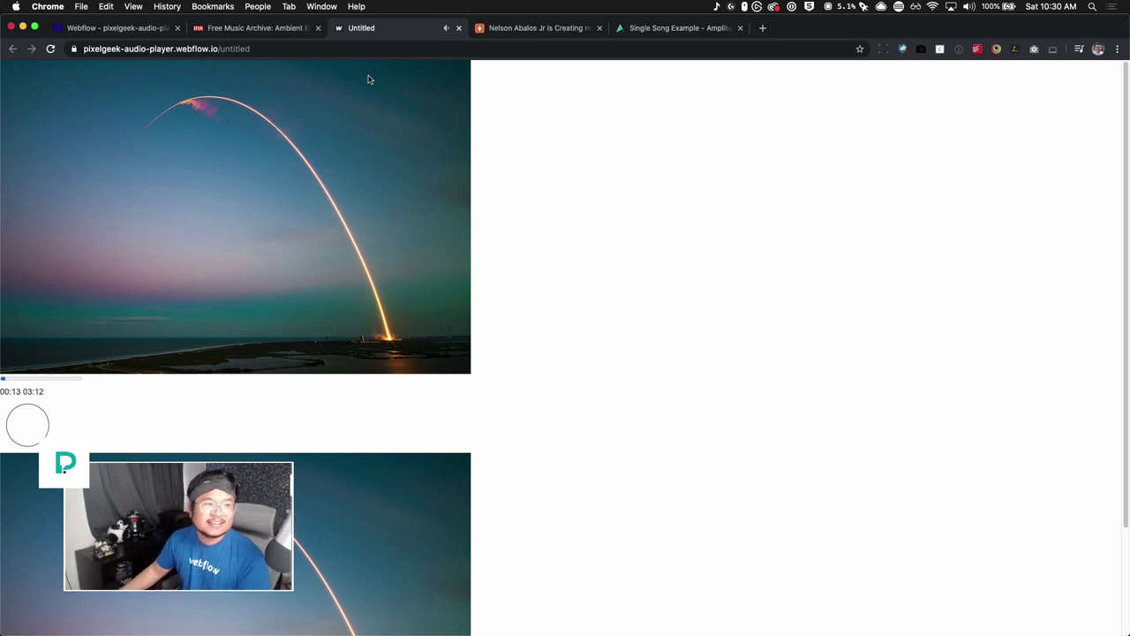
Examine the HTML, CSS and JS code of the AmplitudeJS Single Song Player example.
left_click(687, 27)
left_click(357, 27)
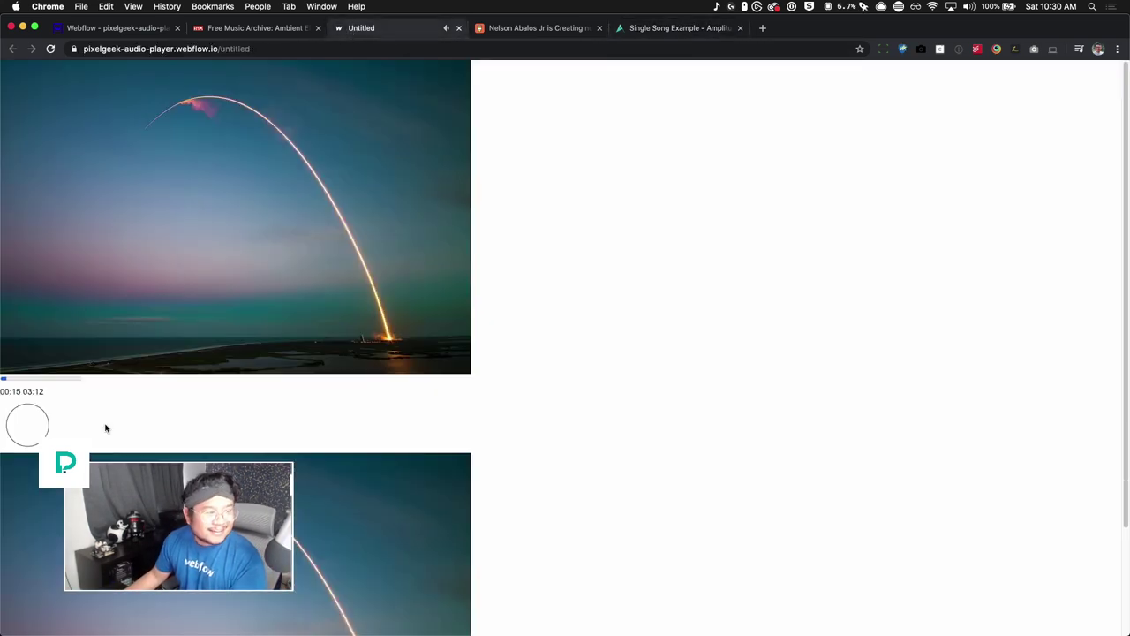
left_click(696, 30)
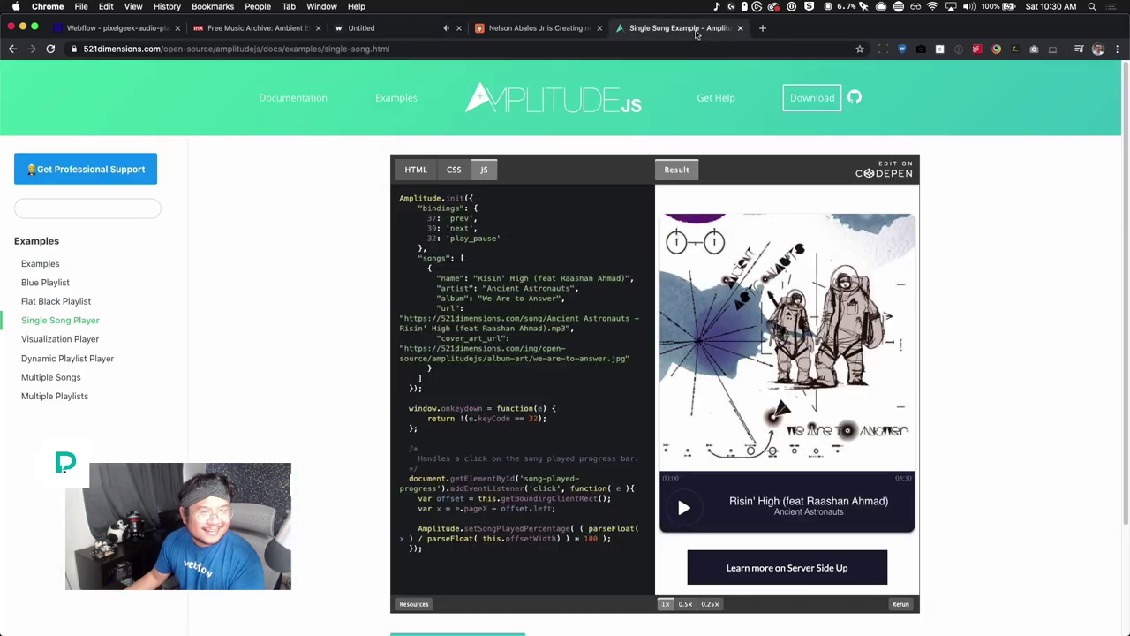
left_click(413, 170)
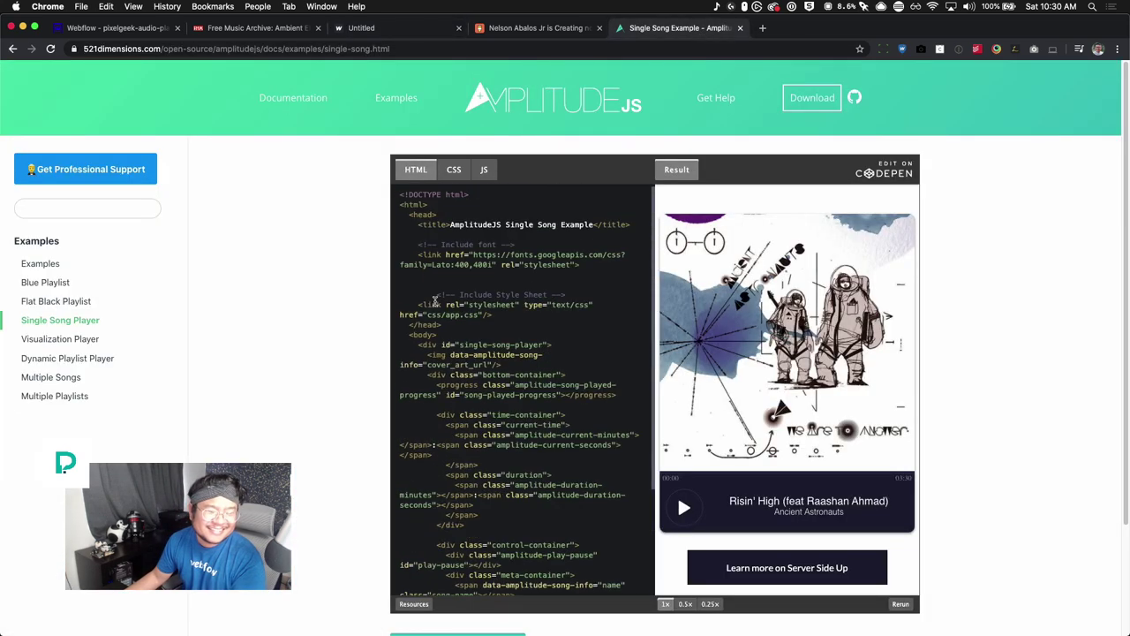
scroll(449, 340, "down", 2)
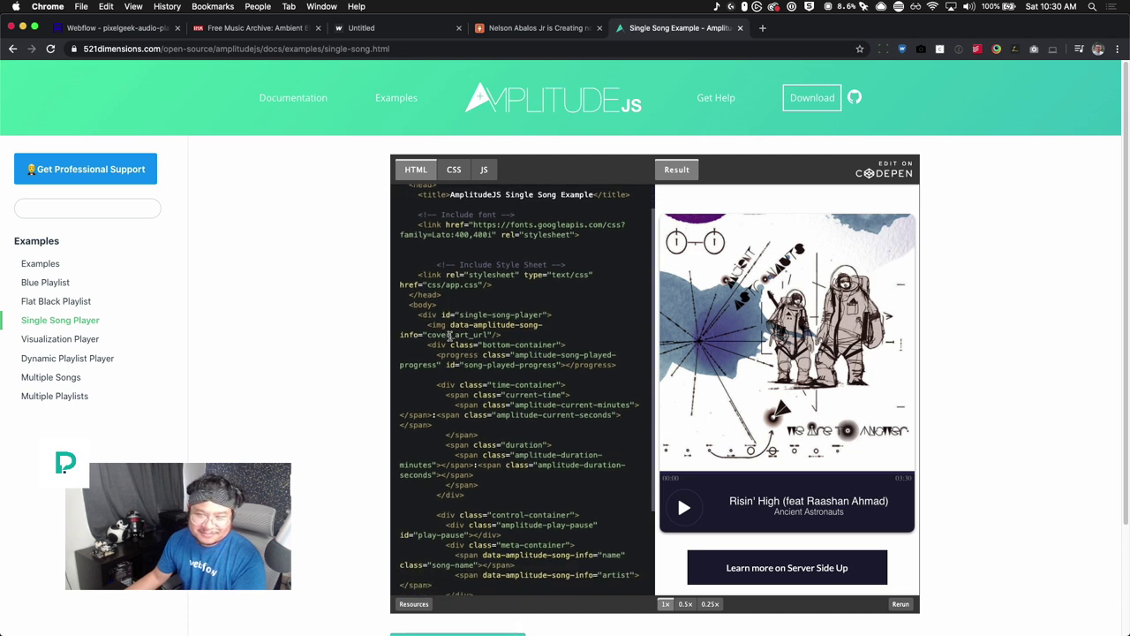
scroll(450, 337, "down", 3)
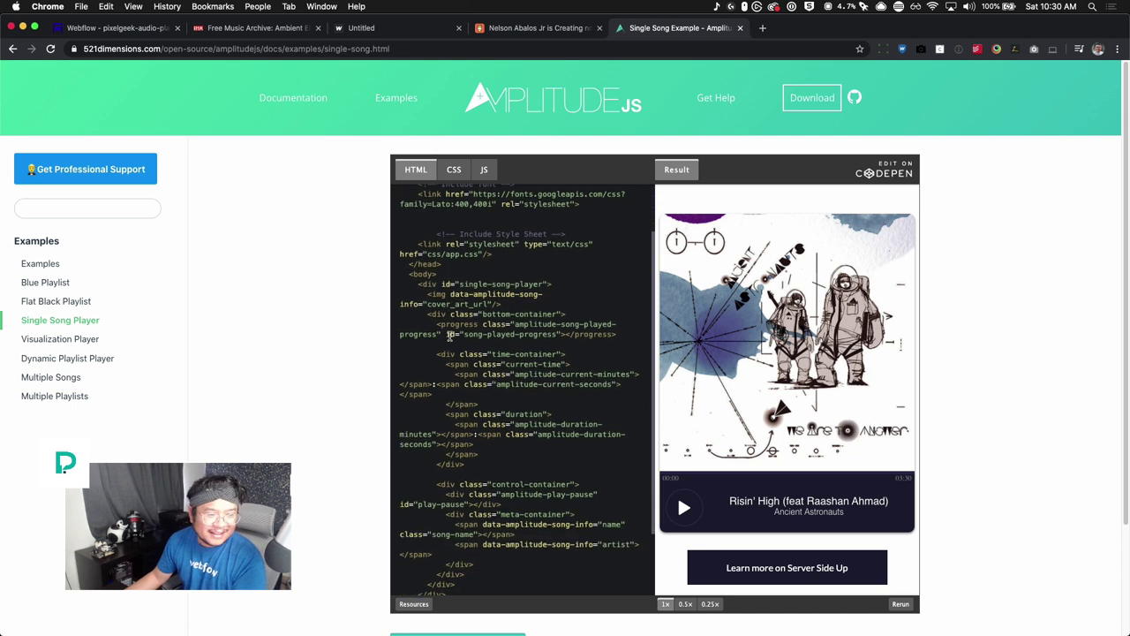
left_click(454, 169)
scroll(464, 265, "up", 3)
scroll(468, 284, "down", 3)
scroll(468, 285, "down", 5)
left_click(484, 169)
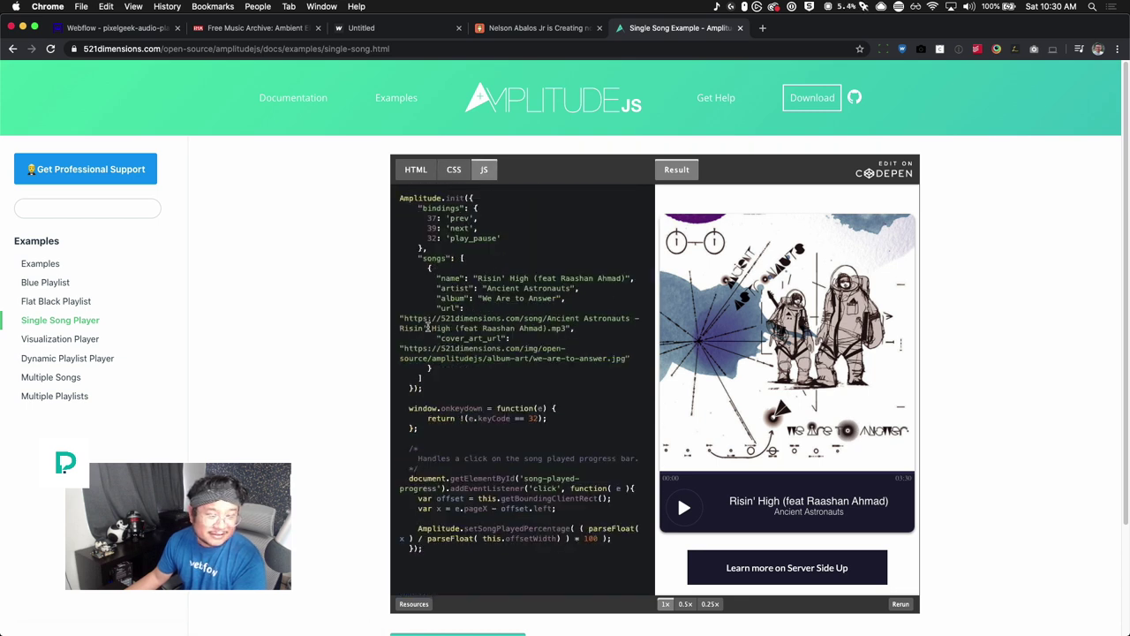
scroll(427, 327, "down", 2)
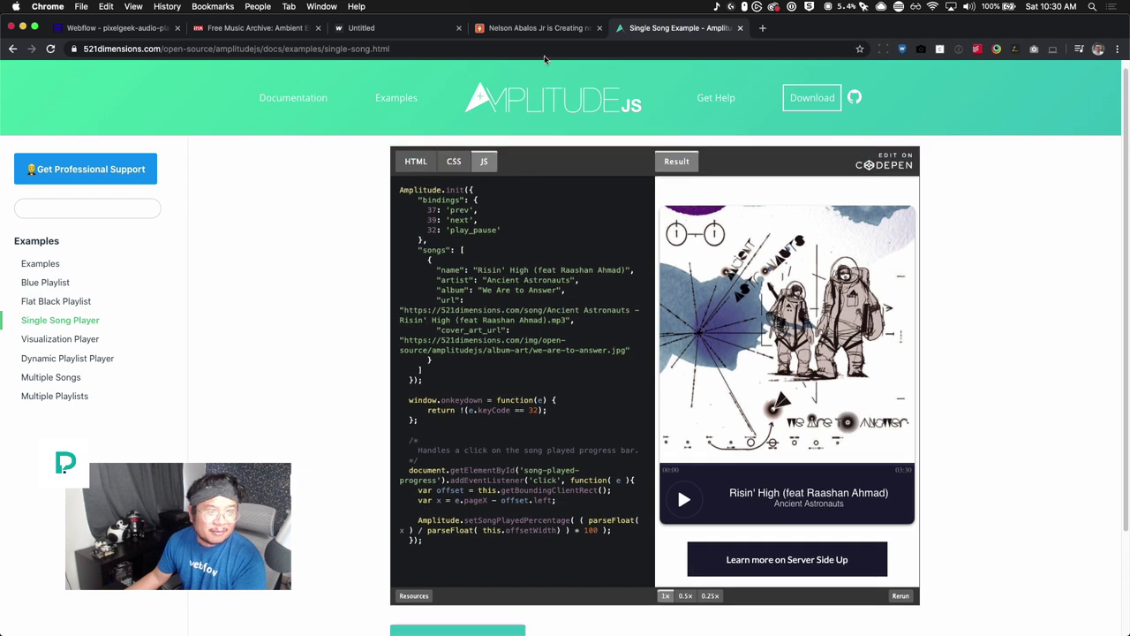
Play the song on the published Untitled page and look over its audio player.
left_click(368, 32)
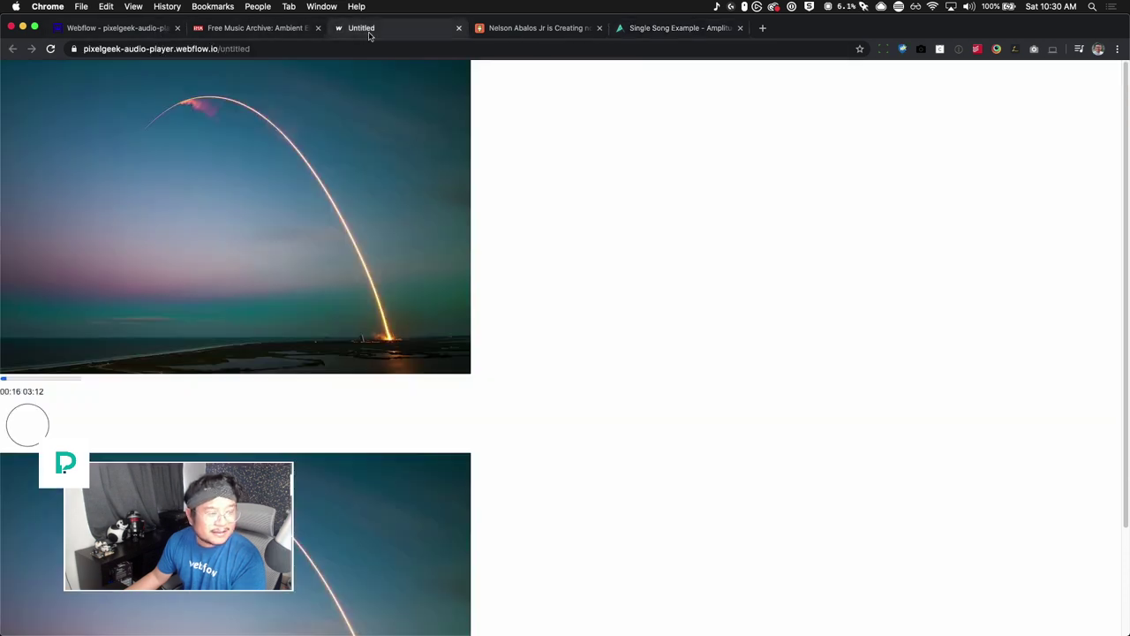
left_click(27, 427)
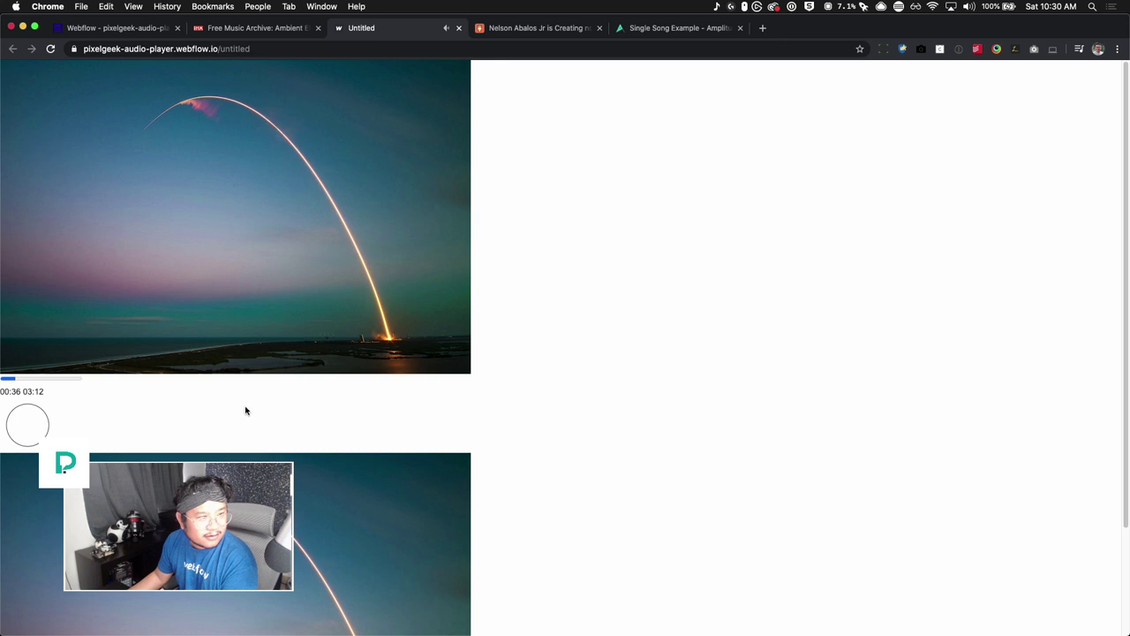
scroll(245, 408, "down", 2)
scroll(246, 409, "up", 2)
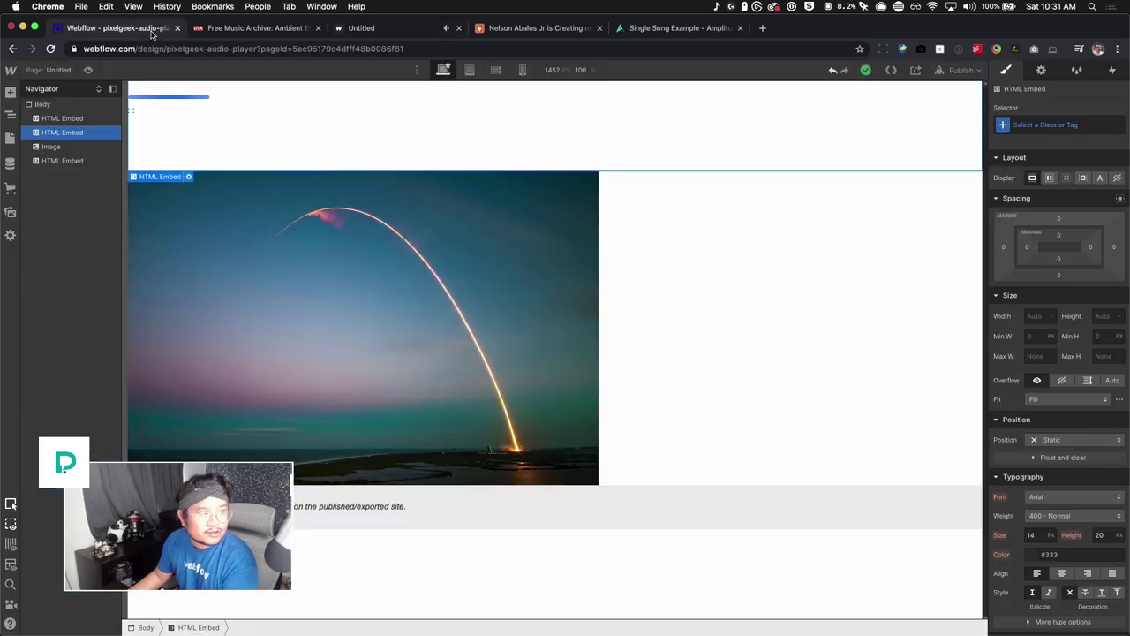
Return to the Webflow Designer and review the style code in the first HTML Embed.
left_click(154, 29)
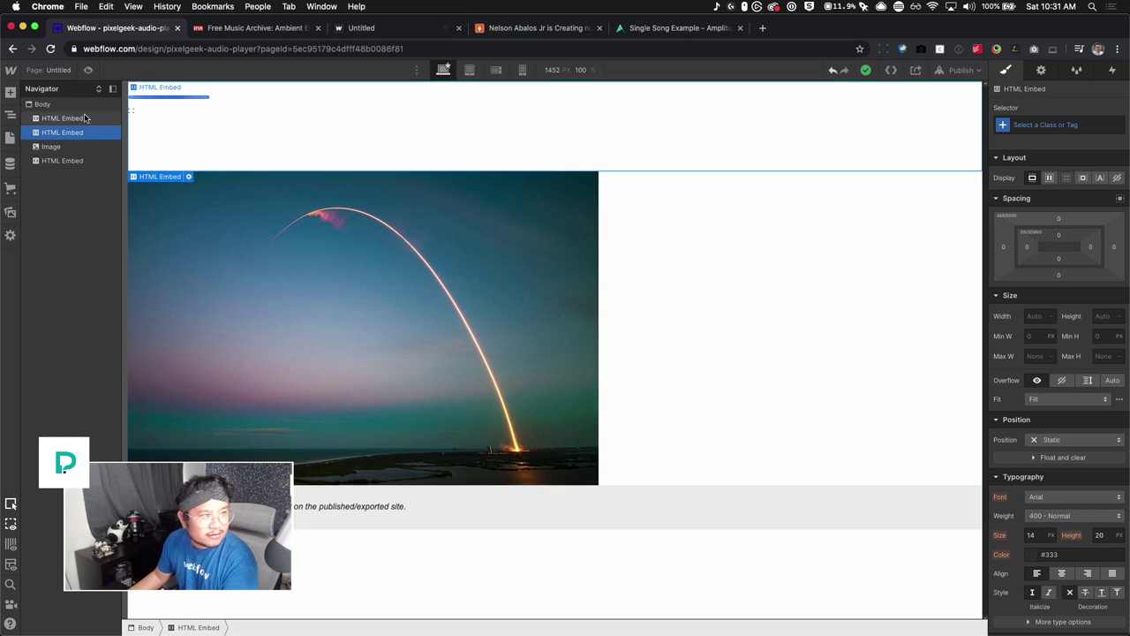
left_click(188, 93)
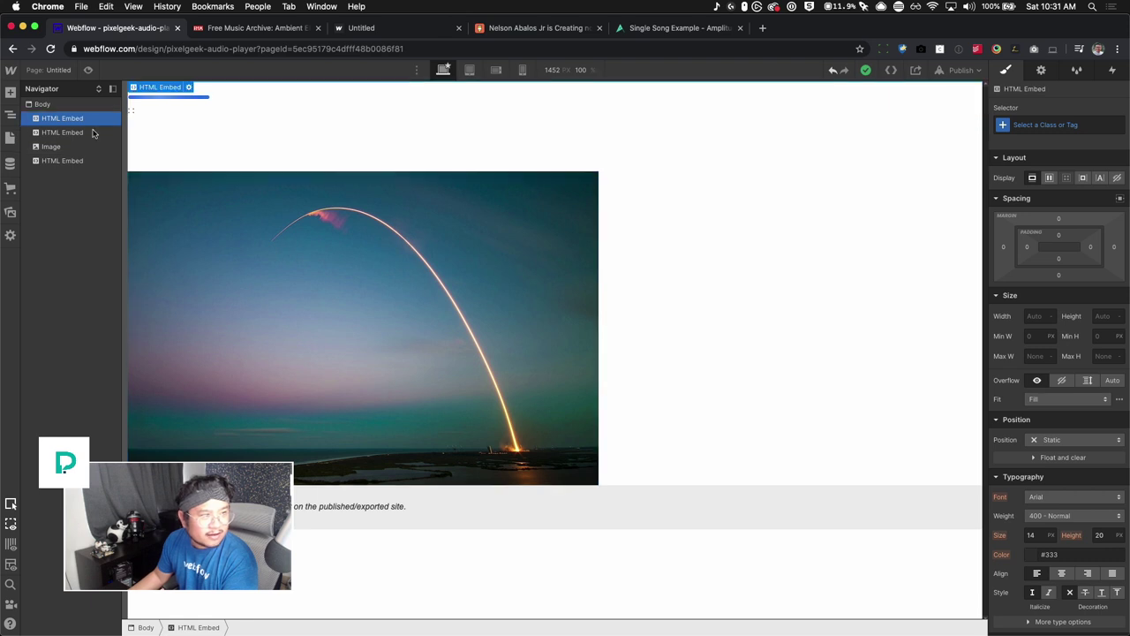
left_click(189, 88)
scroll(410, 350, "up", 10)
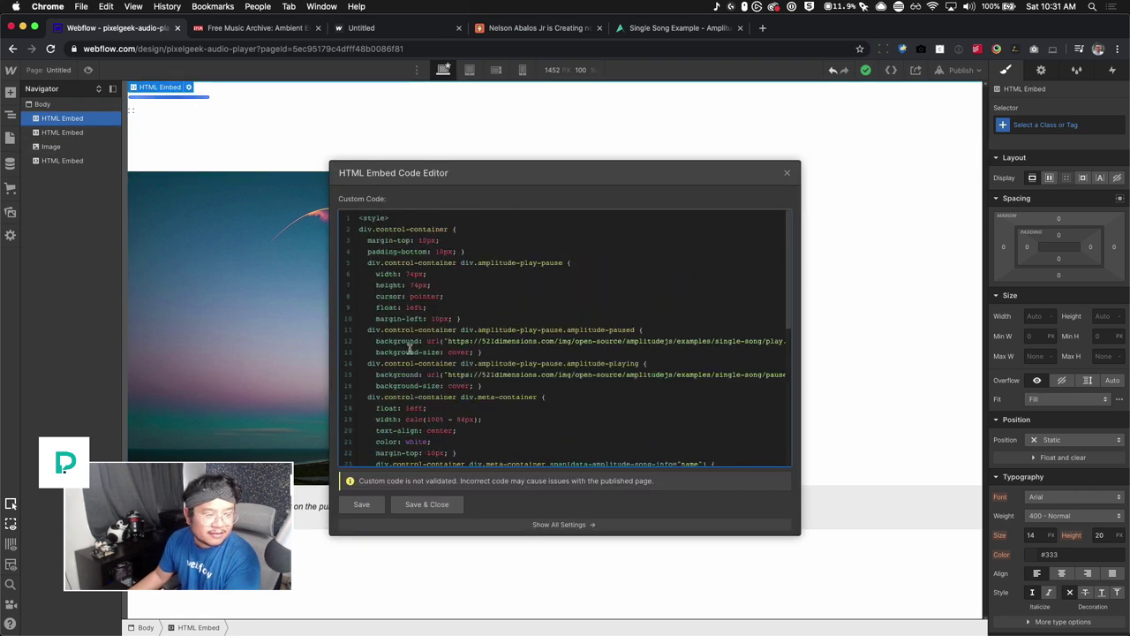
left_click(786, 175)
Review the single-song-player markup in the second HTML Embed, then close its code editor.
left_click(63, 133)
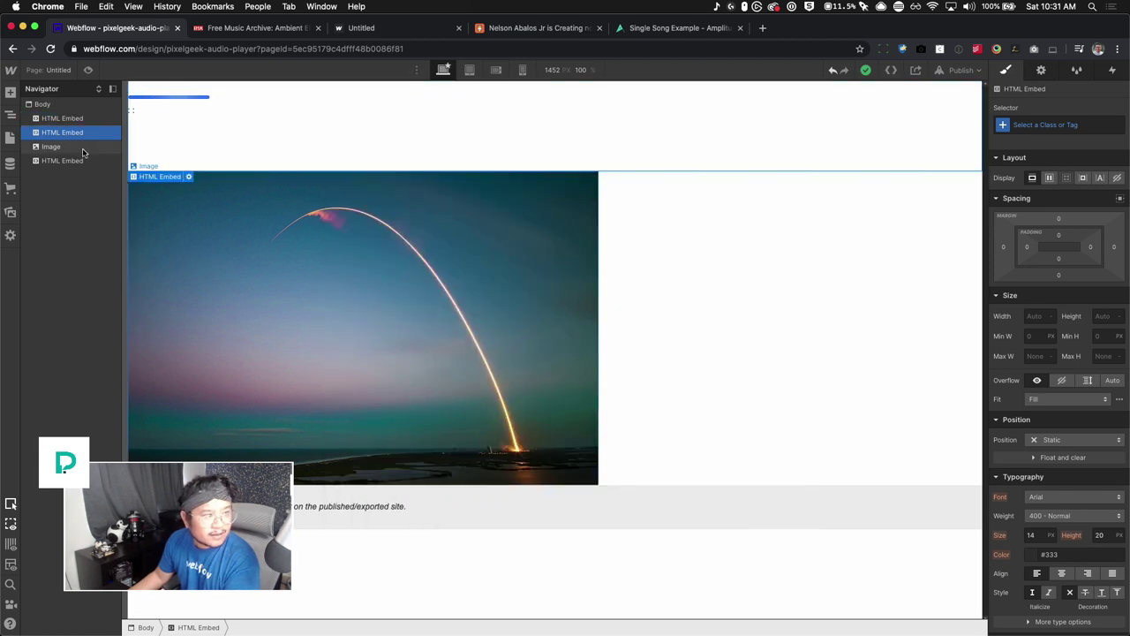
left_click(188, 177)
scroll(453, 318, "up", 1)
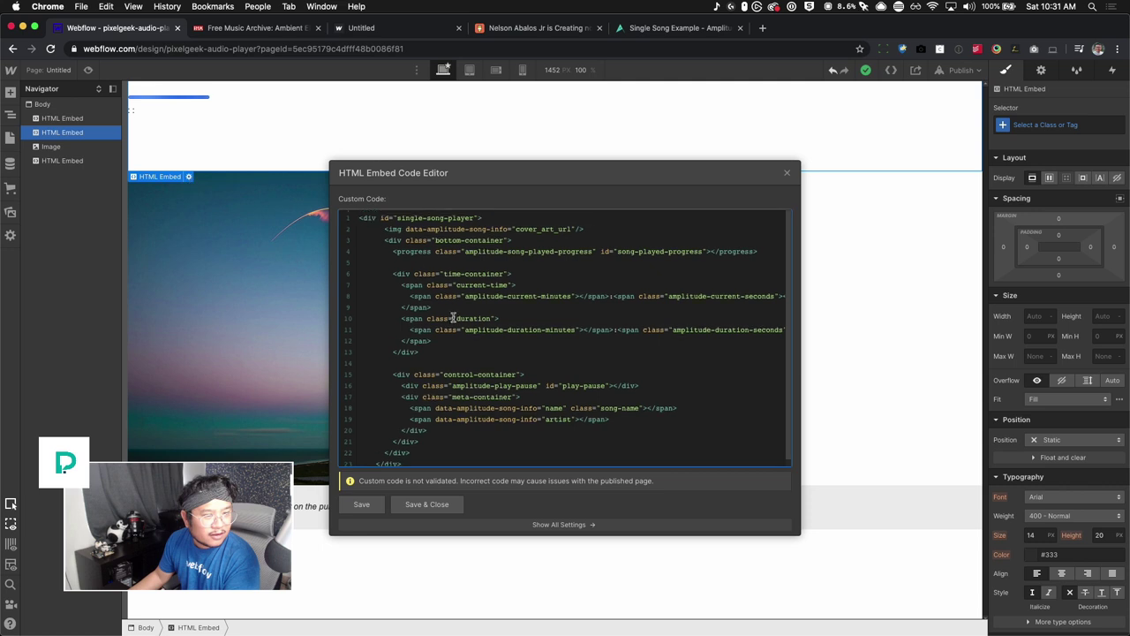
scroll(453, 318, "down", 1)
scroll(436, 380, "up", 1)
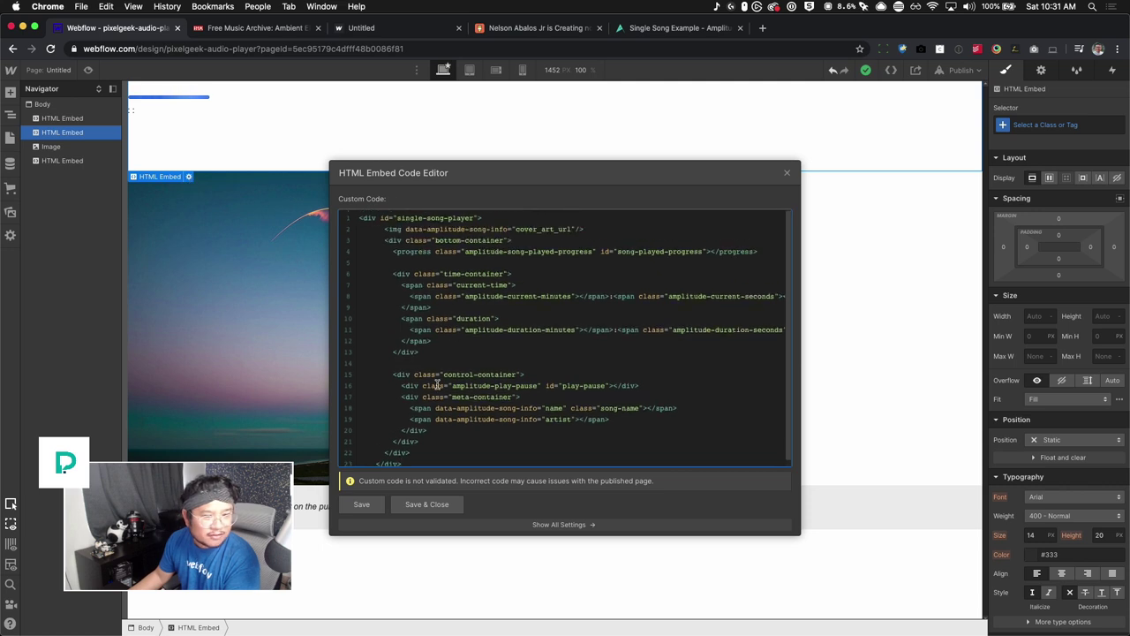
scroll(439, 374, "down", 1)
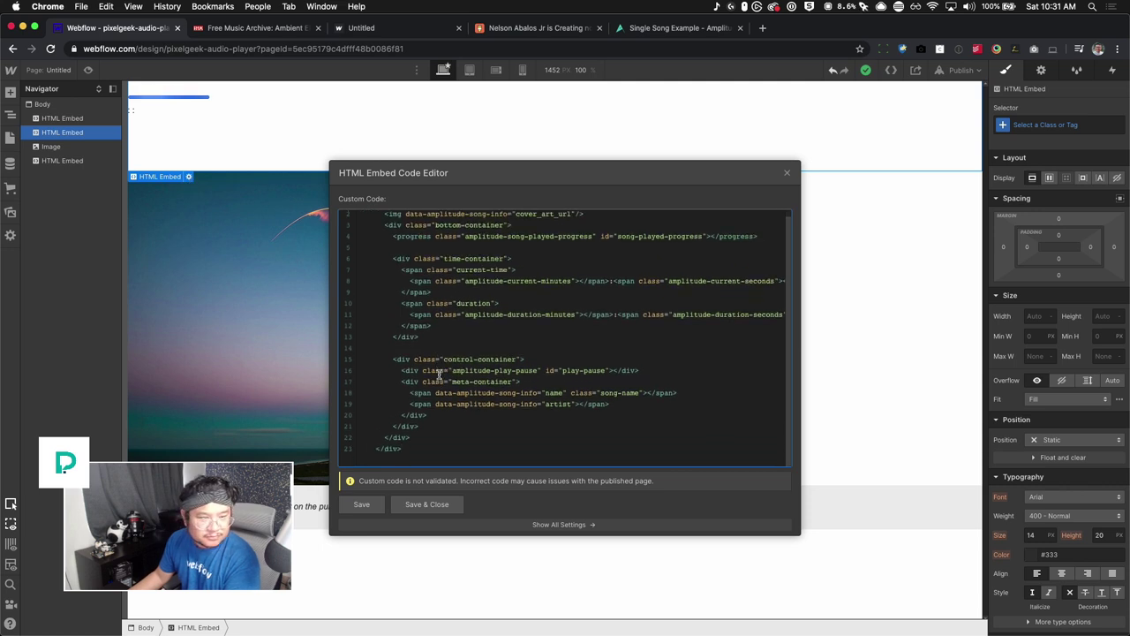
scroll(438, 374, "up", 1)
left_click(787, 175)
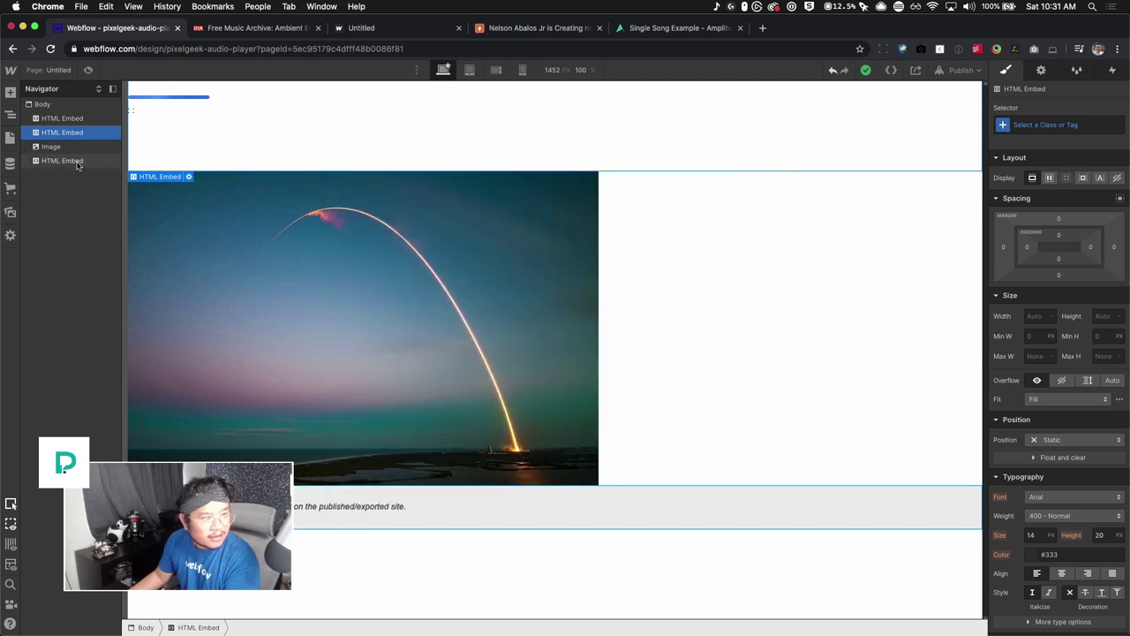
Review the Amplitude library source, song URL and cover art URL in the script embed, and close its code editor.
left_click(375, 513)
double_click(375, 512)
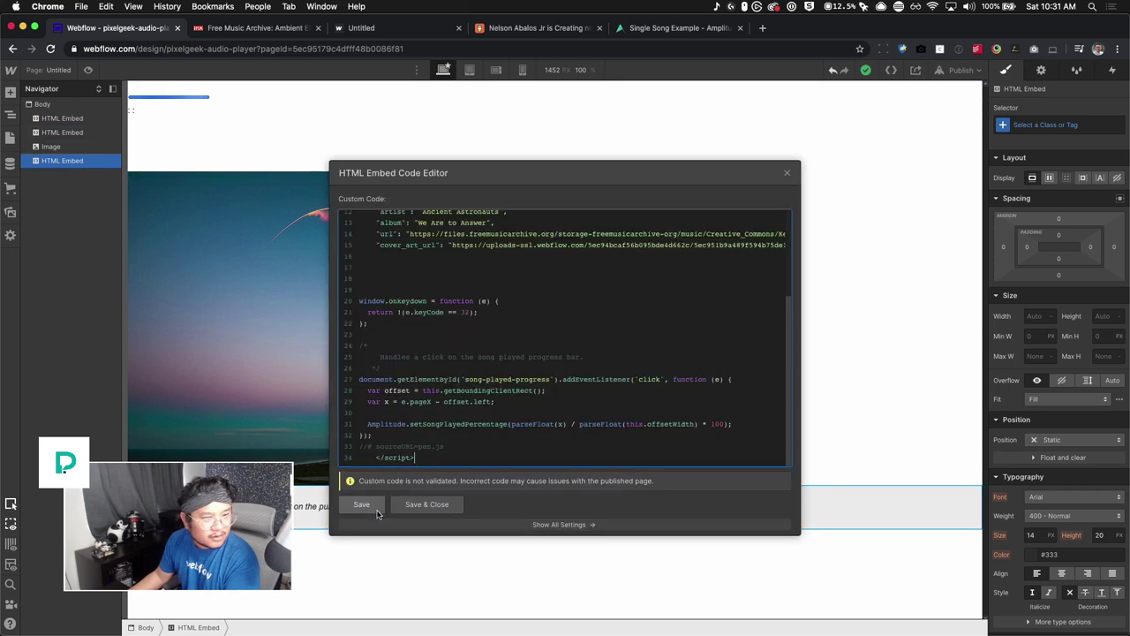
scroll(484, 373, "up", 1)
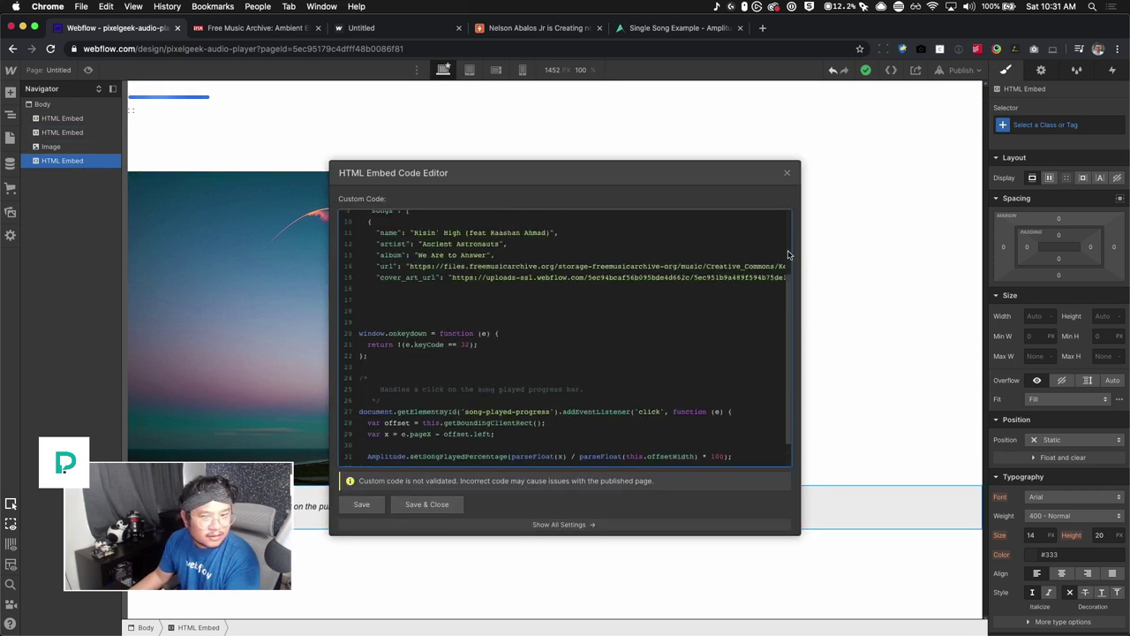
scroll(790, 256, "up", 3)
left_click_drag(703, 218, 429, 220)
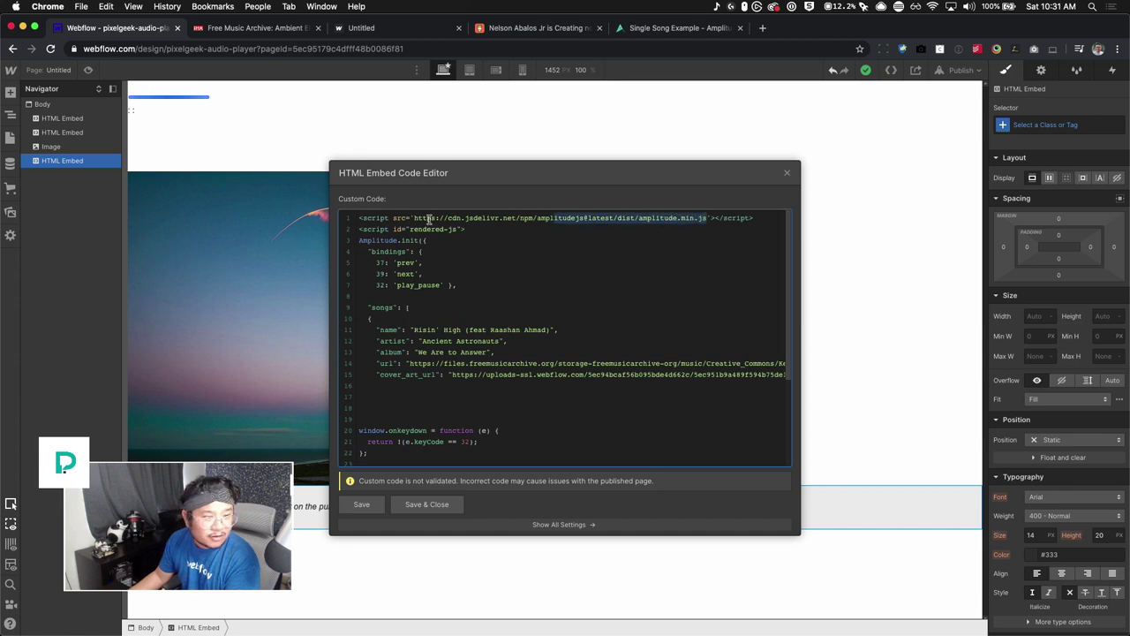
left_click(429, 220)
scroll(447, 340, "down", 2)
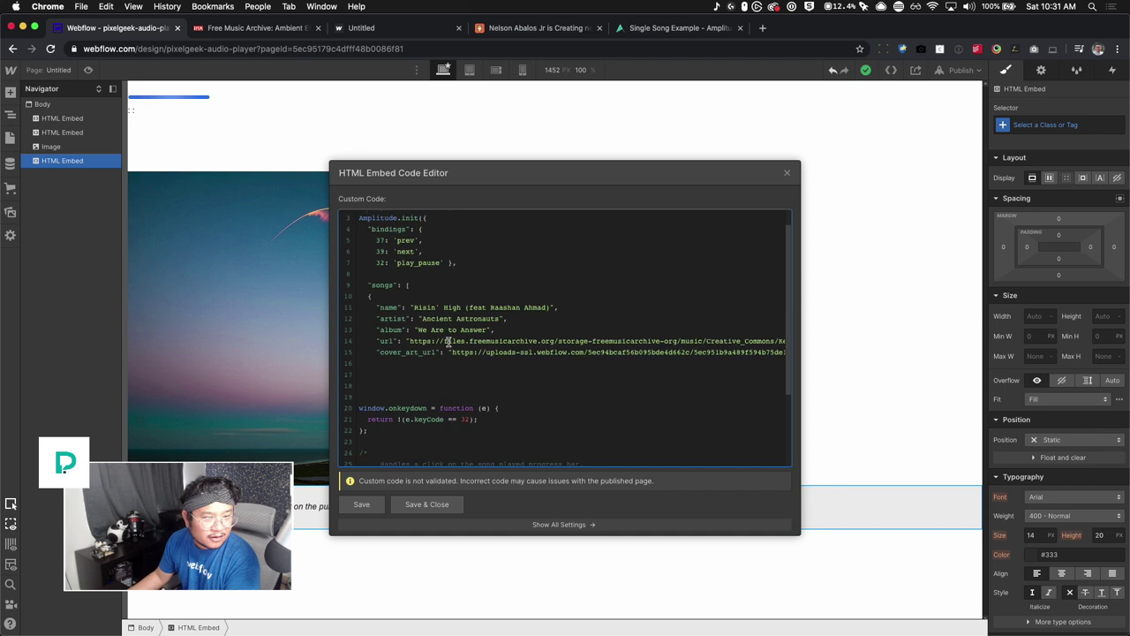
left_click_drag(408, 343, 601, 343)
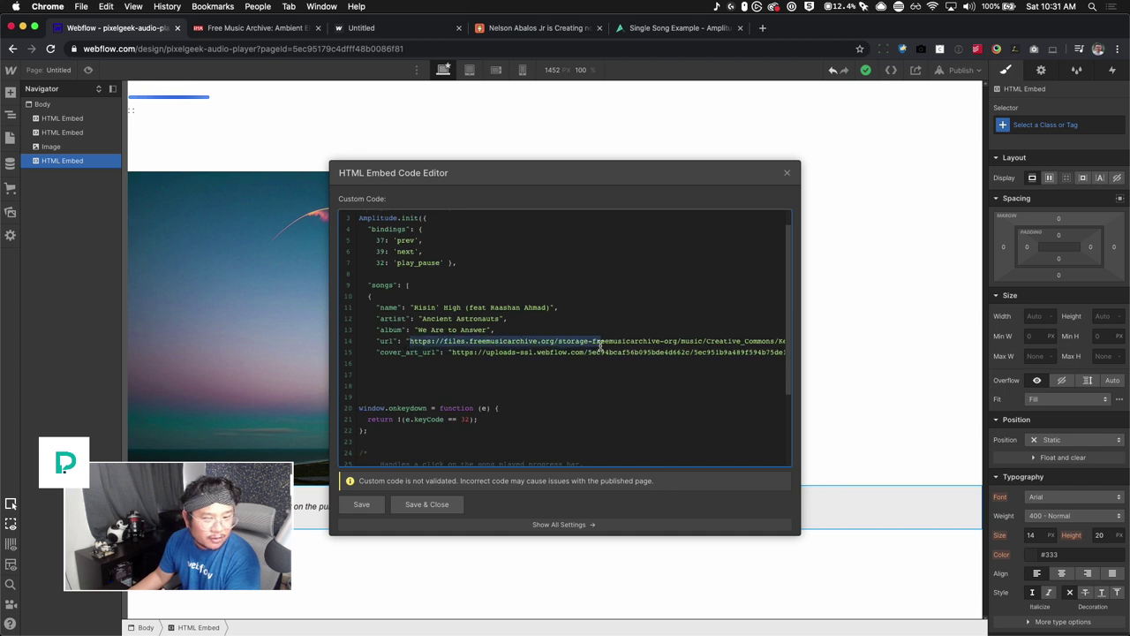
left_click_drag(453, 352, 747, 352)
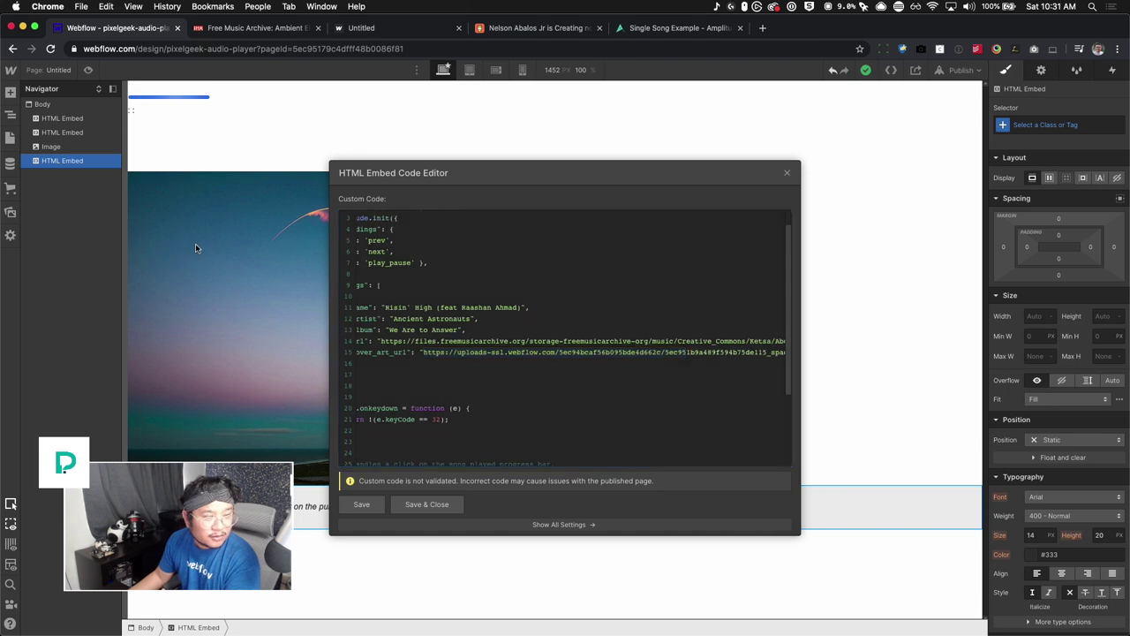
left_click(790, 174)
Delete the standalone rocket launch image from the Untitled page and open the Home page.
left_click(310, 281)
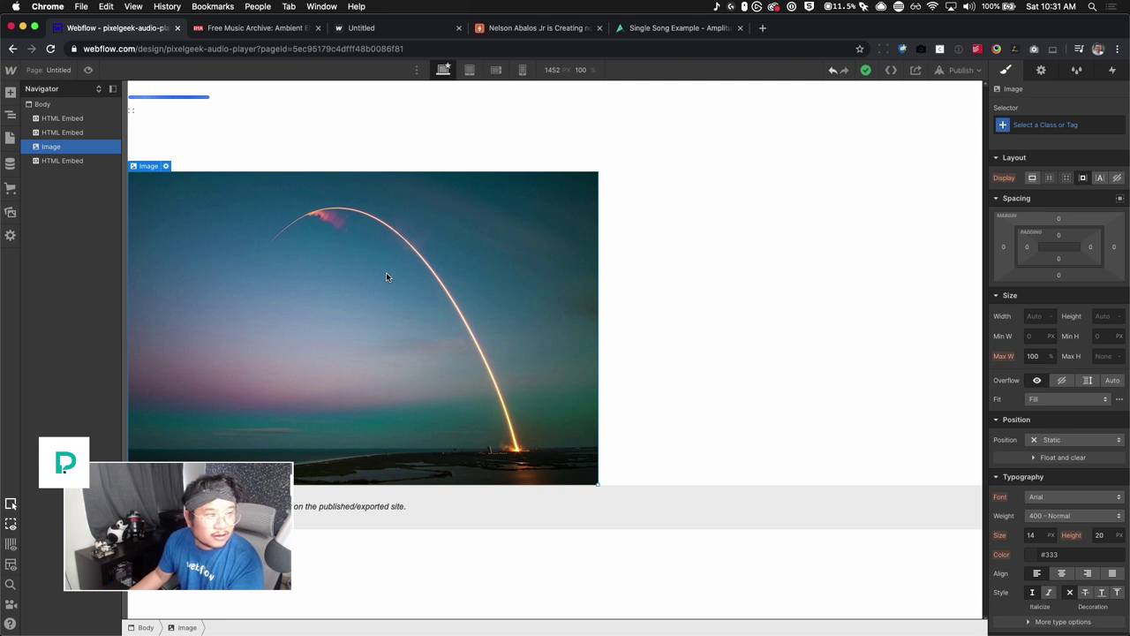
key("Delete")
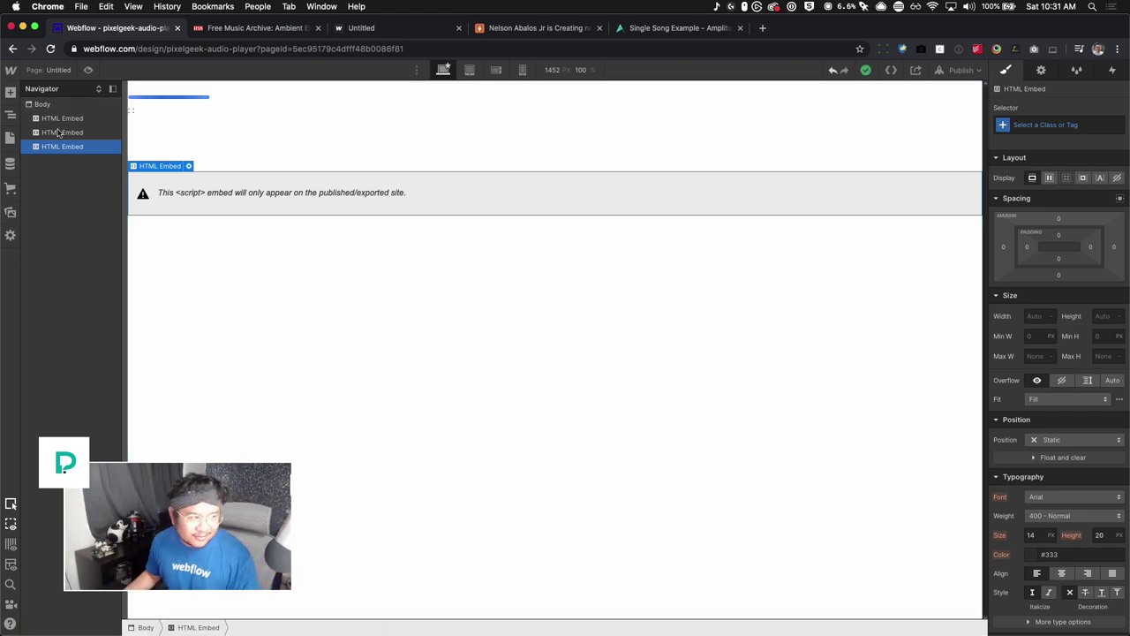
left_click(46, 69)
left_click(83, 158)
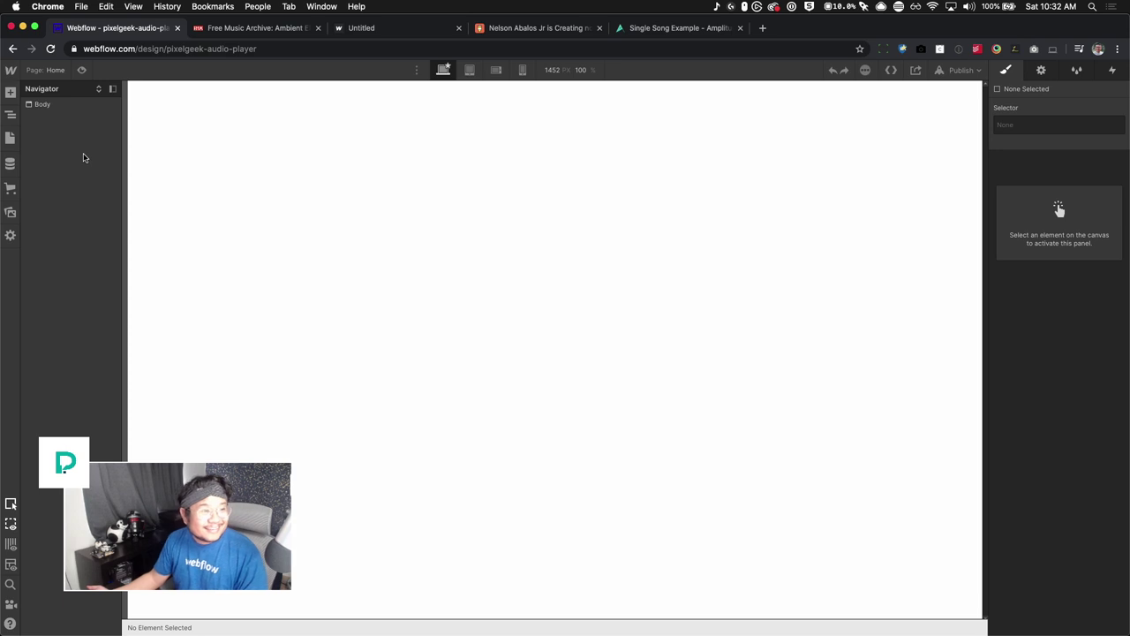
Add a Container to the Home page's body and give it a top margin of about 156 px.
left_click(137, 161)
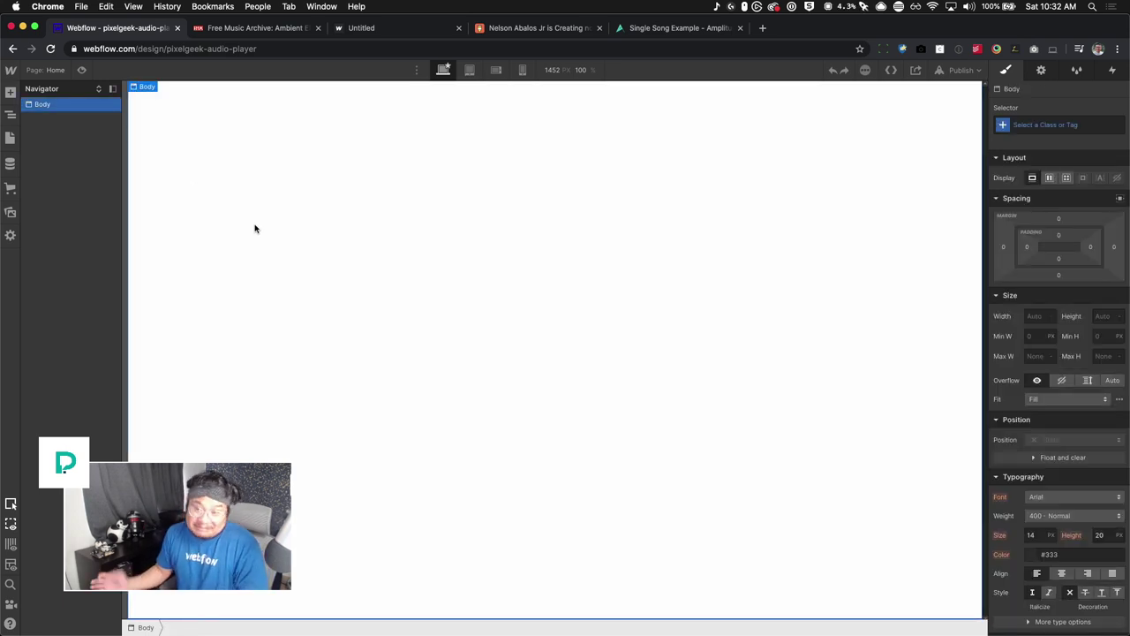
key("a")
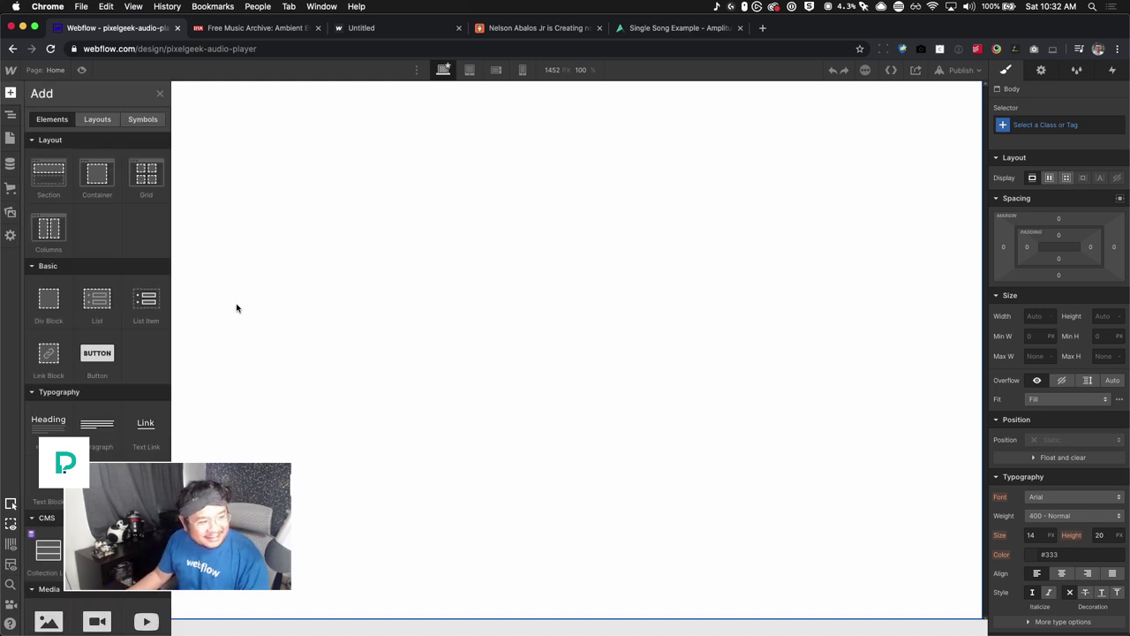
left_click_drag(100, 177, 673, 295)
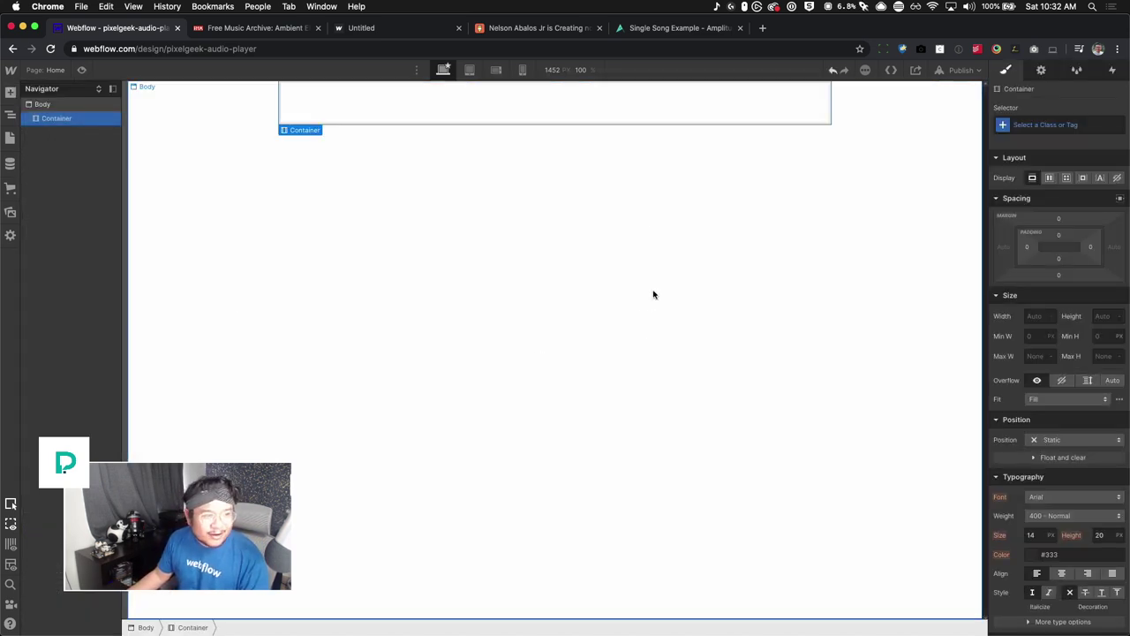
left_click_drag(1038, 216, 1038, 168)
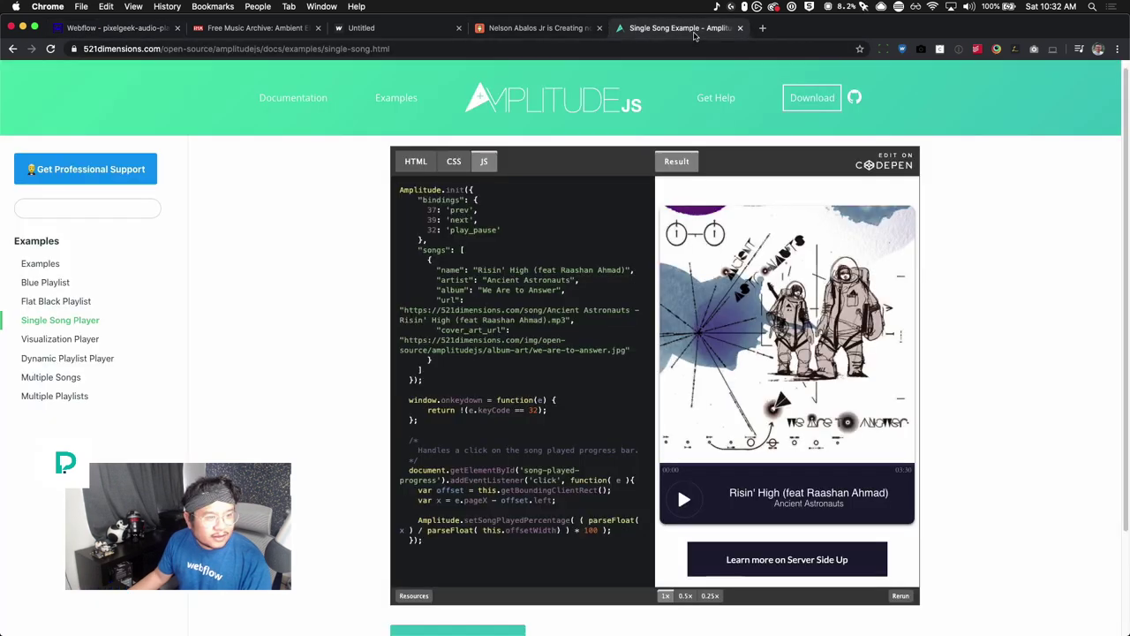
Check the element structure in the Single Song Player example's HTML and return to the Webflow Designer.
left_click(697, 28)
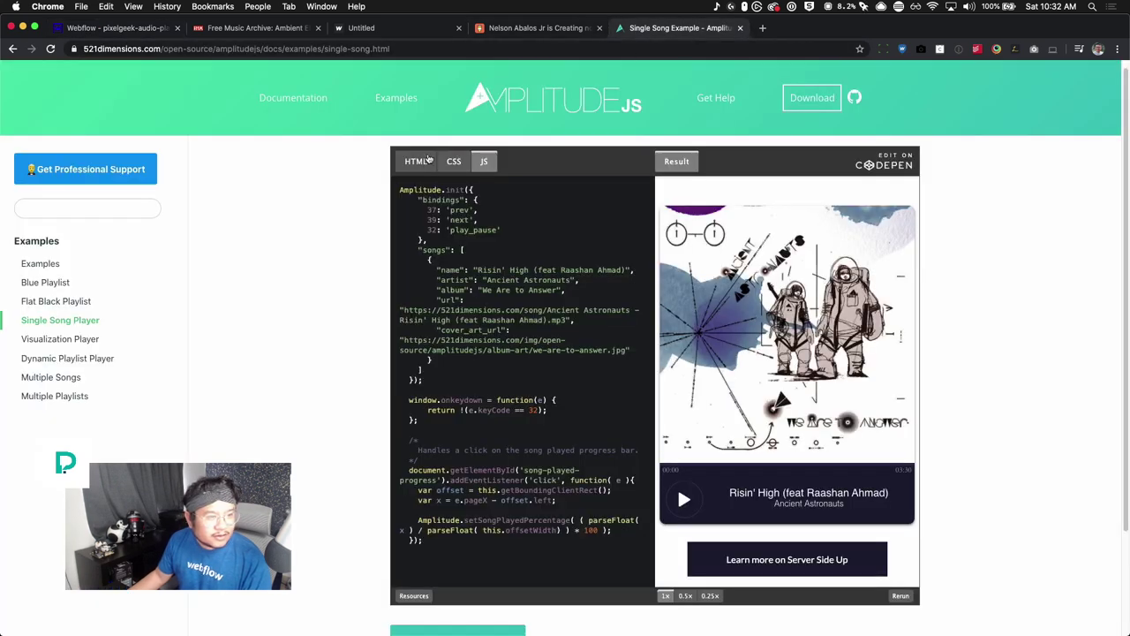
scroll(543, 356, "up", 1)
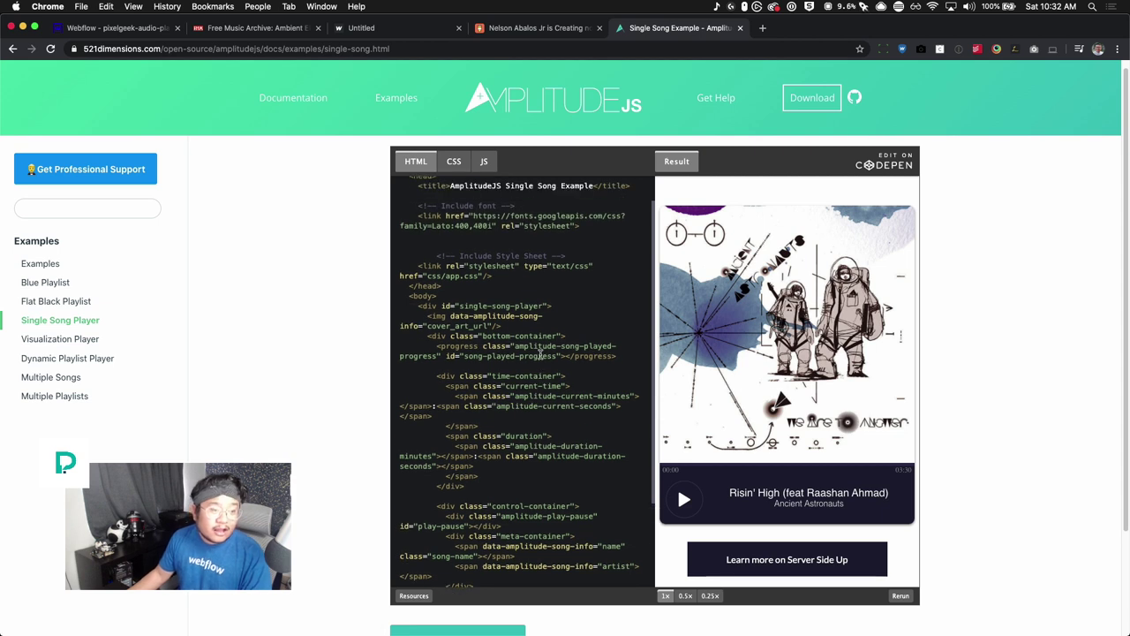
scroll(541, 358, "down", 2)
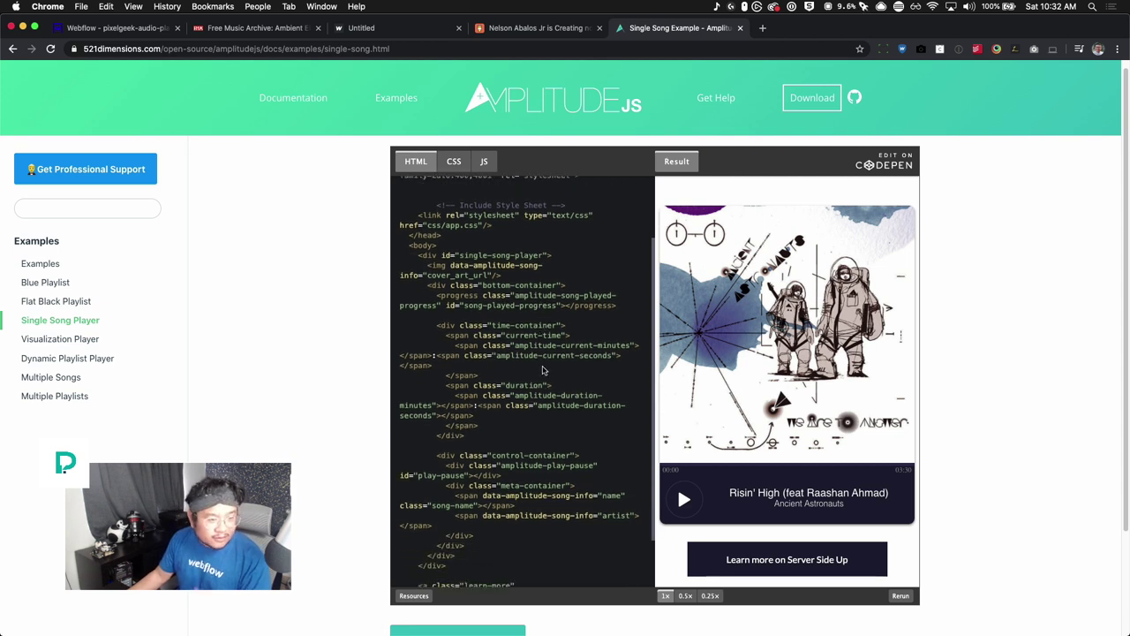
left_click(128, 30)
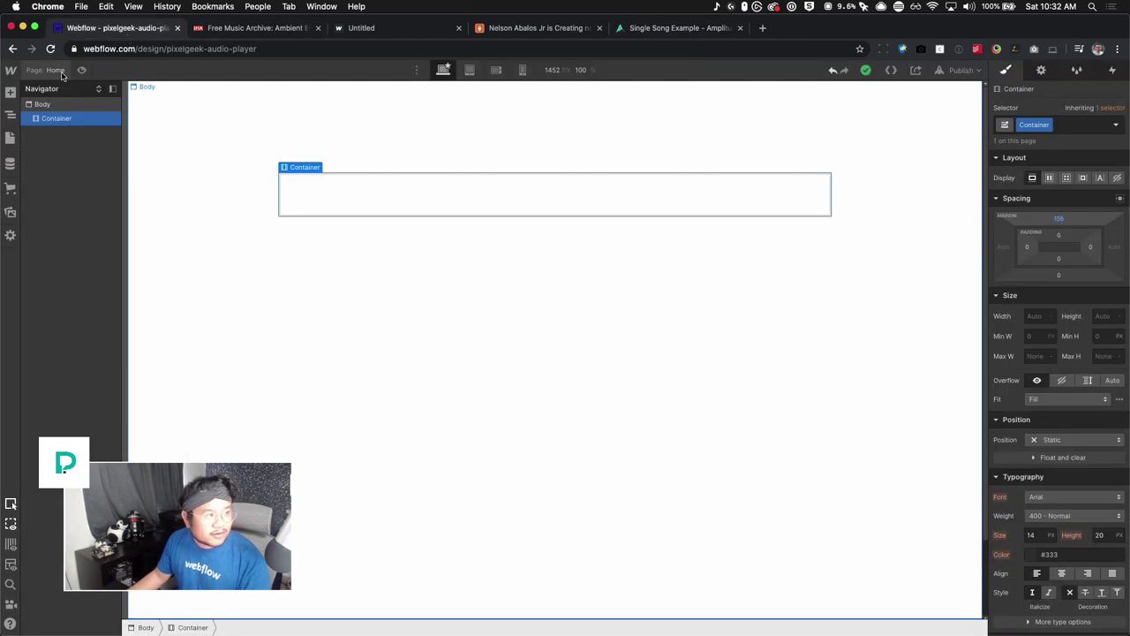
Open the Untitled page and check the style code in its first HTML Embed.
key("p")
left_click(73, 181)
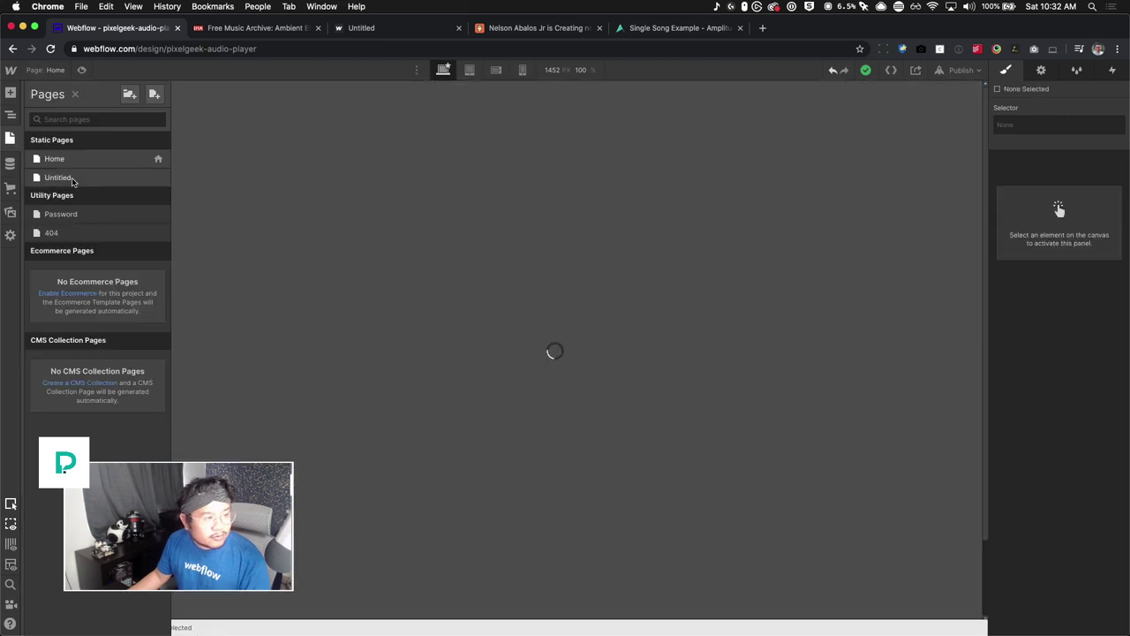
left_click(139, 107)
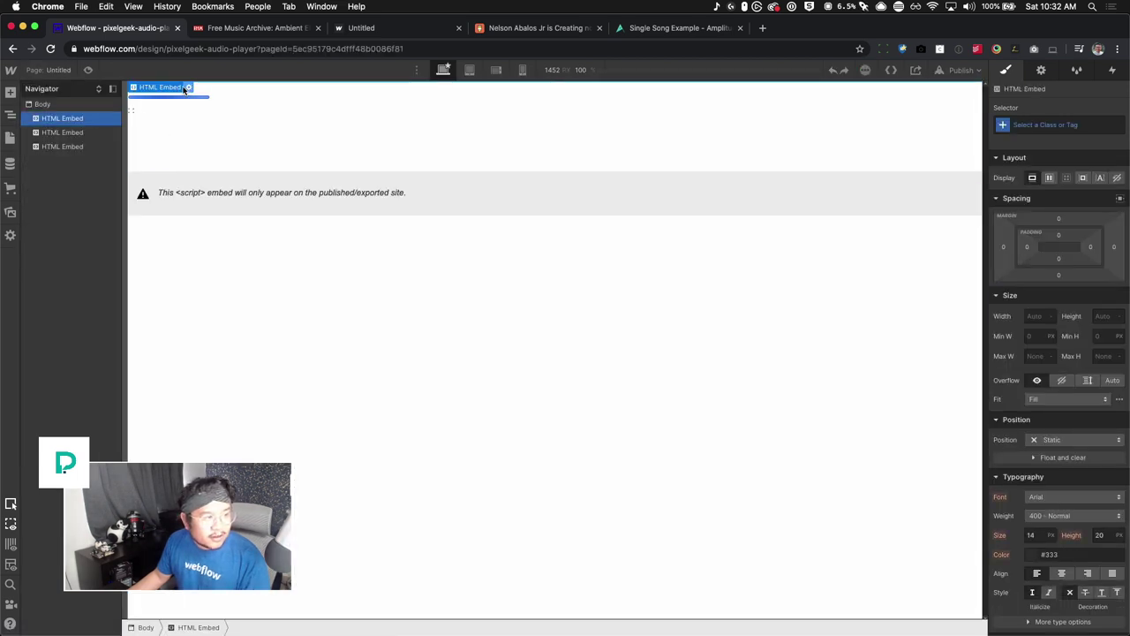
double_click(139, 107)
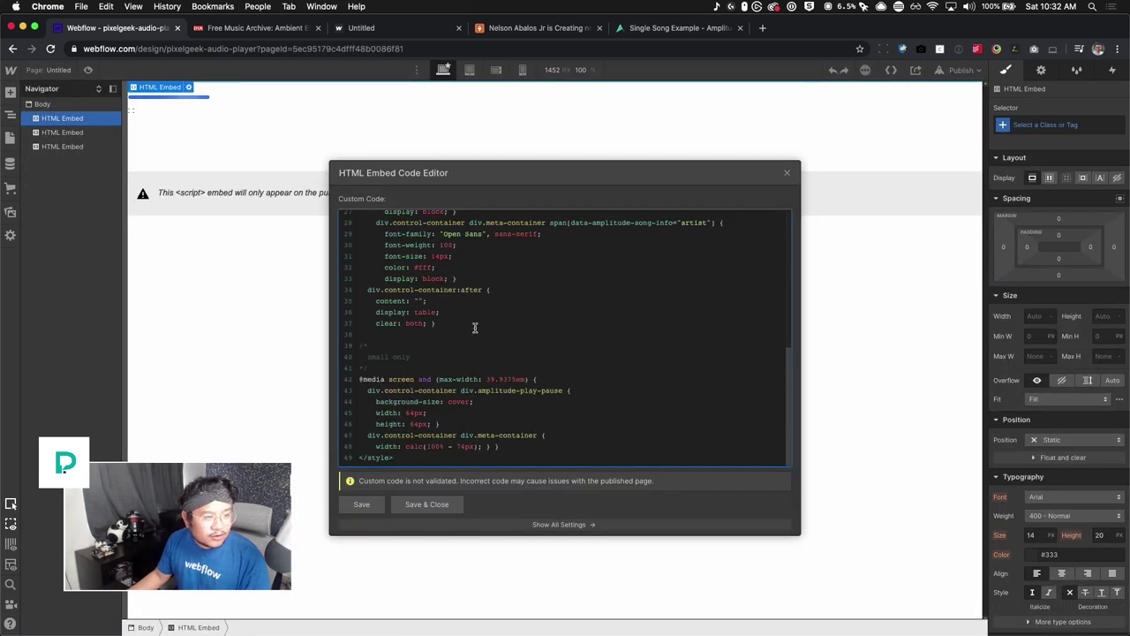
left_click(787, 172)
Check the single-song-player markup in the Untitled page's second HTML Embed, close its code editor and copy that embed.
left_click(61, 133)
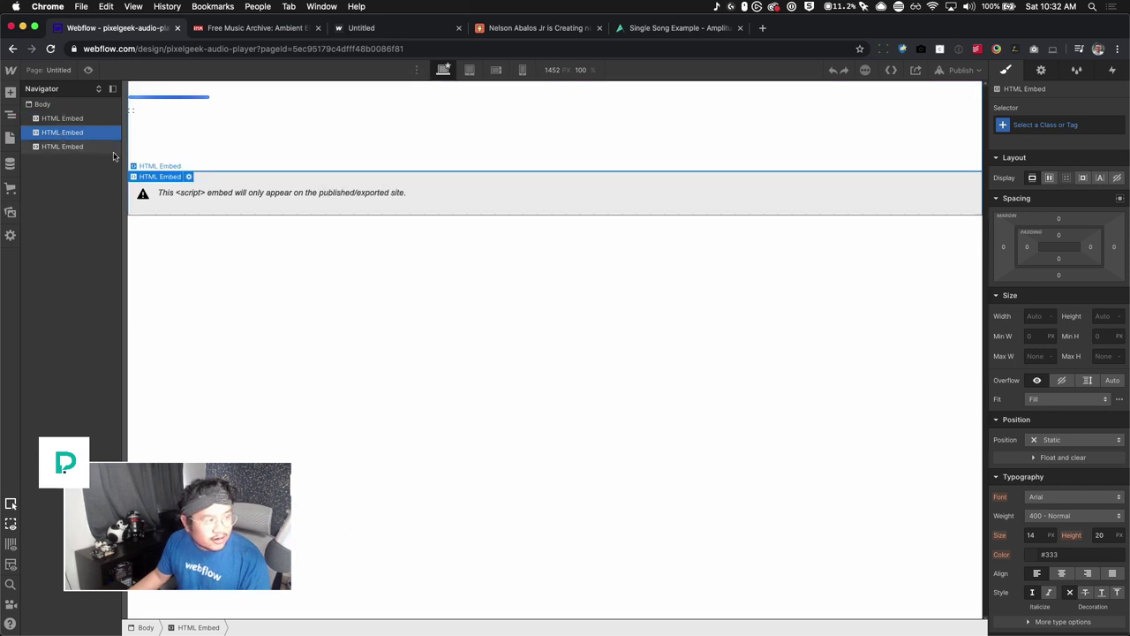
left_click(193, 177)
scroll(541, 303, "up", 1)
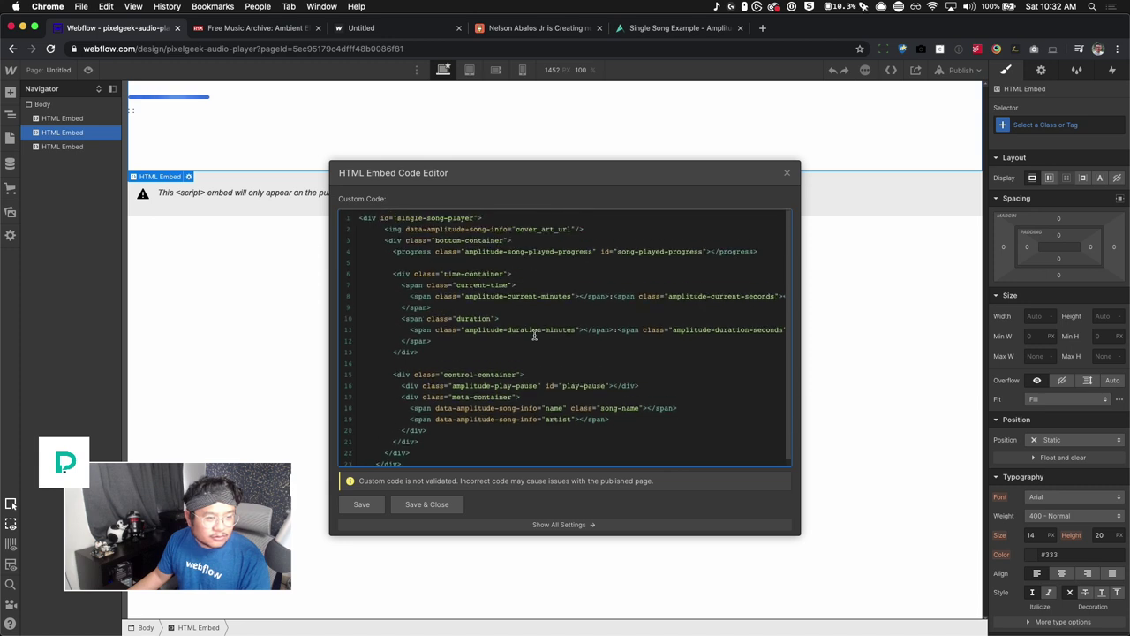
scroll(534, 335, "down", 1)
key("super+a")
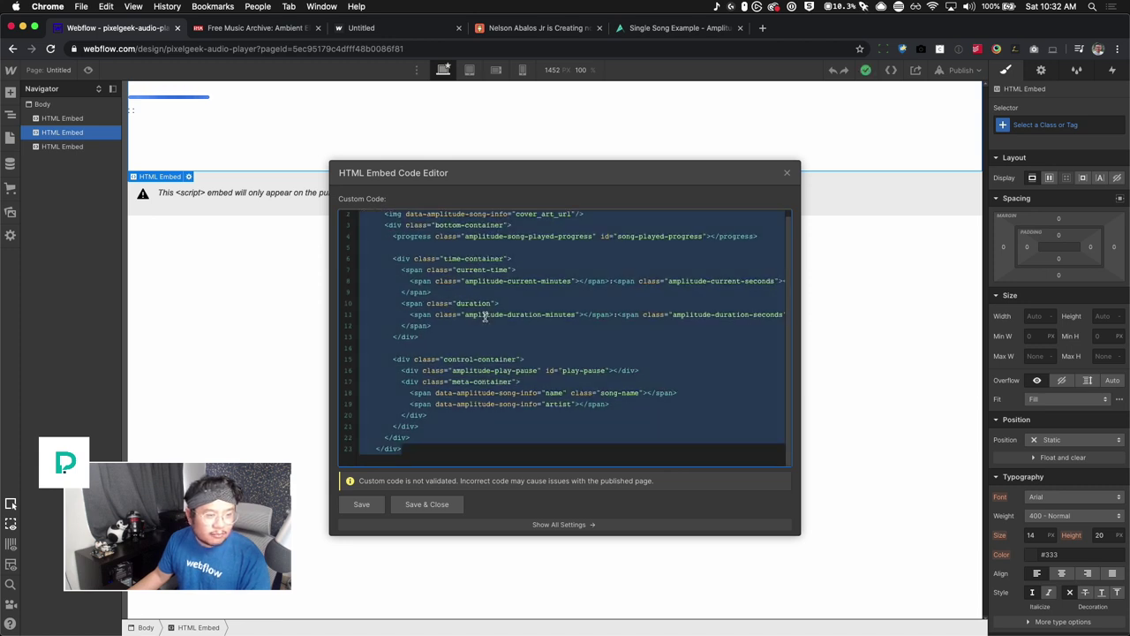
left_click(787, 173)
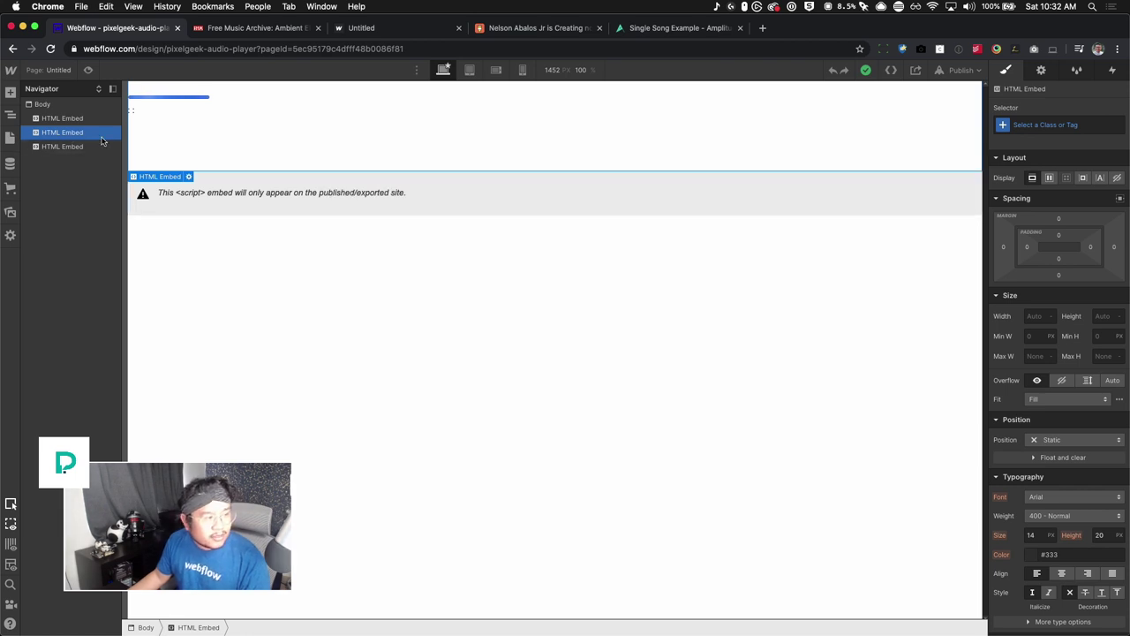
Paste the copied HTML Embed into the Container on the Home page.
key("p")
left_click(69, 161)
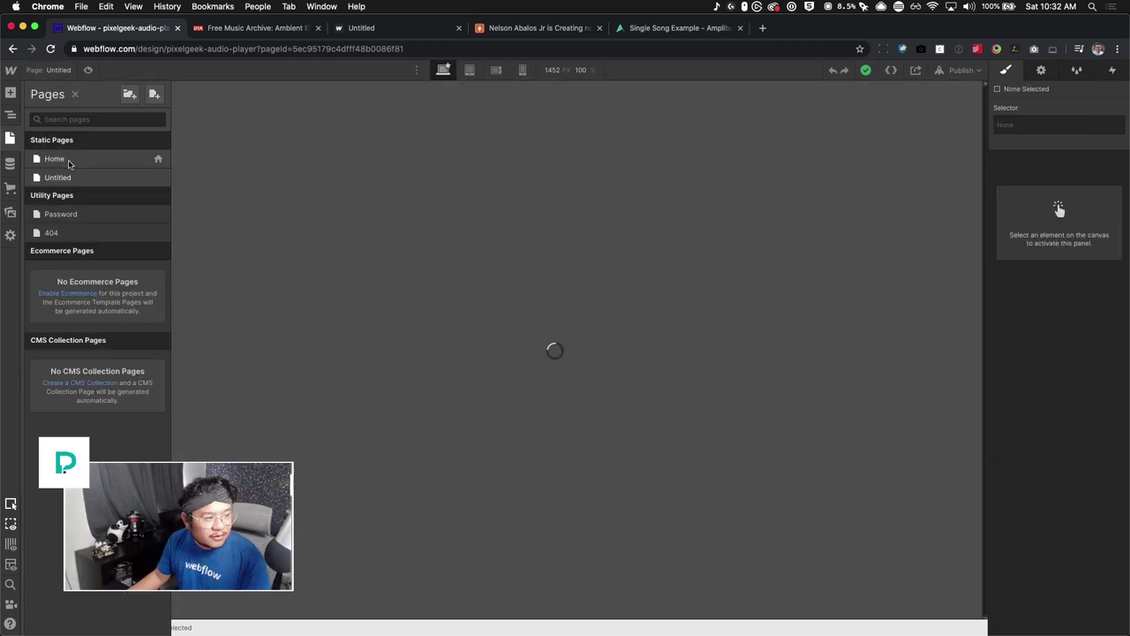
left_click(378, 188)
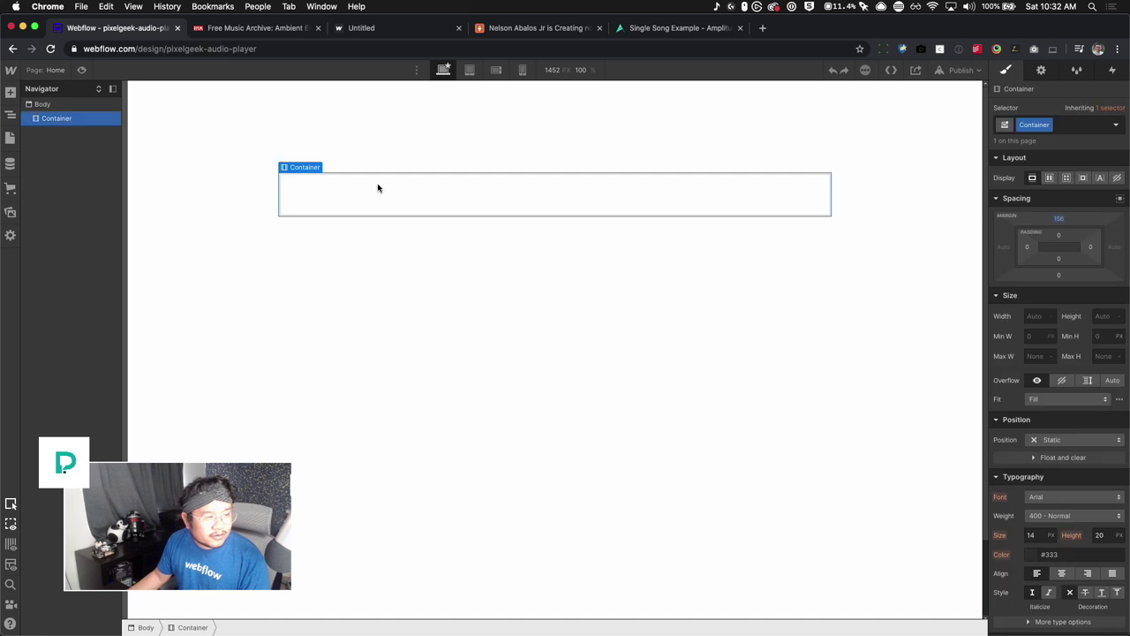
key("super+v")
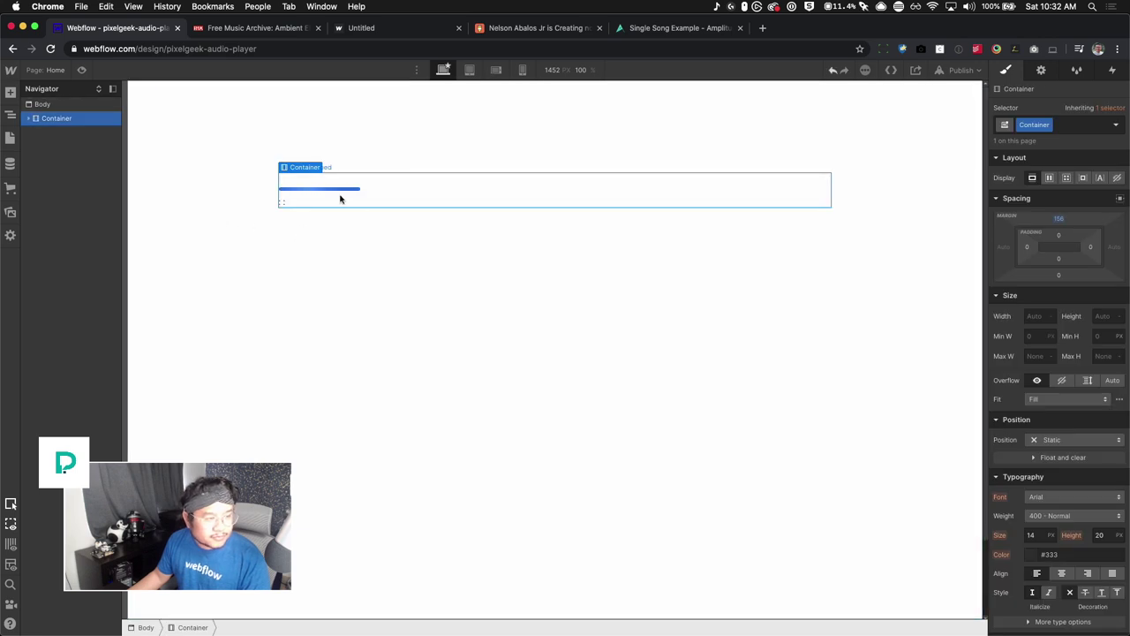
Examine the IDs, progress bar and time container classes in the pasted embed's markup, keeping the canvas preview in view.
double_click(341, 194)
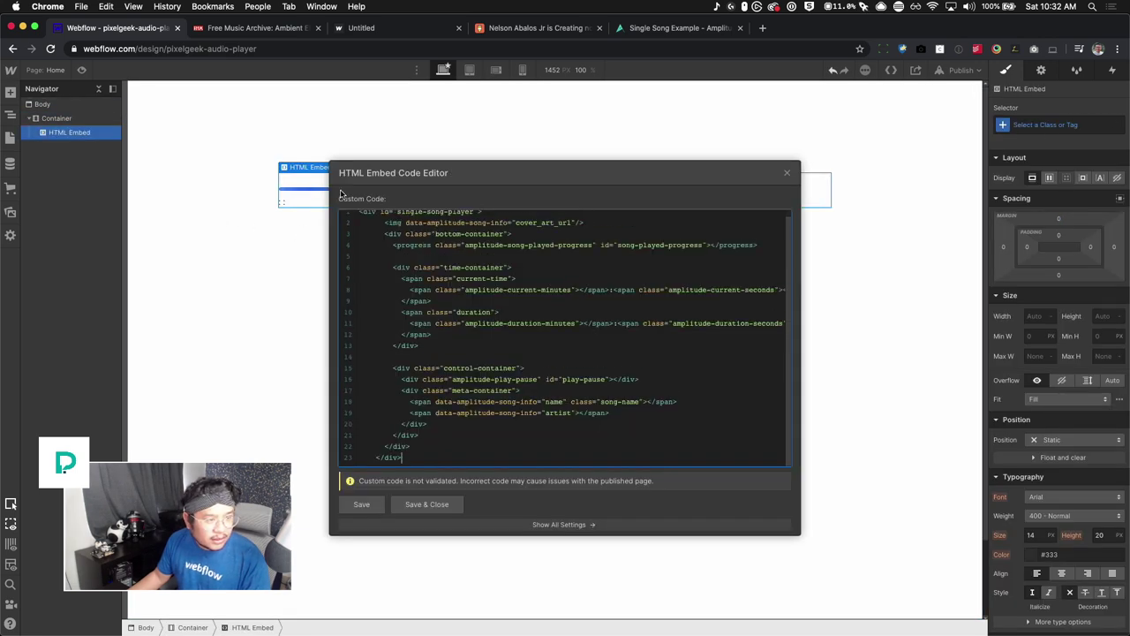
scroll(414, 312, "up", 1)
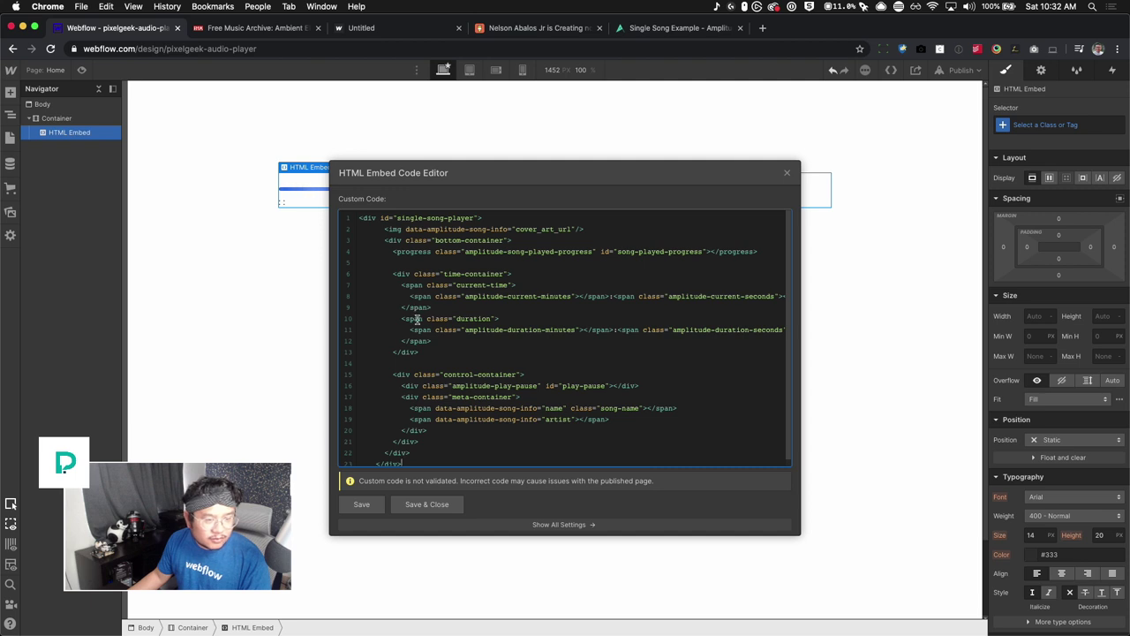
scroll(416, 320, "right", 2)
scroll(416, 320, "left", 2)
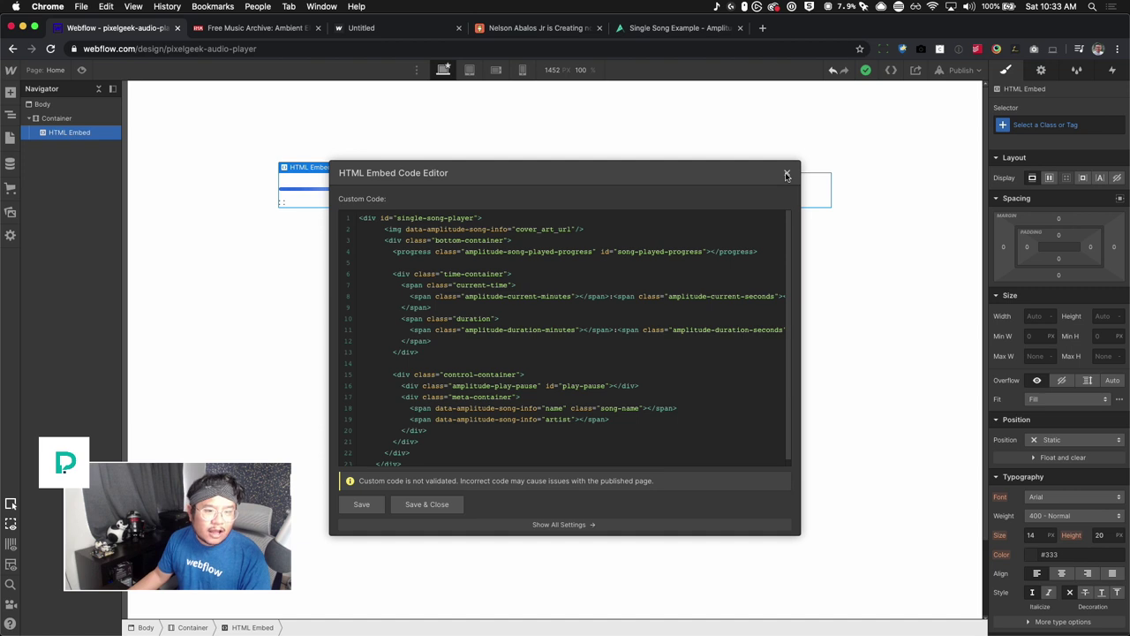
left_click_drag(677, 169, 793, 222)
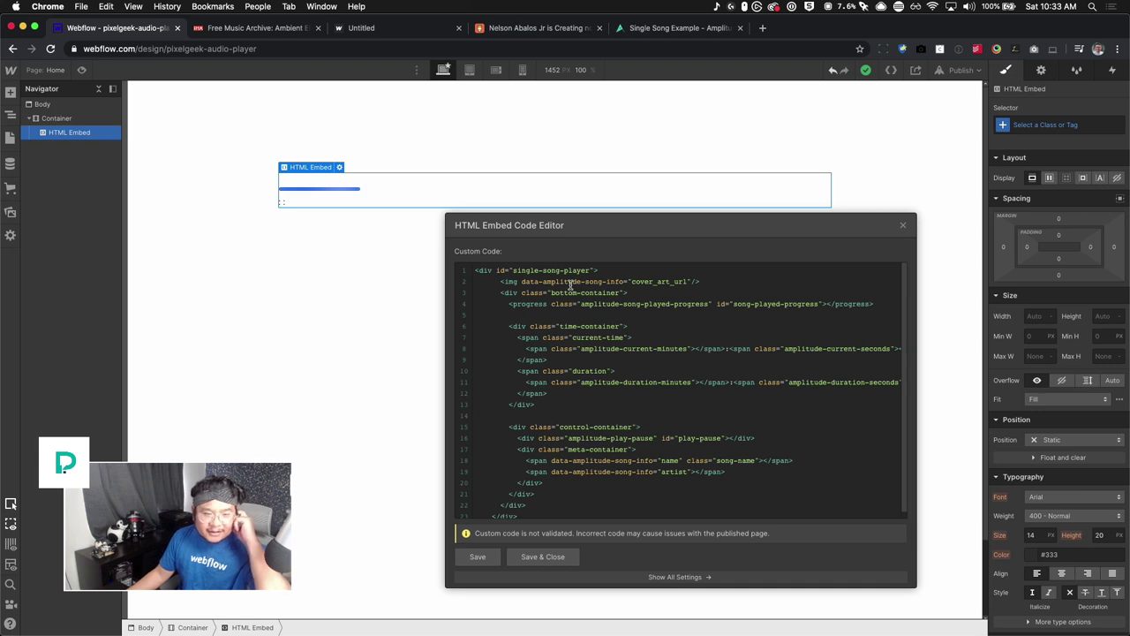
double_click(500, 270)
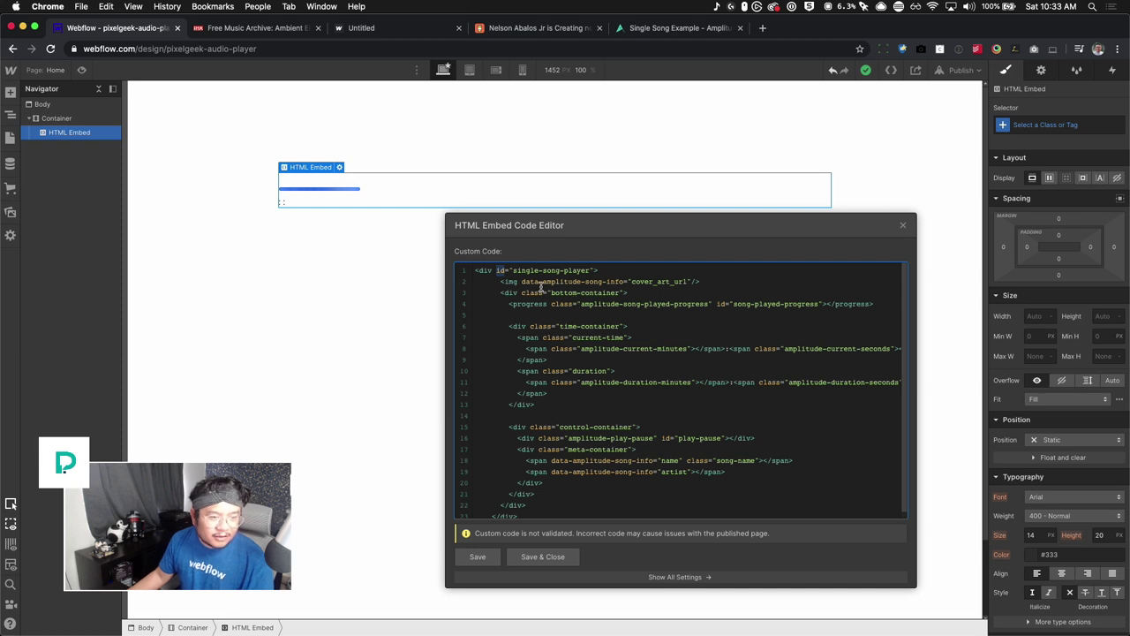
left_click_drag(550, 292, 708, 304)
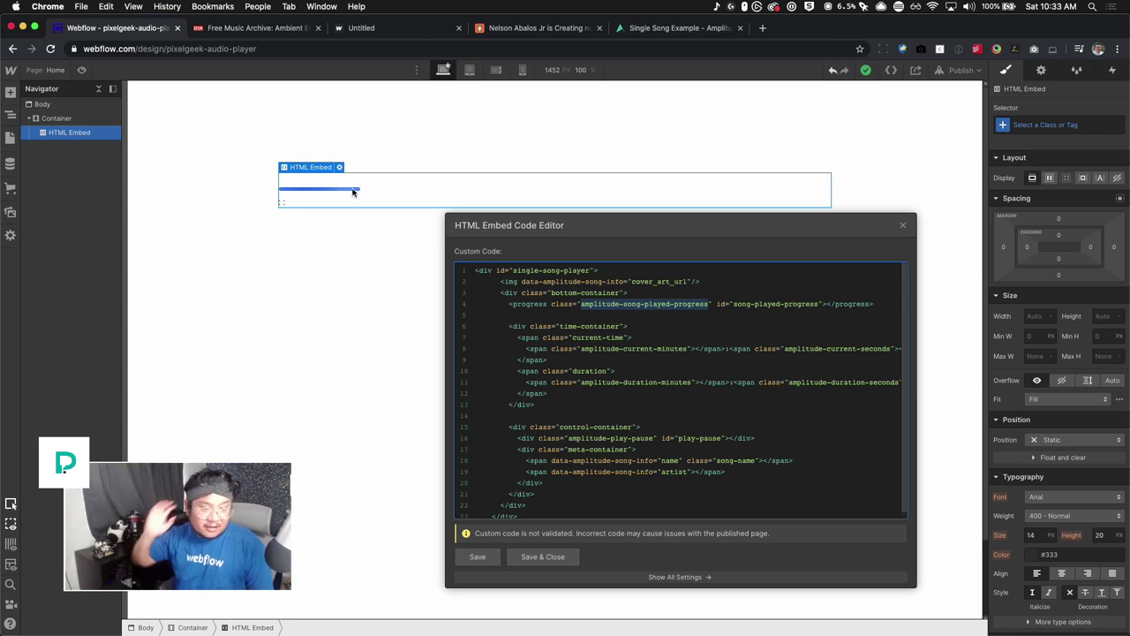
left_click(647, 327)
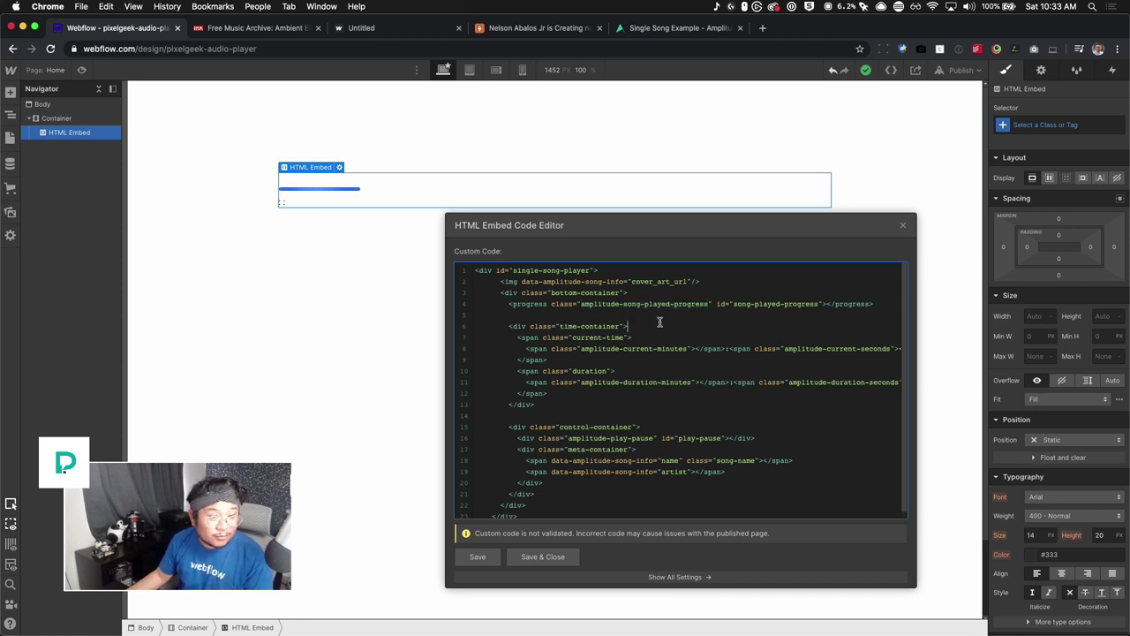
Add a Div Block below the HTML Embed and assign it the class bottom-container, copied from the embed's markup.
left_click_drag(549, 291, 621, 292)
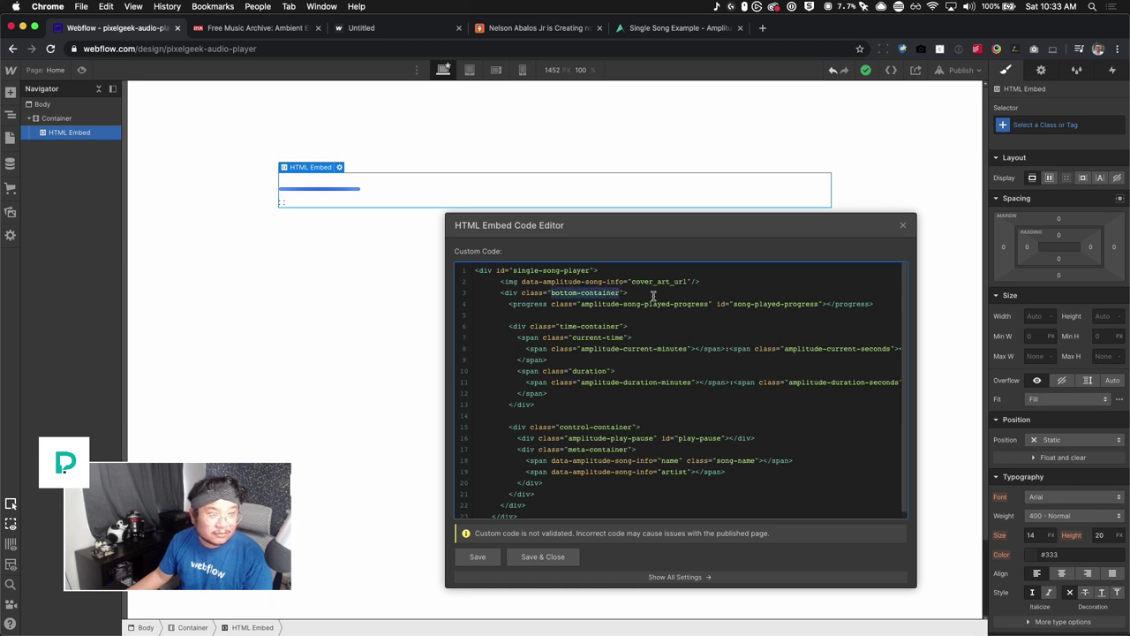
key("super+c")
left_click(904, 228)
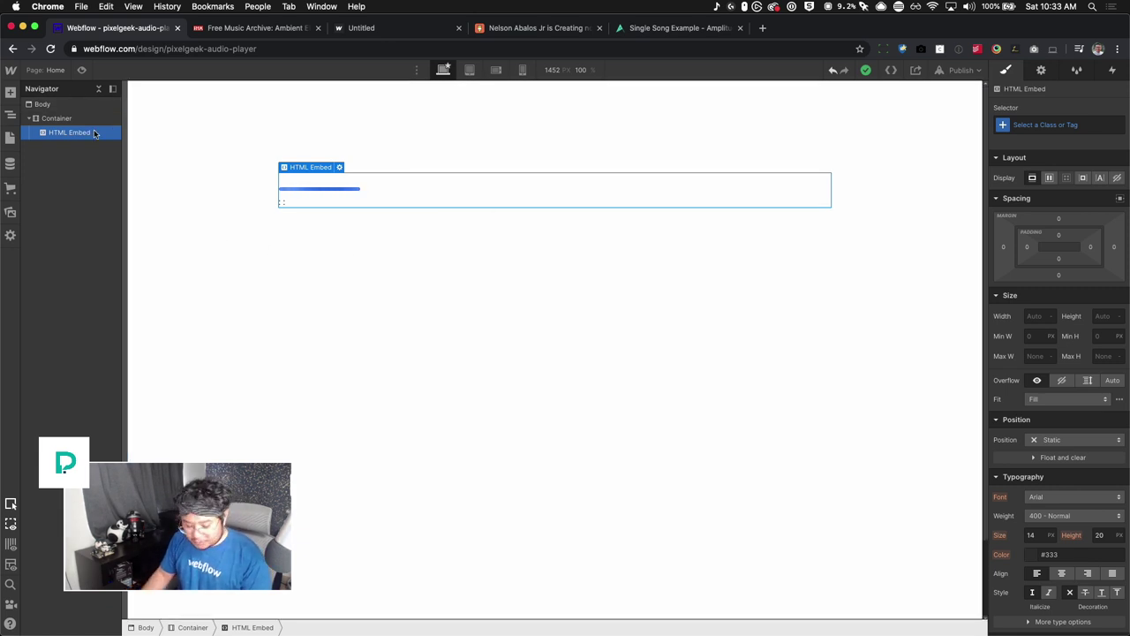
key("super+e")
type("div")
key("Return")
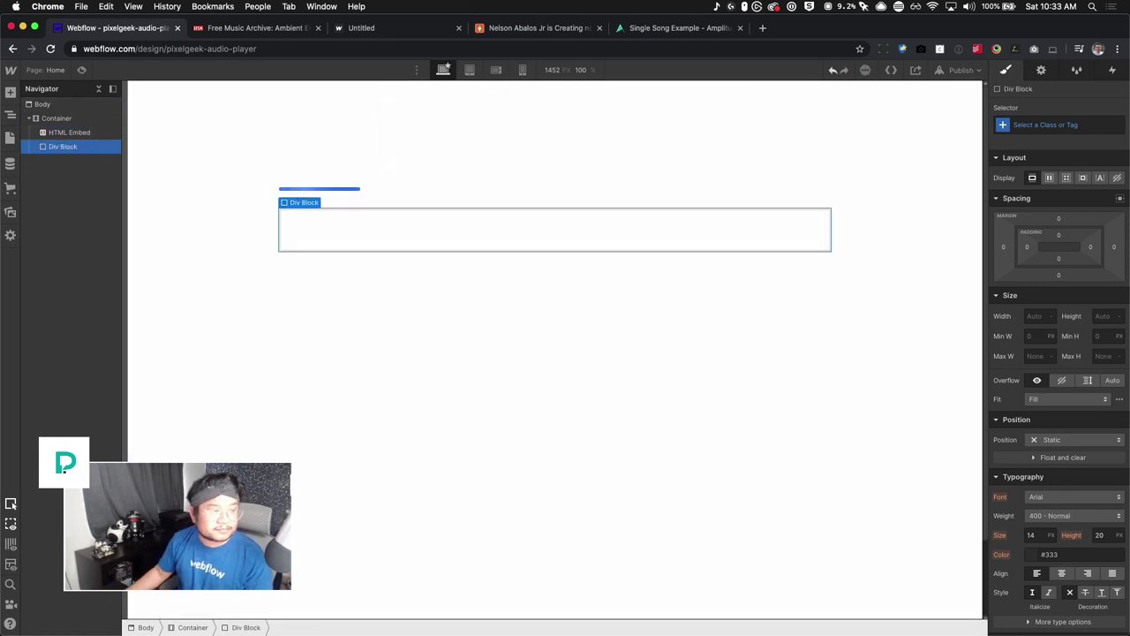
left_click(1026, 128)
key("super+v")
key("Return")
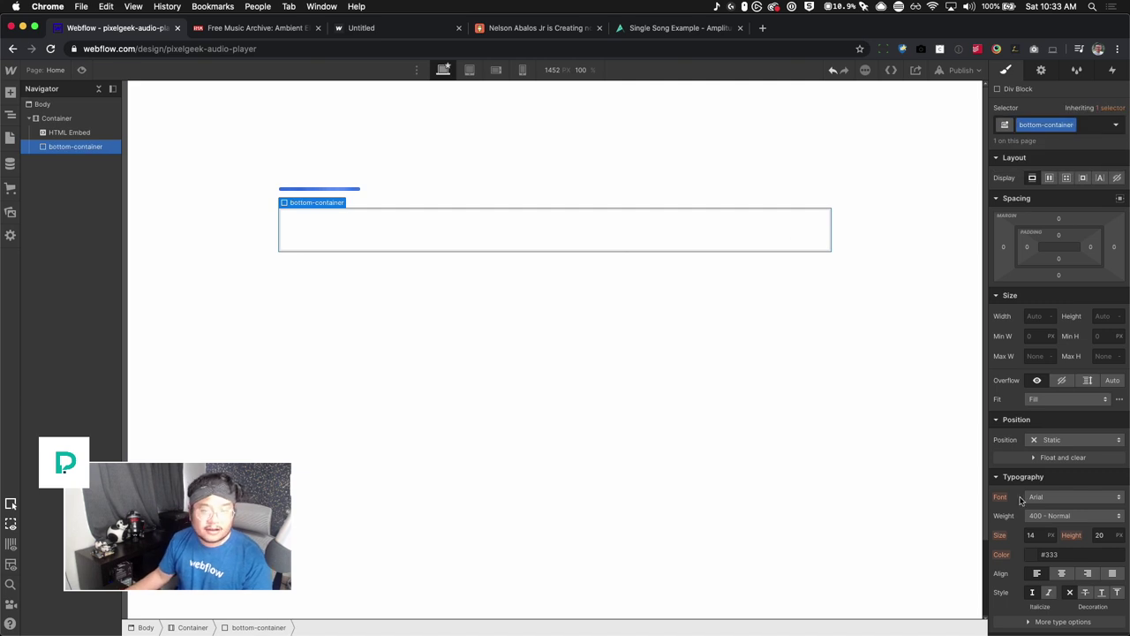
Give the bottom-container class a dark background color of #312525.
scroll(1042, 495, "down", 5)
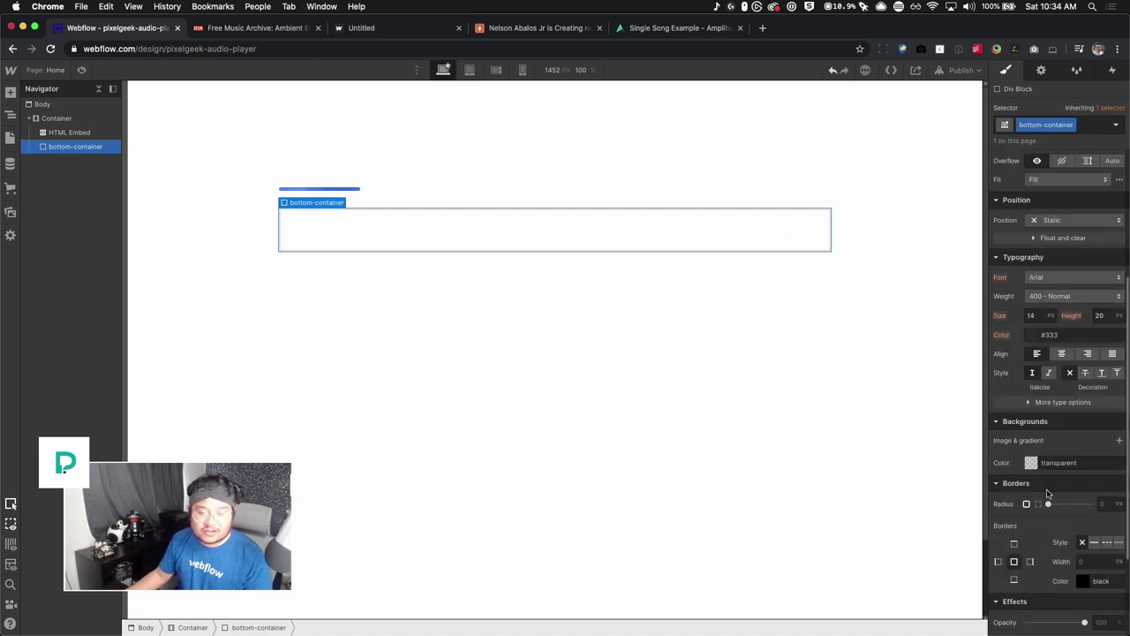
left_click(1032, 463)
mouse_move(1016, 346)
left_mouse_down()
mouse_move(1034, 340)
mouse_move(1025, 344)
left_mouse_up()
left_click(991, 222)
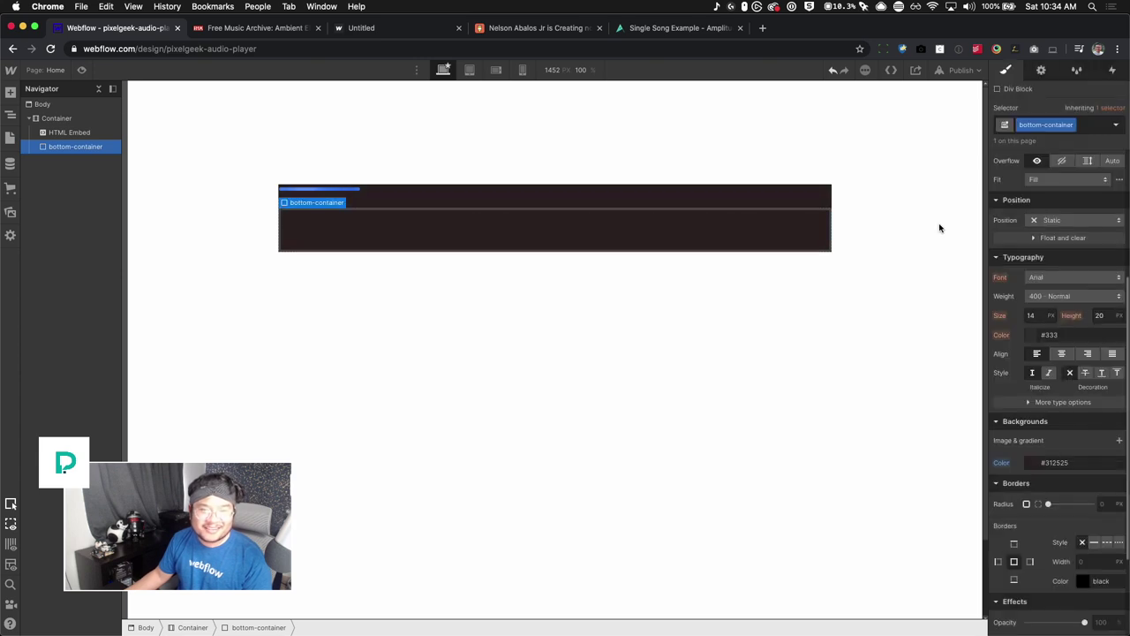
Assign the class audio player to the HTML Embed and add a bottom margin that separates it from the div below.
left_click(53, 133)
scroll(1067, 234, "up", 3)
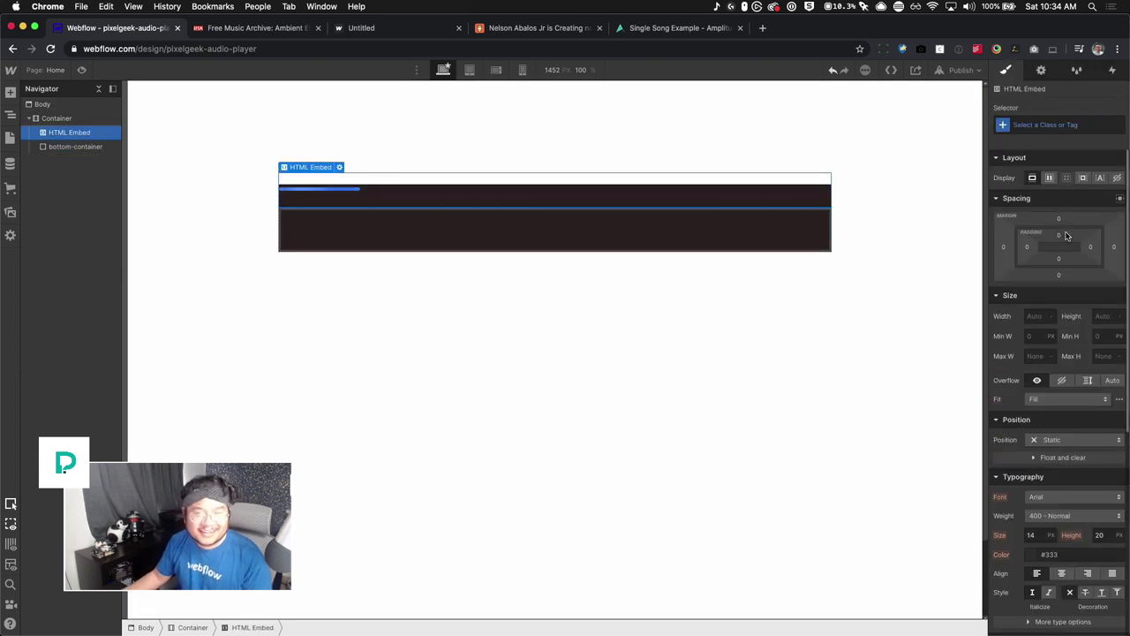
left_click(1051, 124)
type("audio play")
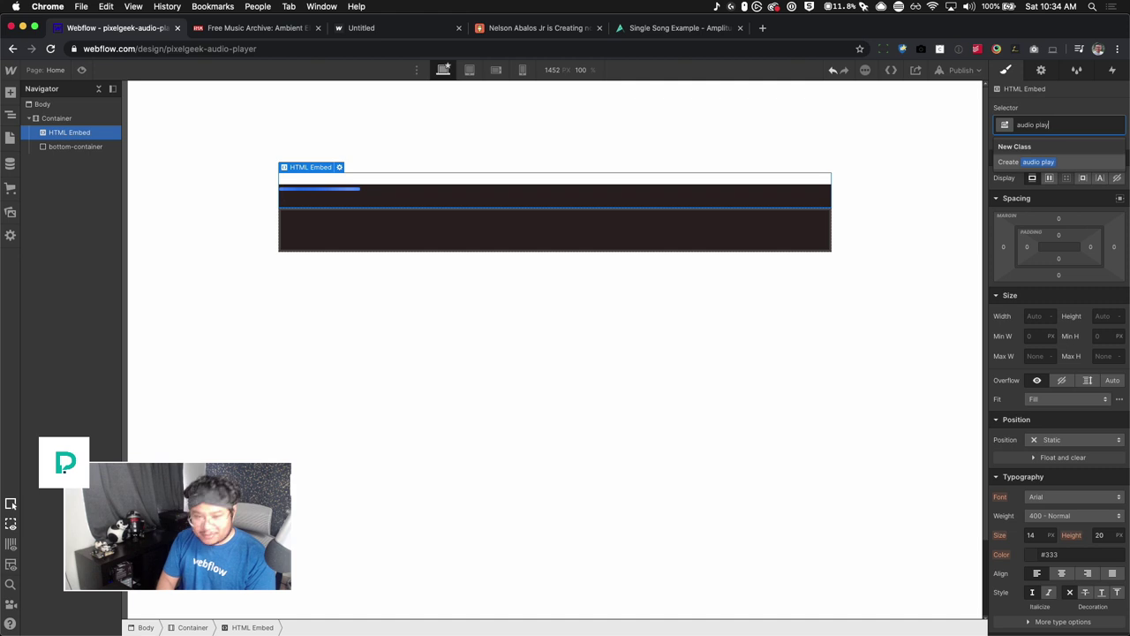
type("er")
key("Return")
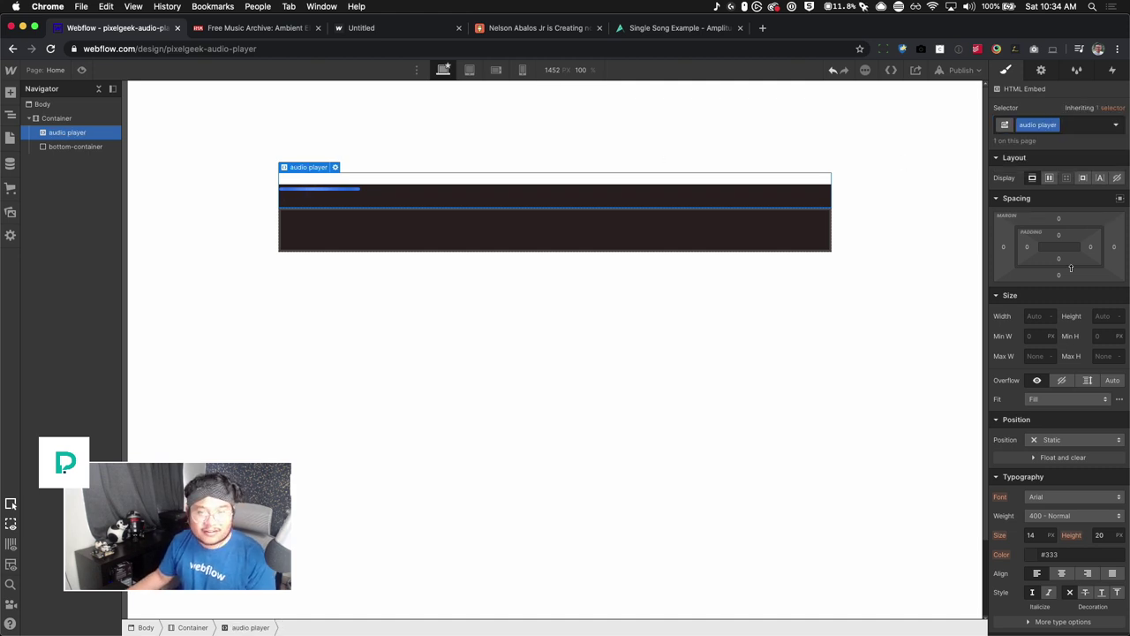
left_click_drag(1068, 277, 1068, 332)
Set the background color of the bottom-container div to #b87272.
left_click(453, 288)
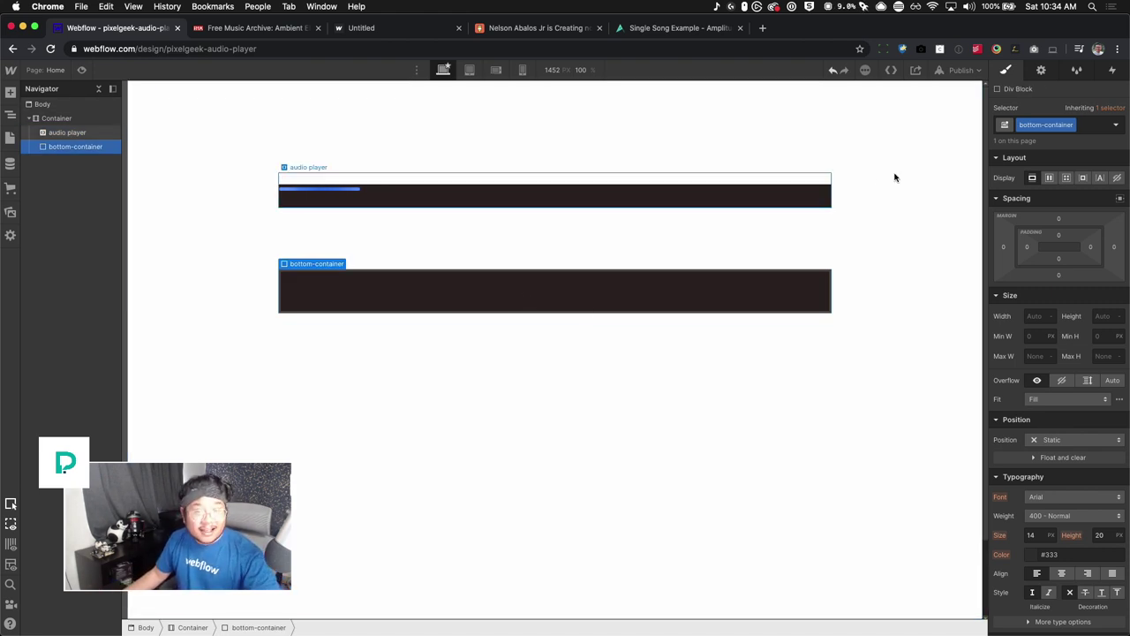
scroll(1040, 449, "down", 5)
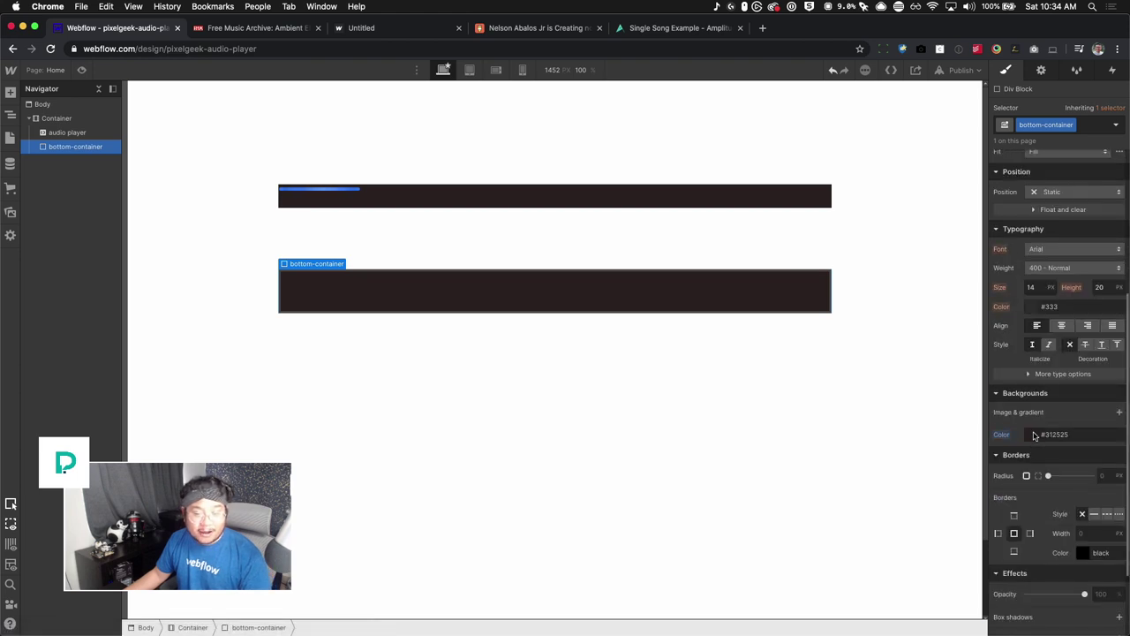
left_click(1035, 434)
left_click(1044, 474)
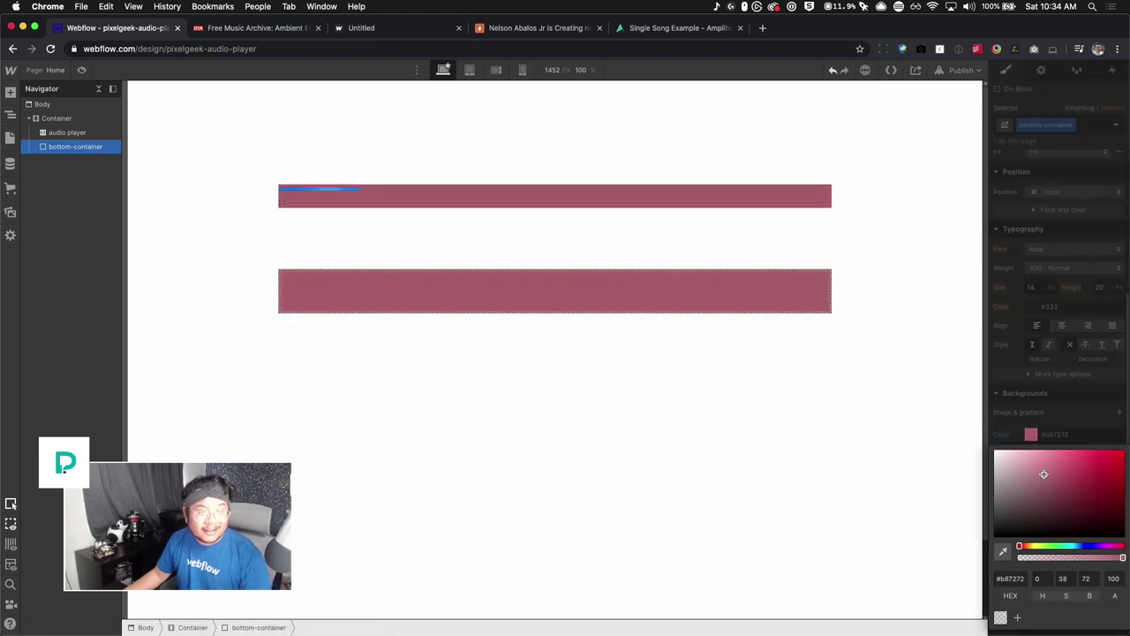
left_click(1036, 415)
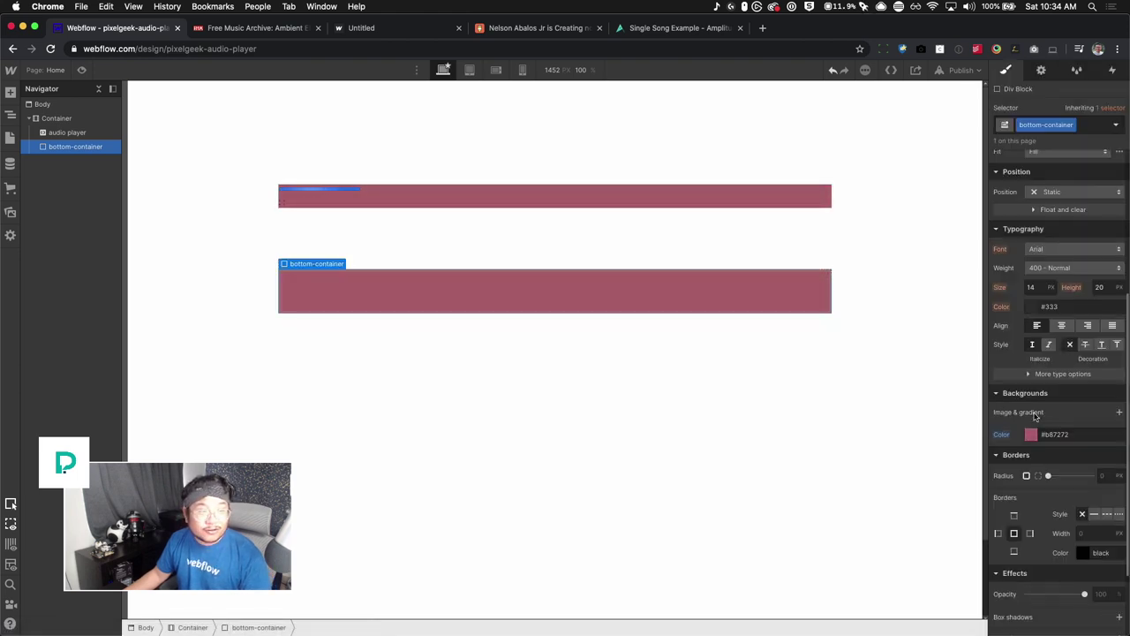
Check the div that carries the bottom-container class in the audio player embed's markup and close the code editor.
left_click(63, 135)
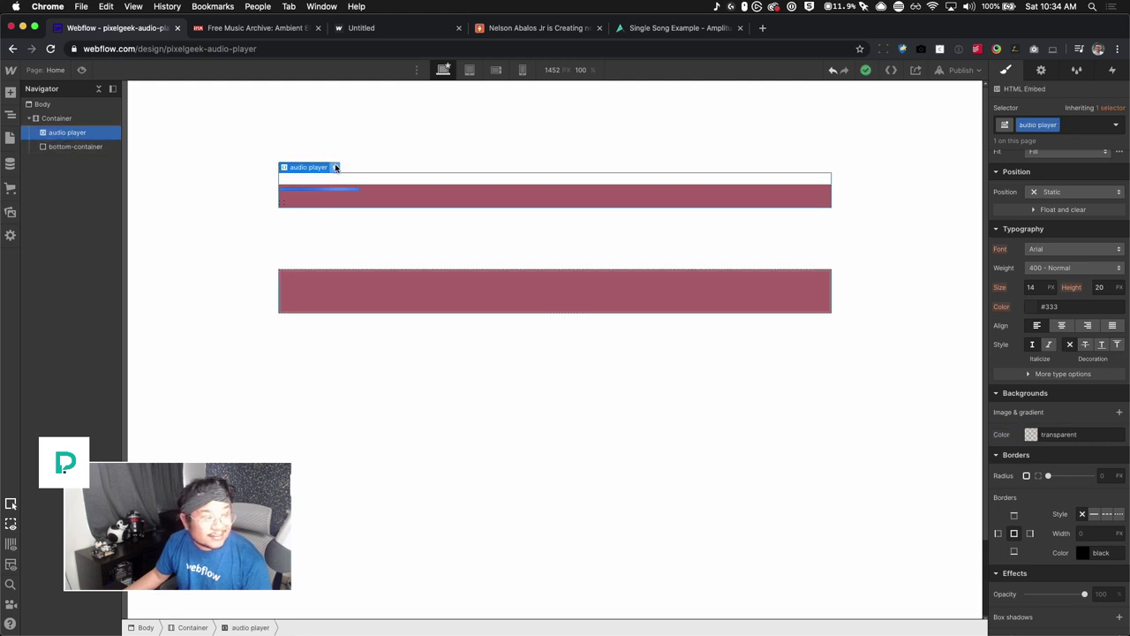
left_click(335, 166)
scroll(488, 265, "up", 1)
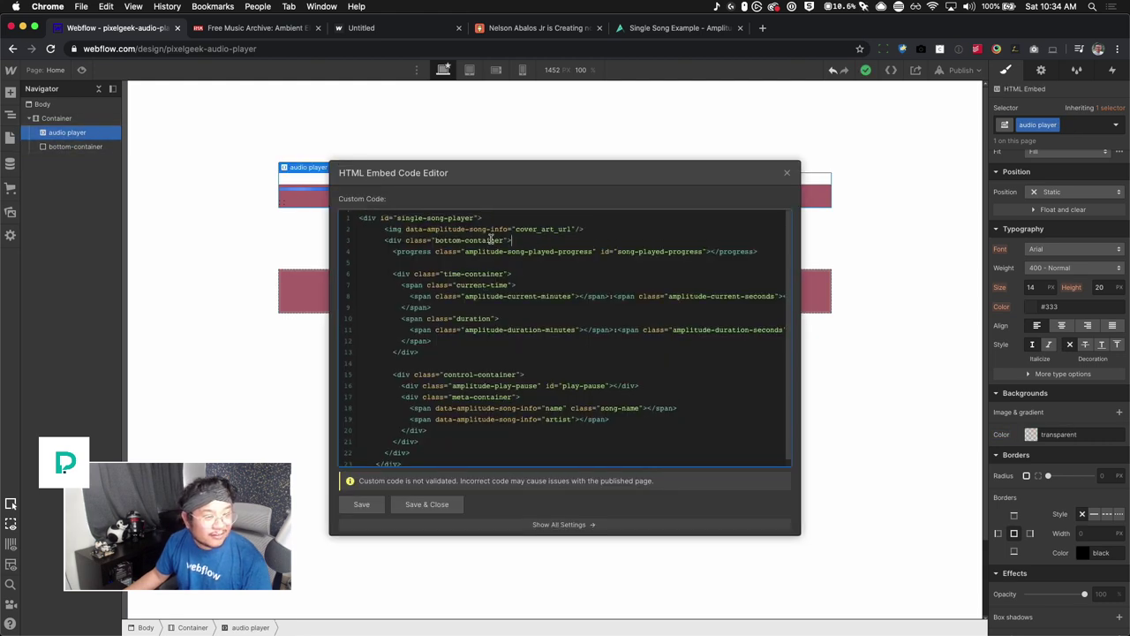
left_click_drag(511, 240, 383, 240)
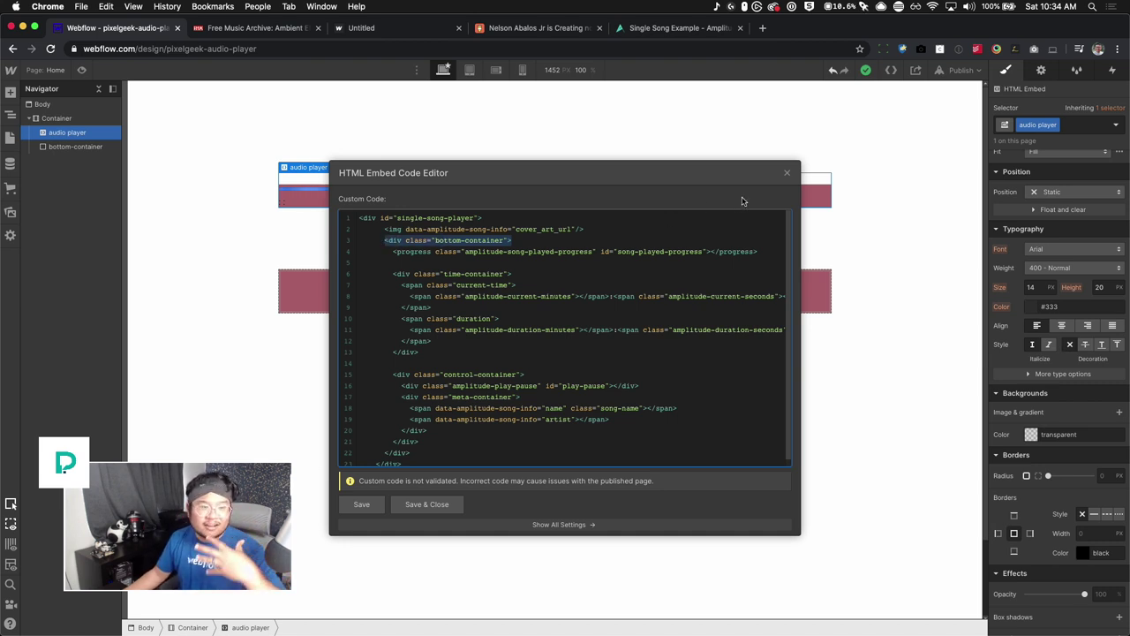
left_click(787, 174)
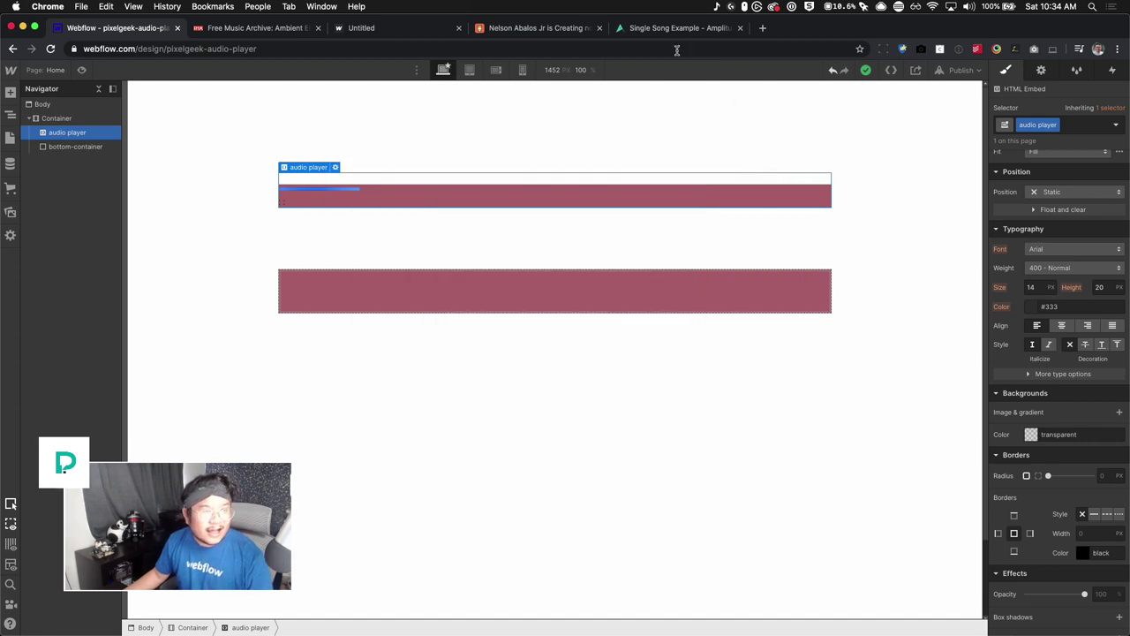
Switch to the AmplitudeJS Single Song Player example and view its CSS from the beginning.
left_click(681, 27)
left_click(454, 161)
scroll(492, 282, "up", 5)
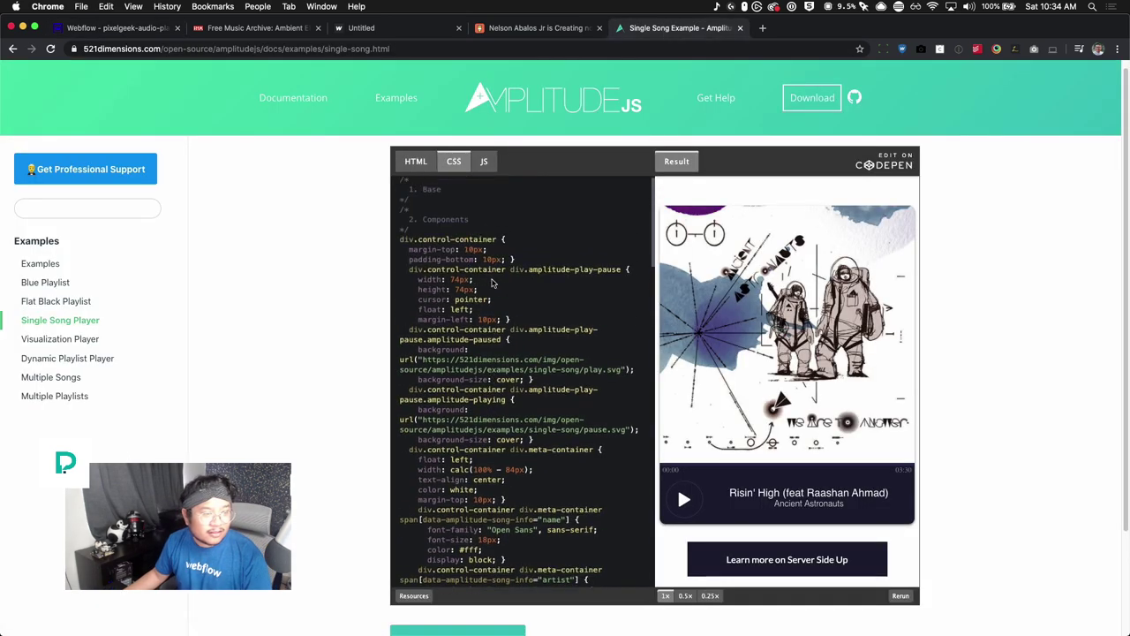
Read through the example's CSS rules for the control container, time container and song progress bar, and return to the start.
scroll(453, 291, "down", 1)
scroll(461, 305, "down", 4)
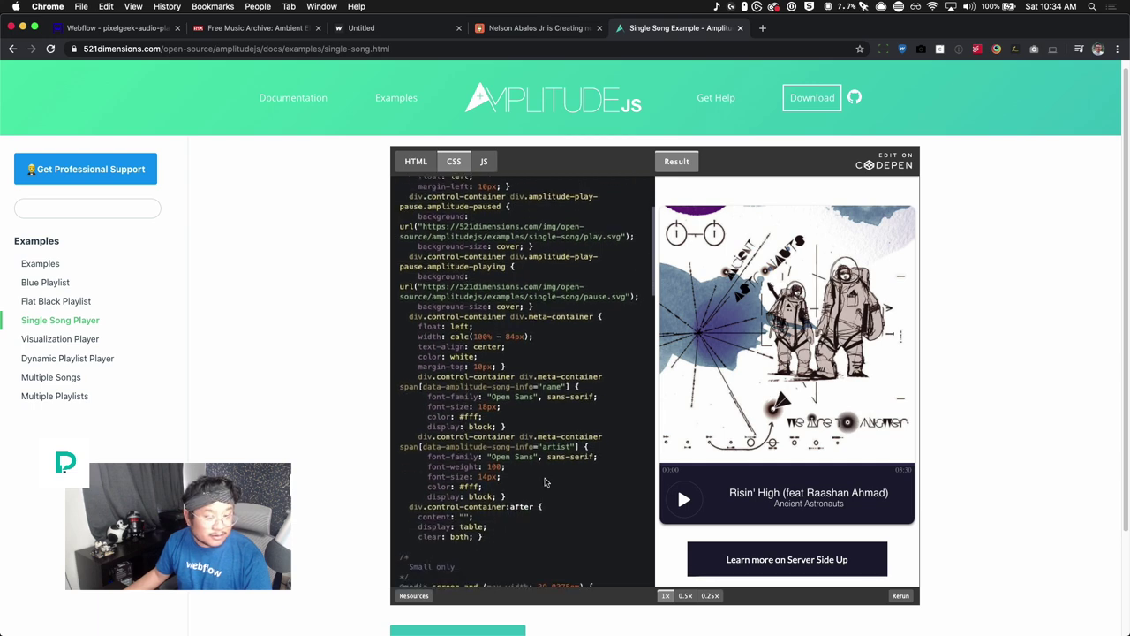
scroll(500, 516, "down", 6)
scroll(501, 516, "down", 7)
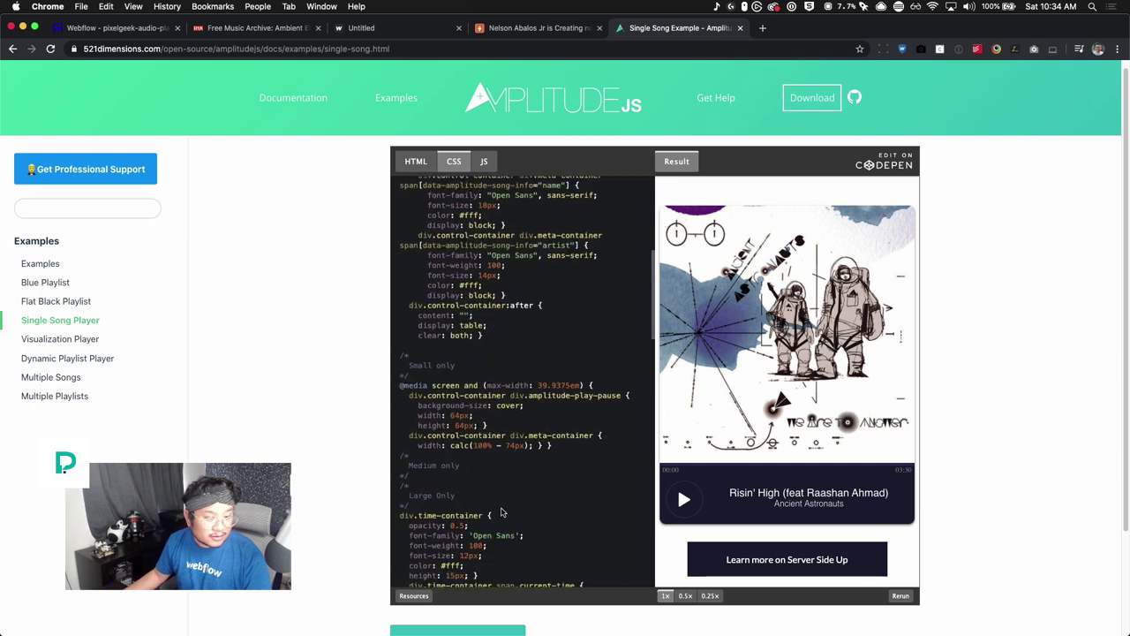
scroll(500, 512, "down", 7)
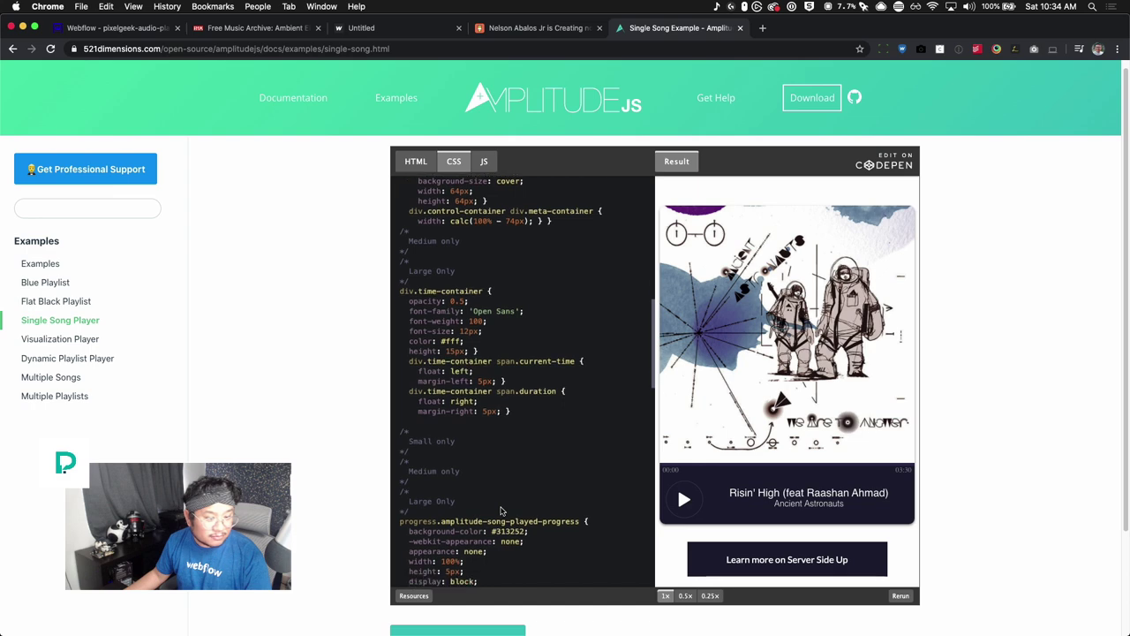
scroll(501, 512, "up", 15)
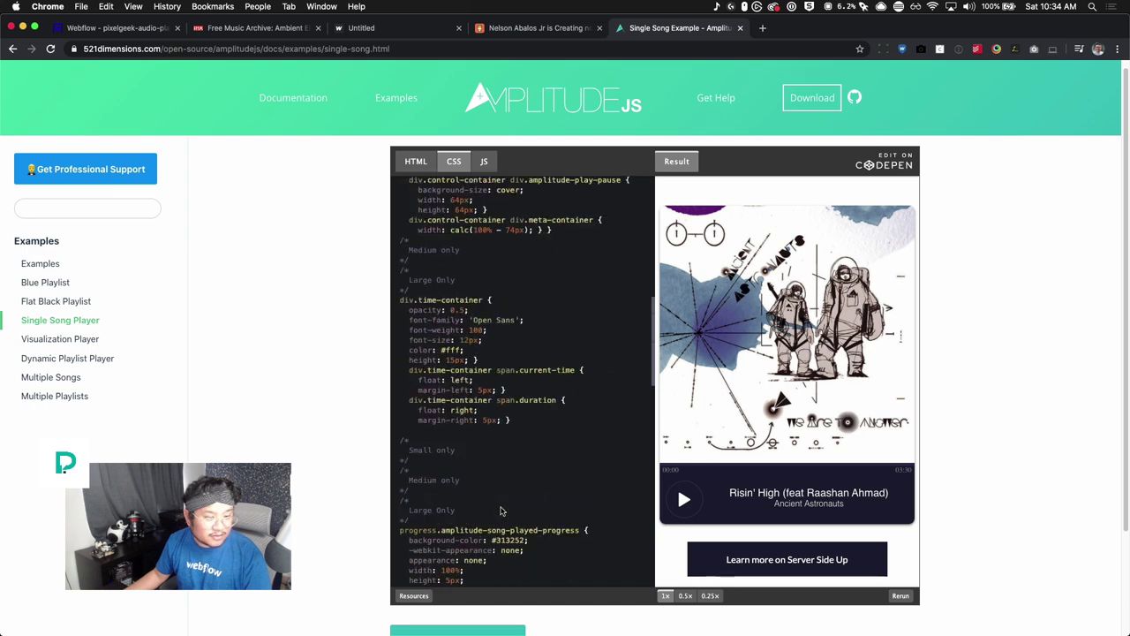
scroll(500, 512, "up", 4)
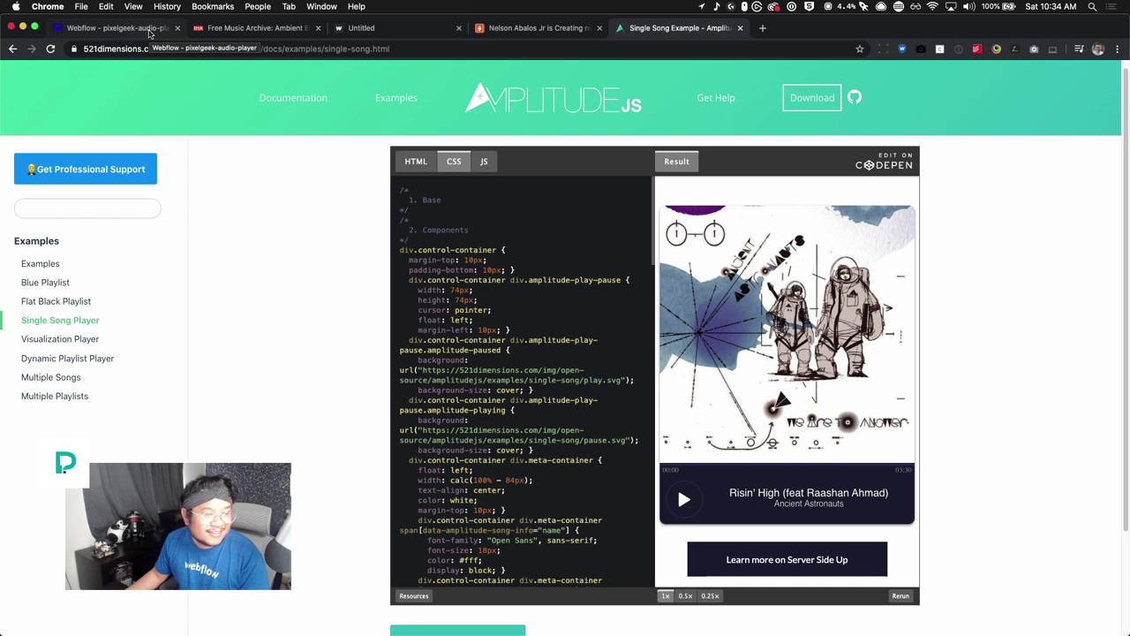
Examine the control-container selector, the paused-state play-pause selector and its play.svg background URL in the example's CSS.
left_click_drag(497, 250, 416, 245)
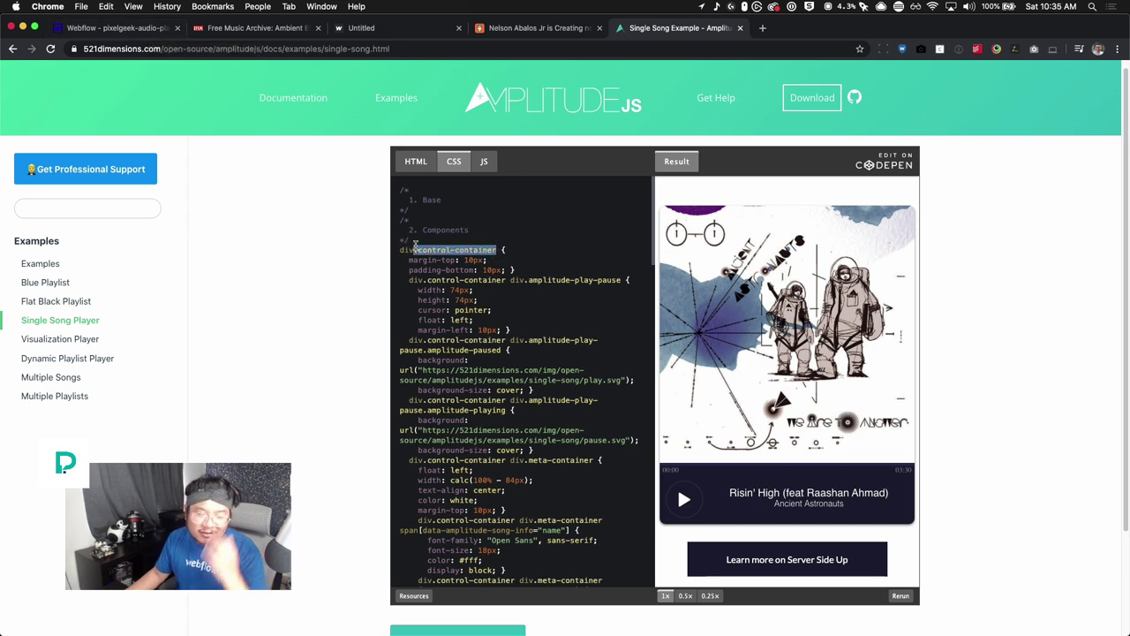
left_click_drag(416, 245, 479, 247)
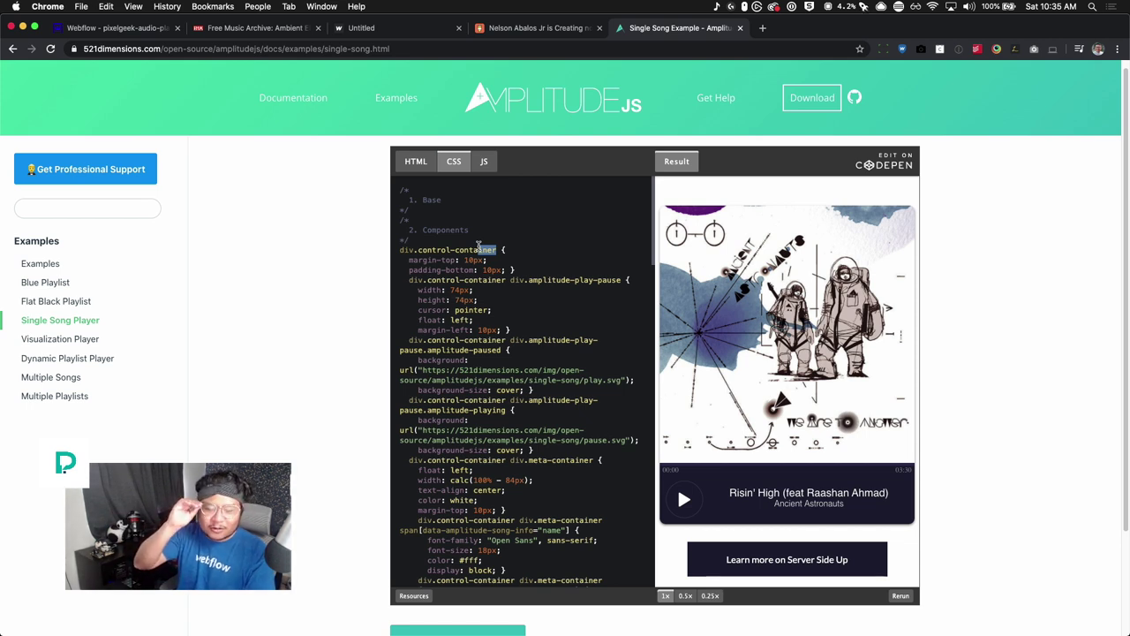
left_click(494, 252)
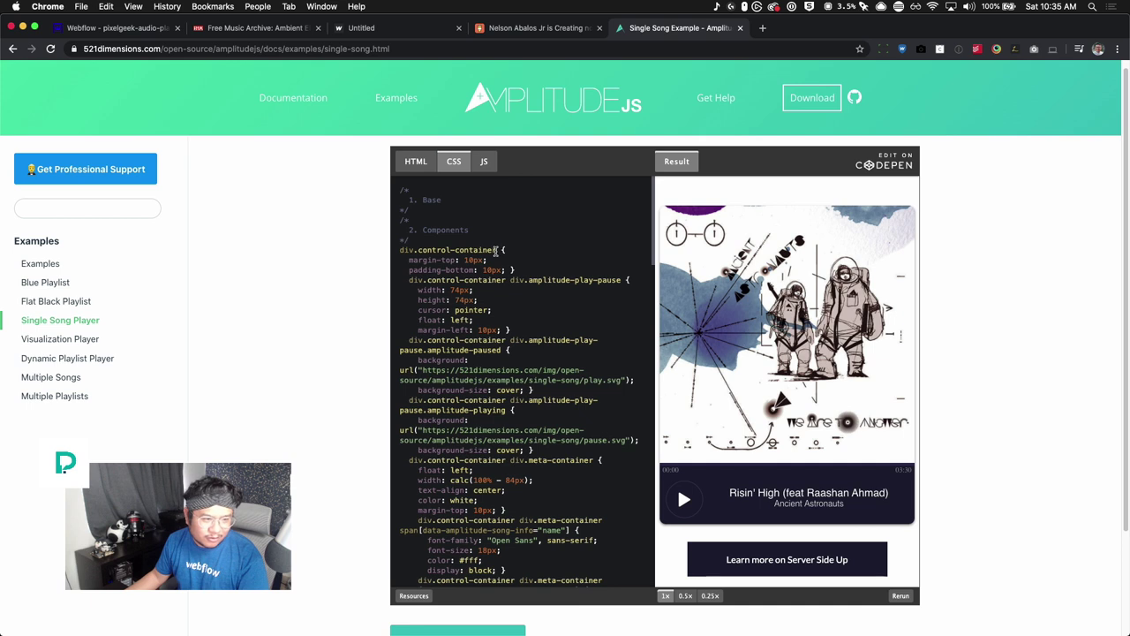
left_click_drag(495, 252, 415, 248)
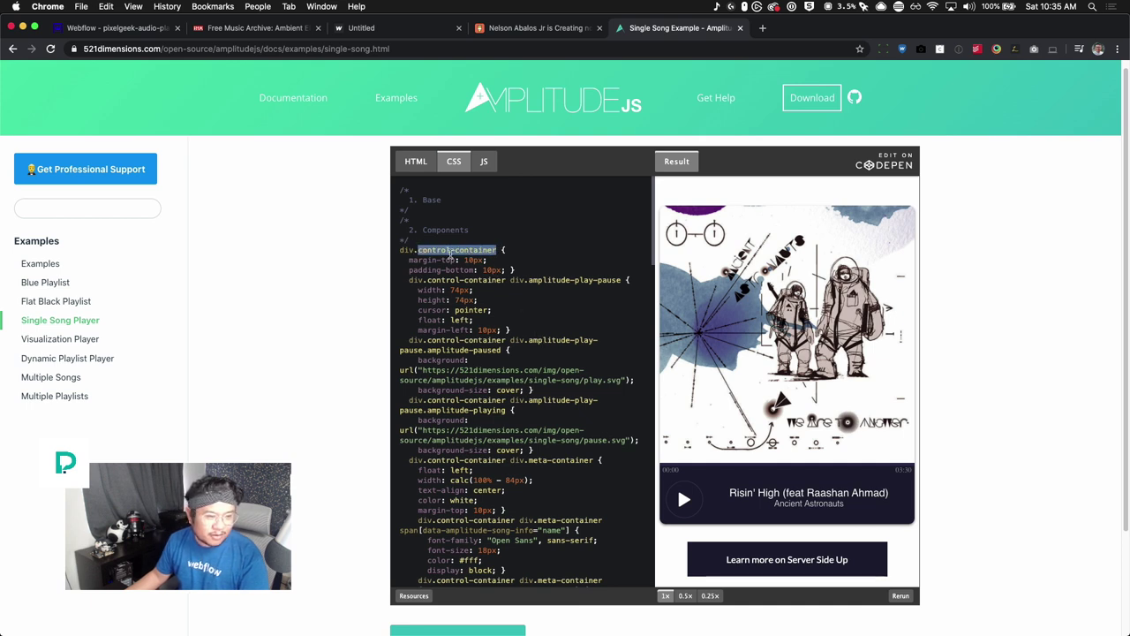
scroll(485, 327, "down", 2)
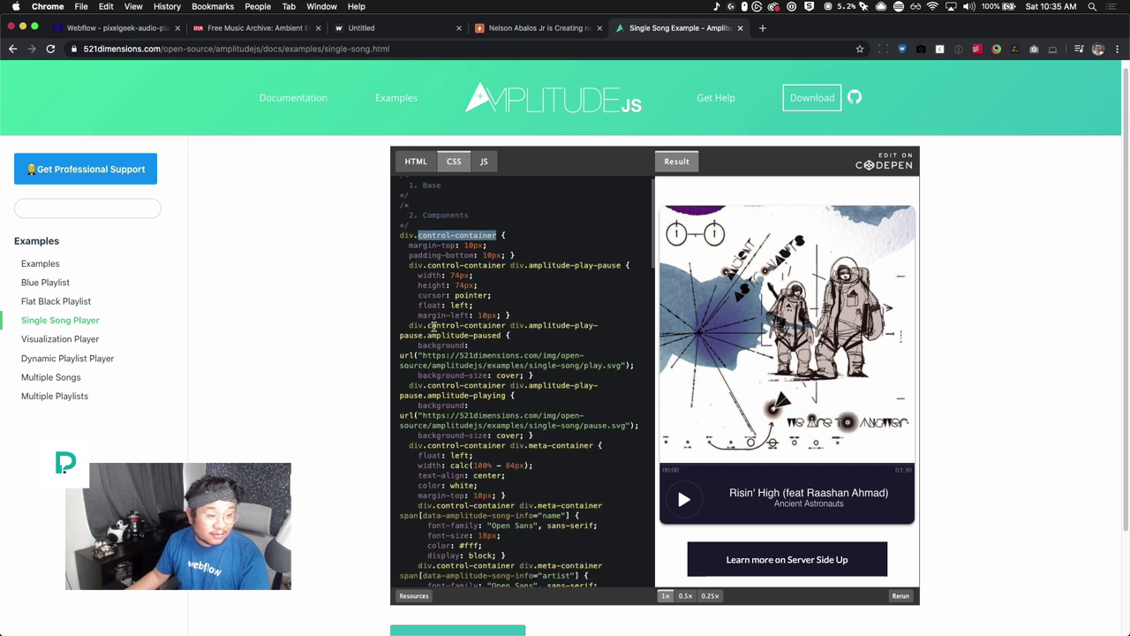
left_click_drag(433, 325, 502, 335)
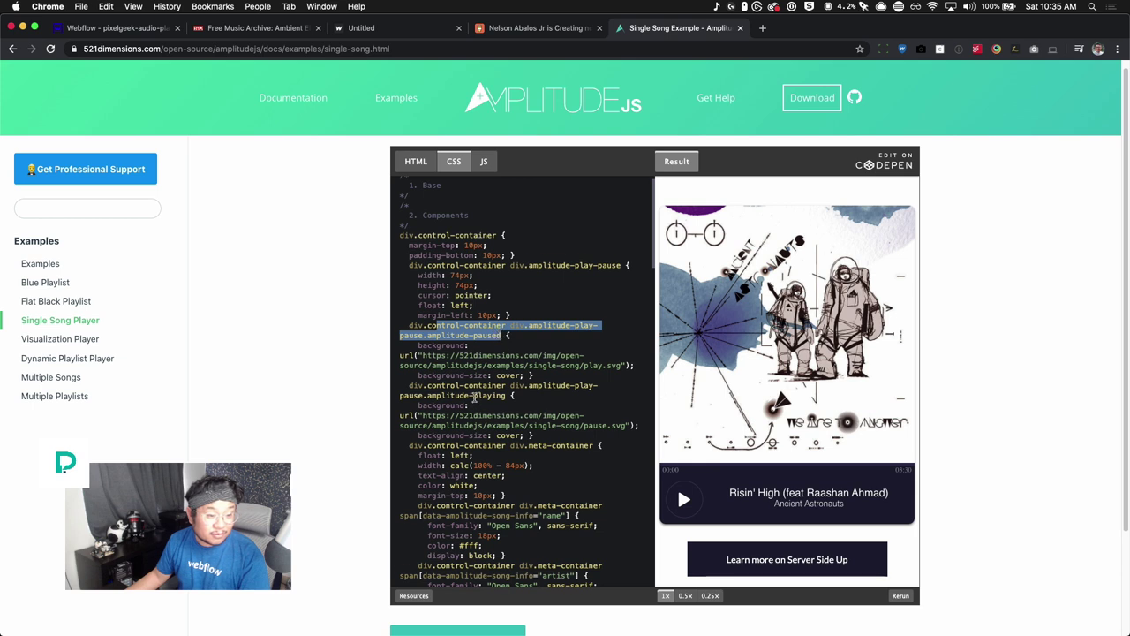
scroll(475, 398, "down", 2)
left_click_drag(424, 341, 511, 350)
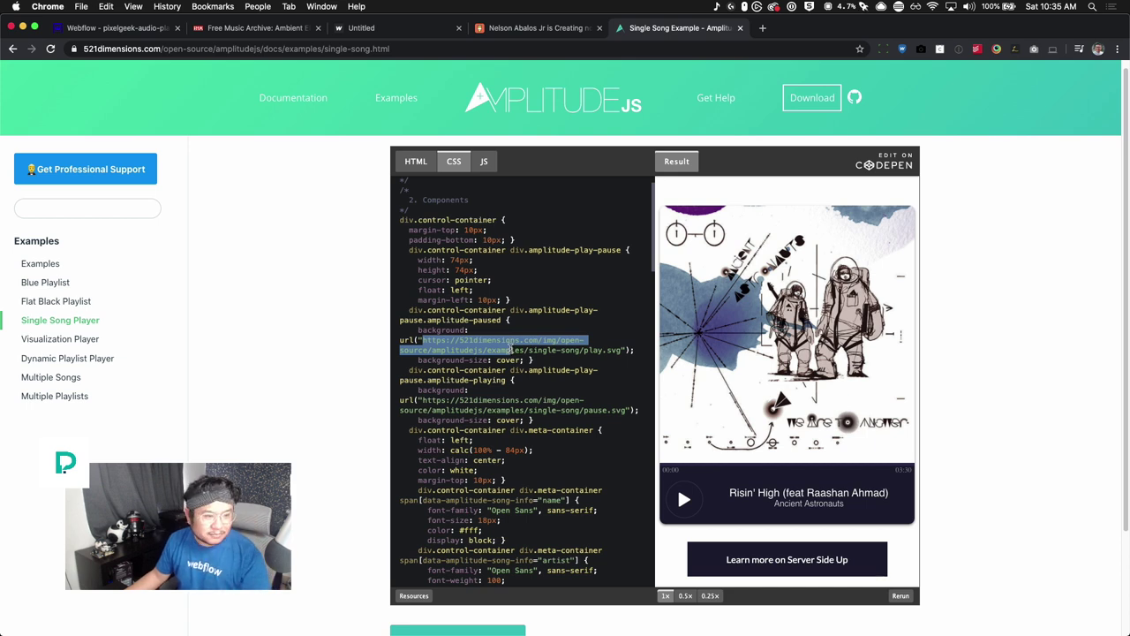
left_click(511, 349)
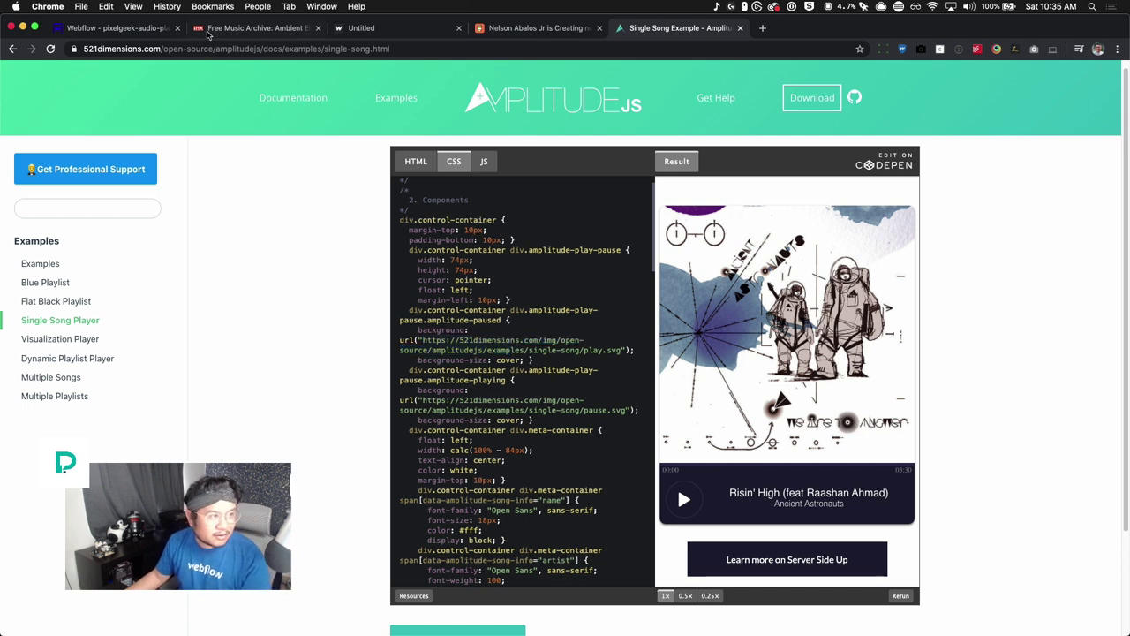
left_click_drag(400, 220, 499, 220)
Switch to the Webflow project and clear the background color of the bottom-container div.
left_click(151, 27)
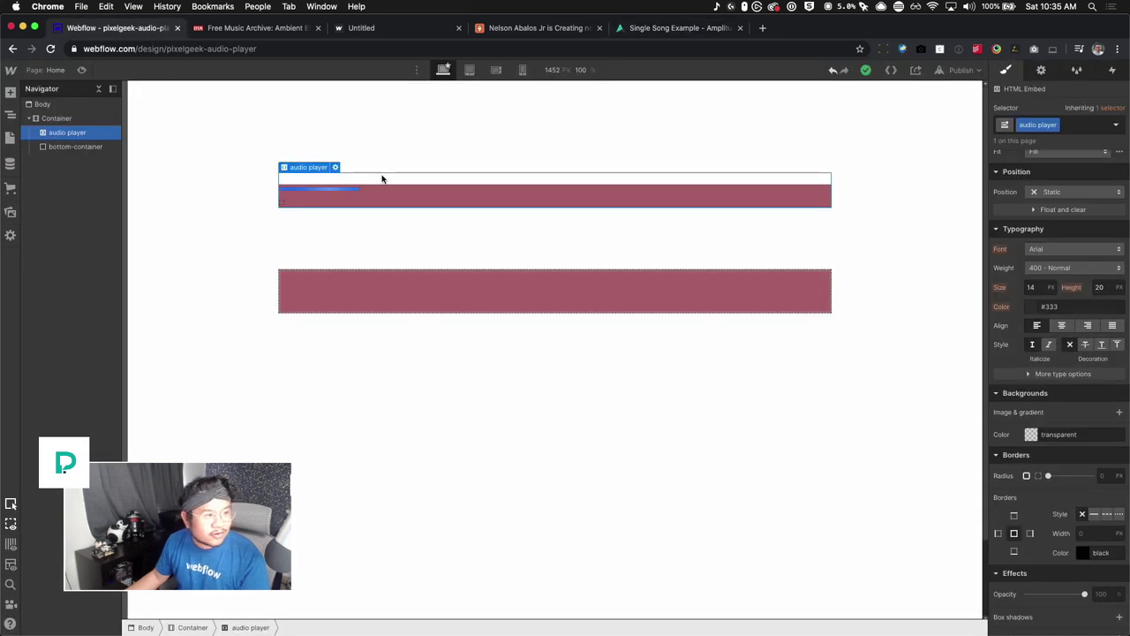
left_click(336, 167)
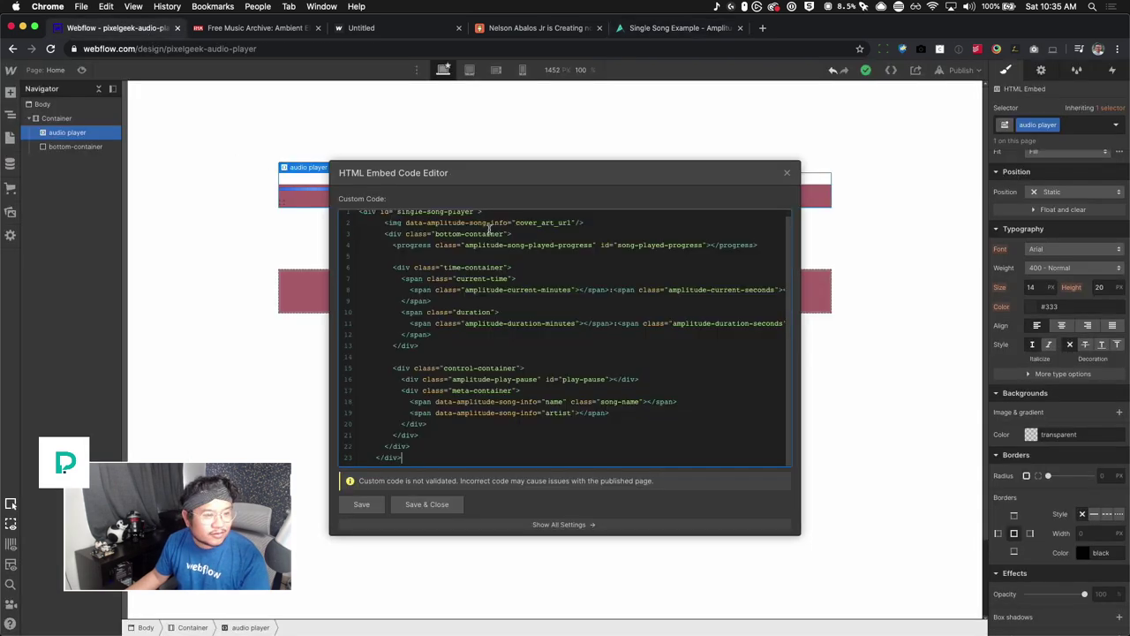
left_click(788, 174)
left_click(547, 287)
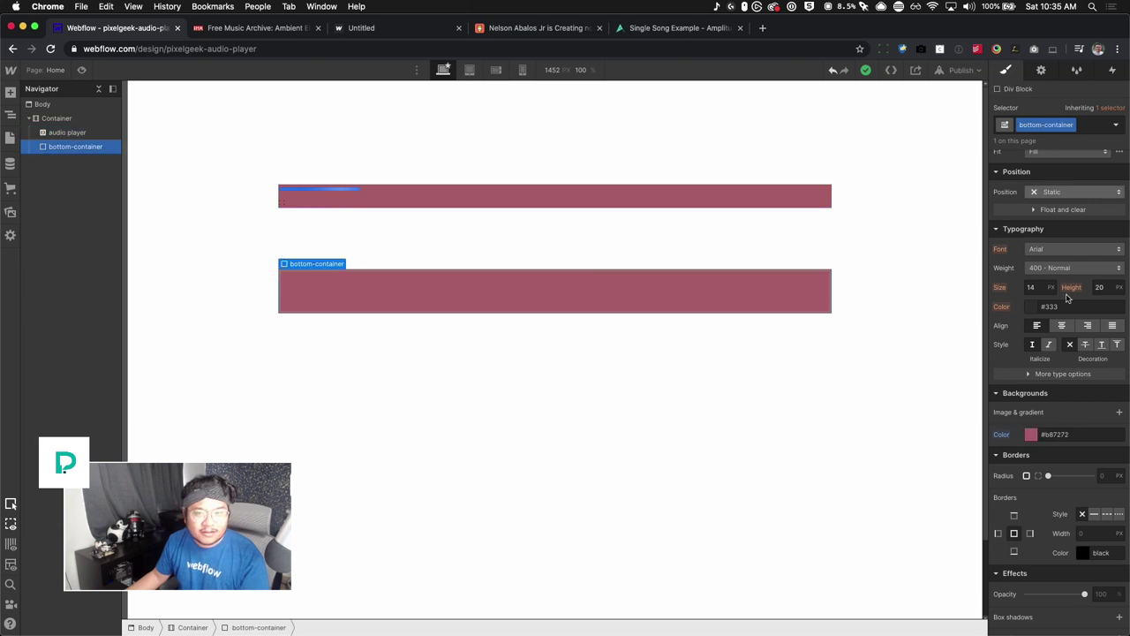
left_click(999, 434, "alt")
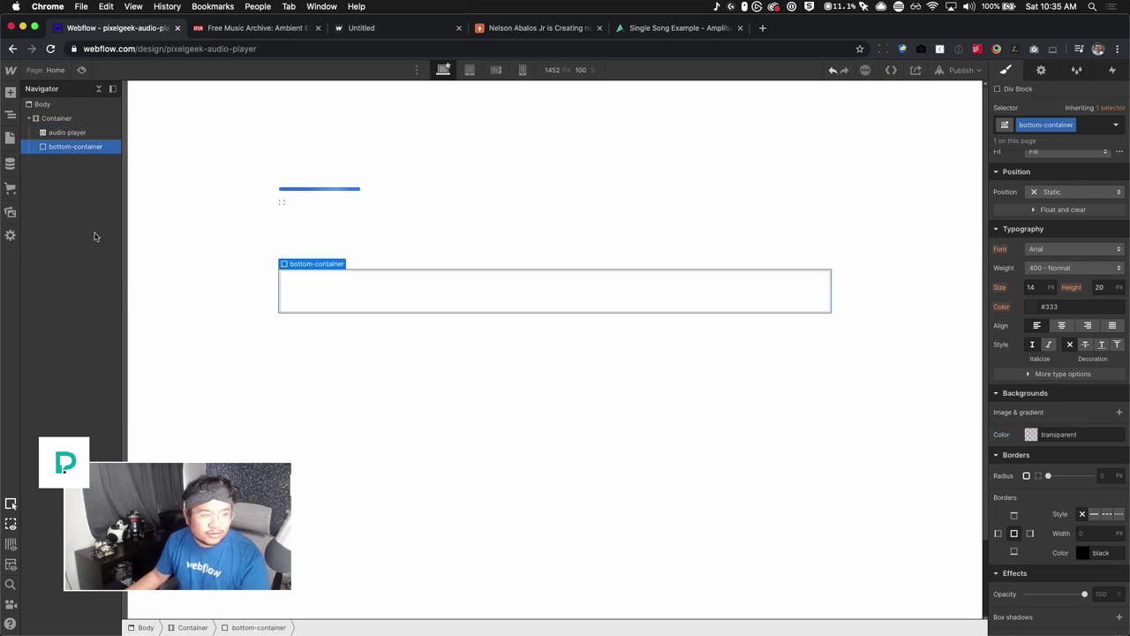
Copy the control-container class name from the audio player embed's markup and close the code editor.
left_click(74, 134)
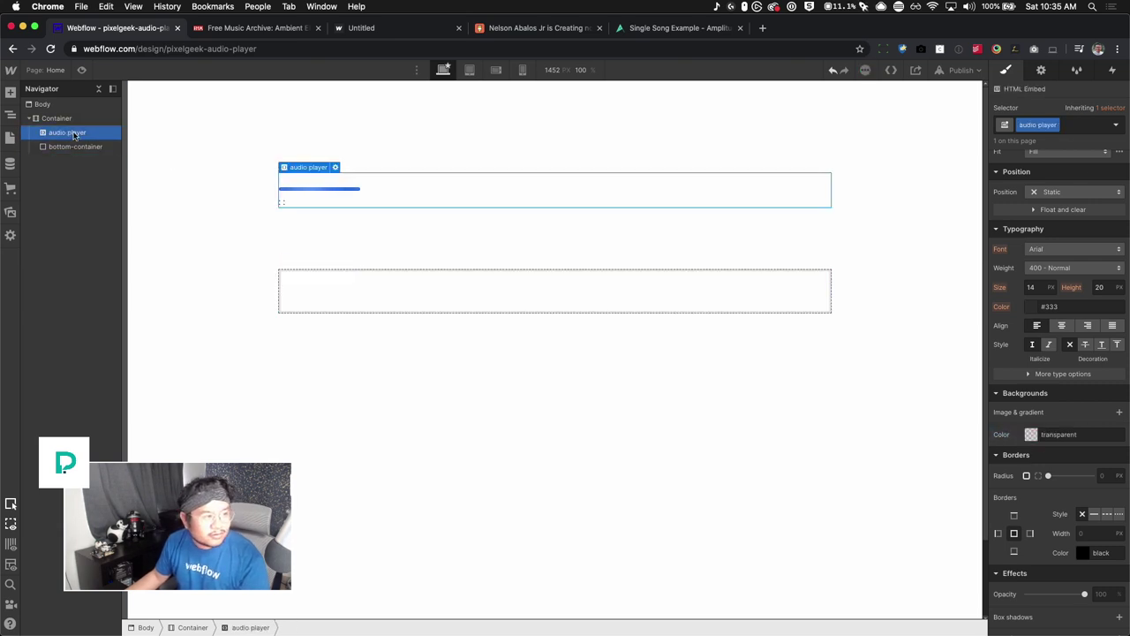
left_click(335, 167)
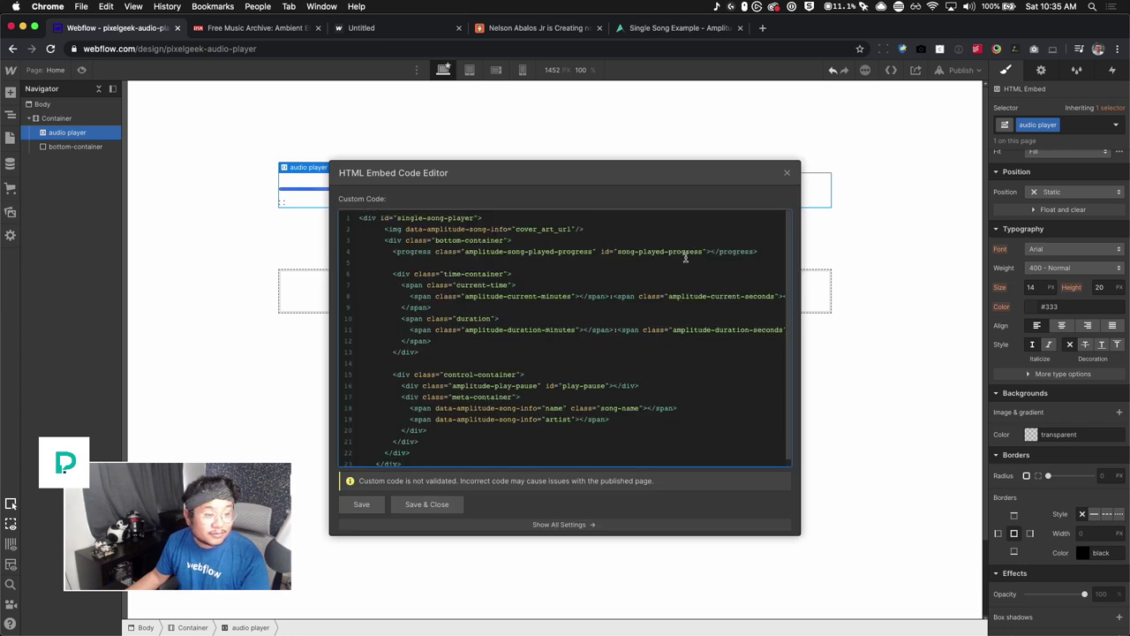
scroll(515, 288, "down", 1)
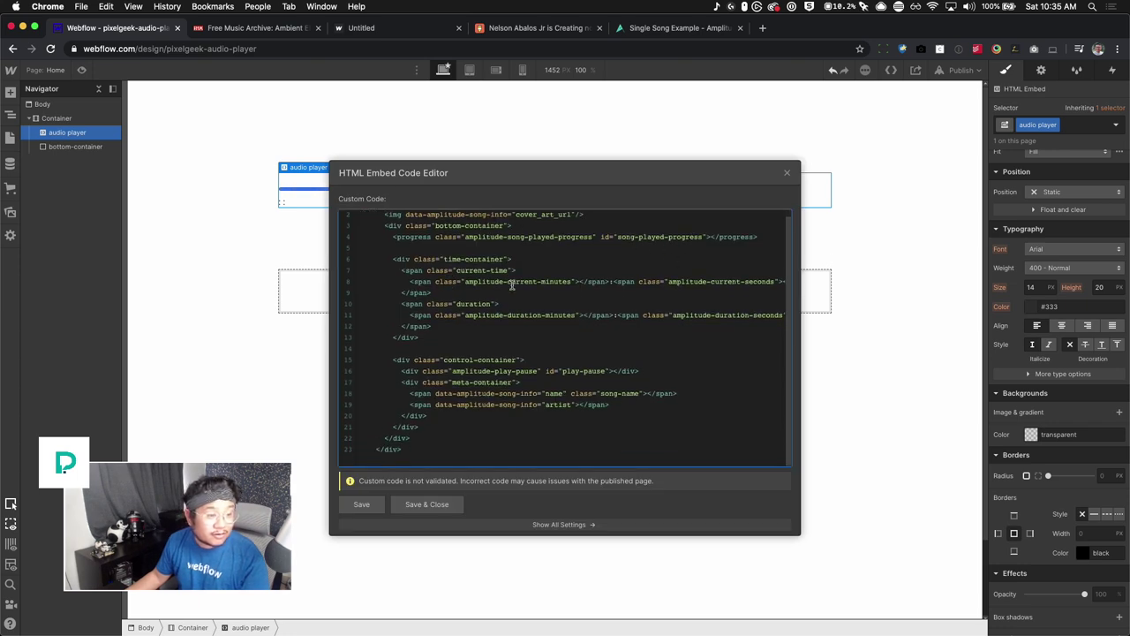
left_click_drag(517, 360, 441, 359)
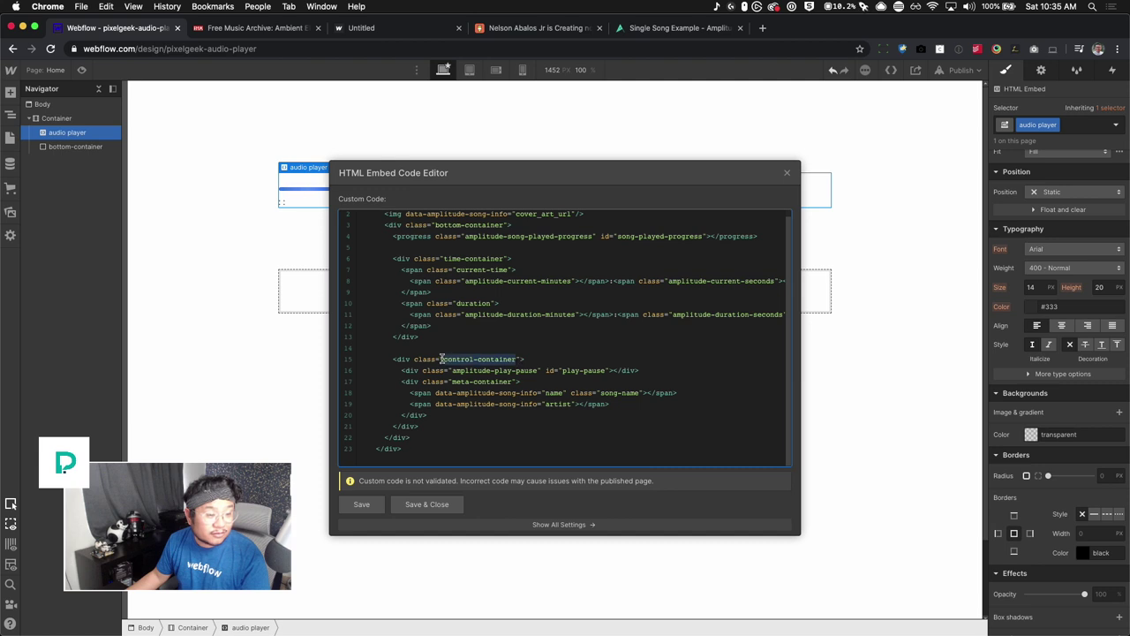
left_click(787, 175)
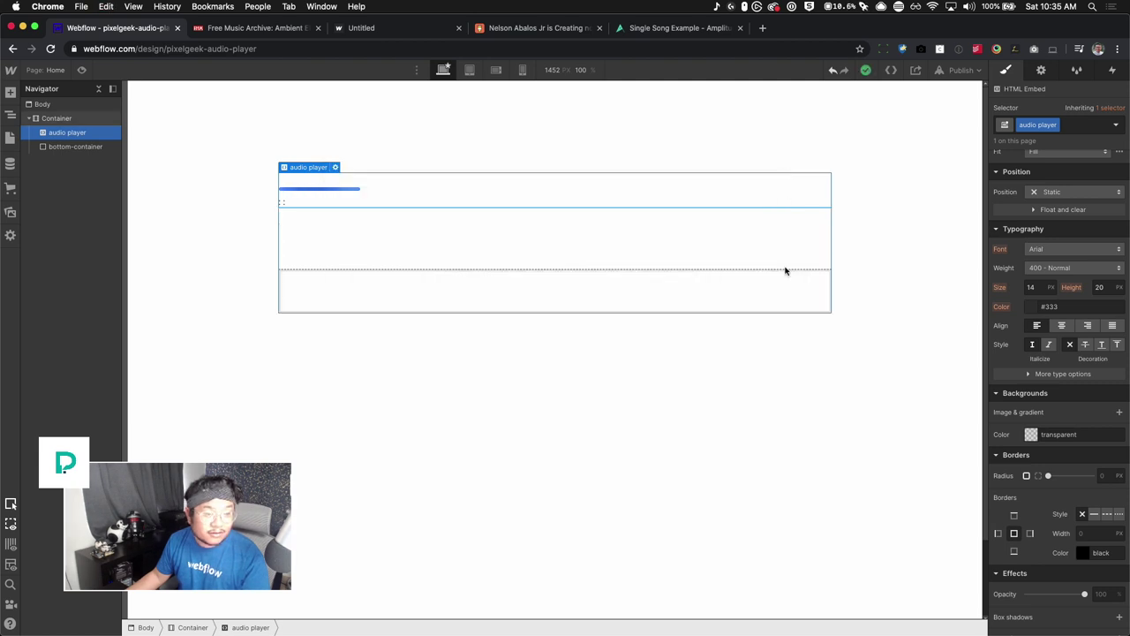
Remove the bottom-container class from the div below the embed and check the class list in the Style Manager.
left_click(792, 270)
left_click(1073, 125)
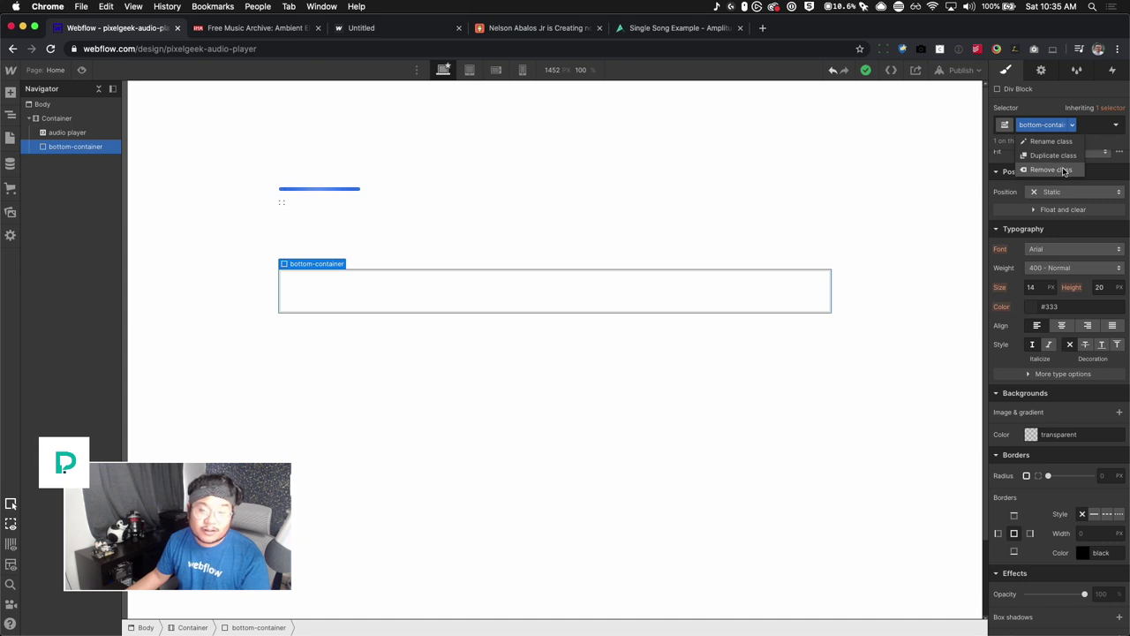
left_click(1064, 170)
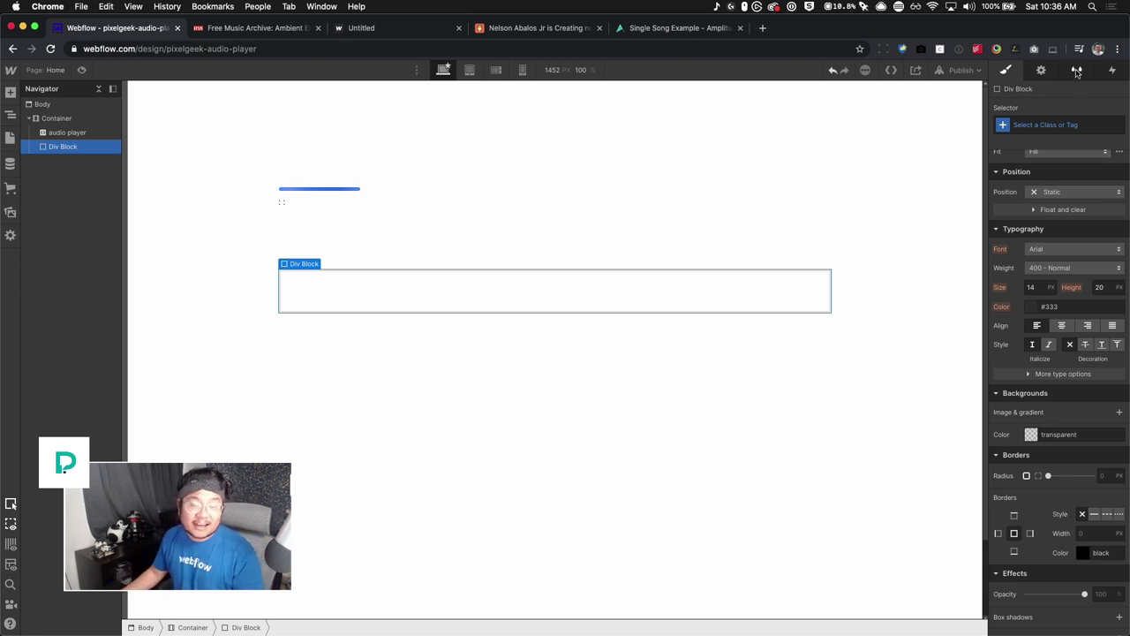
left_click(1077, 71)
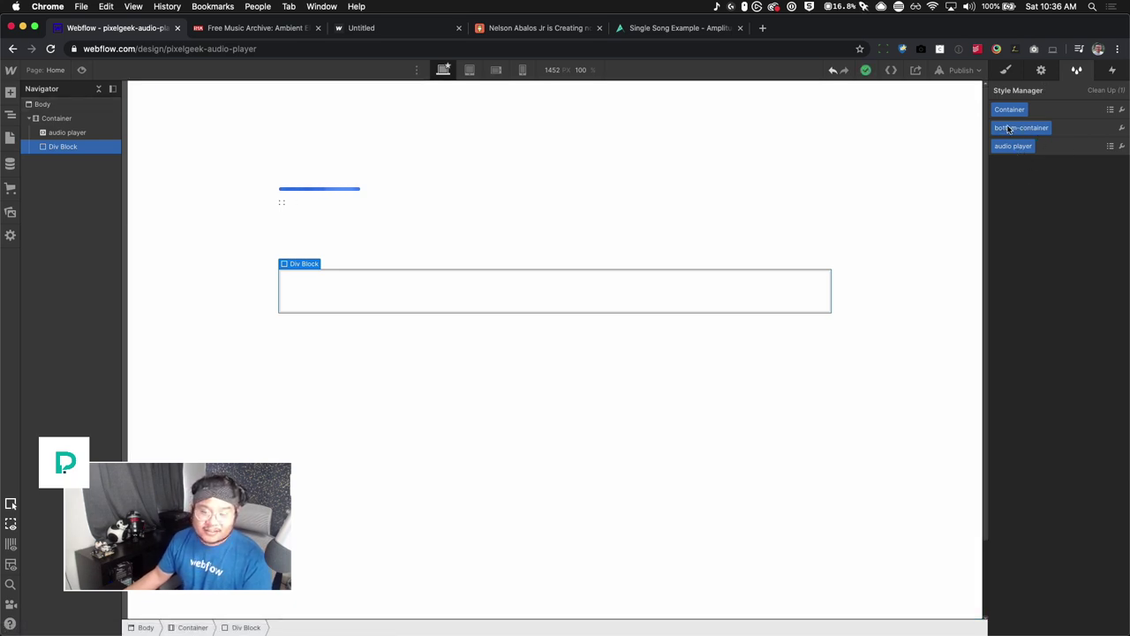
left_click(1007, 70)
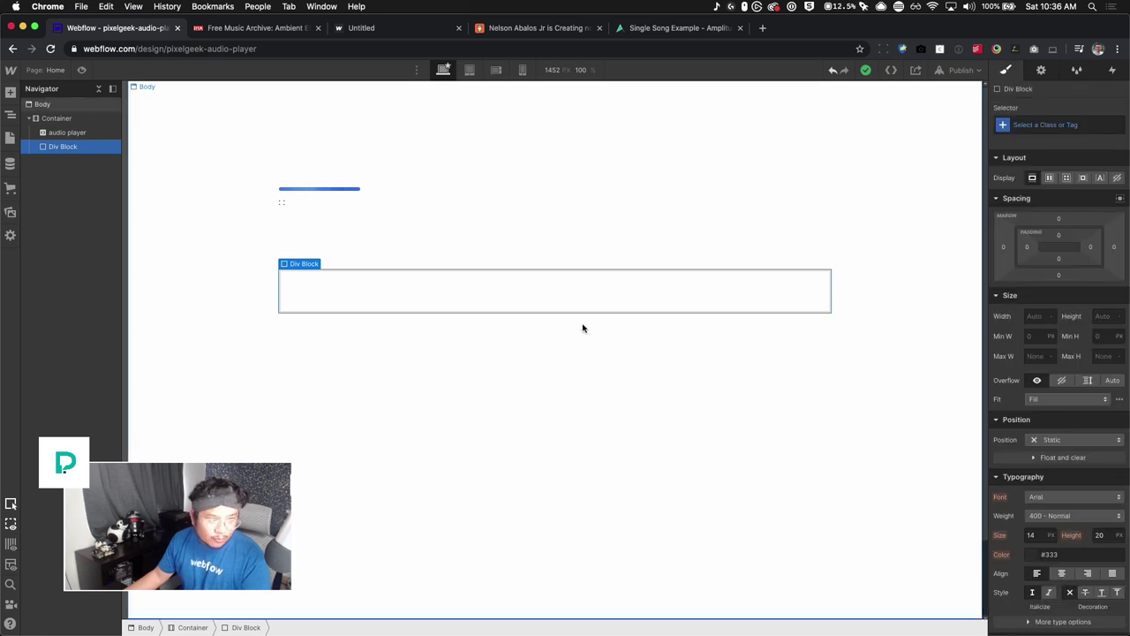
Assign the class control-container to the div block and set its background color to #58a6ff.
left_click(1053, 126)
type("control-container")
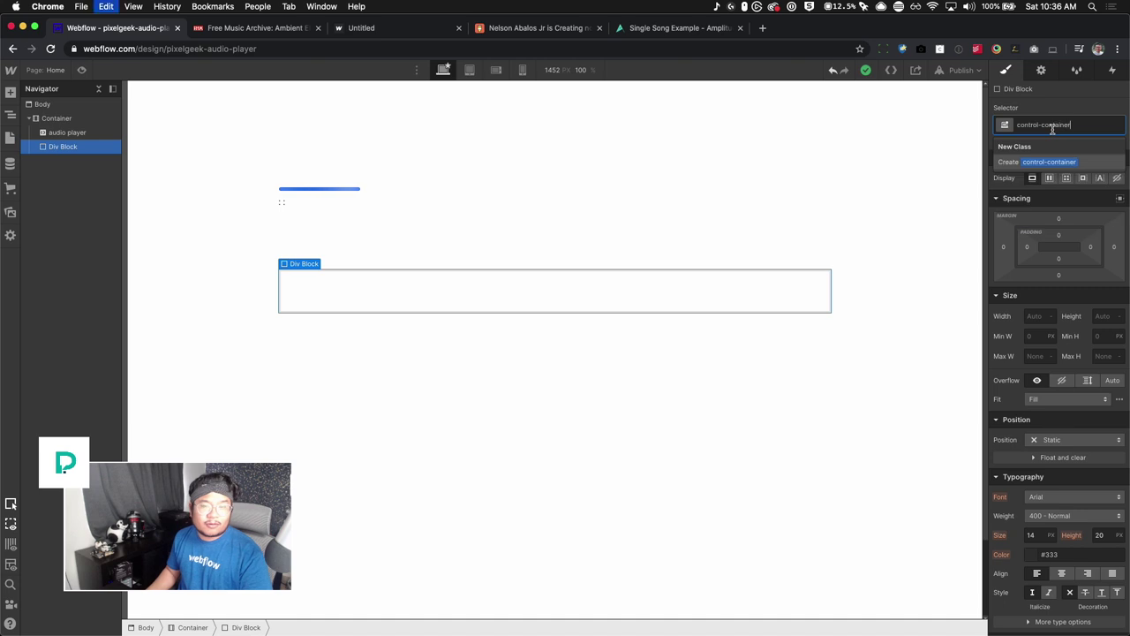
key("Return")
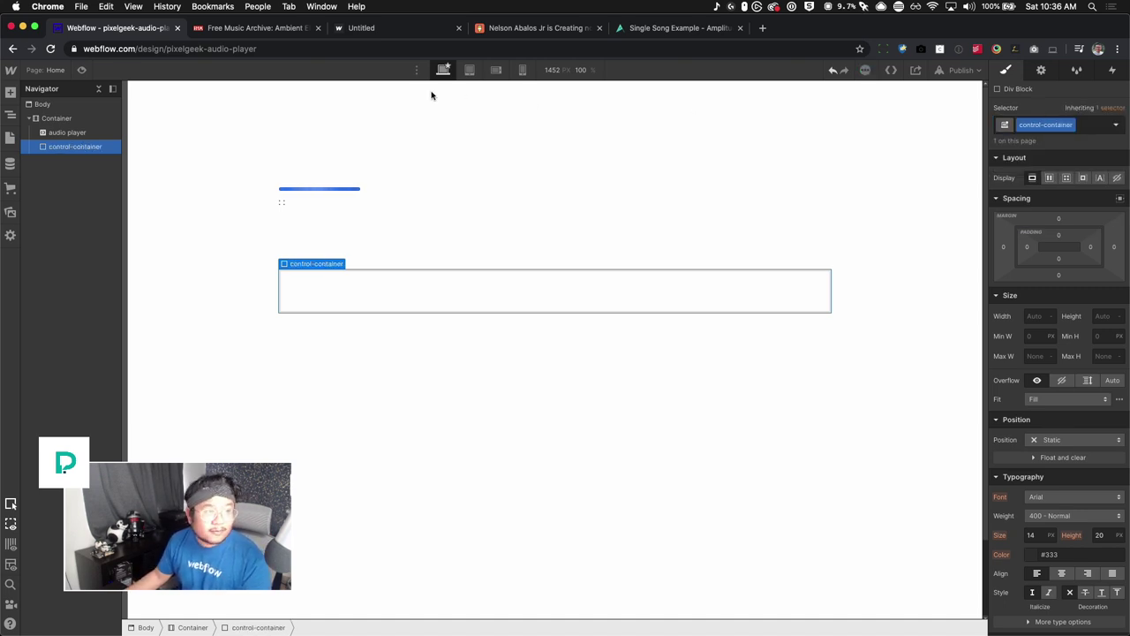
scroll(1062, 527, "down", 5)
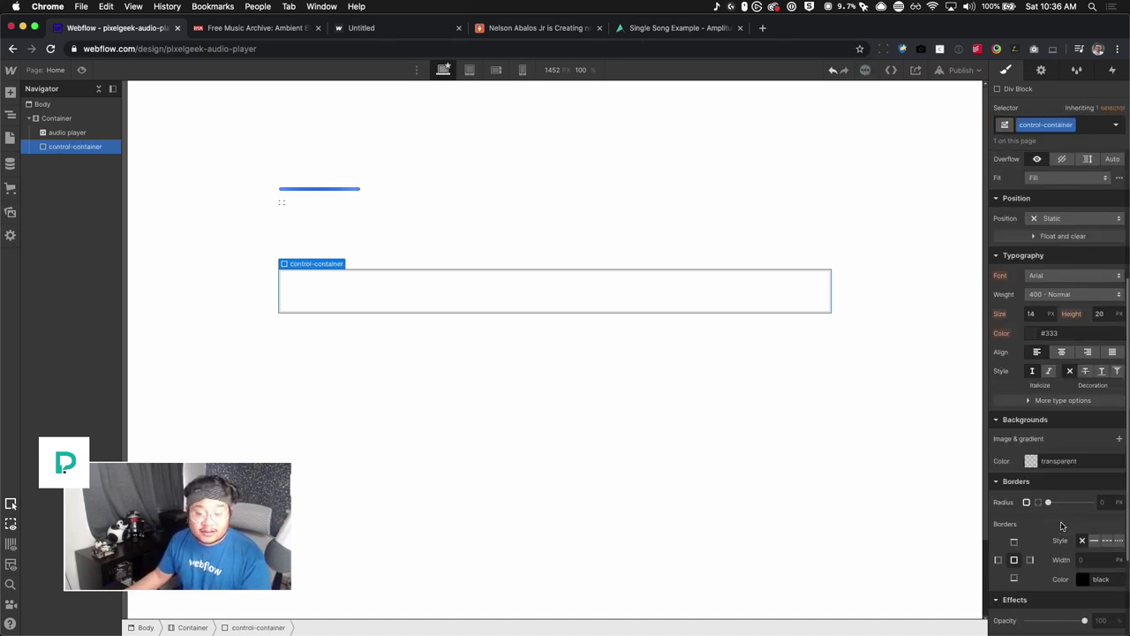
left_click(1033, 461)
left_click_drag(1060, 336, 1079, 269)
left_click(969, 245)
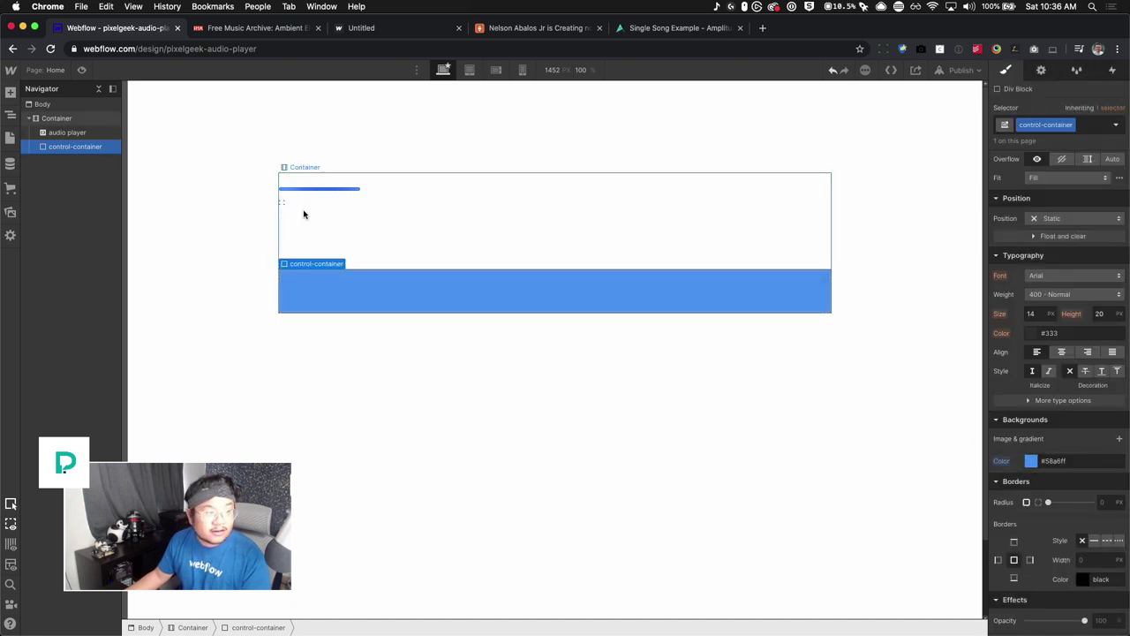
Copy the amplitude-play-pause class name from the audio player embed's markup and close the code editor.
double_click(316, 180)
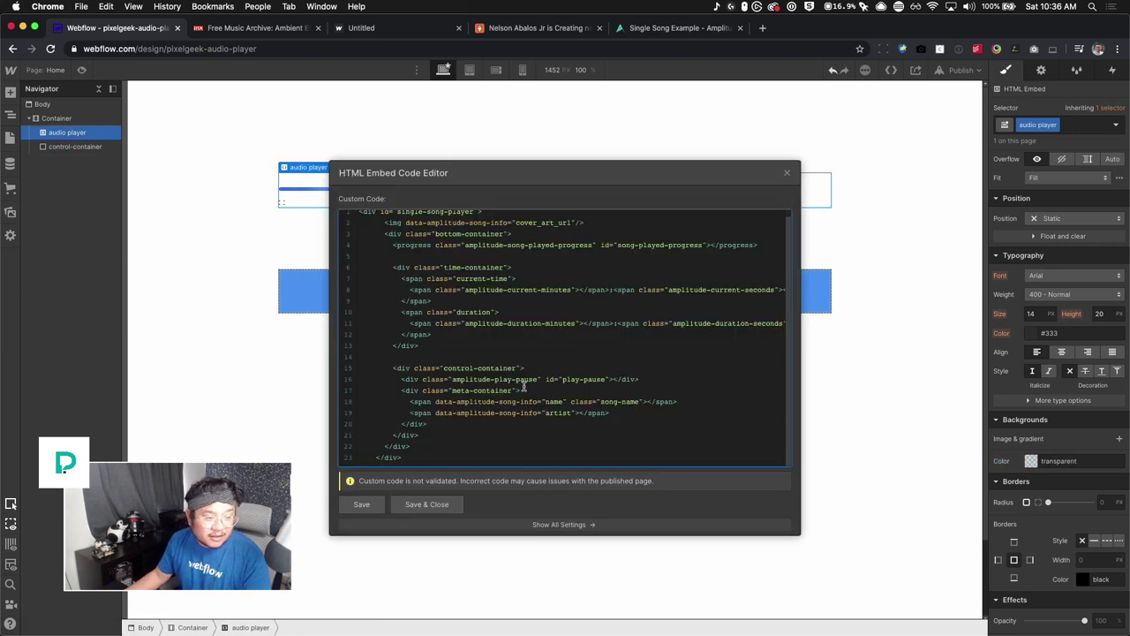
left_click_drag(537, 378, 453, 380)
key("ctrl+c")
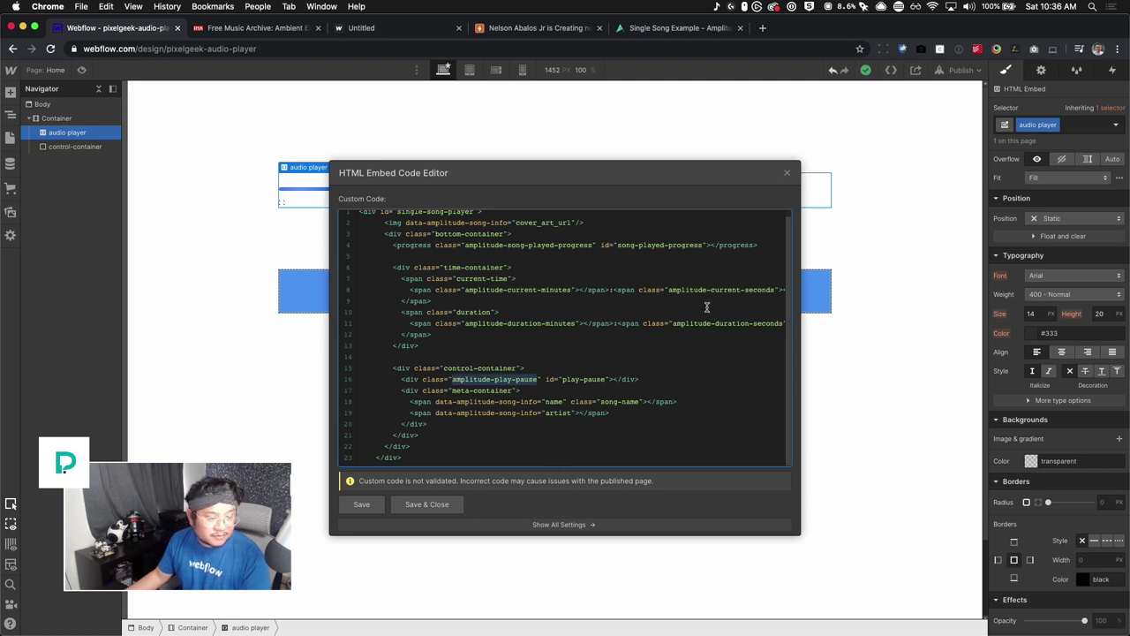
left_click(787, 173)
Replace the control-container class on the div below the embed with the class amplitude-play-pause.
left_click(798, 278)
left_click(1071, 124)
left_click(1051, 169)
left_click(1051, 125)
key("ctrl+v")
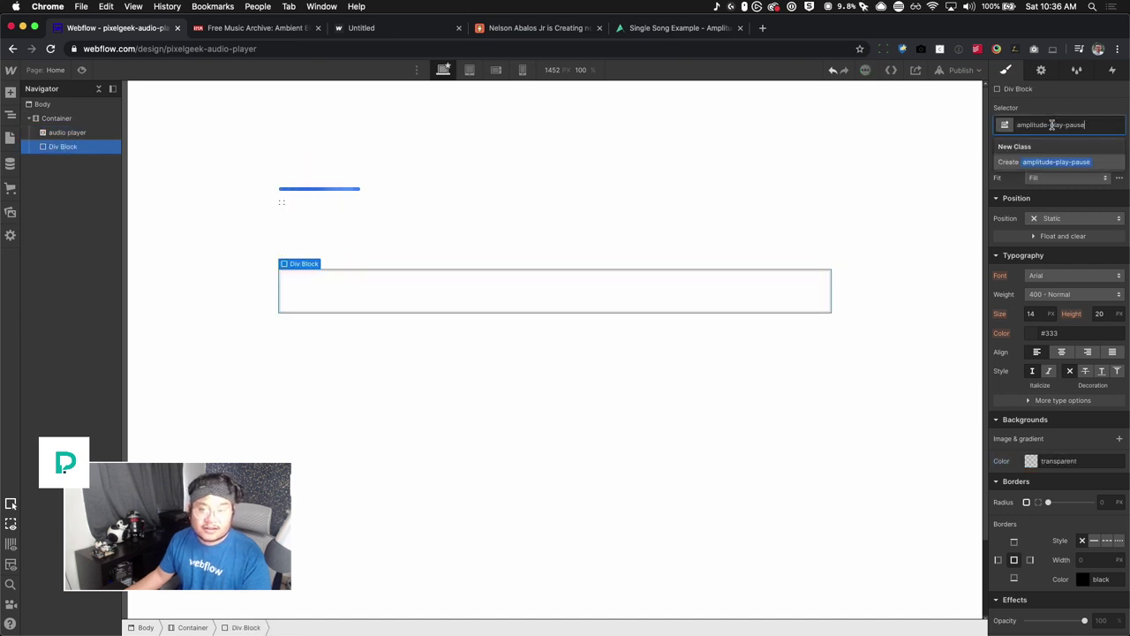
key("Return")
Set the background color of the amplitude-play-pause div to #52ffce.
left_click(1032, 461)
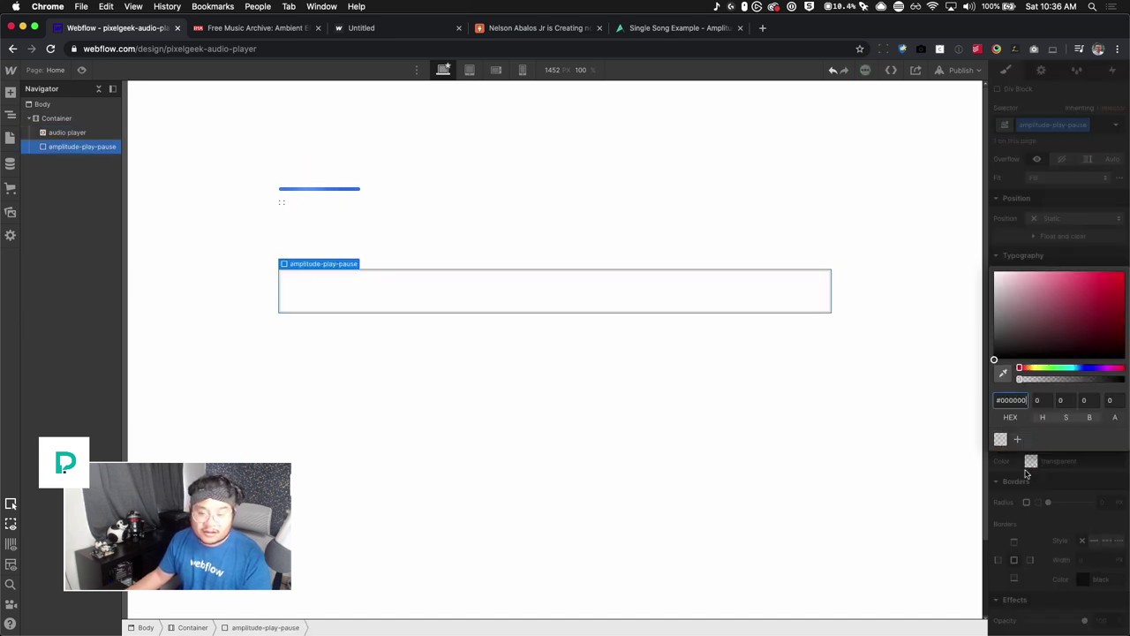
left_click(1063, 368)
left_click_drag(1056, 329, 1080, 273)
left_click(795, 300)
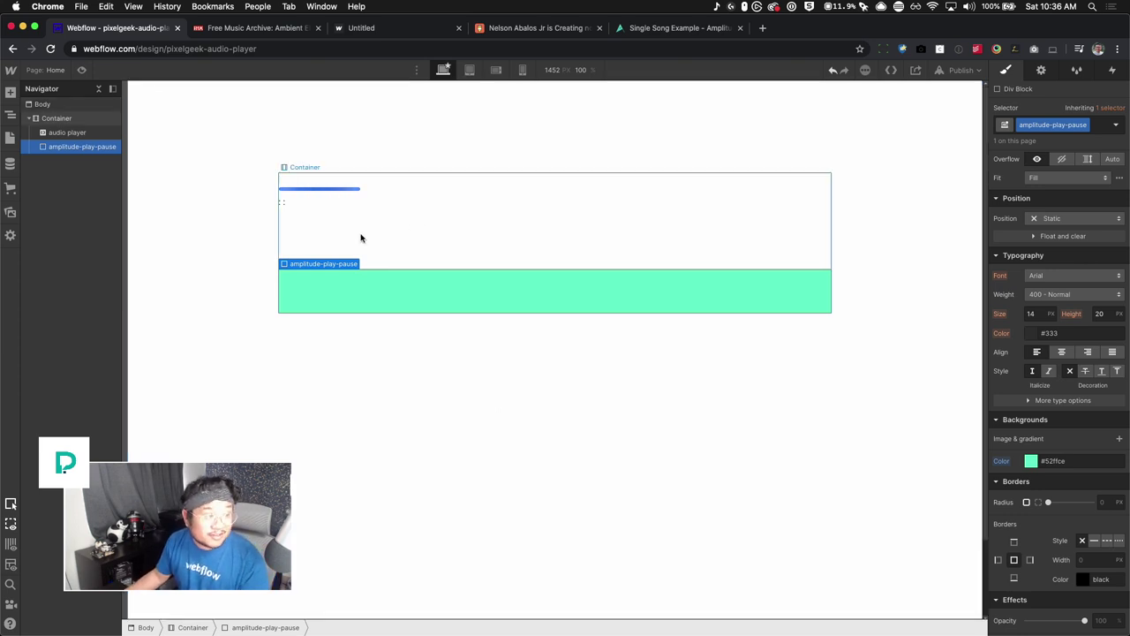
Review the audio player embed's markup on the Home page, and open the Untitled page with its first HTML embed selected.
double_click(338, 169)
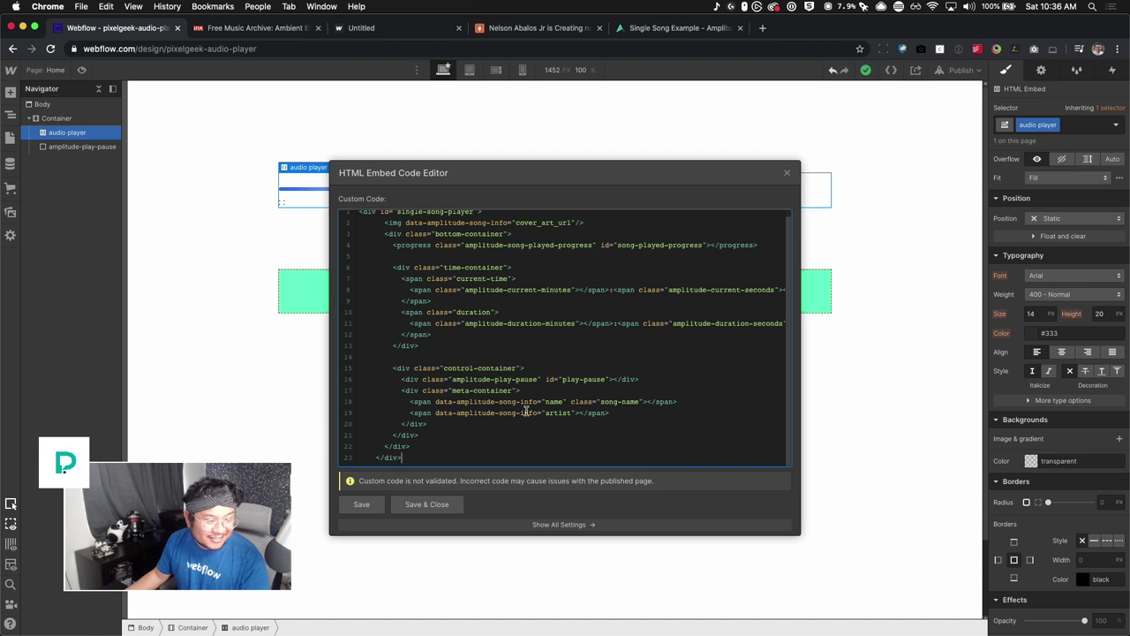
left_click(787, 172)
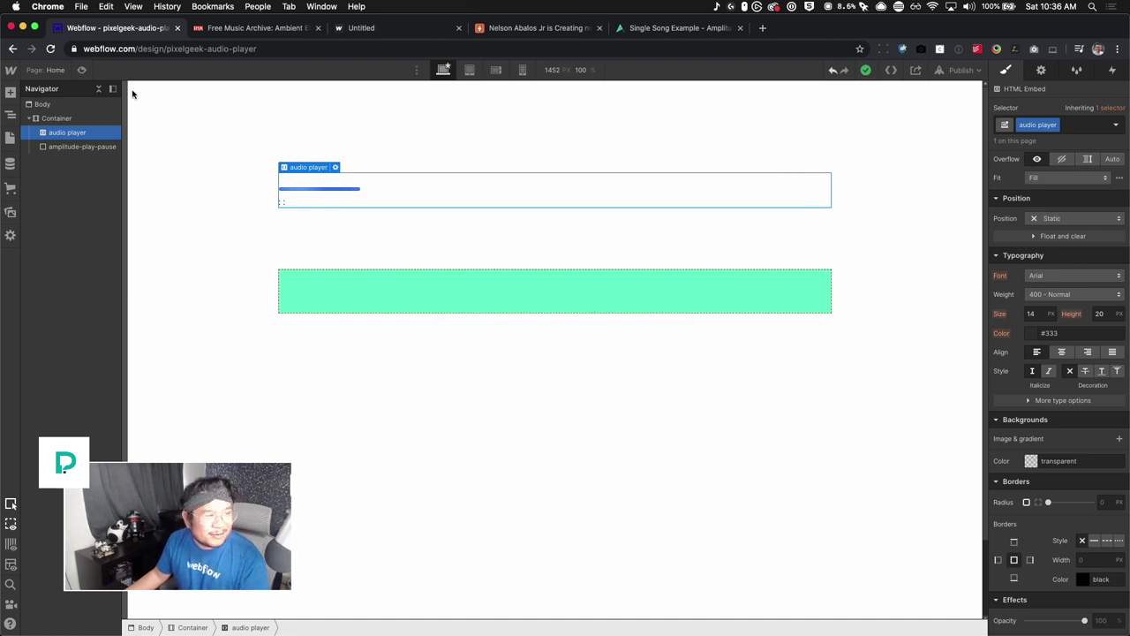
left_click(54, 71)
left_click(71, 178)
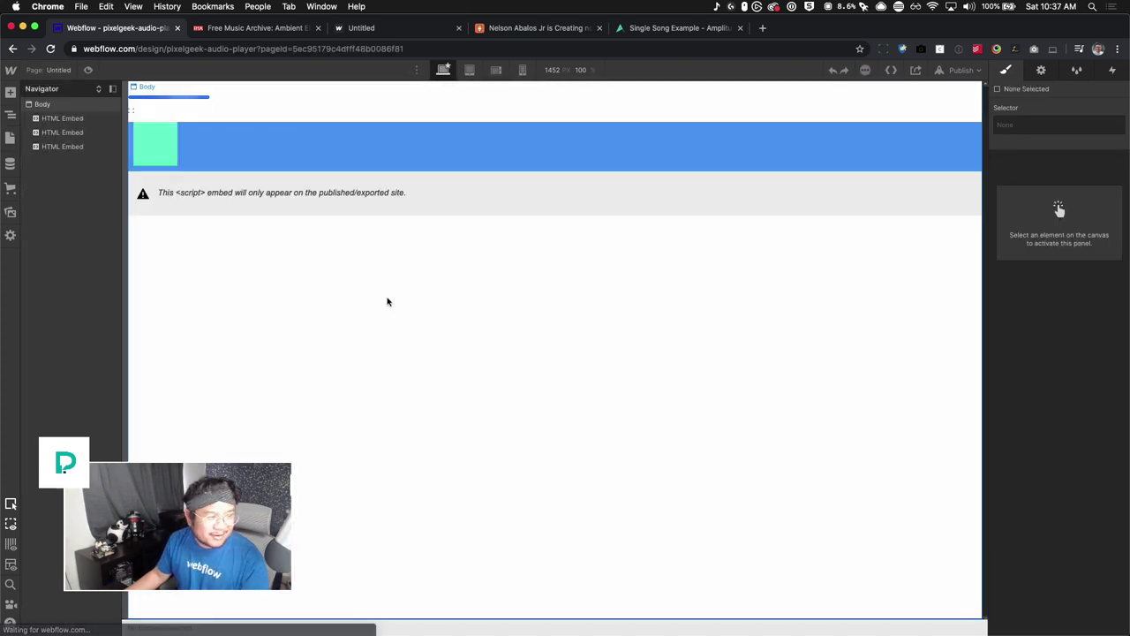
left_click(157, 143)
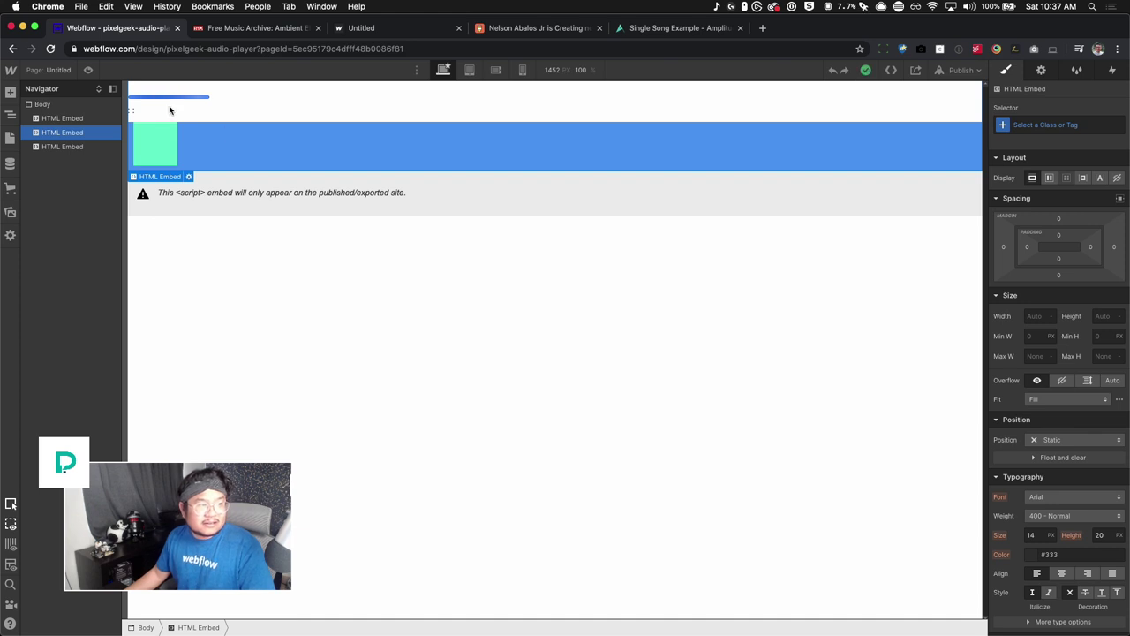
left_click(77, 118)
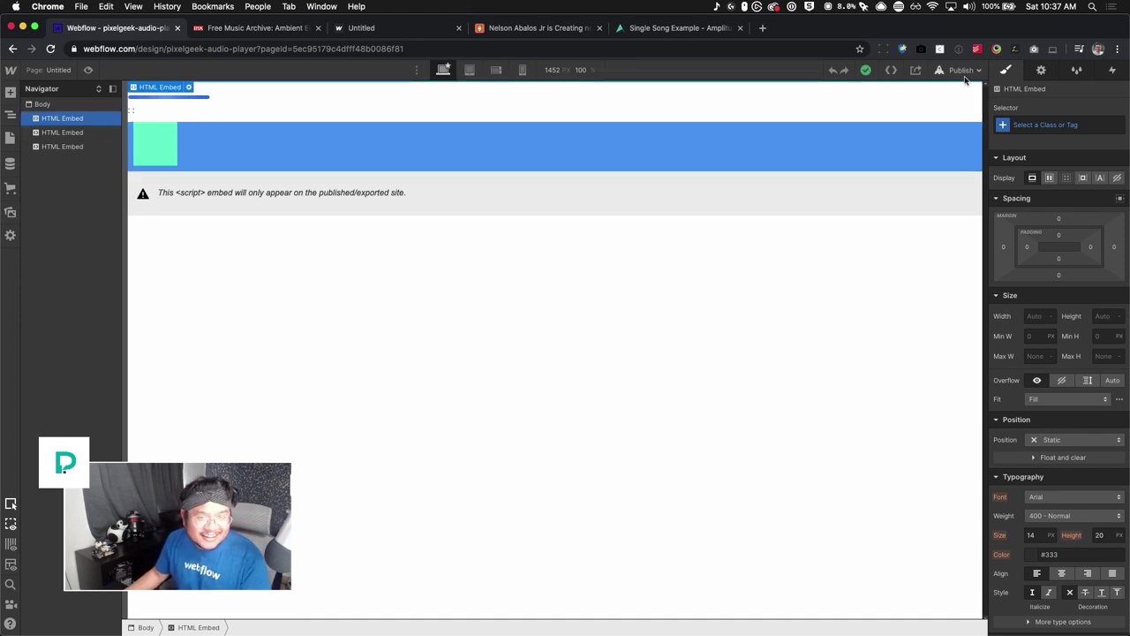
Publish the site to its webflow.io domain and reload the published Untitled page in the browser.
left_click(961, 70)
left_click(926, 217)
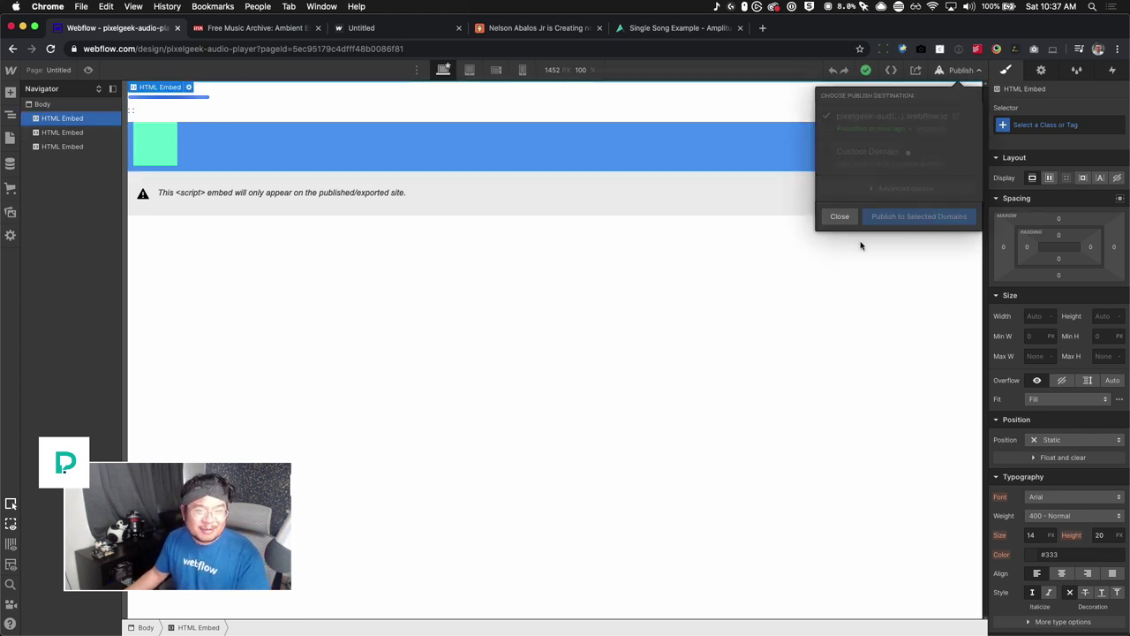
left_click(382, 31)
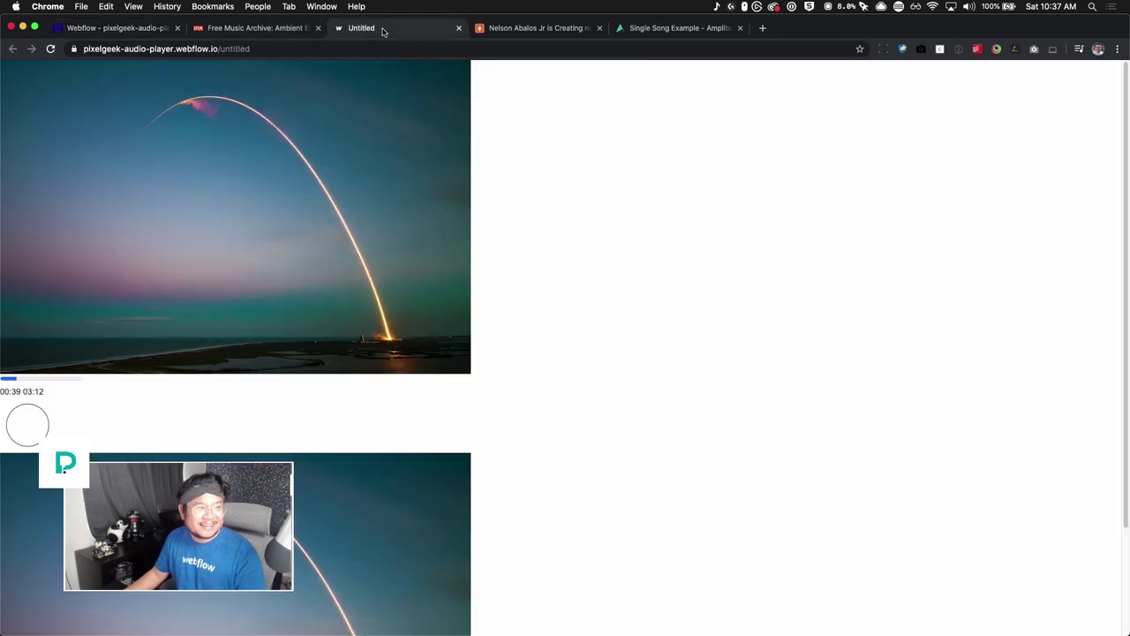
key("super+r")
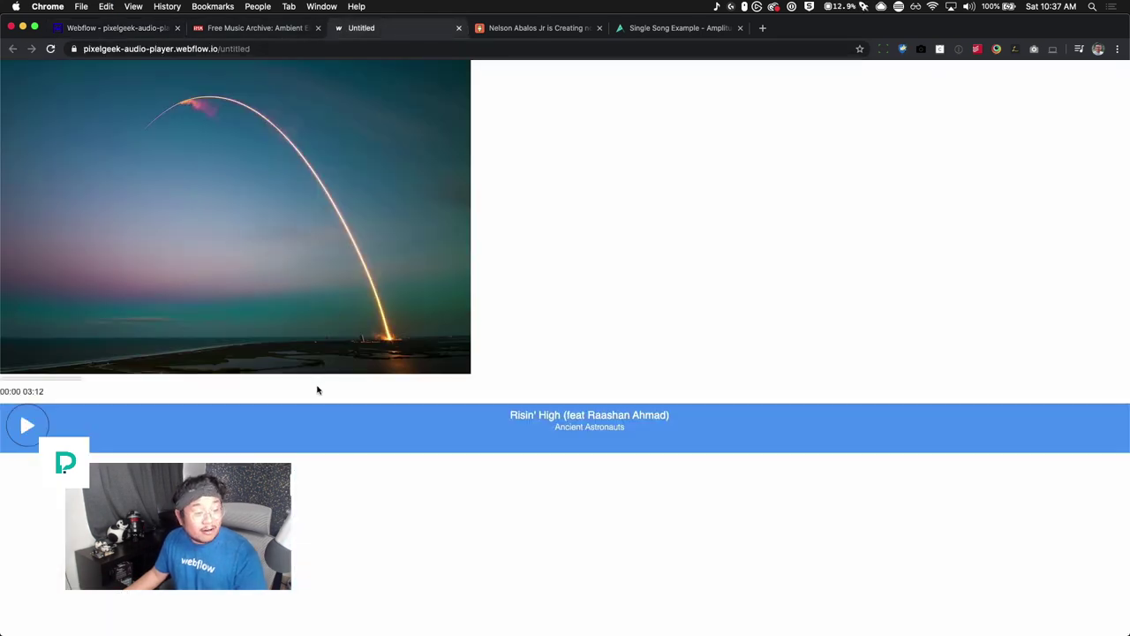
left_click(650, 421)
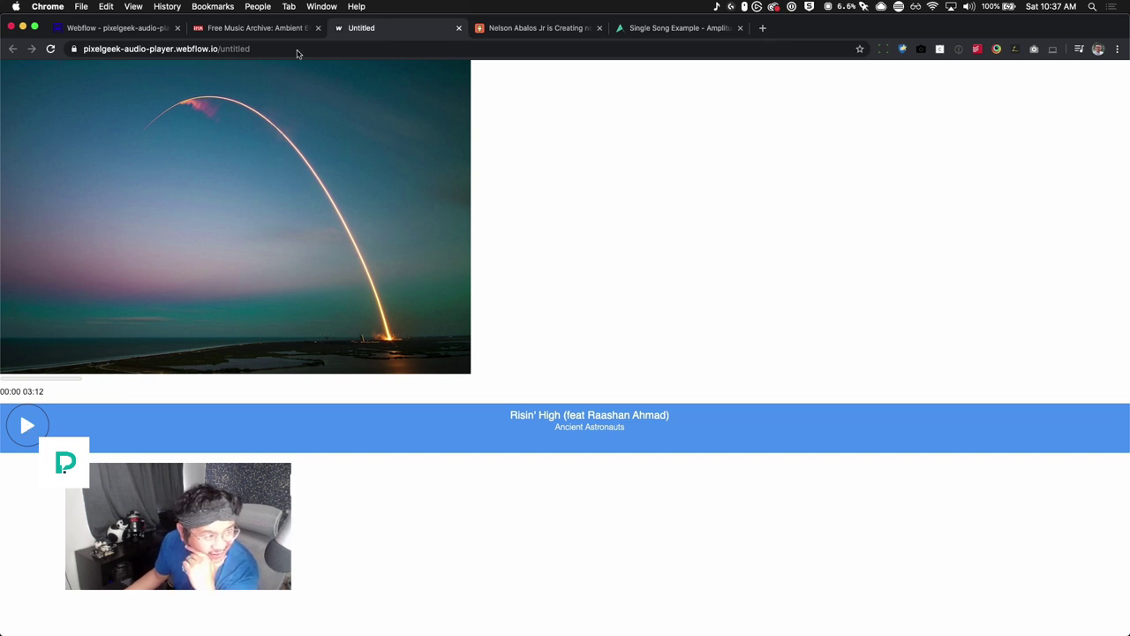
Examine the CSS in the Untitled page's first HTML embed, including the play.svg and pause.svg background URLs of the play-pause rules.
left_click(149, 32)
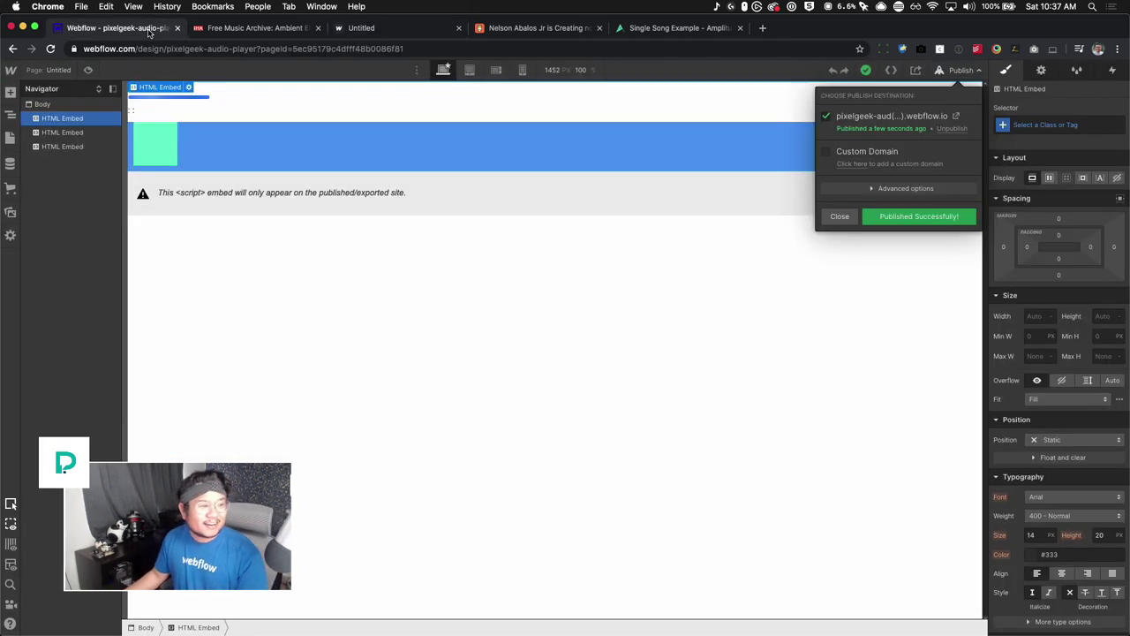
left_click(962, 68)
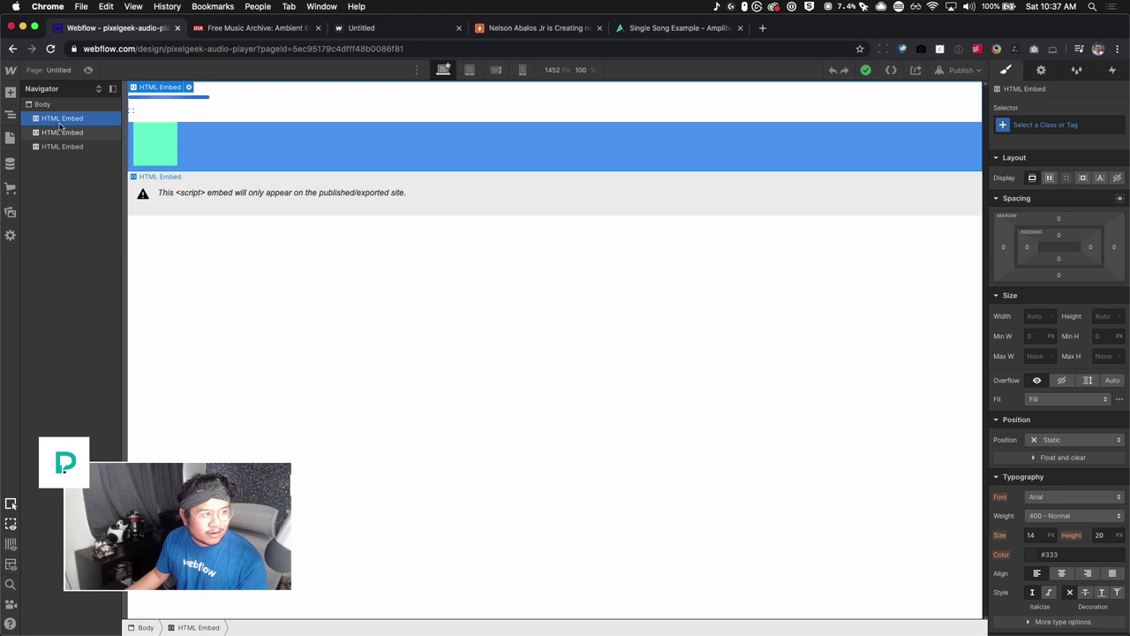
left_click(188, 88)
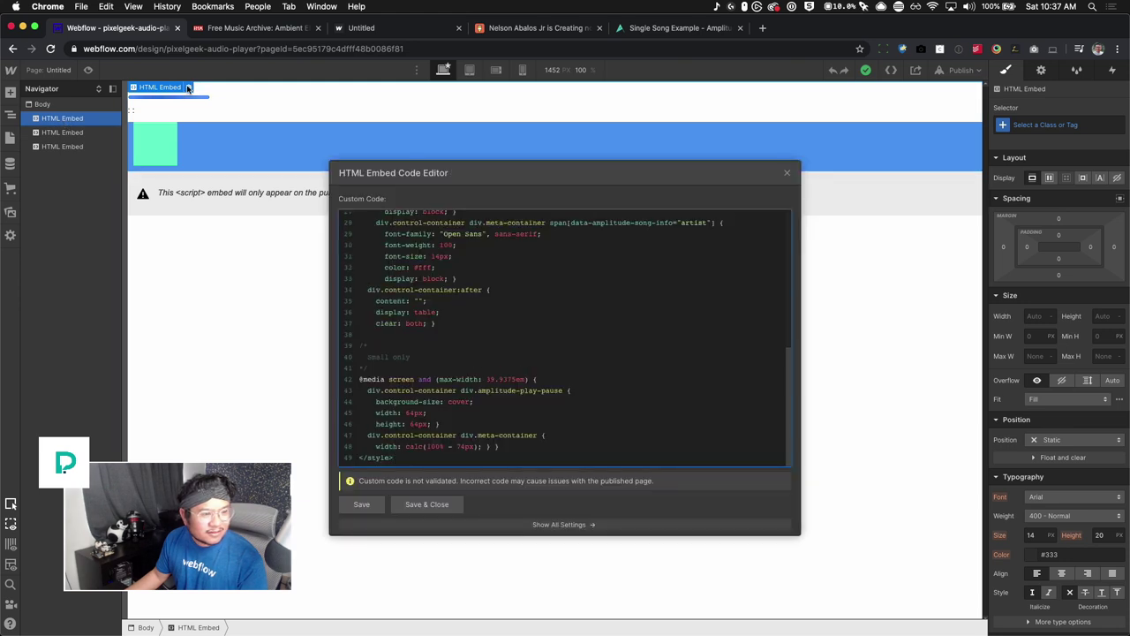
scroll(474, 336, "up", 3)
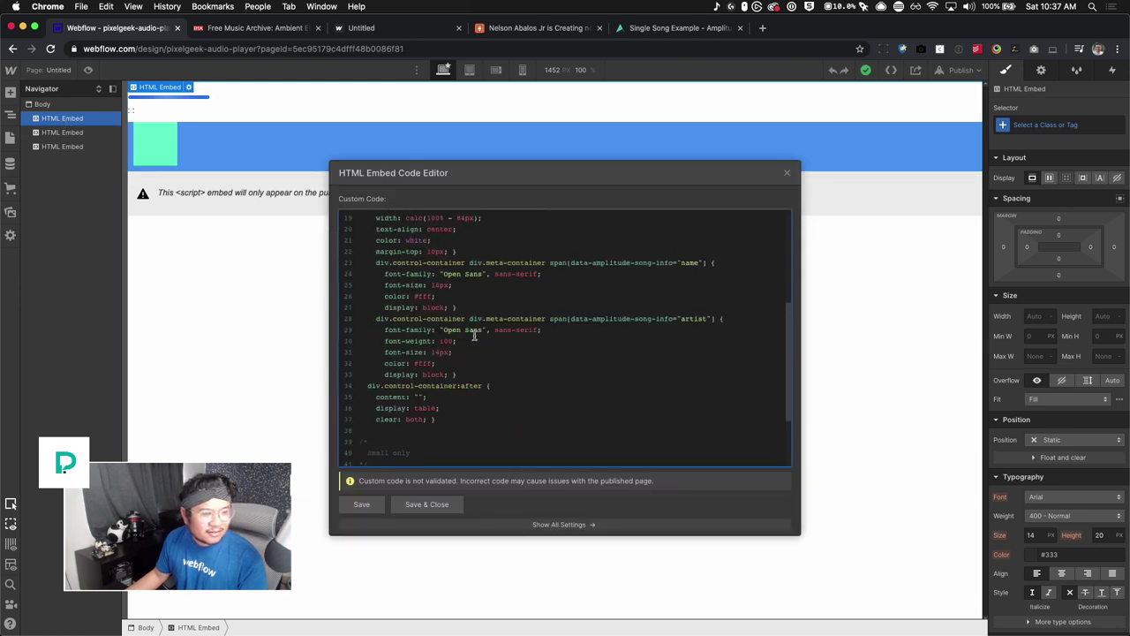
scroll(474, 335, "up", 1)
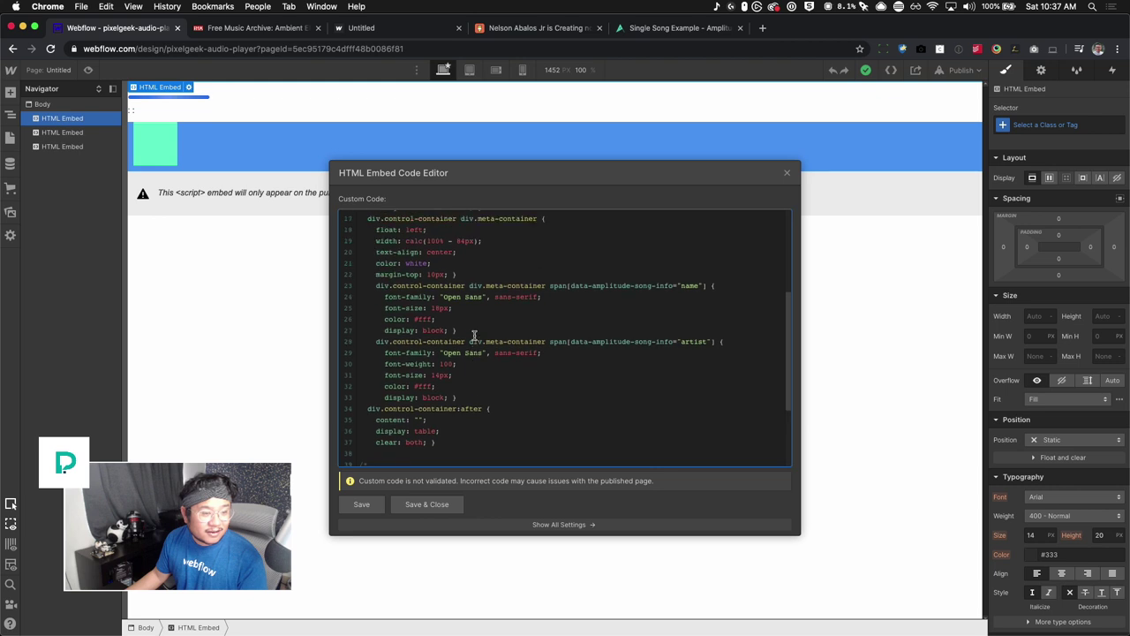
scroll(576, 329, "up", 5)
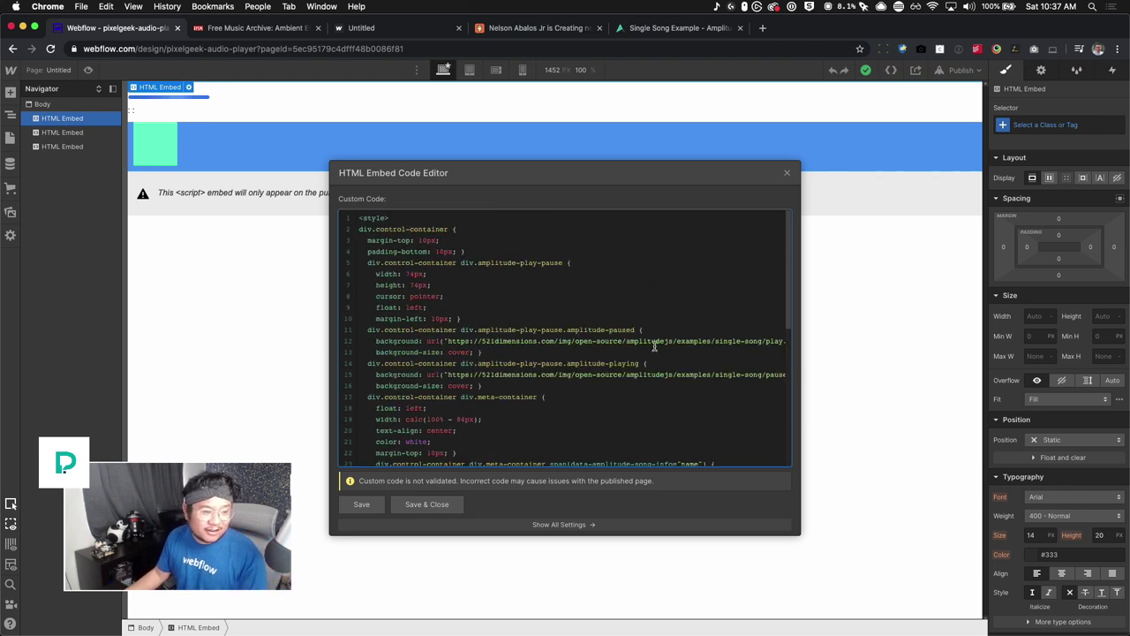
scroll(644, 374, "right", 3)
scroll(644, 374, "left", 3)
scroll(644, 377, "right", 2)
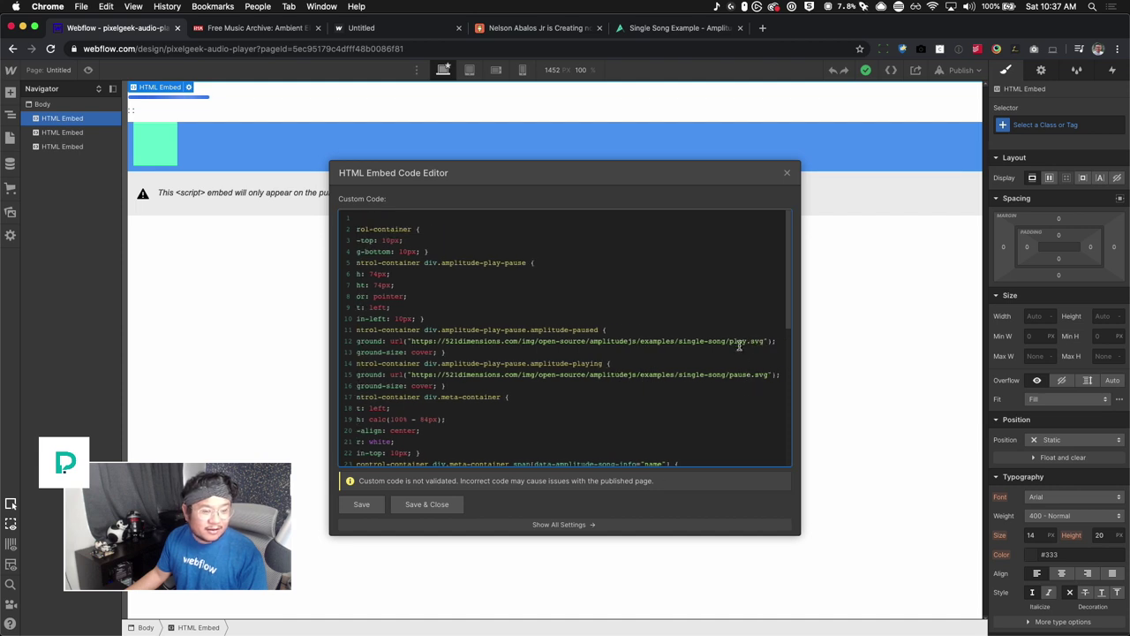
left_click_drag(762, 341, 433, 341)
left_click(497, 341)
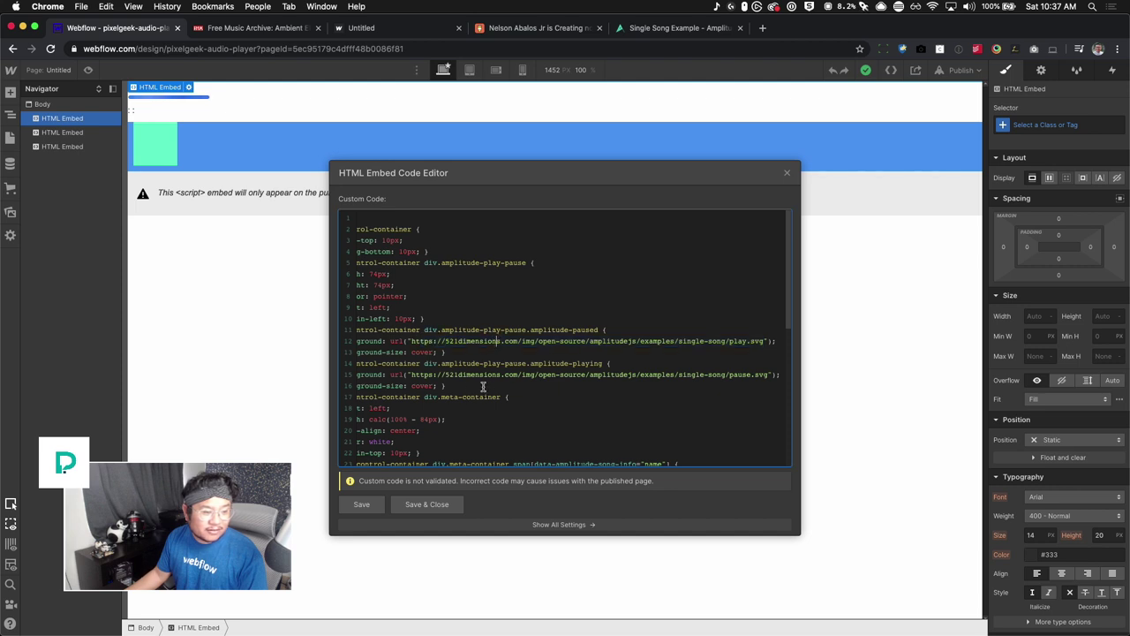
scroll(622, 319, "left", 2)
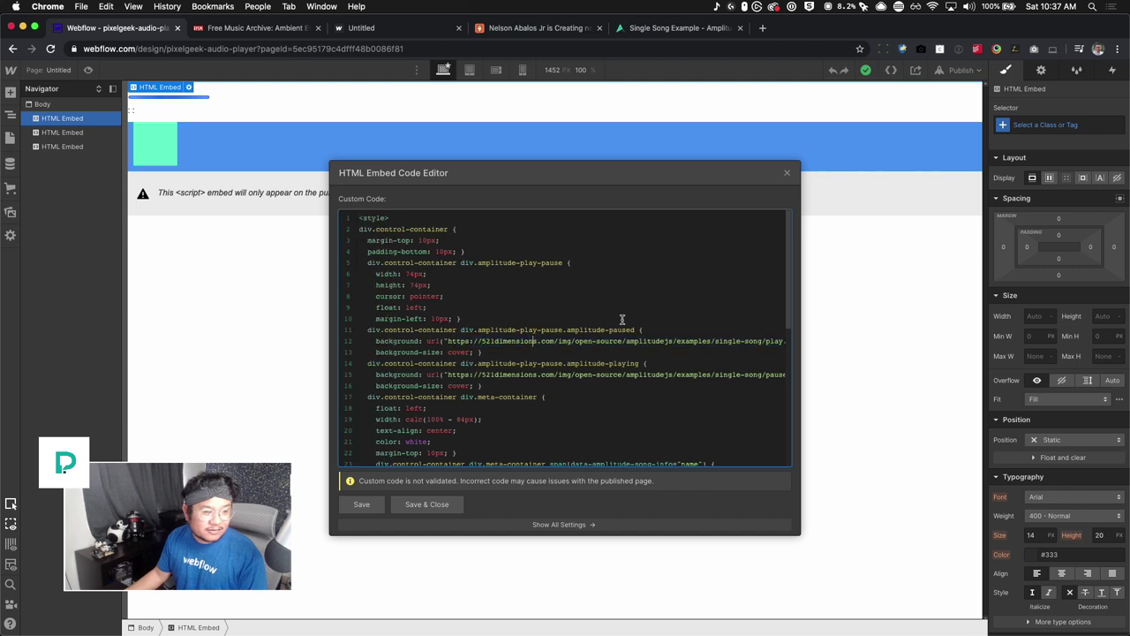
left_click(789, 173)
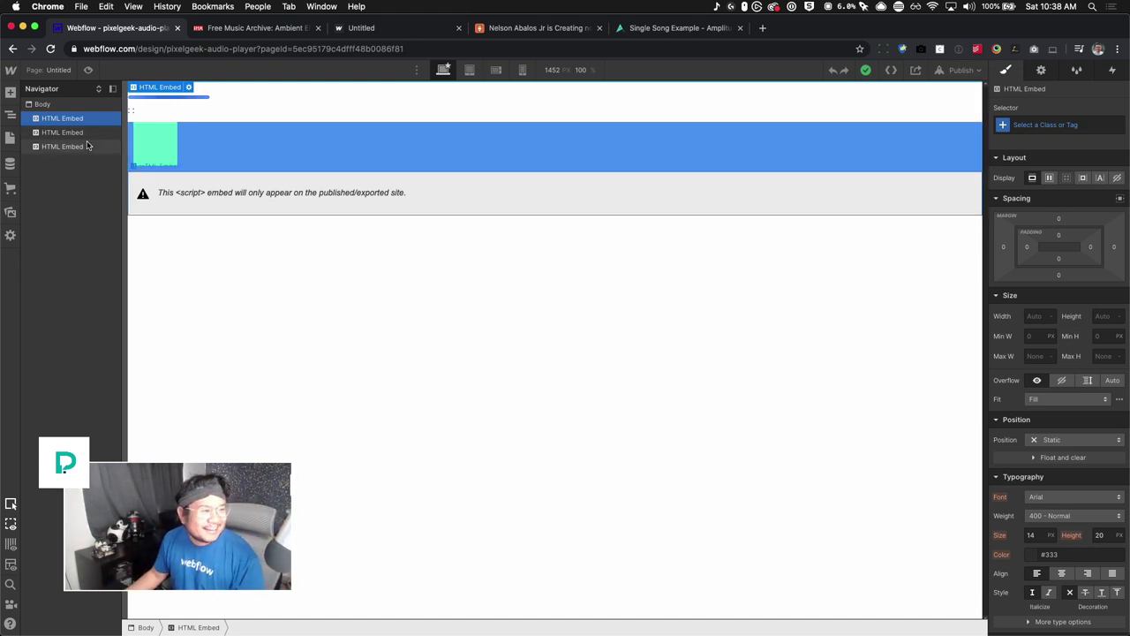
Open the Home page and delete the amplitude-play-pause div block below the audio player.
left_click(60, 71)
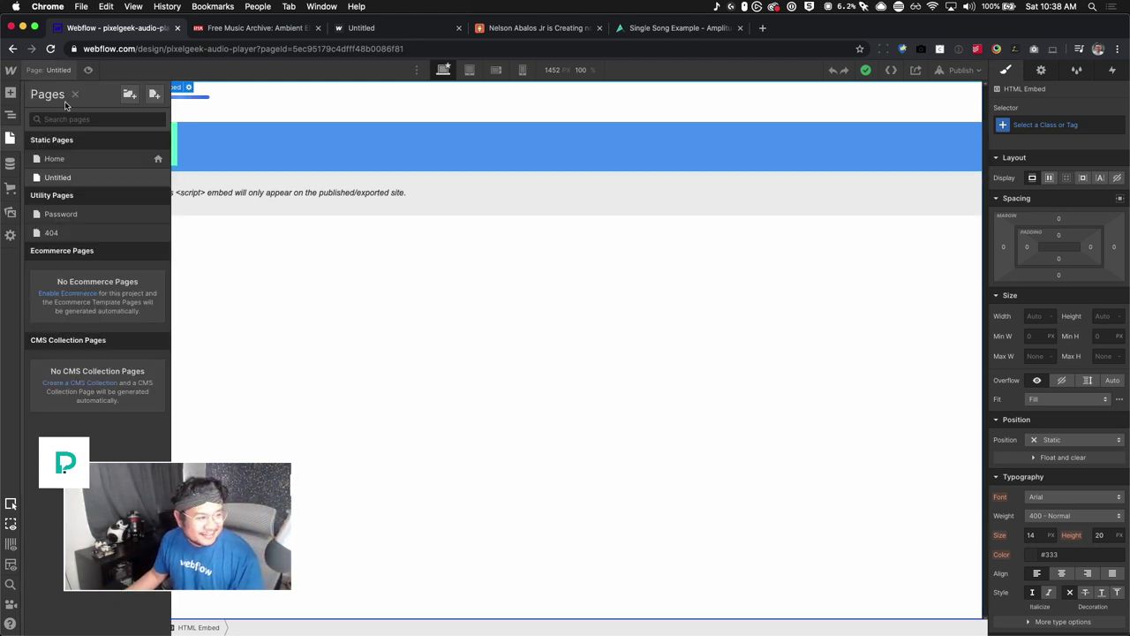
left_click(96, 161)
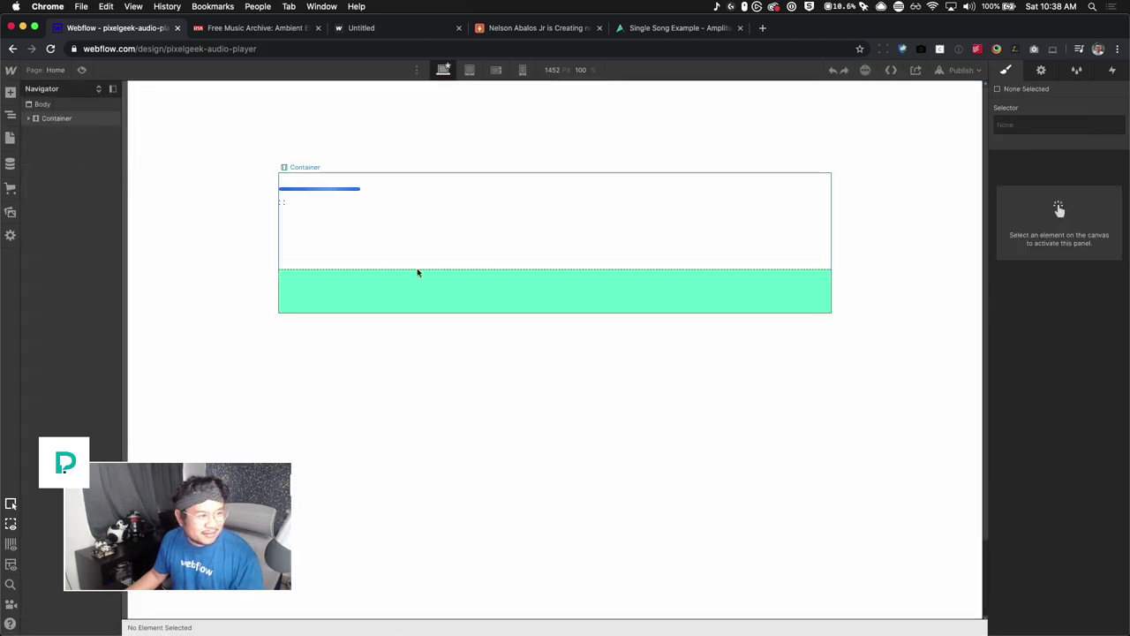
left_click(407, 293)
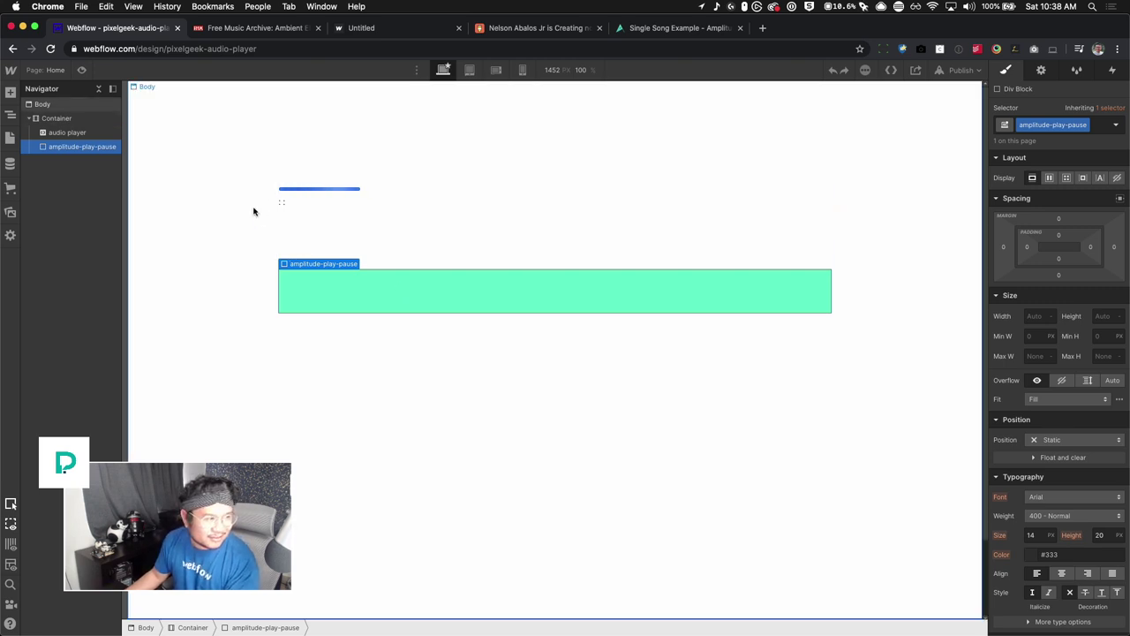
key("Delete")
Open the Untitled page and add a Container element at the top of the body.
left_click(53, 70)
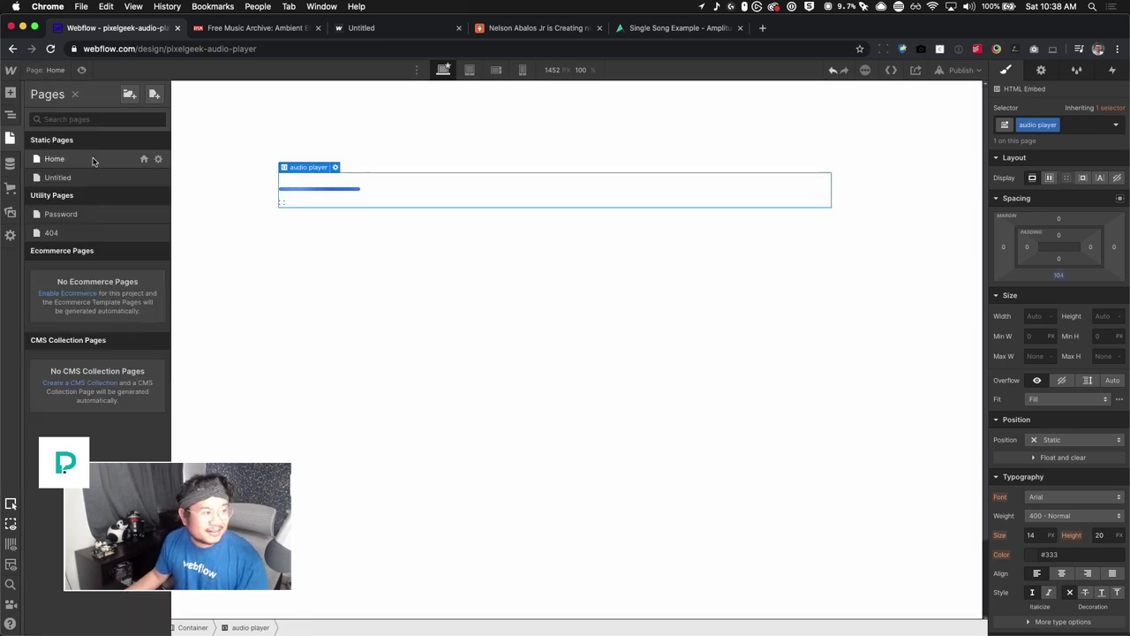
left_click(53, 175)
left_click(428, 156)
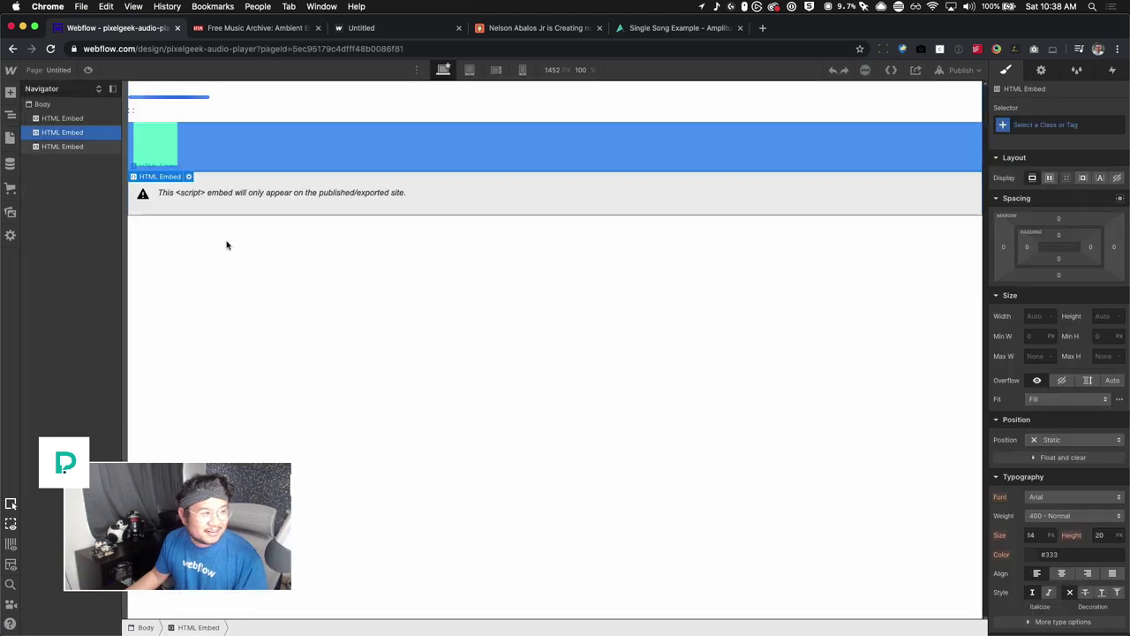
key("a")
left_click_drag(97, 176, 89, 141)
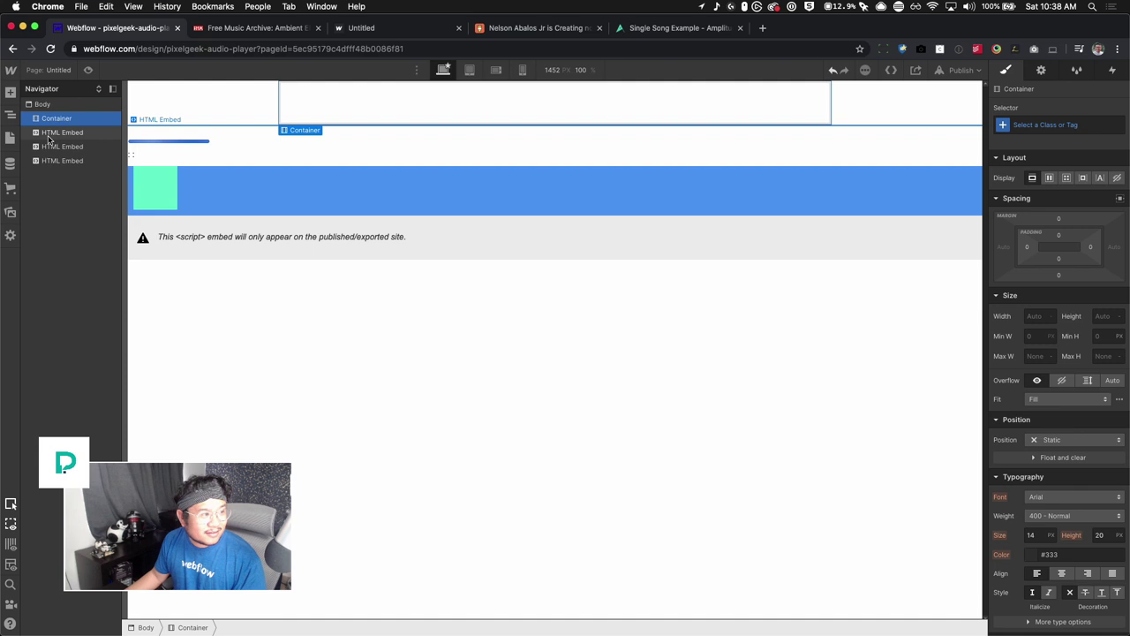
Place the CSS style embed above the container and nest the audio player embed inside the container.
left_click(174, 139)
left_click_drag(187, 119, 62, 134)
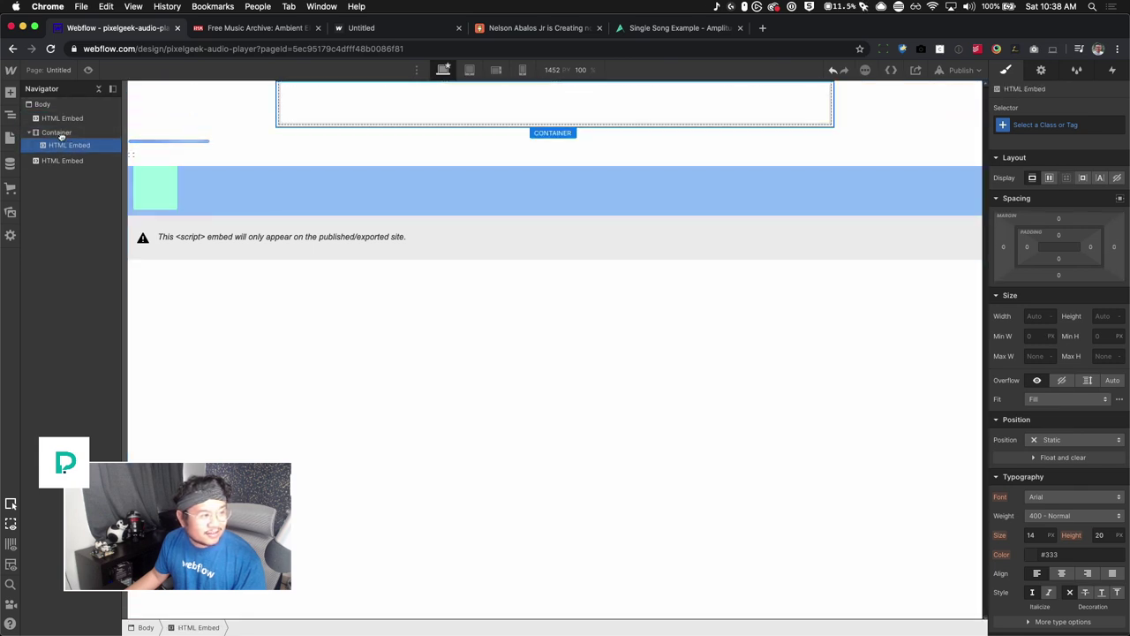
left_click(62, 160)
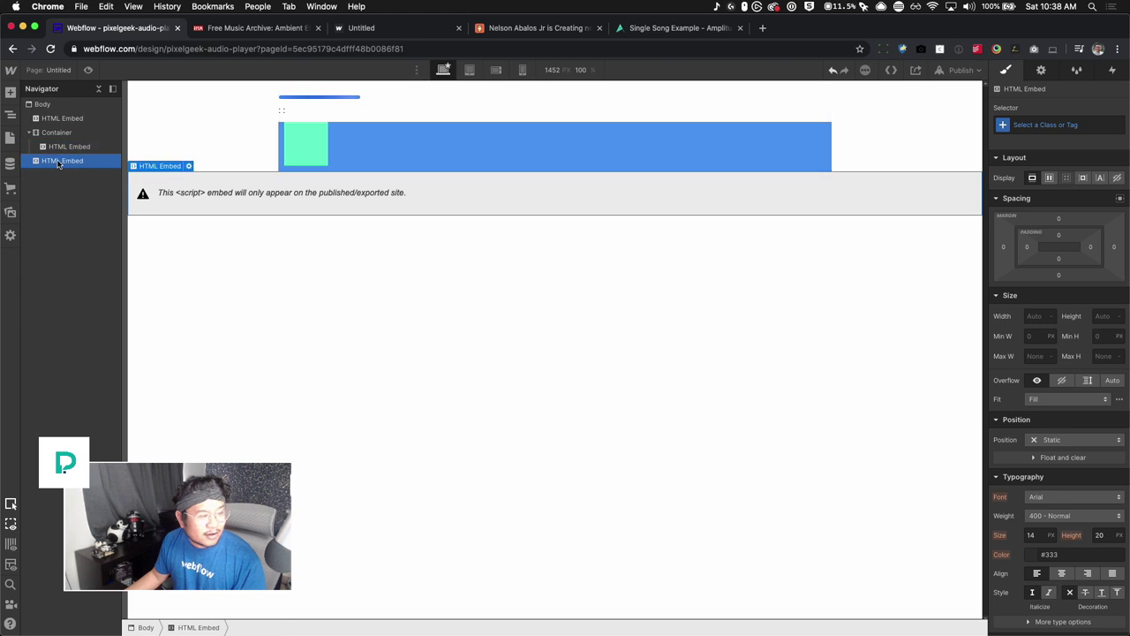
Add a div block to the body below the script embed.
left_click(348, 141)
left_click(423, 274)
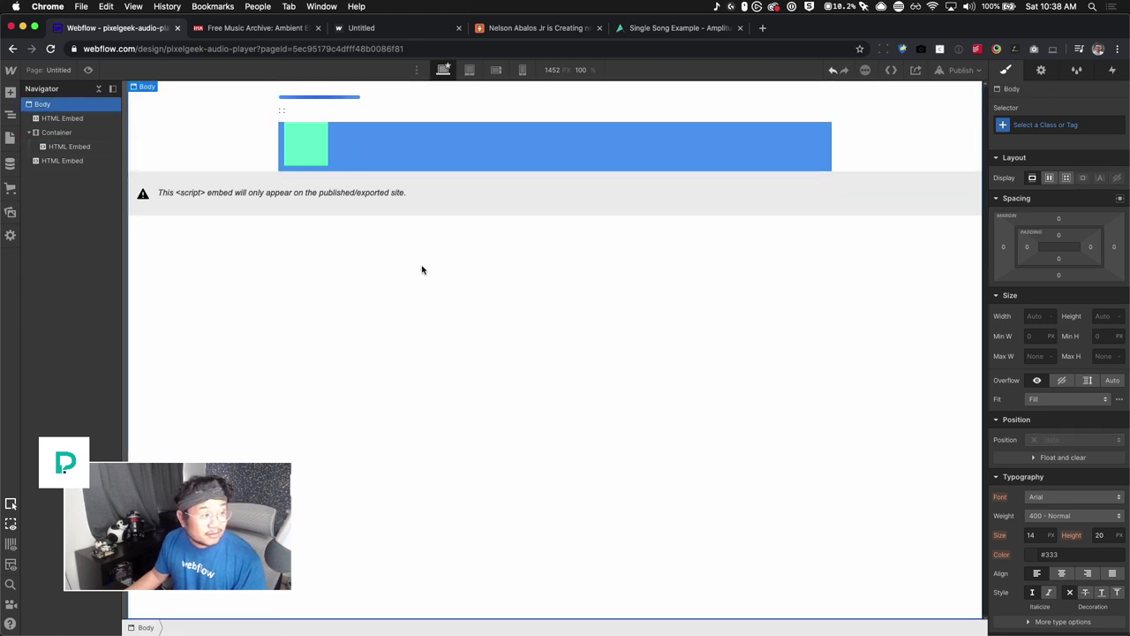
key("a")
left_click_drag(48, 300, 204, 370)
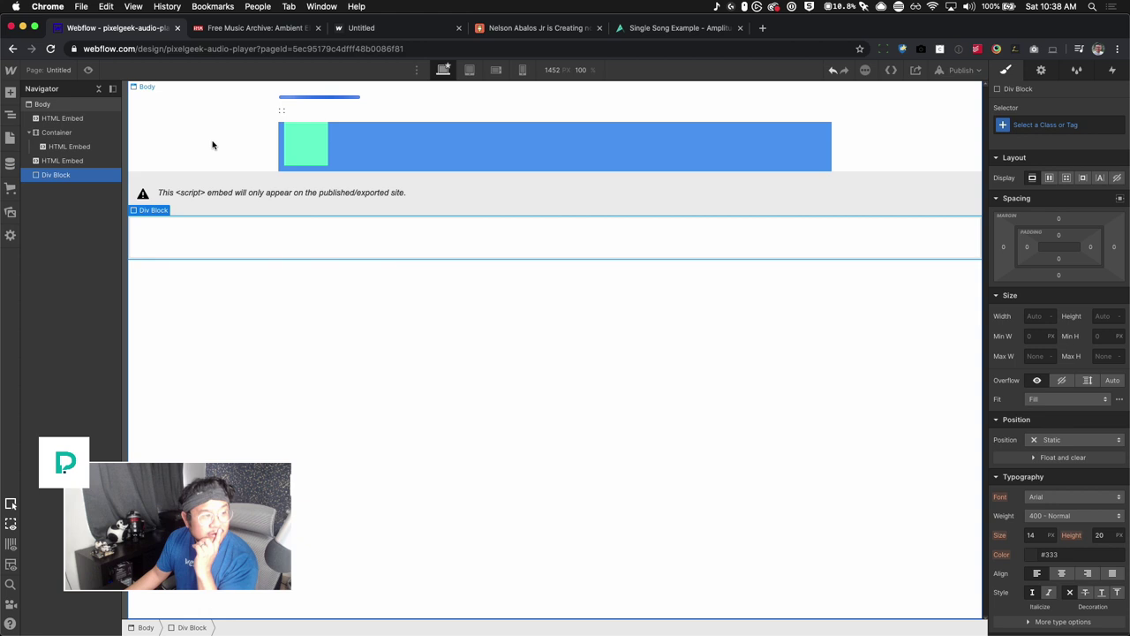
Open the audio player embed's code and select the amplitude-play-pause class name.
double_click(364, 138)
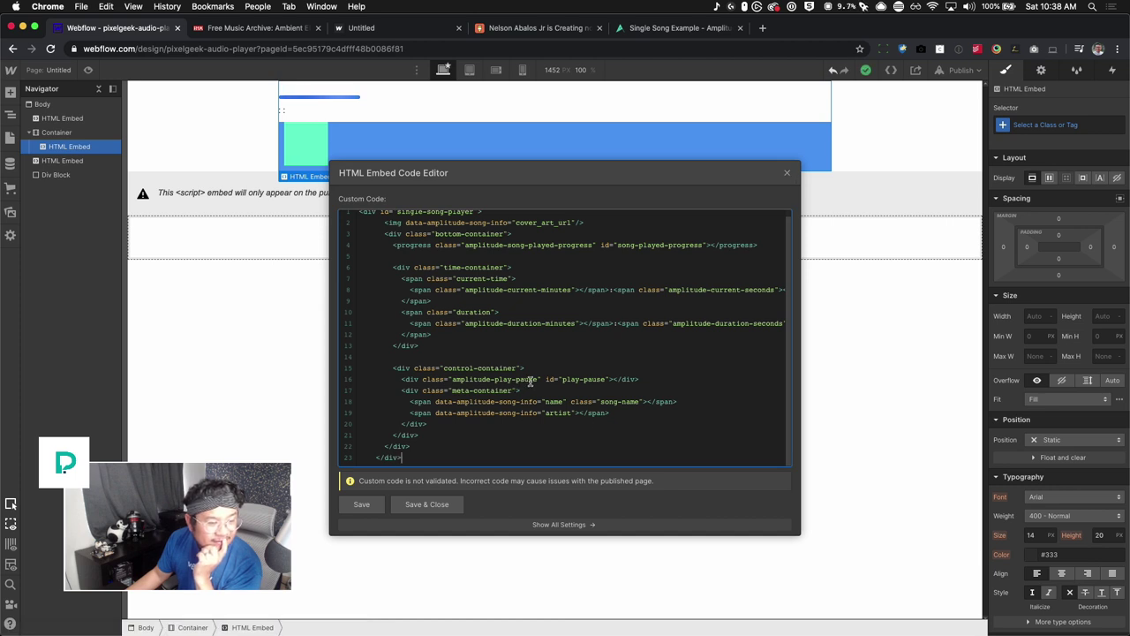
left_click_drag(537, 380, 455, 380)
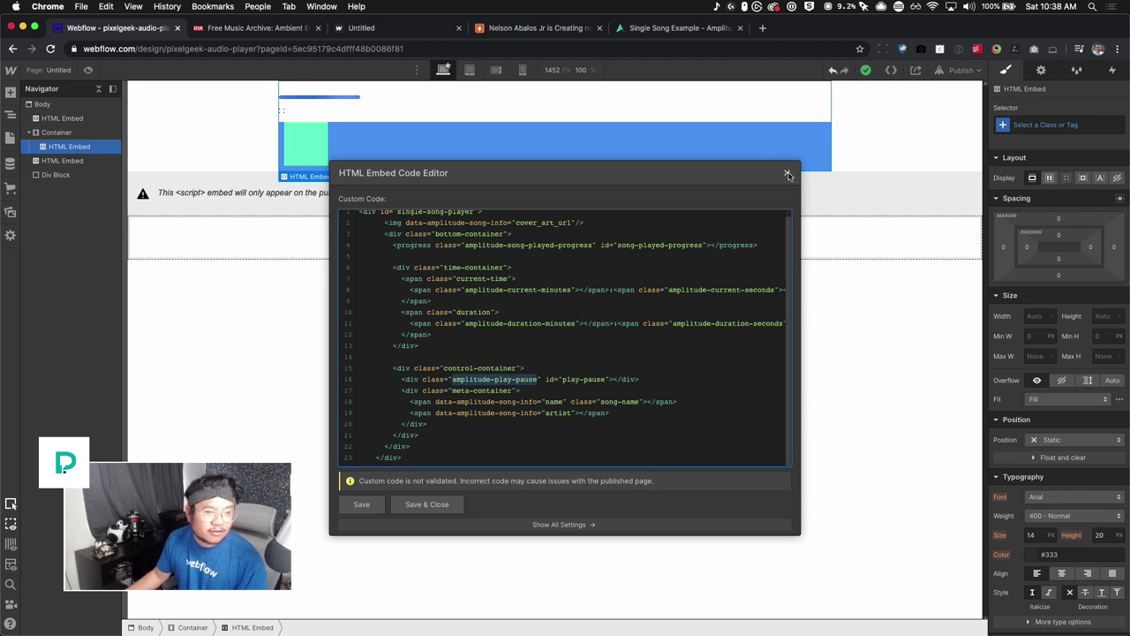
Move the published page's tab beside the Webflow tab, inspect the play-pause button's CSS rules in DevTools, and return to Webflow.
left_click_drag(361, 28, 256, 27)
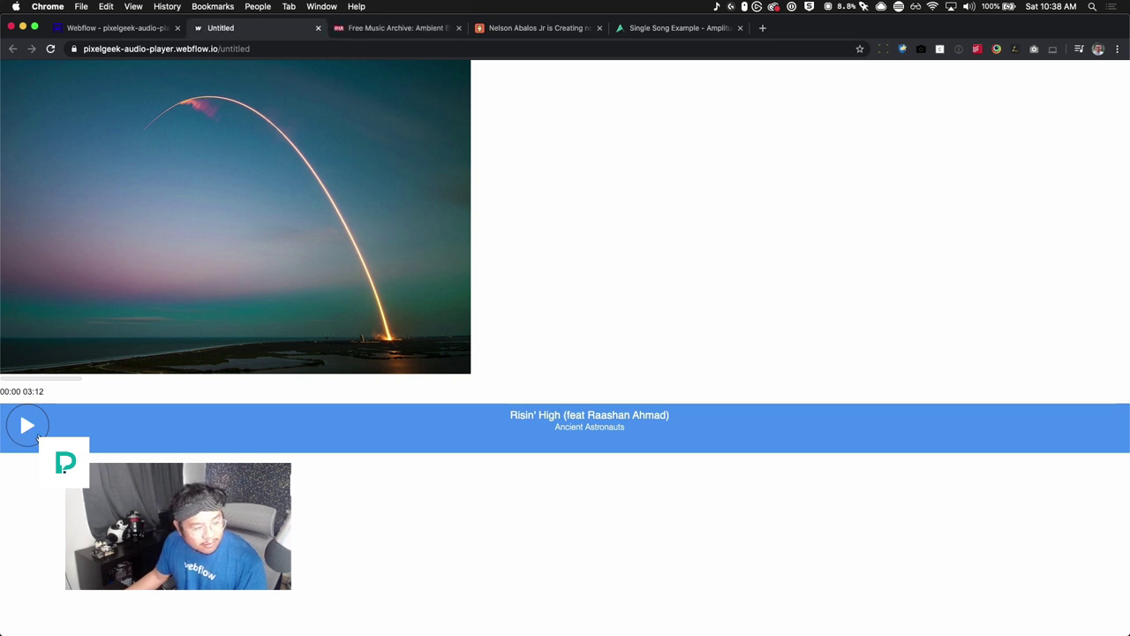
key("super+alt+i")
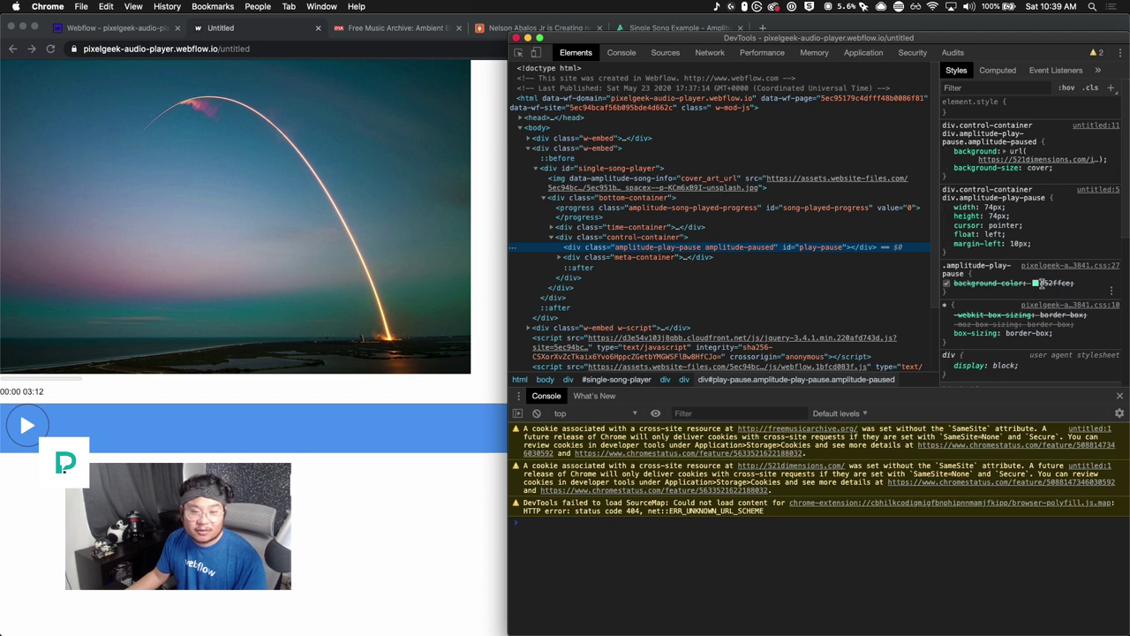
left_click(517, 38)
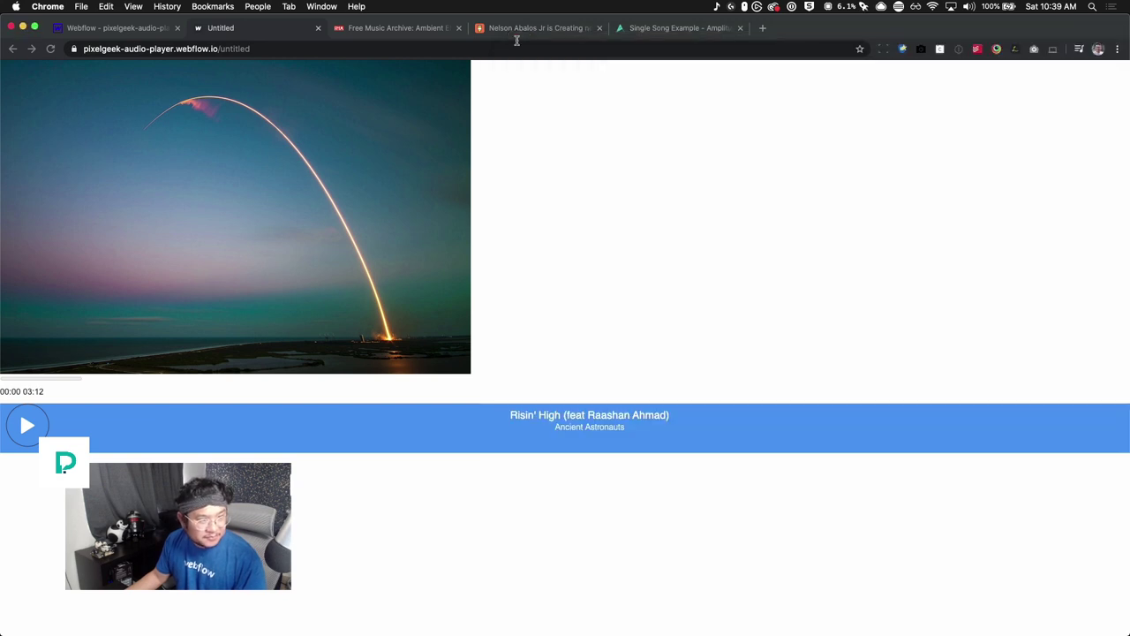
left_click(113, 29)
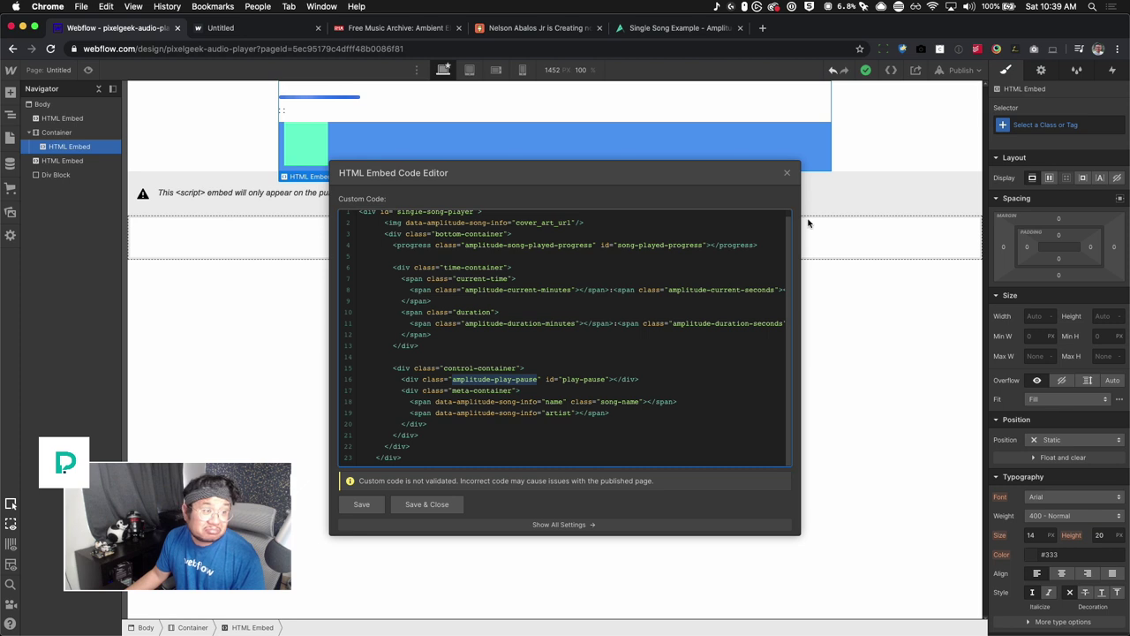
Close the embed code editor, publish the site to the selected domain and reload the published page.
left_click(787, 172)
left_click(961, 69)
left_click(919, 216)
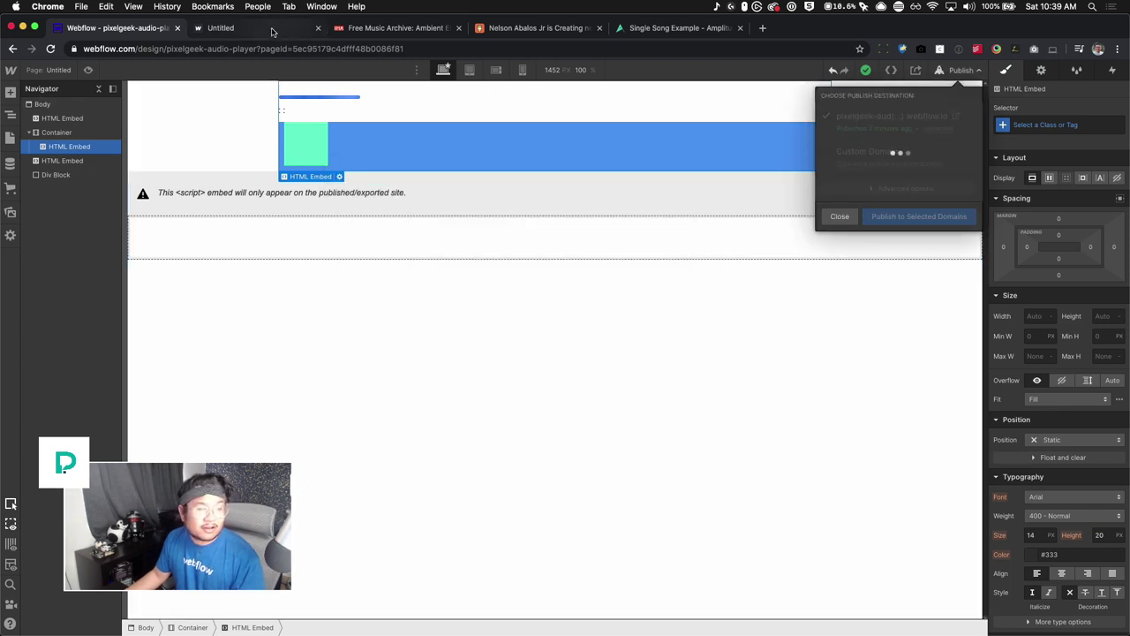
left_click(273, 32)
key("super+r")
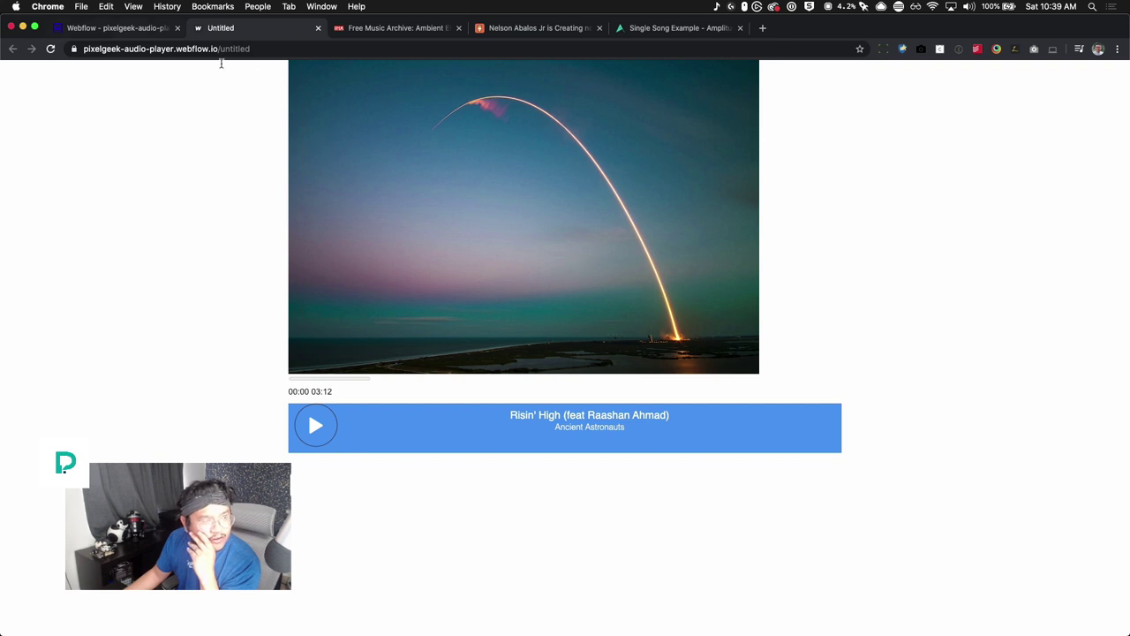
Return to Webflow and set the container around the audio player embed to hidden overflow with a 20 px corner radius.
left_click(123, 29)
left_click(371, 147)
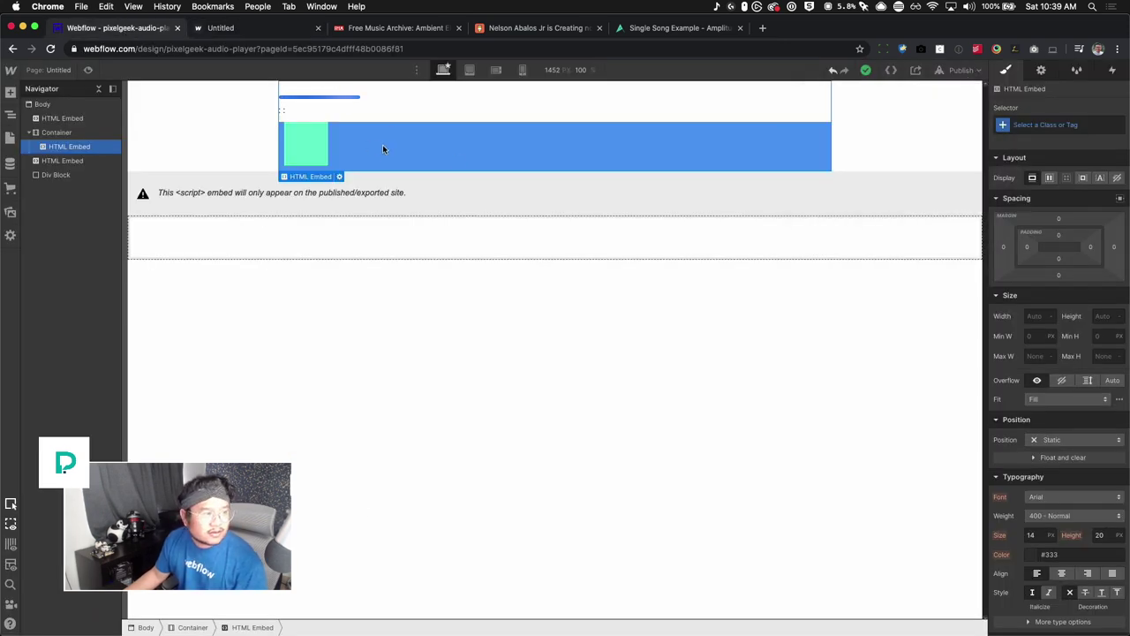
left_click(68, 132)
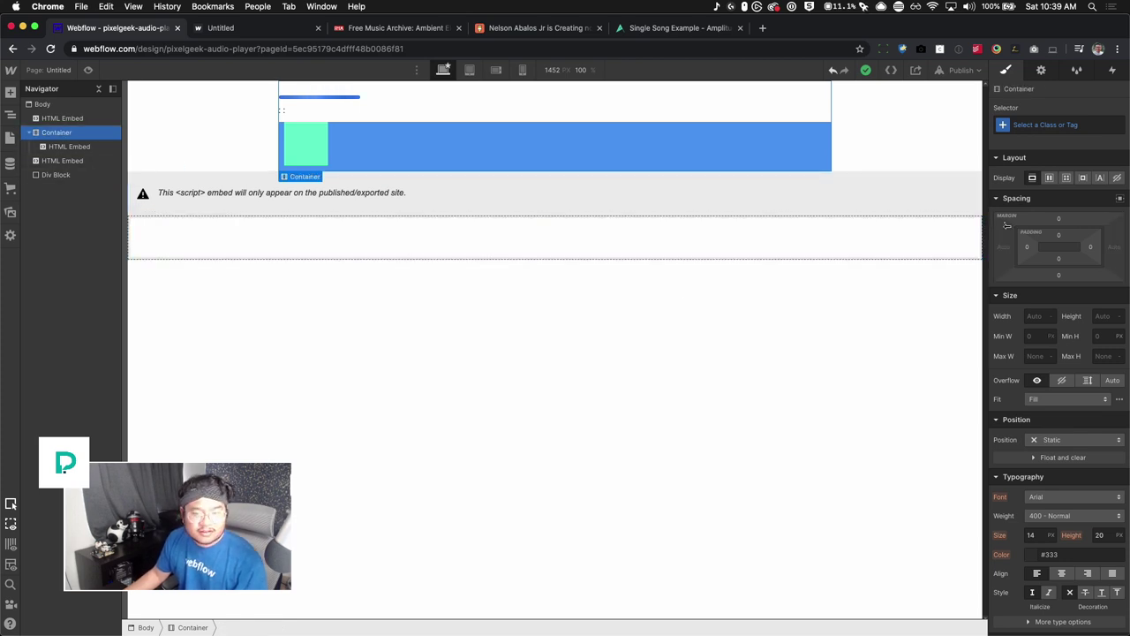
scroll(1085, 488, "down", 1)
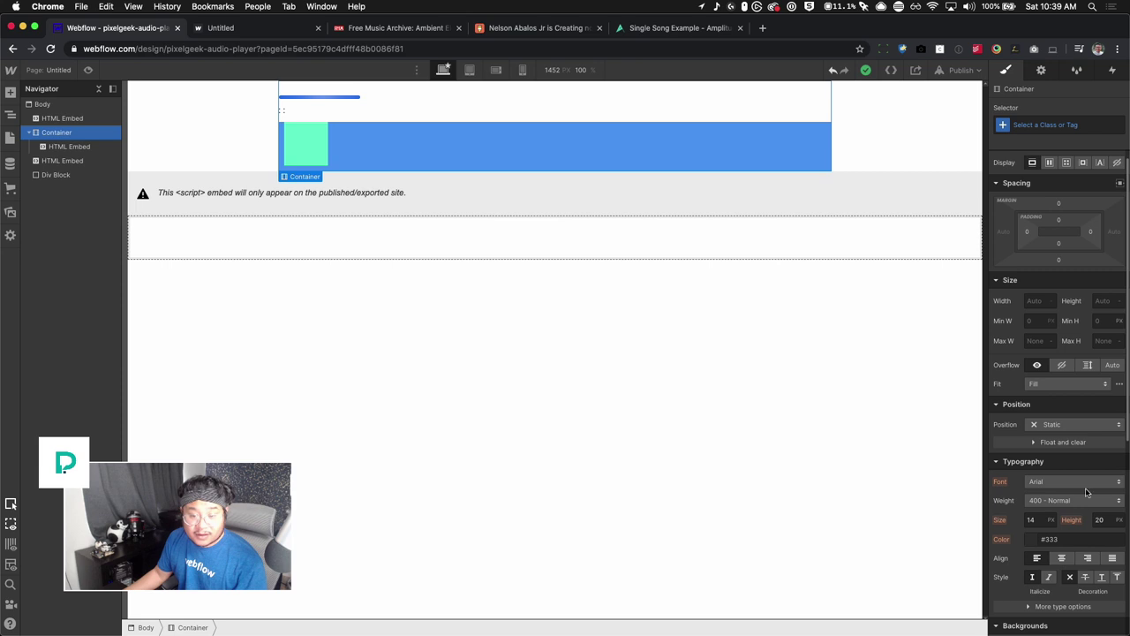
left_click(1061, 366)
scroll(1039, 343, "down", 5)
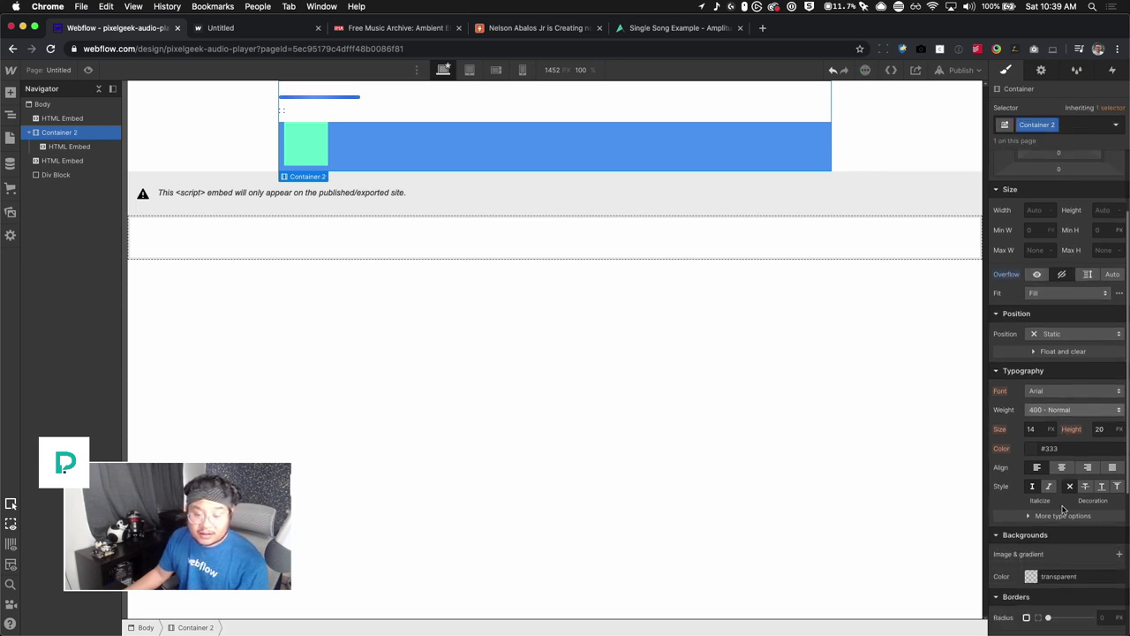
left_click(1111, 609)
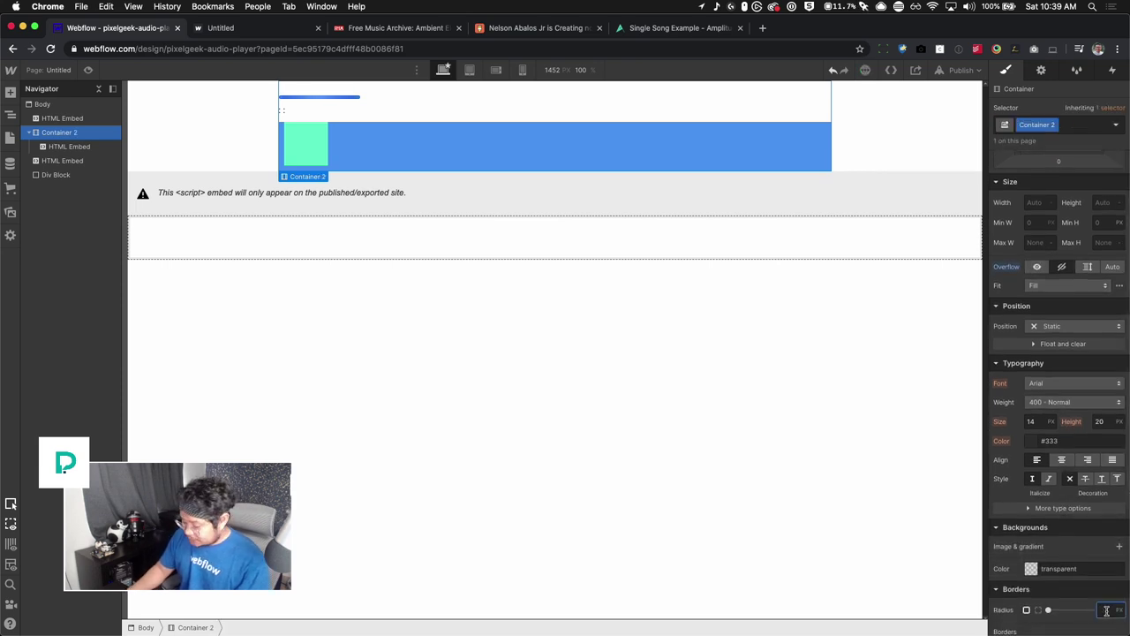
type("20")
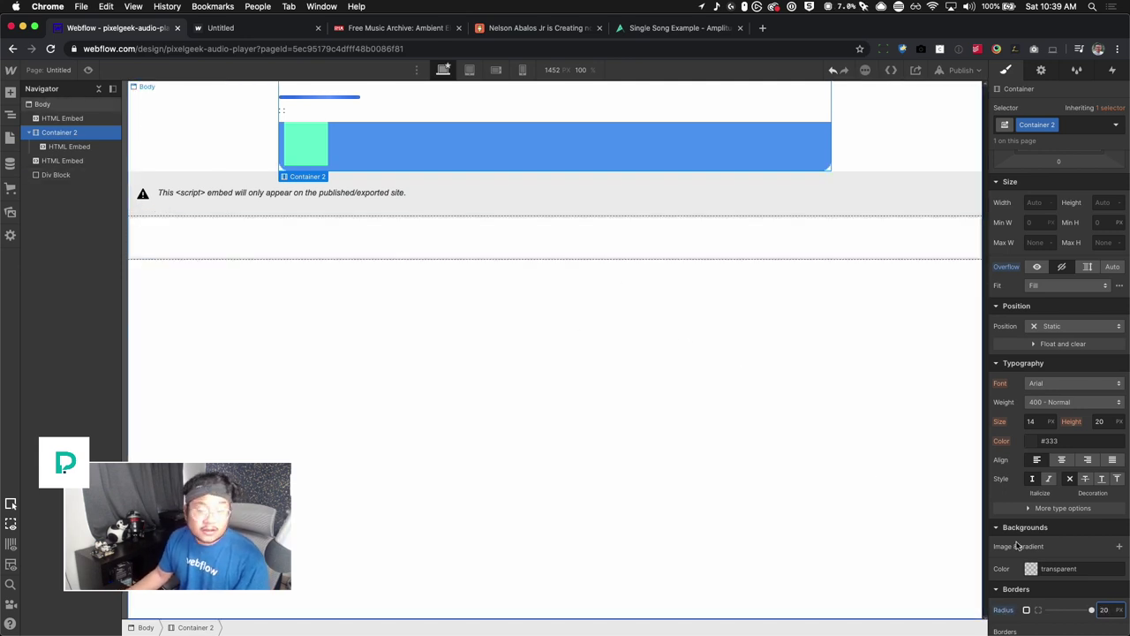
Give the container a solid 1 px border in #f1f1f1 and a top margin of about 98 px.
scroll(1017, 546, "down", 10)
left_click(1082, 499)
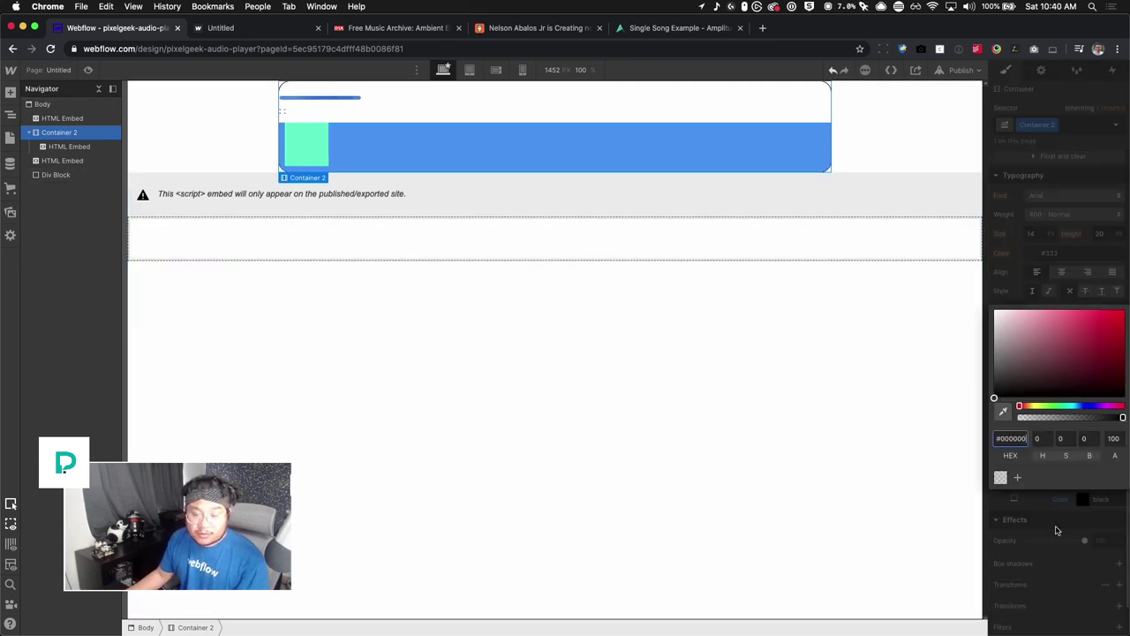
left_click_drag(1038, 383, 970, 313)
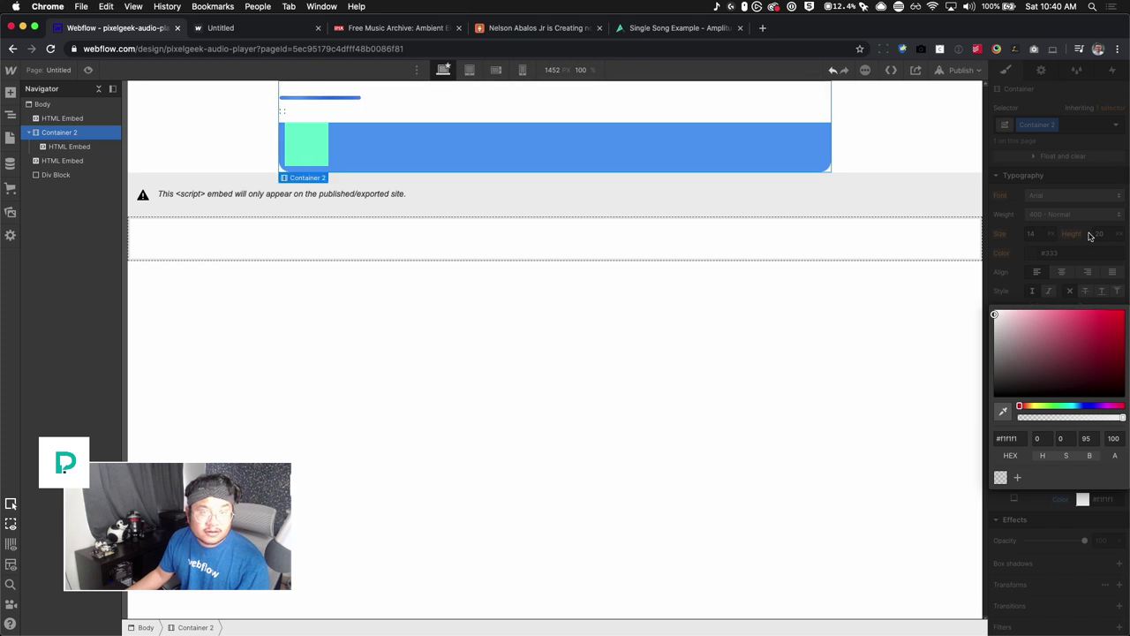
left_click(1091, 236)
left_click_drag(1038, 219, 1040, 242)
Add an outside box shadow to the container with 0 px distance, 20 px blur and black at 13% opacity.
scroll(1042, 432, "down", 4)
scroll(1041, 477, "down", 3)
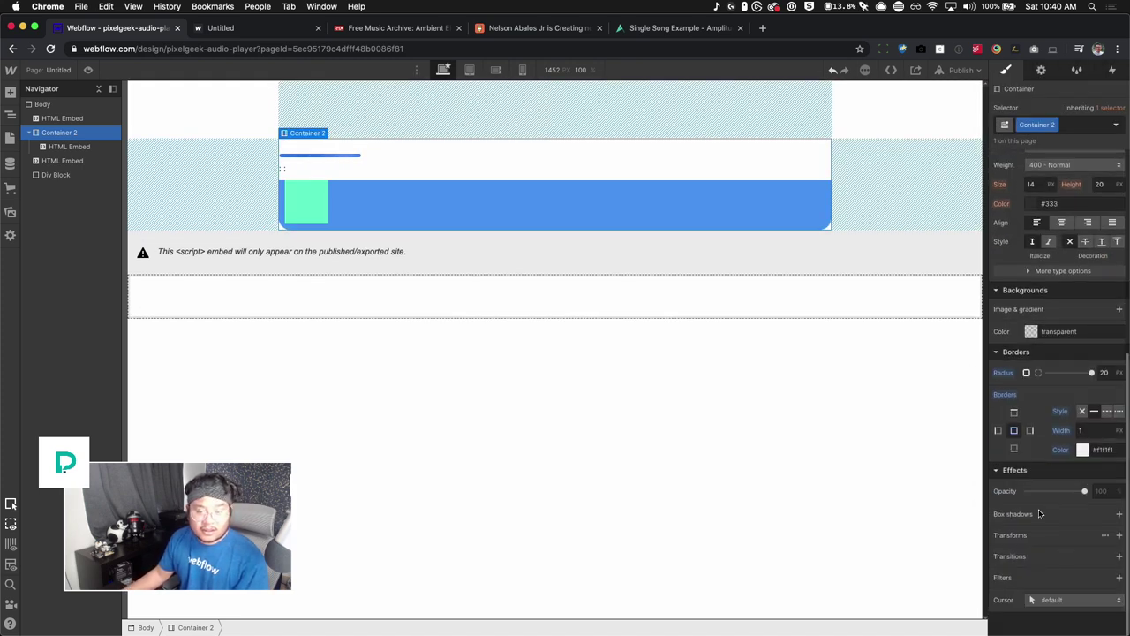
left_click(1119, 514)
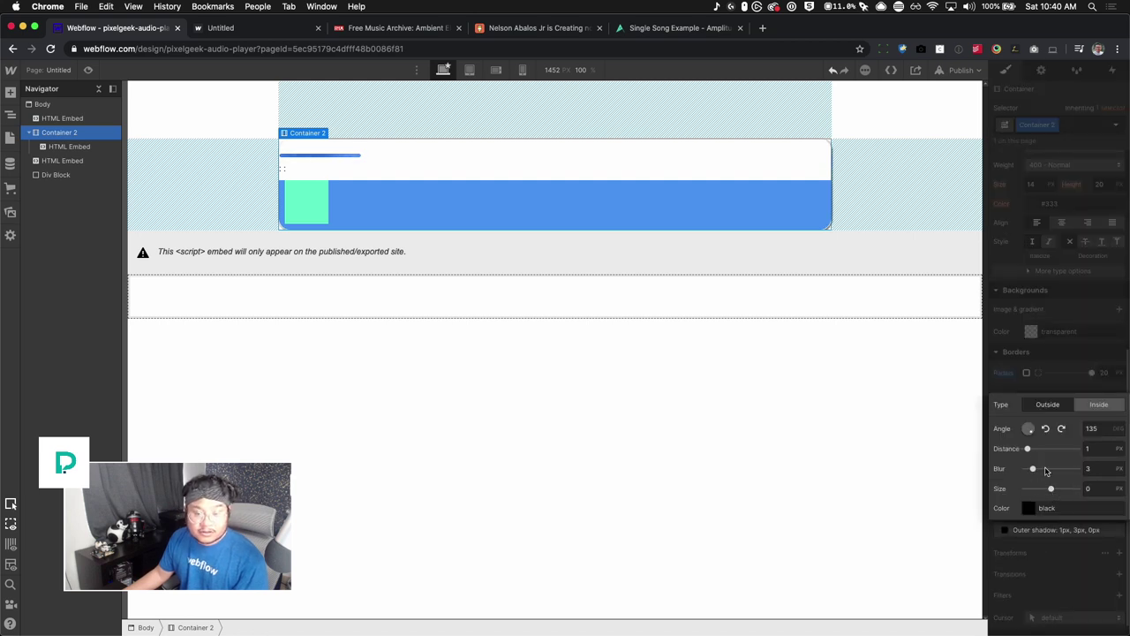
left_click_drag(1028, 448, 1025, 448)
left_click(1092, 468)
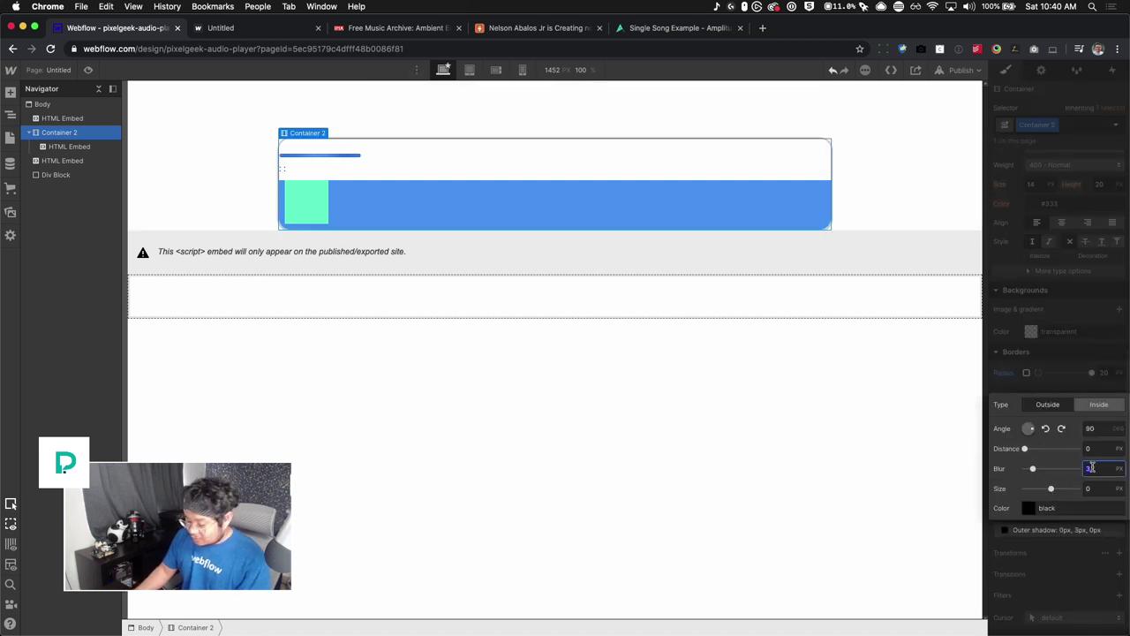
type("20")
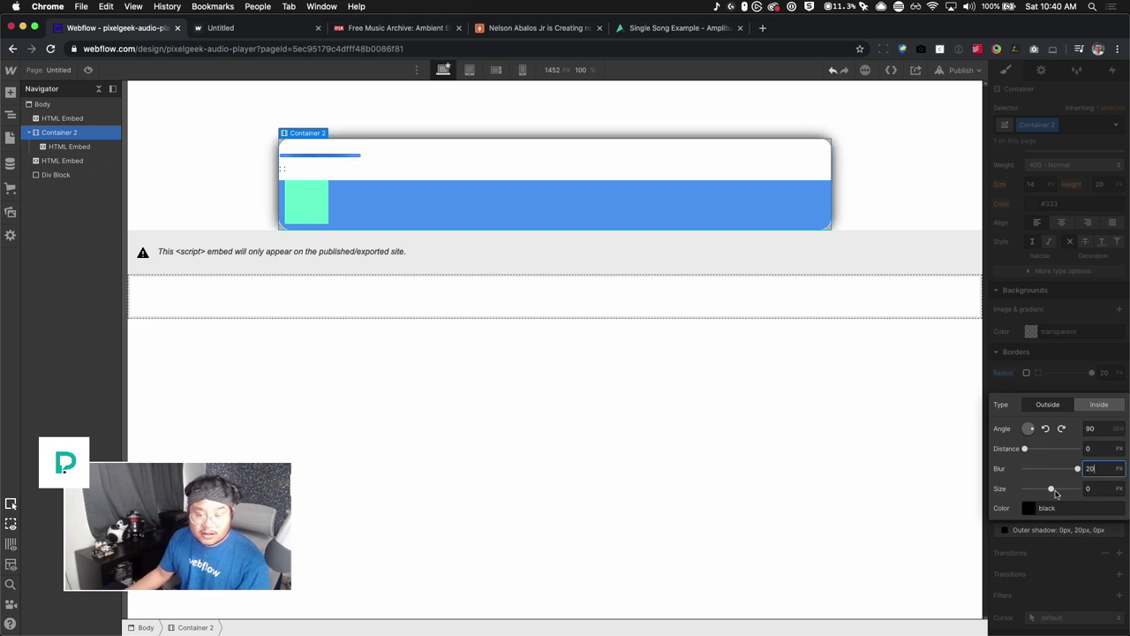
left_click(1029, 508)
left_click_drag(1104, 431, 1030, 426)
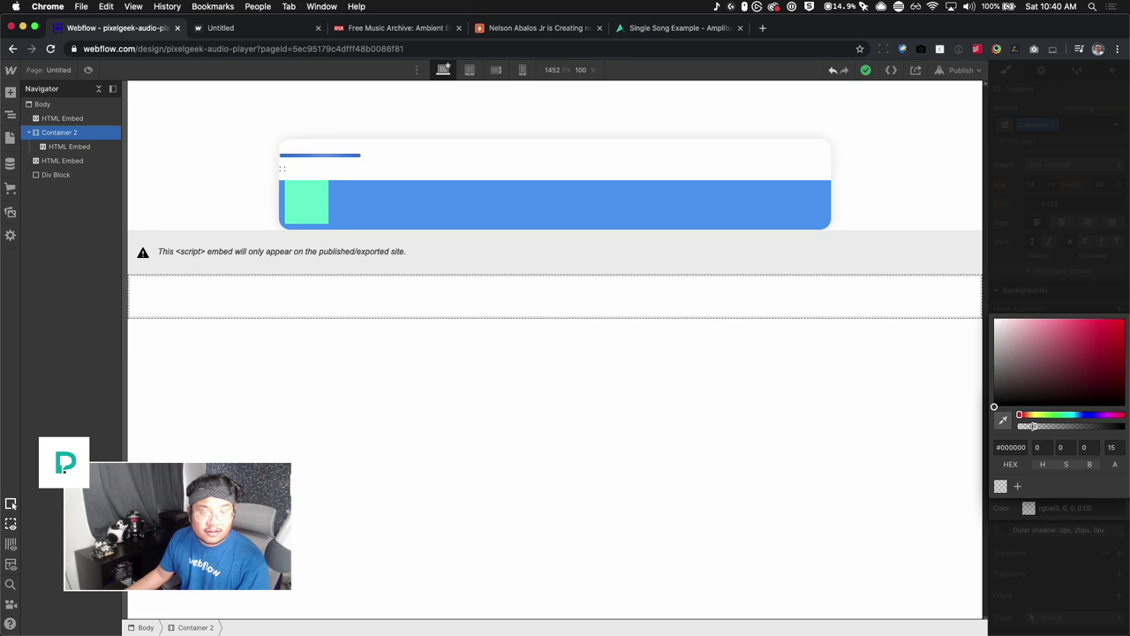
Publish the site again, check the player on the published page and return to the Webflow Designer.
left_click(961, 70)
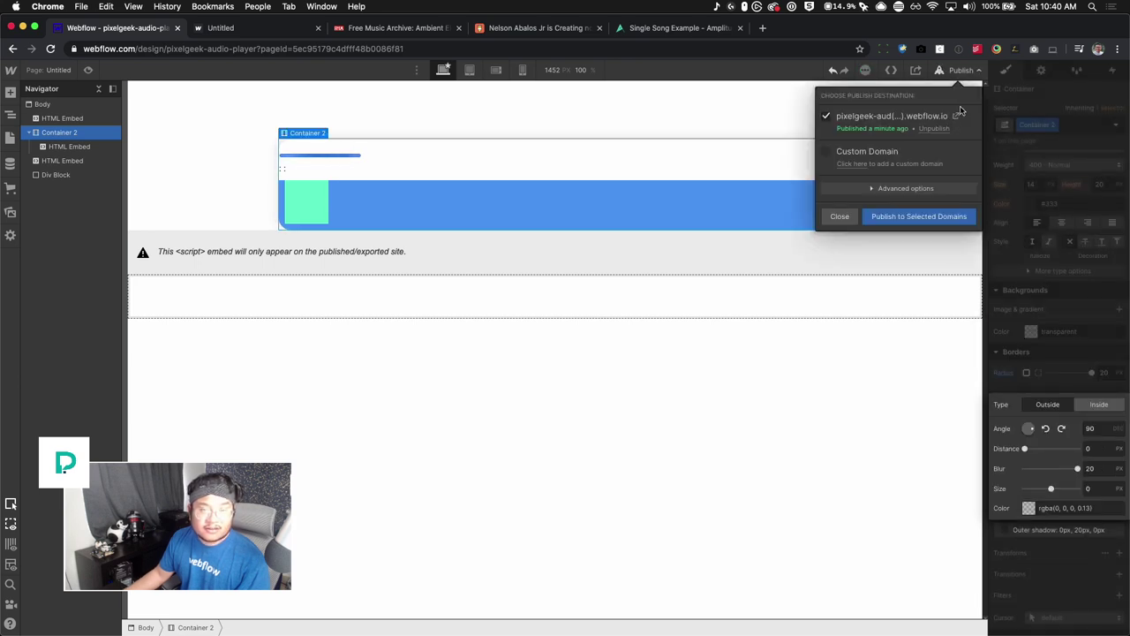
left_click(919, 217)
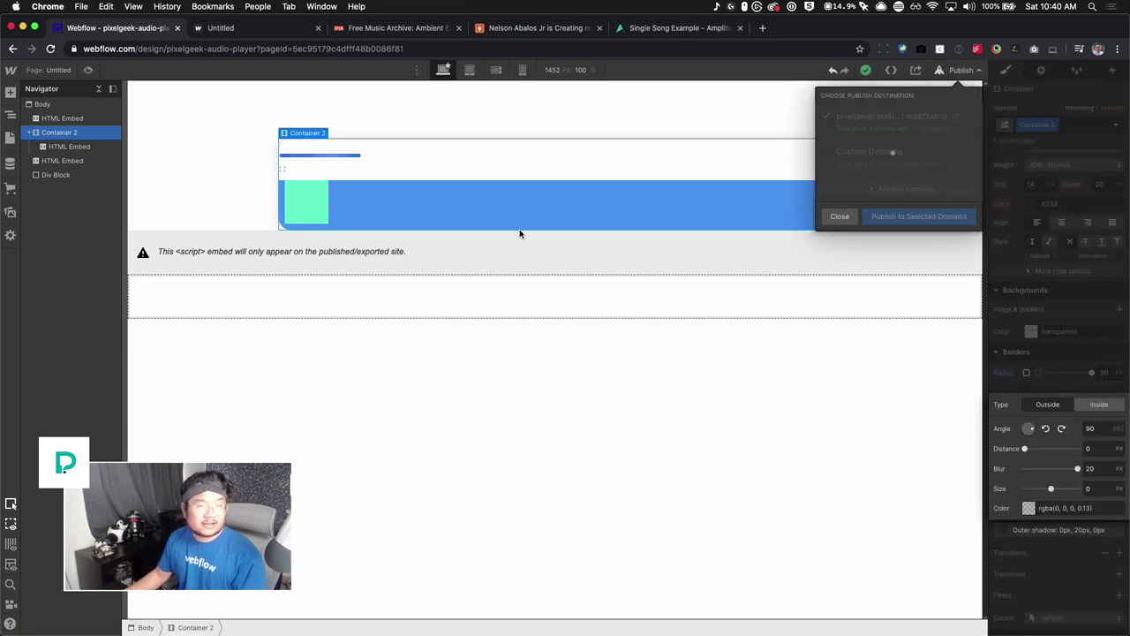
left_click(226, 33)
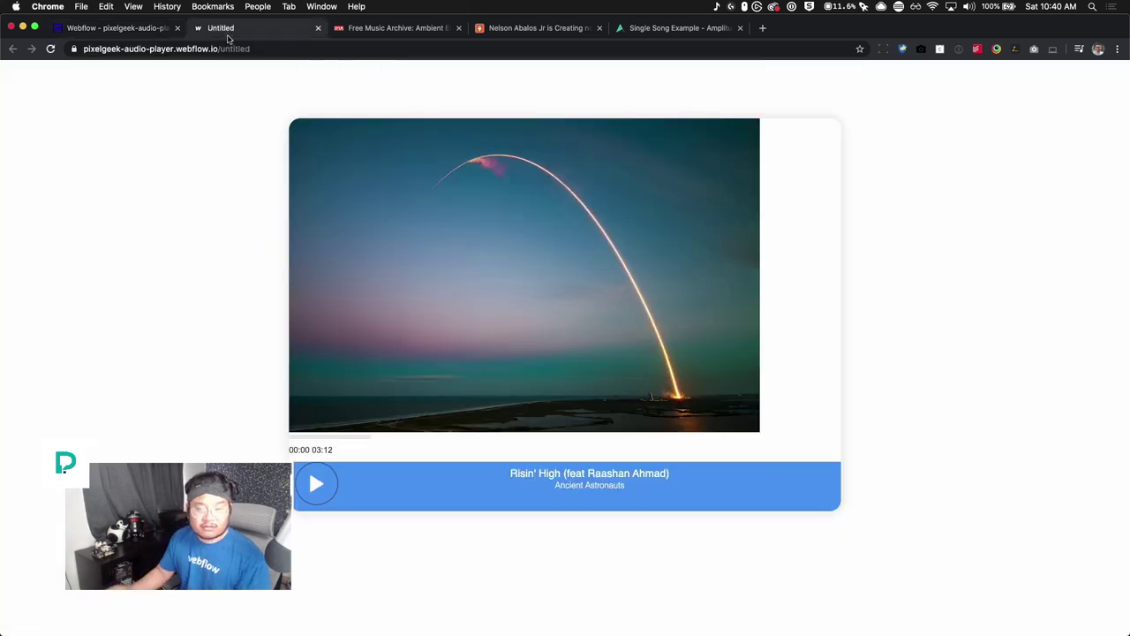
left_click(104, 28)
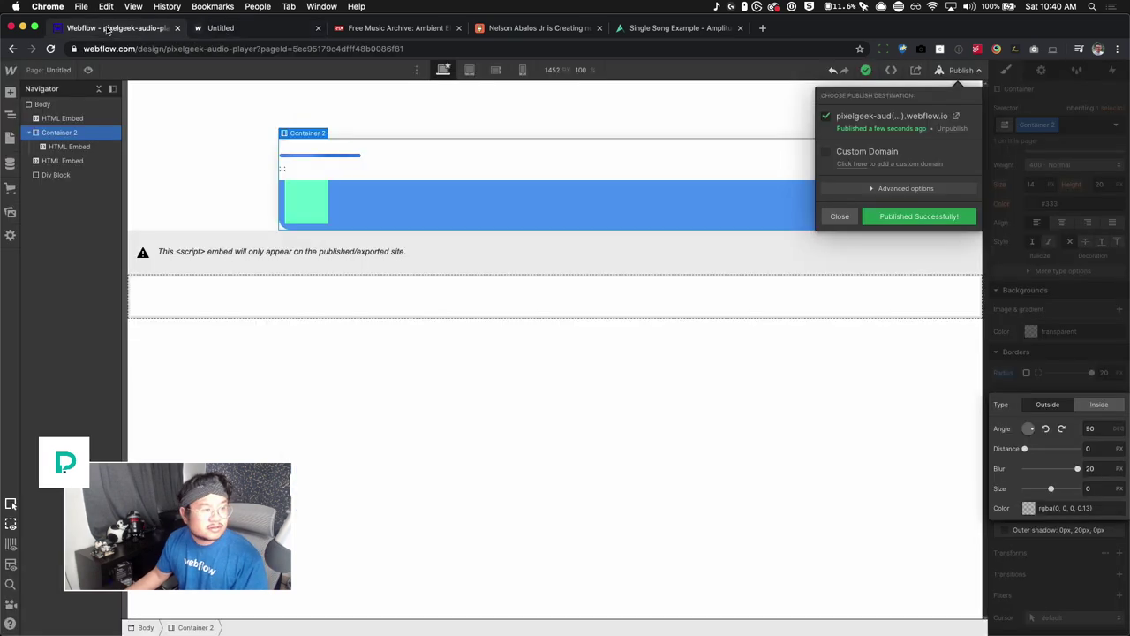
left_click(961, 70)
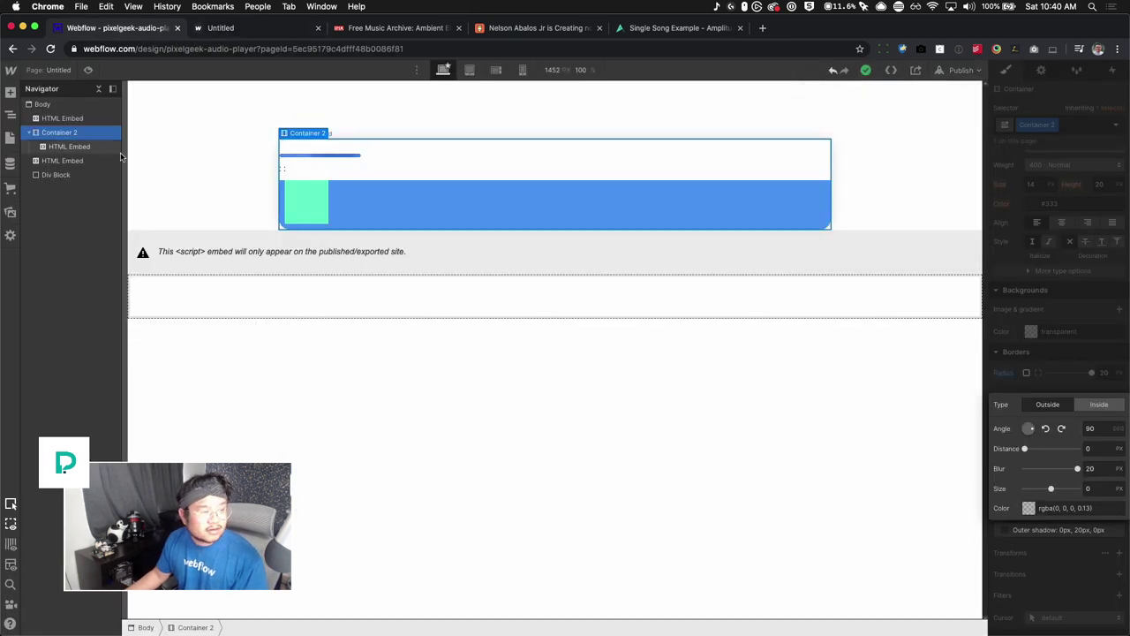
Replace the container with a new div block that holds the audio player embed.
left_click(11, 92)
left_click_drag(53, 243, 60, 133)
left_click(75, 162)
key("Delete")
Apply the existing Container 2 class to the div block that holds the audio player embed.
left_click(64, 134)
key("super+Return")
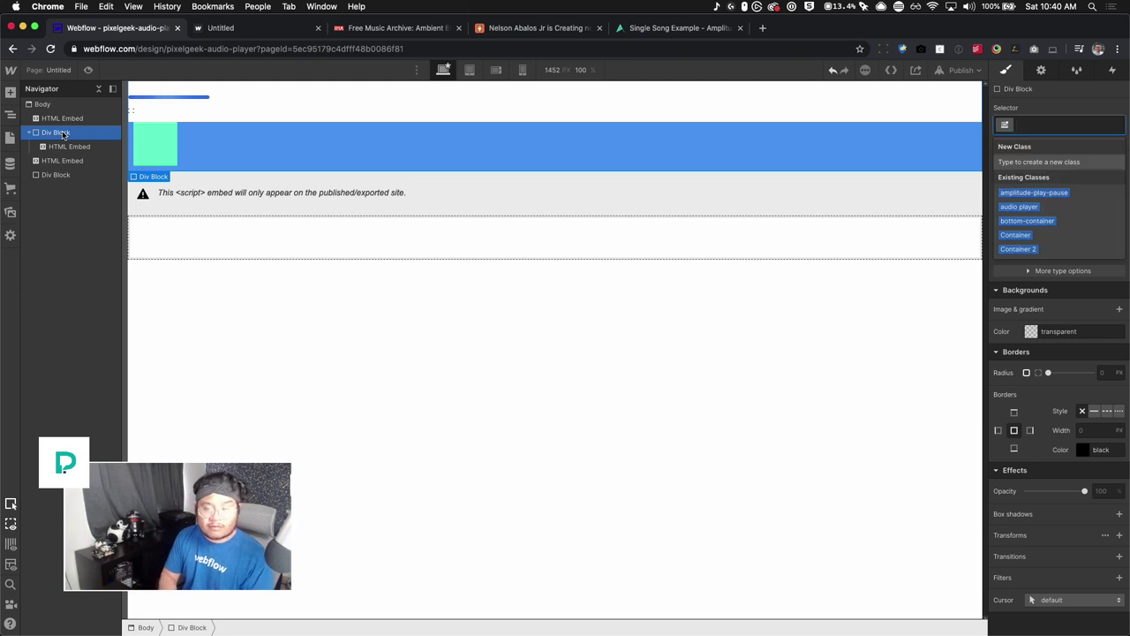
type("cont")
key("Down")
key("Down")
key("Down")
key("Return")
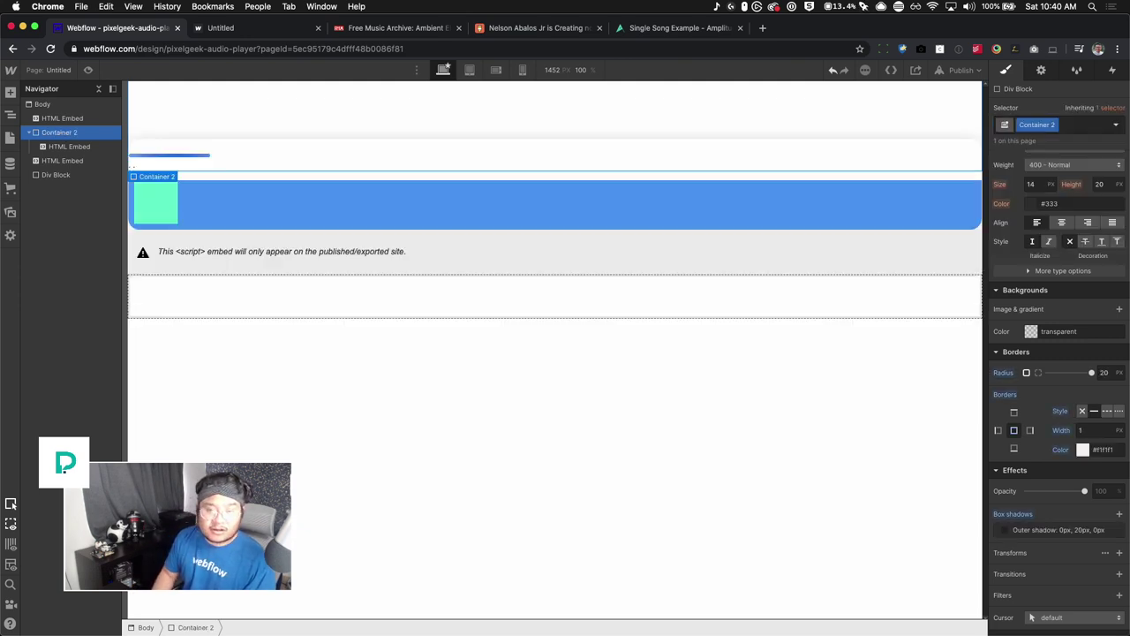
Limit the Container 2 div block to a maximum width of 550 px and center it with auto side margins.
scroll(1030, 328, "up", 5)
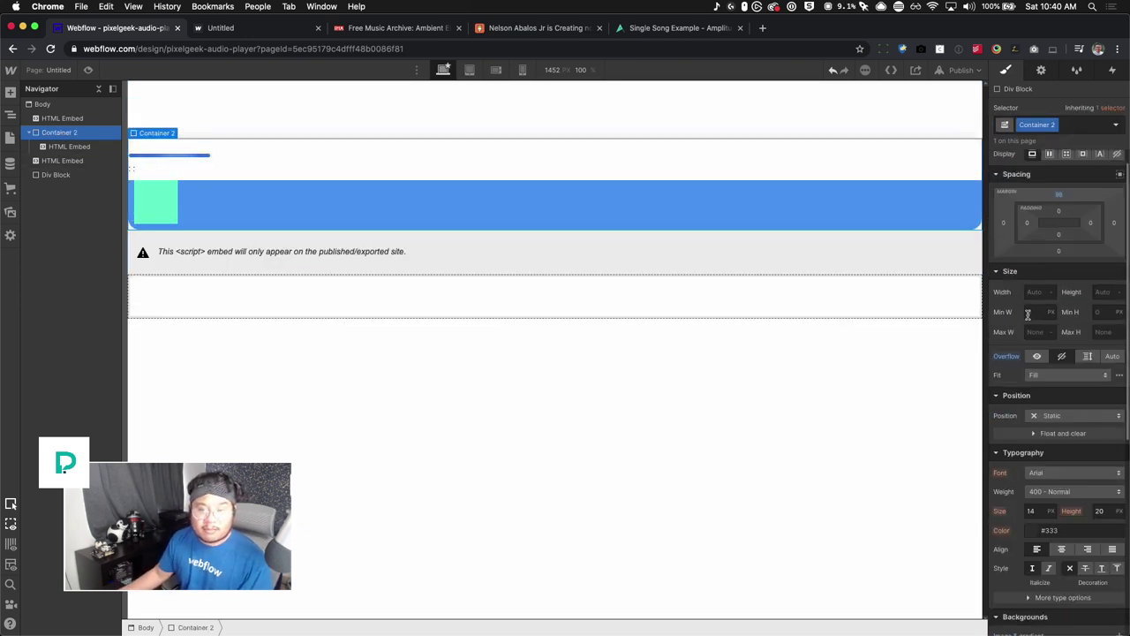
left_click(1031, 328)
type("550")
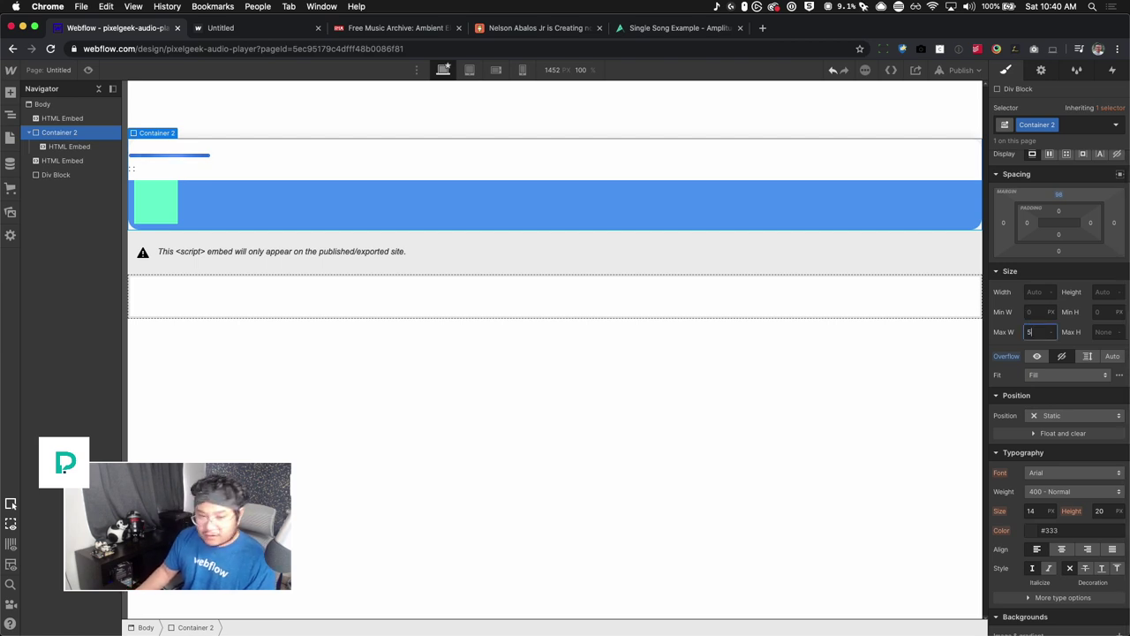
key("Return")
left_click(1120, 174)
Publish the narrowed player layout and view it on the published page.
left_click(961, 70)
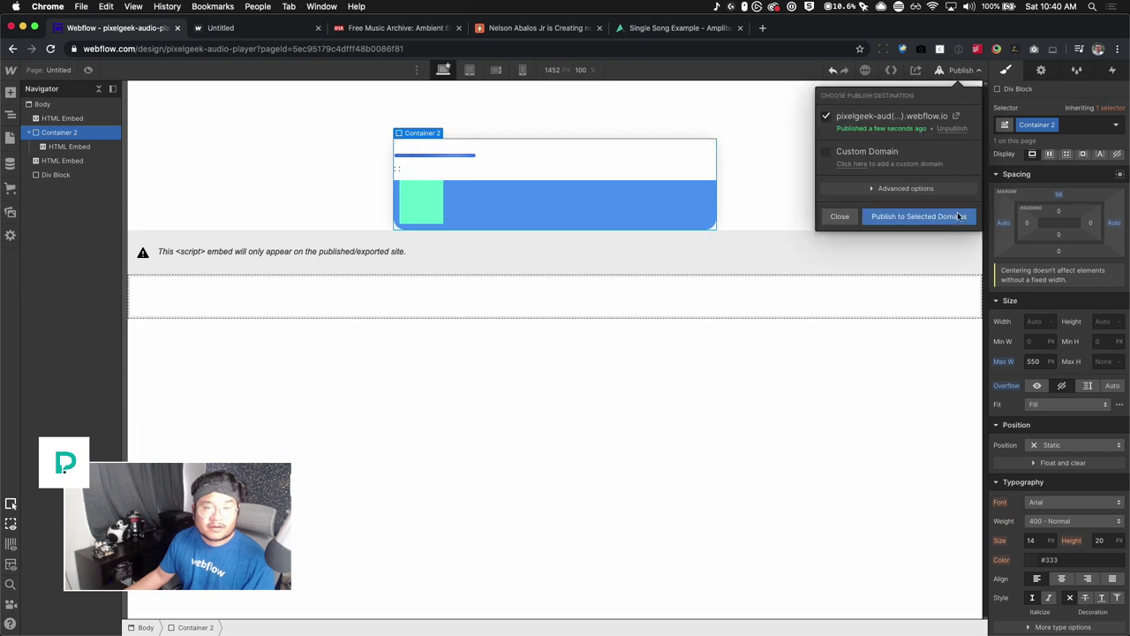
left_click(276, 35)
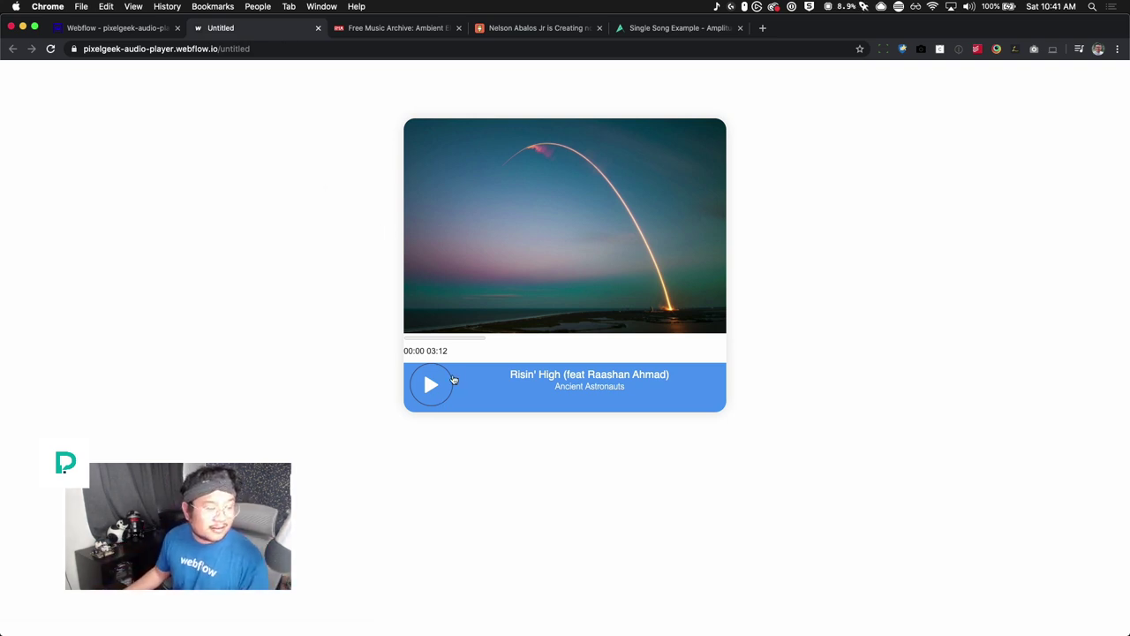
right_click(441, 346)
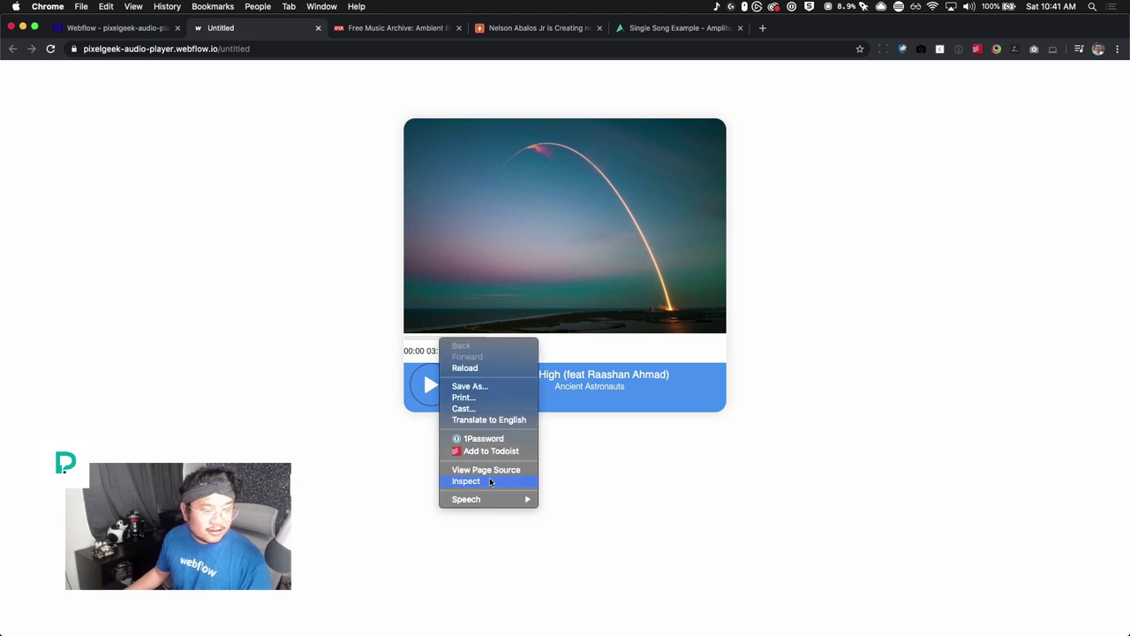
left_click(576, 180)
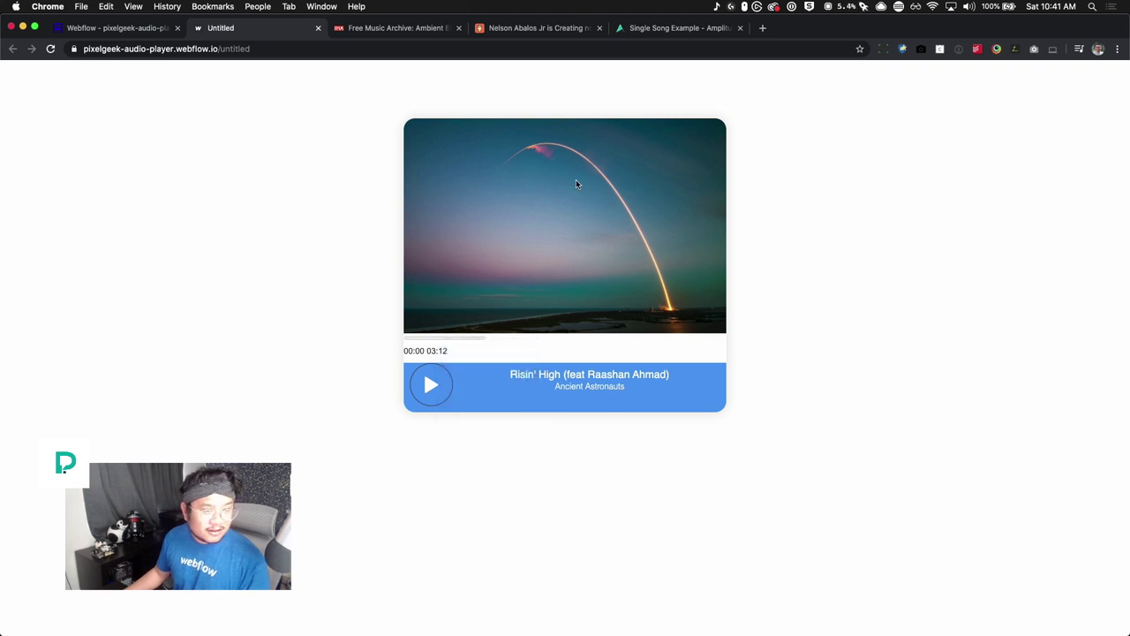
Inspect the player's bottom-container in DevTools and copy the progress element's class name, amplitude-song-played-progress.
right_click(425, 347)
left_click(500, 486)
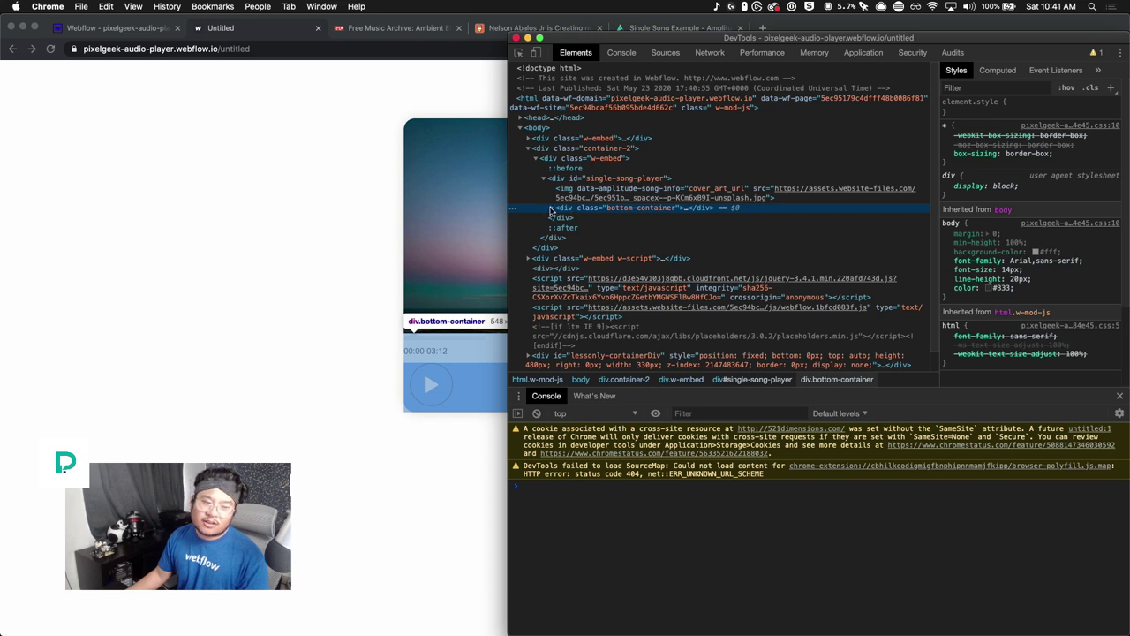
left_click(551, 209)
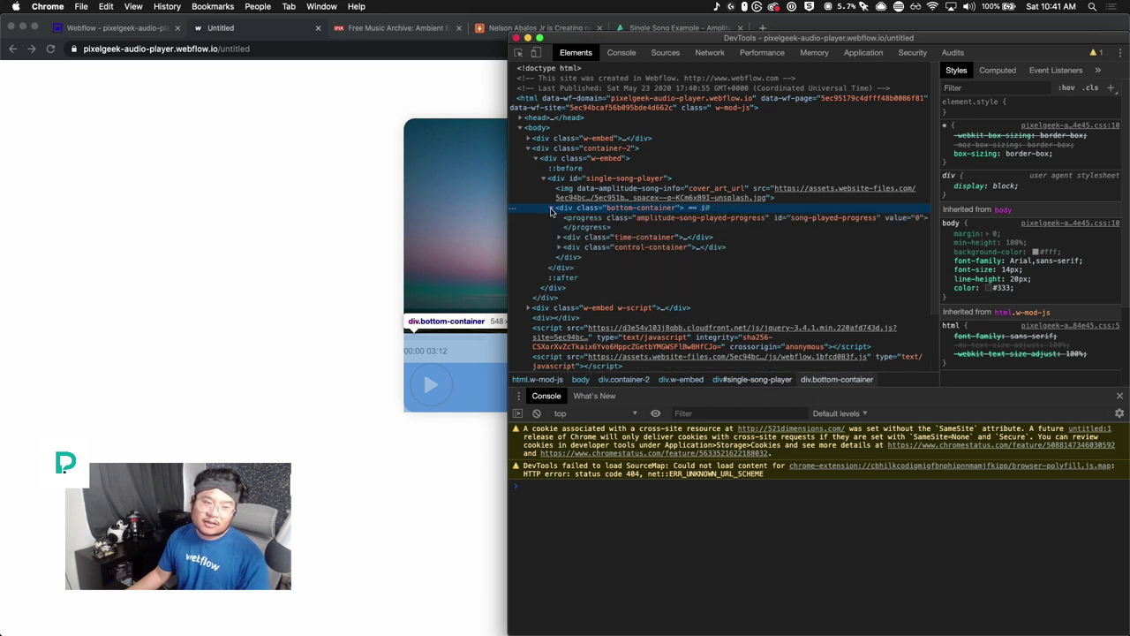
left_click(583, 220)
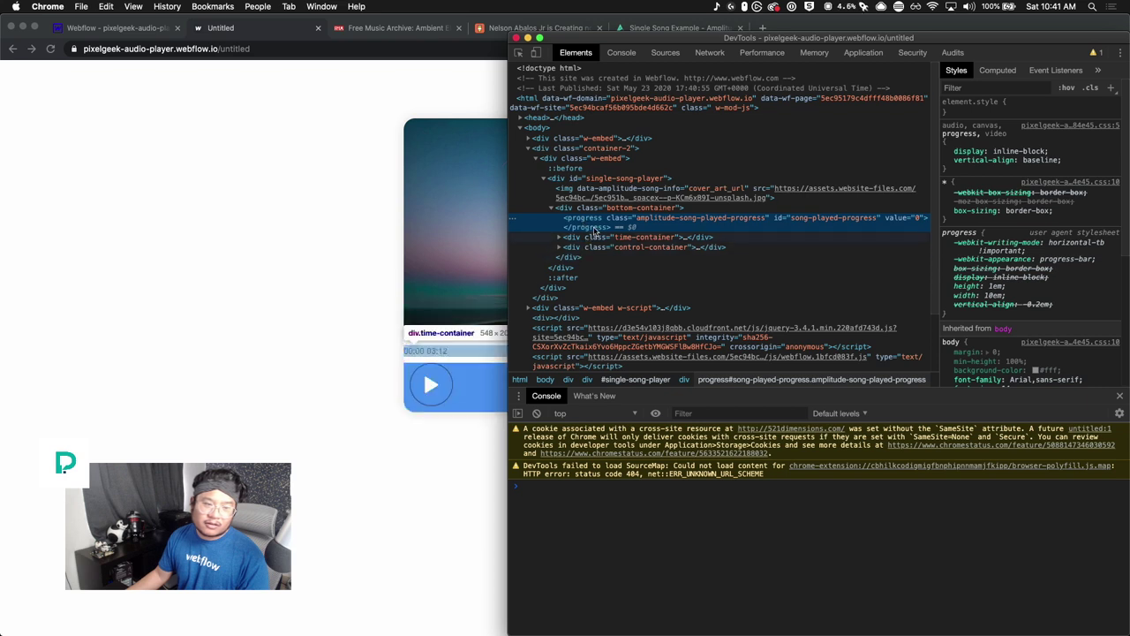
double_click(704, 219)
key("super+c")
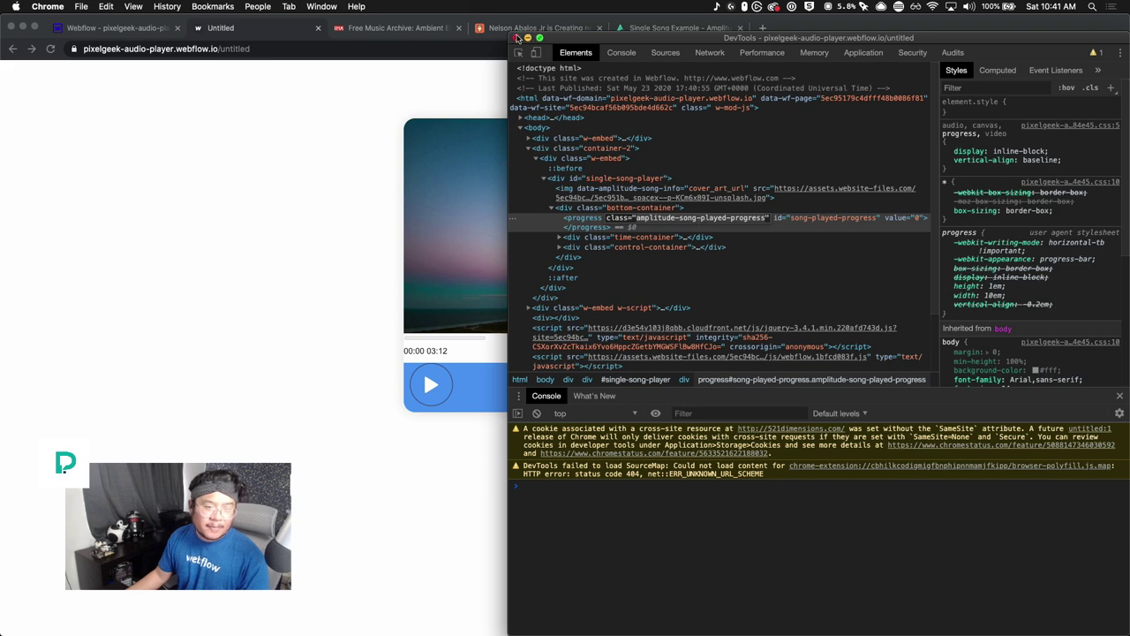
Close DevTools and assign the copied amplitude-song-played-progress class to the empty div block at the end of the Webflow page.
left_click(518, 39)
left_click(115, 28)
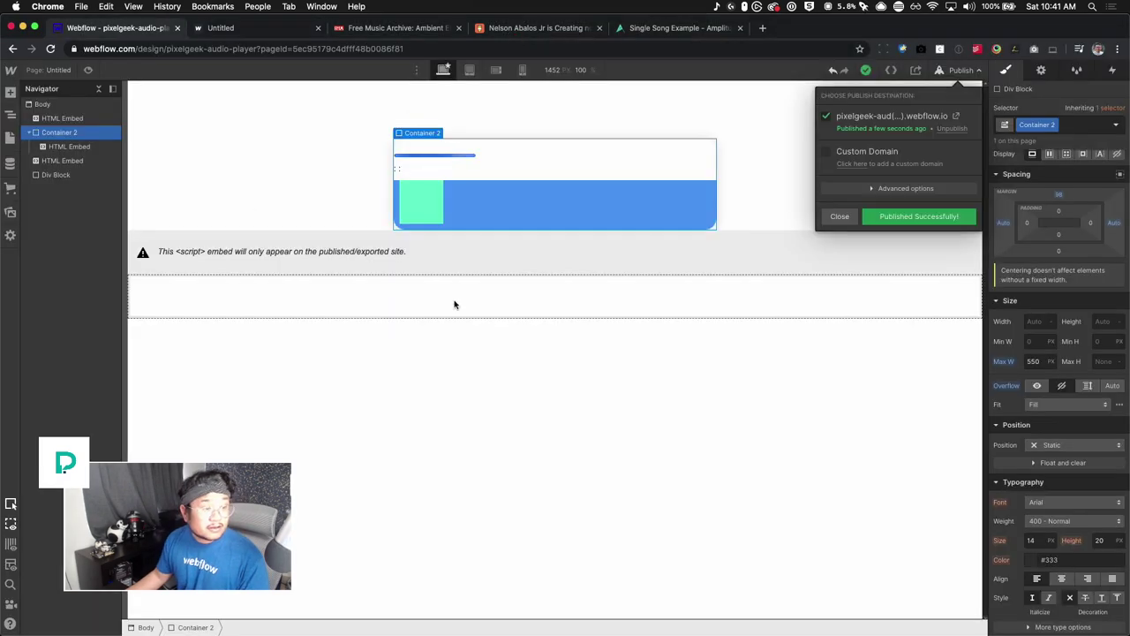
left_click(717, 296)
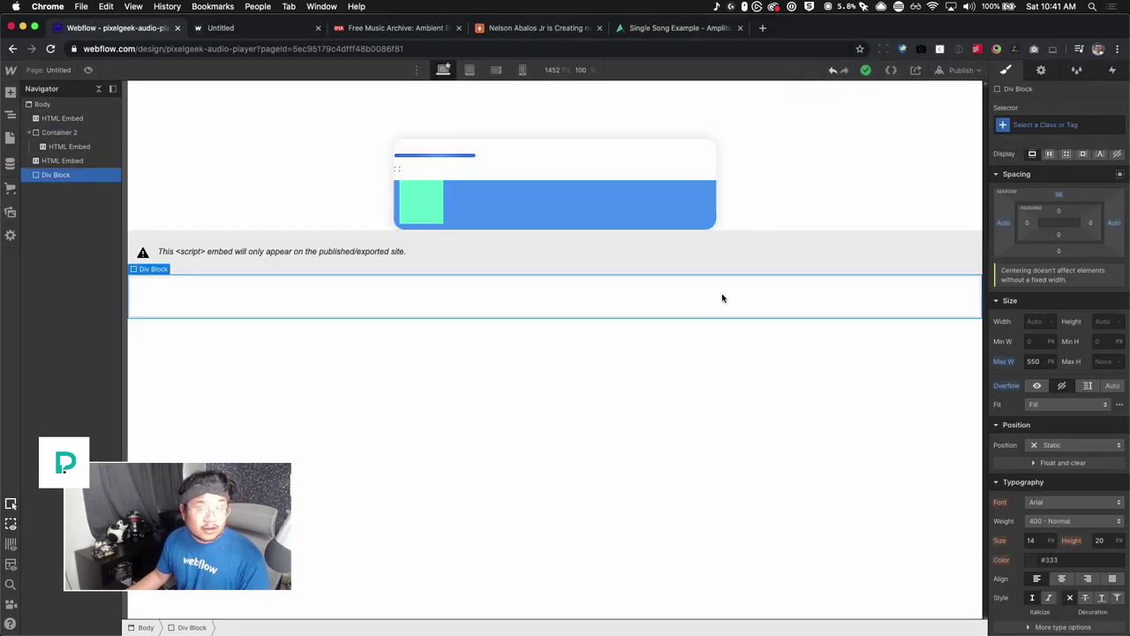
left_click(1060, 124)
key("super+v")
key("Return")
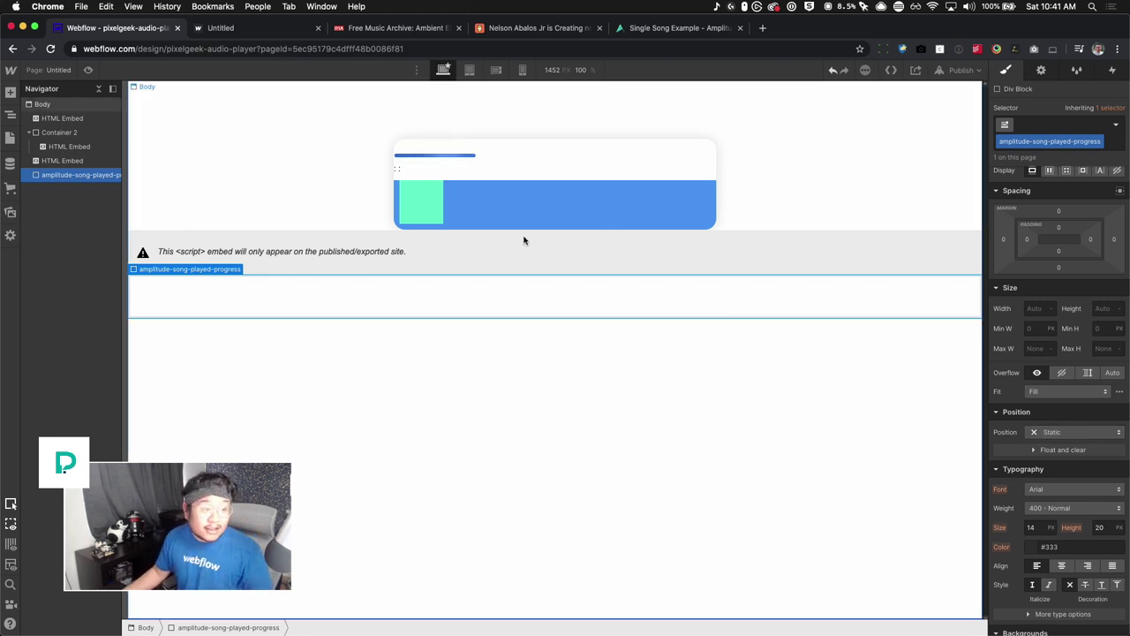
Open the asset details of the uploaded spacex Unsplash image and copy the image's link address.
left_click(16, 213)
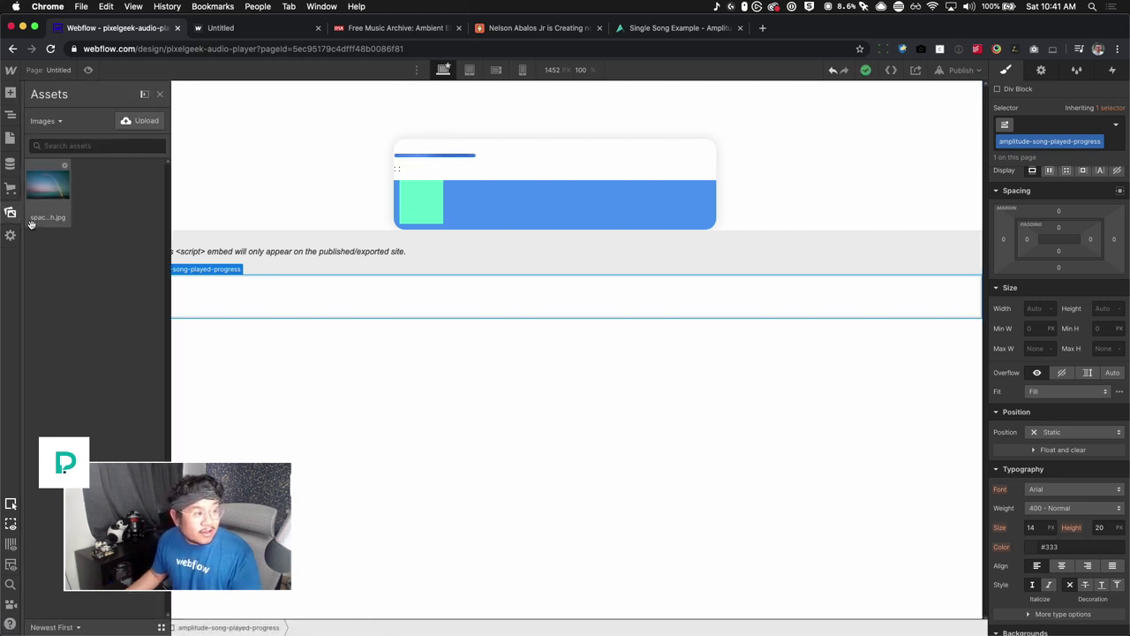
left_click(65, 168)
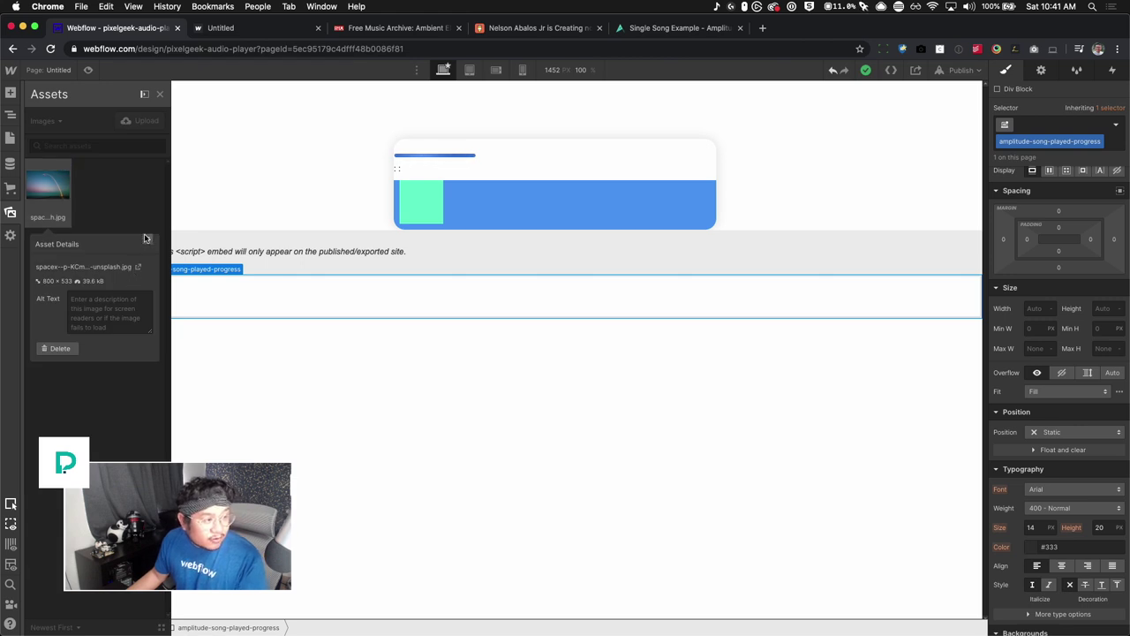
left_click(147, 240)
left_click(65, 168)
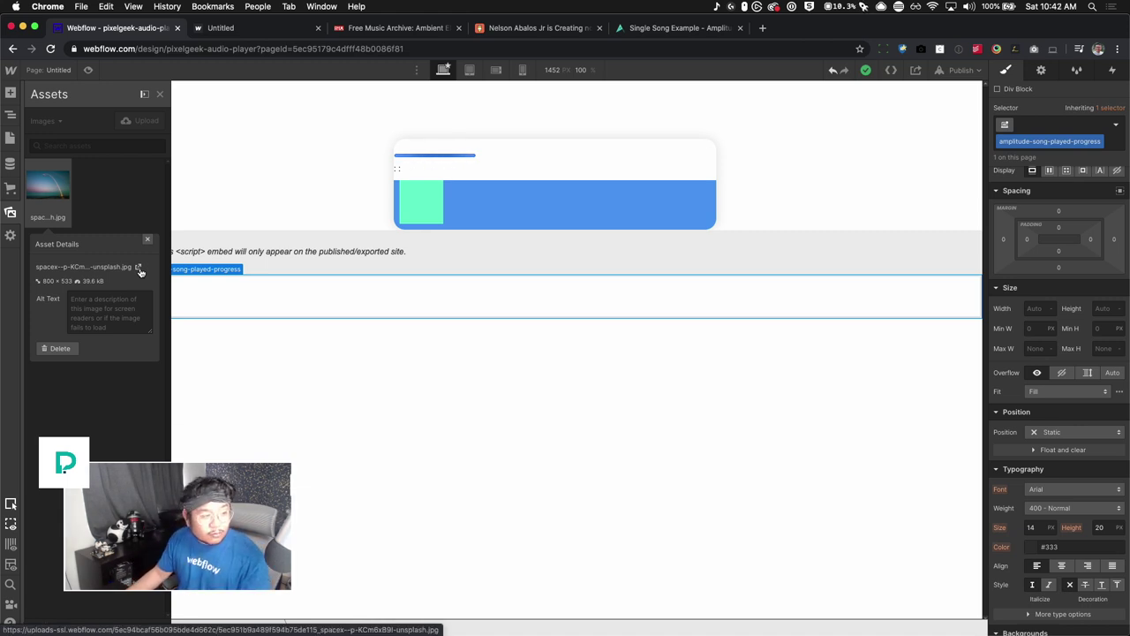
right_click(139, 268)
left_click(222, 333)
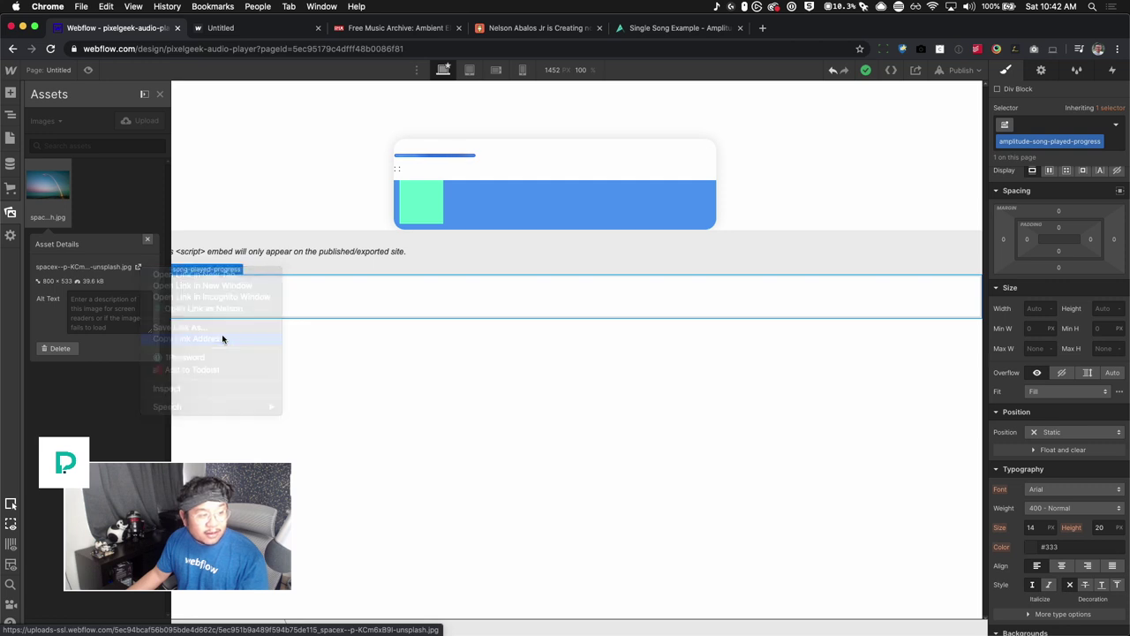
Examine the cover_art_url entry in the script embed below the player, then close the code editor without editing.
left_click(350, 267)
double_click(501, 262)
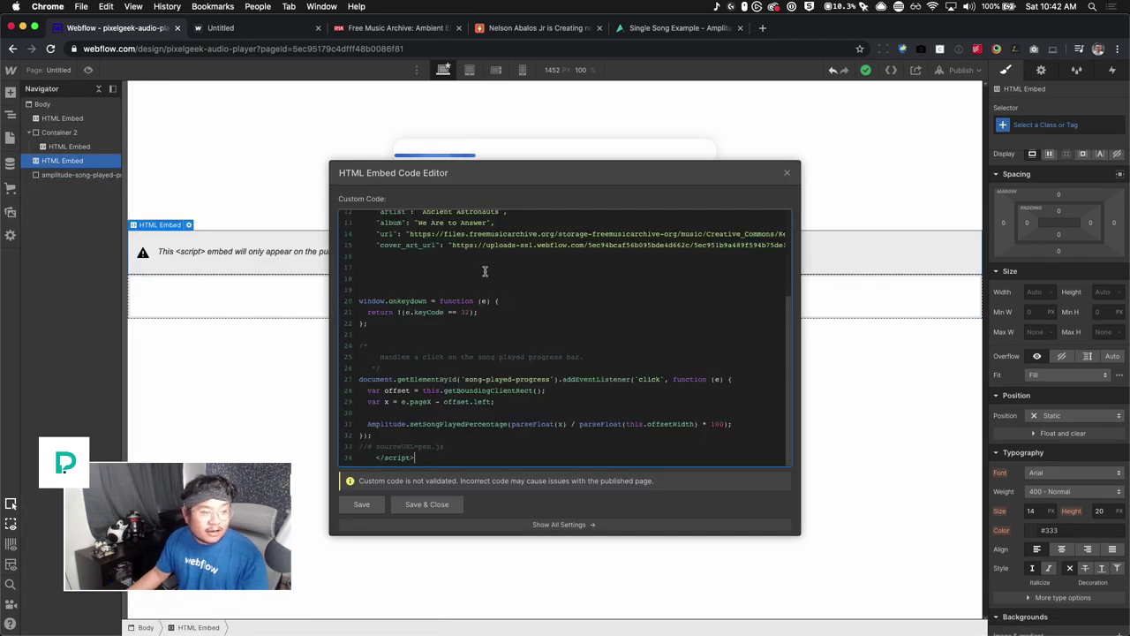
left_click_drag(454, 244, 778, 246)
left_click(446, 279)
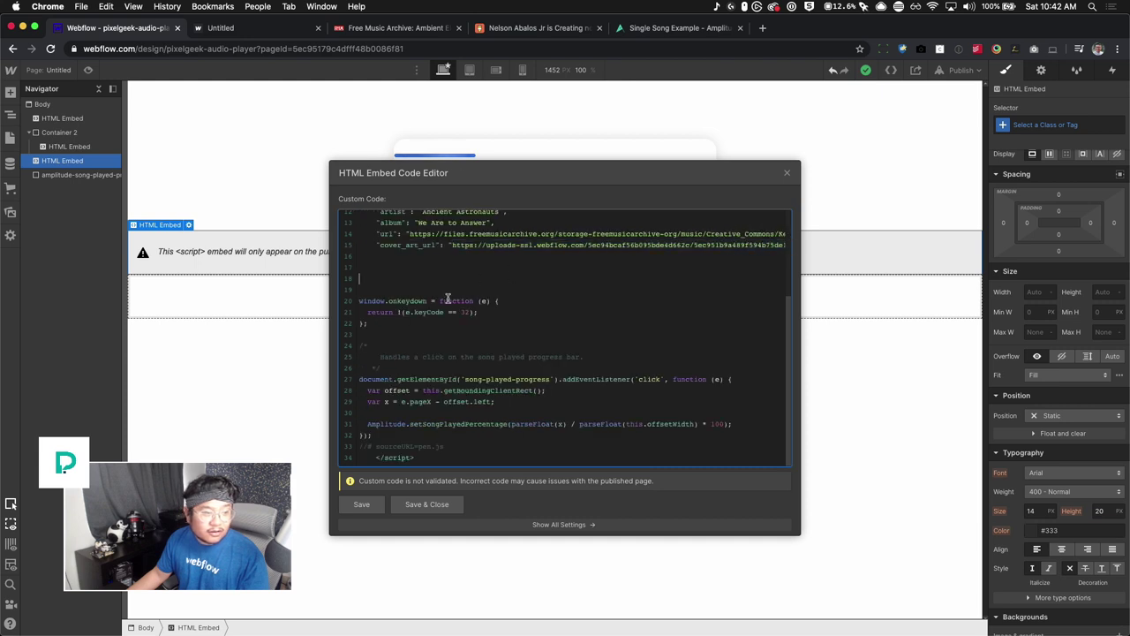
scroll(448, 300, "up", 5)
left_click_drag(437, 374, 379, 374)
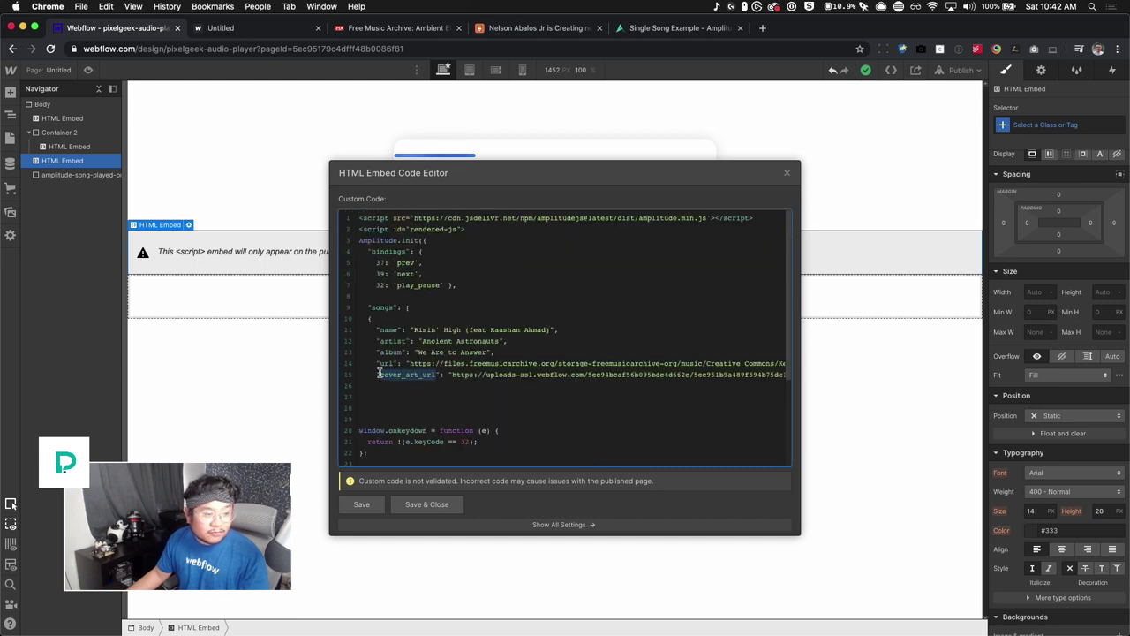
left_click_drag(452, 374, 751, 375)
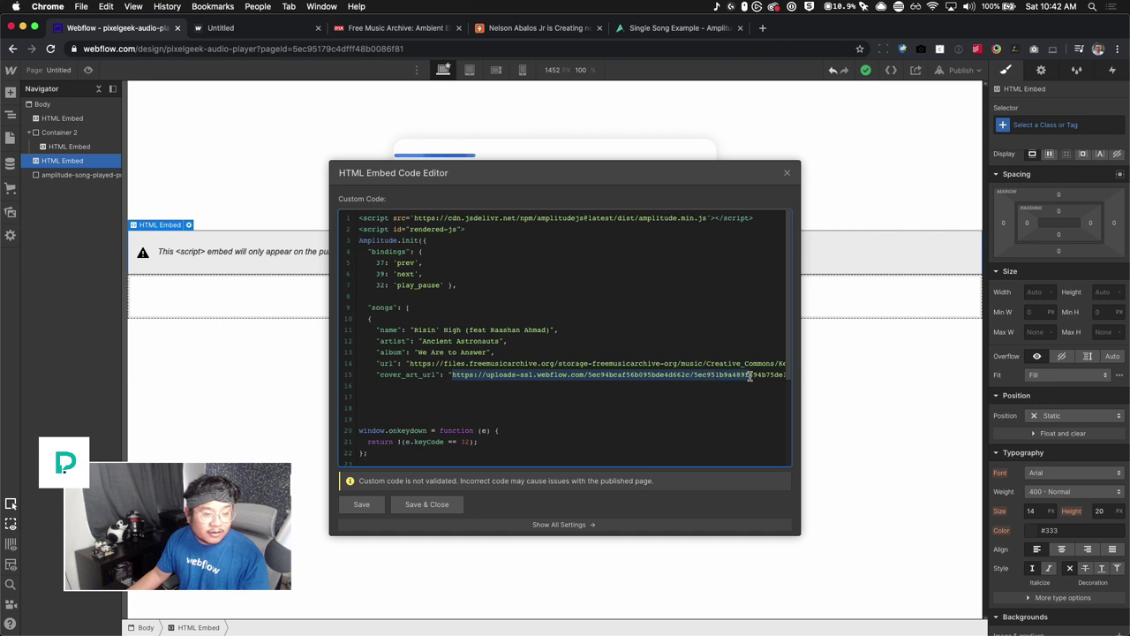
left_click(789, 174)
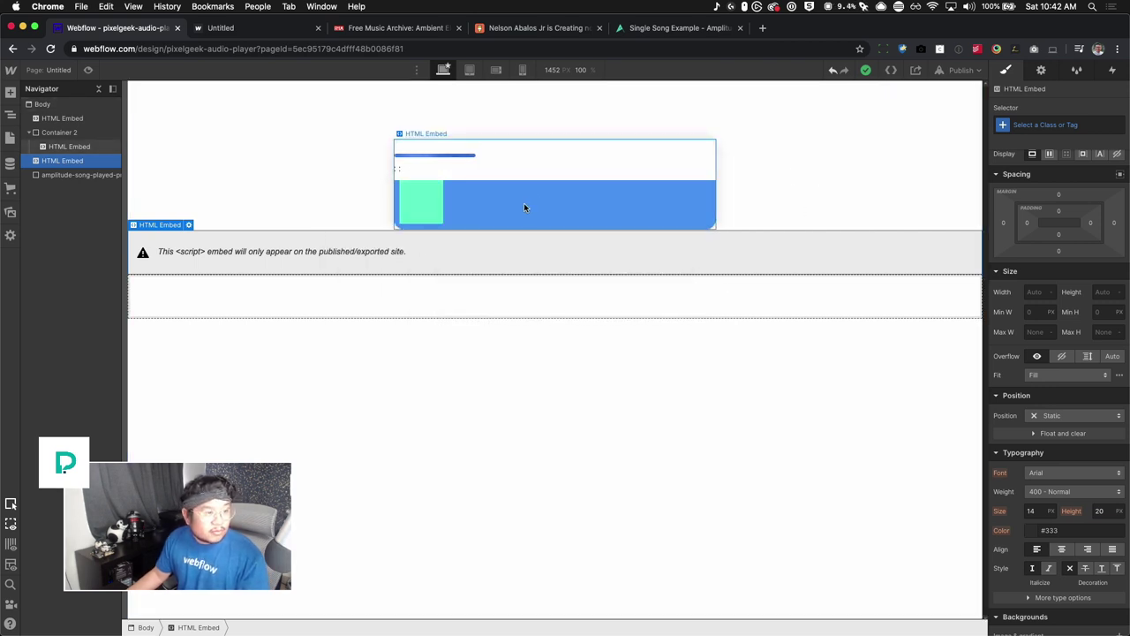
Give the amplitude-song-played-progress div block a teal background colour, #007f88.
left_click(397, 292)
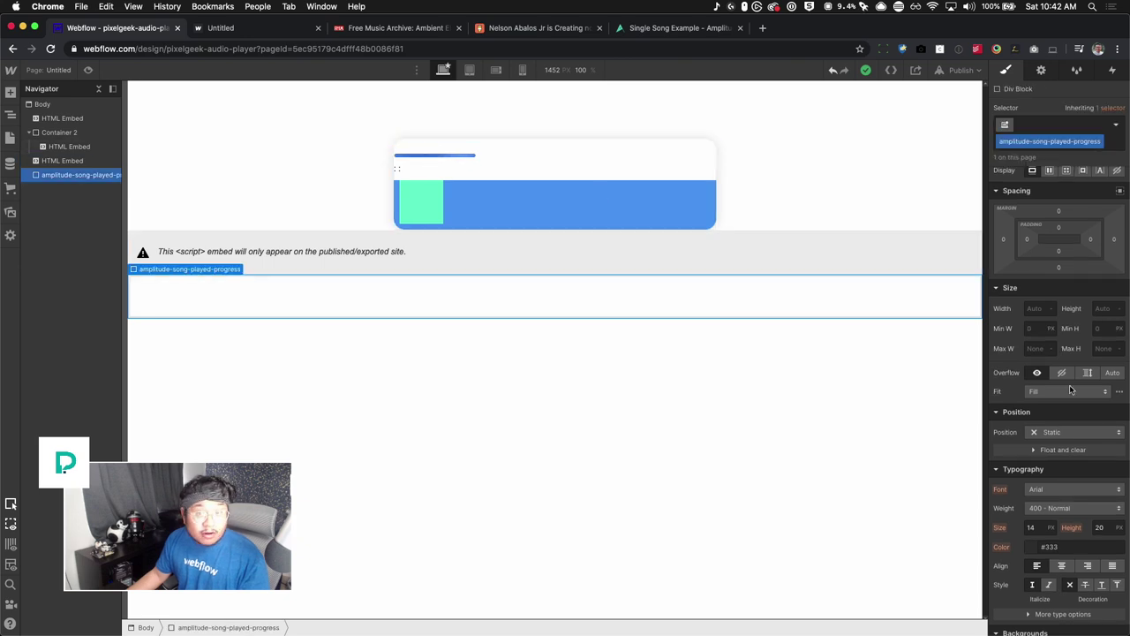
scroll(1064, 415, "down", 5)
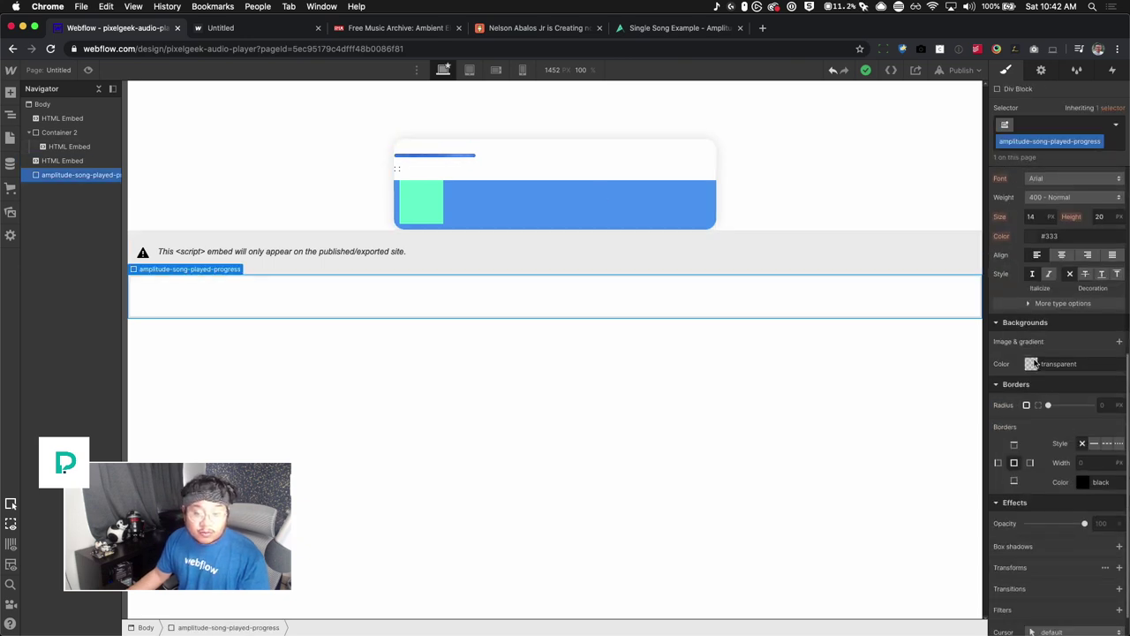
left_click(1031, 364)
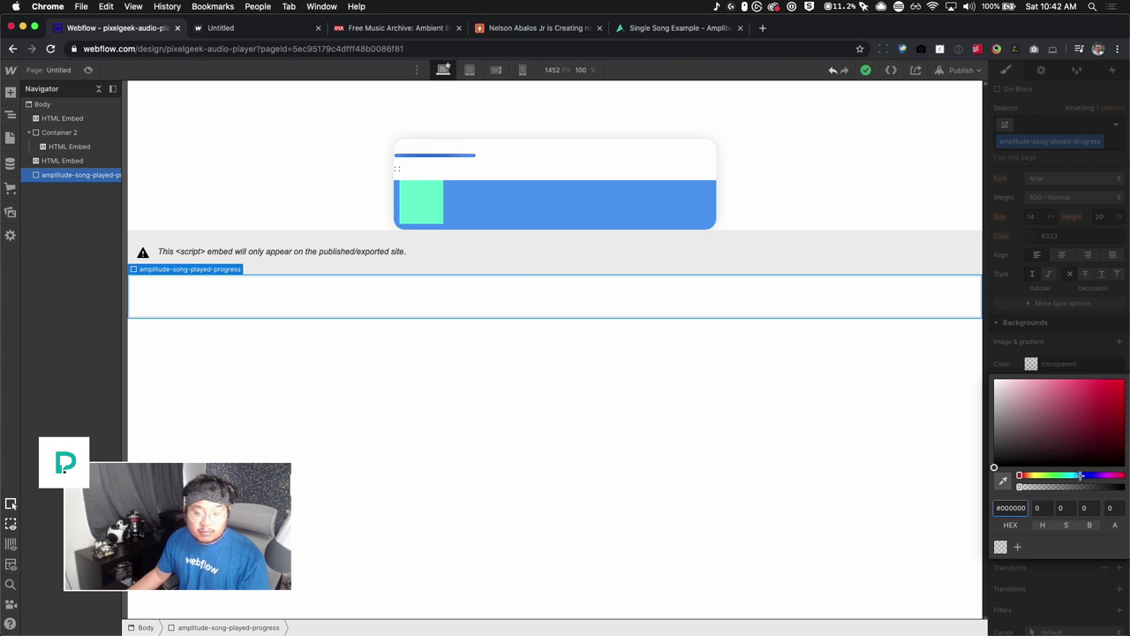
left_click(1072, 475)
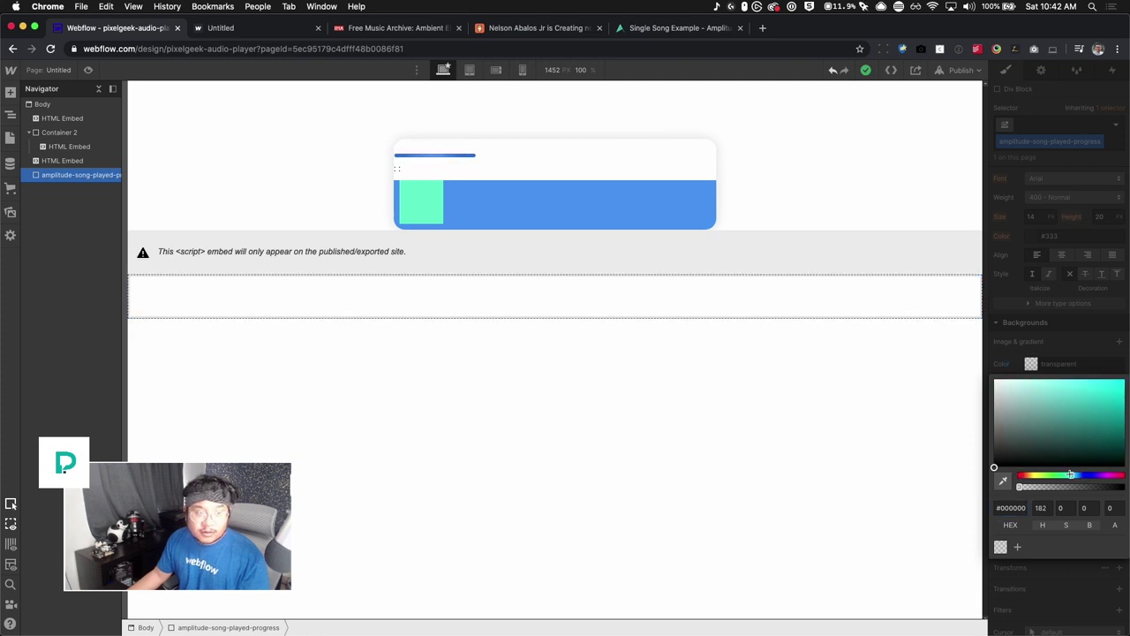
left_click(1066, 379)
left_click_drag(1078, 410, 1123, 422)
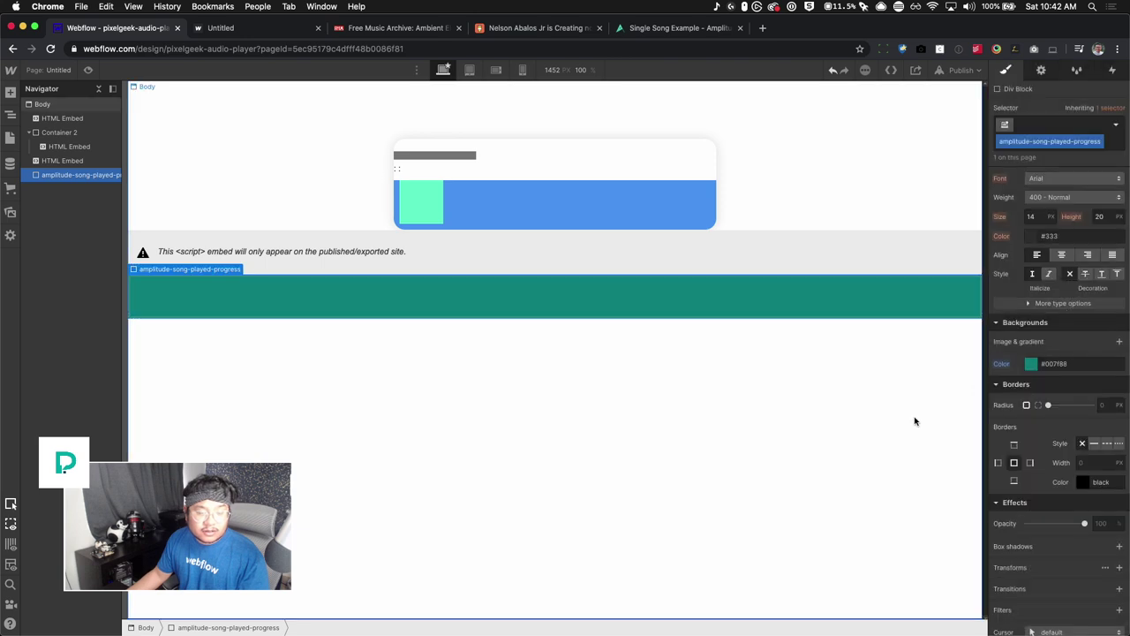
Publish the site with the coloured progress class and view the player on the published page.
left_click(961, 70)
left_click(927, 216)
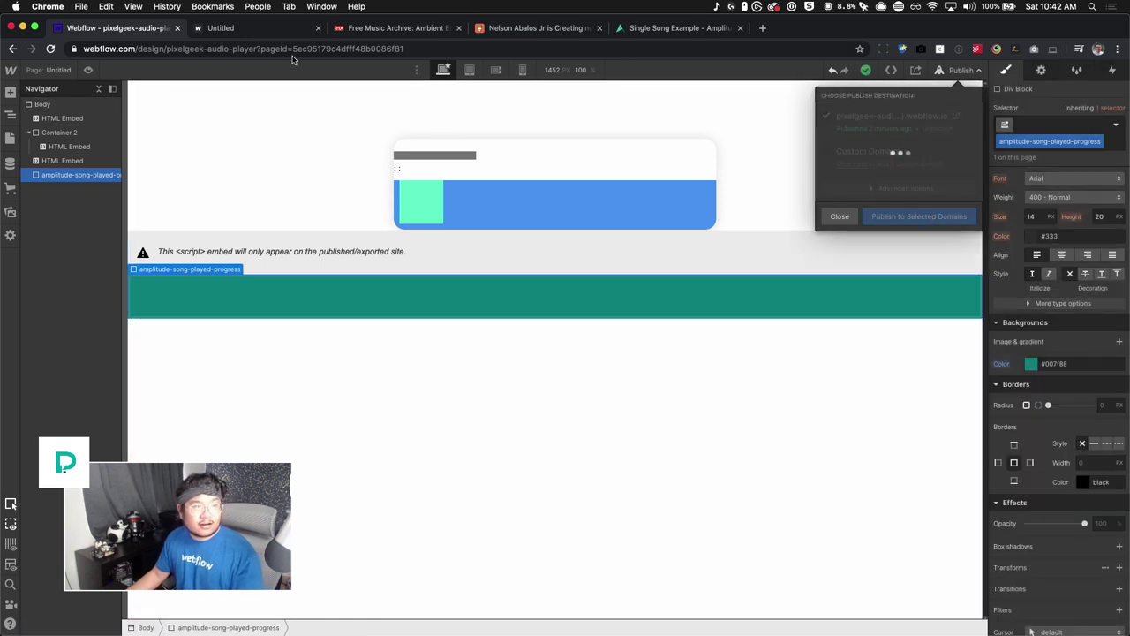
left_click(270, 31)
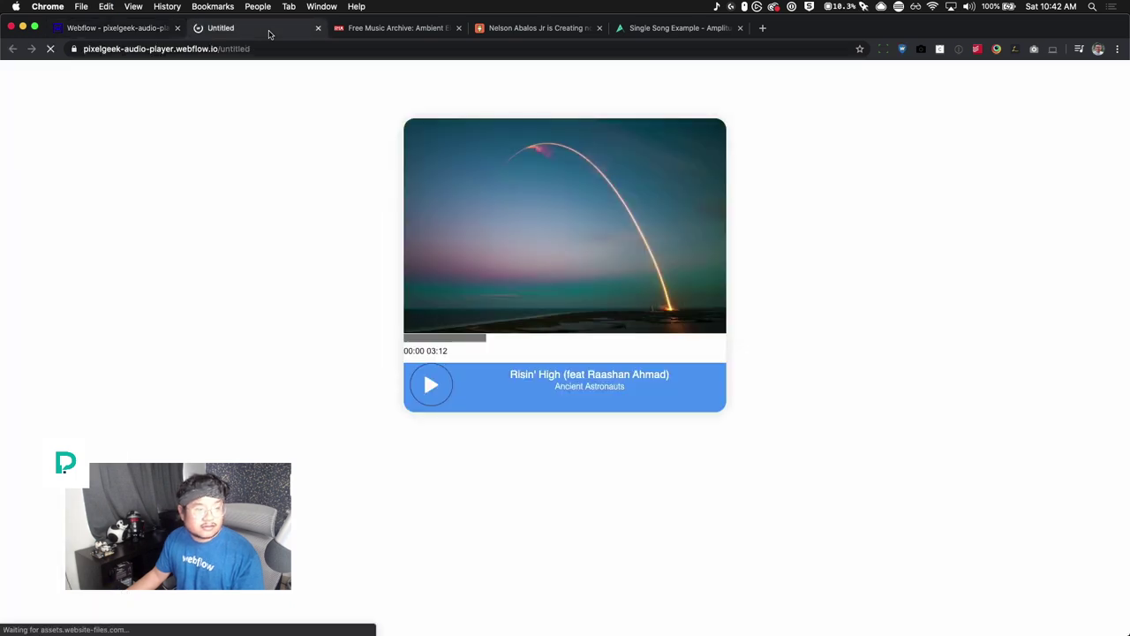
Disable the progress bar's background-color rule in DevTools and test playing and pausing the song on the published page.
right_click(457, 342)
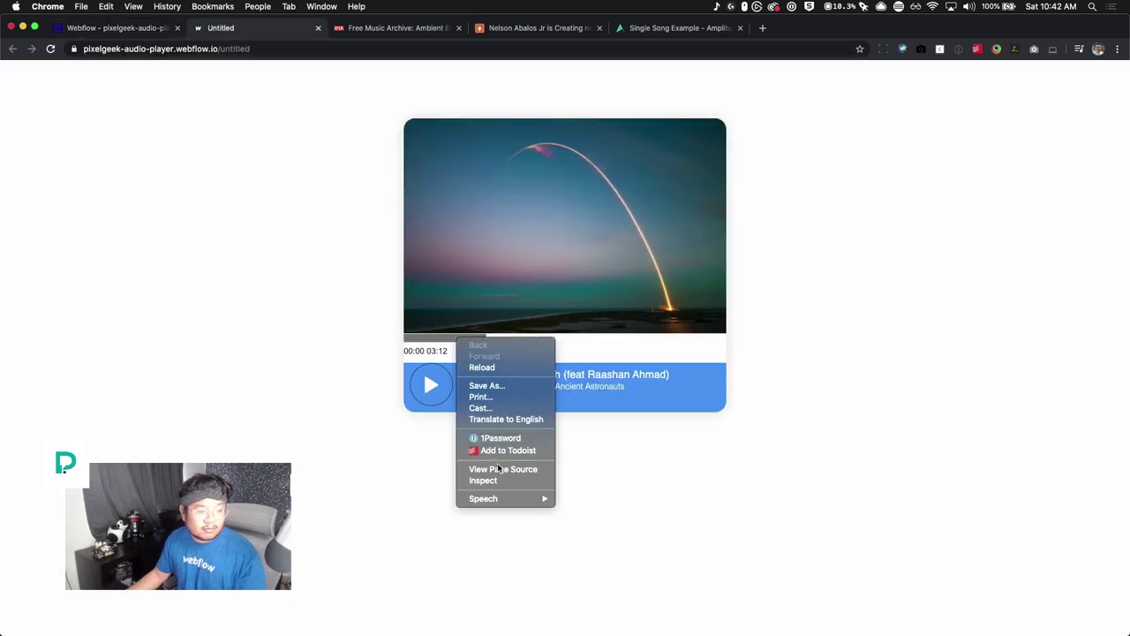
left_click(505, 483)
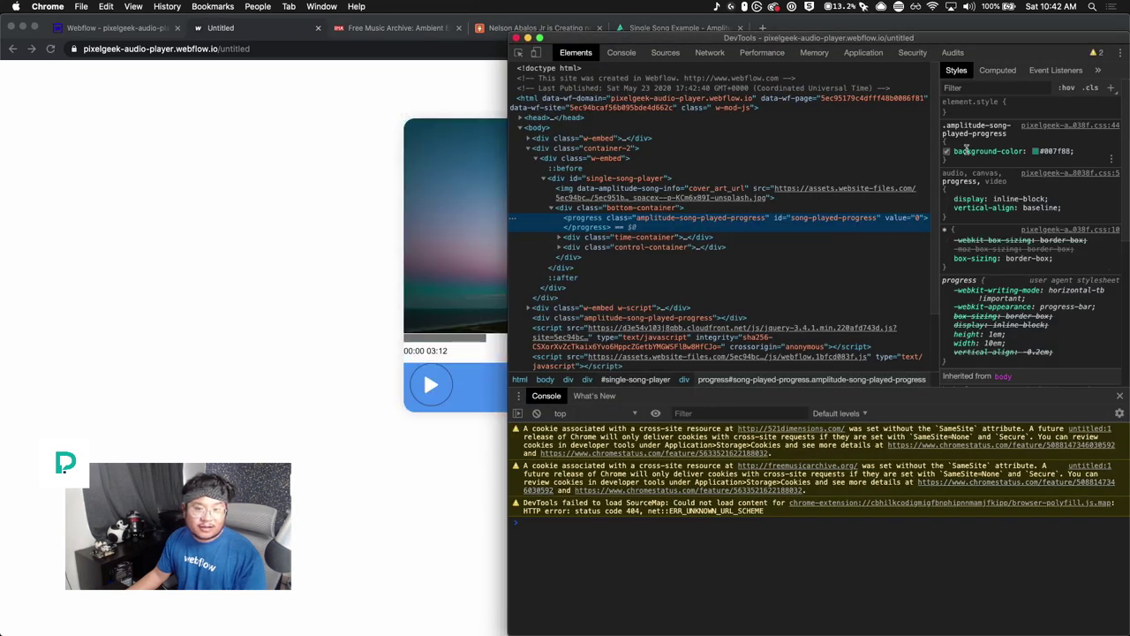
left_click(948, 152)
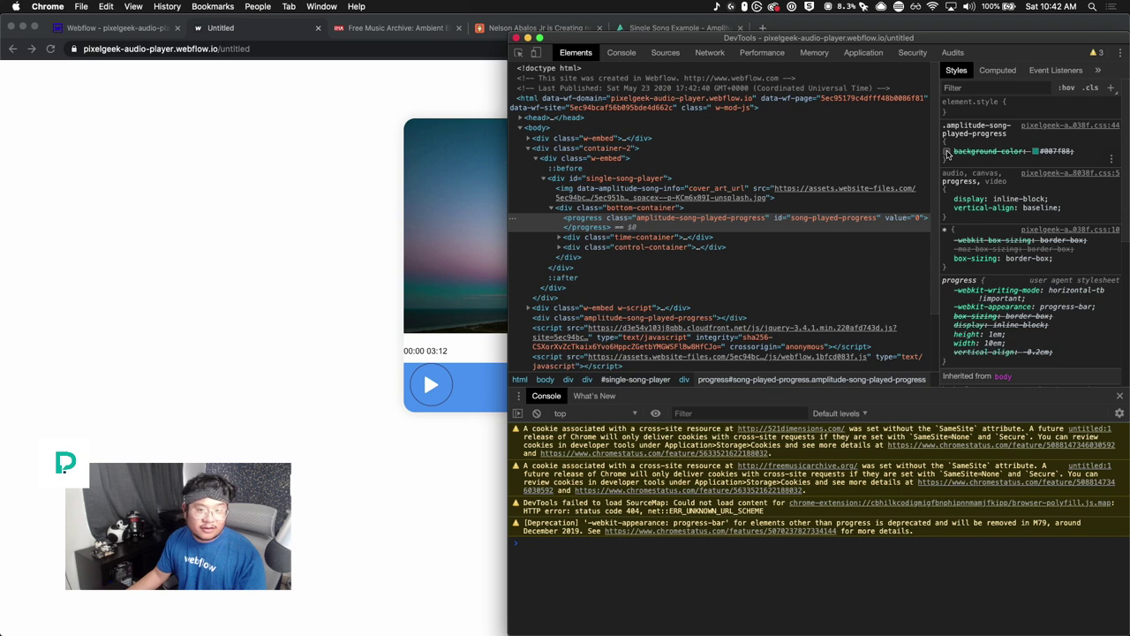
key("super+alt+i")
left_click(432, 387)
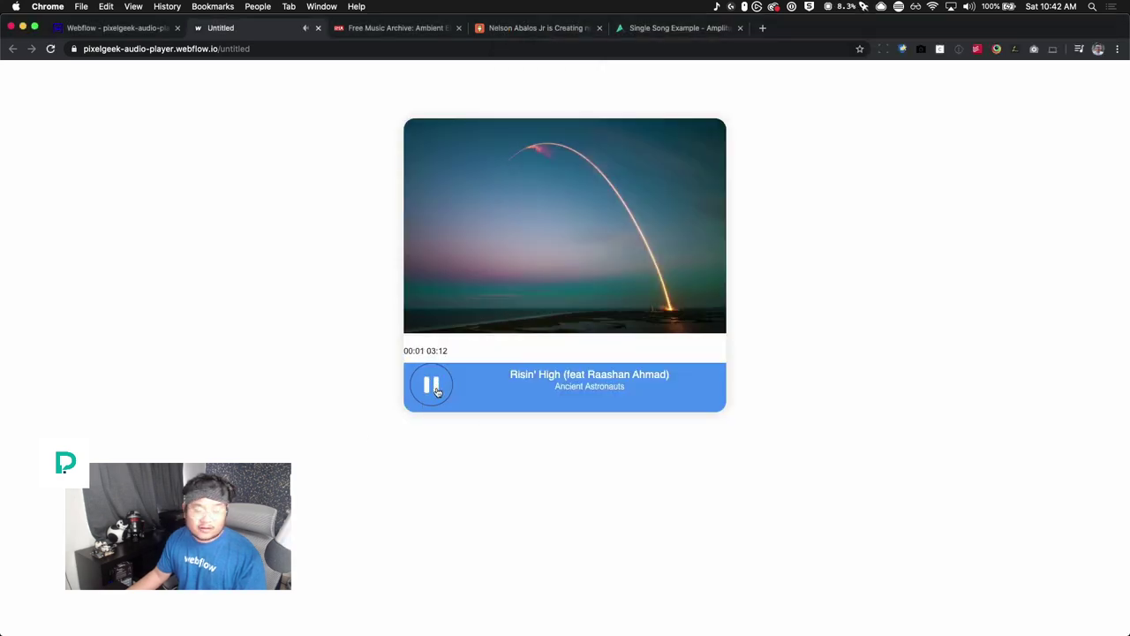
left_click(436, 391)
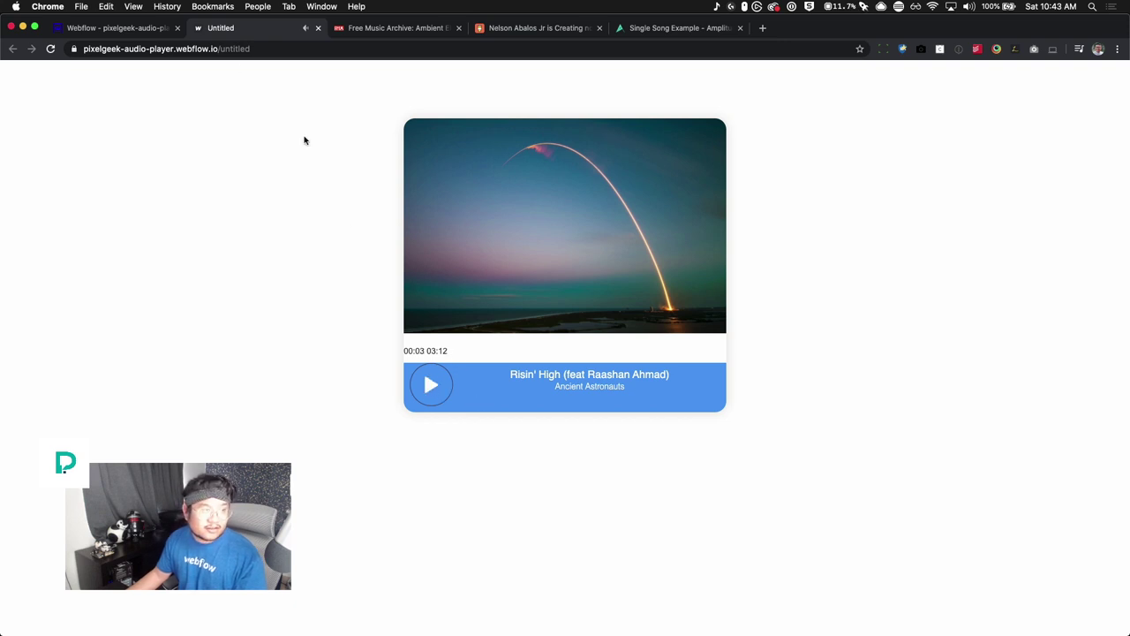
Remove the amplitude-song-played-progress class from the Webflow div block and delete the class from the project's styles.
left_click(148, 30)
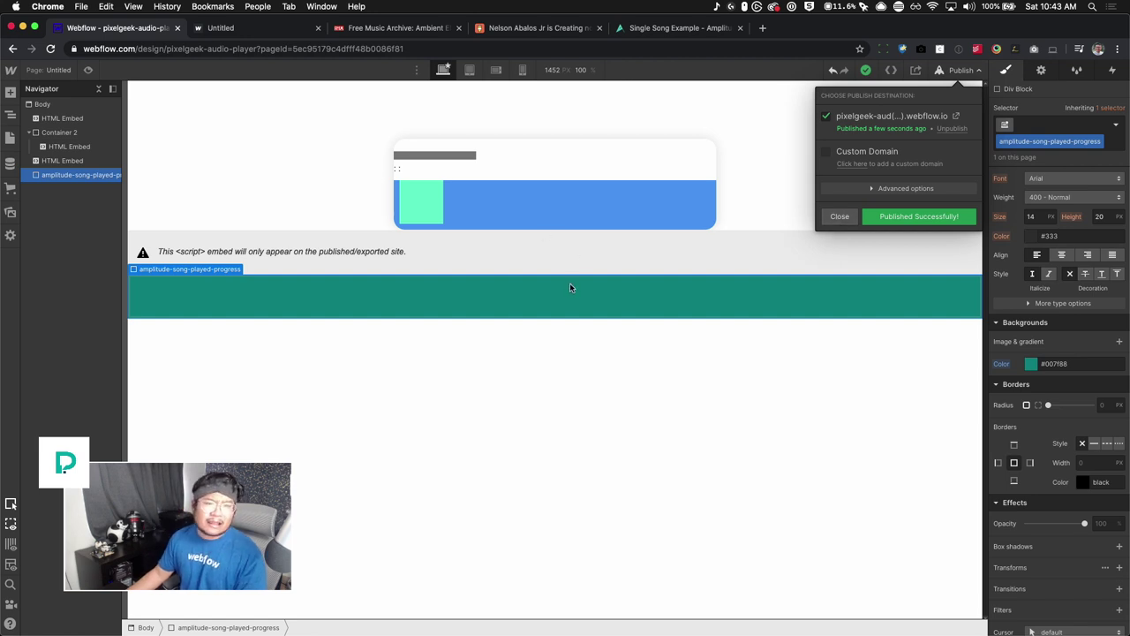
left_click(799, 303)
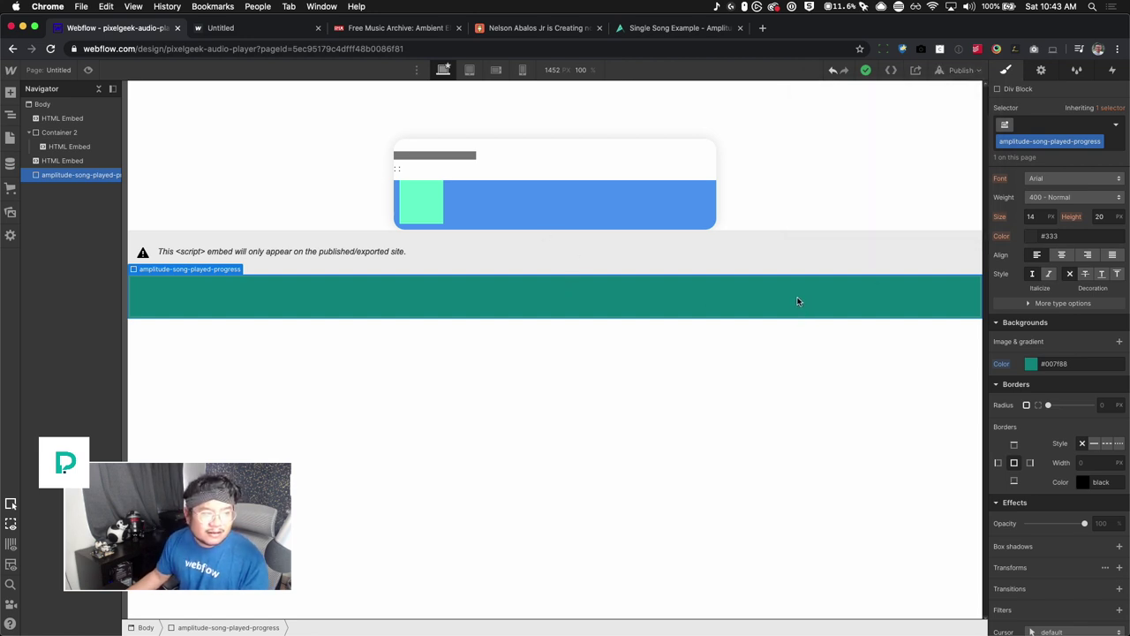
left_click(1099, 150)
left_click(1073, 189)
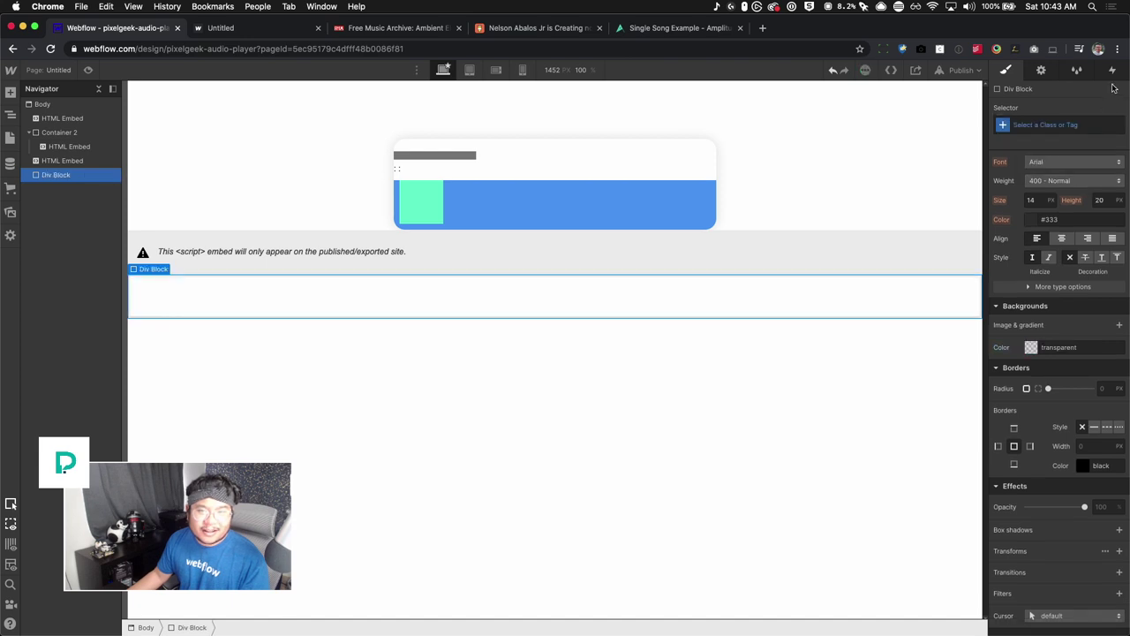
left_click(1078, 70)
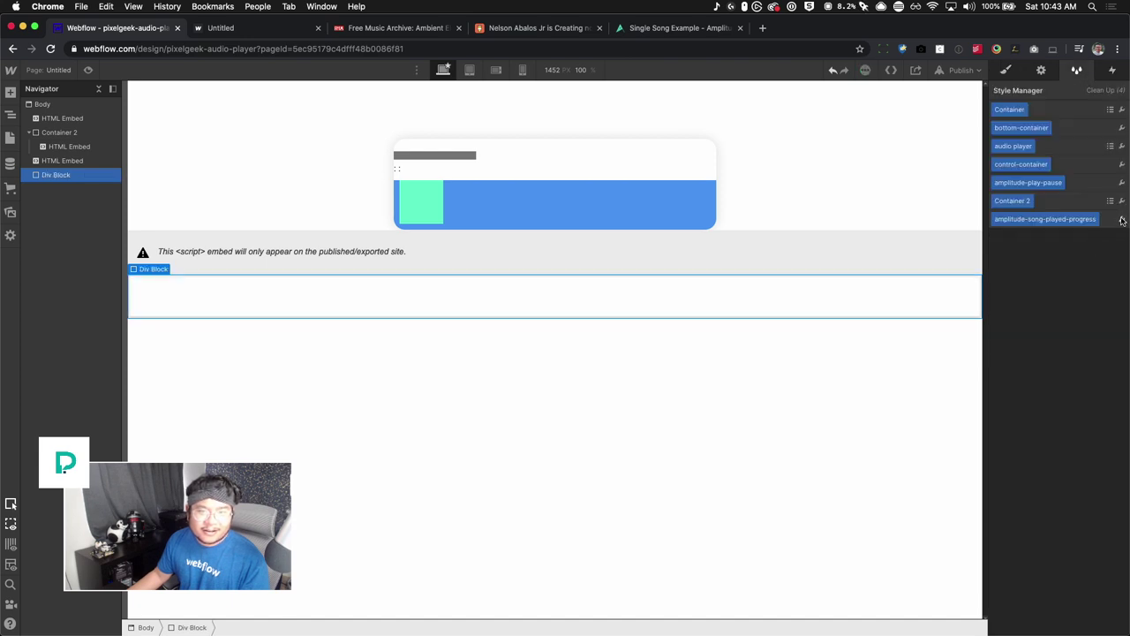
left_click(1123, 222)
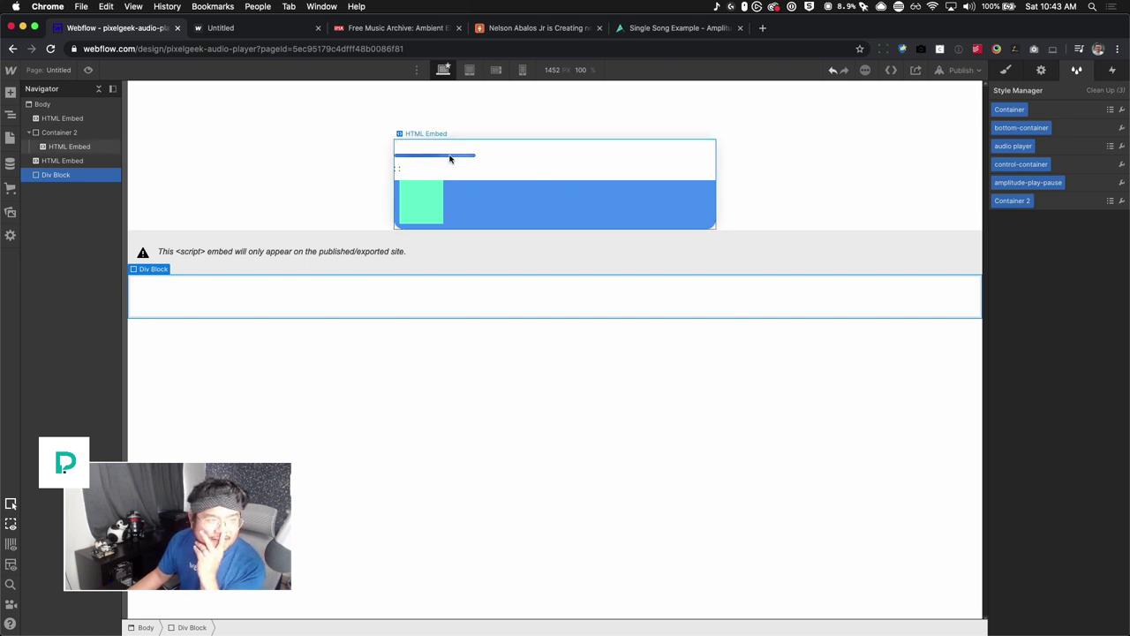
Search the CSS in the first HTML embed for progress styles and read through its rules, then close the code editor.
left_click(53, 119)
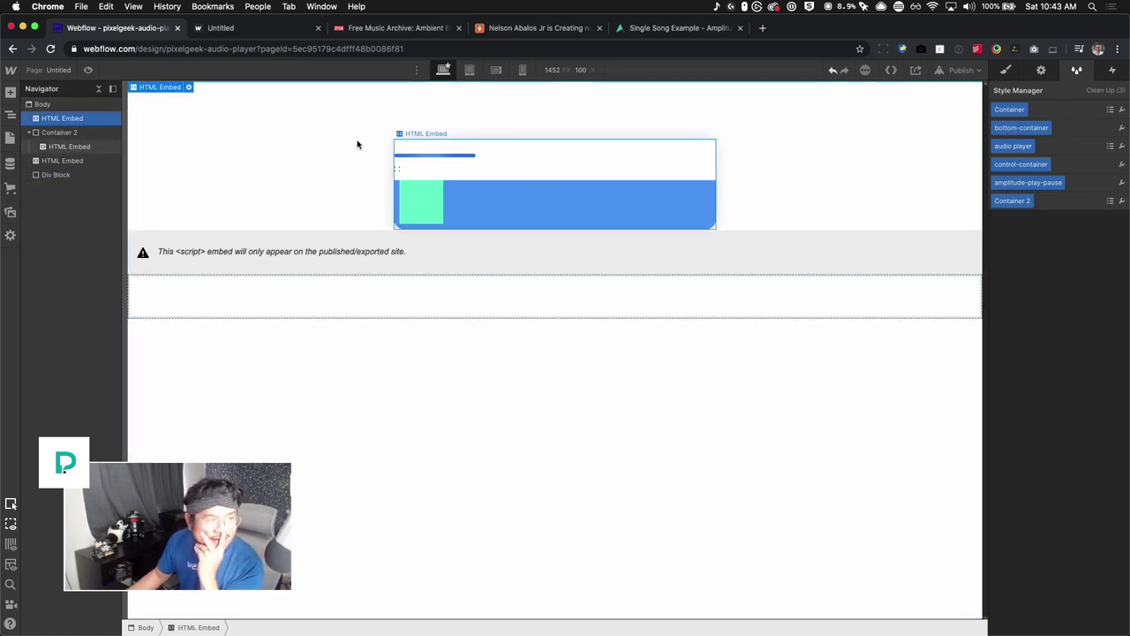
left_click(189, 89)
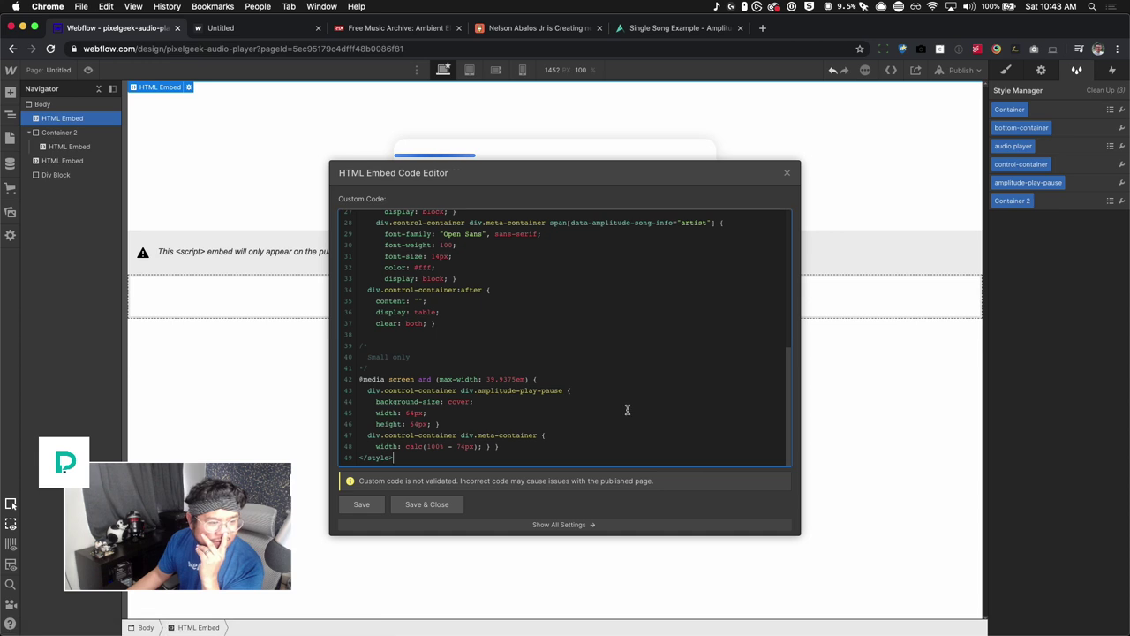
scroll(627, 408, "up", 1)
left_click(555, 279)
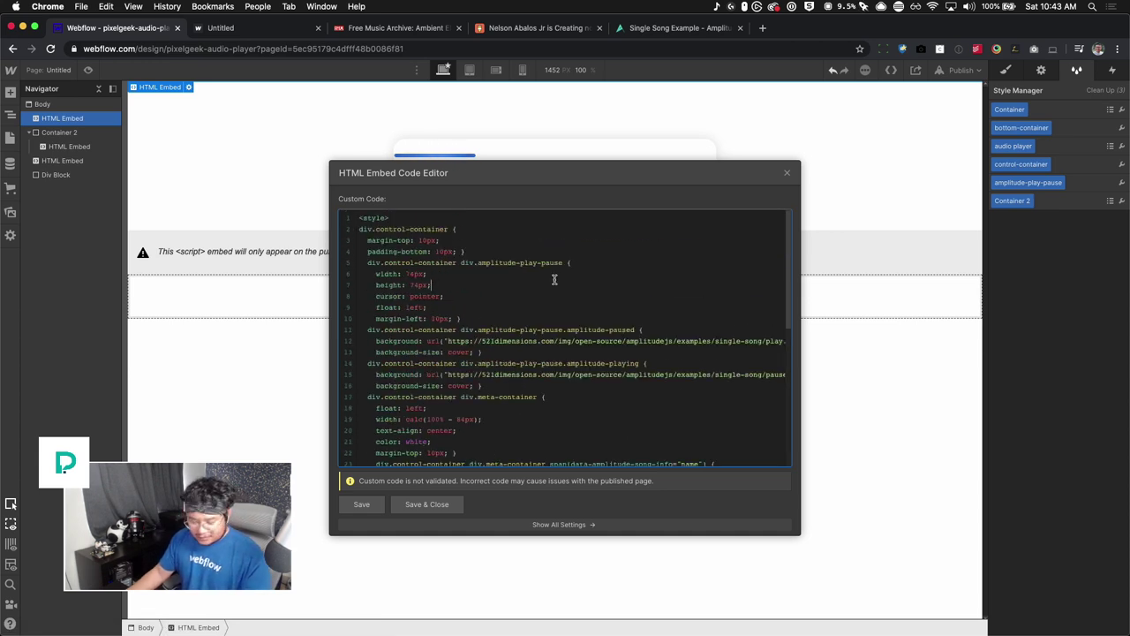
key("super+f")
type("progress")
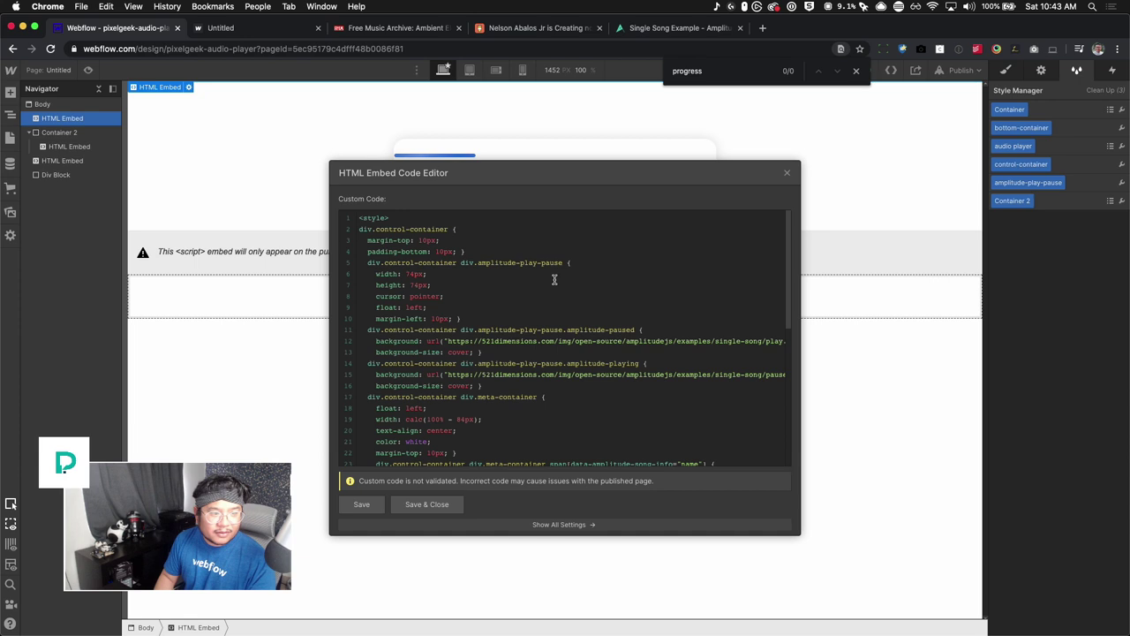
key("super+a")
key("BackSpace")
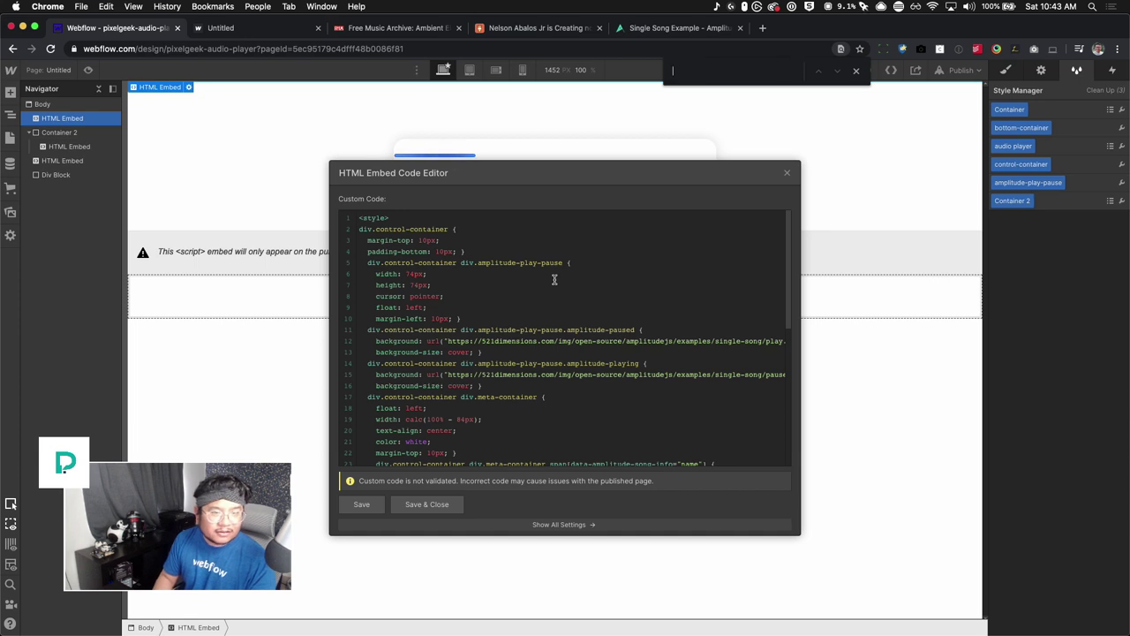
scroll(597, 386, "down", 5)
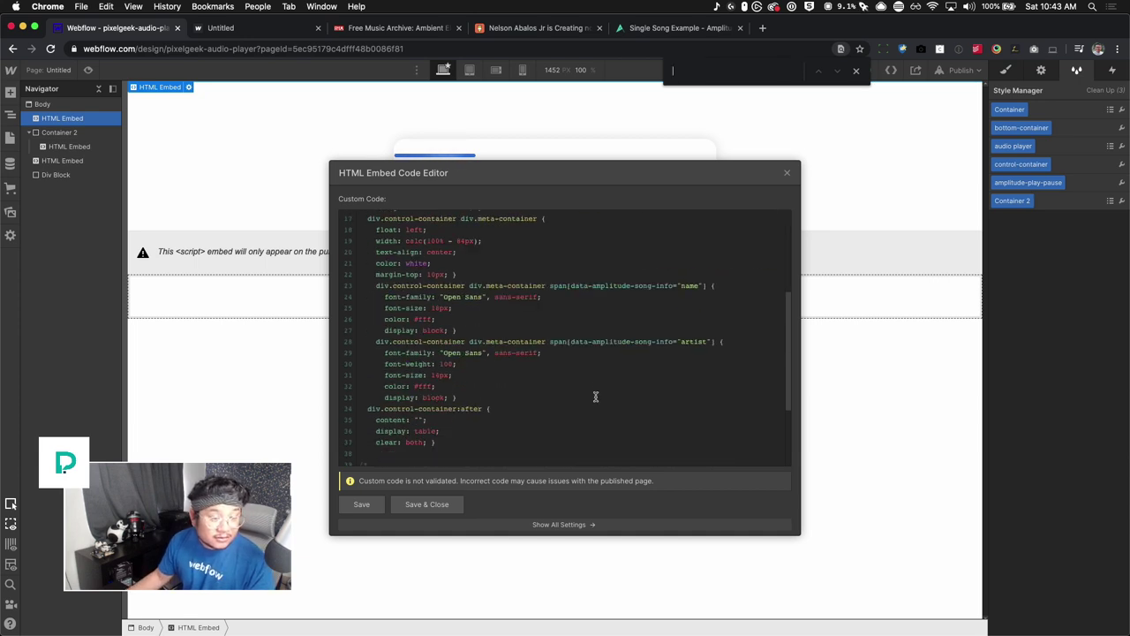
scroll(589, 405, "up", 3)
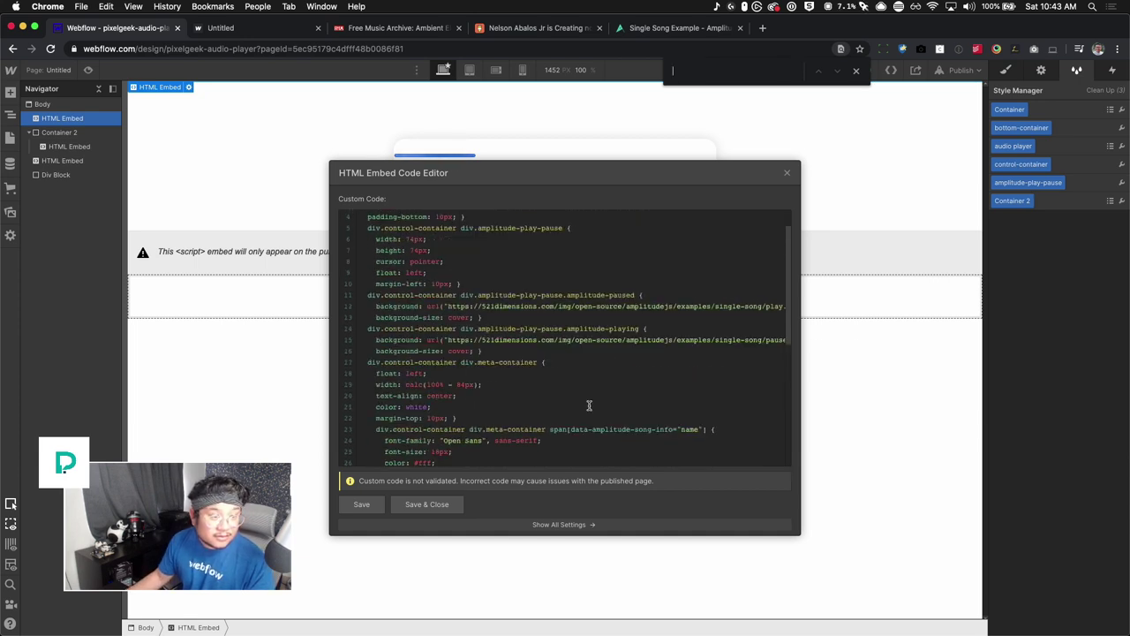
scroll(588, 406, "down", 6)
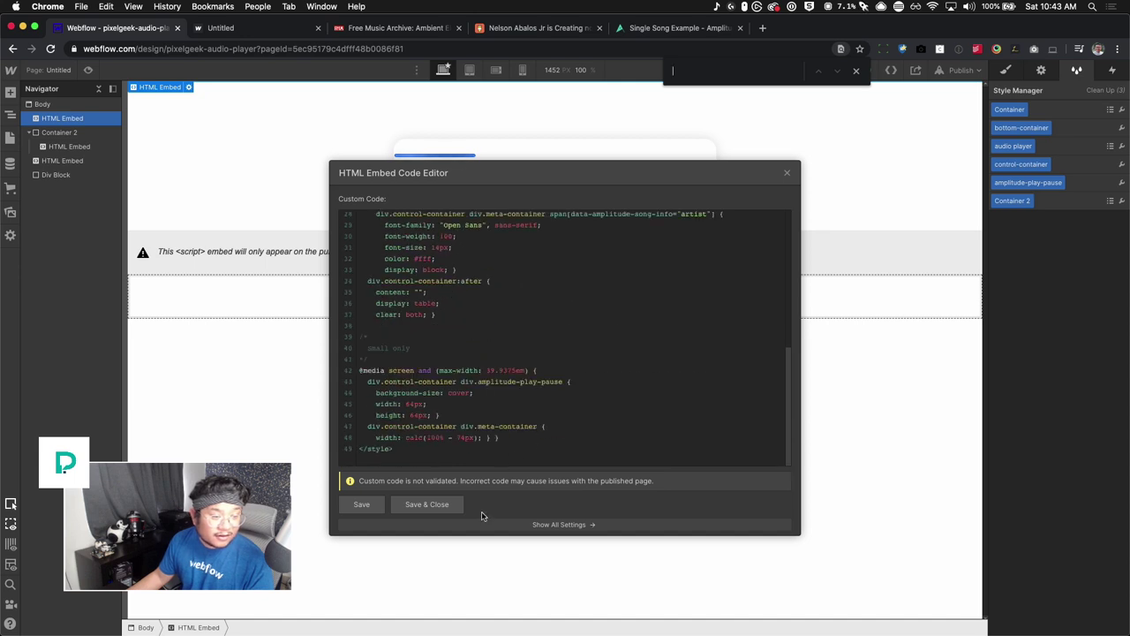
left_click(787, 172)
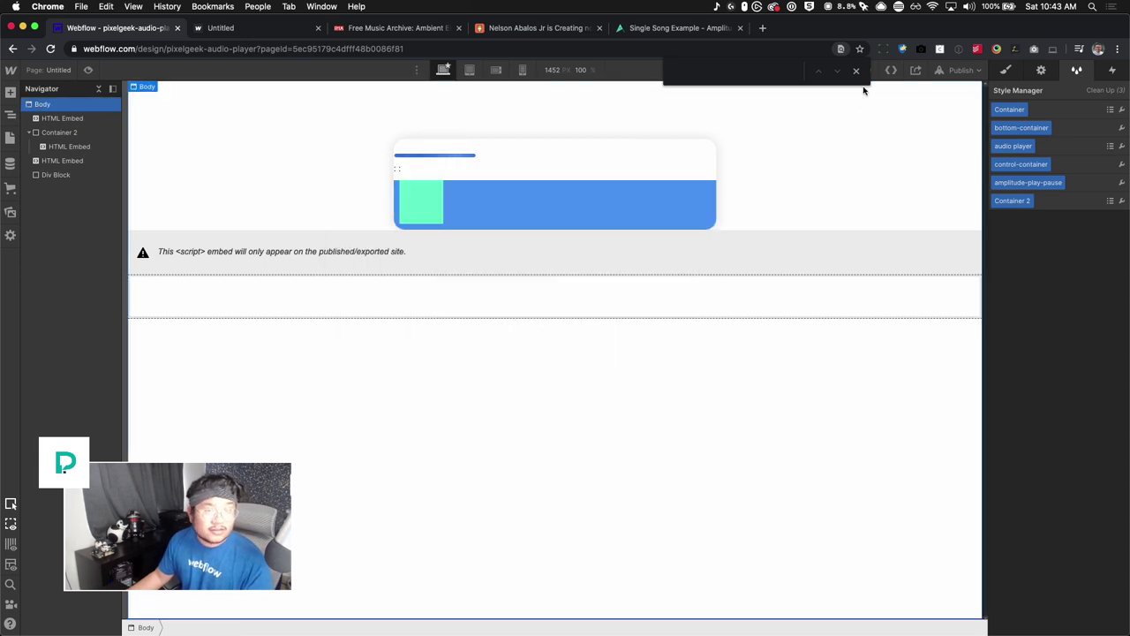
Open the published page from Webflow to get its address, post it in the YouTube live chat and close the chat window.
left_click(960, 69)
left_click(840, 114)
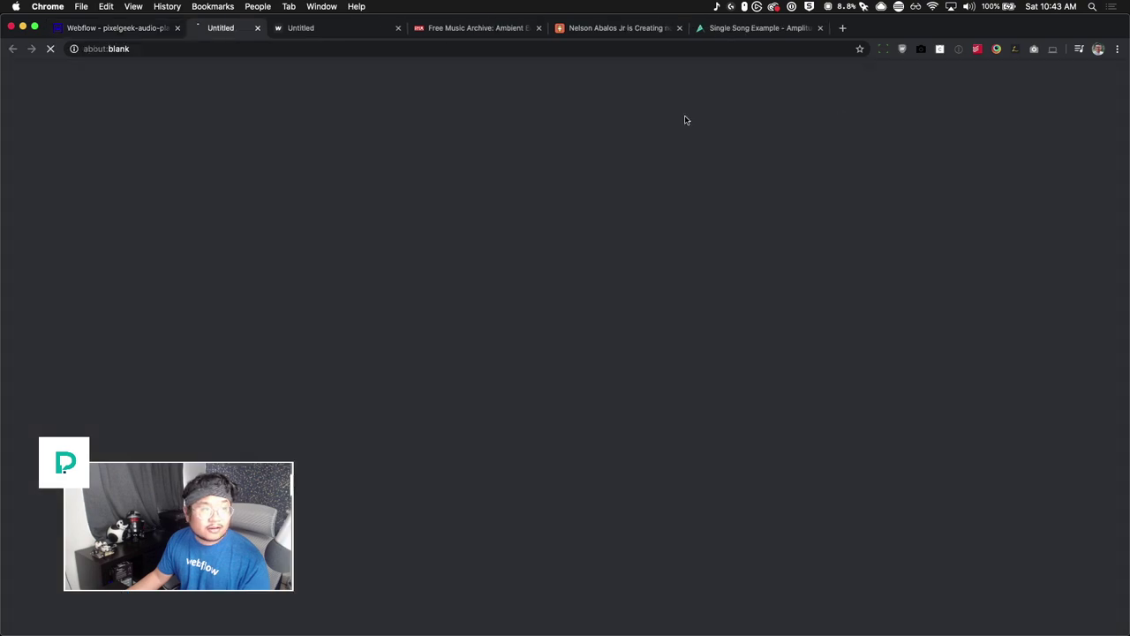
key("super+w")
key("ctrl+Up")
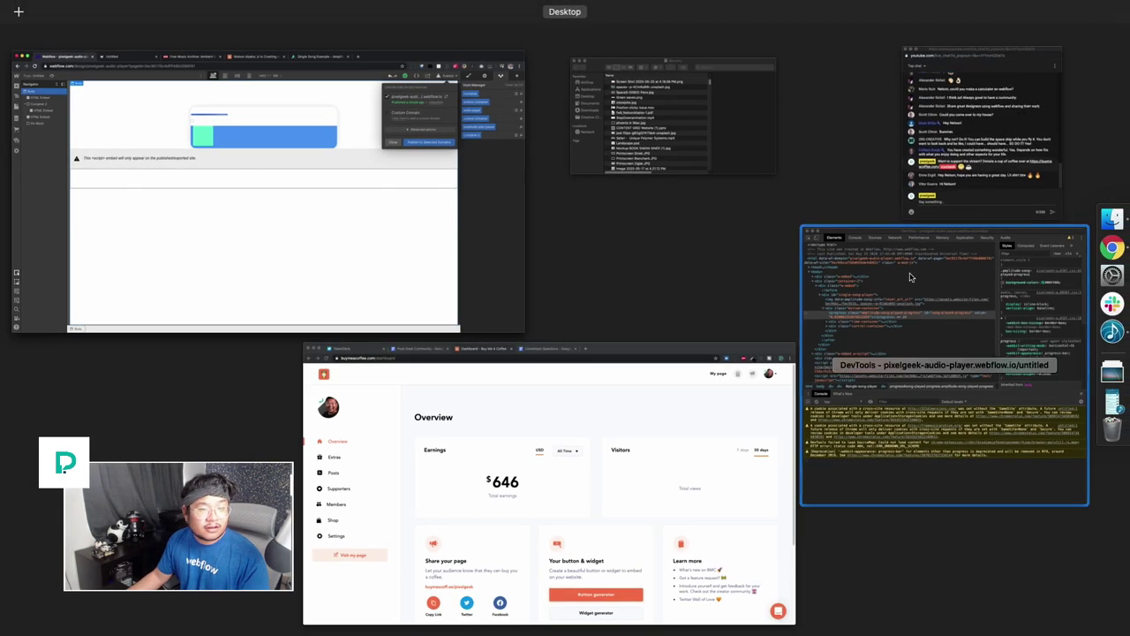
left_click(980, 132)
type("https://pixelgeek-audio-player.webflow.io/untitled")
key("Return")
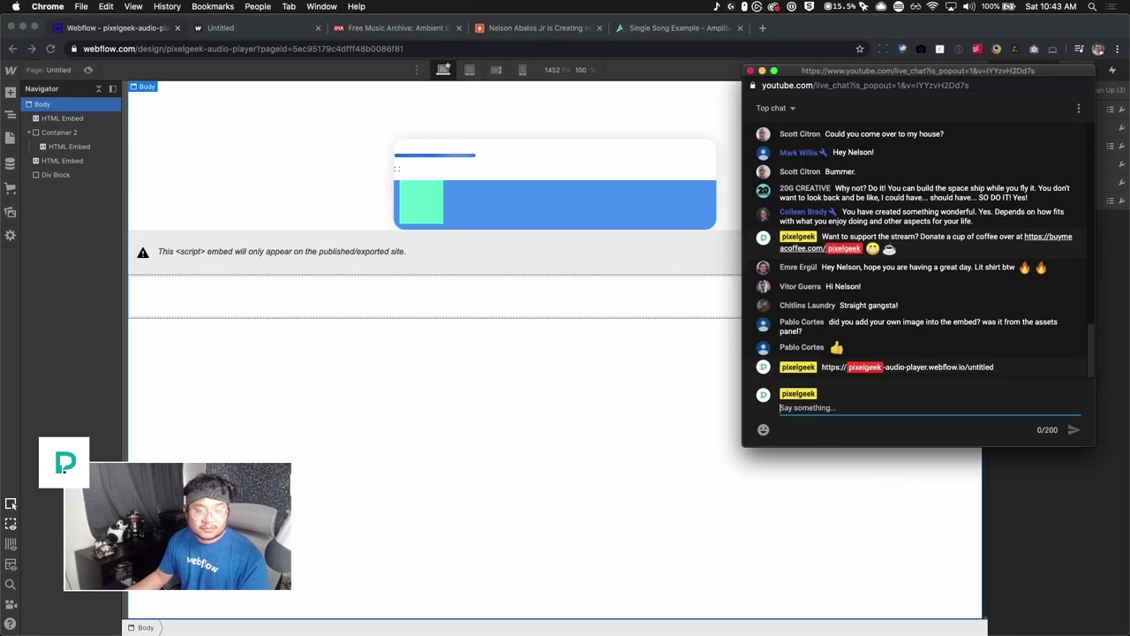
key("super+w")
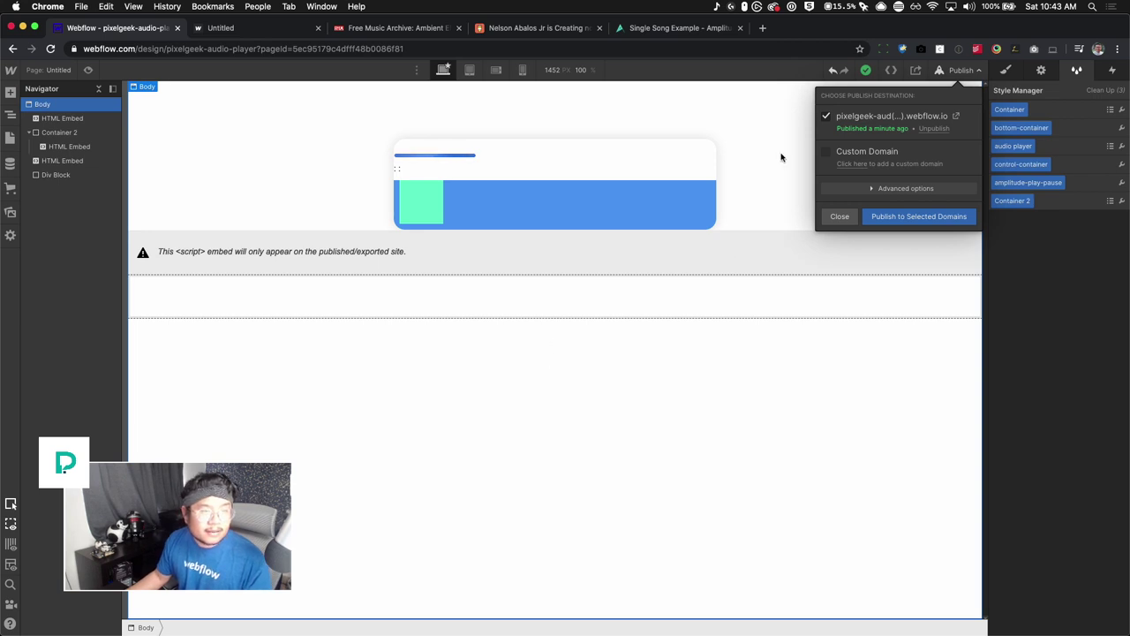
Check the published player, republish the site to the selected webflow.io domain and reload the published page.
left_click(455, 174)
left_click(455, 174)
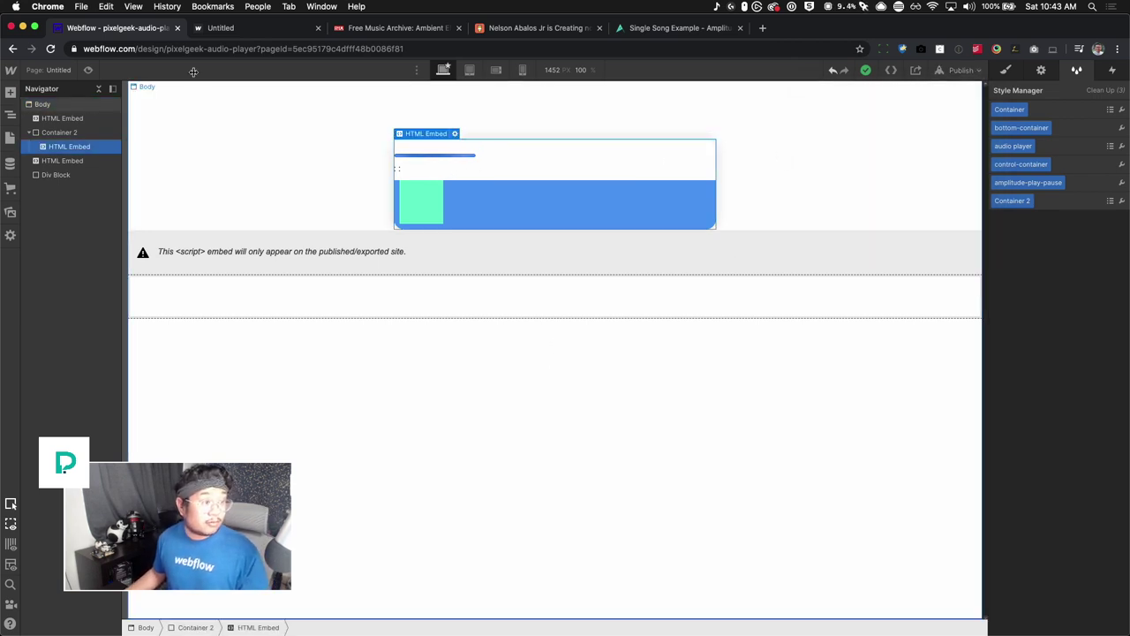
left_click(287, 29)
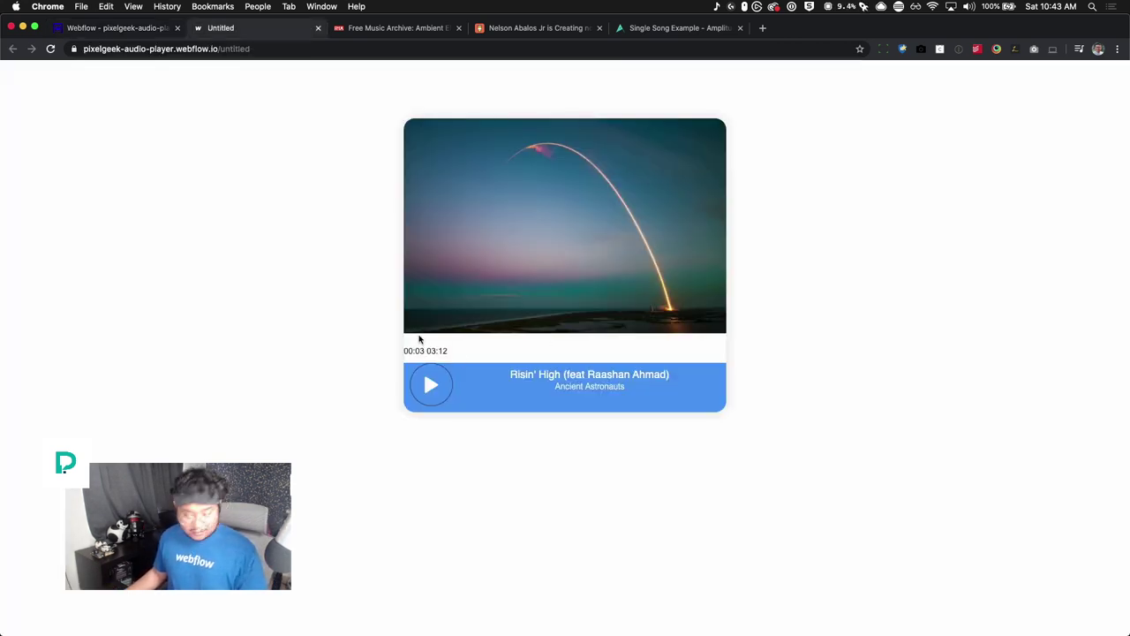
key("super+r")
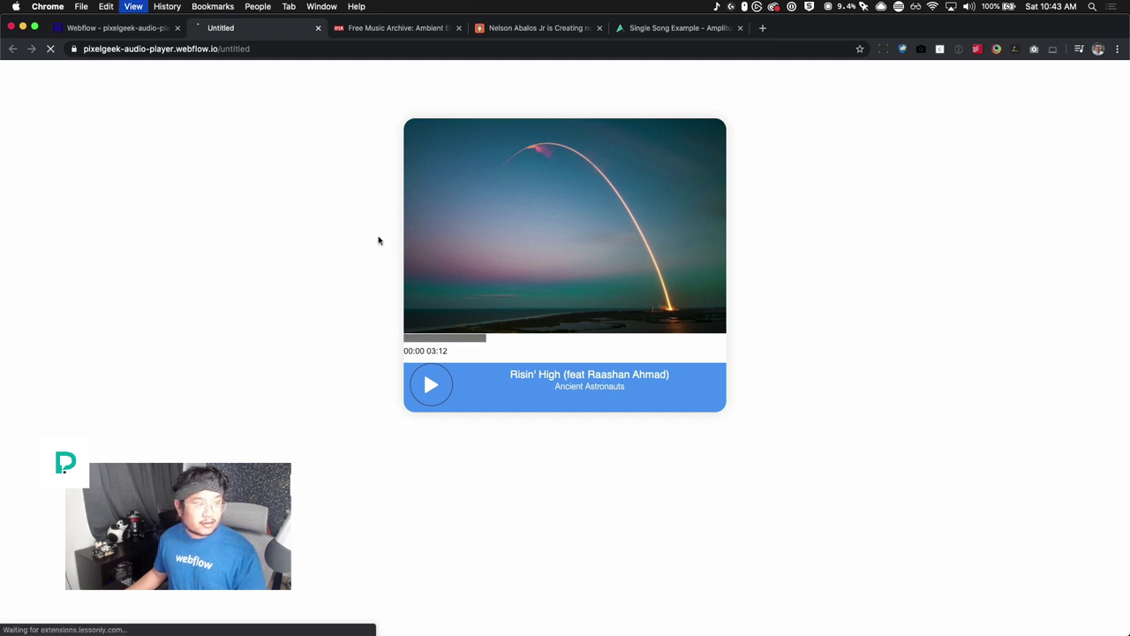
left_click(167, 27)
left_click(961, 69)
left_click(920, 219)
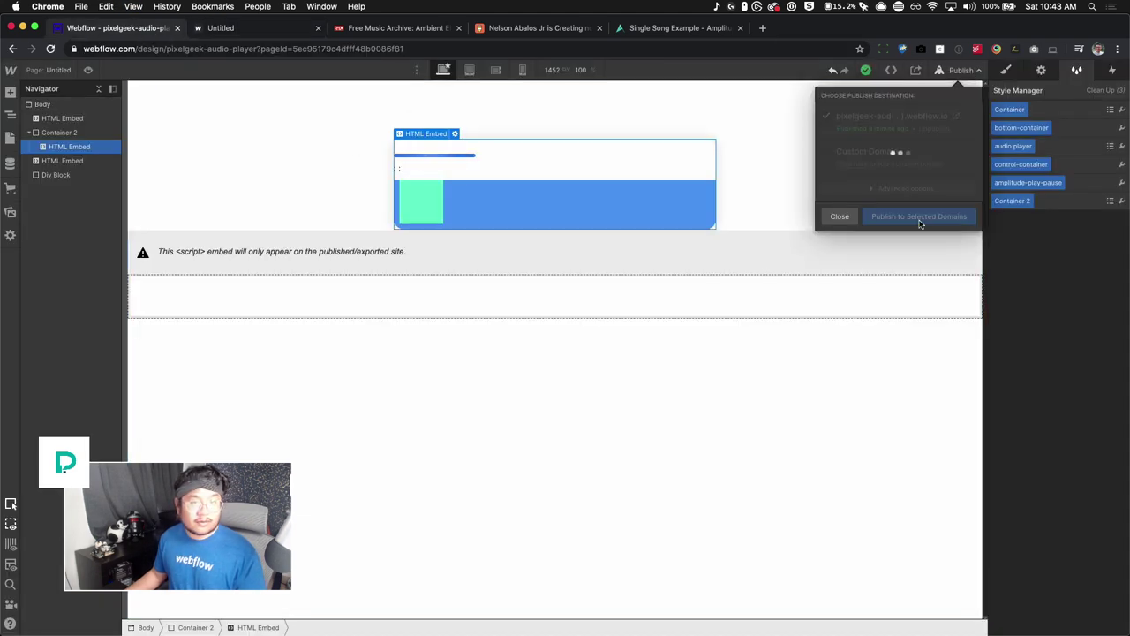
left_click(247, 28)
key("super+r")
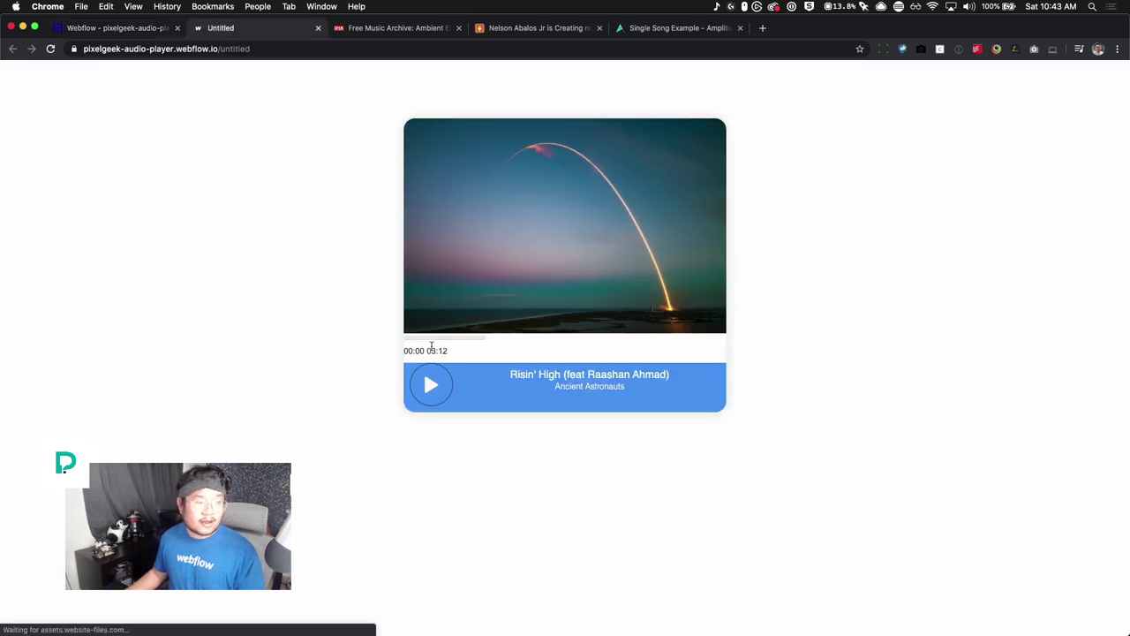
Inspect the player's progress element in DevTools and read through the CSS rules applied to it.
right_click(436, 342)
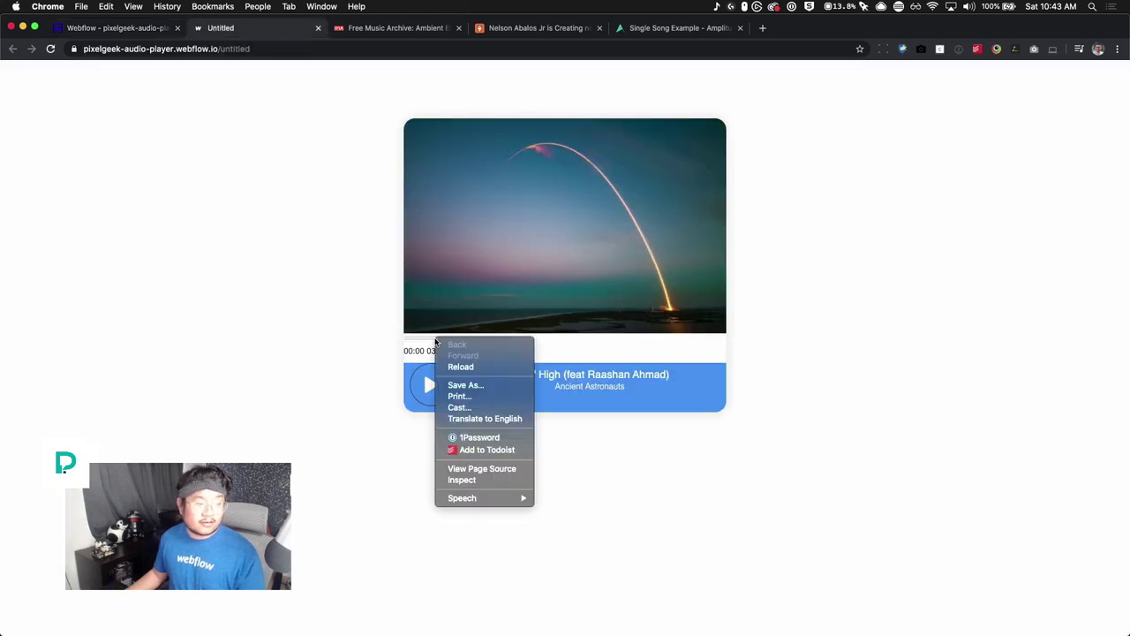
left_click(470, 484)
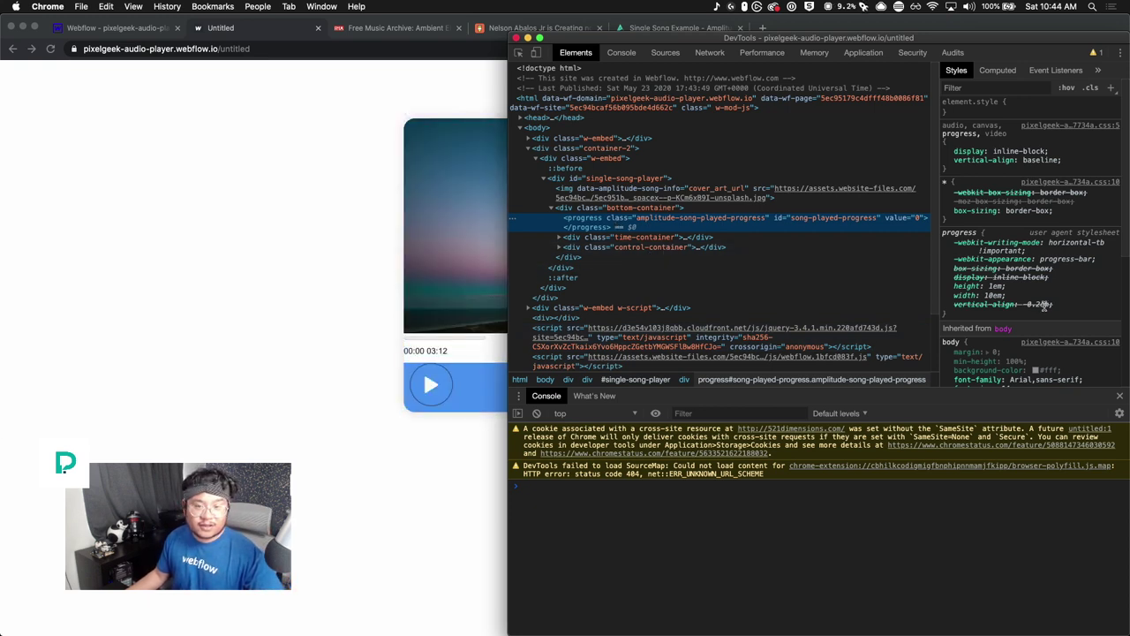
scroll(1044, 305, "down", 2)
scroll(1045, 327, "down", 2)
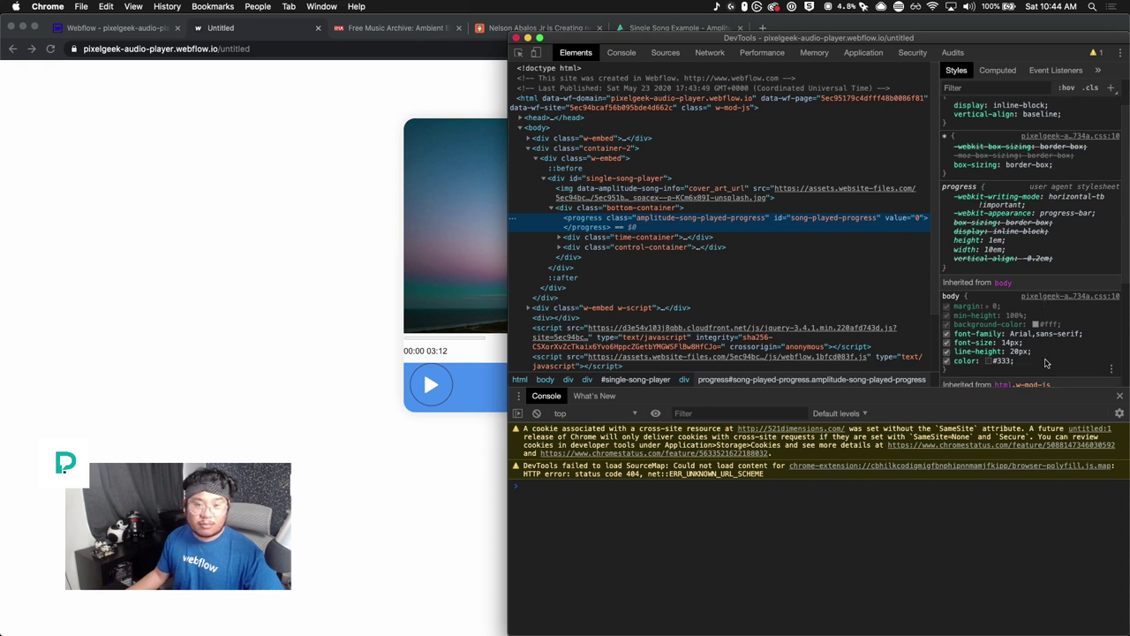
scroll(1046, 363, "up", 3)
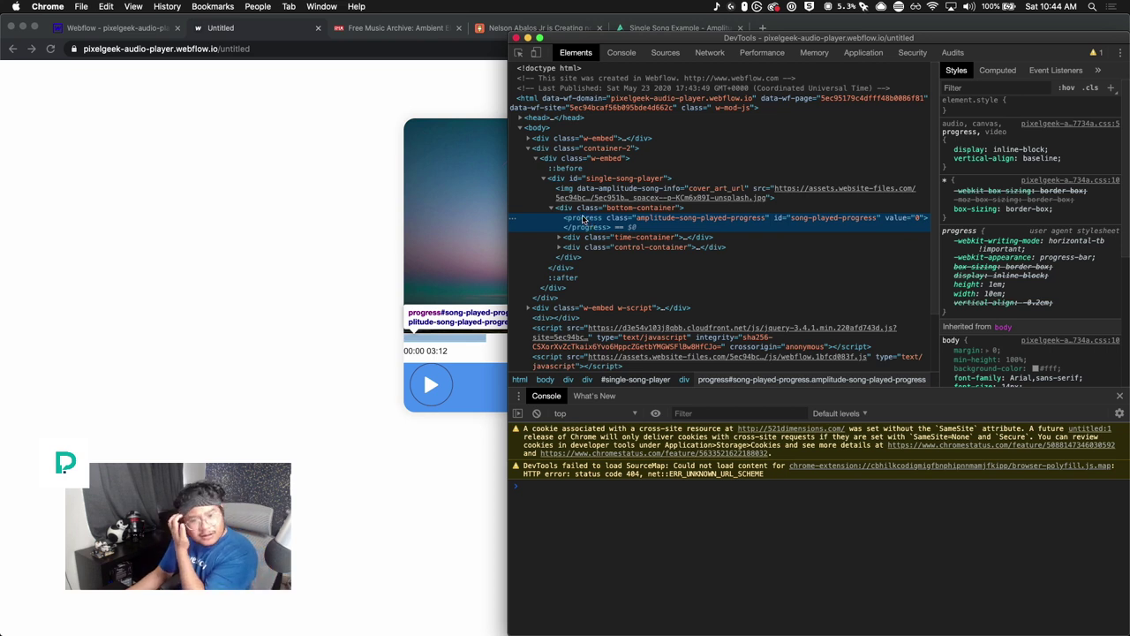
Add an inline background: green declaration to the progress element in DevTools.
left_click(998, 104)
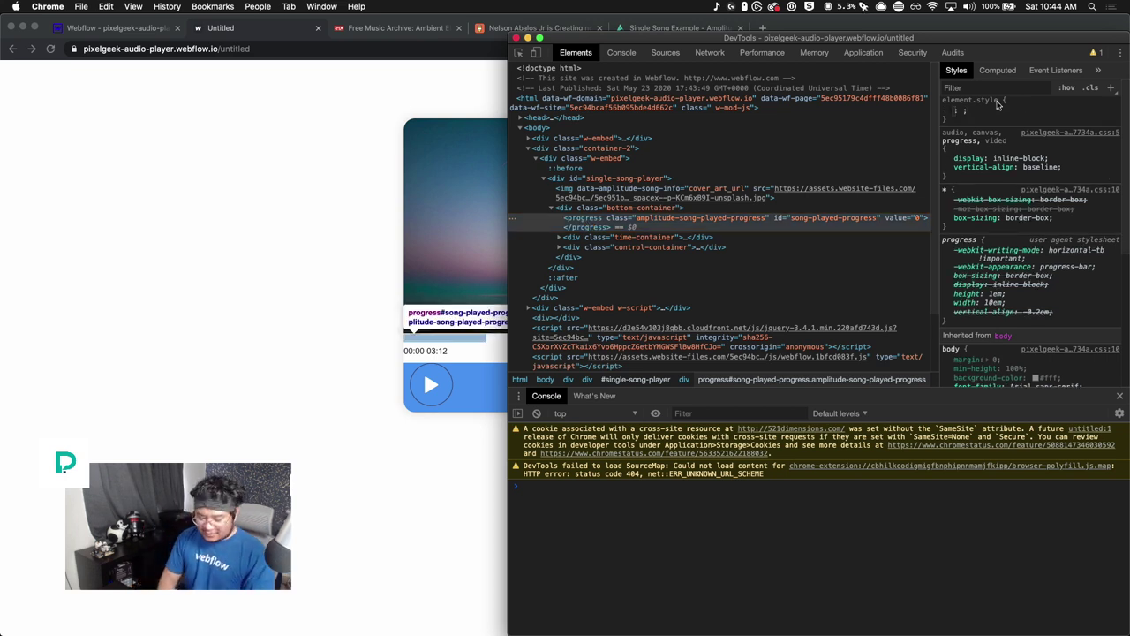
type("background")
key("Tab")
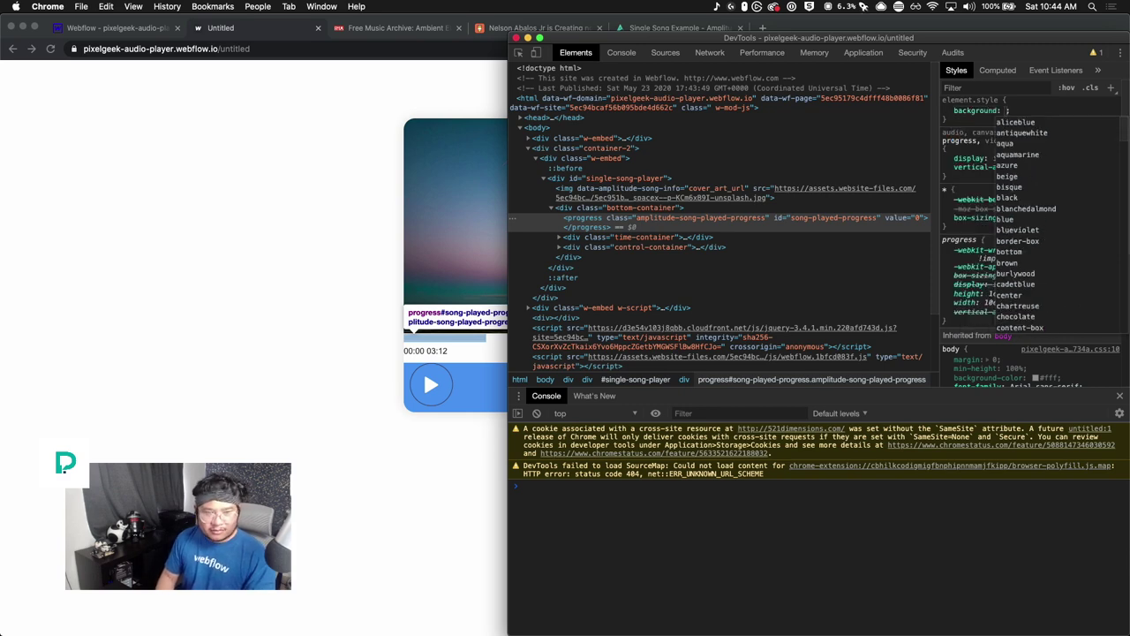
type("gre")
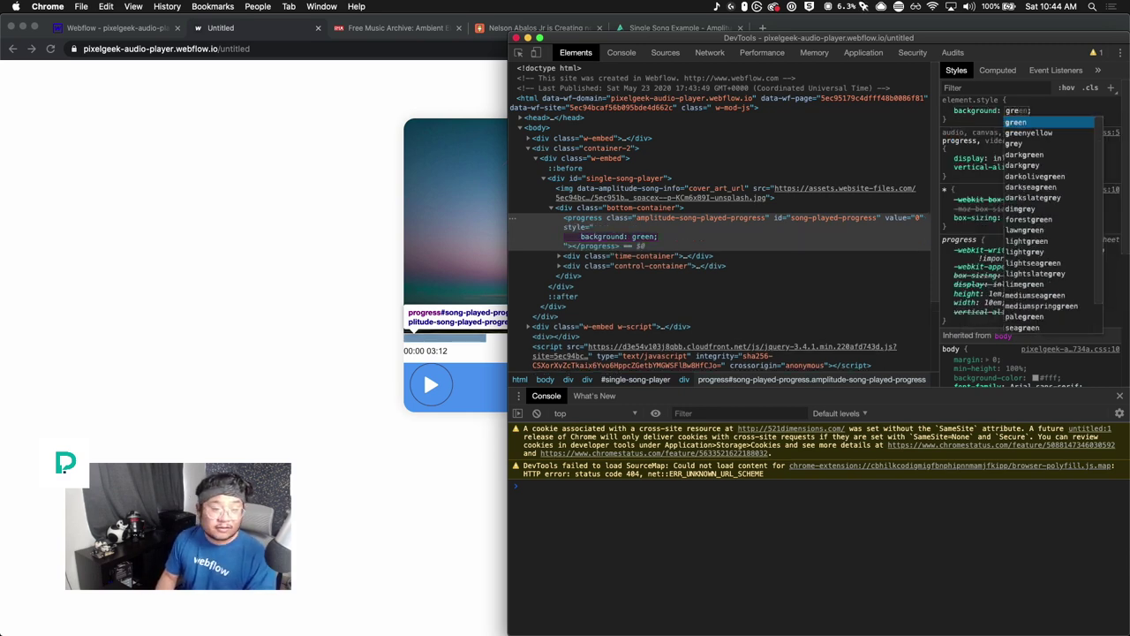
key("Return")
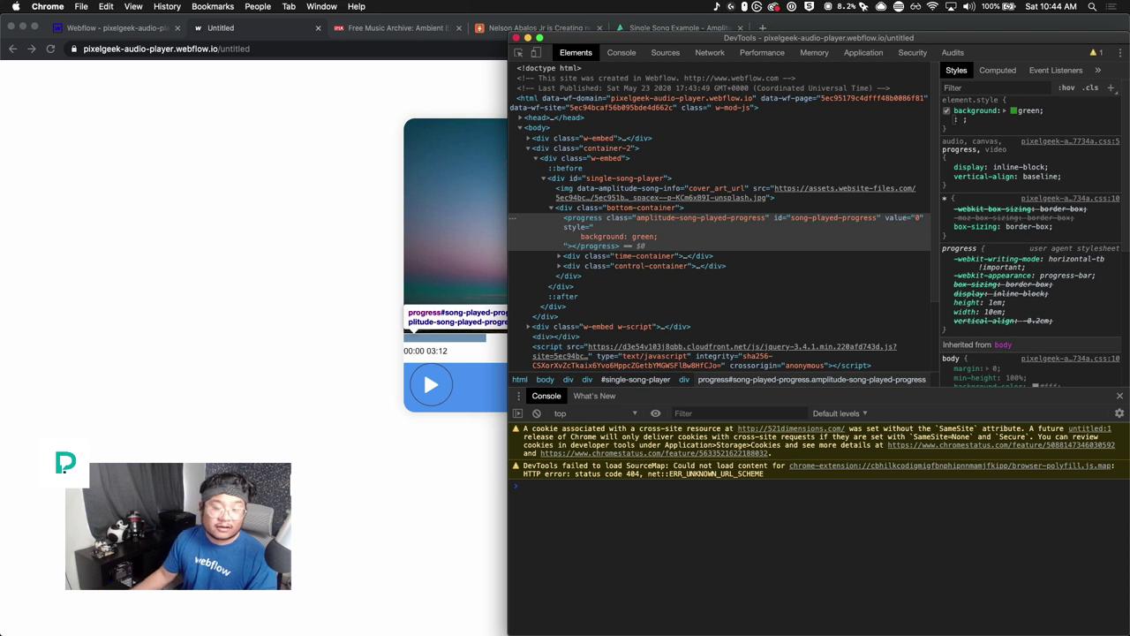
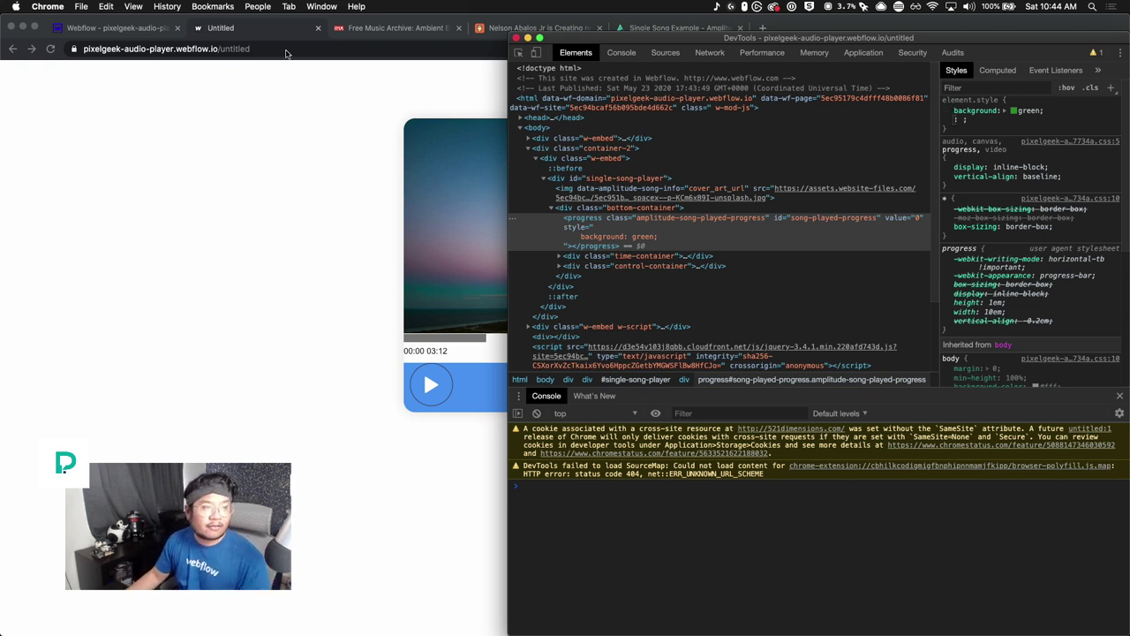
Copy the Launch track's download link on Free Music Archive and examine the song url line in Webflow's script embed.
left_click(398, 29)
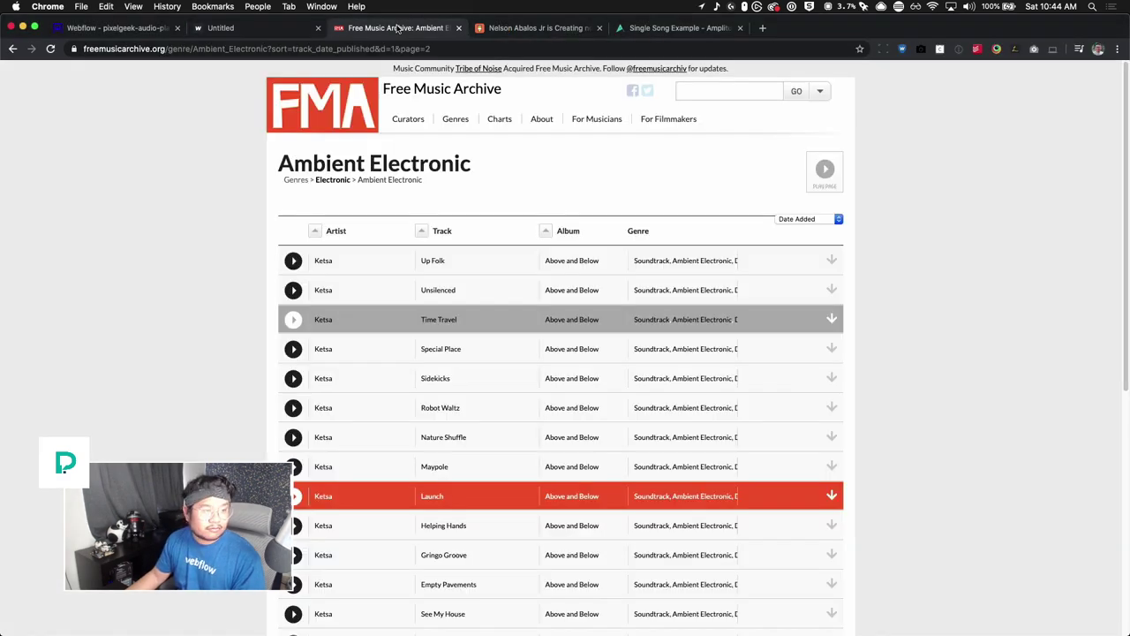
scroll(168, 371, "down", 4)
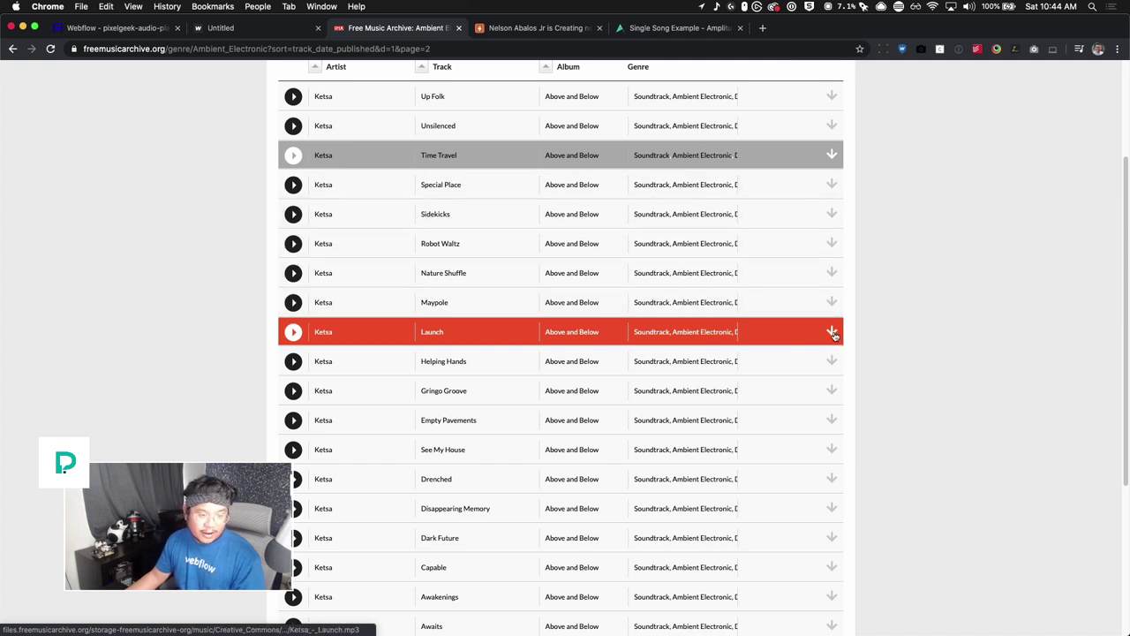
right_click(832, 332)
left_click(902, 401)
left_click(129, 33)
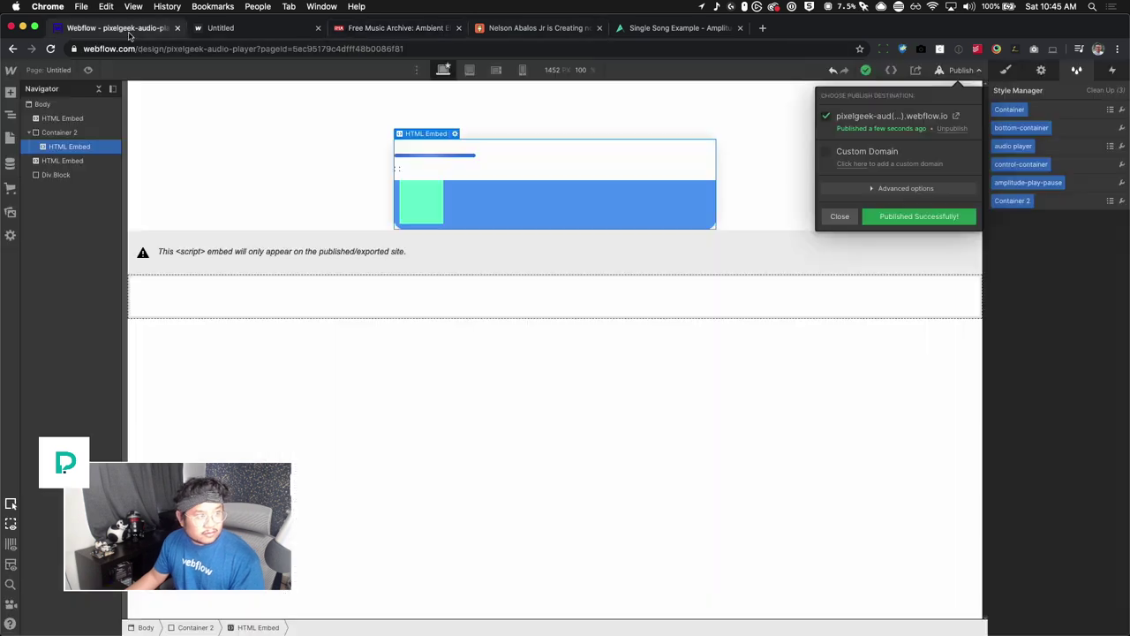
double_click(353, 255)
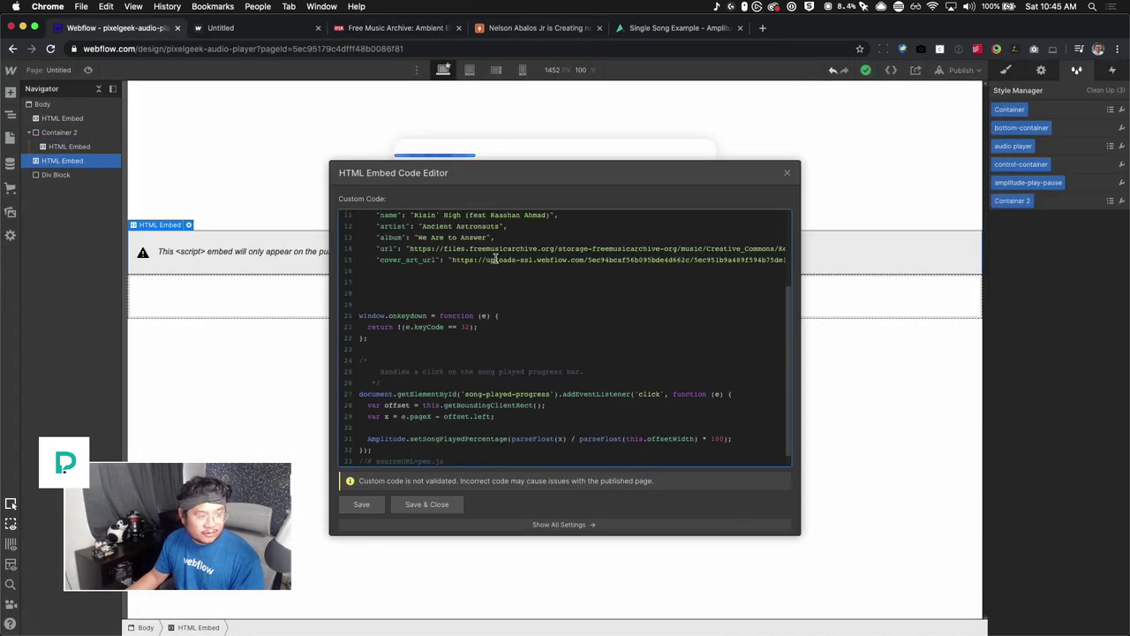
left_click_drag(410, 256, 751, 256)
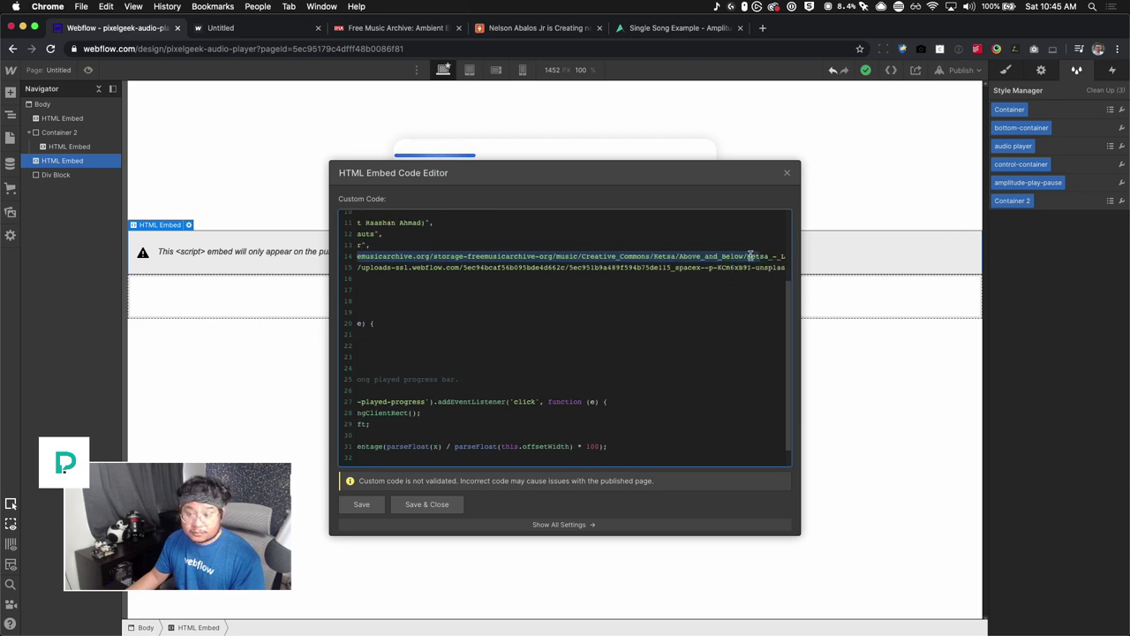
left_click(751, 256)
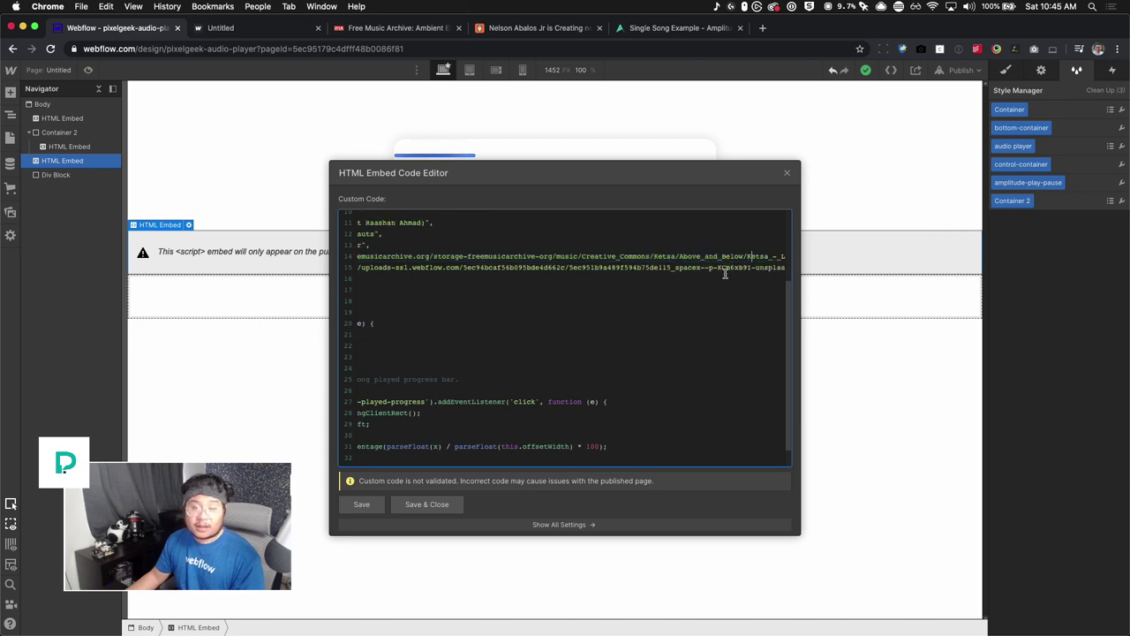
Return to DevTools, toggle the progress element's inline green background and change the declaration to color: green.
left_click(242, 24)
key("ctrl+Up")
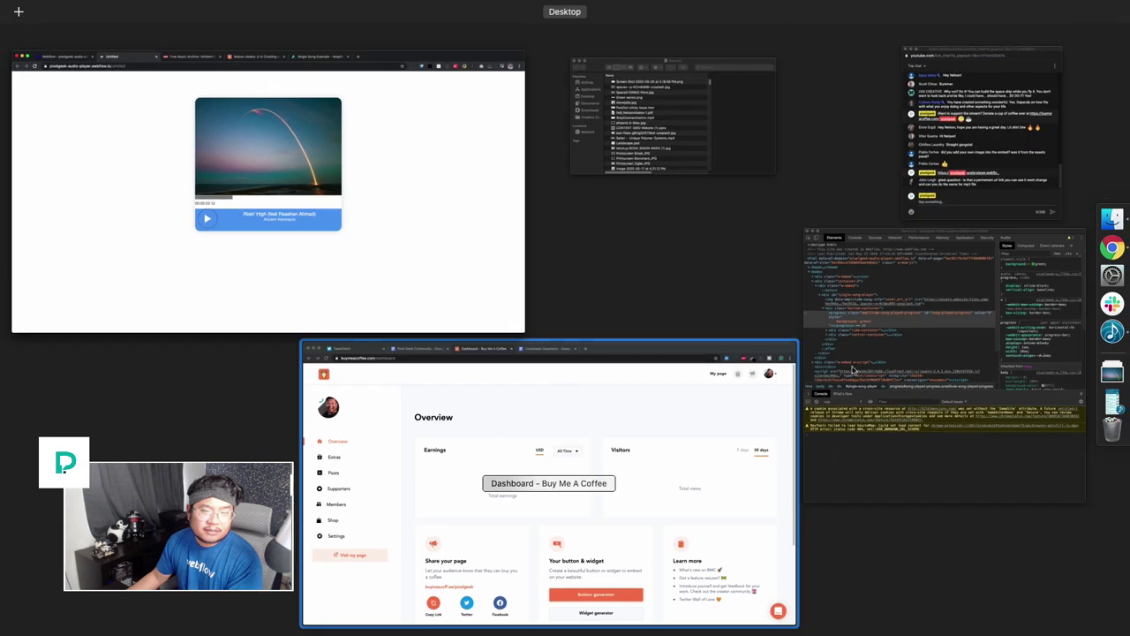
left_click(940, 357)
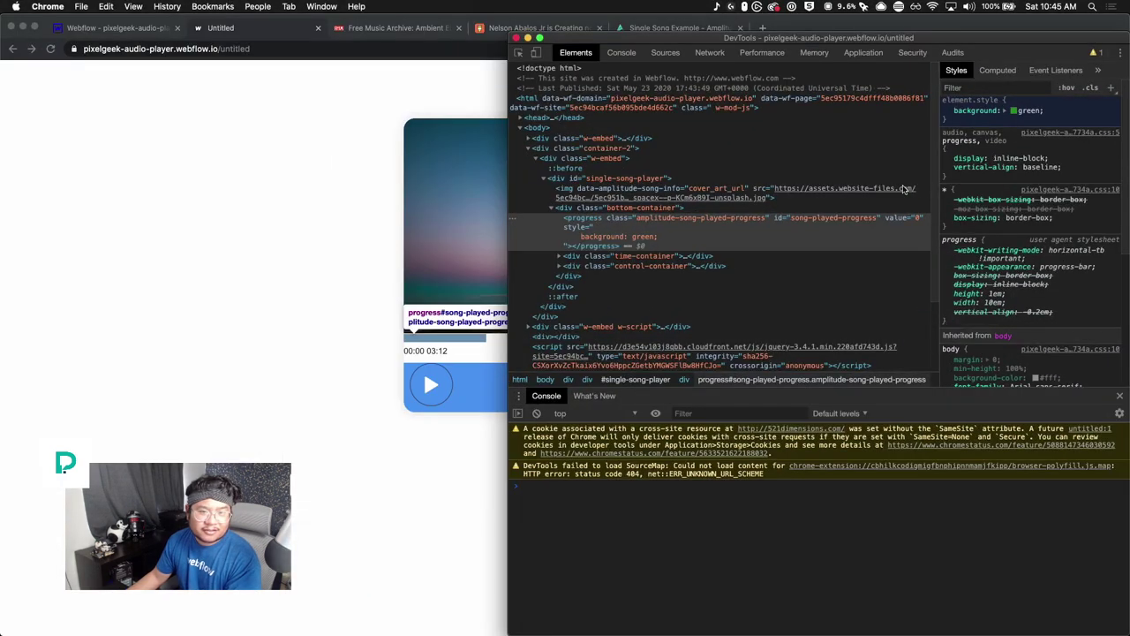
left_click(948, 113)
left_click(948, 112)
left_click(947, 112)
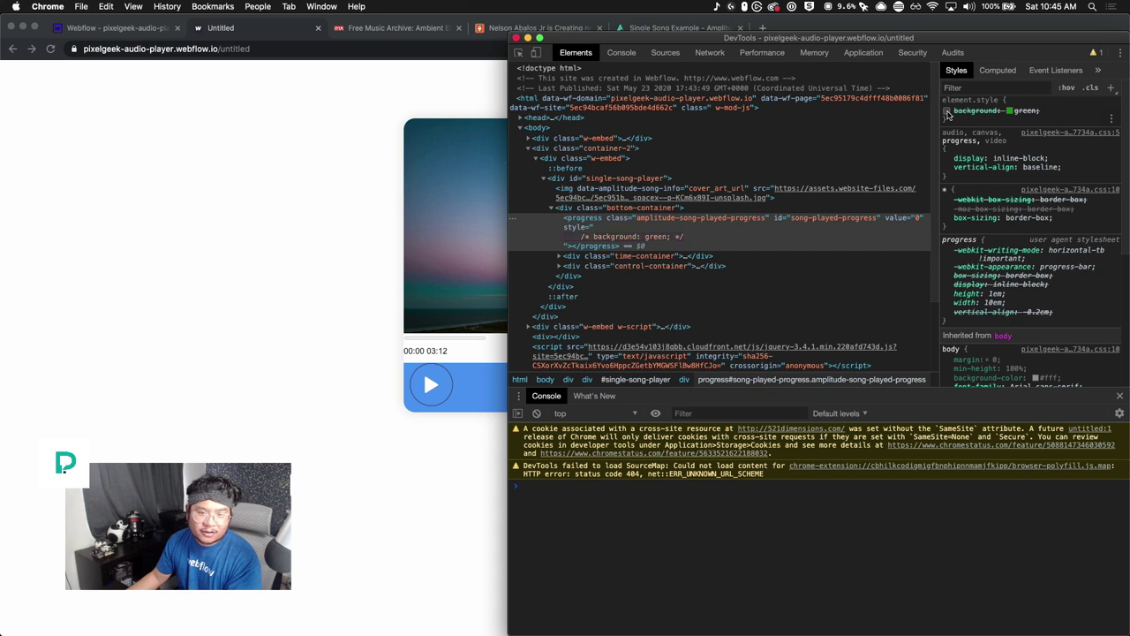
left_click(970, 110)
type("color")
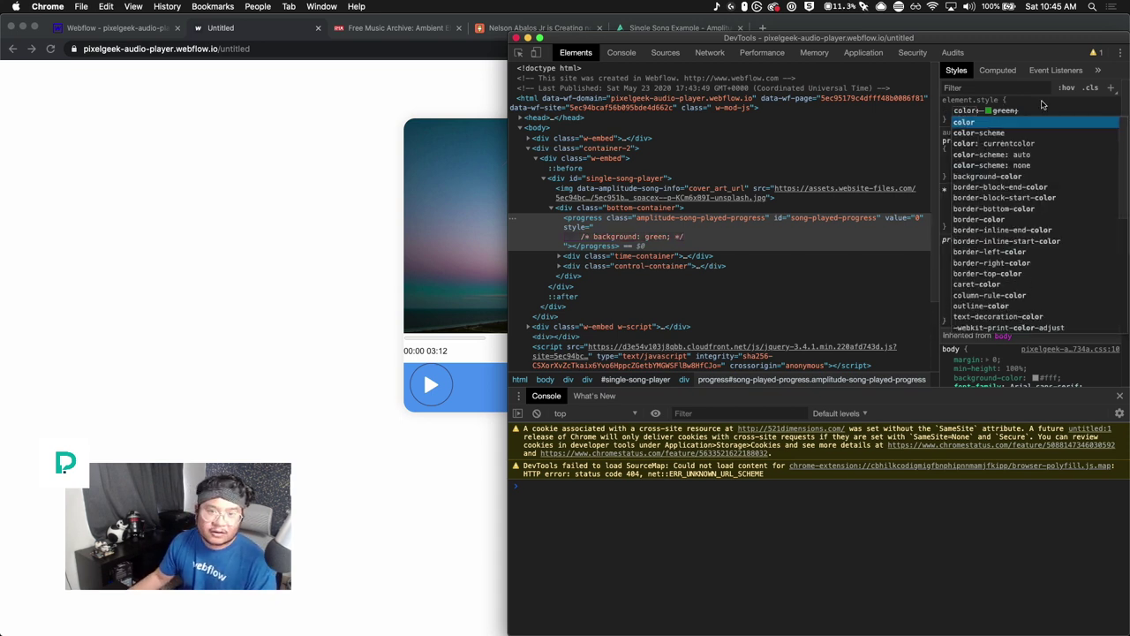
key("Return")
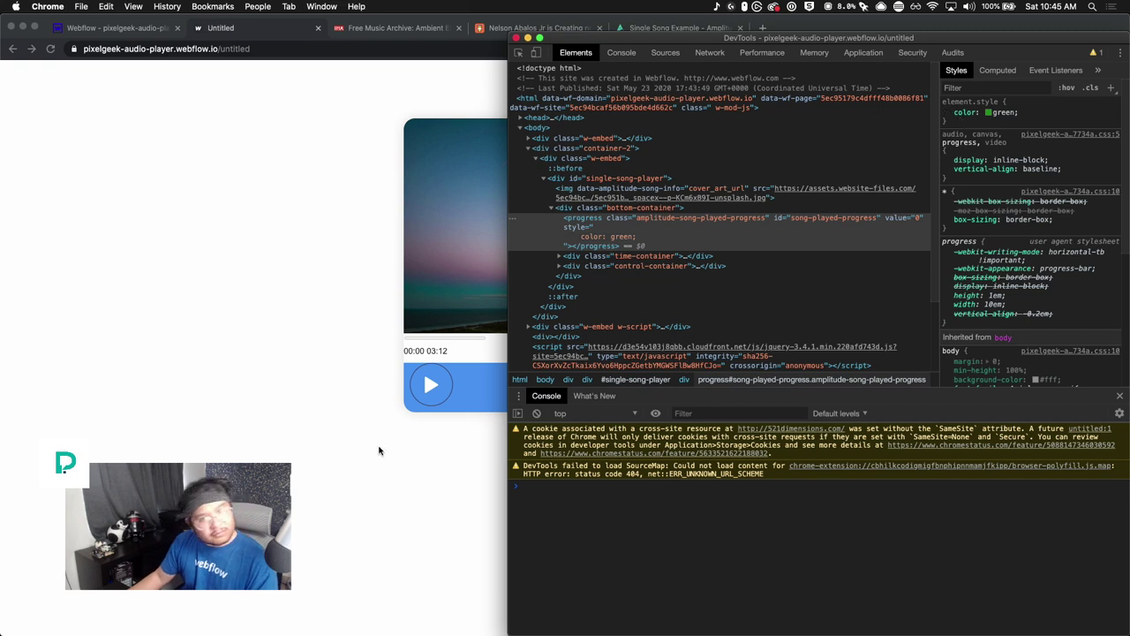
Play the song on the published page, seek about a third of the way along the progress bar and pause it.
key("super+alt+i")
left_click(435, 386)
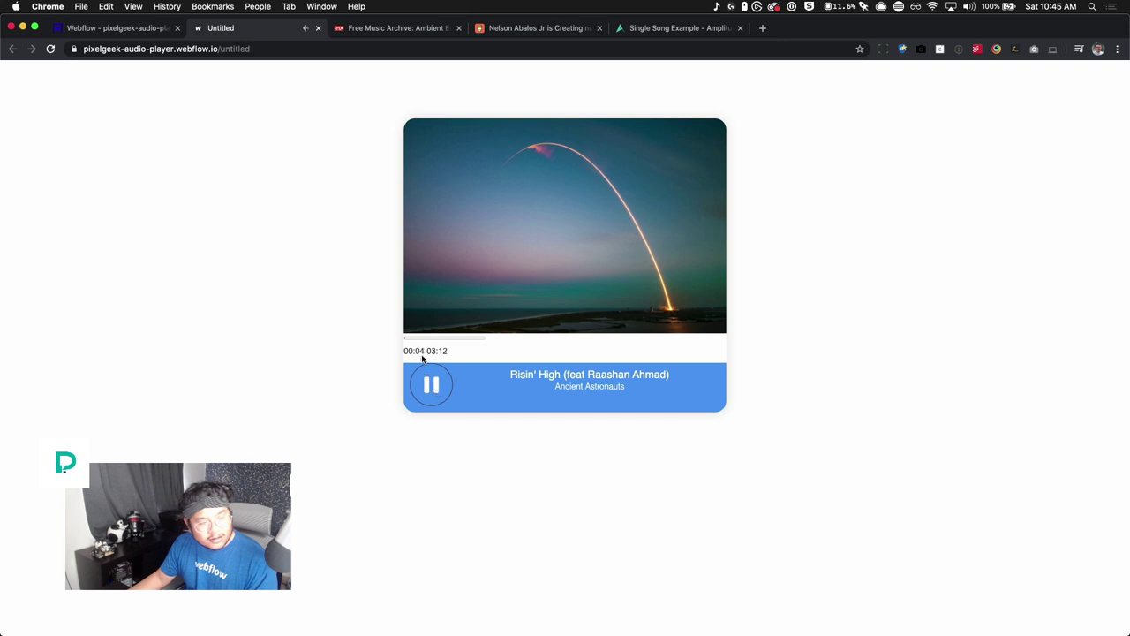
left_click(432, 340)
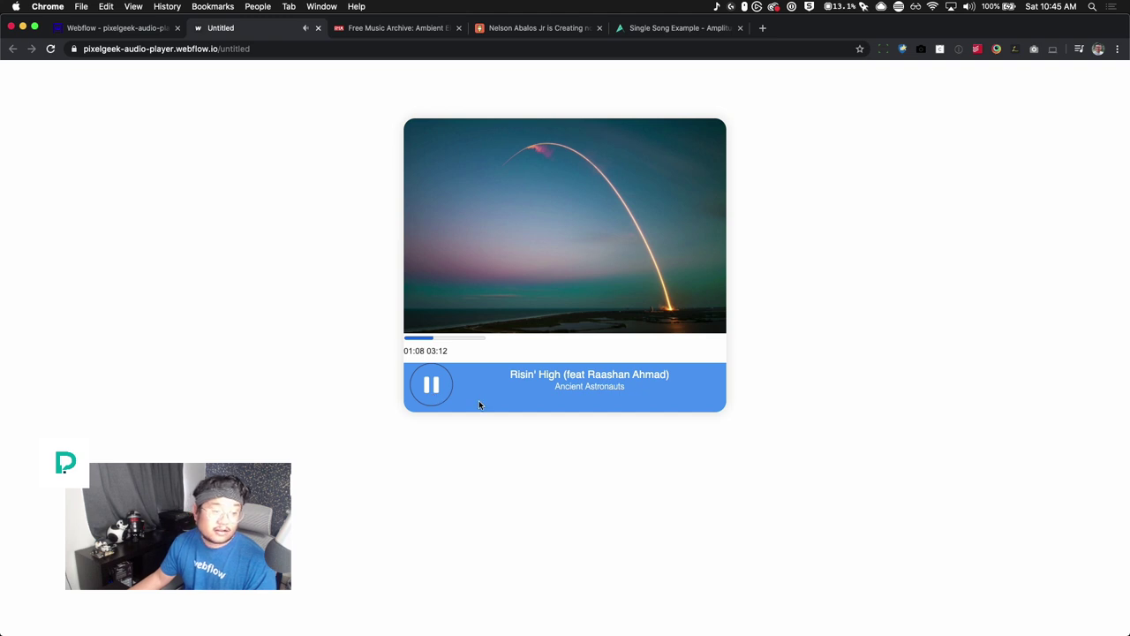
left_click(431, 384)
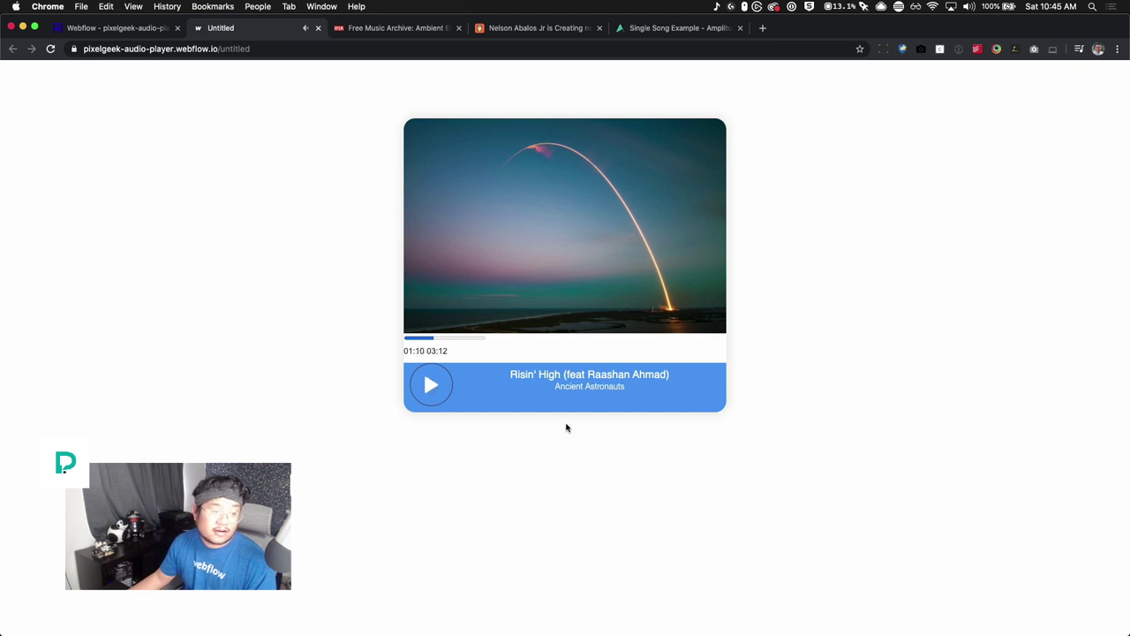
Review the progress element's inline color declaration in DevTools and return to the published page.
key("ctrl+Up")
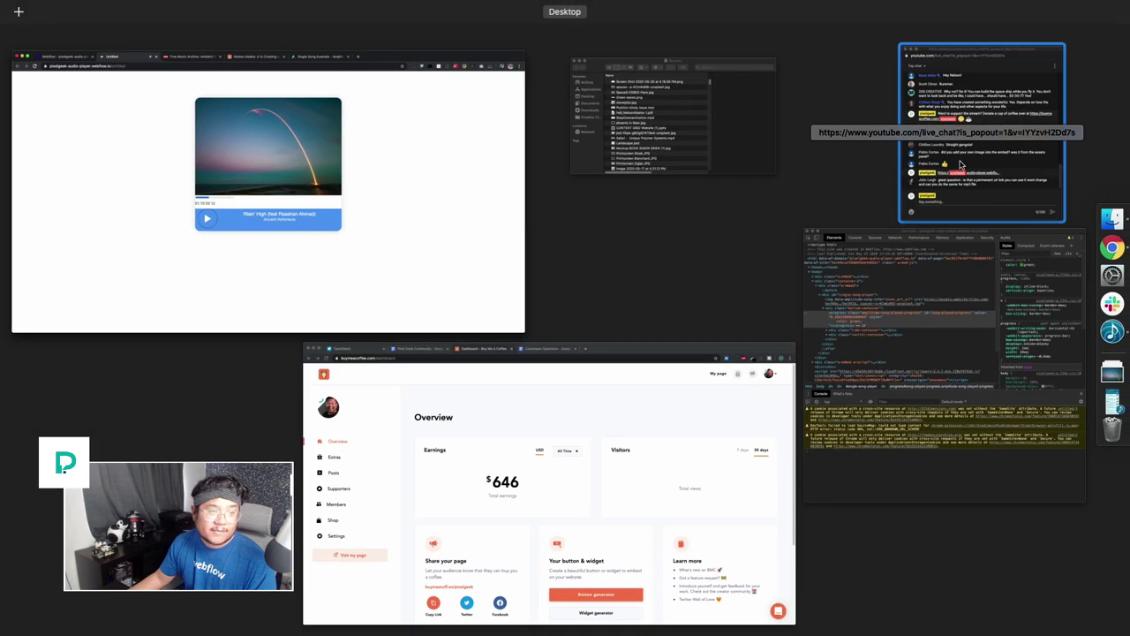
left_click(875, 291)
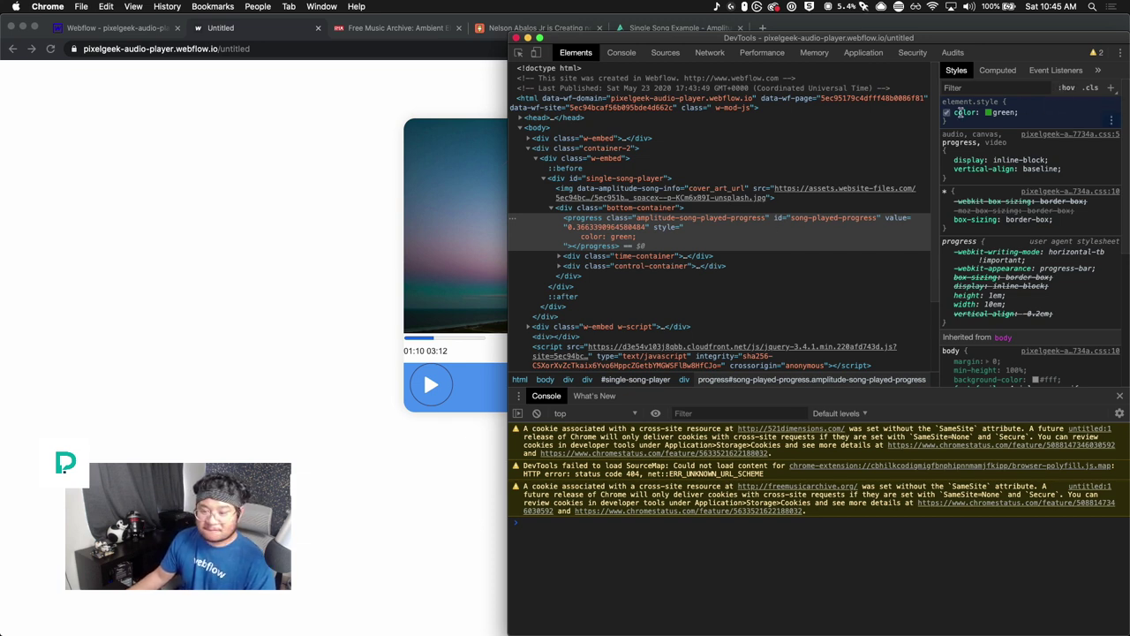
left_click(325, 120)
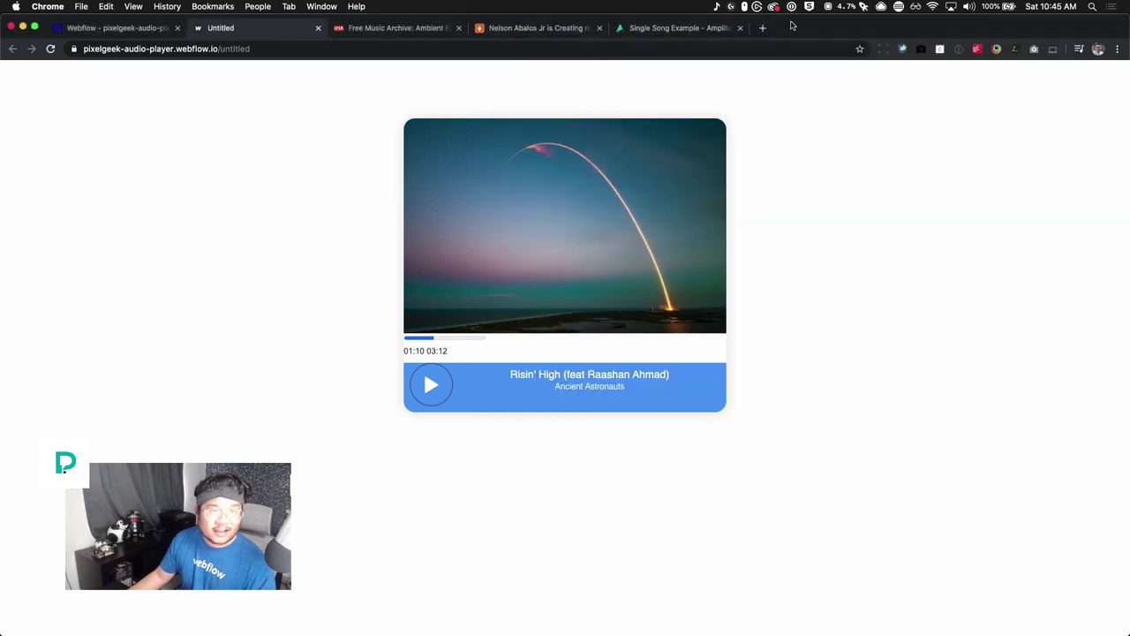
Search Google for how to change the HTML progress tag color and open the Stack Overflow question about the CSS3 html5 progress element.
left_click(763, 27)
type("how to chan")
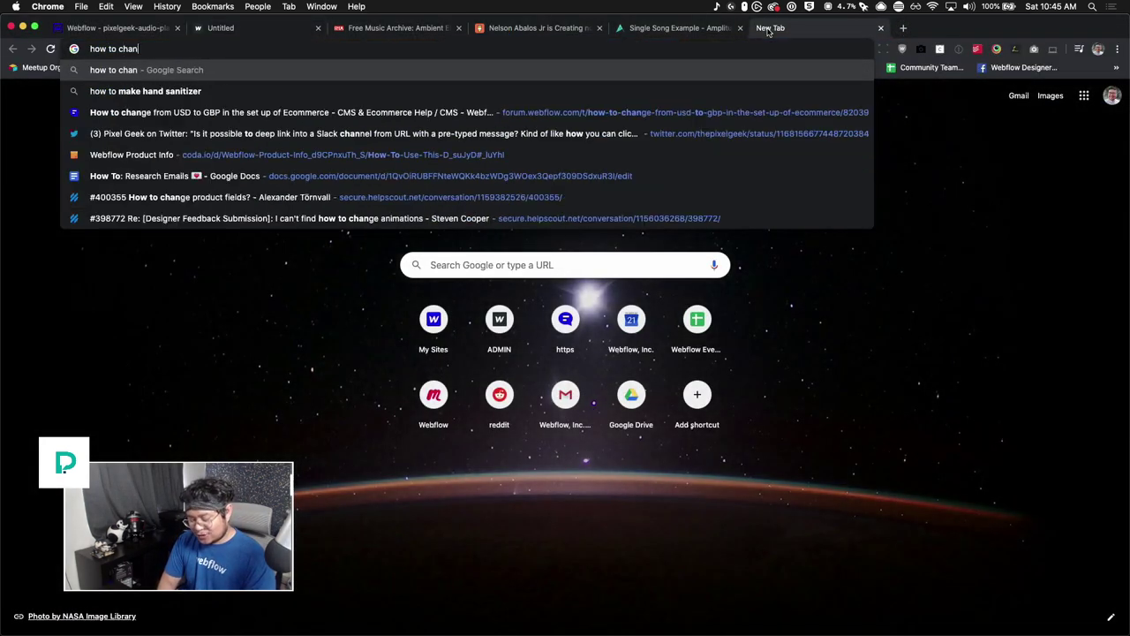
type("ge progrerss html ")
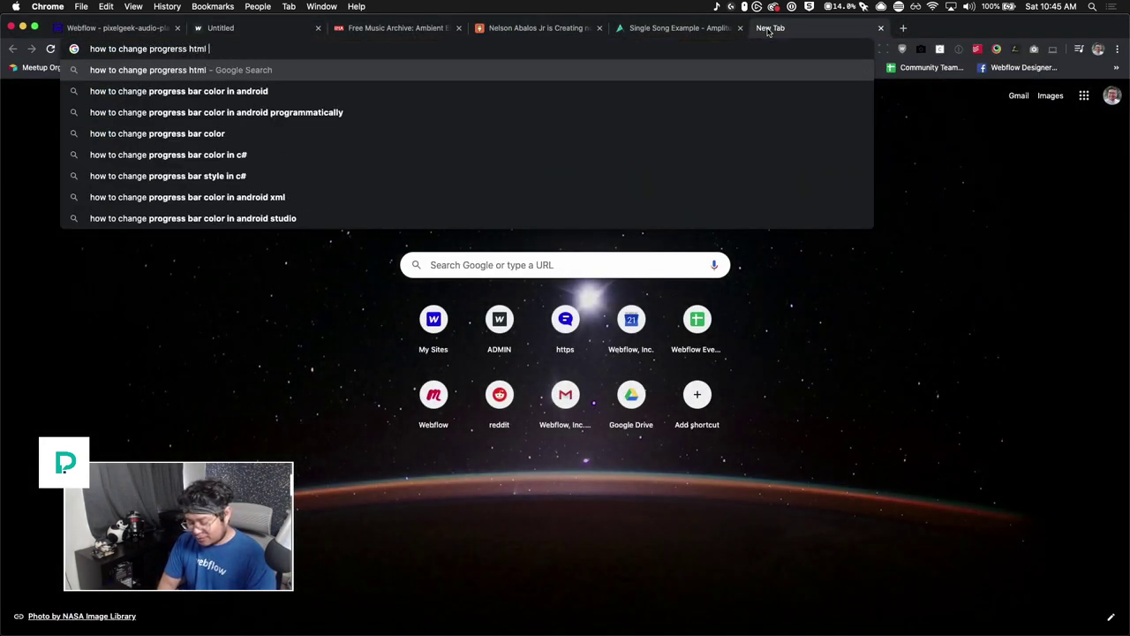
type("tag color")
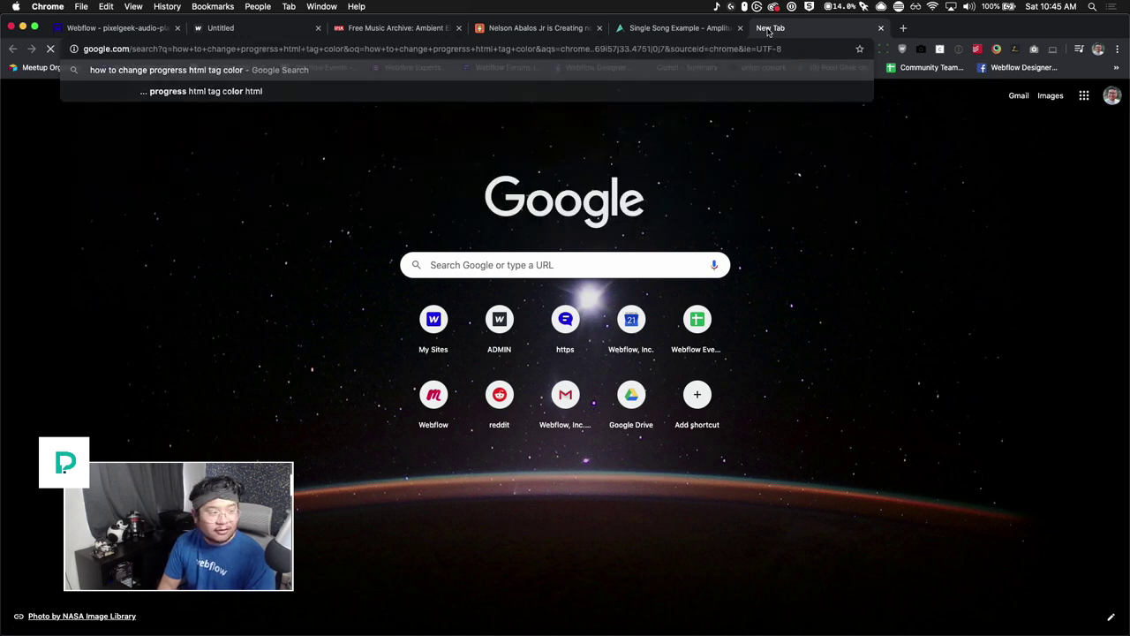
key("Return")
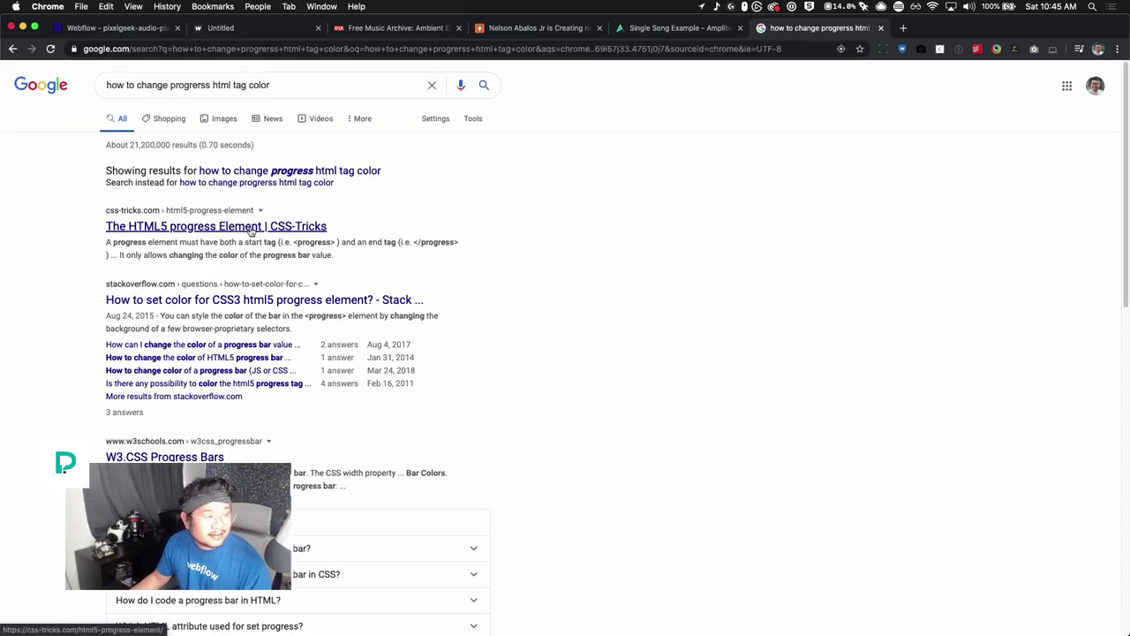
left_click(260, 301)
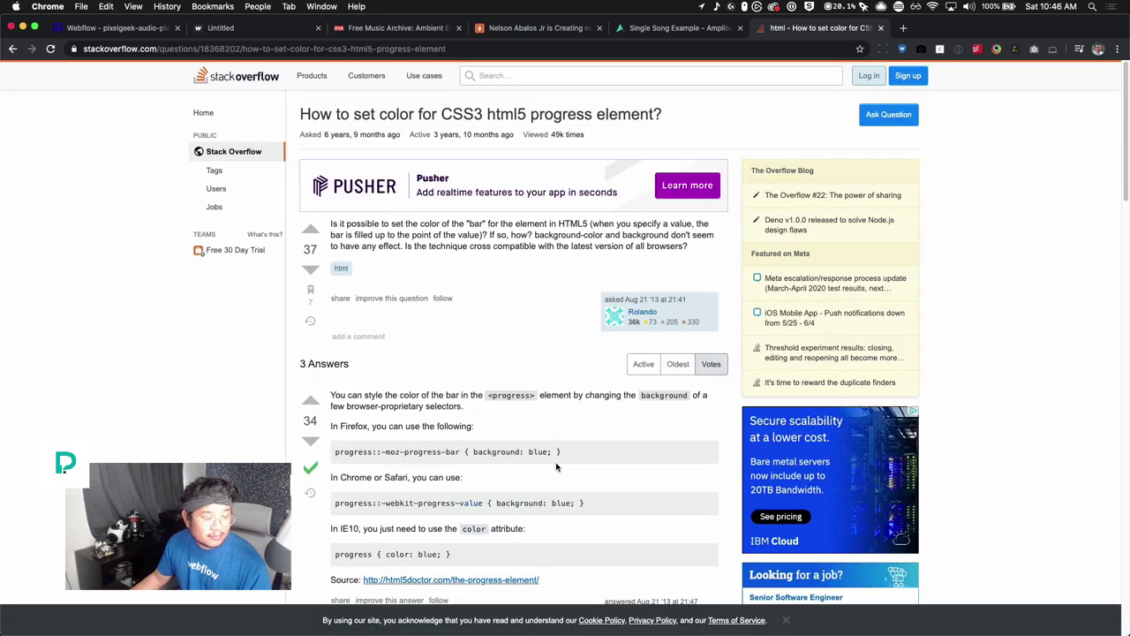
Examine the accepted answer's browser-specific selectors for coloring the progress bar, focusing on the -webkit-progress-value rule for Chrome or Safari.
scroll(557, 467, "down", 2)
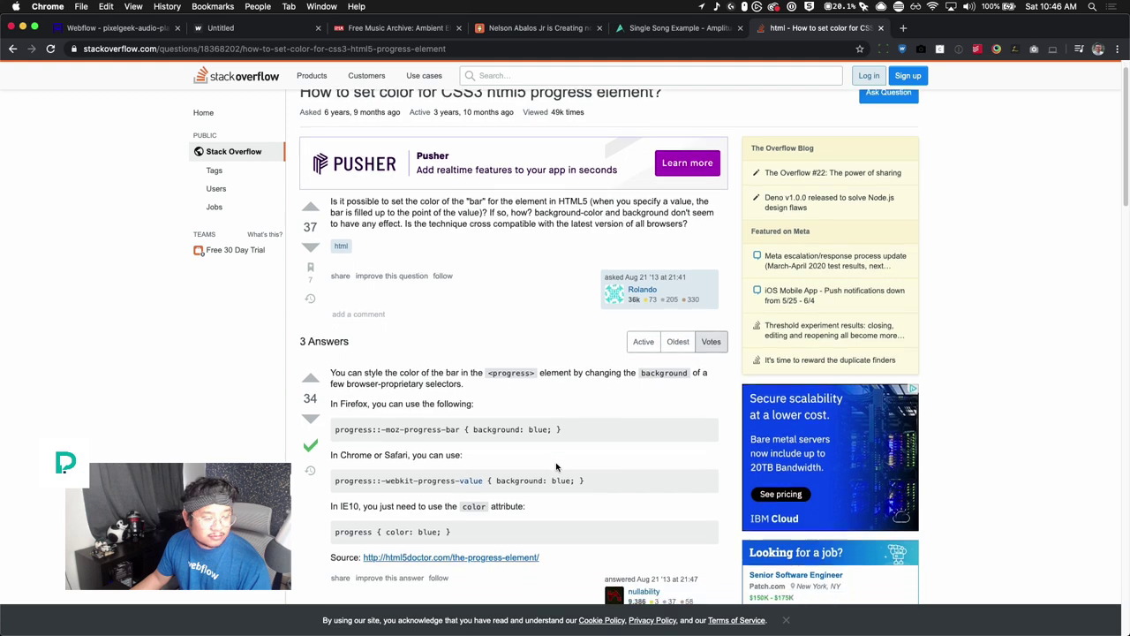
scroll(557, 467, "down", 1)
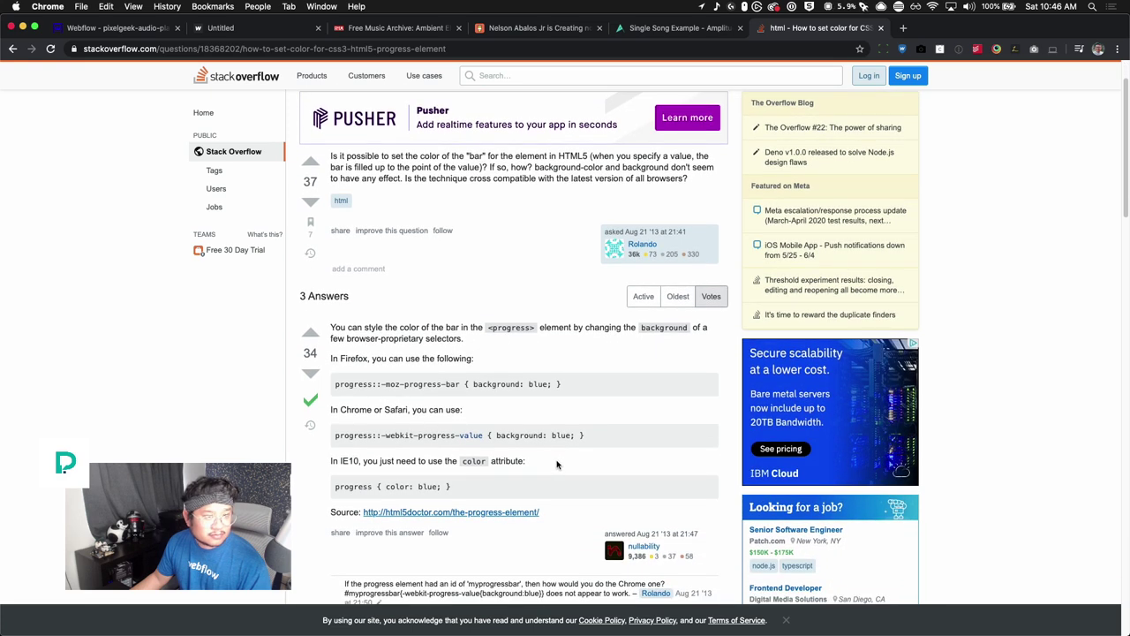
left_click_drag(488, 436, 373, 438)
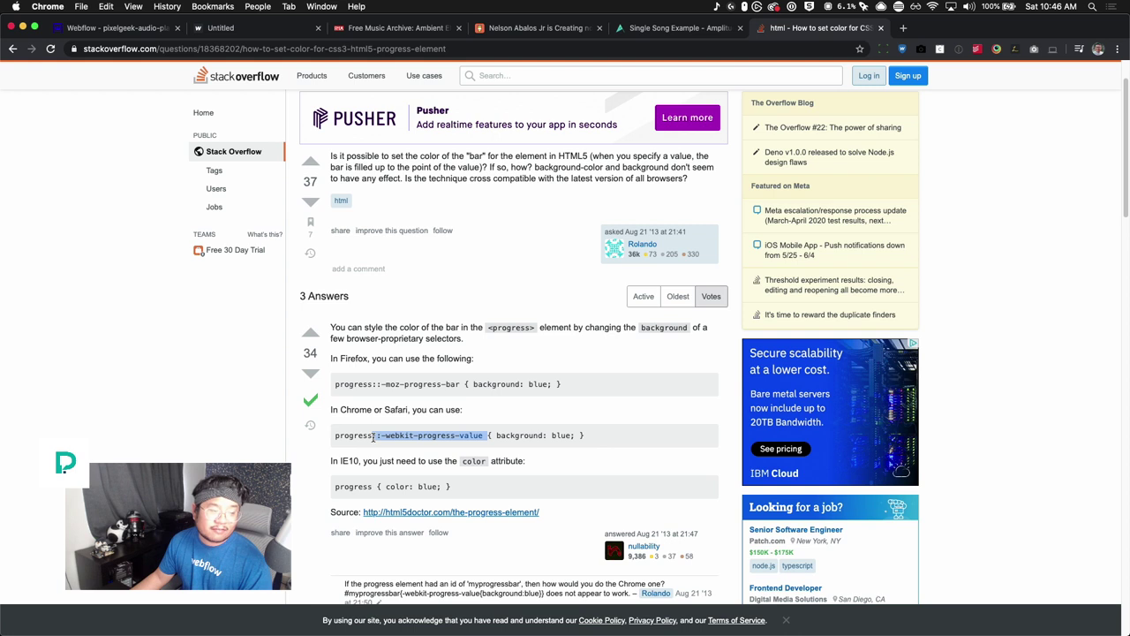
left_click(364, 434)
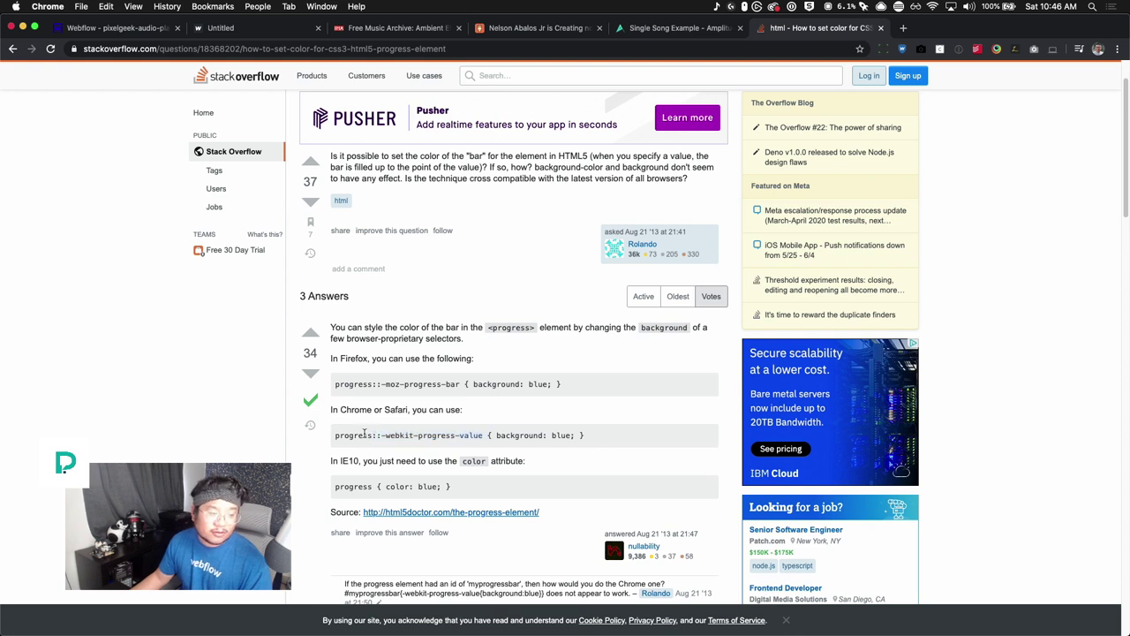
left_click_drag(372, 435, 383, 437)
left_click(389, 436)
left_click_drag(380, 436, 481, 435)
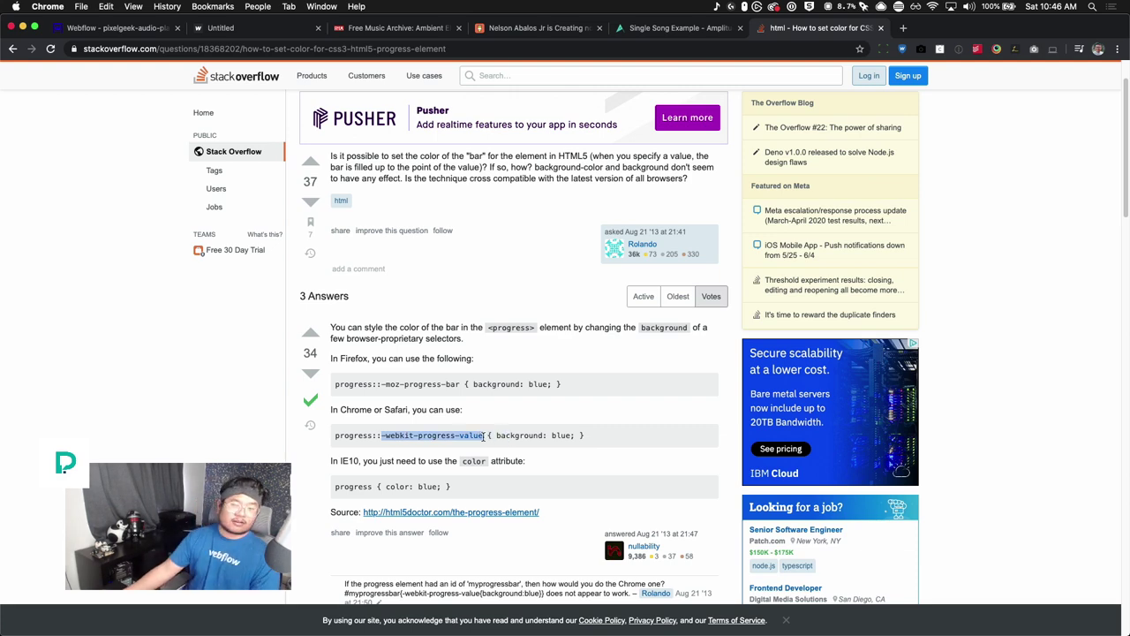
scroll(483, 435, "down", 1)
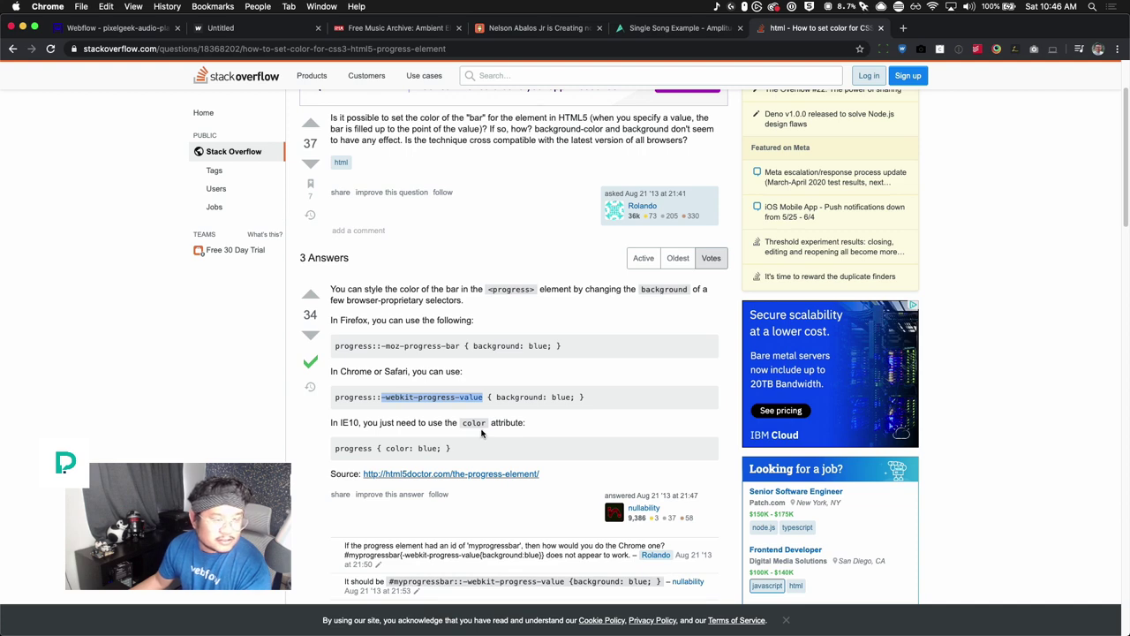
scroll(481, 433, "down", 3)
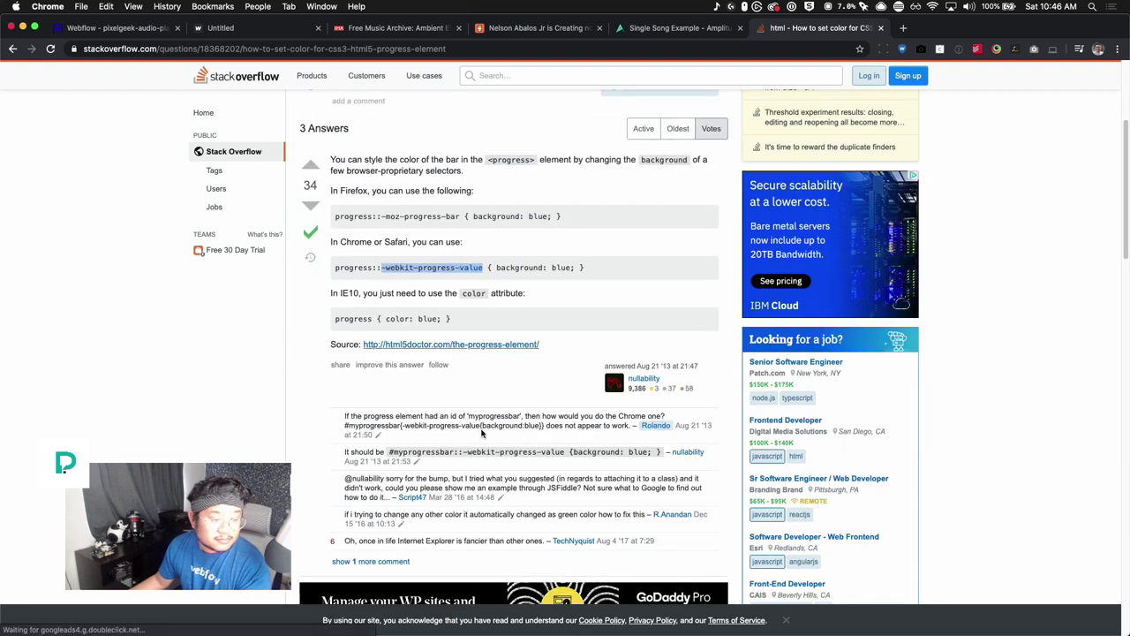
scroll(482, 433, "up", 1)
scroll(481, 433, "up", 1)
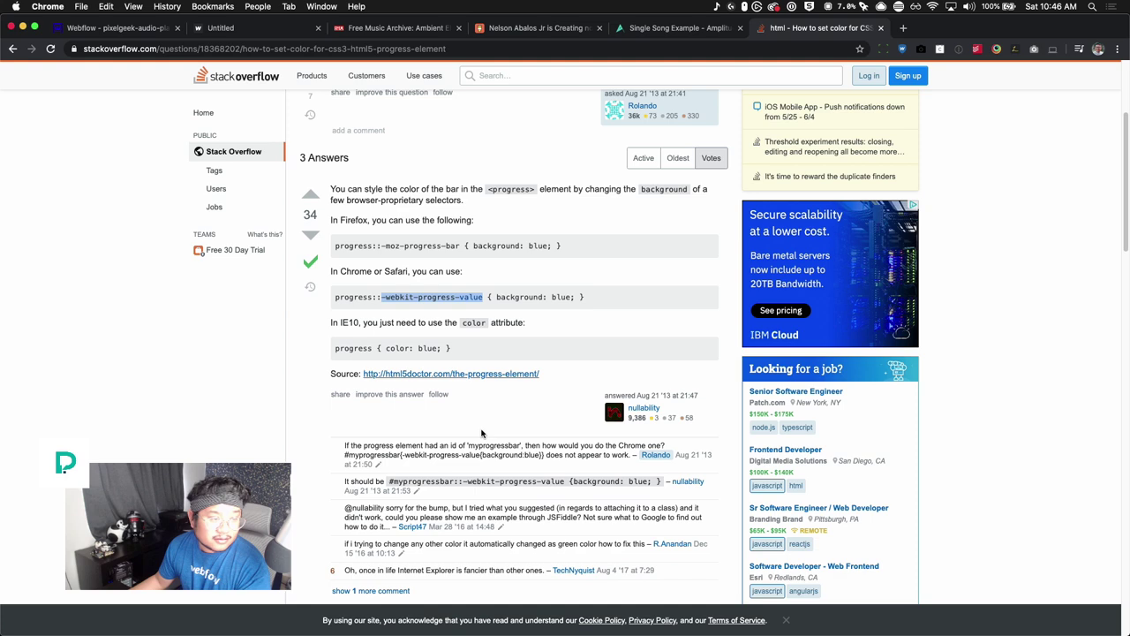
left_click_drag(483, 297, 359, 286)
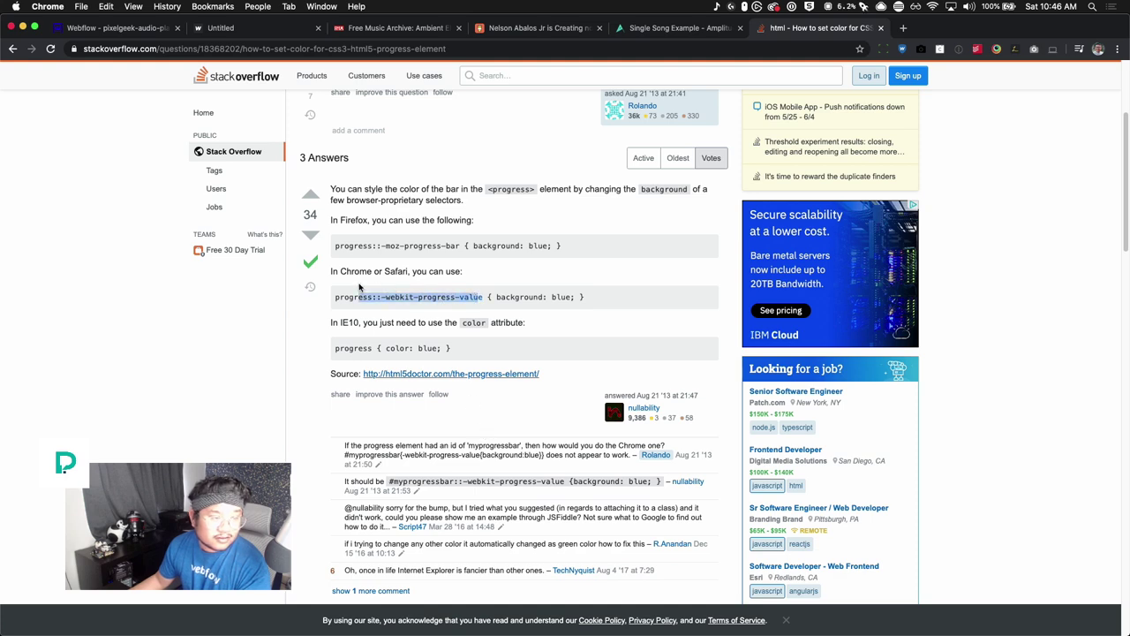
Return to the published player page and inspect its progress bar element in DevTools.
left_click(148, 28)
left_click(221, 28)
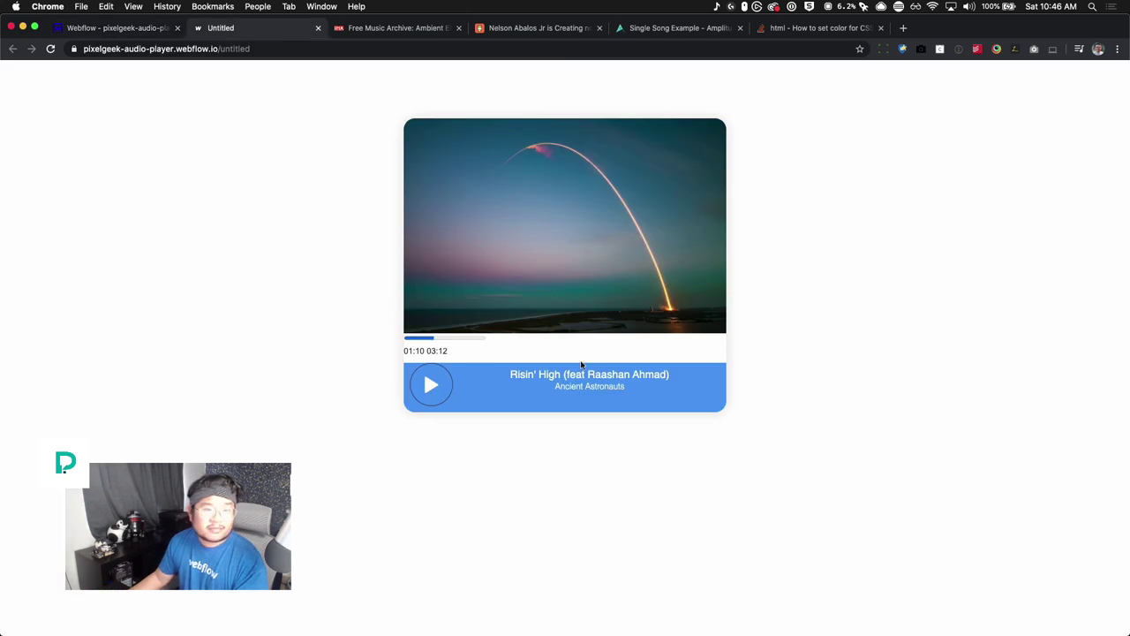
right_click(432, 341)
left_click(468, 474)
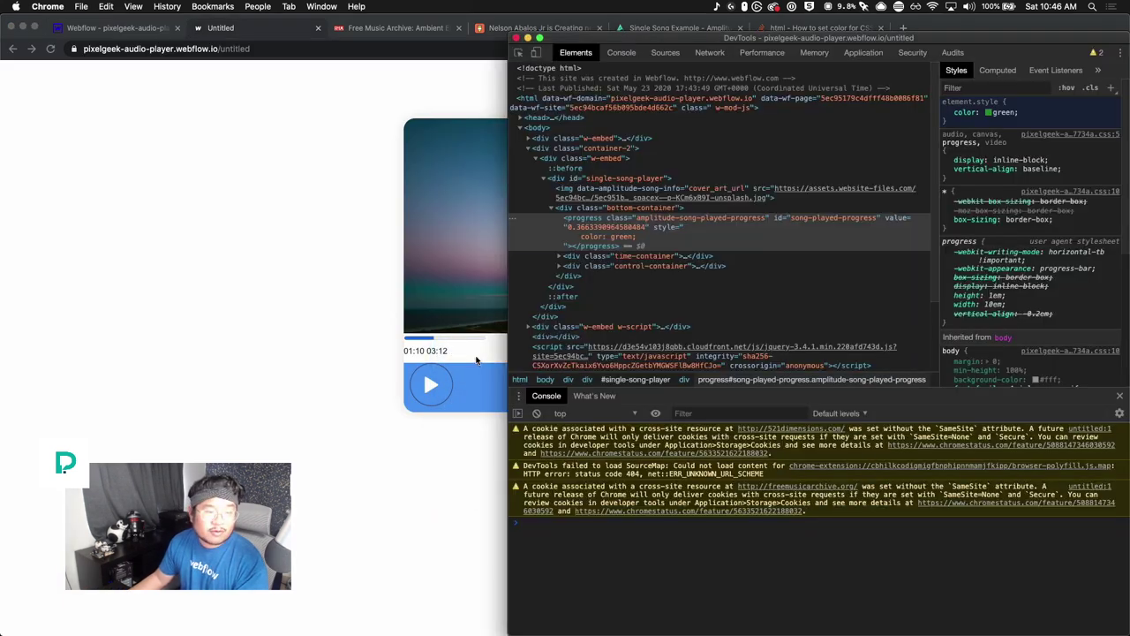
Change the progress element's inline declaration to width: 100% and move the DevTools window down to uncover the player.
left_click(966, 112)
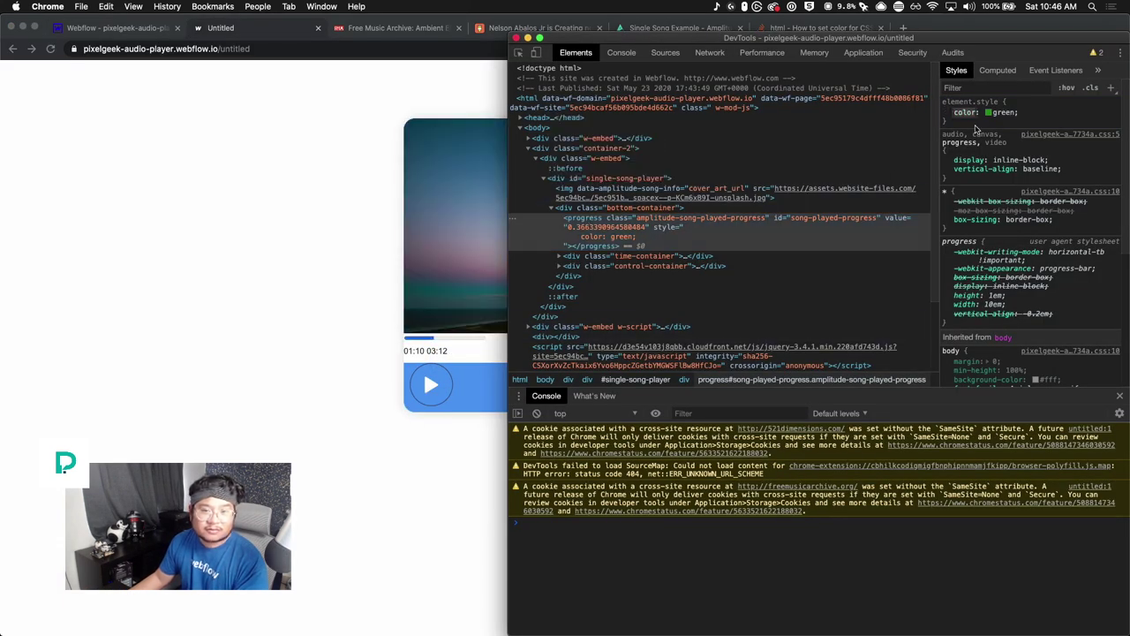
type("width")
key("Tab")
type("10")
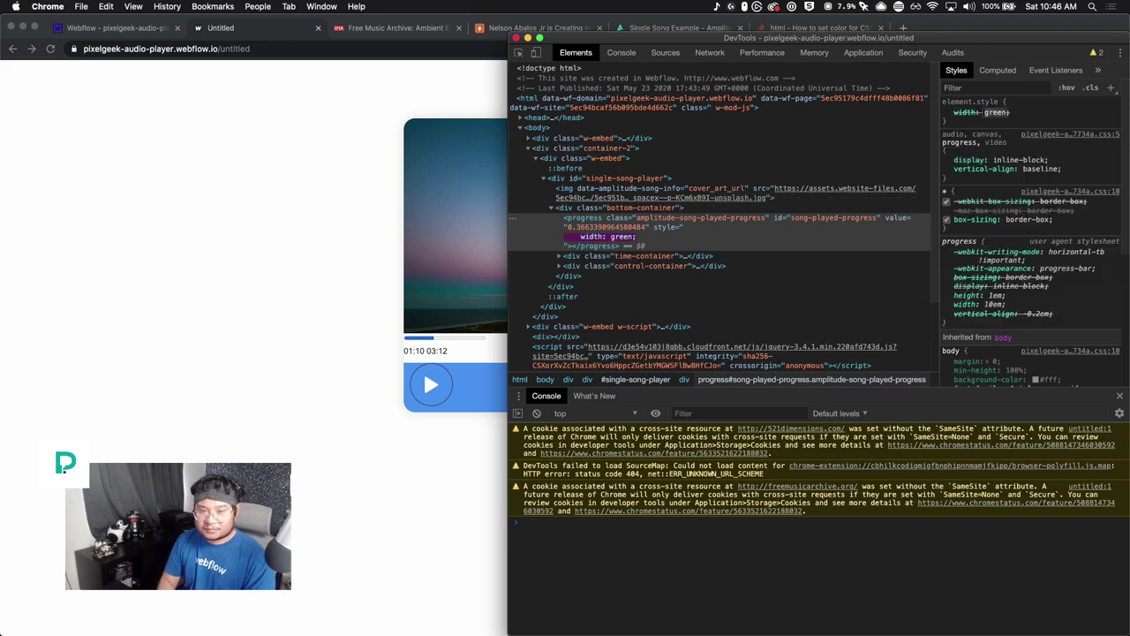
type("0%")
key("Return")
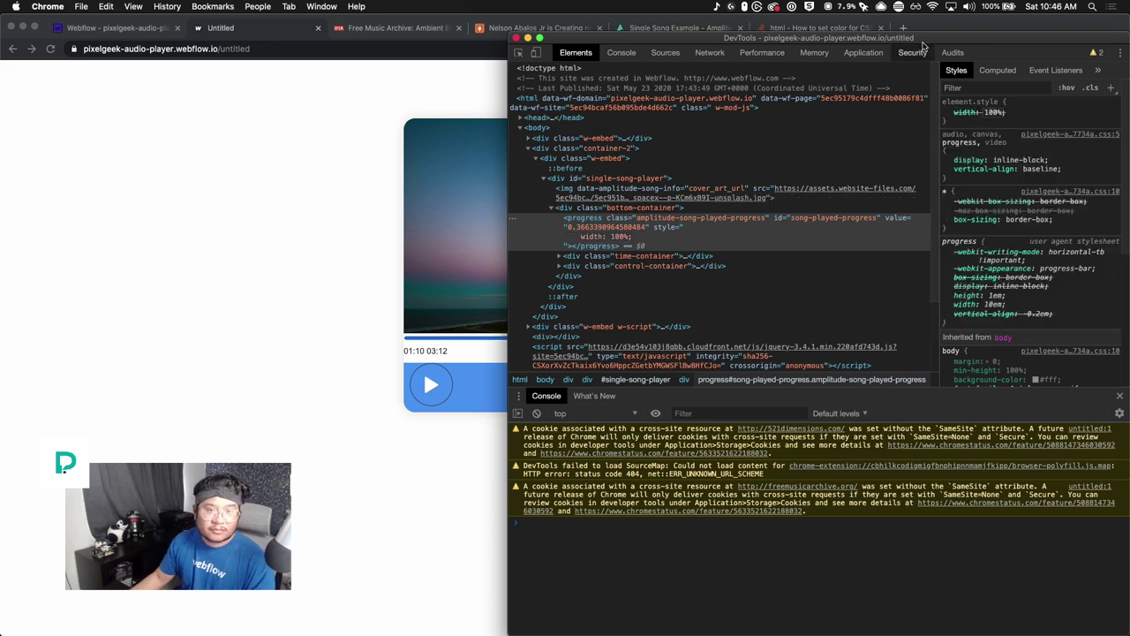
left_click_drag(922, 43, 827, 378)
left_click_drag(781, 256, 843, 381)
Change the progress element's inline declaration to display: block.
left_click(877, 450)
type("display")
key("Return")
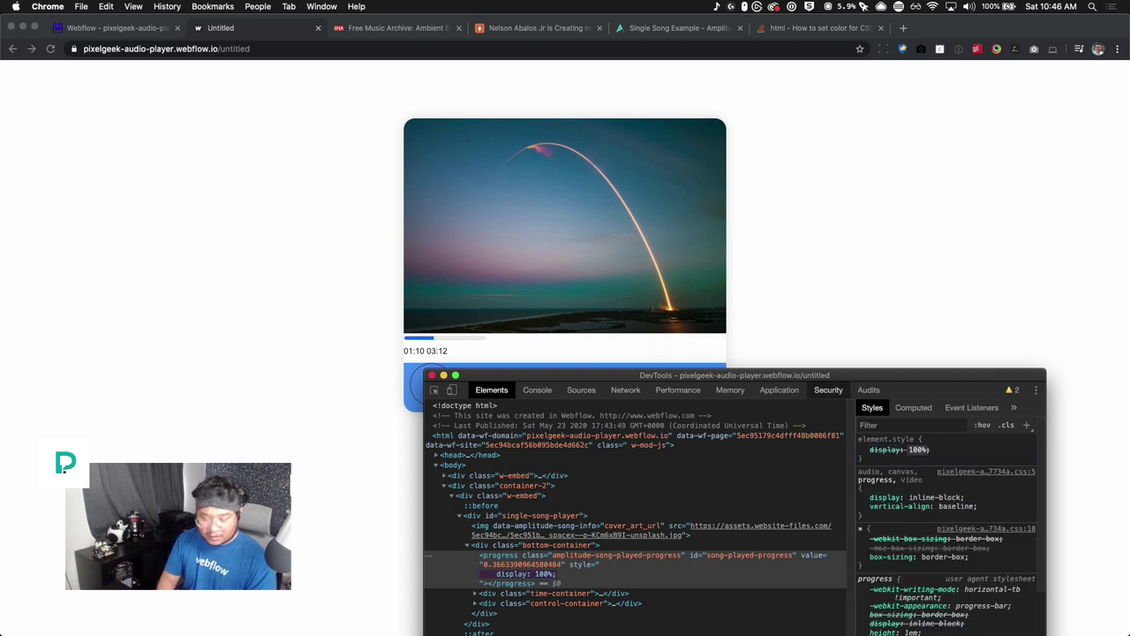
type("bloc")
key("Return")
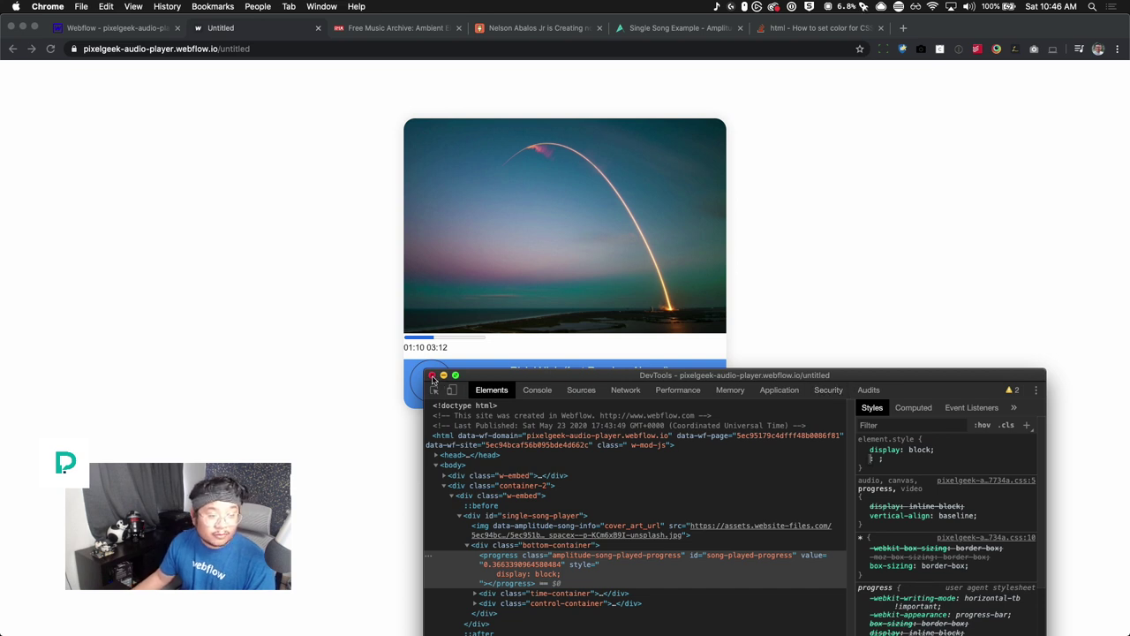
Change the inline declaration to a height of 20px, try it up to 50px and bring it down to 10px.
left_click(891, 450)
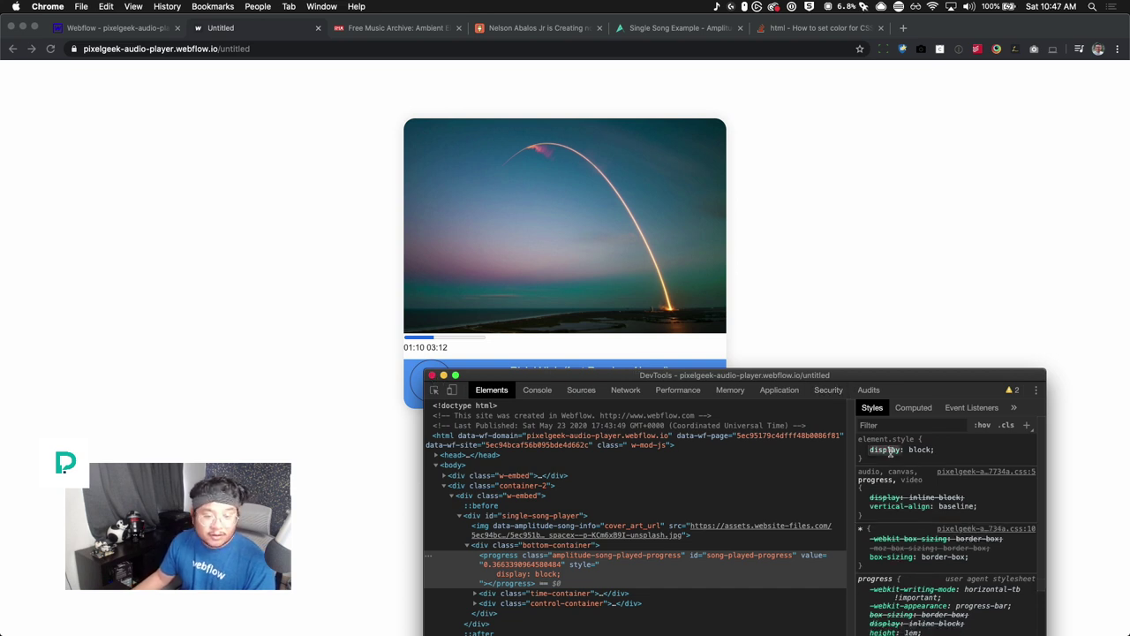
type("height")
key("Tab")
type("20px")
key("shift+Up")
key("shift+Up")
key("shift+Up")
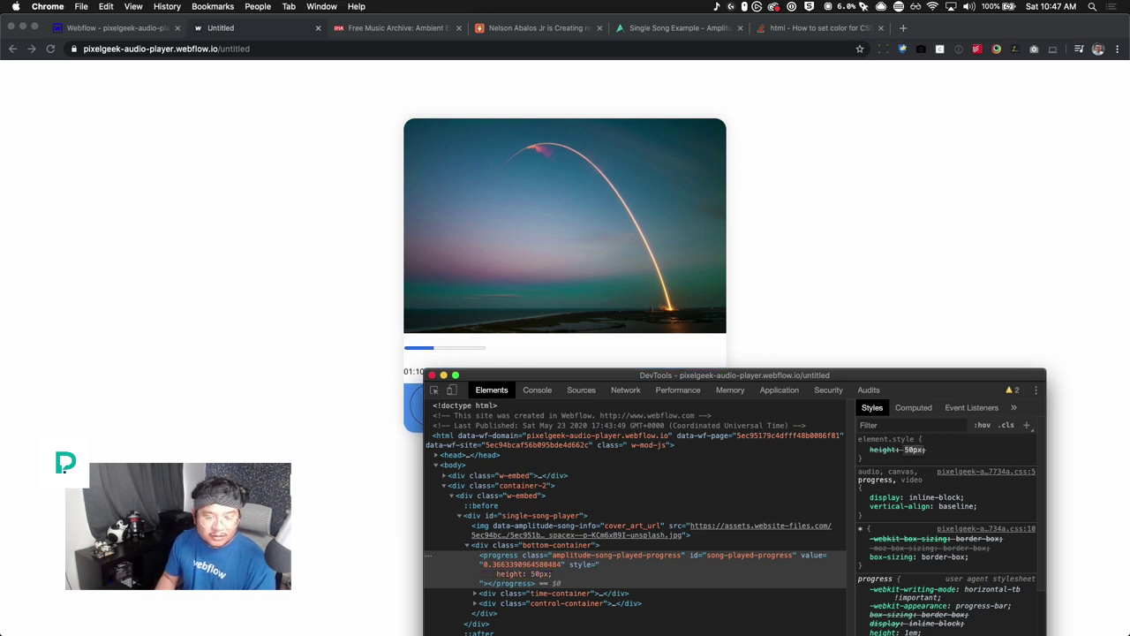
key("shift+Down")
key("shift+Down")
key("shift+Down")
key("shift+Down")
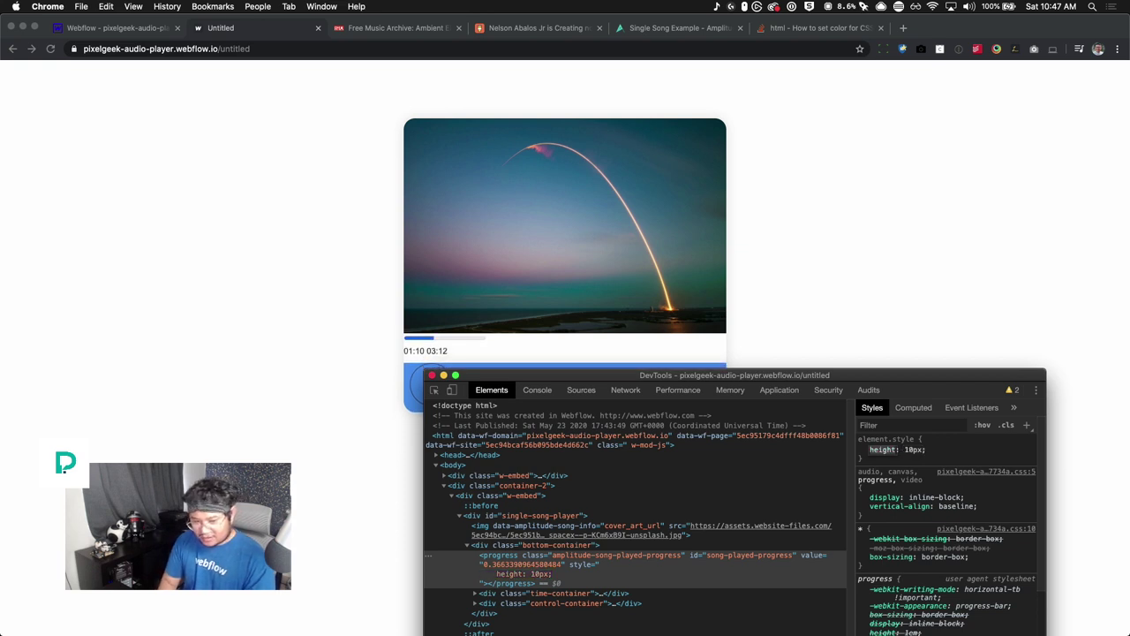
Change the progress element's inline declaration to padding, try different values and end at 0px.
type("padding")
key("Tab")
key("shift+Up")
key("shift+Down")
key("shift+Down")
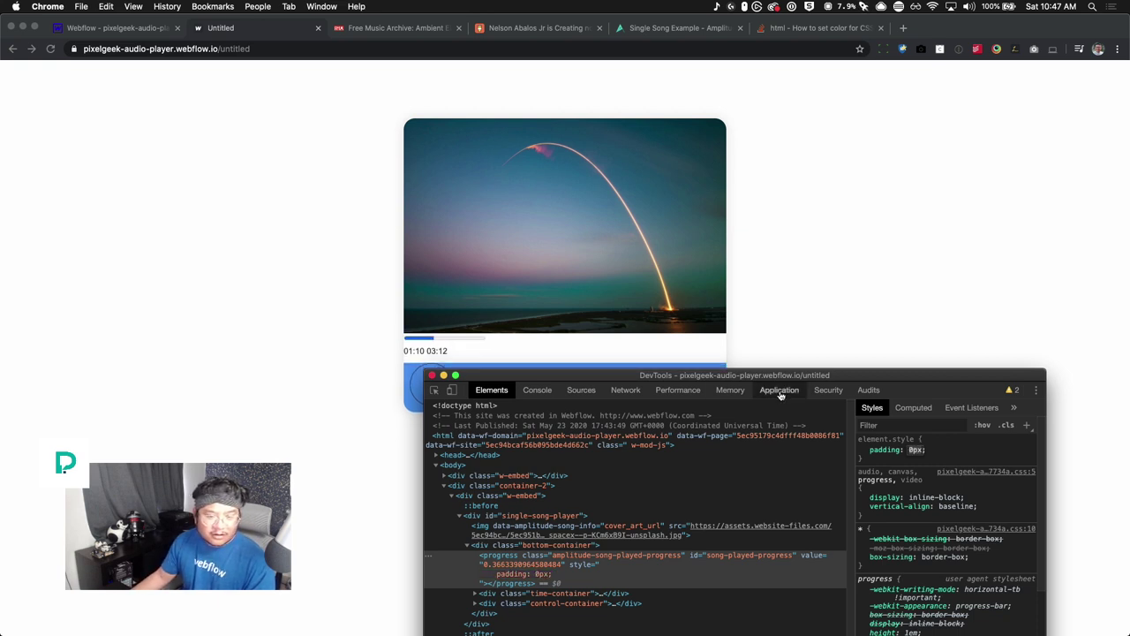
Rename the inline property of the progress element to the made-up name thiccer, keeping its 0px value.
left_click(894, 453)
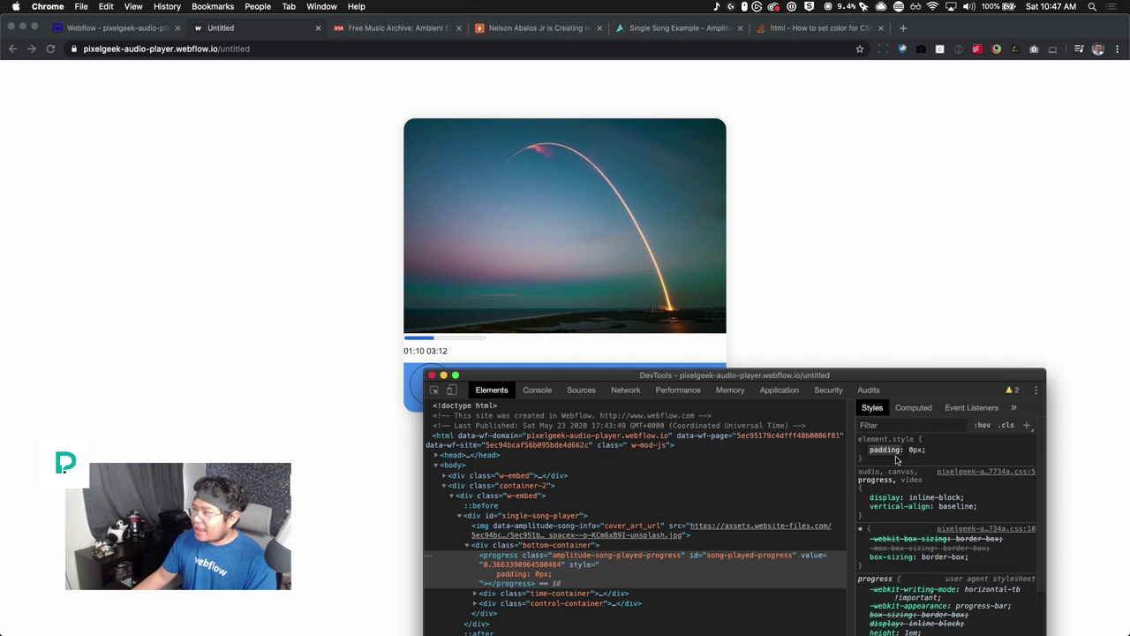
type("thicc")
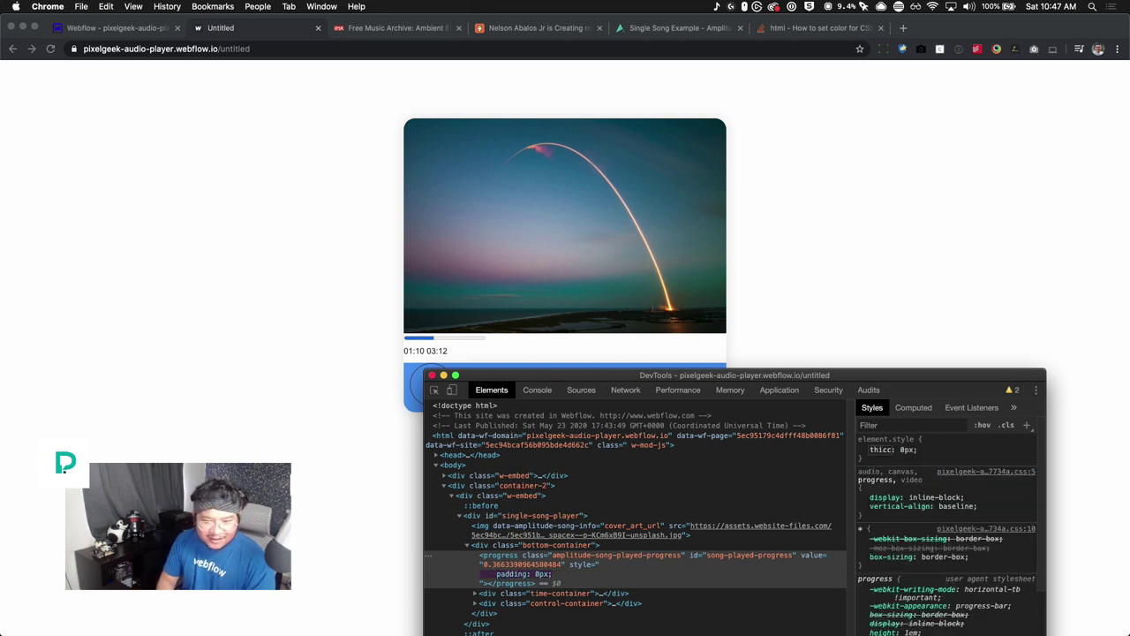
key("Return")
key("Return")
type("er")
key("Return")
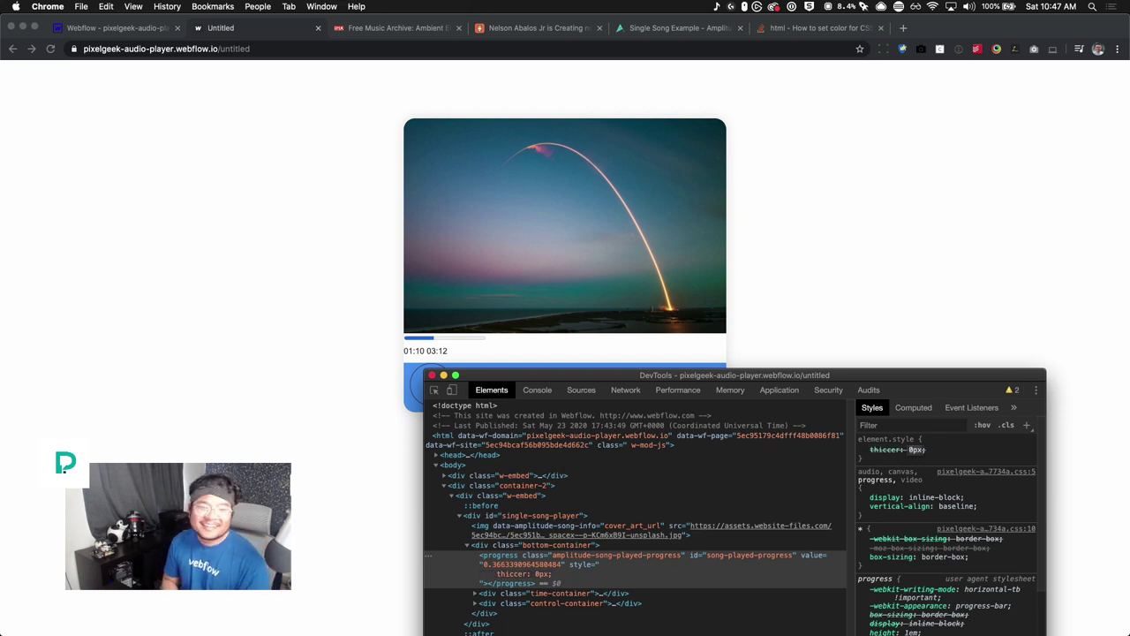
key("shift+Tab")
type("makleThicc")
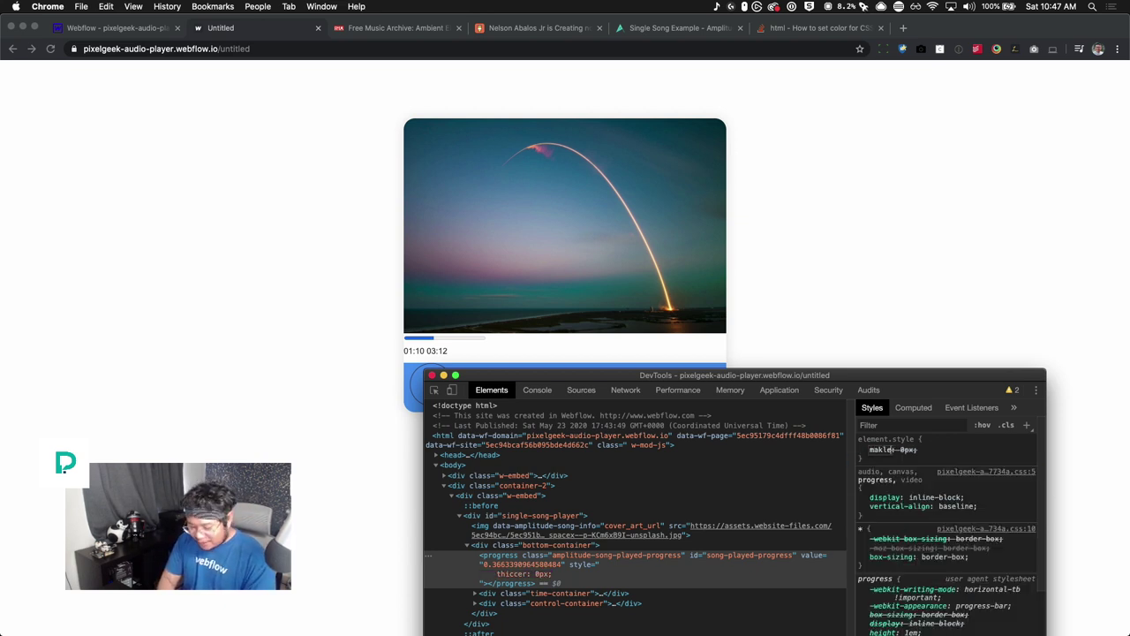
key("BackSpace")
key("BackSpace")
key("BackSpace")
key("BackSpace")
key("BackSpace")
key("BackSpace")
key("BackSpace")
key("BackSpace")
key("BackSpace")
key("BackSpace")
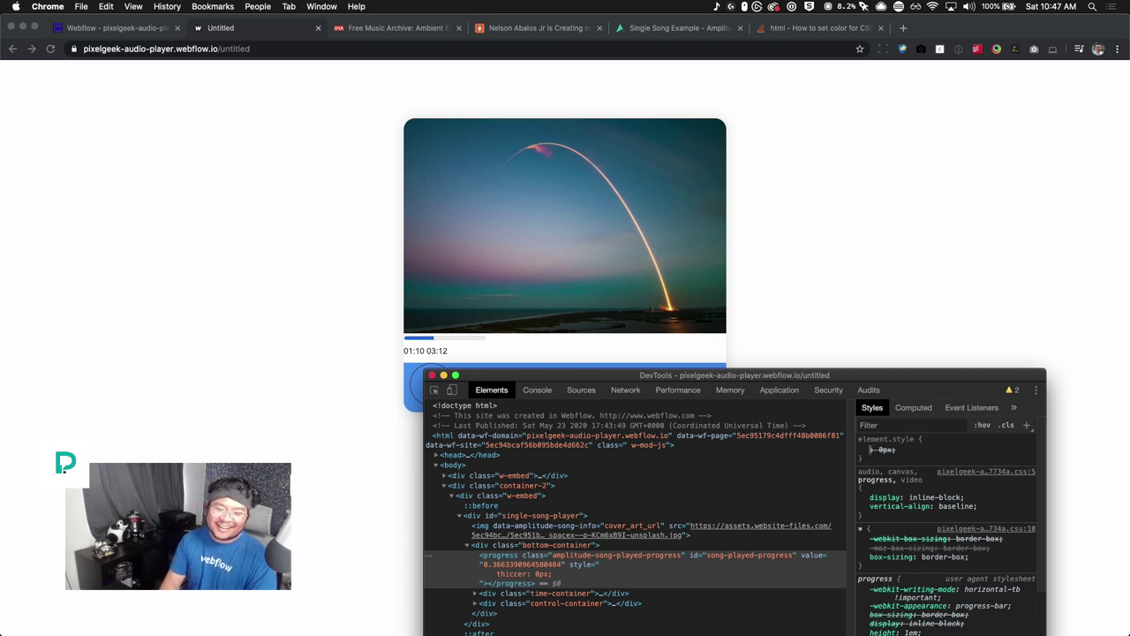
key("Escape")
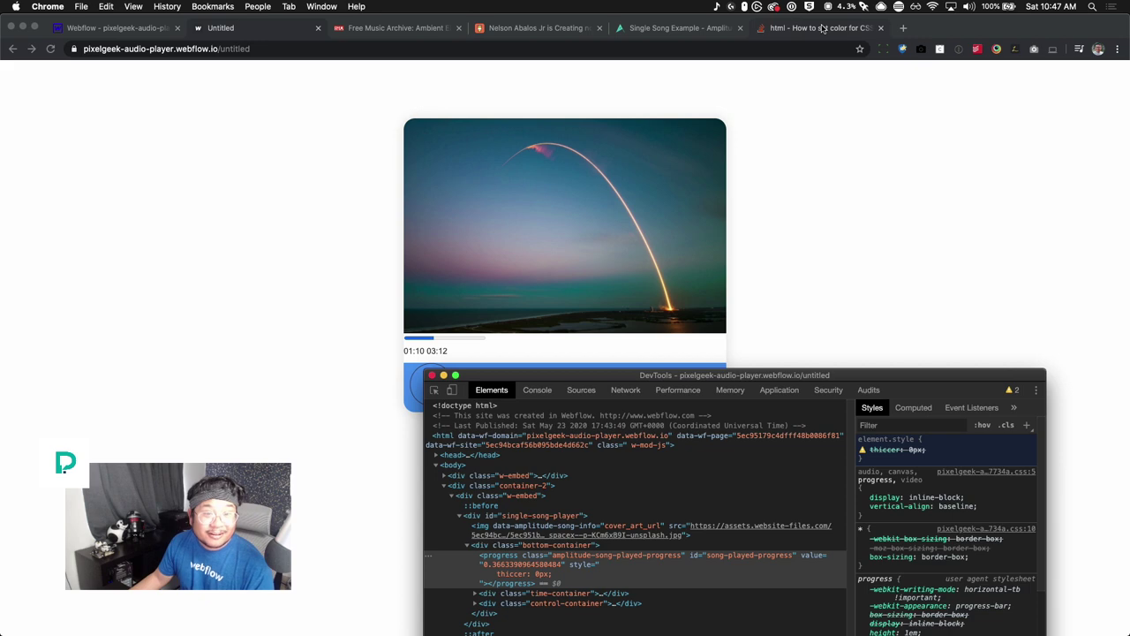
Search the web for "html progress tag attributes" in place of the Stack Overflow page.
left_click(780, 35)
left_click(523, 49)
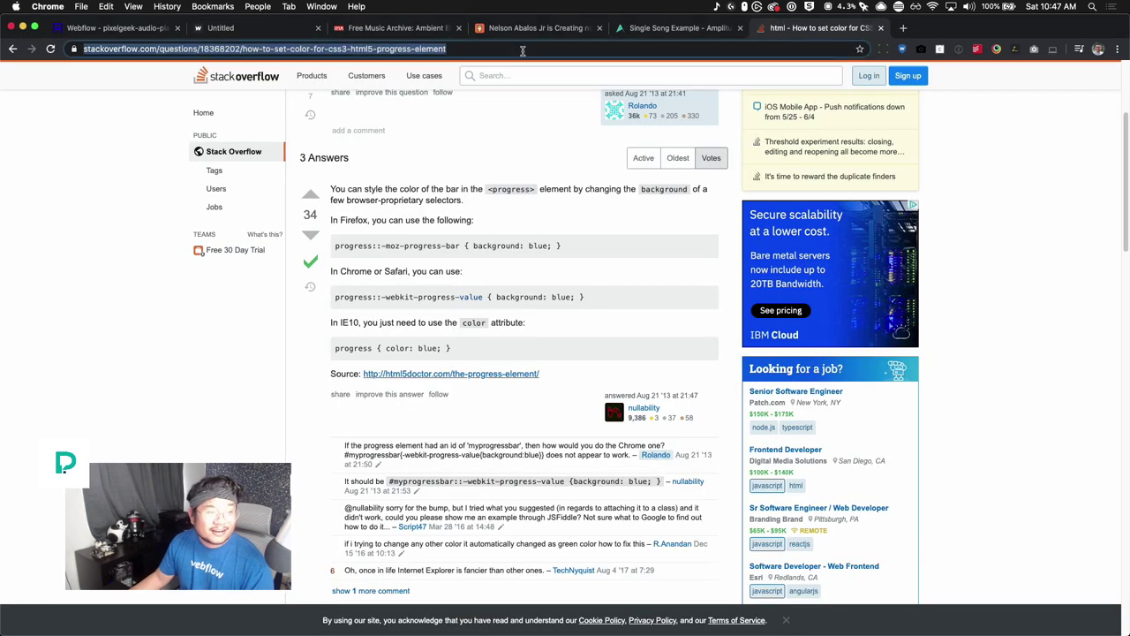
type("html progres")
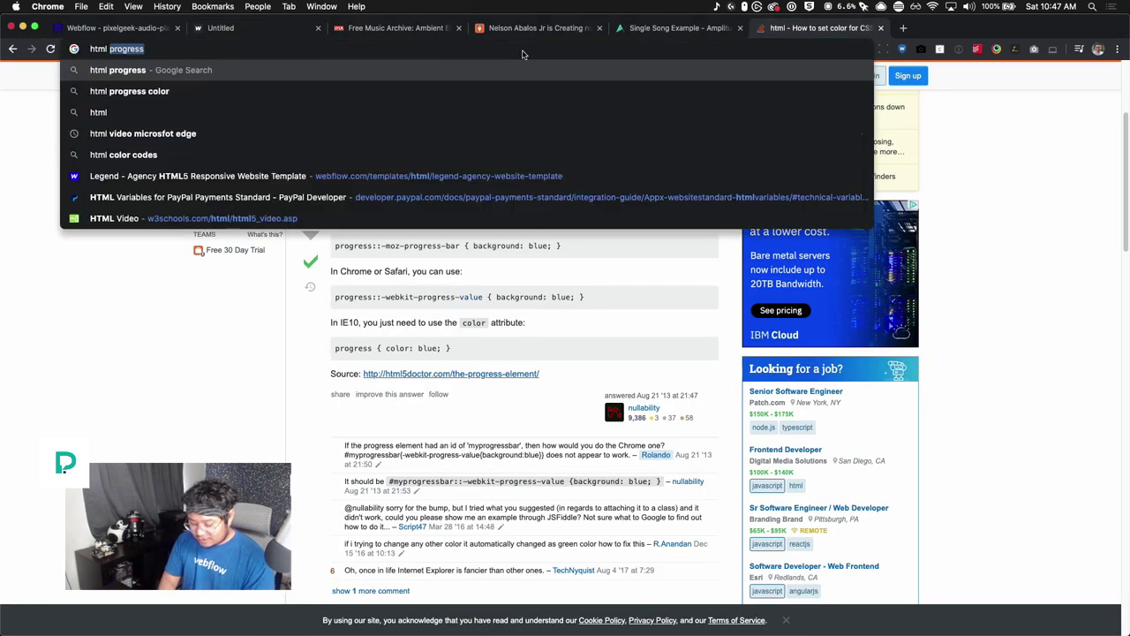
type("s ")
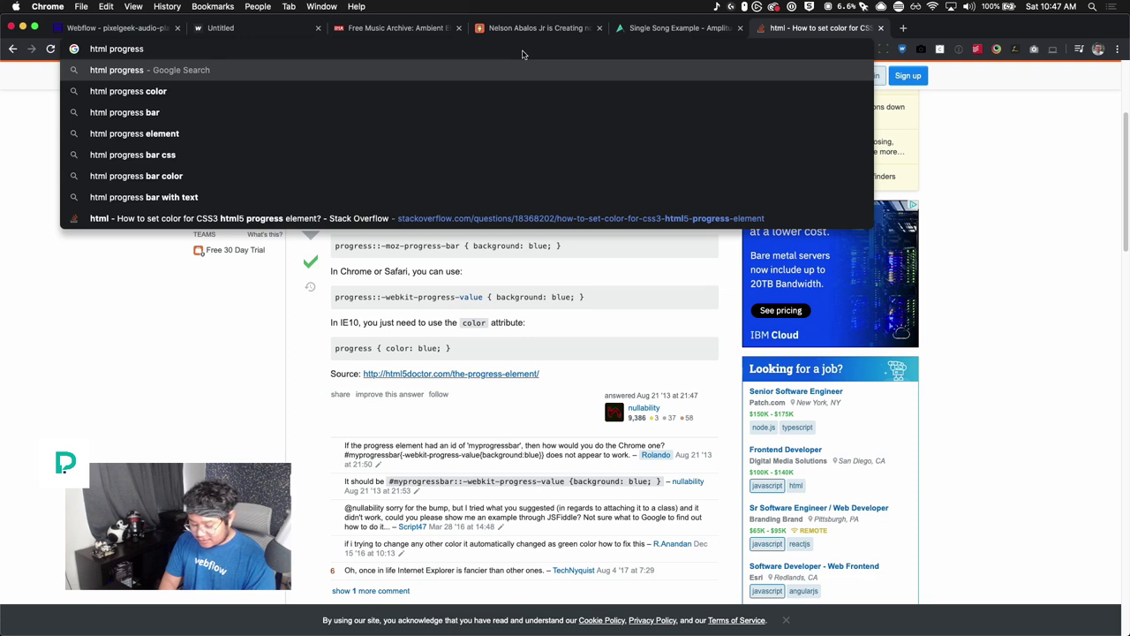
type("tag attributes")
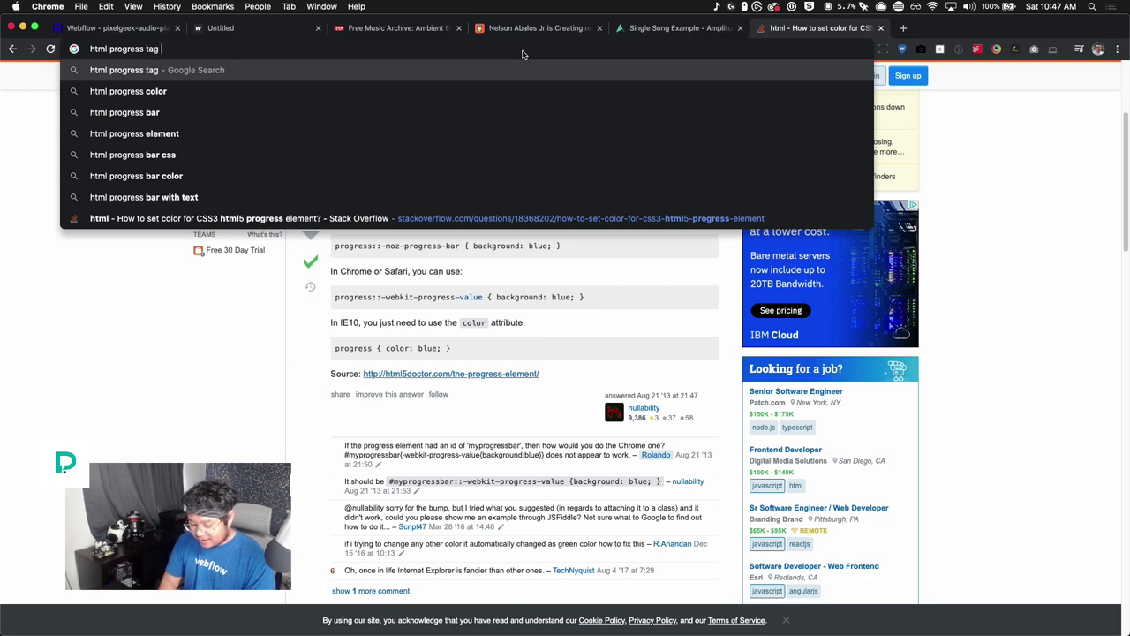
key("Return")
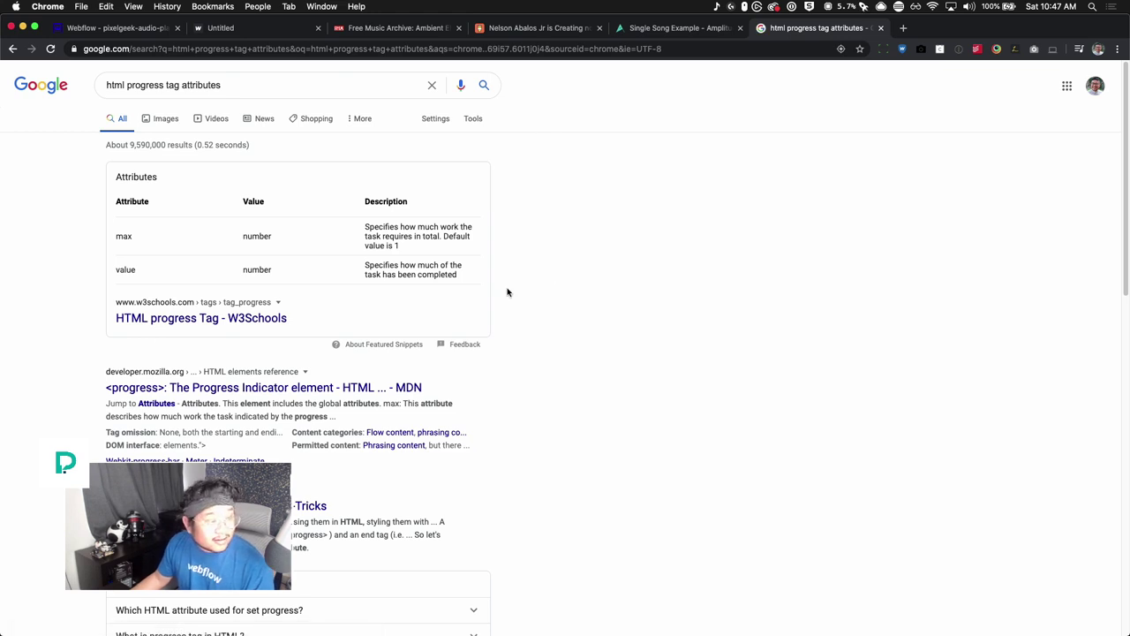
Open the W3Schools page on the HTML progress tag, check its attributes and default CSS settings, and return to the search results.
left_click(128, 320)
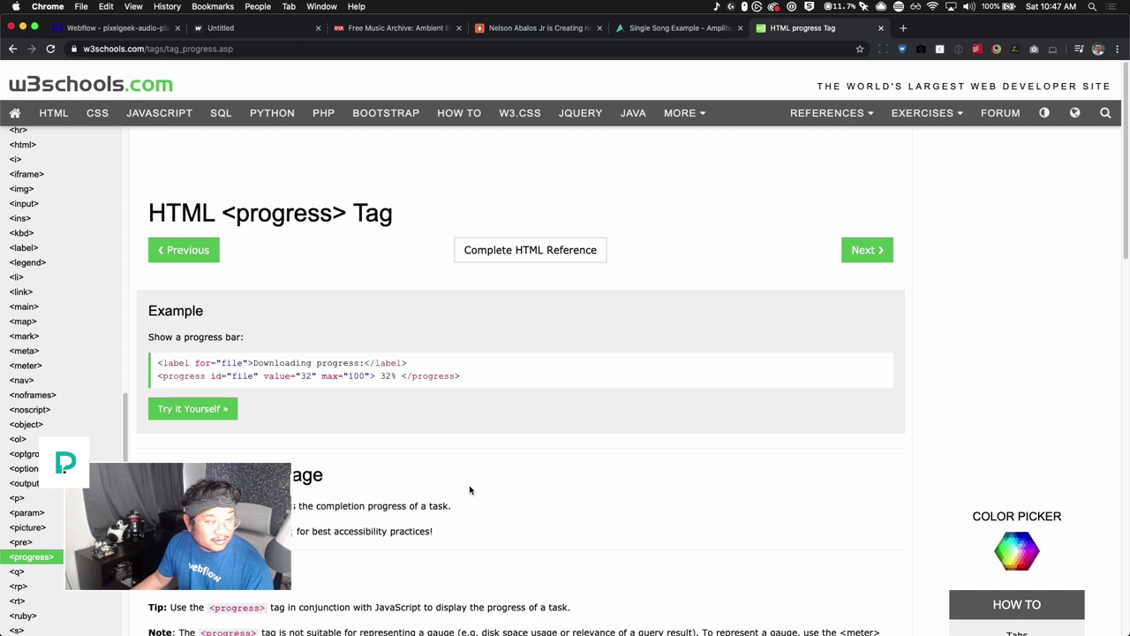
scroll(470, 490, "down", 10)
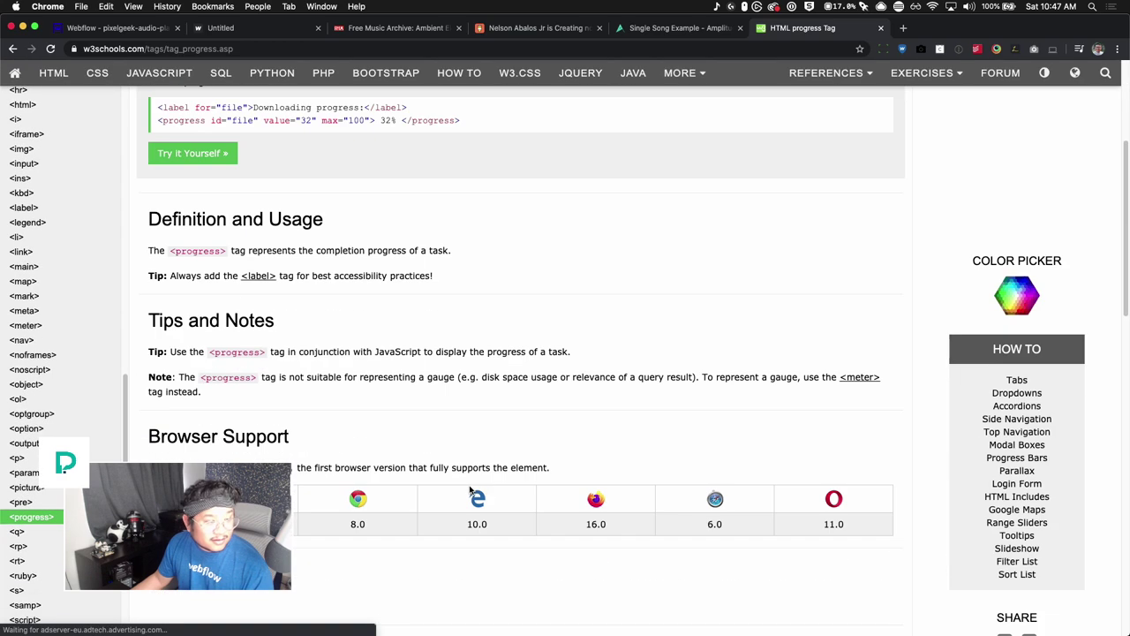
scroll(470, 490, "down", 5)
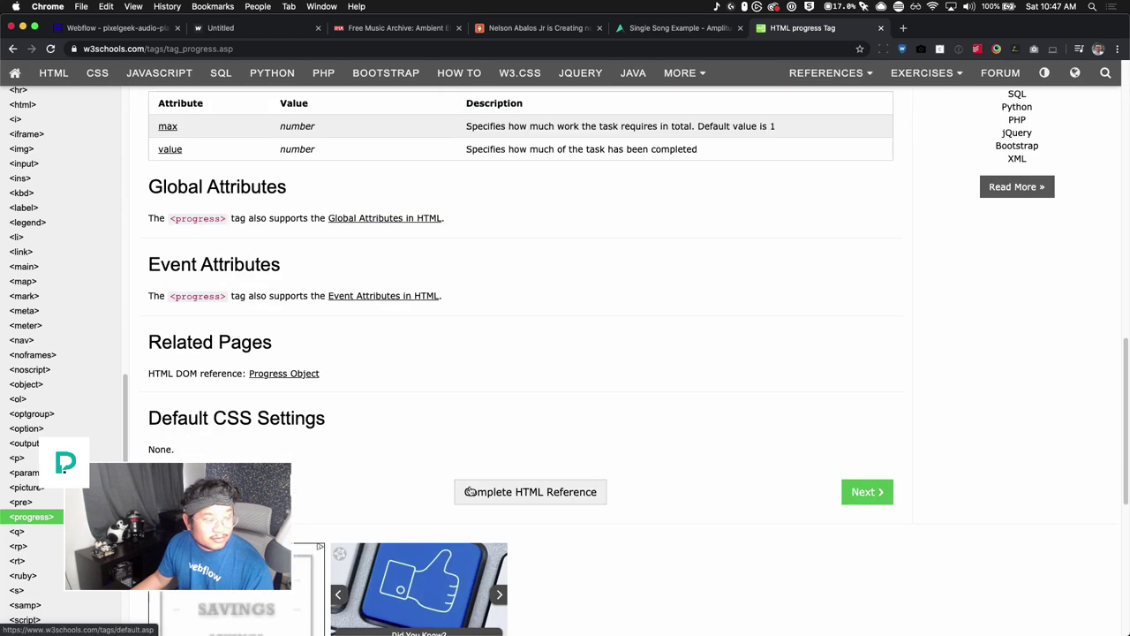
scroll(382, 457, "up", 5)
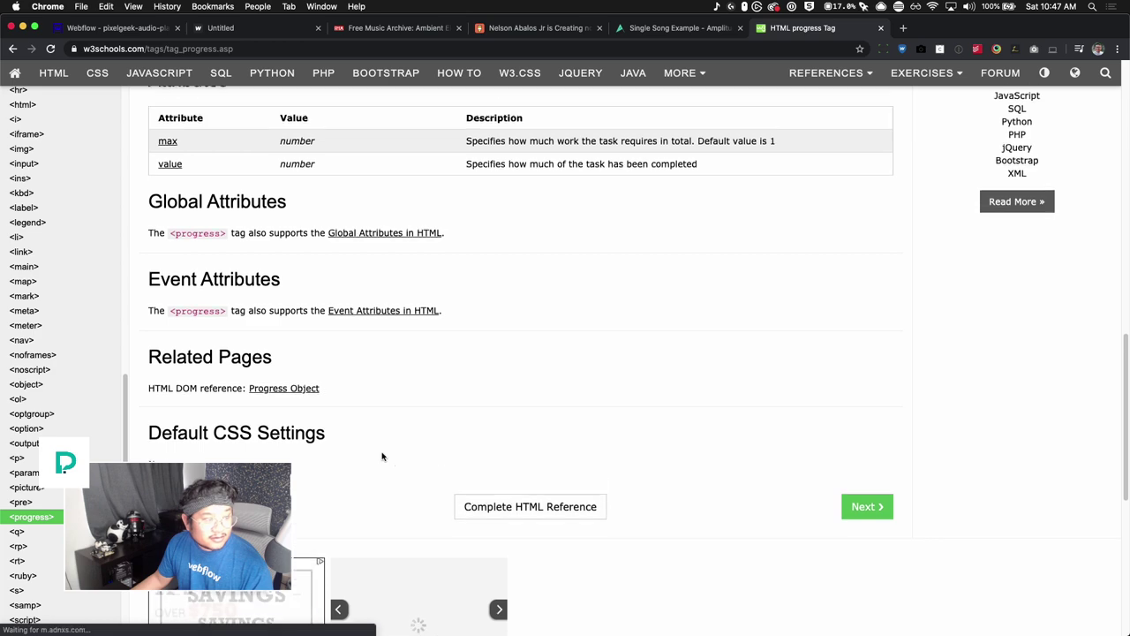
scroll(382, 457, "up", 8)
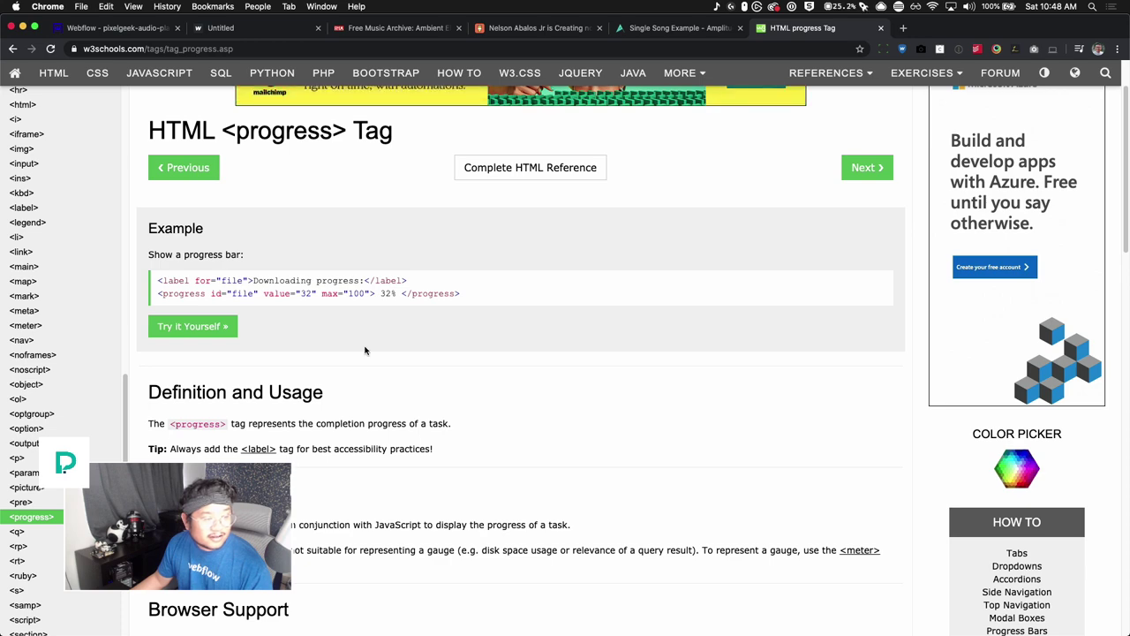
scroll(365, 353, "down", 10)
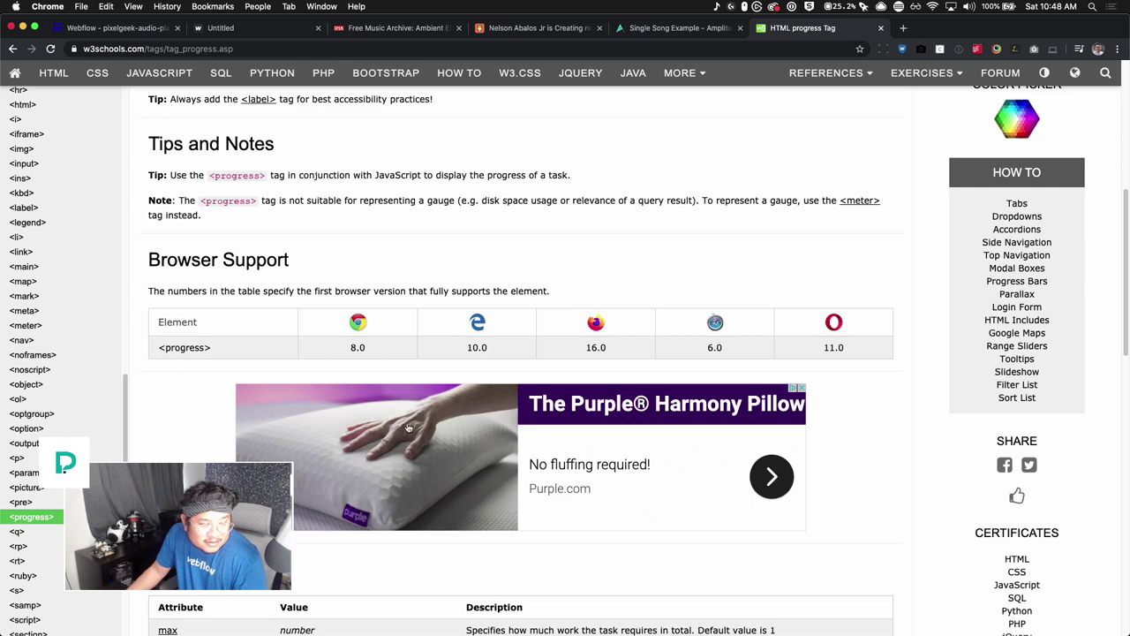
left_click(13, 49)
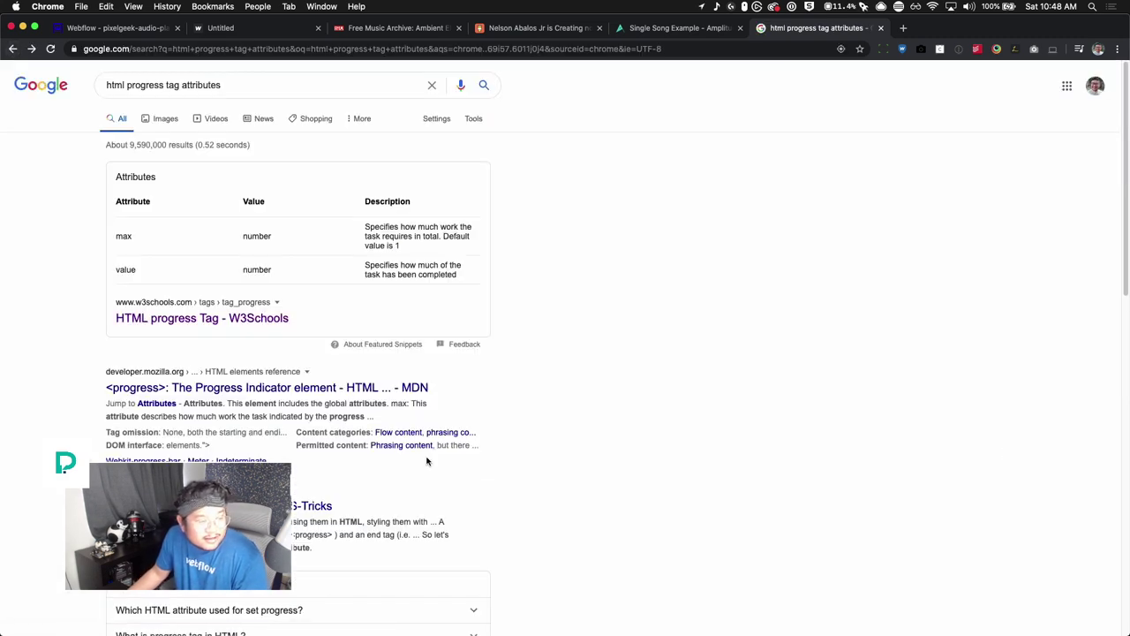
Search Google for "how to style html progress tag".
key("slash")
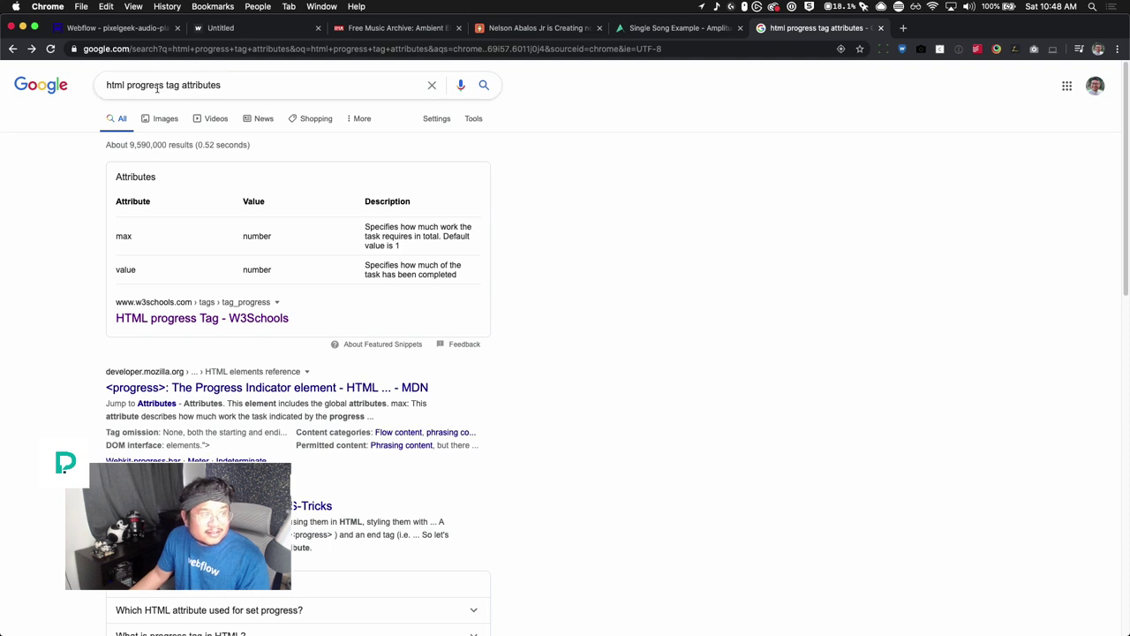
key("super+a")
type("how to style ")
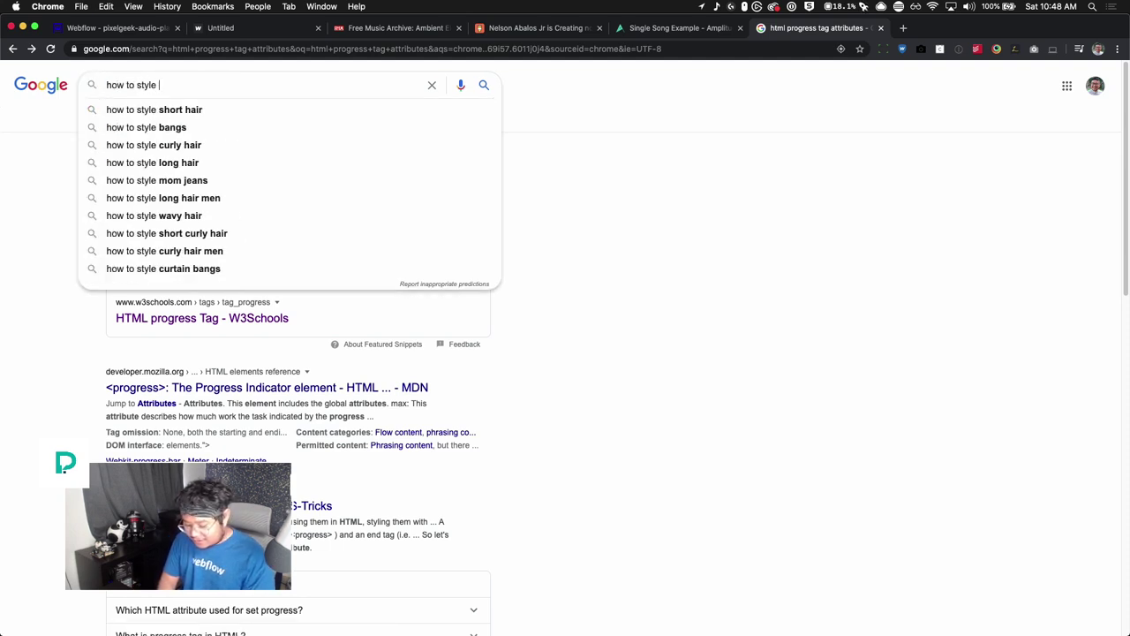
type("html progre")
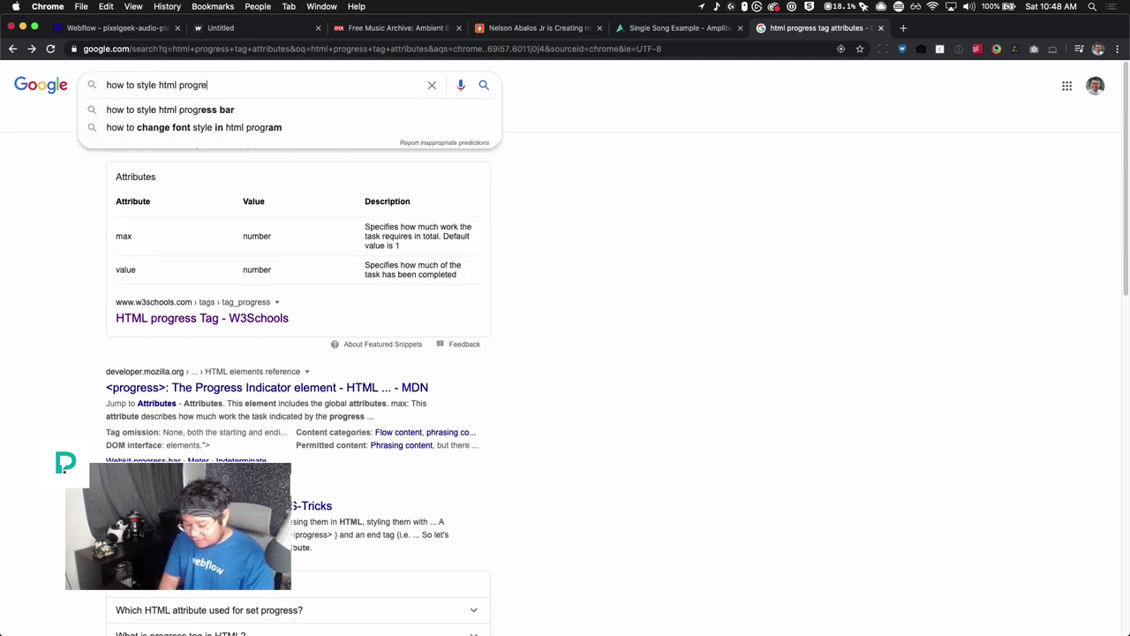
type("ss tag")
key("Return")
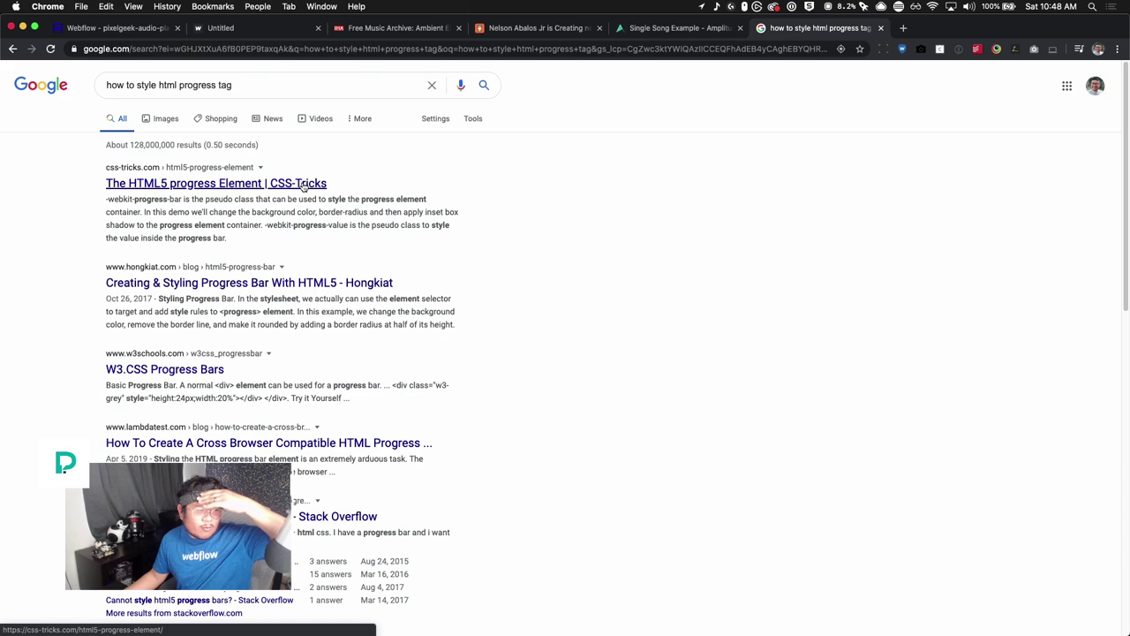
Open Hongkiat's "Creating & Styling Progress Bar With HTML5" article and examine its CSS selectors for the progress bar in each browser.
left_click(316, 279)
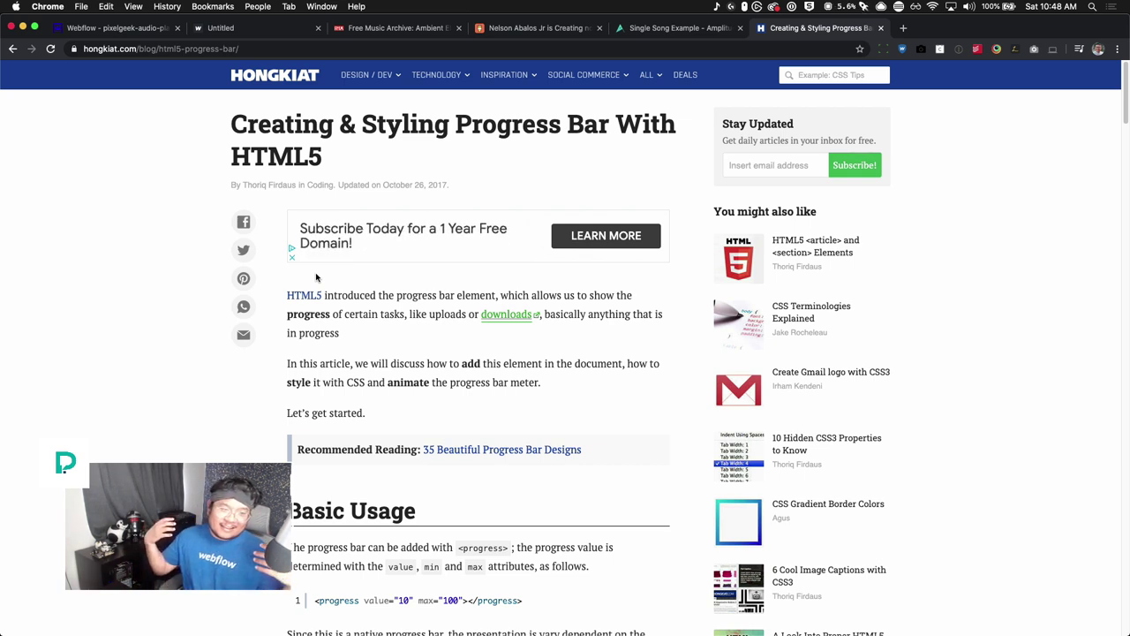
scroll(459, 437, "down", 5)
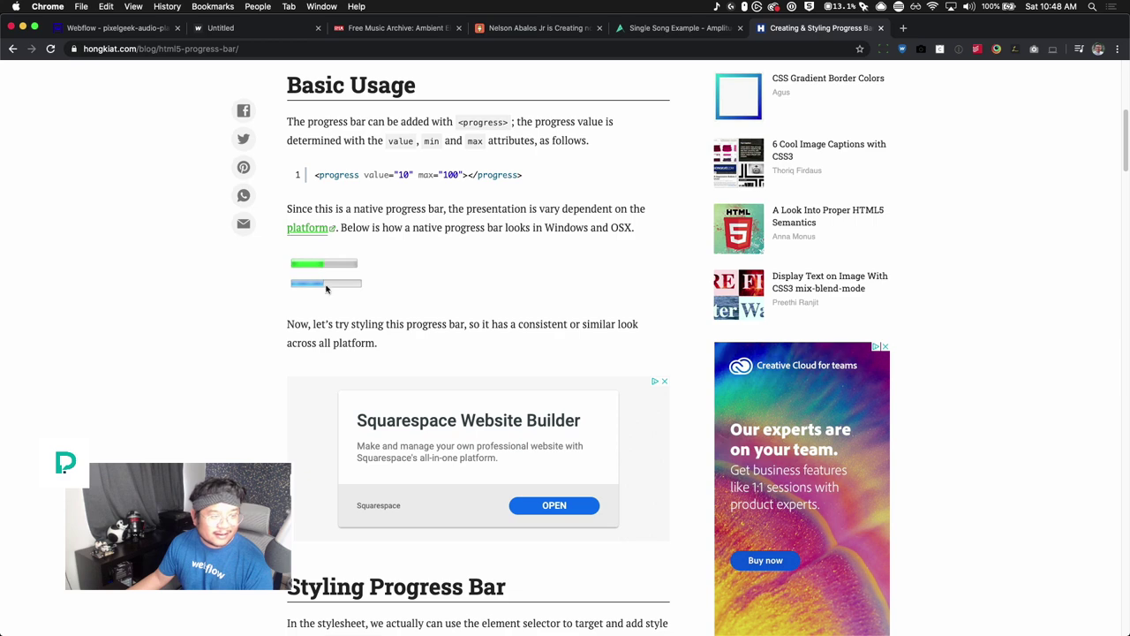
scroll(318, 272, "down", 5)
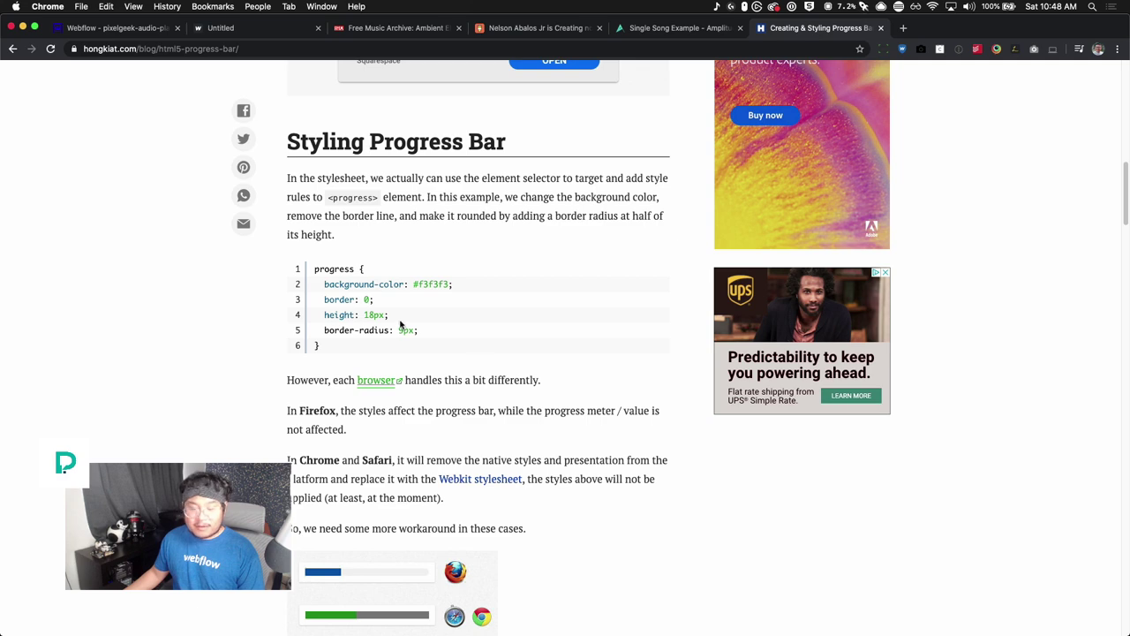
scroll(514, 422, "down", 5)
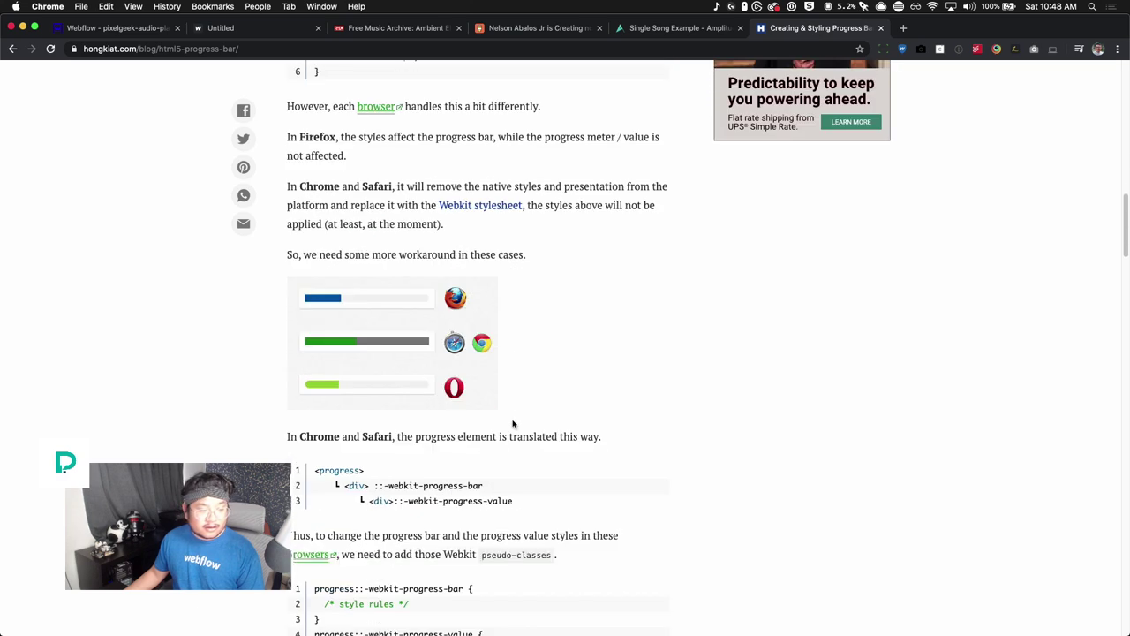
scroll(513, 424, "down", 1)
scroll(513, 424, "down", 3)
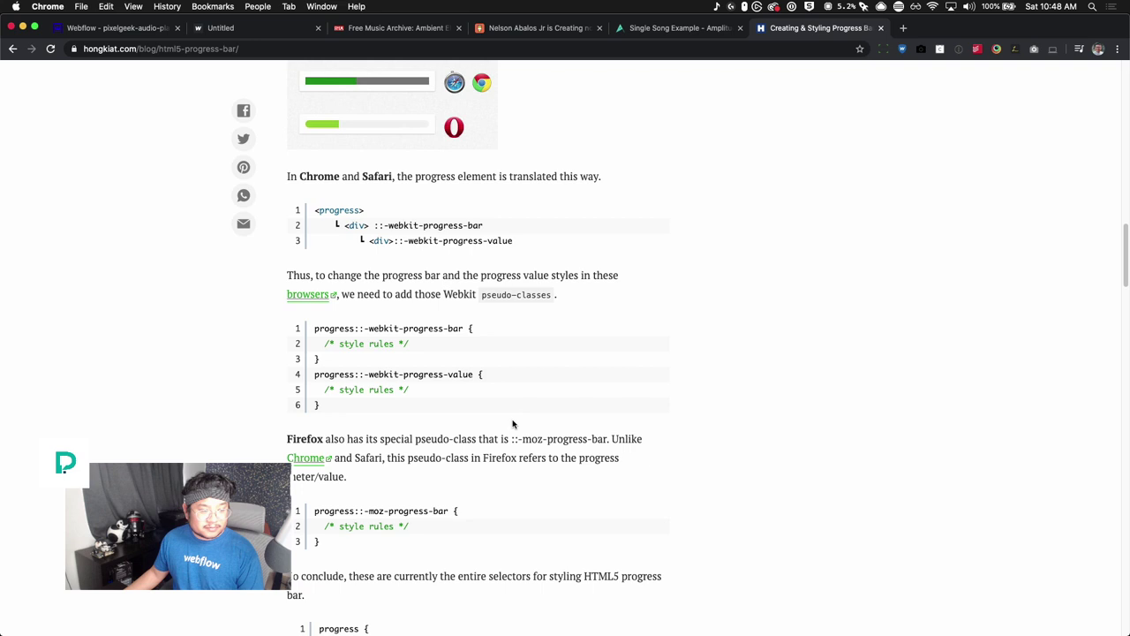
left_click_drag(356, 329, 449, 327)
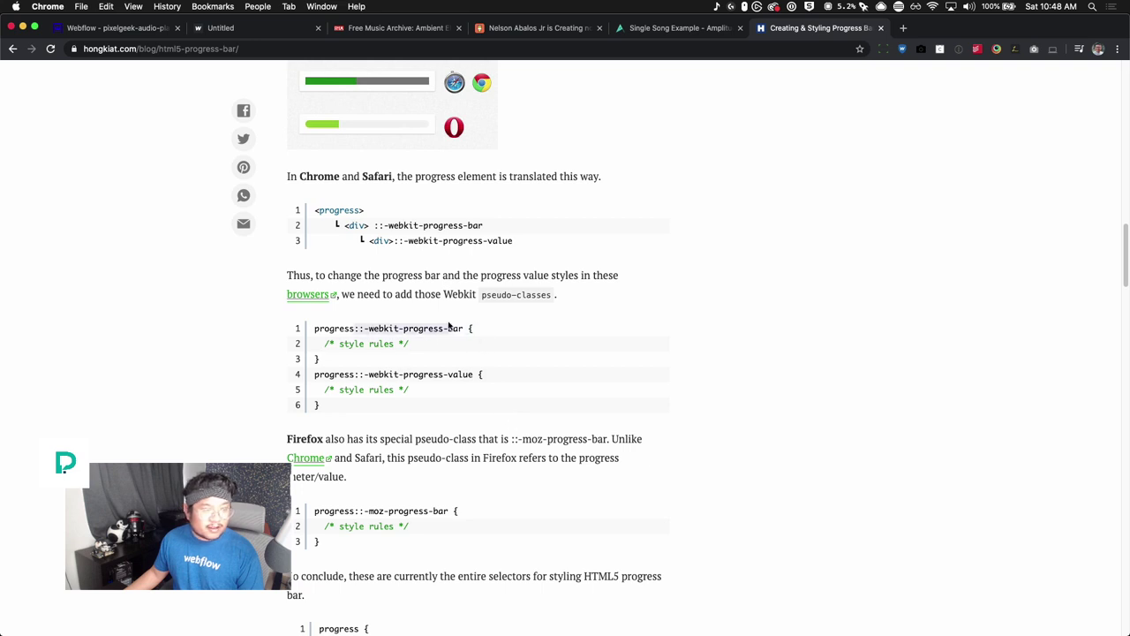
scroll(456, 442, "down", 3)
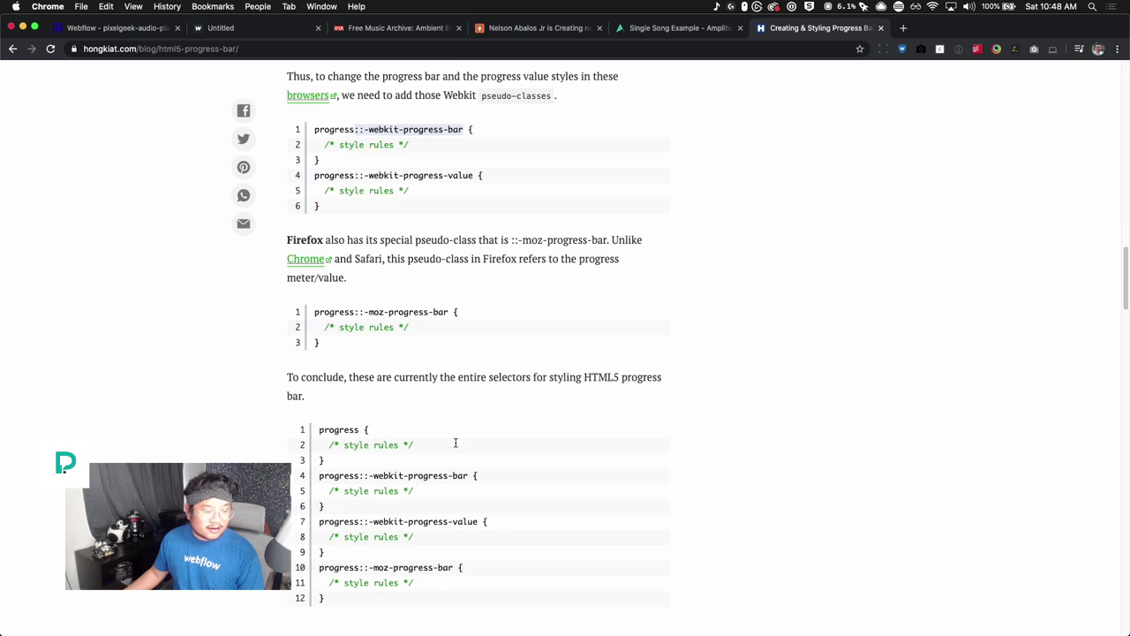
scroll(455, 446, "down", 5)
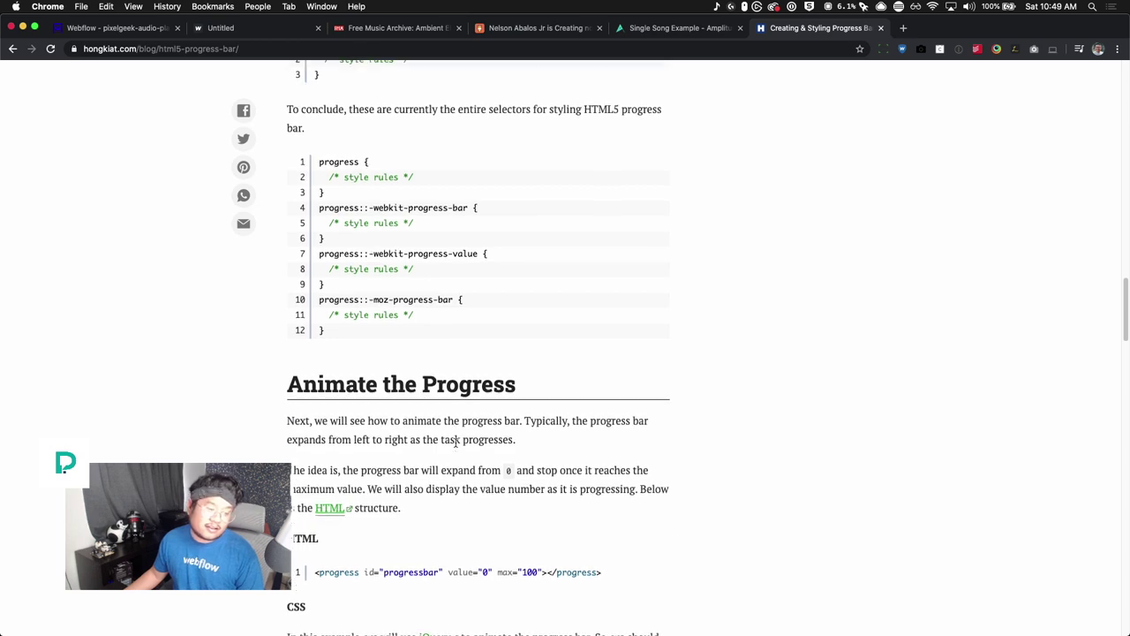
scroll(455, 446, "down", 5)
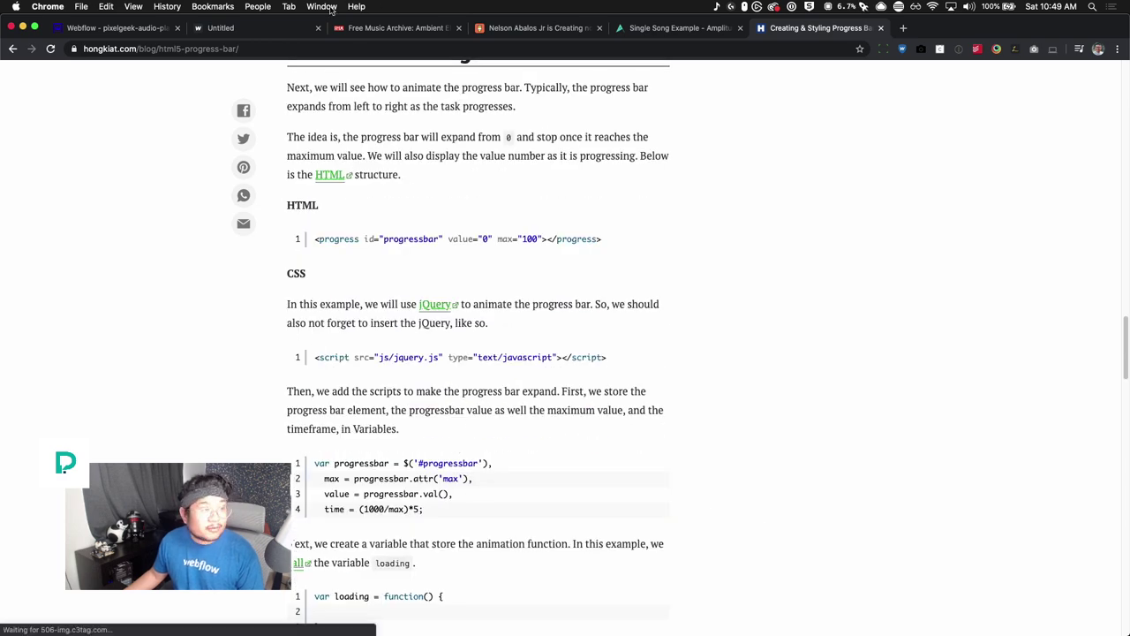
Return to the Webflow Designer, close the open embed code editor and select the empty Div Block.
left_click(227, 30)
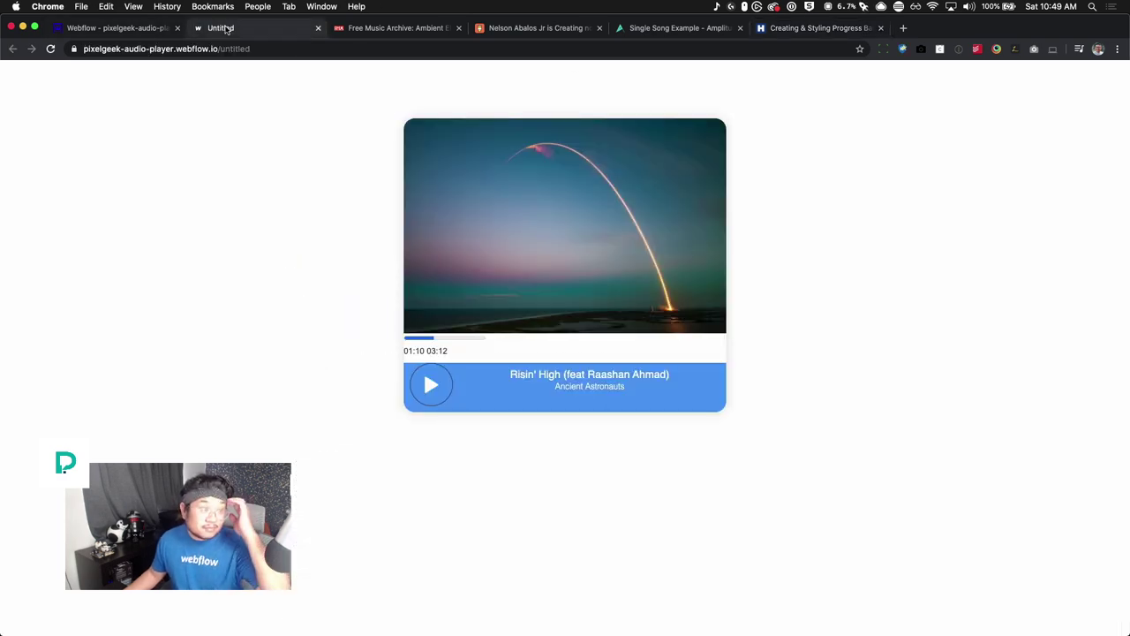
left_click(143, 33)
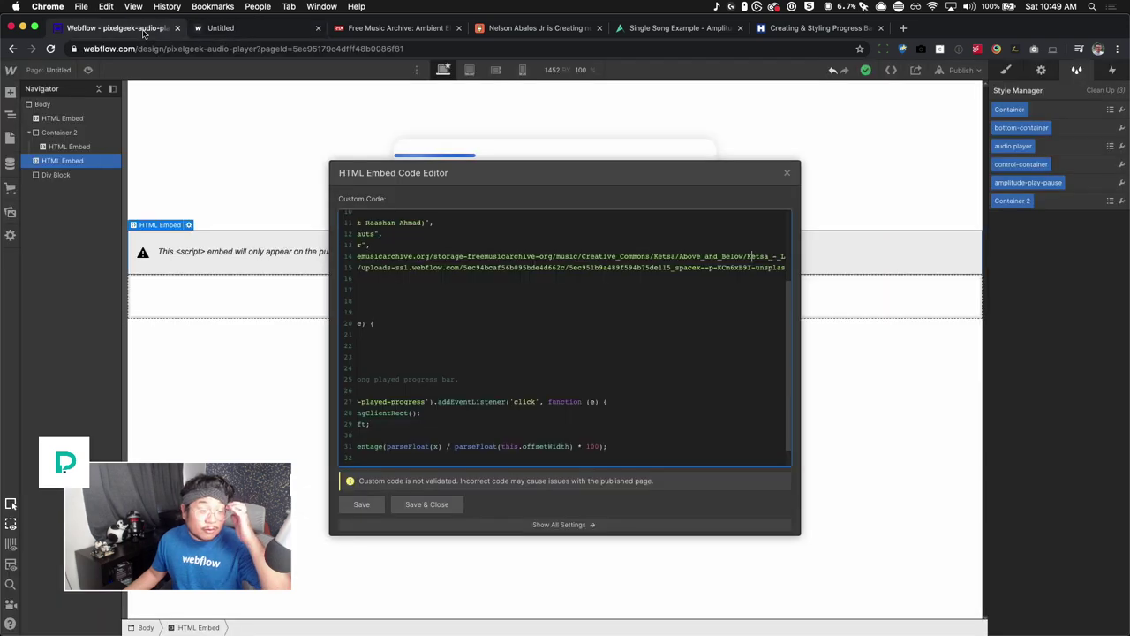
left_click(786, 175)
key("s")
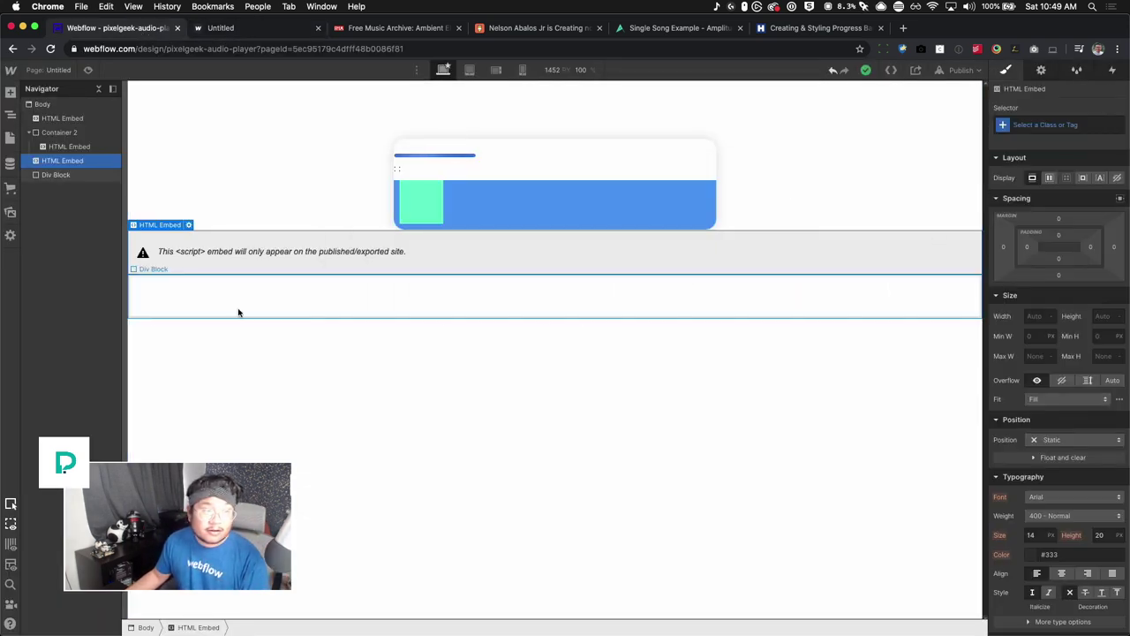
left_click(300, 305)
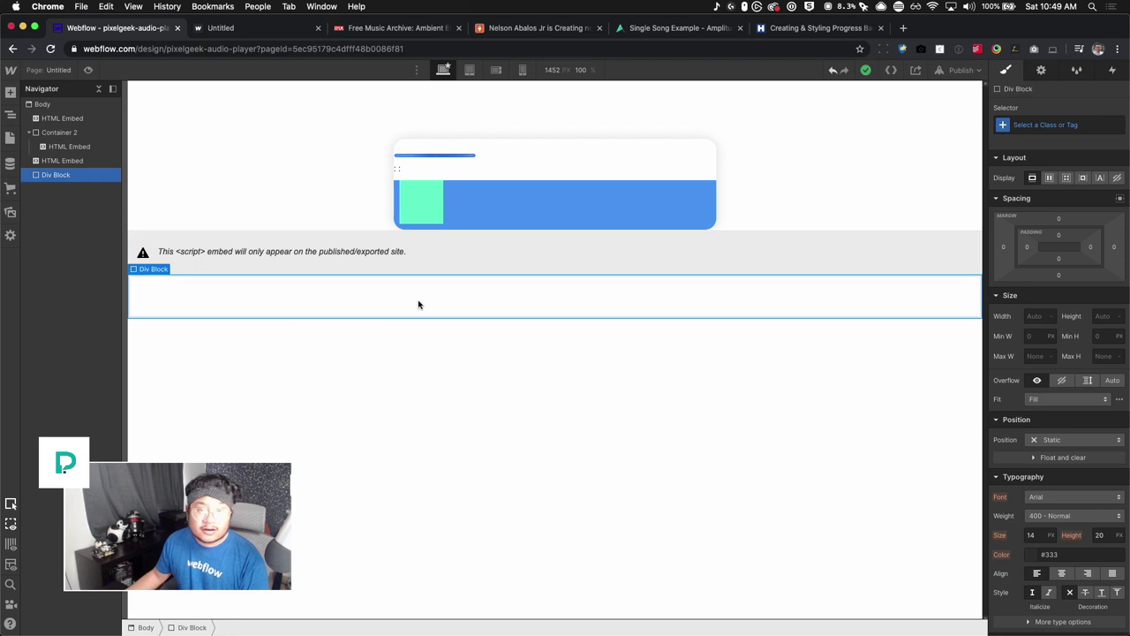
Open the code of the HTML Embed inside Container 2 and copy the progress element's class name, amplitude-song-played-progress.
left_click(92, 118)
left_click(96, 147)
double_click(450, 157)
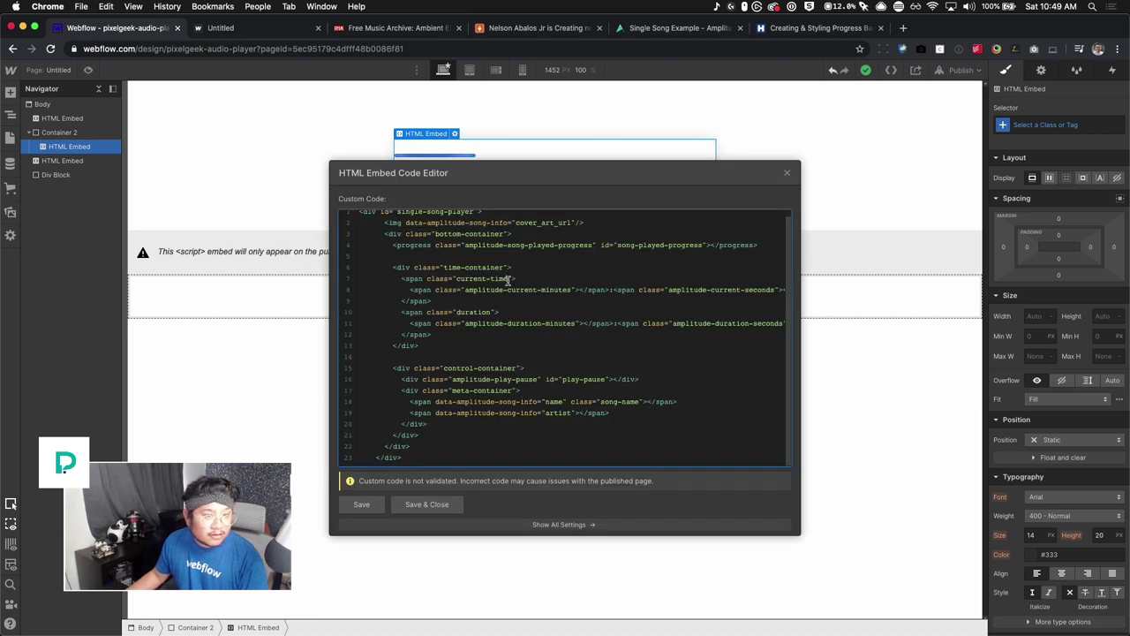
scroll(548, 270, "up", 1)
left_click_drag(591, 253, 466, 253)
key("super+c")
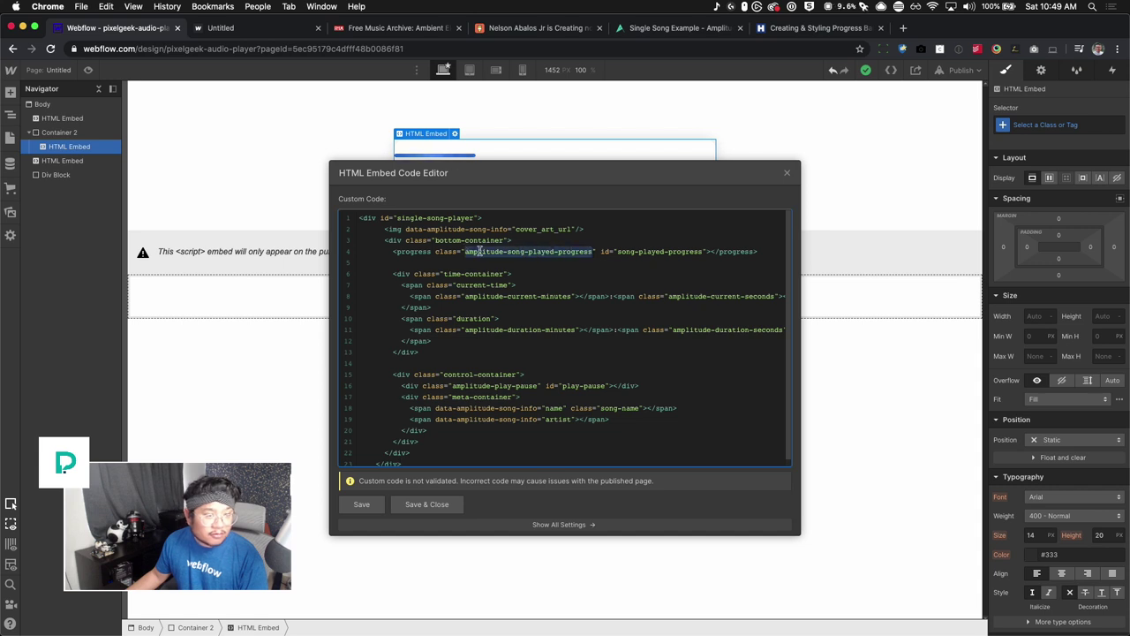
Close the code editor and give the empty Div Block the class amplitude-song-played-progress.
left_click(787, 173)
left_click(304, 294)
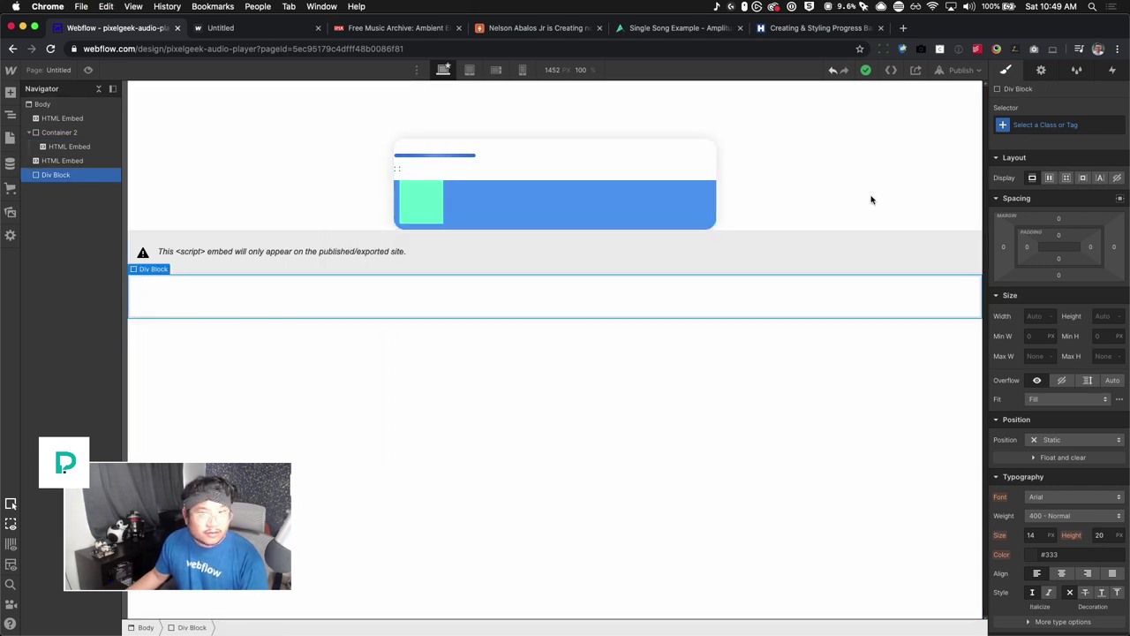
key("super+Return")
key("super+v")
key("Return")
Set the width of the amplitude-song-played-progress class to 100%.
scroll(1060, 442, "down", 2)
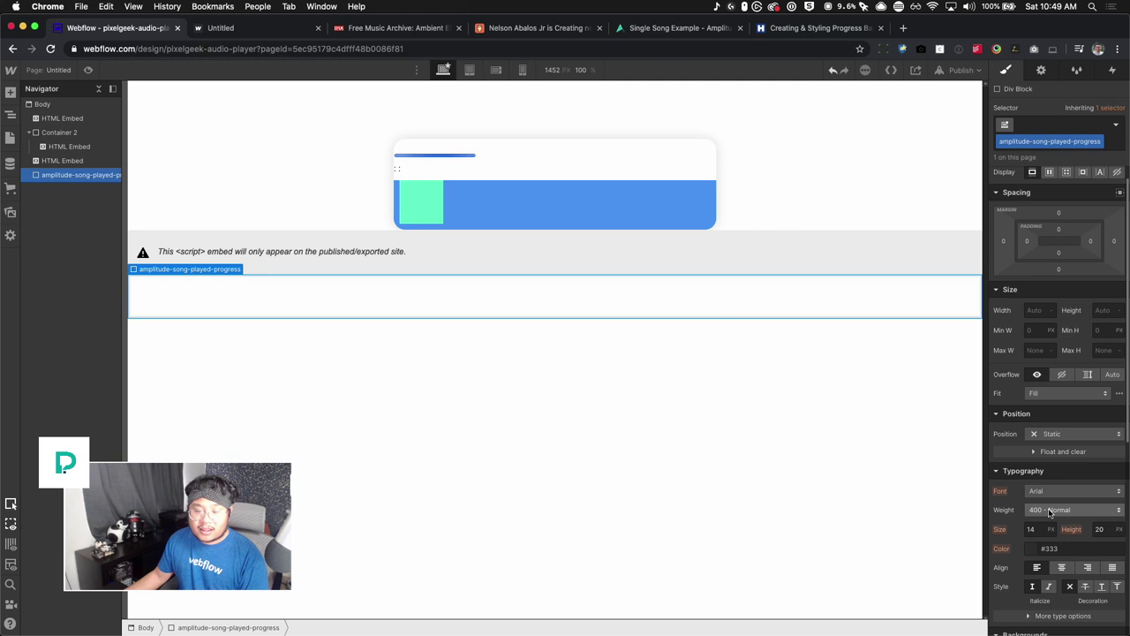
left_click(1037, 302)
type("100")
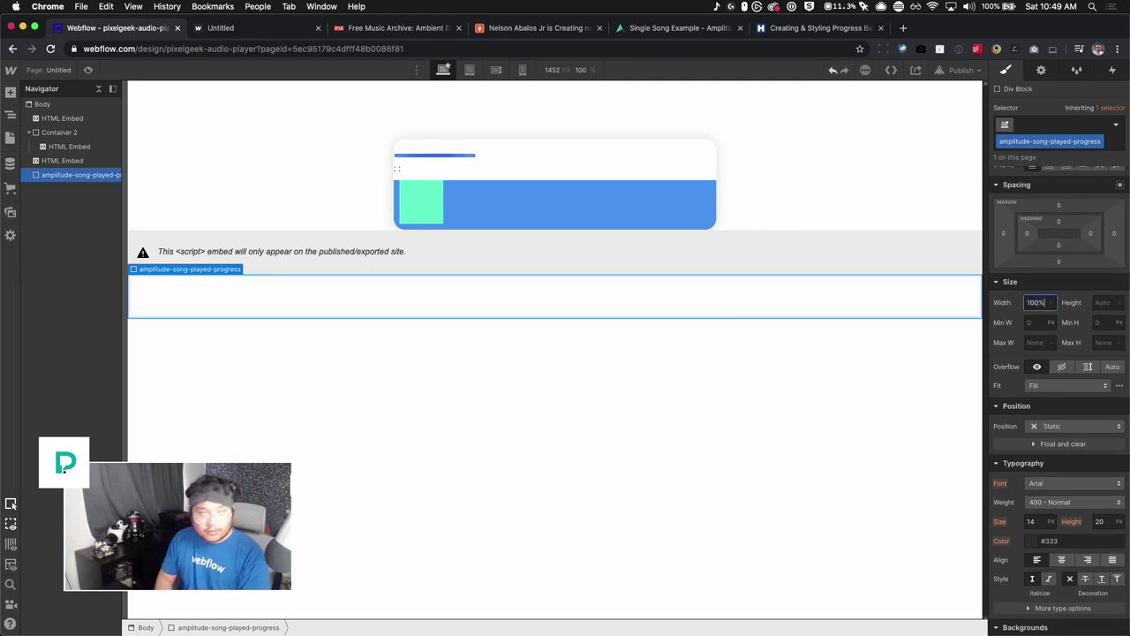
key("Return")
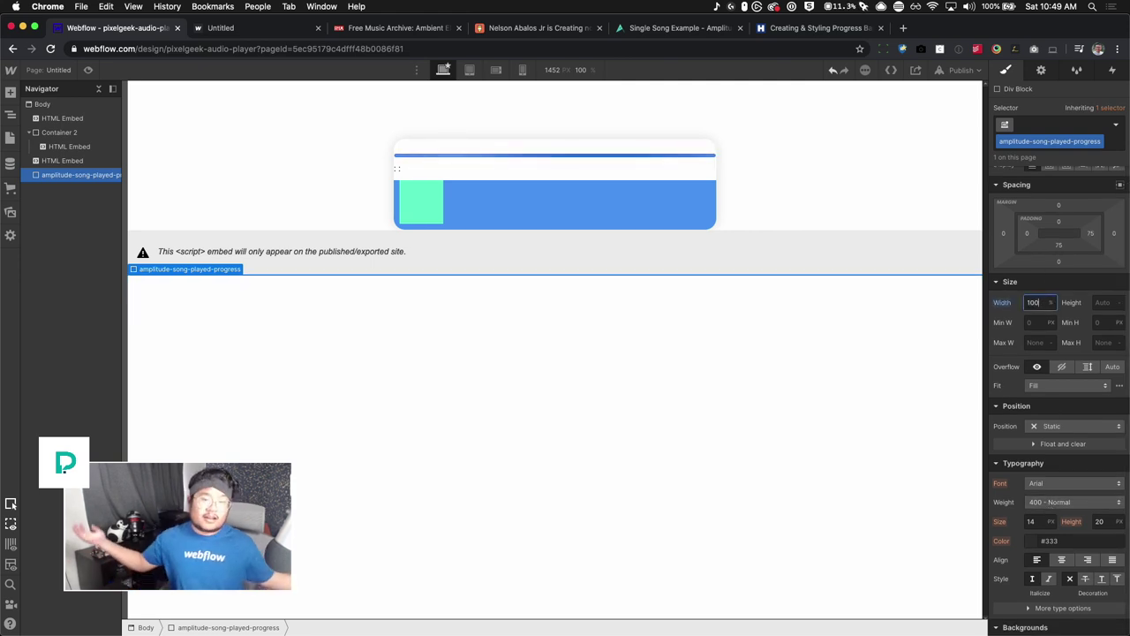
Center the amplitude-song-played-progress block with automatic side margins, try a width of 75% and set it back to 100%.
left_click(1120, 187)
left_click(1038, 303)
type("7")
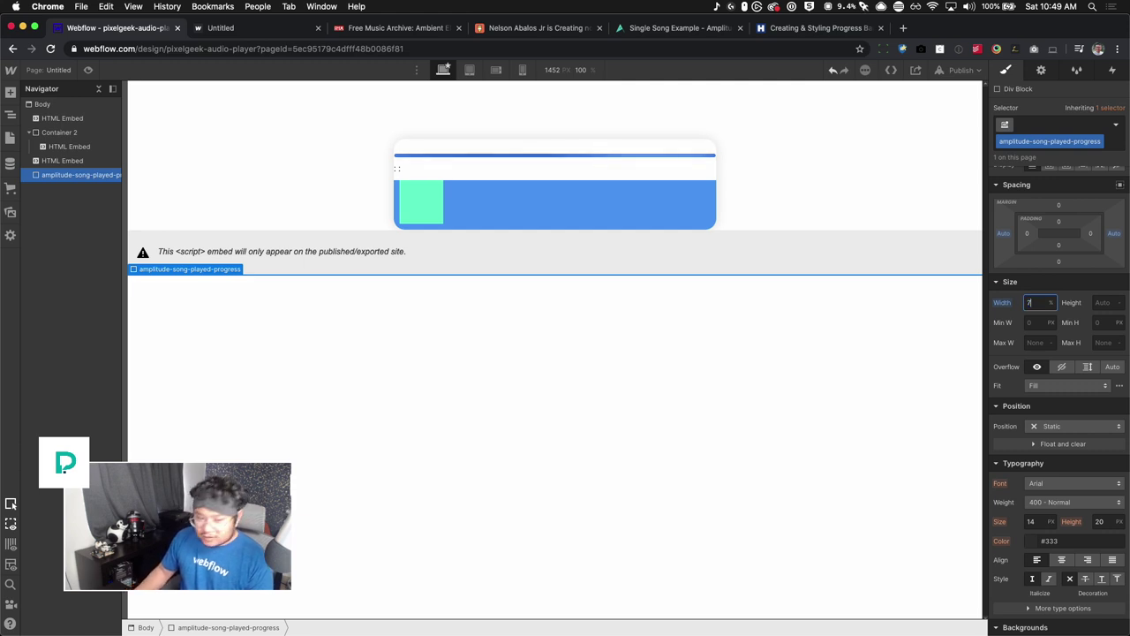
type("5")
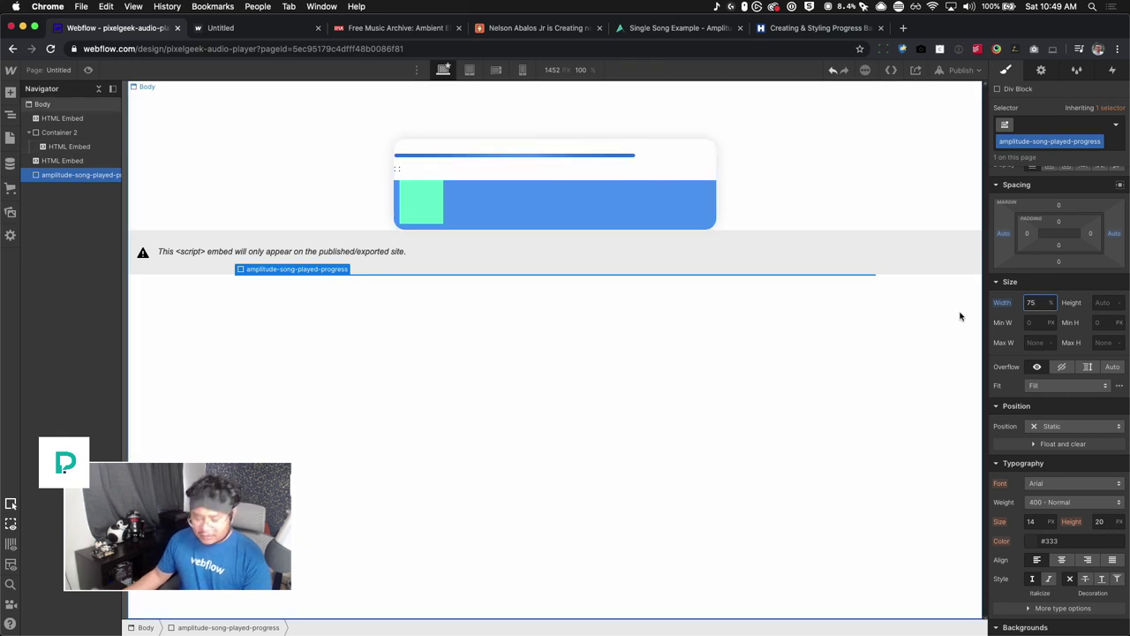
type("10")
key("Return")
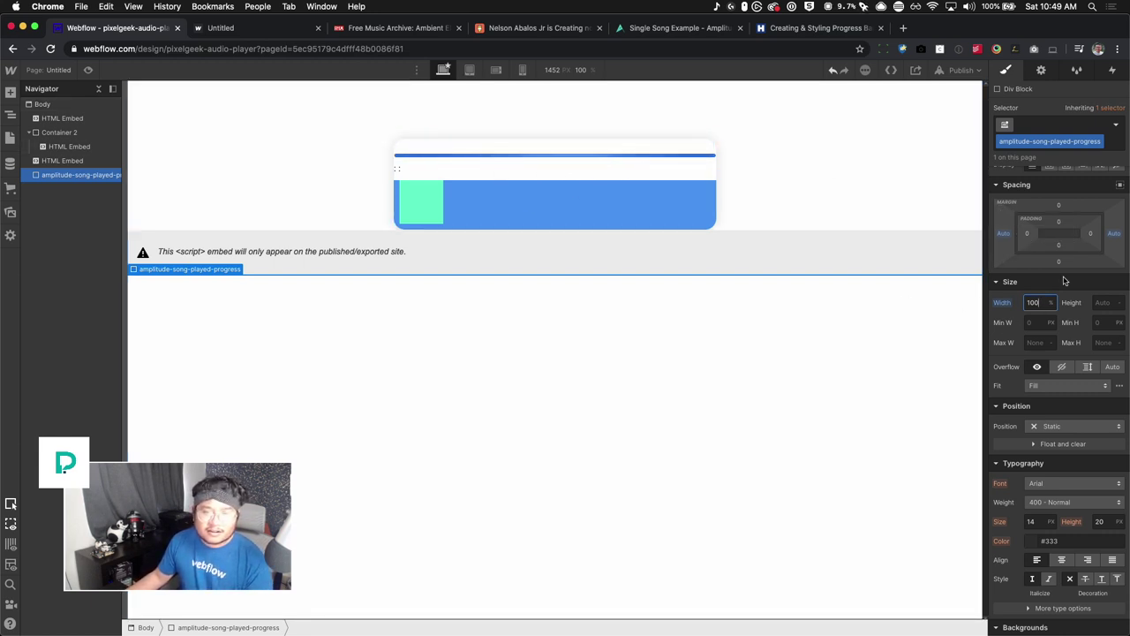
Set the display of the amplitude-song-played-progress class to block.
scroll(1063, 328, "up", 1)
scroll(1060, 229, "up", 1)
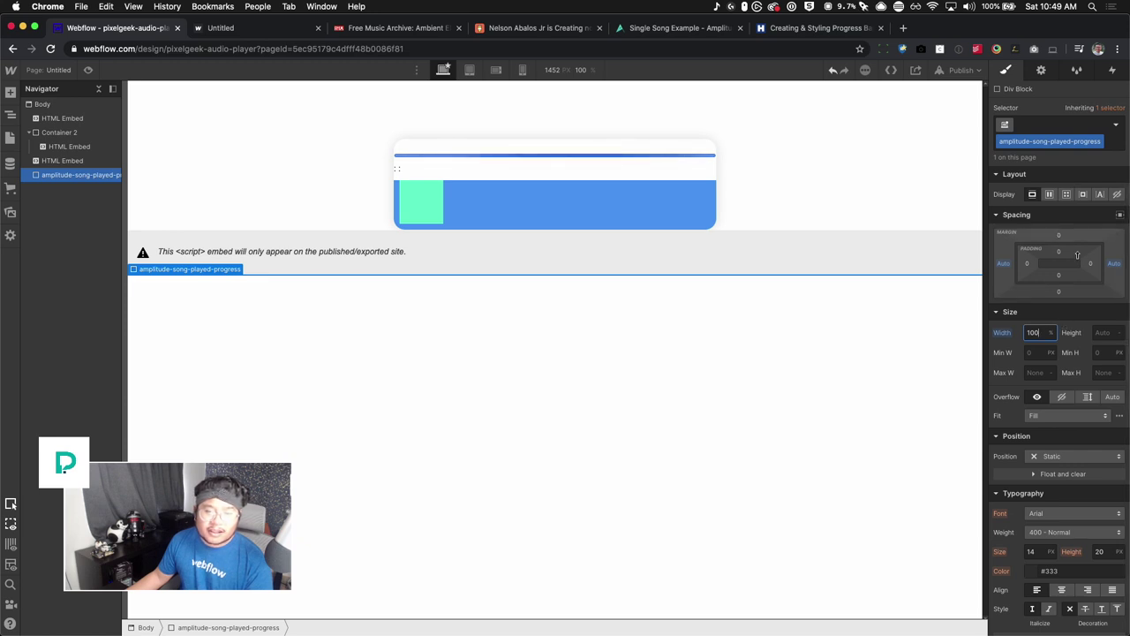
left_click(1033, 194)
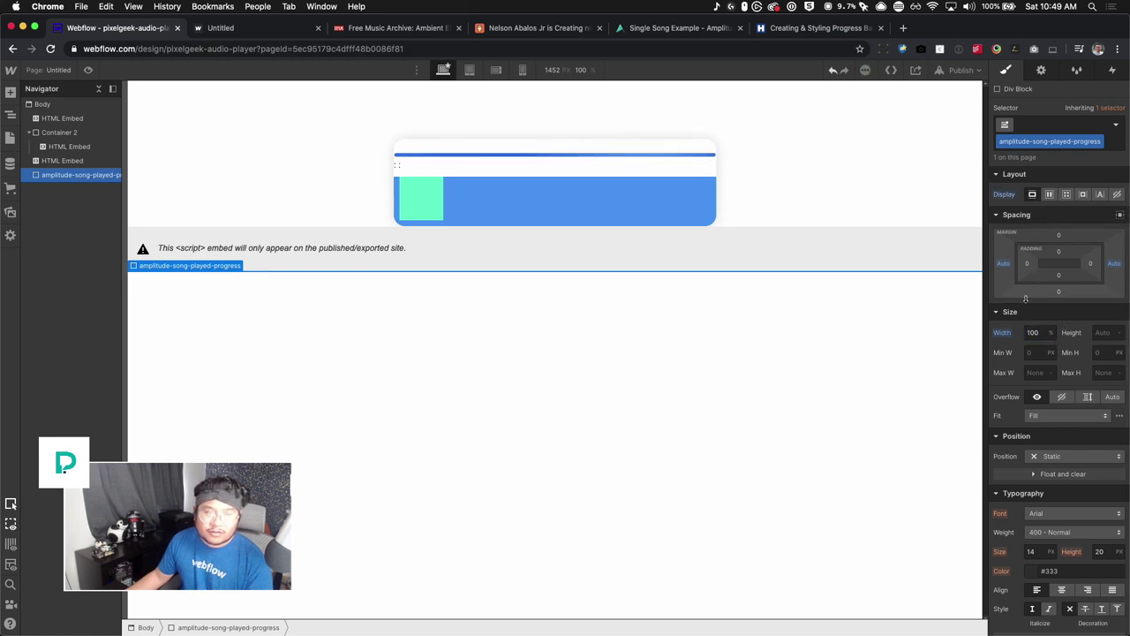
Try widths such as 60% on the amplitude-song-played-progress class and settle on 80%.
left_click(1027, 335)
type("80")
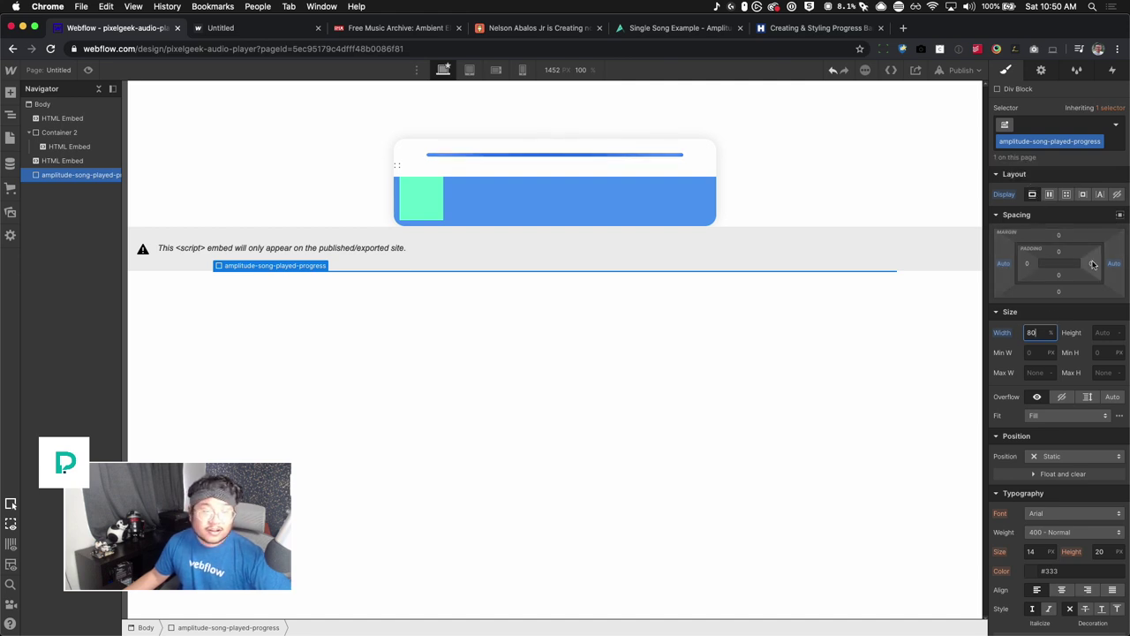
key("shift+Down")
key("shift+Down")
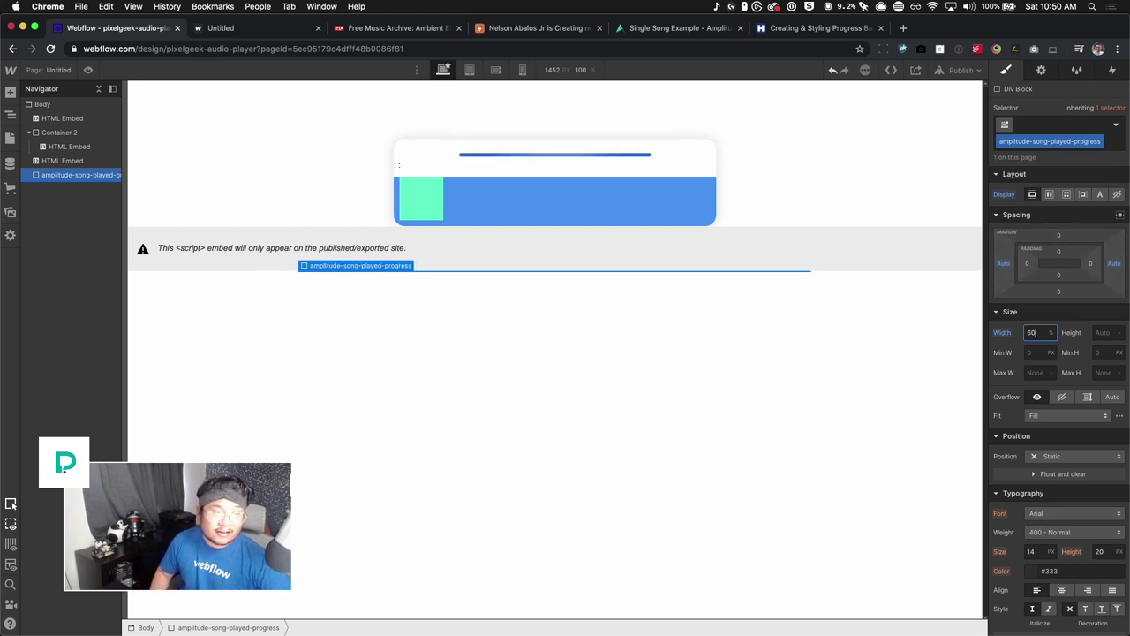
key("shift+Up")
key("shift+Up")
key("shift+Up")
key("shift+Down")
key("shift+Down")
key("shift+Up")
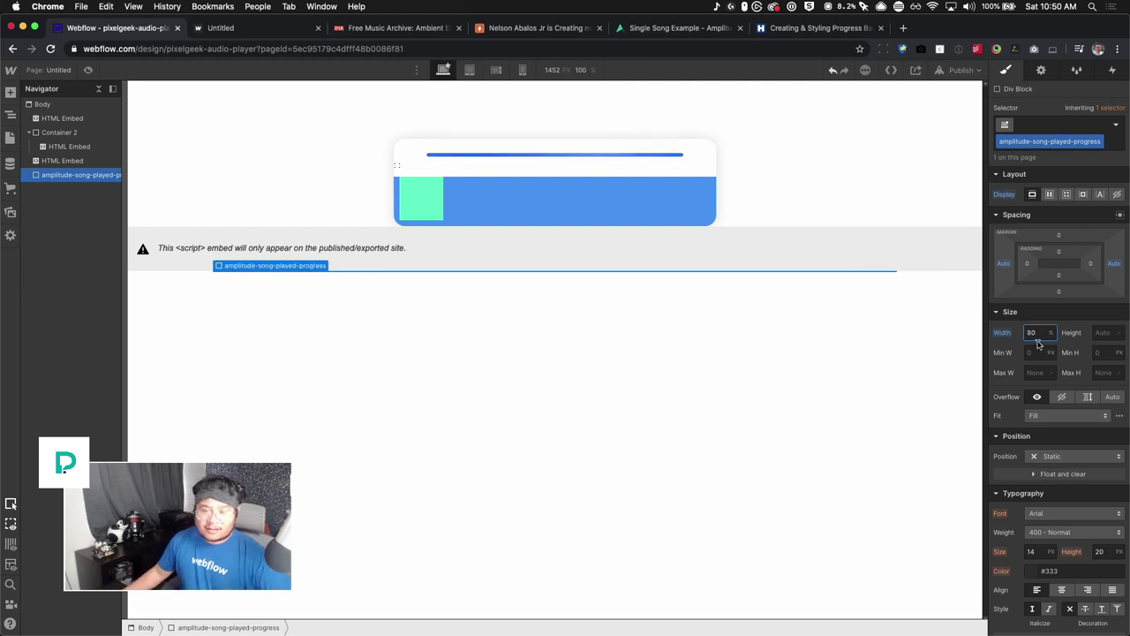
Give the amplitude-song-played-progress class a fixed height, starting at 50 px and reducing it in 10 px increments.
left_click(1109, 333)
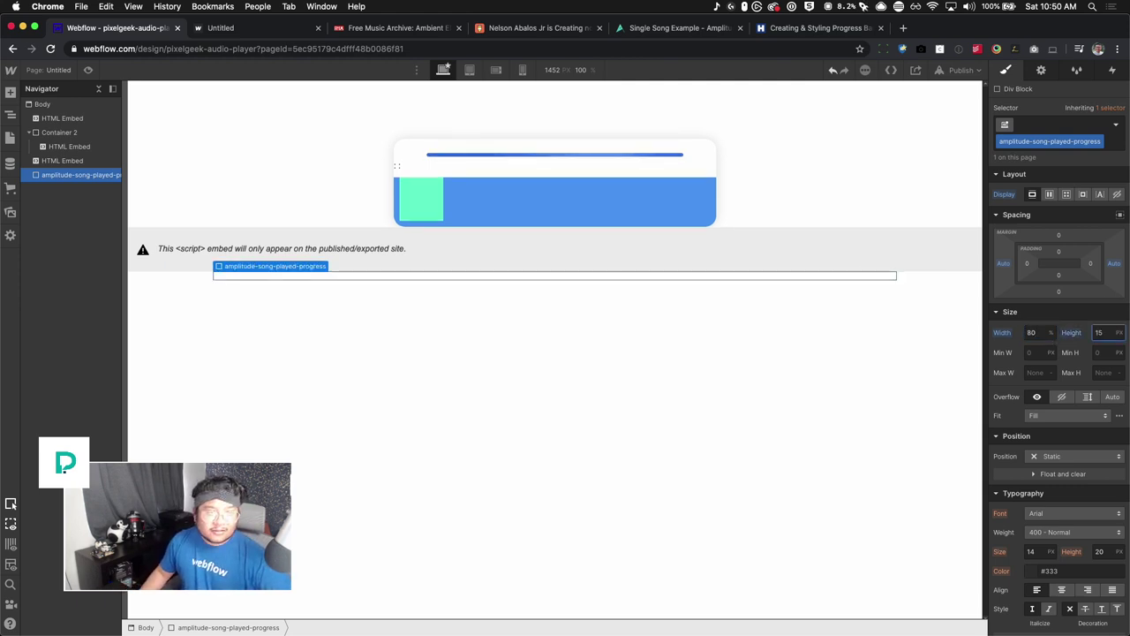
type("50")
key("shift+Down")
key("shift+Down")
key("shift+Down")
key("shift+Down")
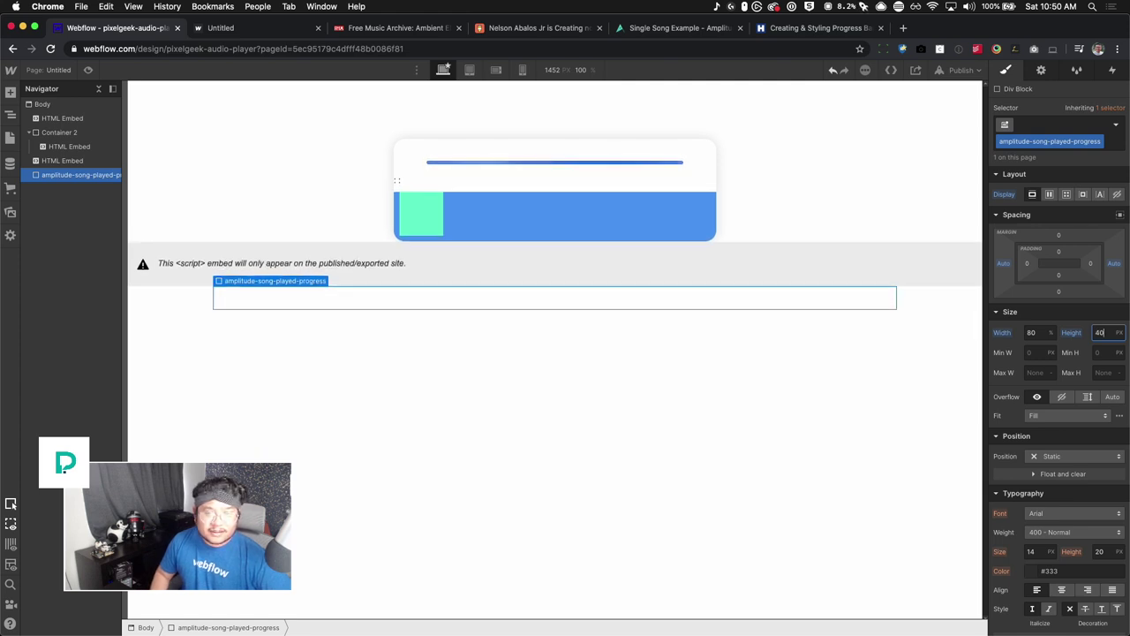
Clear the height value of the amplitude-song-played-progress div.
key("BackSpace")
key("BackSpace")
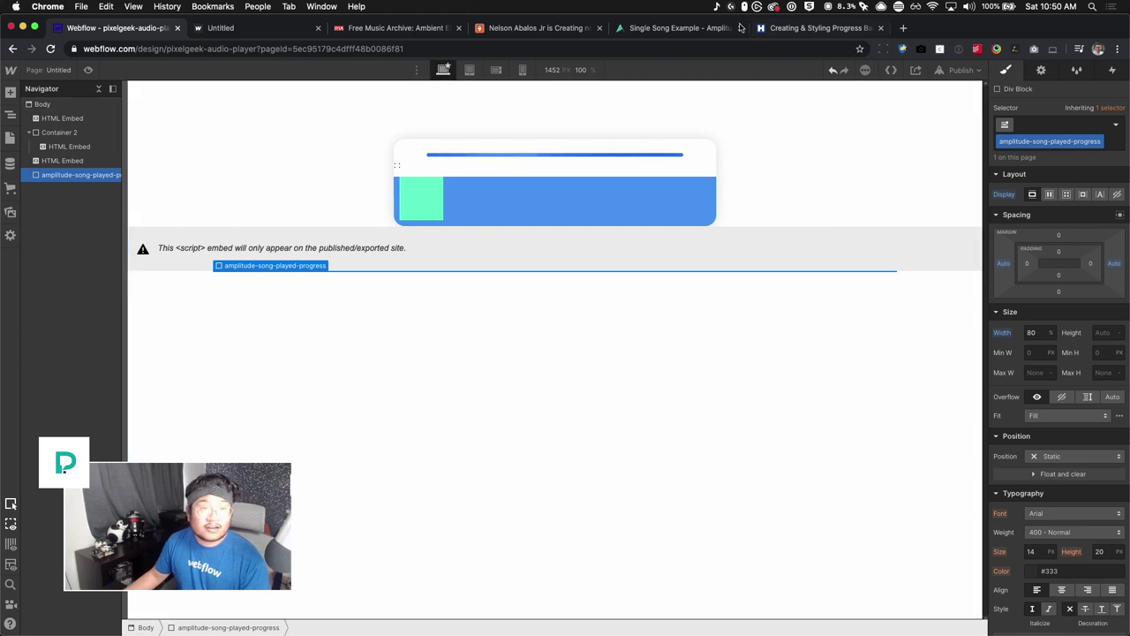
Search the web for "css tricks progress bar" and open the CSS3 Progress Bars article on CSS-Tricks.
left_click(797, 29)
left_click(400, 49)
type("c")
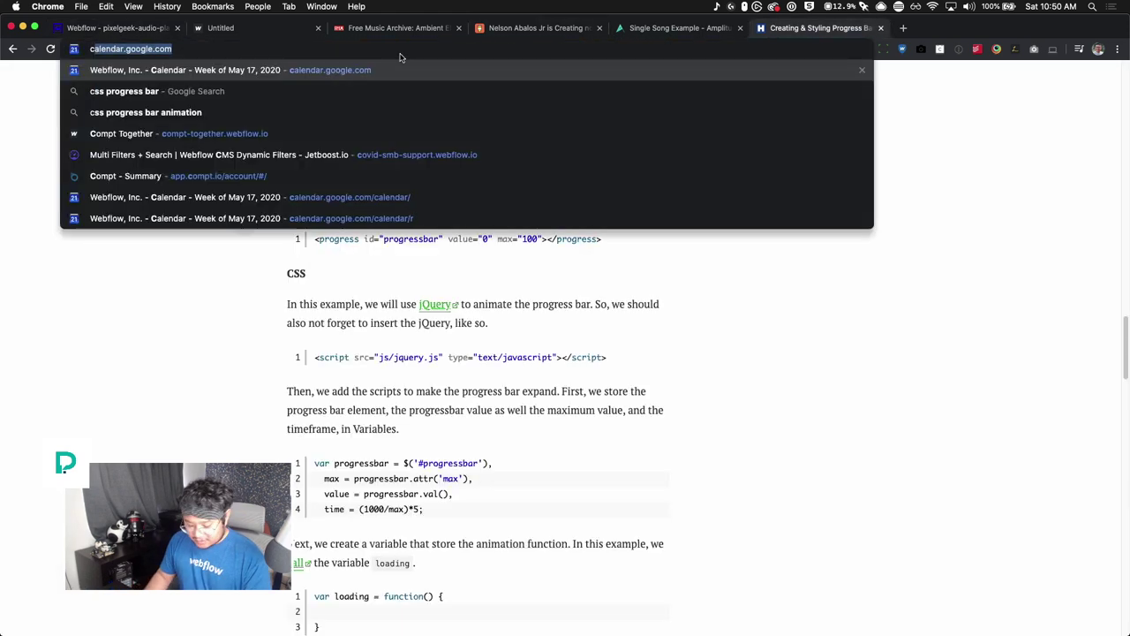
type("ss tricks progre")
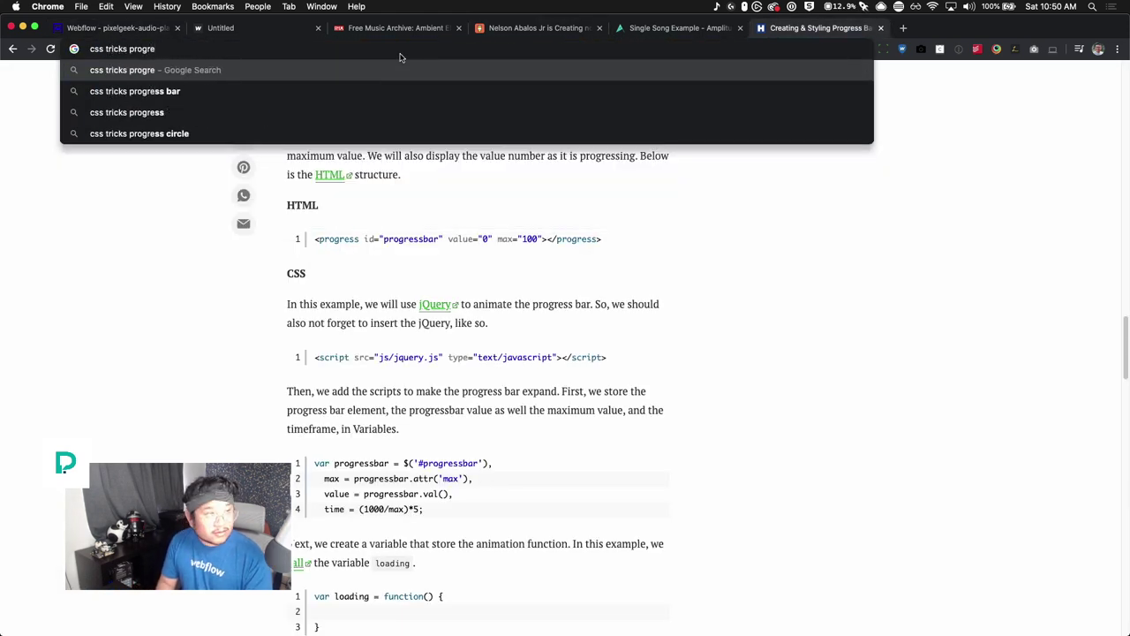
key("Down")
key("Return")
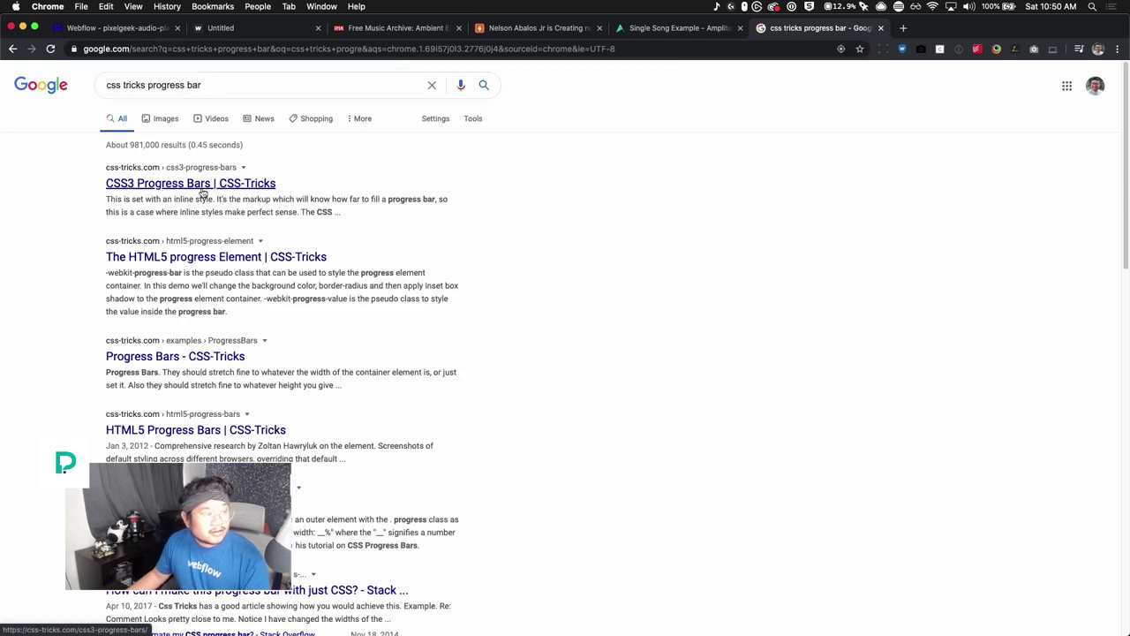
left_click(203, 190)
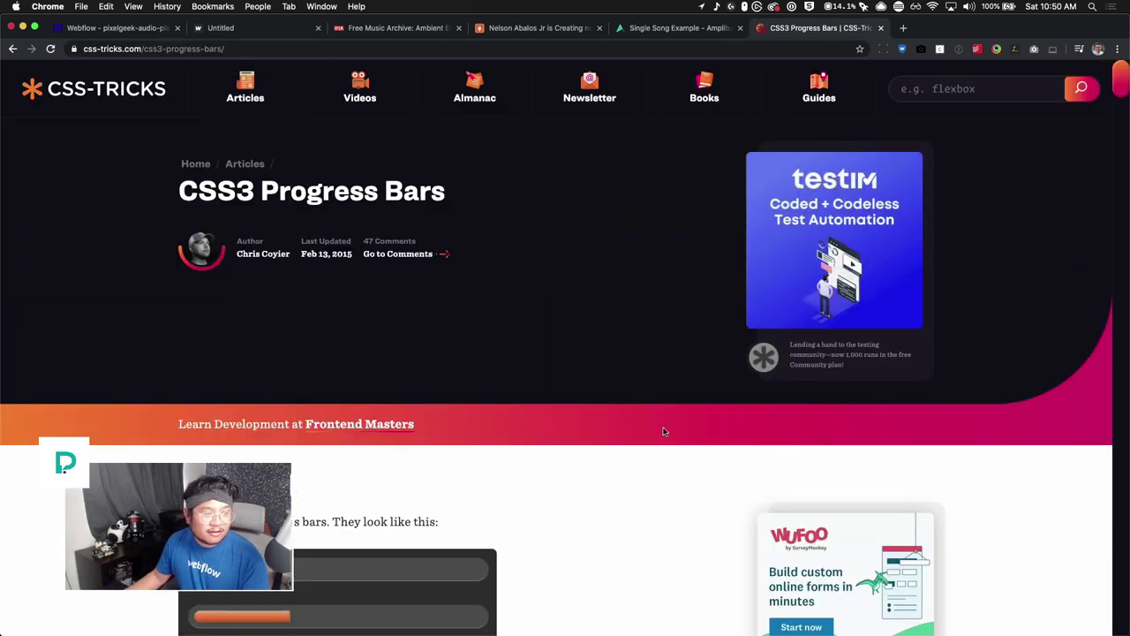
Examine the article's HTML base and the CSS rules for the .meter wrapper and its inner span.
scroll(664, 431, "down", 5)
scroll(660, 433, "down", 7)
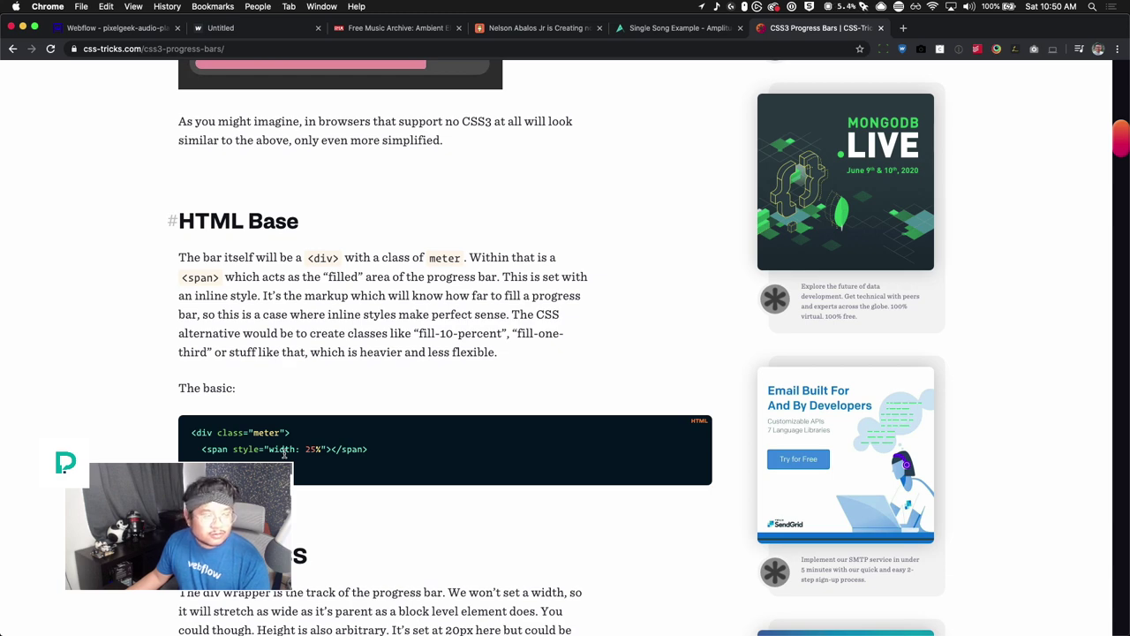
scroll(285, 452, "down", 4)
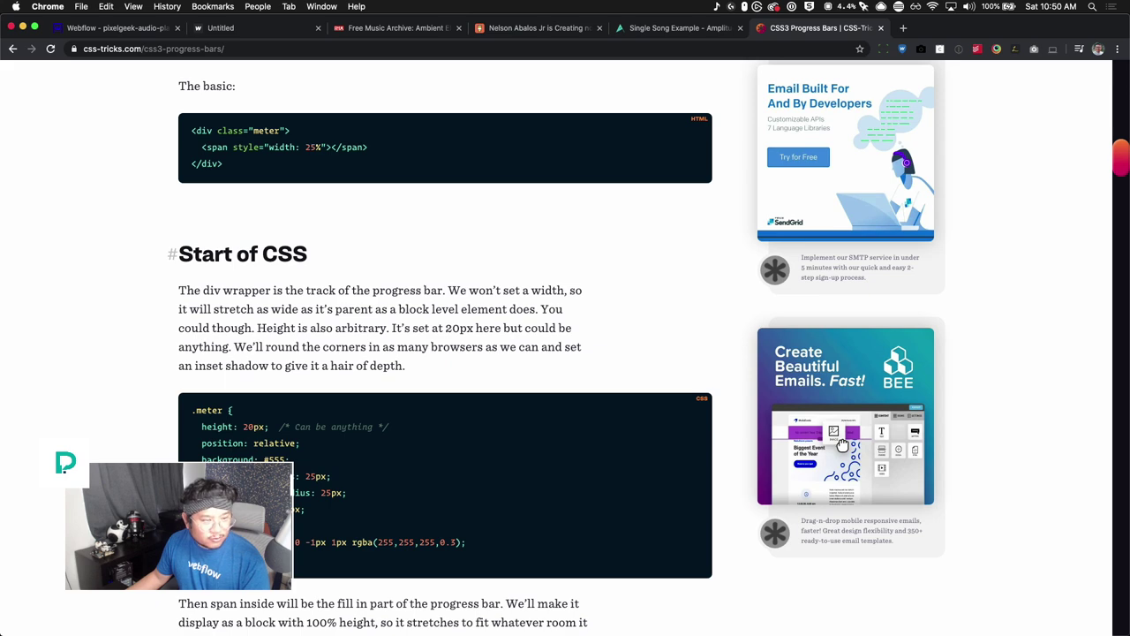
scroll(445, 353, "down", 5)
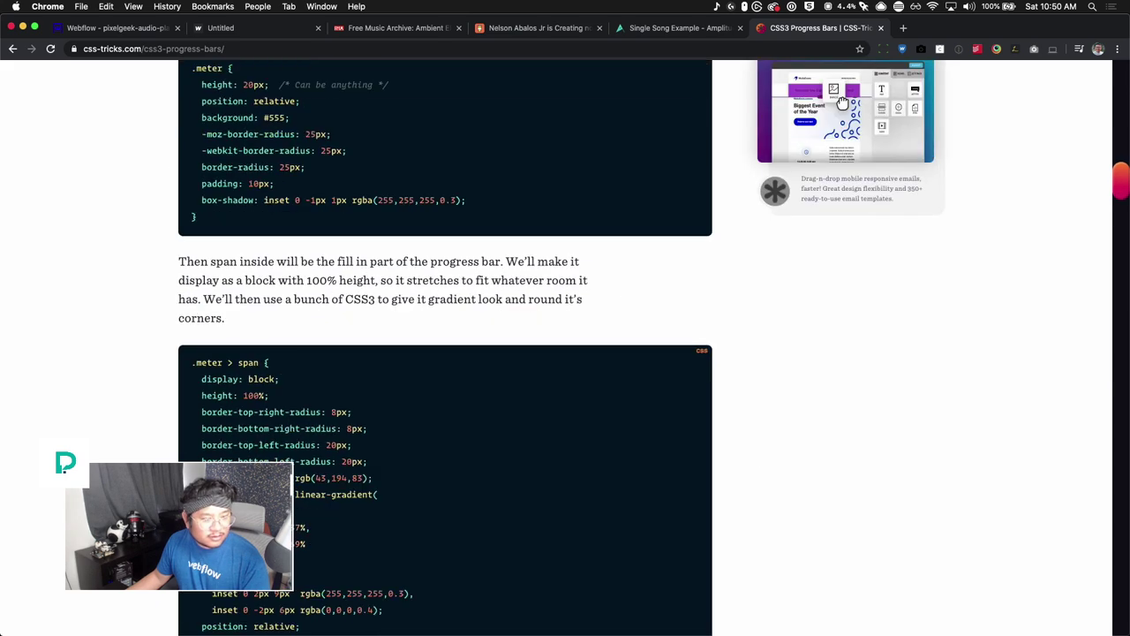
scroll(445, 354, "down", 1)
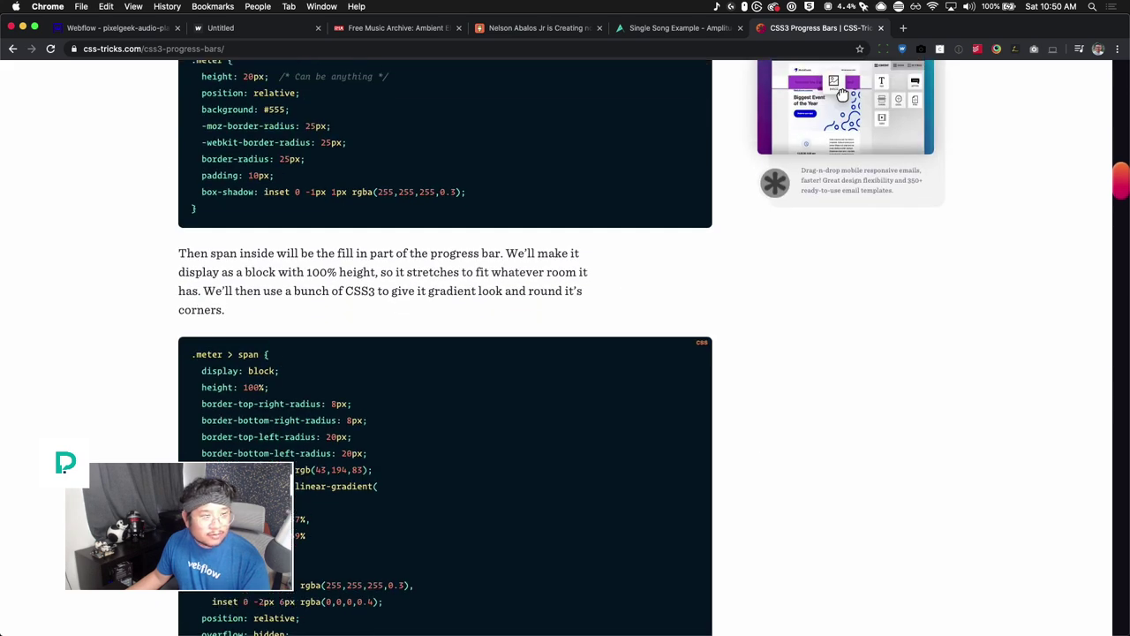
scroll(843, 86, "down", 3)
scroll(446, 353, "down", 3)
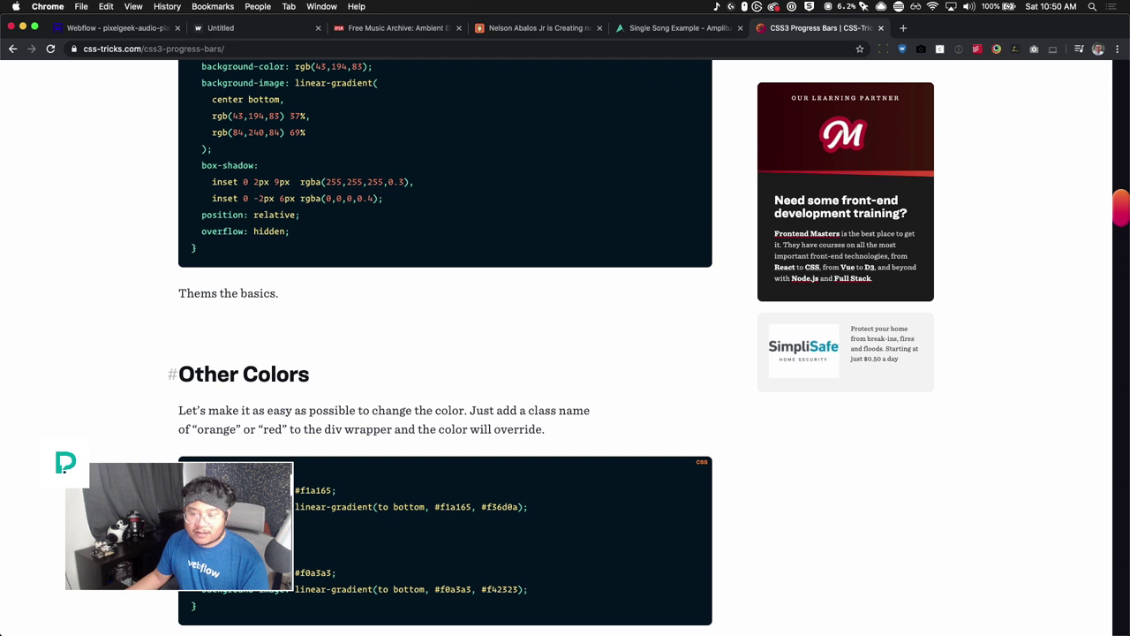
scroll(445, 354, "down", 1)
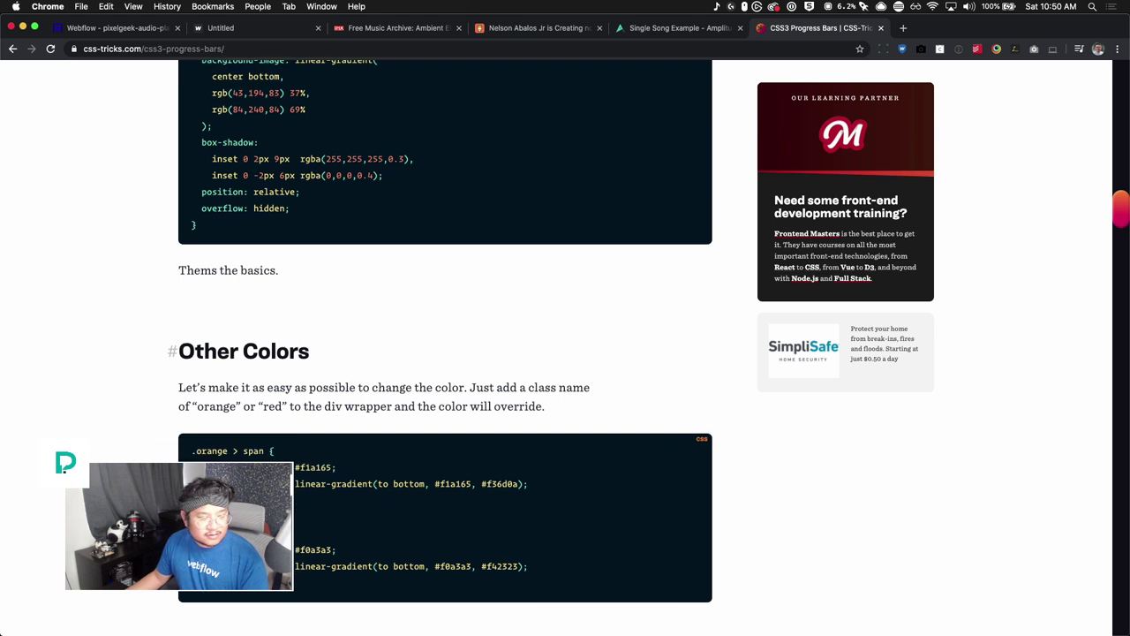
scroll(446, 353, "up", 3)
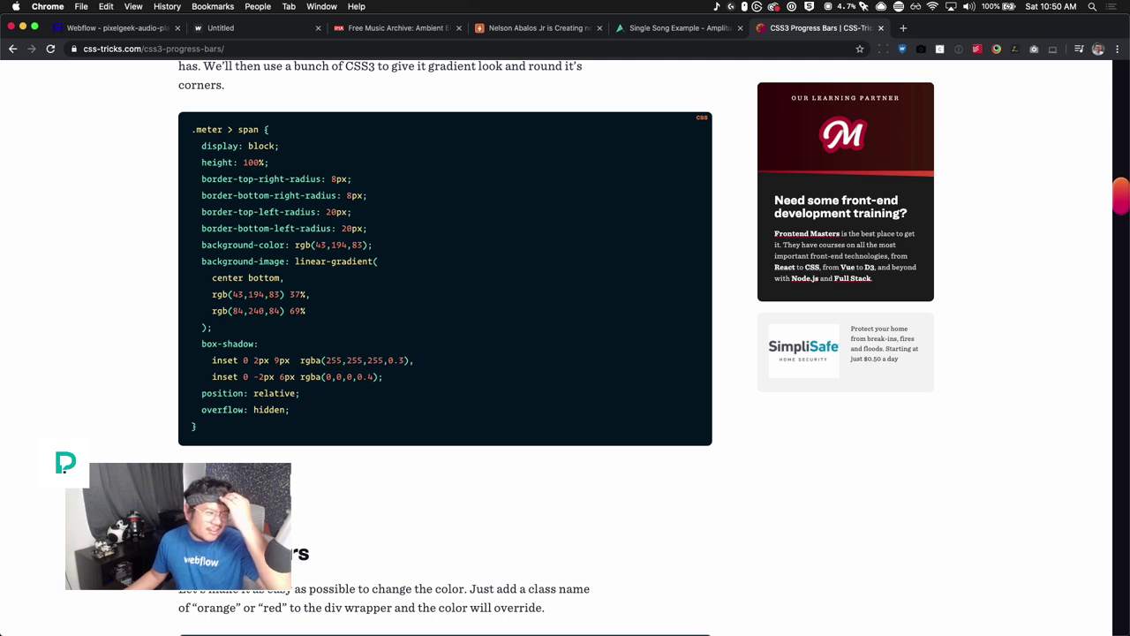
left_click_drag(258, 128, 190, 132)
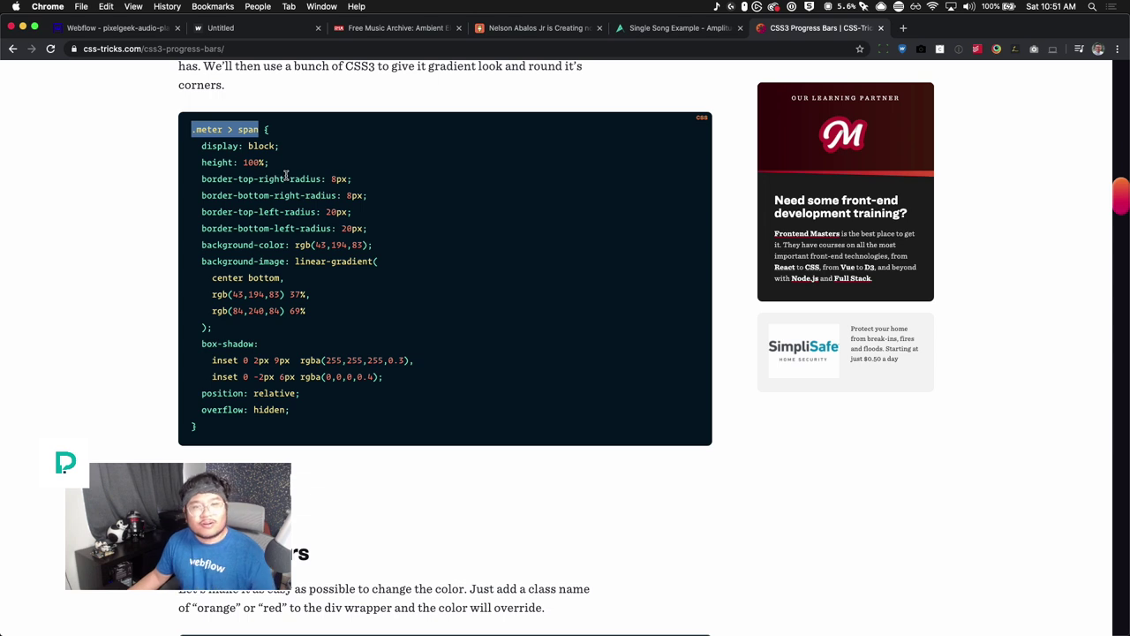
Return to the Webflow Designer and set the amplitude-song-played-progress div's width to 80%.
left_click(131, 28)
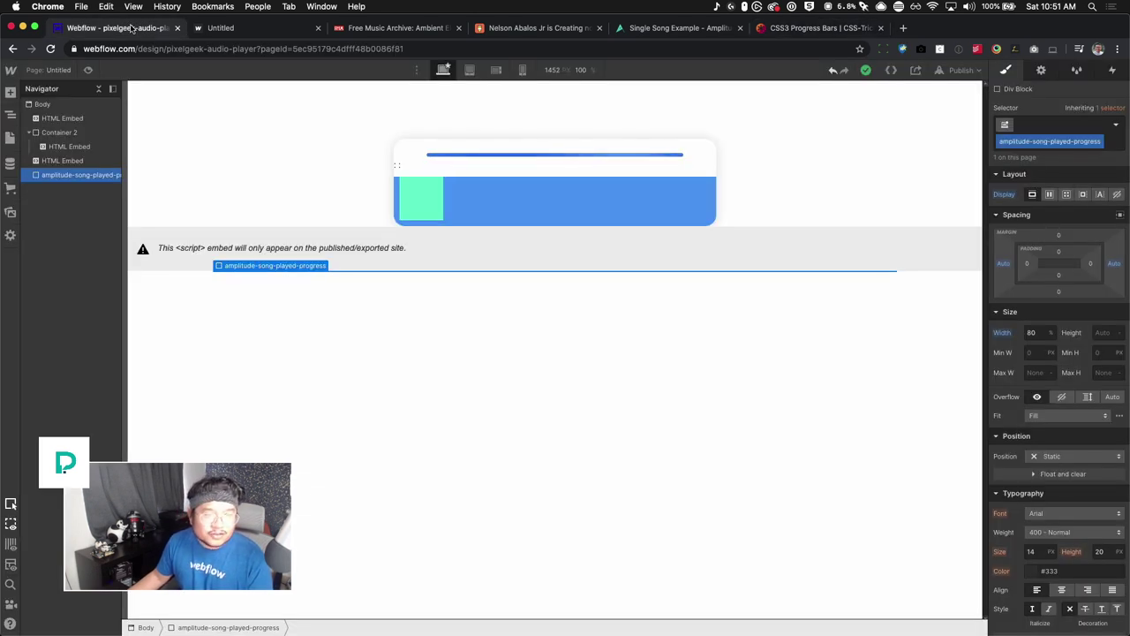
left_click(1041, 333)
type("80")
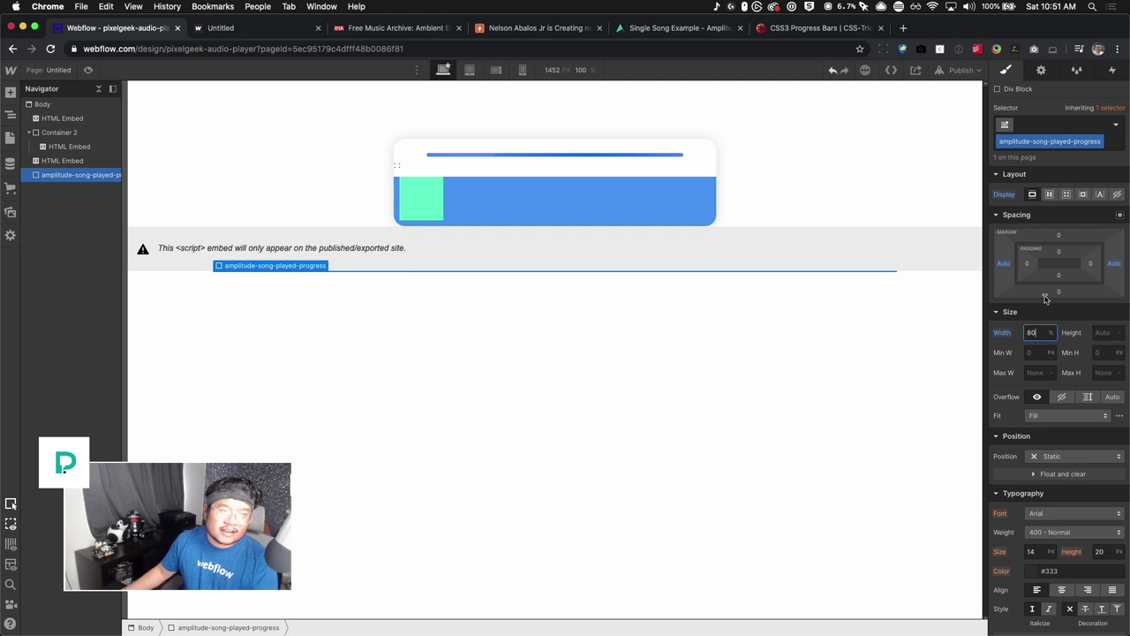
Publish the site to its webflow.io domain and view the published audio player page.
left_click(961, 70)
left_click(918, 216)
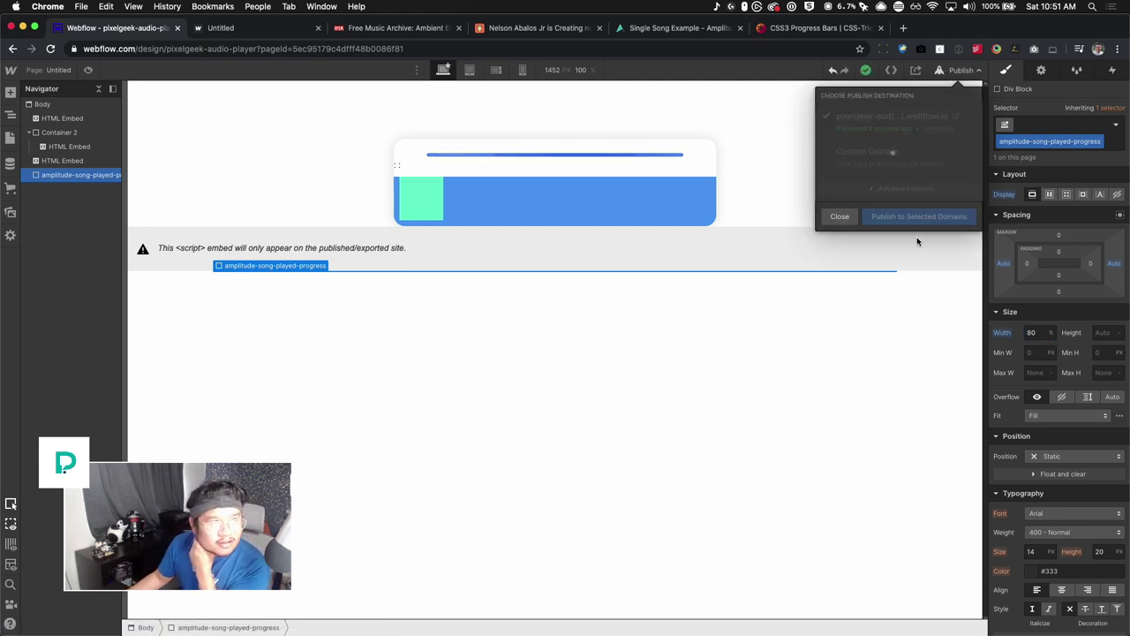
left_click(232, 29)
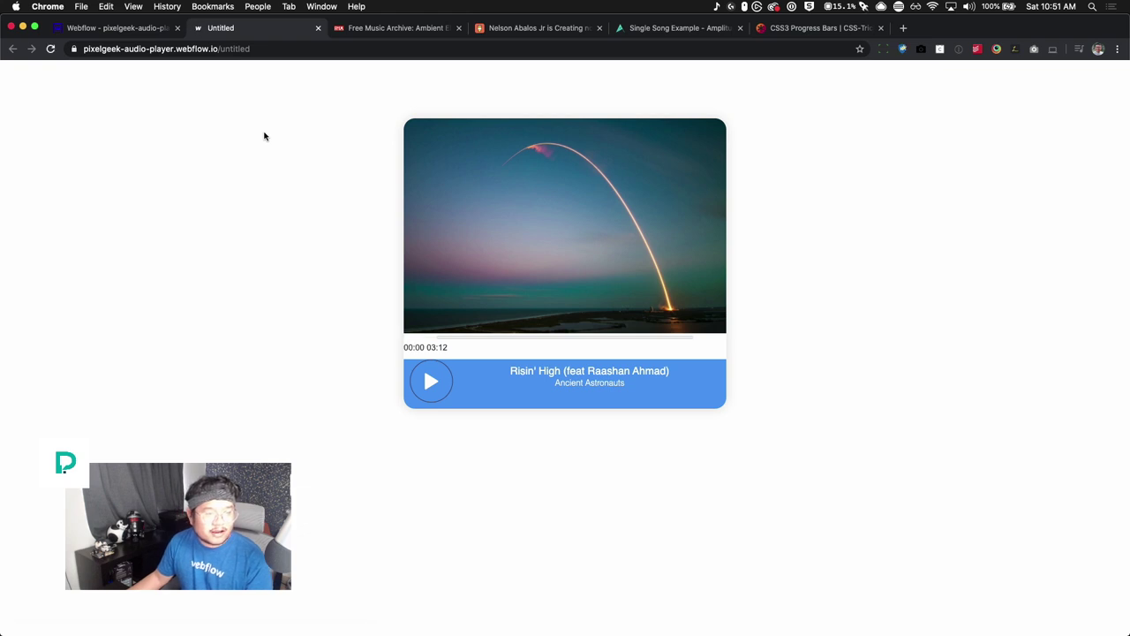
Back in the Designer, set the top margin of the amplitude-song-played-progress div to 24 px.
left_click(157, 29)
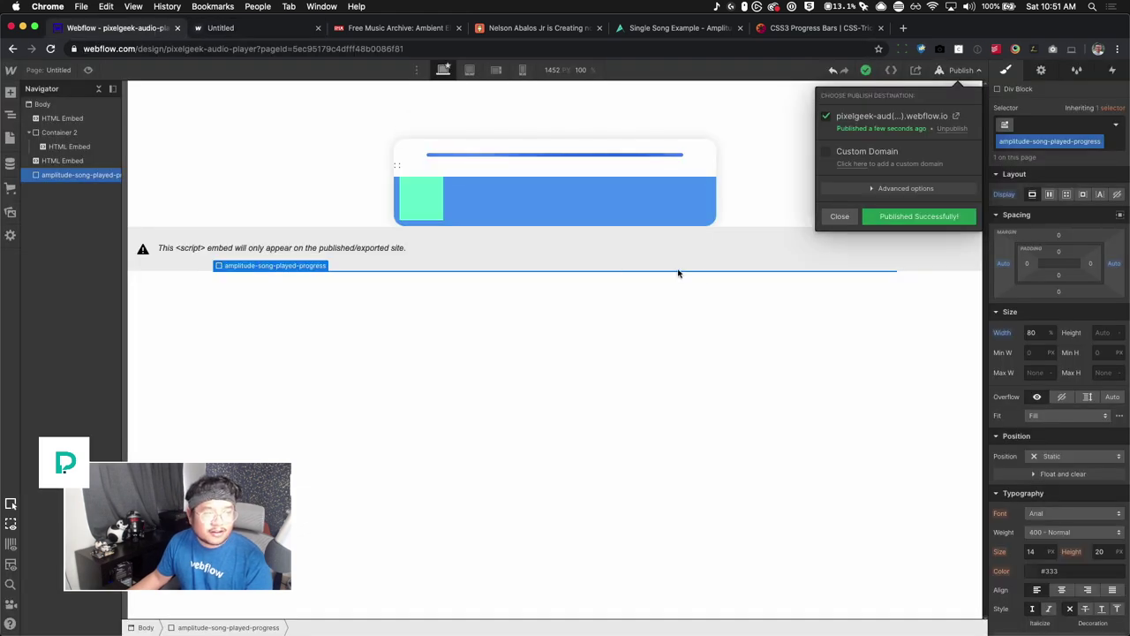
left_click(1071, 235)
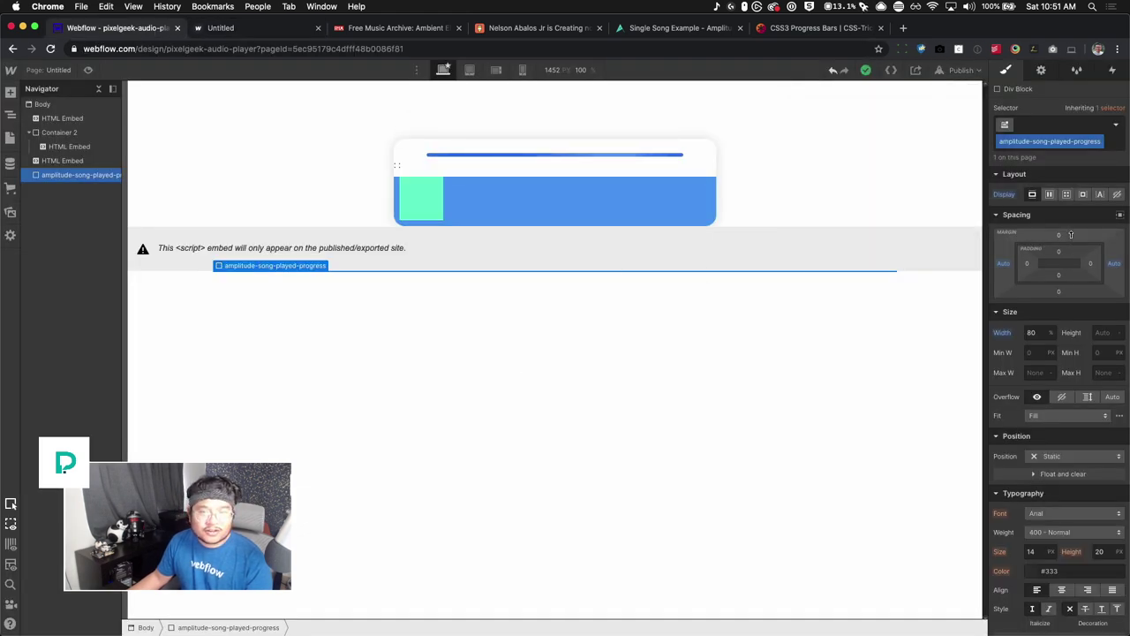
left_click_drag(1071, 234, 1074, 220)
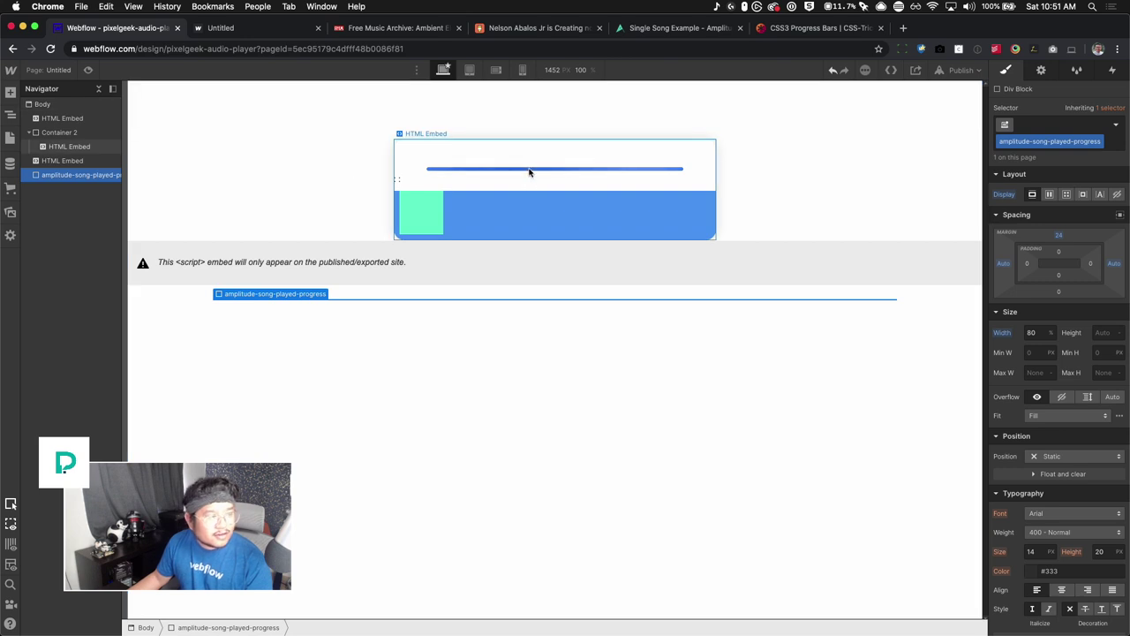
Add class="cover-art" to the img tag in the HTML embed inside Container 2 and save the code.
left_click(62, 160)
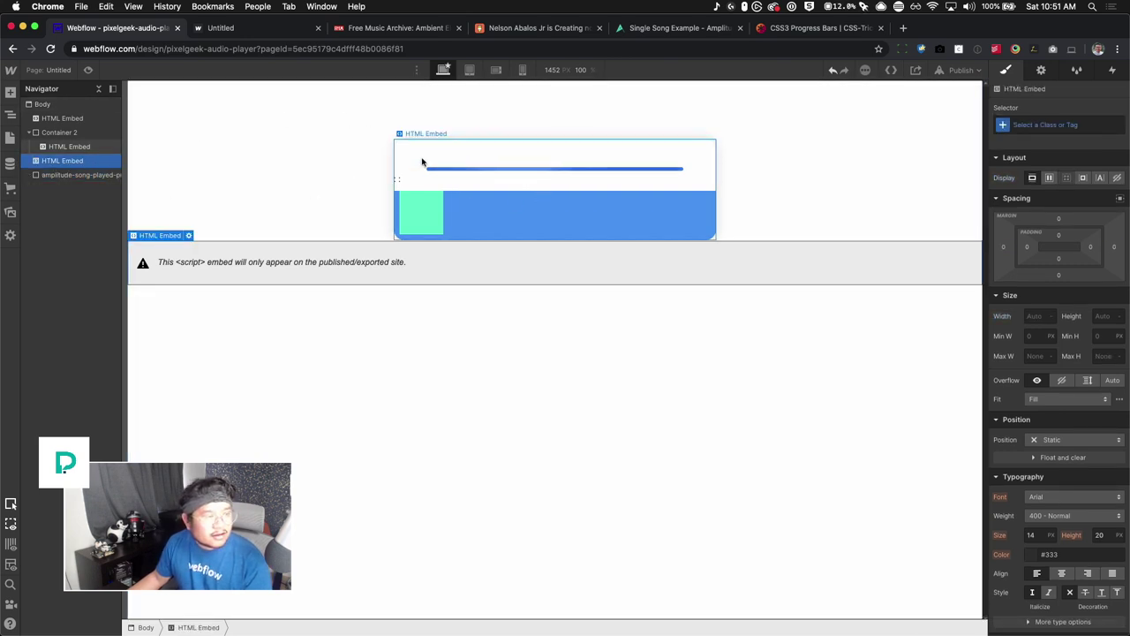
left_click(448, 142)
left_click(454, 133)
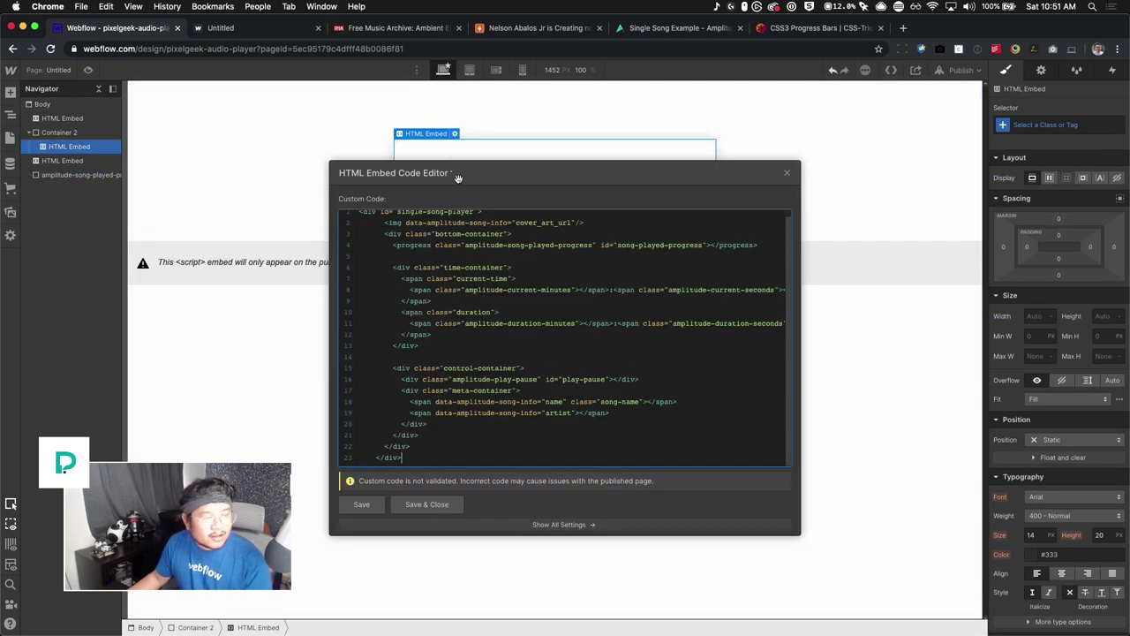
scroll(502, 320, "up", 1)
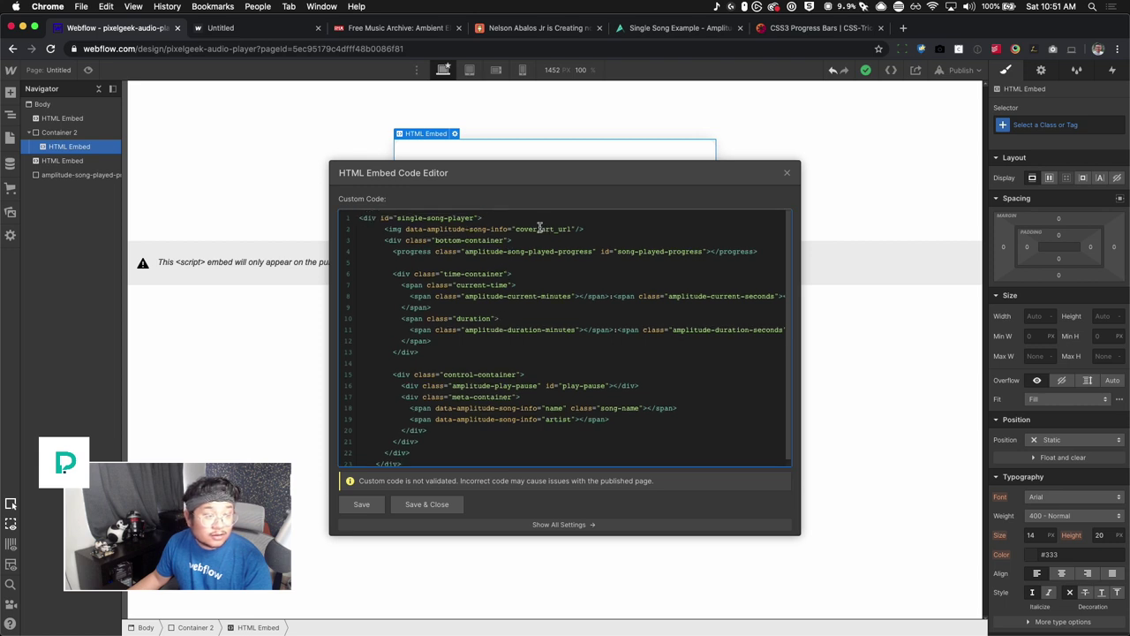
double_click(393, 229)
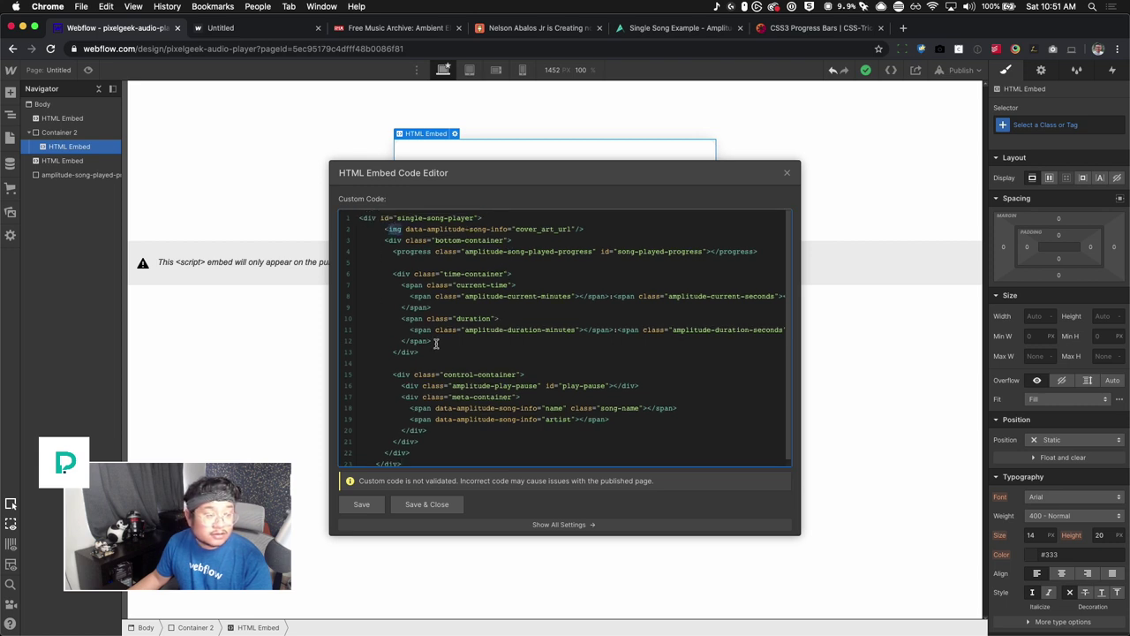
left_click(398, 230)
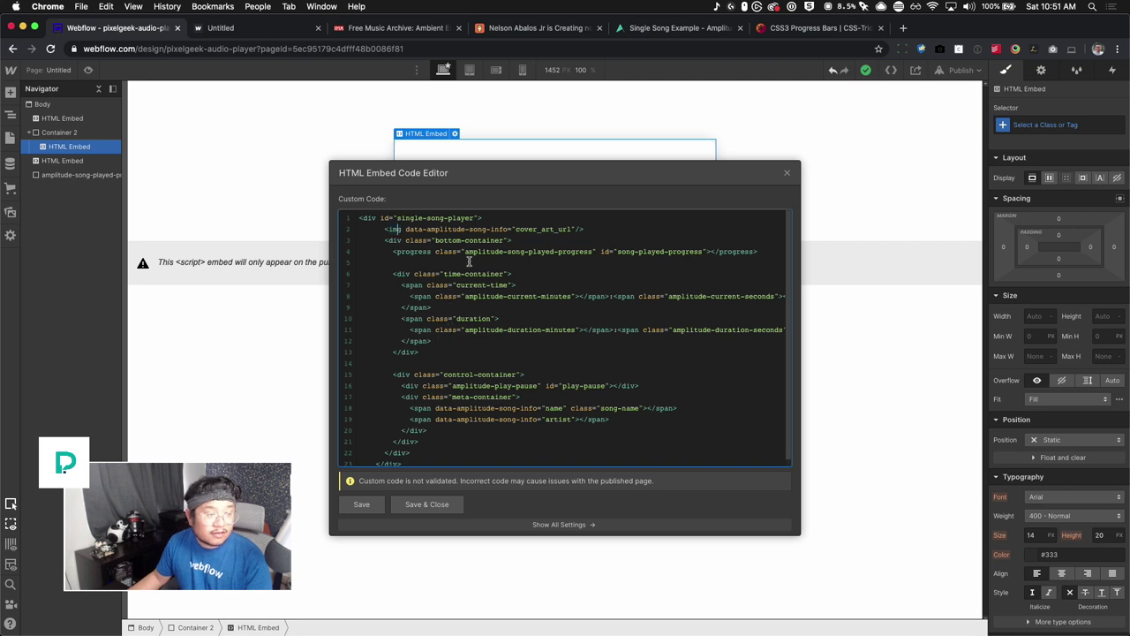
type("class=\"")
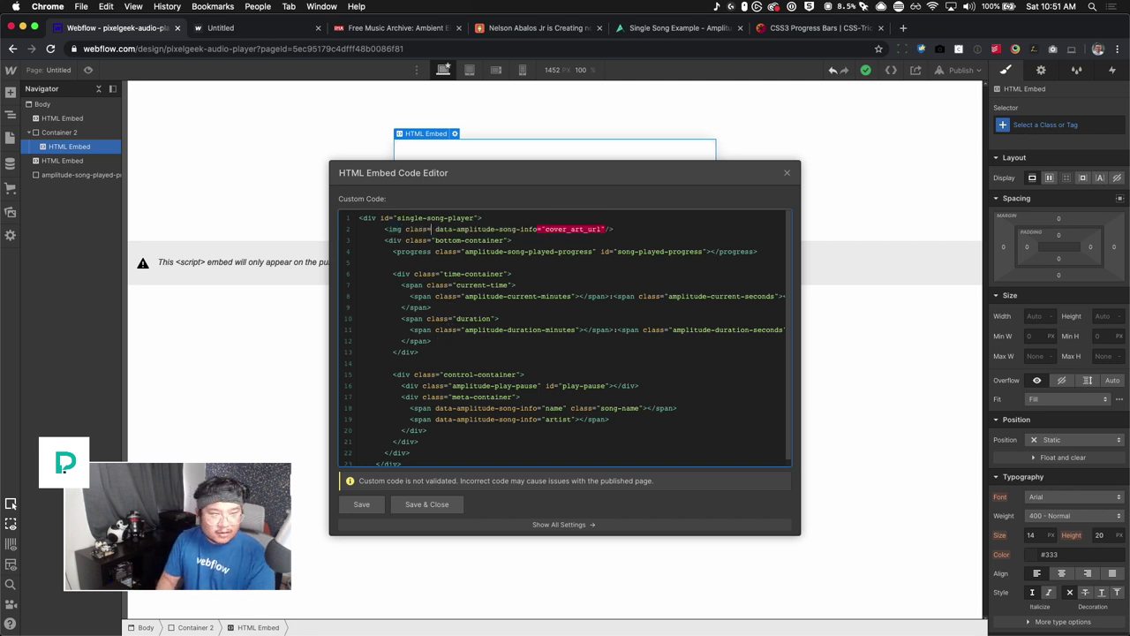
type("cover_art")
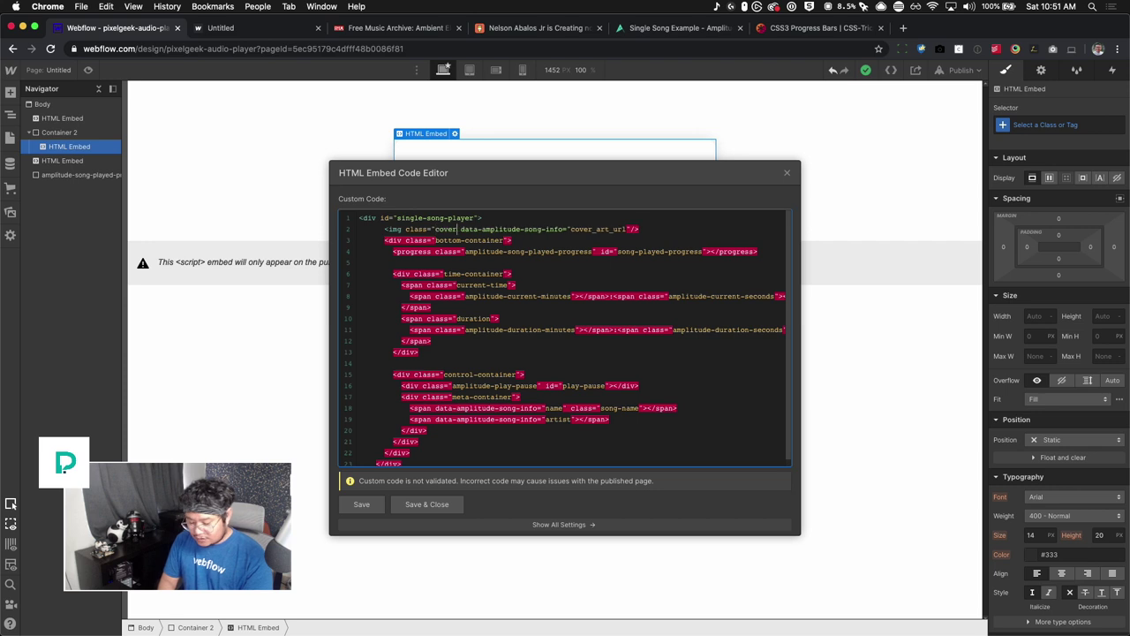
key("BackSpace")
key("BackSpace")
key("BackSpace")
key("BackSpace")
type("-art\"")
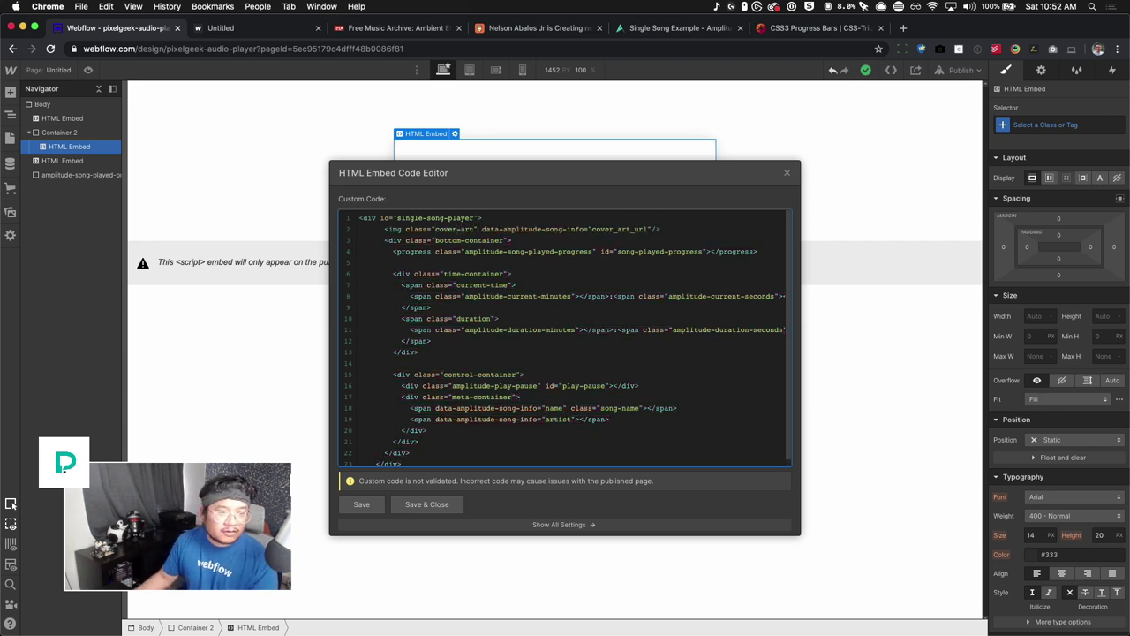
left_click(438, 509)
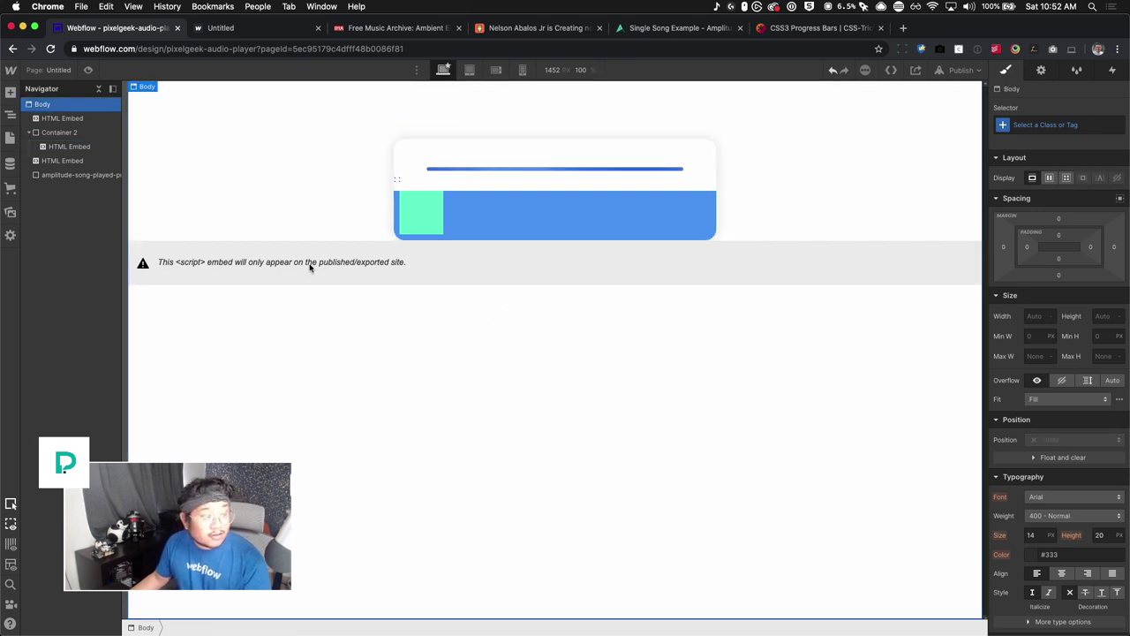
Replace the amplitude-song-played-progress class on the helper div below the script embed with a new class named cover-art.
left_click(565, 298)
left_click(1101, 141)
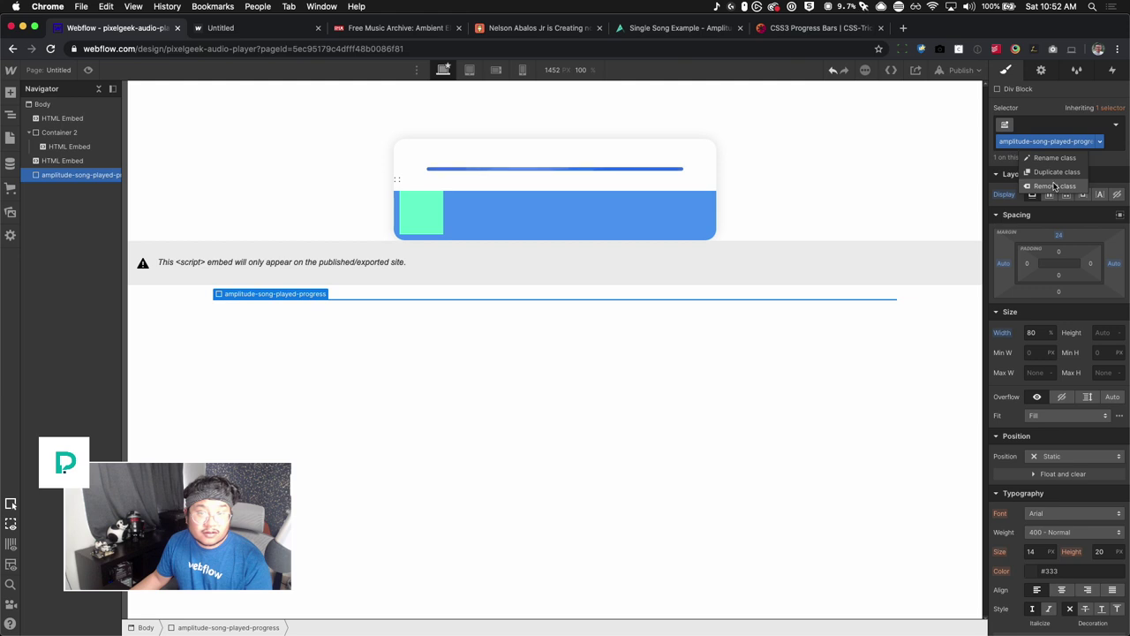
left_click(1055, 186)
type("cover-art")
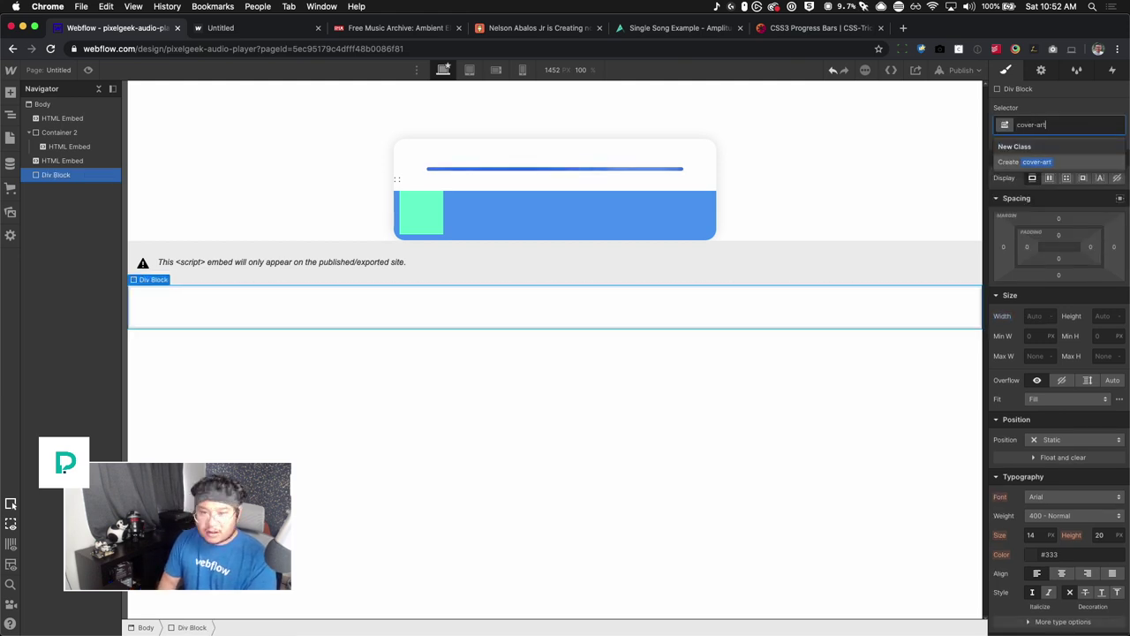
key("Return")
Give the cover-art div a grey #9b9b9b background color.
scroll(1079, 539, "down", 4)
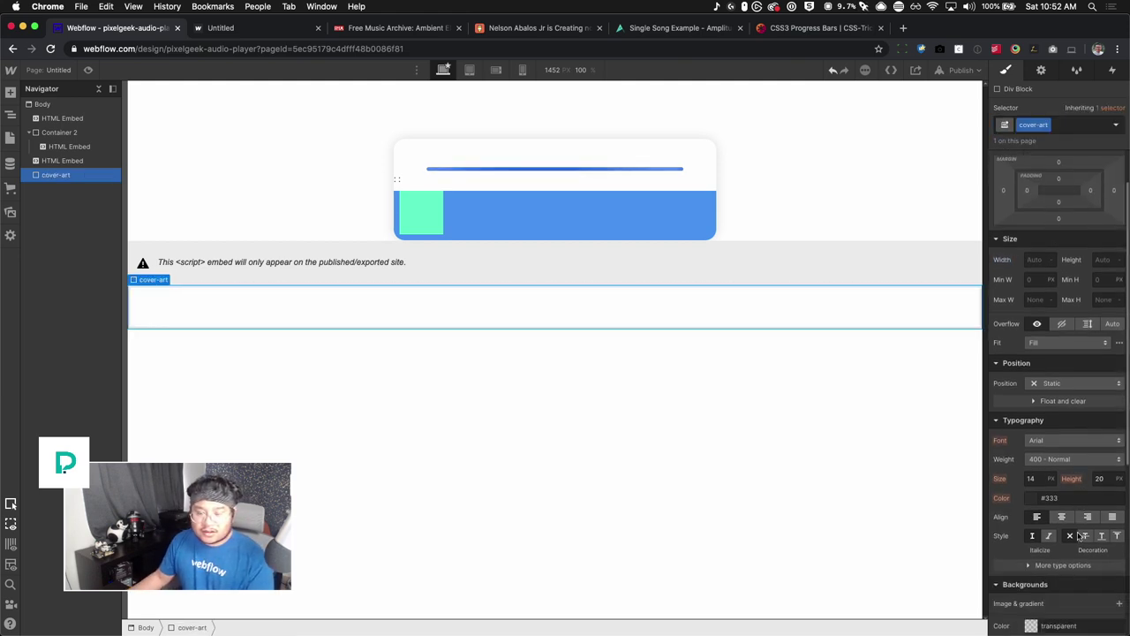
left_click(1033, 531)
left_click_drag(1031, 402, 954, 366)
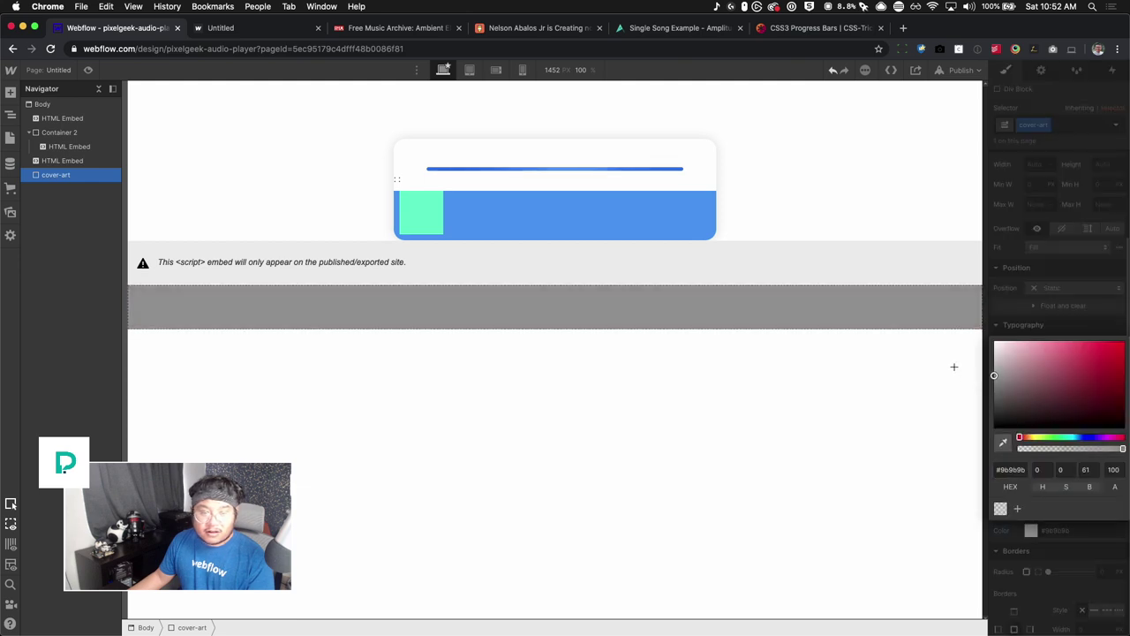
left_click(953, 364)
Size the cover-art div to 100% width and 250 px height.
scroll(1060, 265, "up", 4)
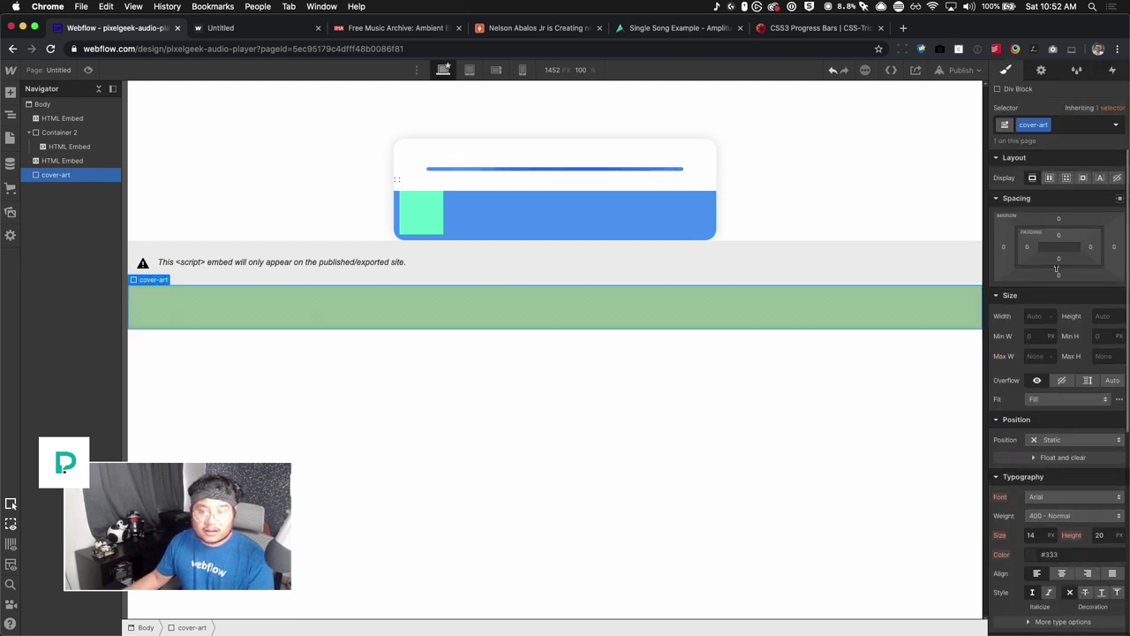
left_click(1102, 316)
key("shift+Tab")
type("100%")
key("Tab")
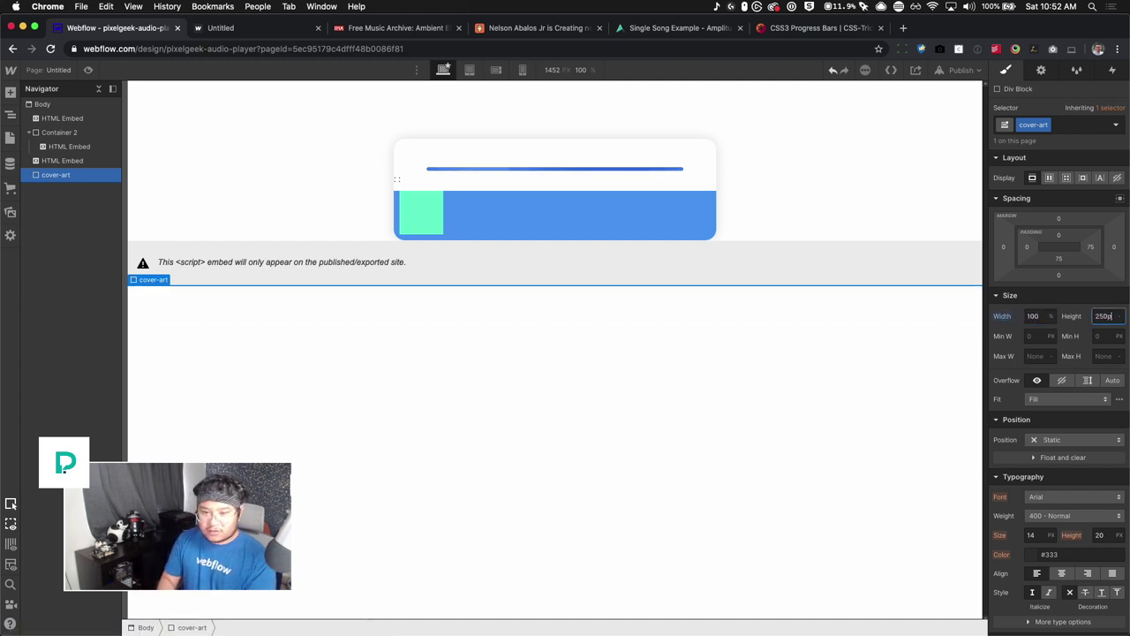
type("250")
key("Up")
key("Up")
key("Up")
key("Up")
key("Up")
key("Up")
key("Up")
key("Up")
key("Up")
key("Up")
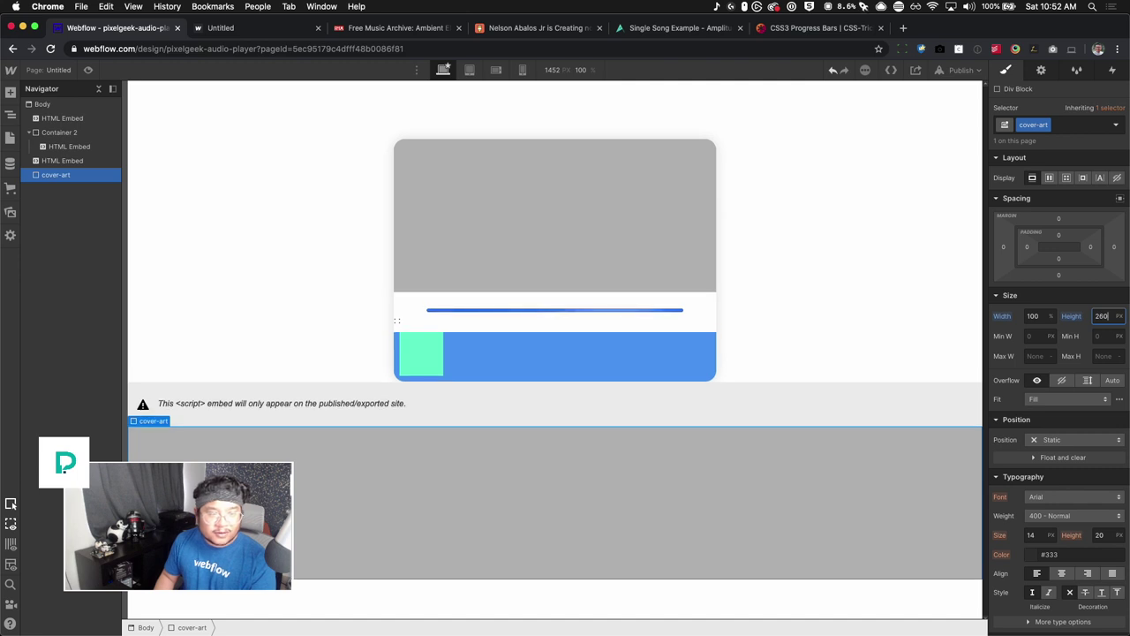
key("Down")
key("Down")
key("Down")
key("Down")
key("Down")
key("Down")
key("Down")
key("Down")
key("Down")
key("Down")
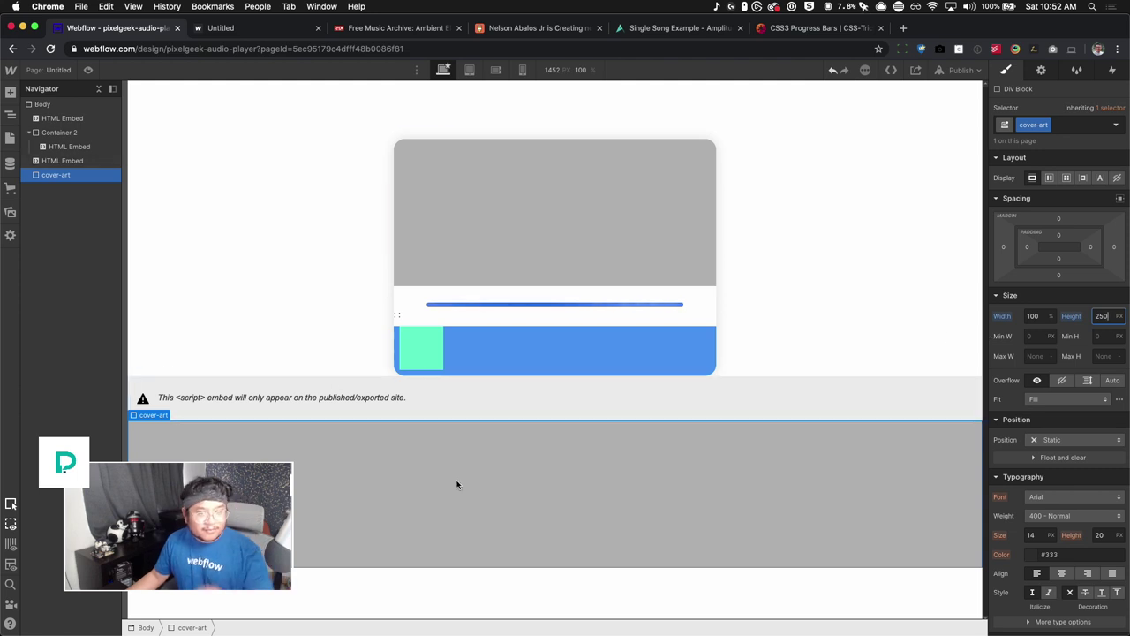
Replace the helper div's cover-art class with amplitude-song-played-progress and set its top margin to 30 px.
left_click(1050, 127)
left_click(1064, 151)
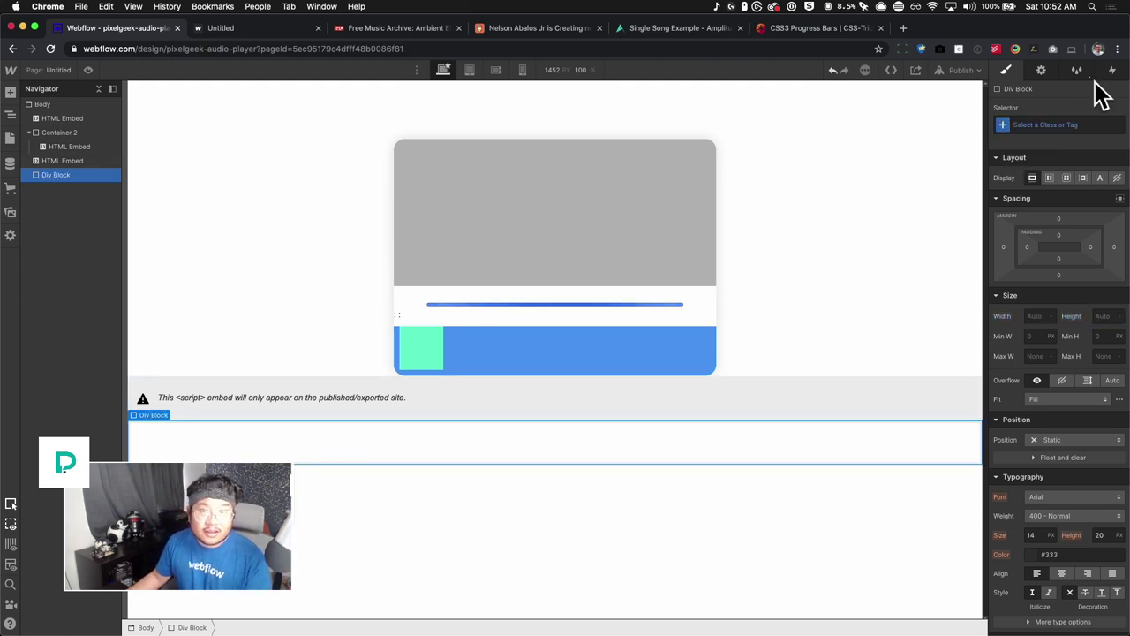
left_click(1077, 71)
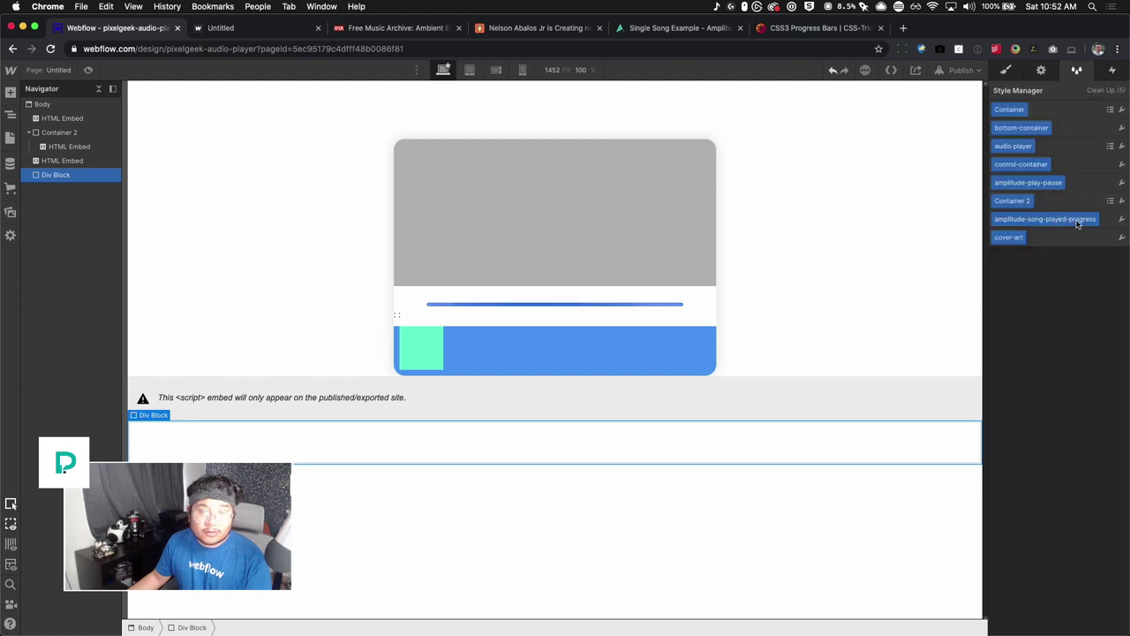
double_click(1096, 223)
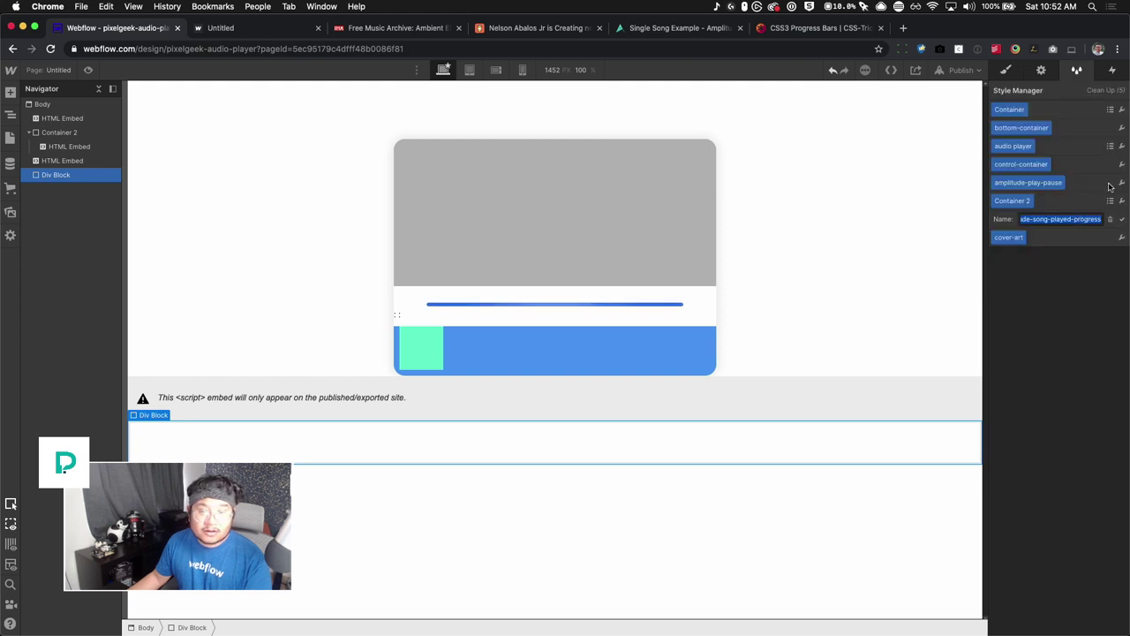
key("End")
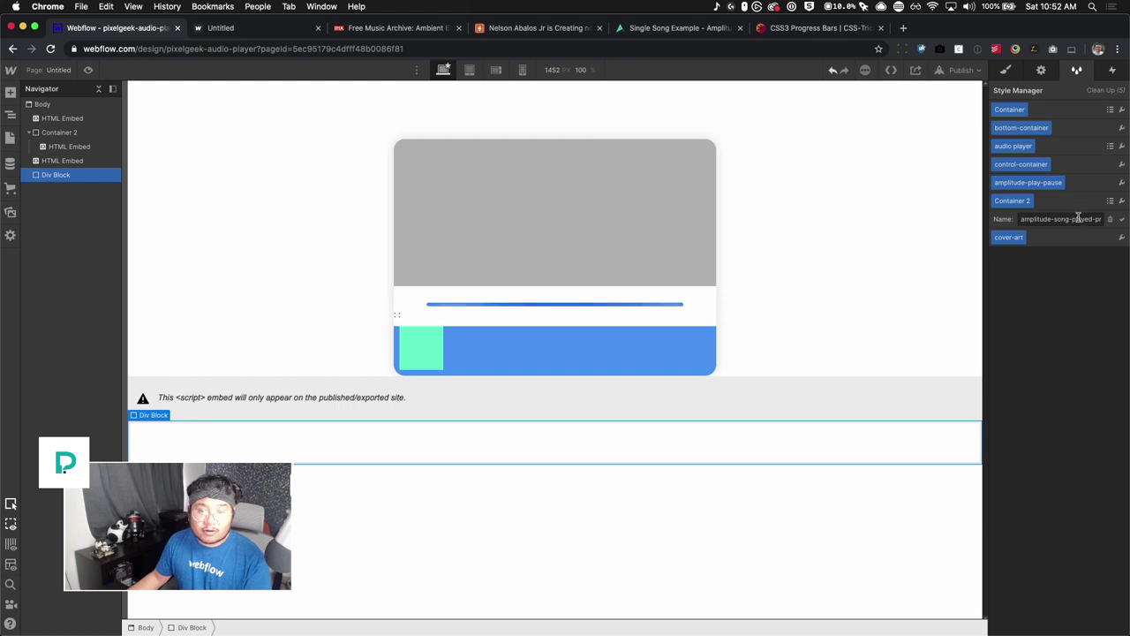
key("shift+Home")
key("Return")
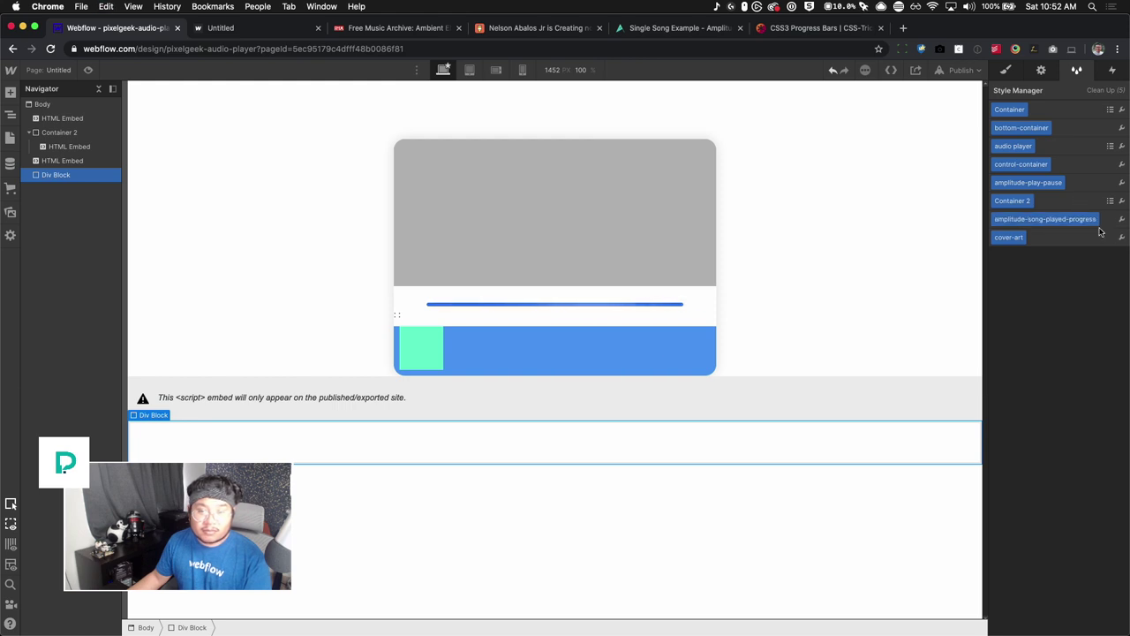
left_click(1006, 70)
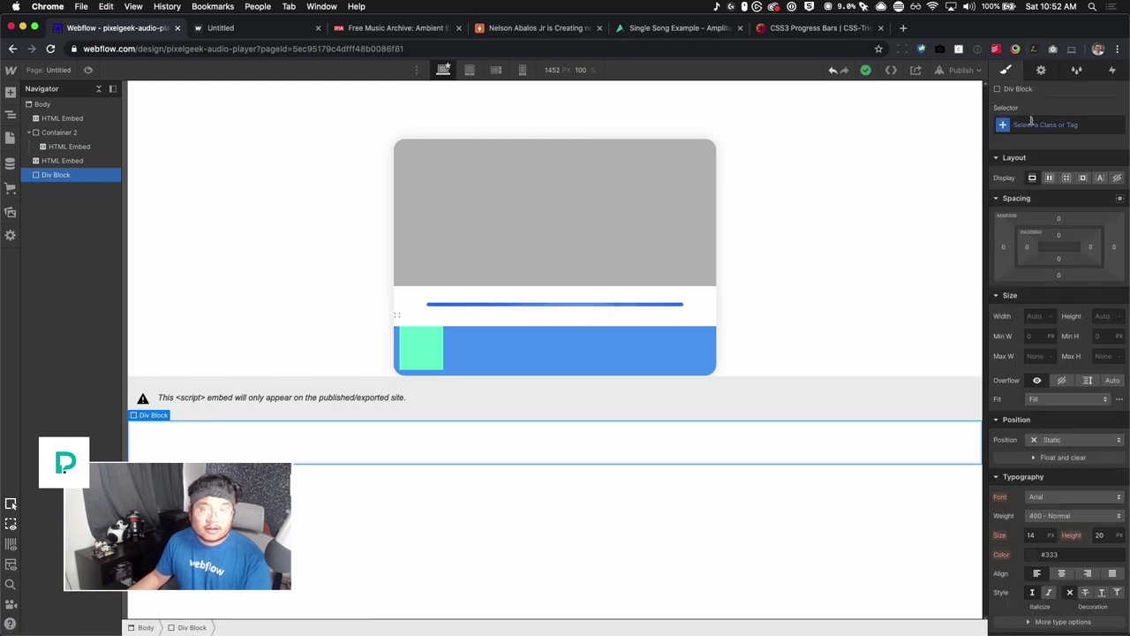
mouse_move(1070, 235)
left_mouse_down()
mouse_move(1069, 258)
mouse_move(1064, 238)
left_mouse_up()
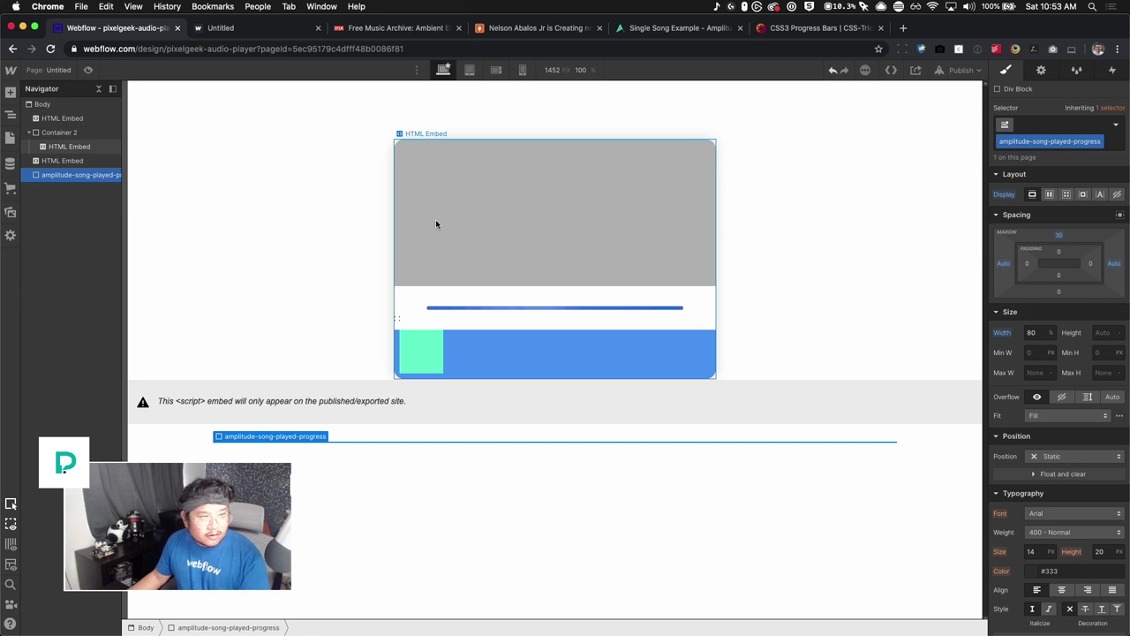
Switch the helper div back to the cover-art class and set its Fit to Cover.
left_click(1050, 142)
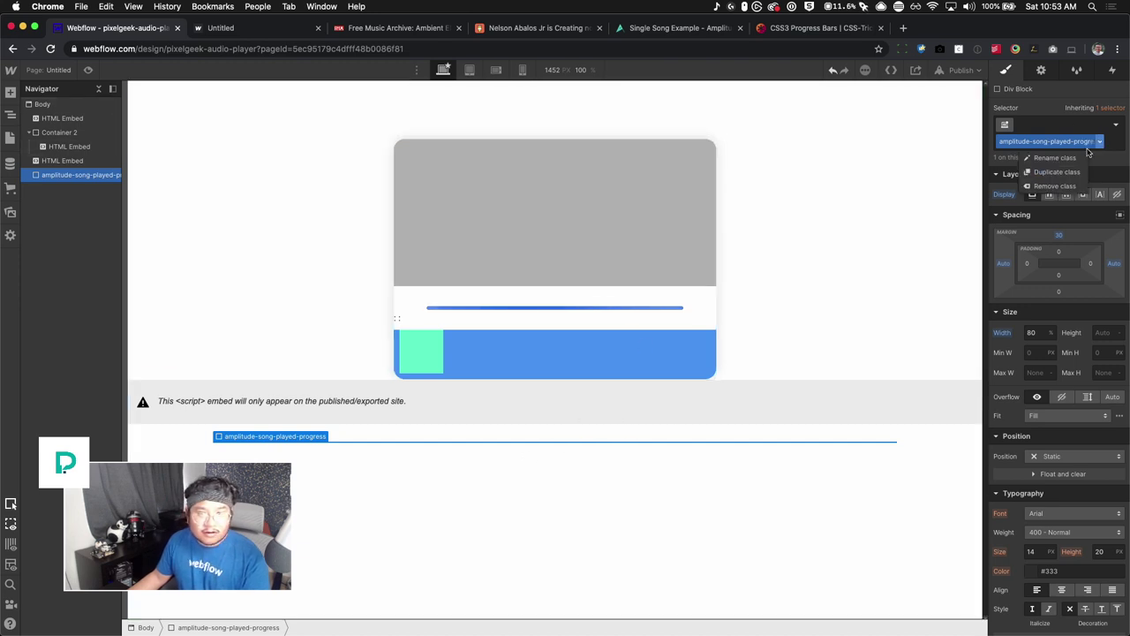
key("BackSpace")
left_click(1030, 127)
type("cover-")
left_click(1015, 192)
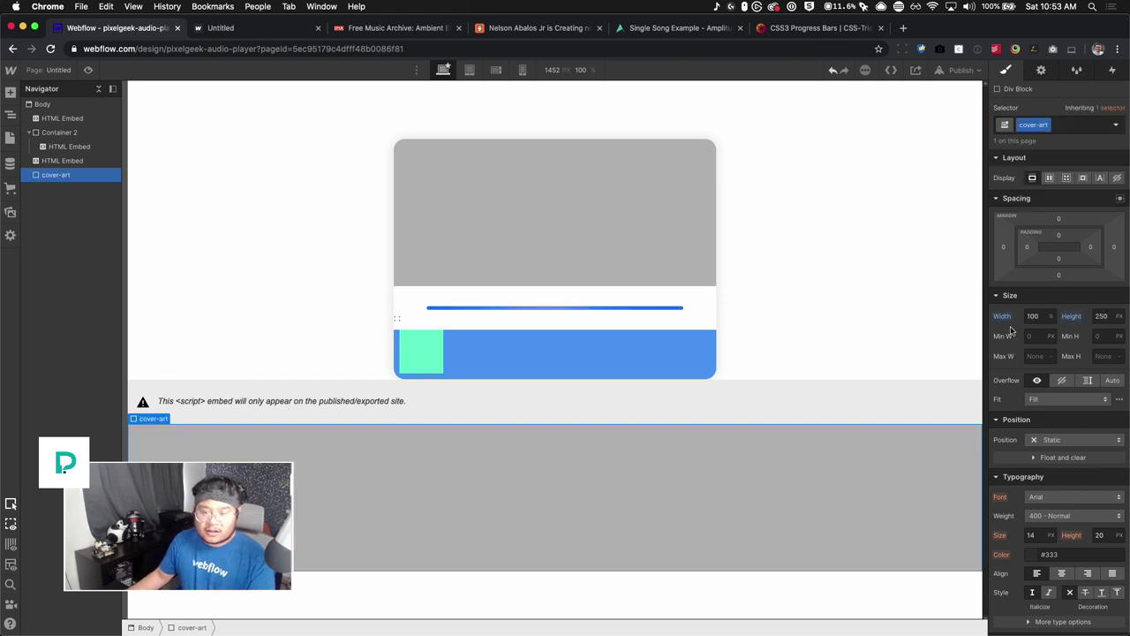
left_click(1045, 399)
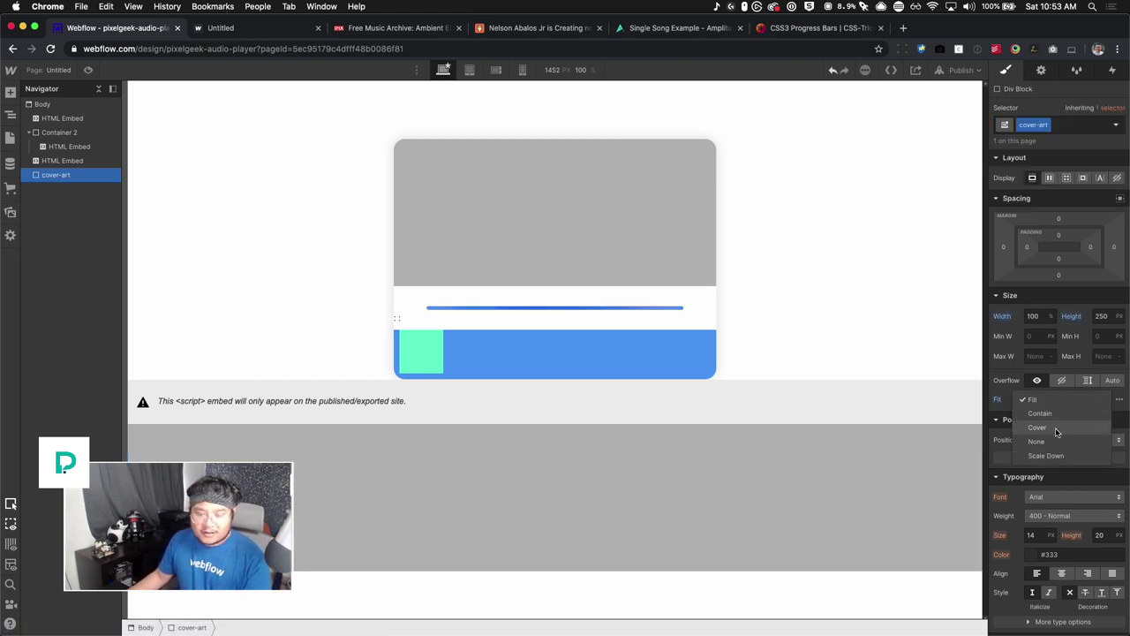
left_click(1038, 428)
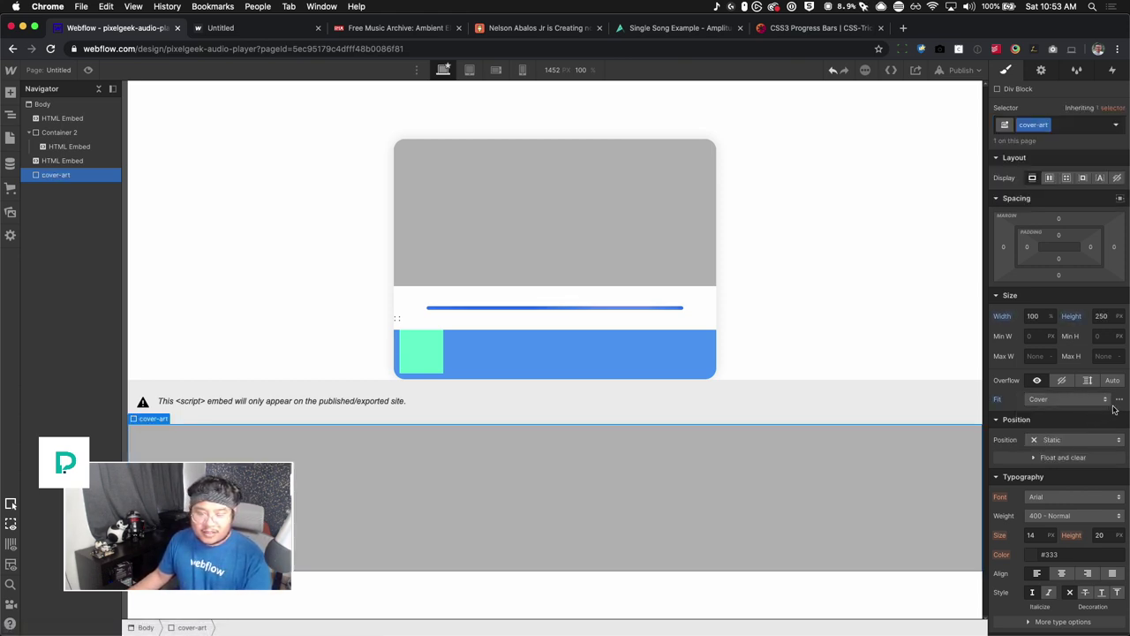
Publish the site to the webflow.io domain and reload the live page to check the cover art.
left_click(966, 76)
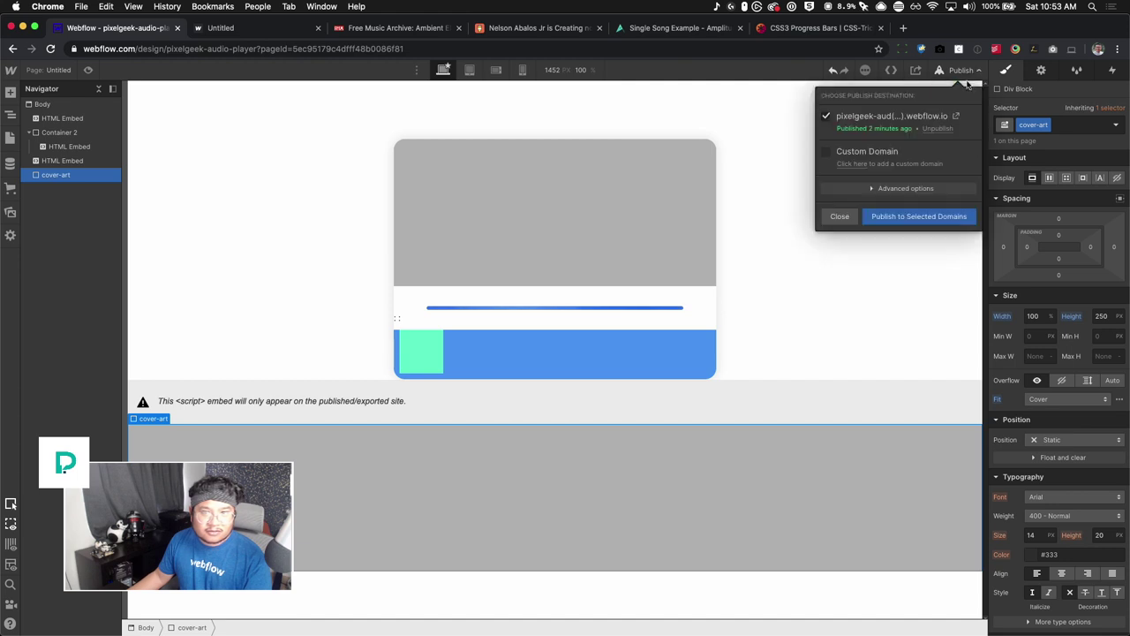
left_click(955, 217)
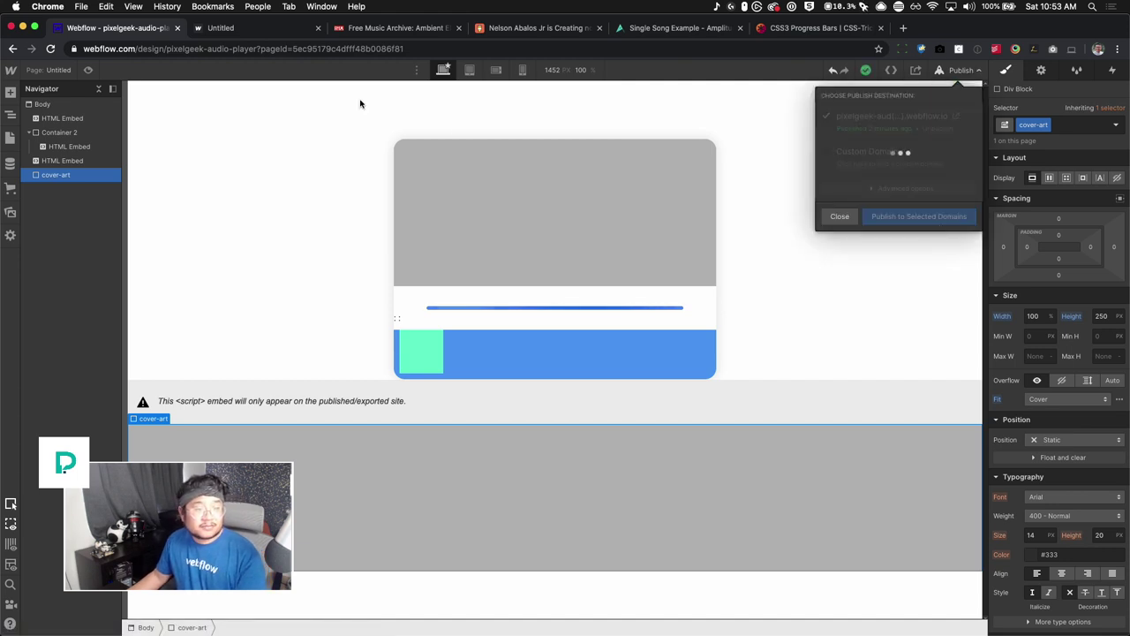
left_click(272, 32)
key("super+r")
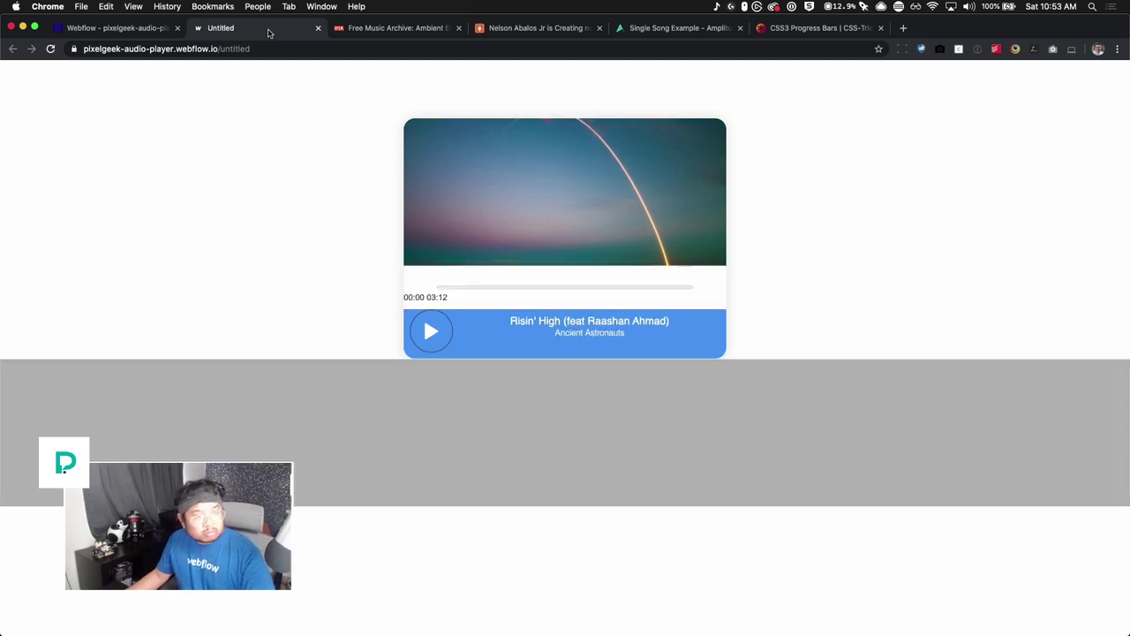
Back in the Designer, set the cover-art div's height to 350 px.
left_click(135, 29)
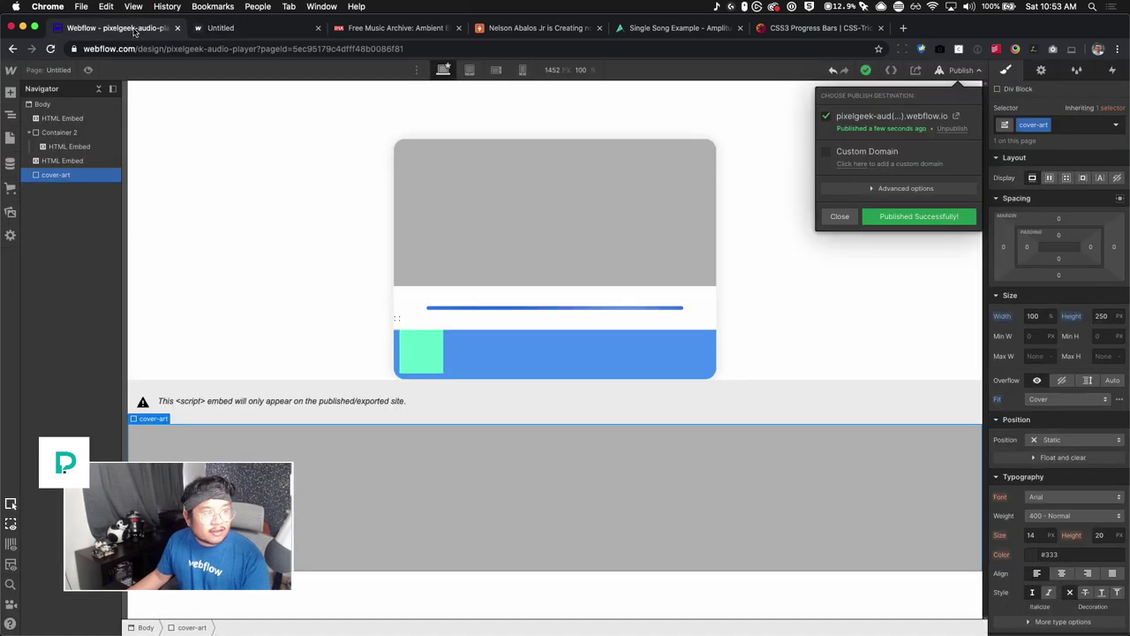
left_click(657, 236)
left_click(1098, 316)
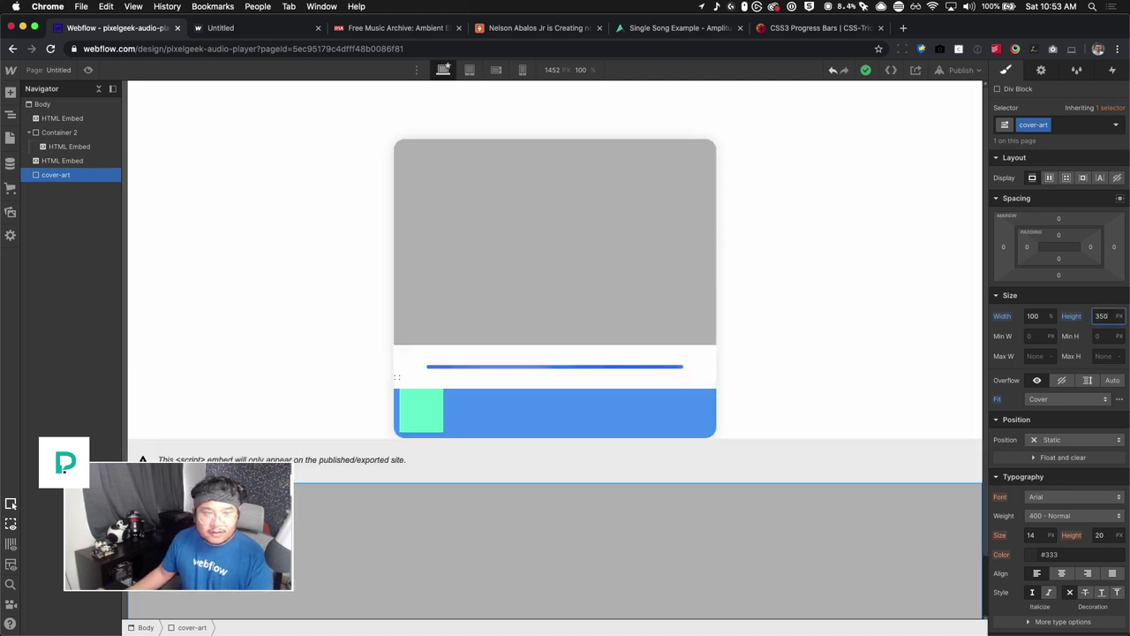
Republish the site with the taller cover art and refresh the live player page.
left_click(937, 71)
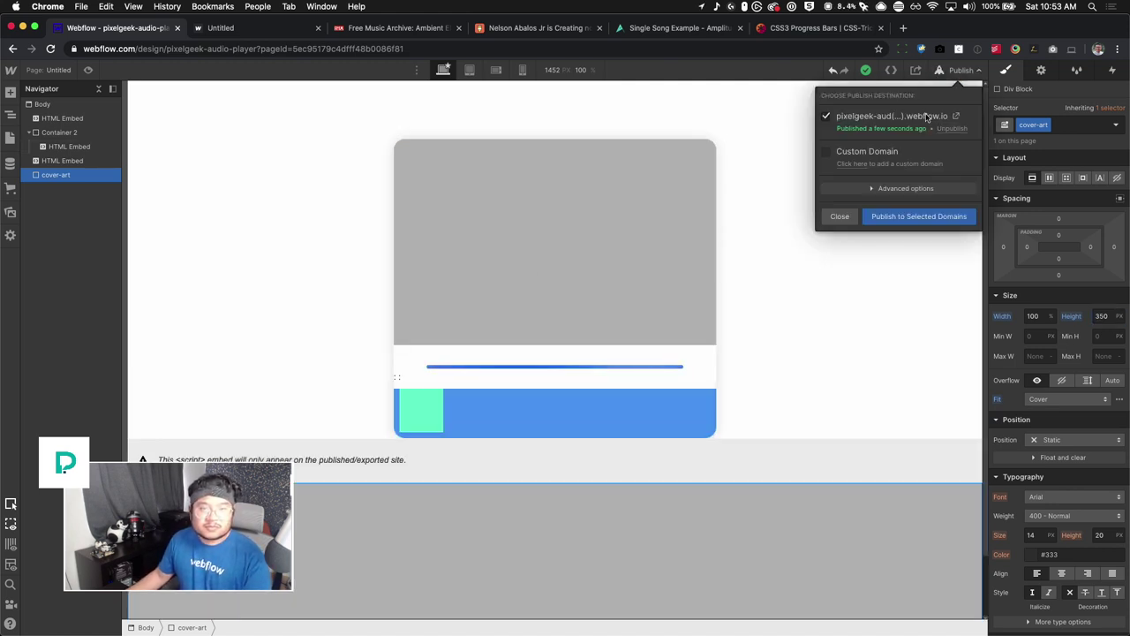
left_click(894, 218)
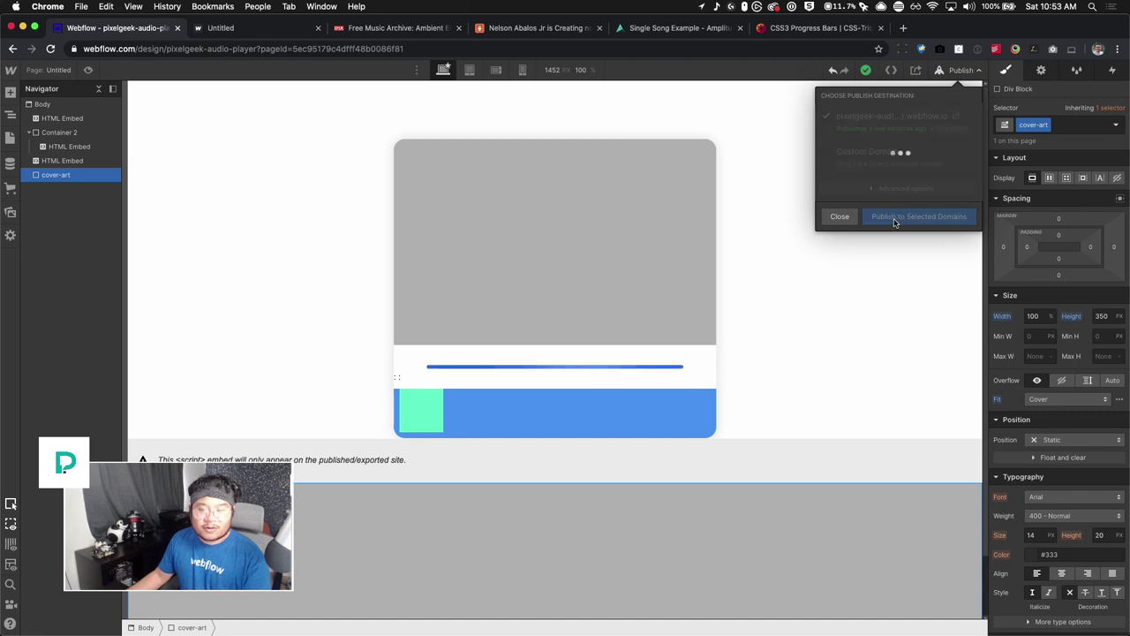
left_click(235, 30)
key("super+r")
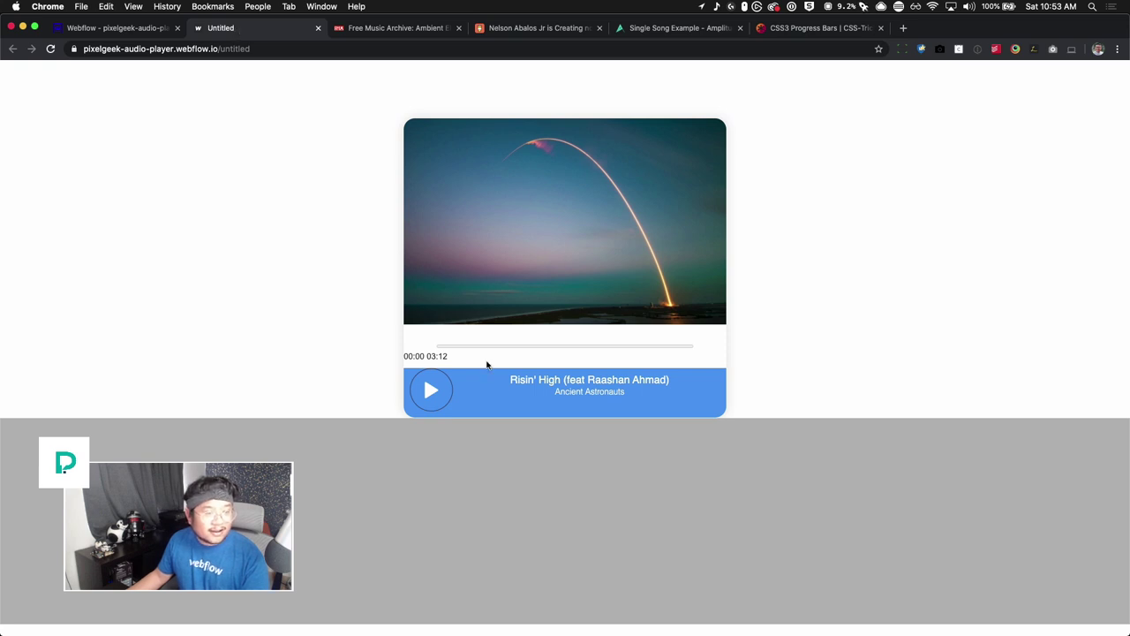
Inspect the player's time text in DevTools and select its enclosing time-container div.
left_click_drag(409, 355, 458, 357)
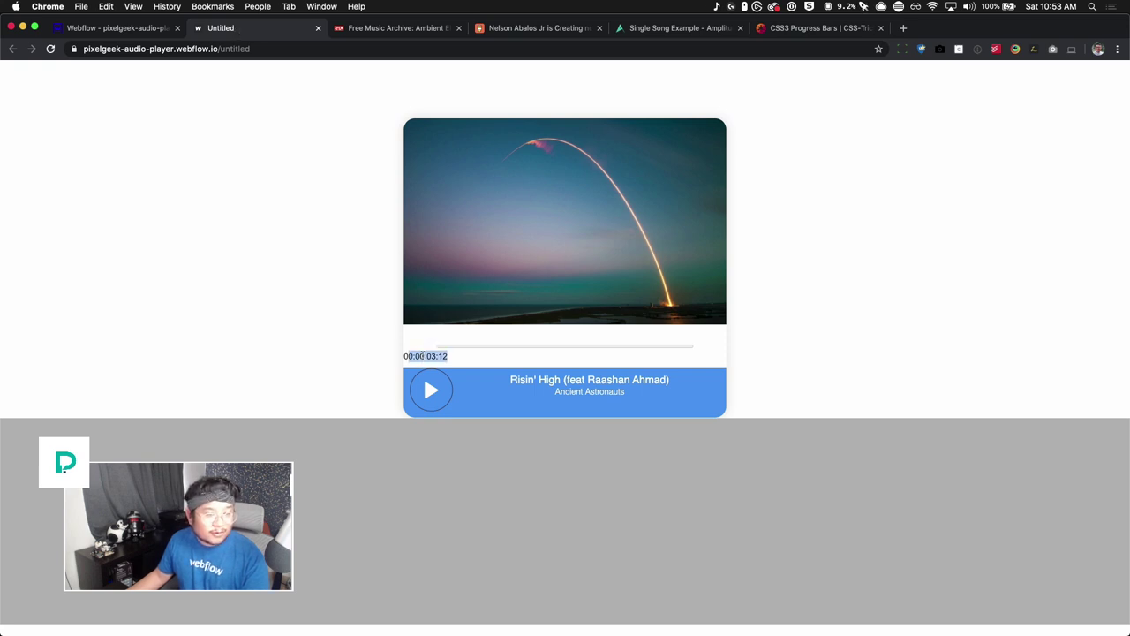
right_click(422, 355)
left_click(454, 425)
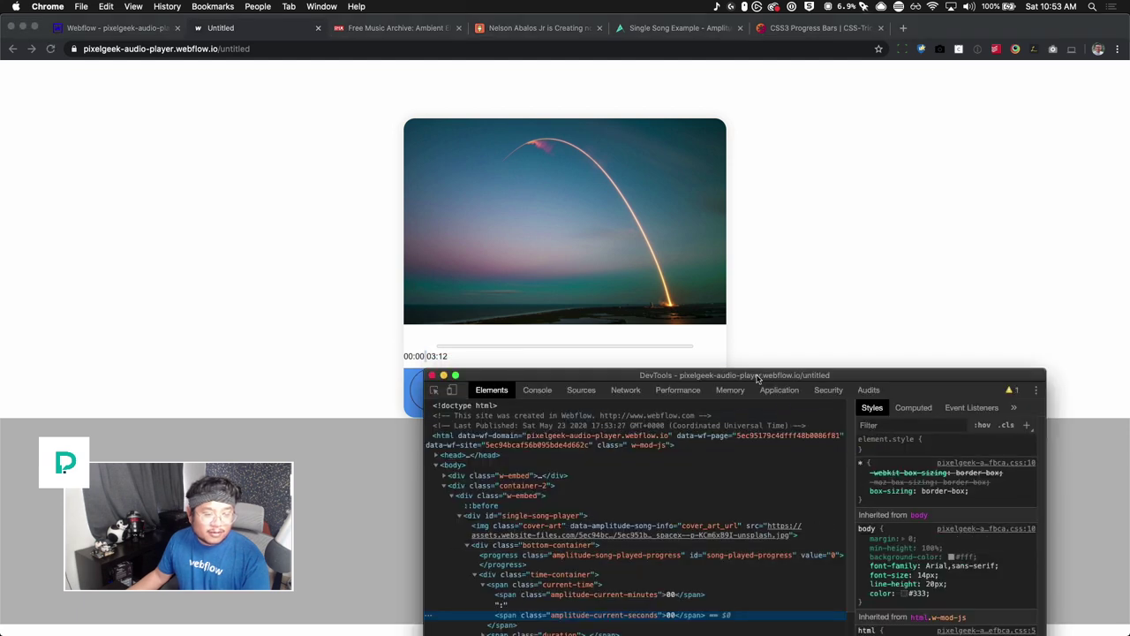
left_click_drag(758, 380, 912, 243)
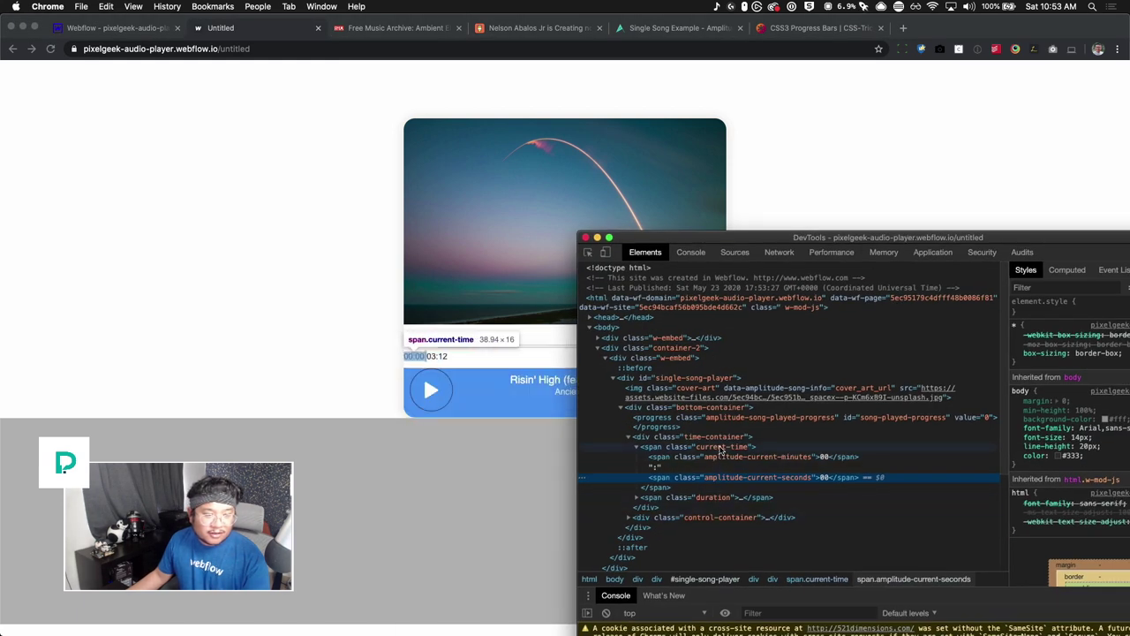
left_click(719, 437)
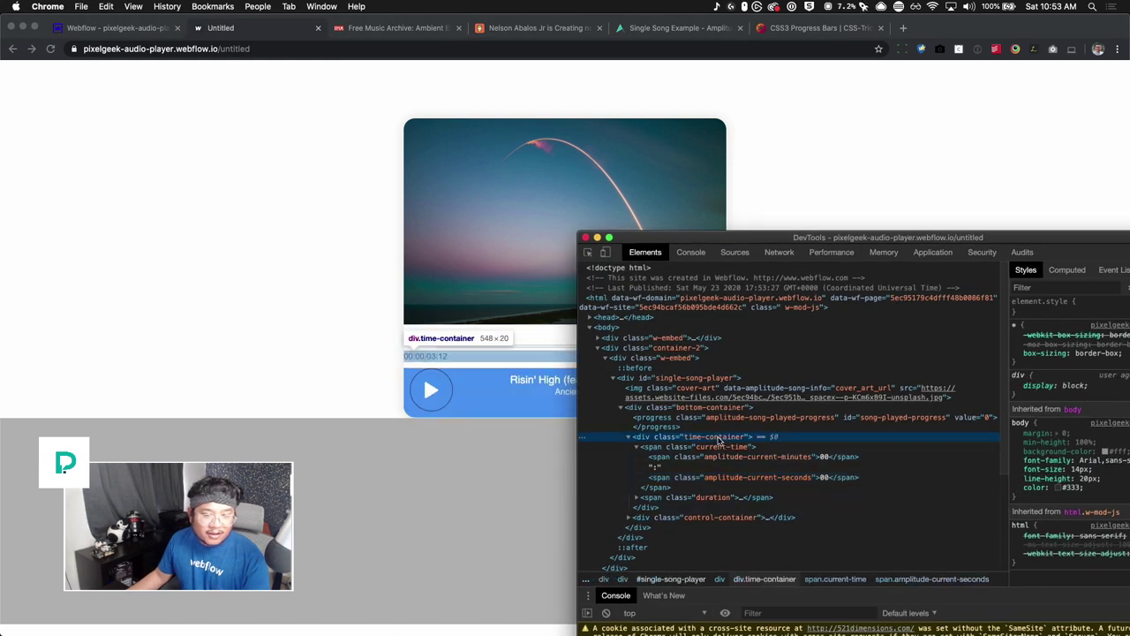
Try text-align: center on the time-container div in DevTools, then close DevTools.
left_click(1048, 303)
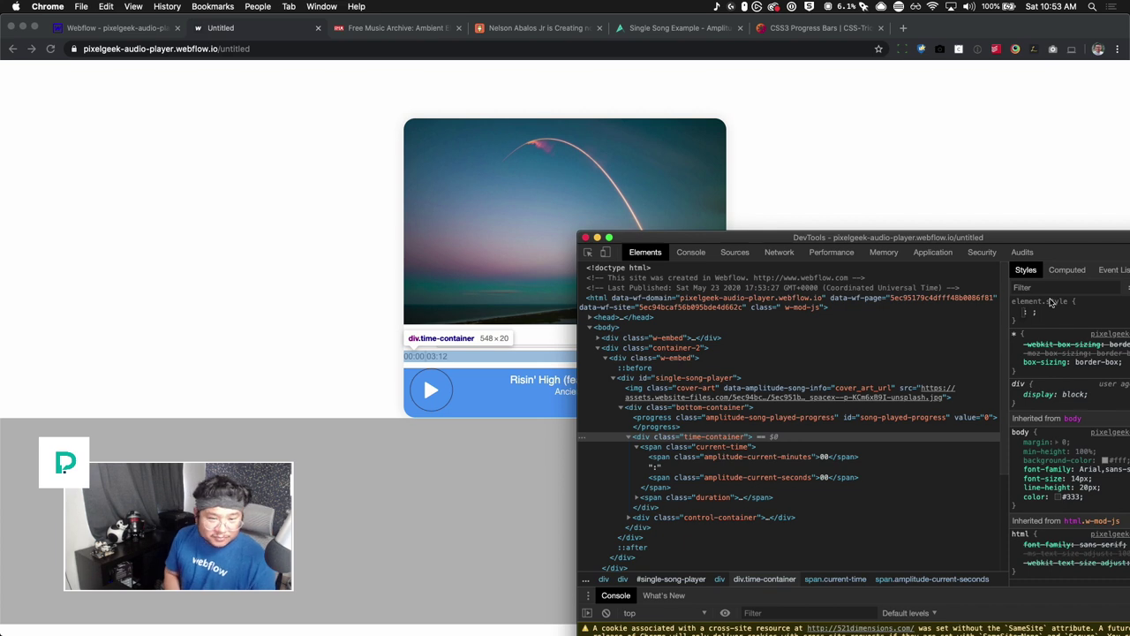
type("text-")
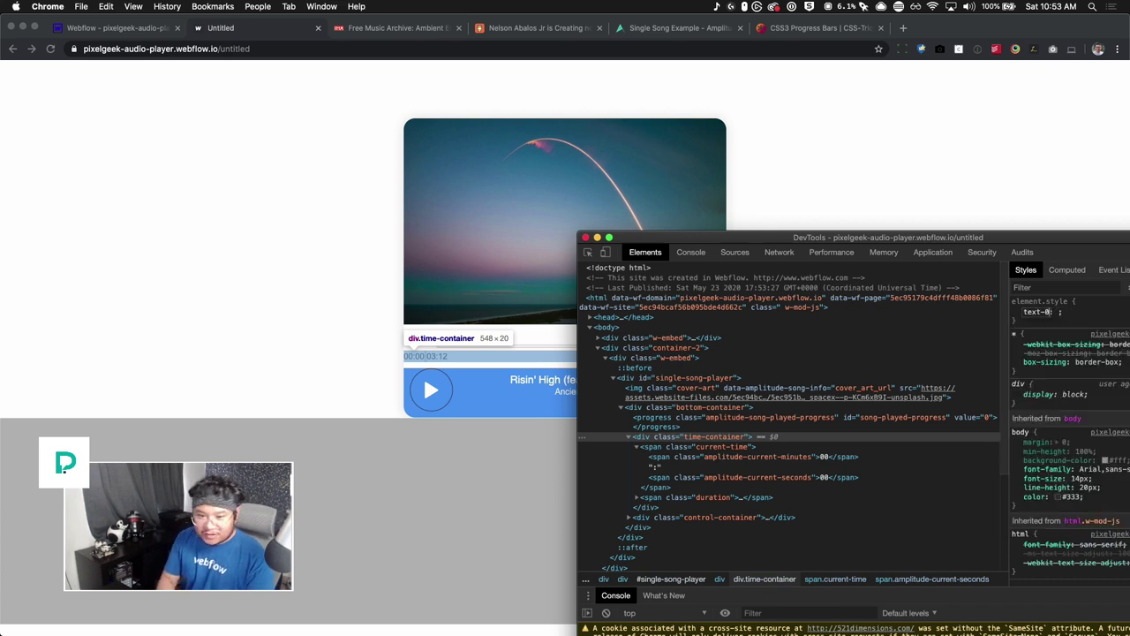
key("Tab")
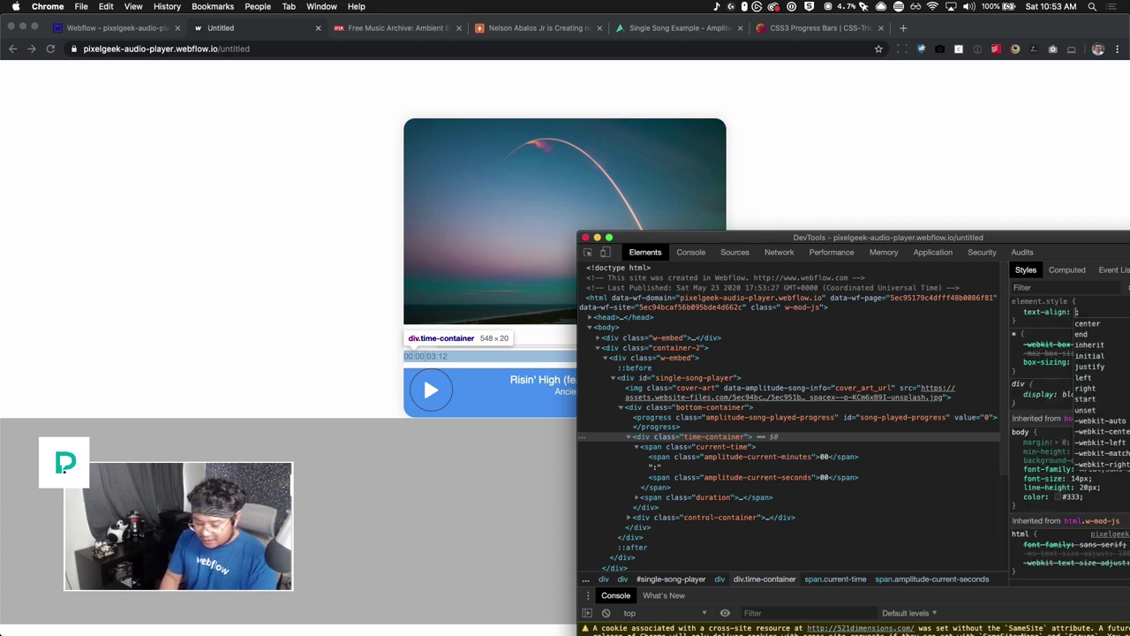
type("cente")
left_click_drag(926, 237, 971, 163)
left_click(744, 368)
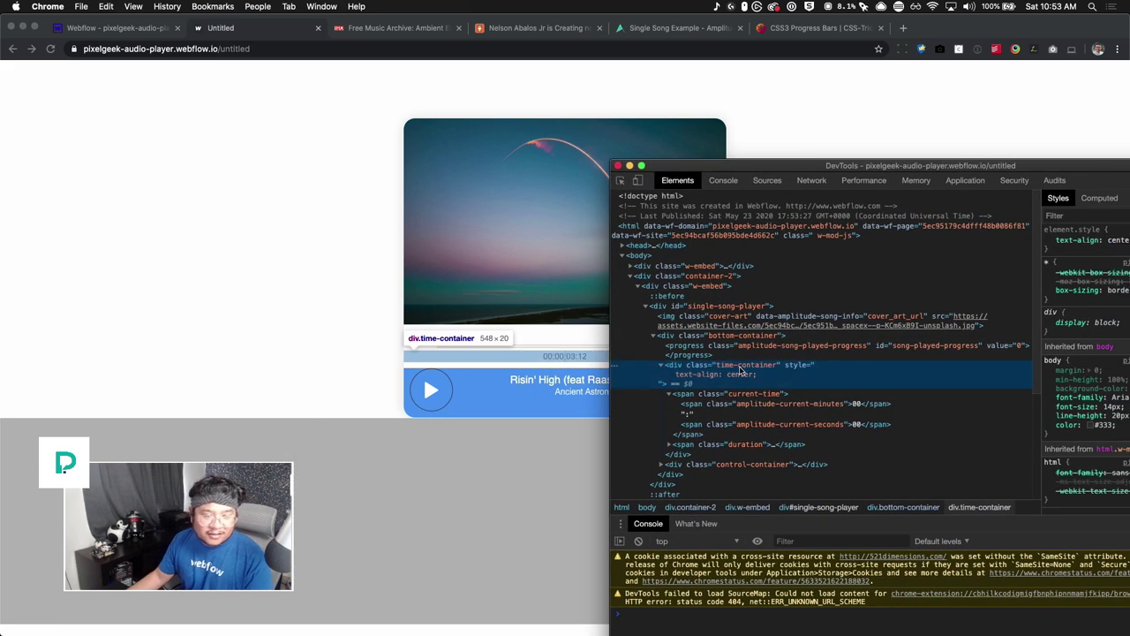
left_click(617, 165)
Back in the Designer, replace the helper div's cover-art class with a new class named time-container.
left_click(146, 27)
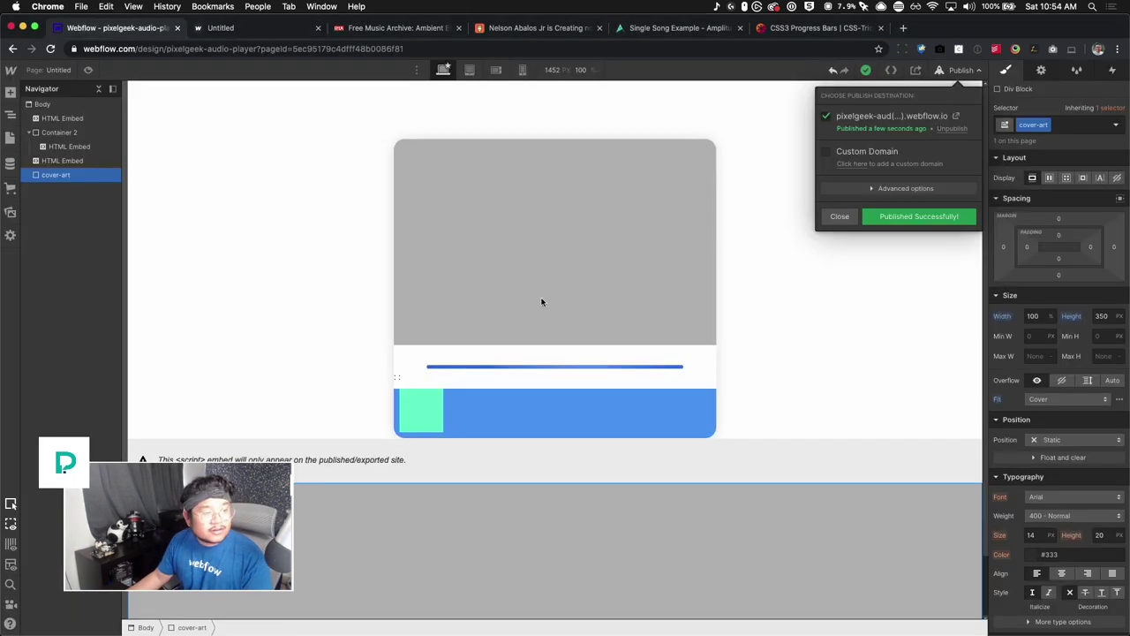
left_click(1045, 124)
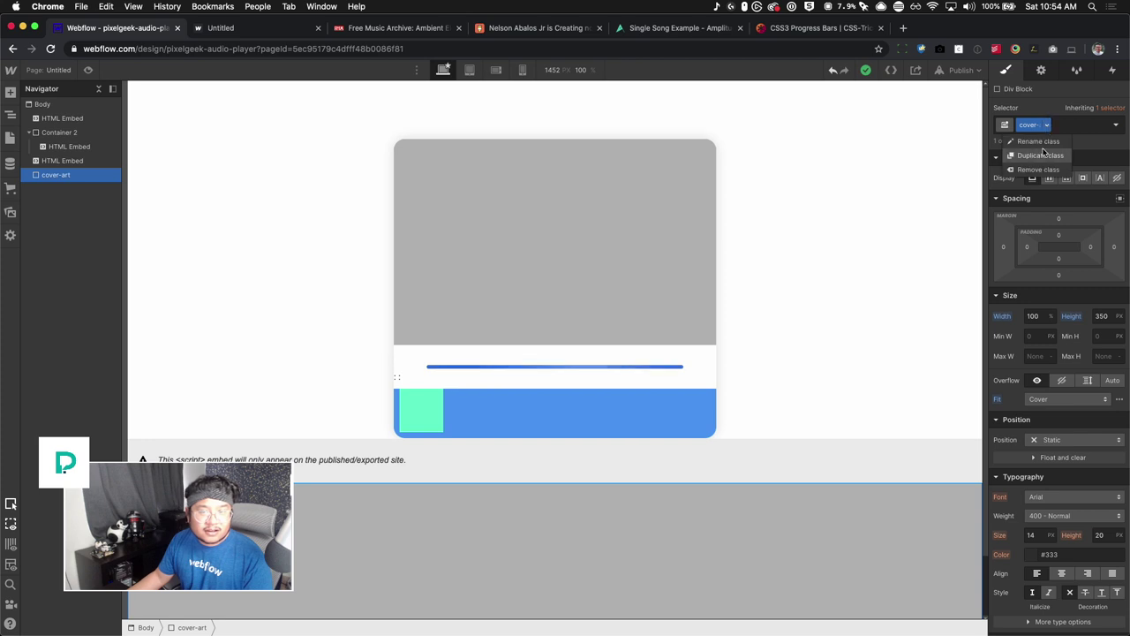
left_click(1044, 167)
left_click(1047, 124)
type("time-container")
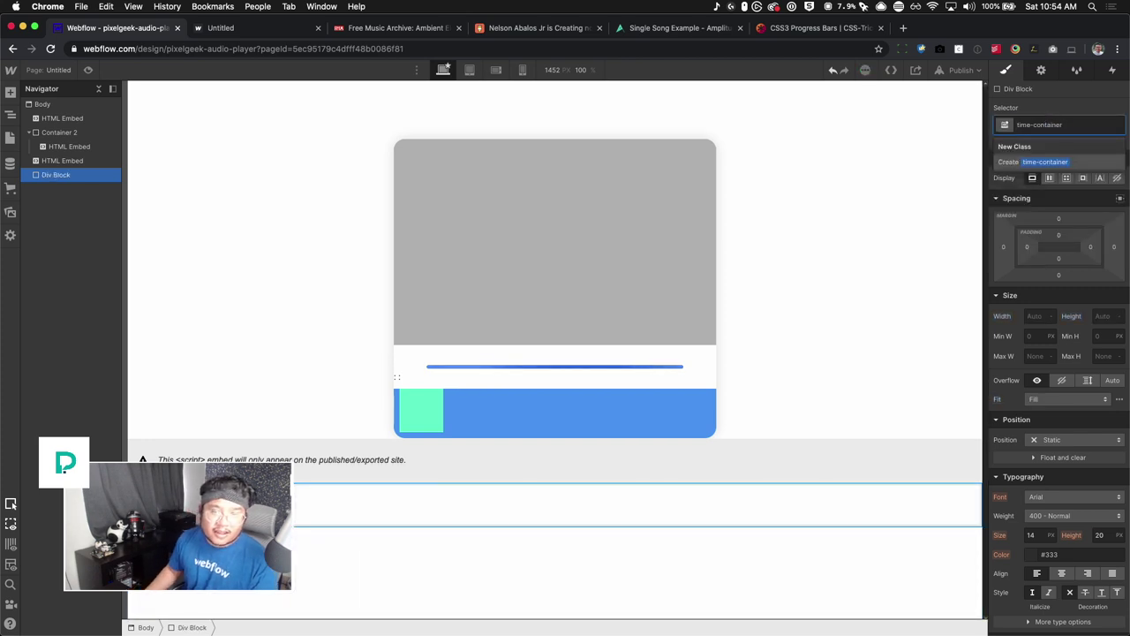
key("Return")
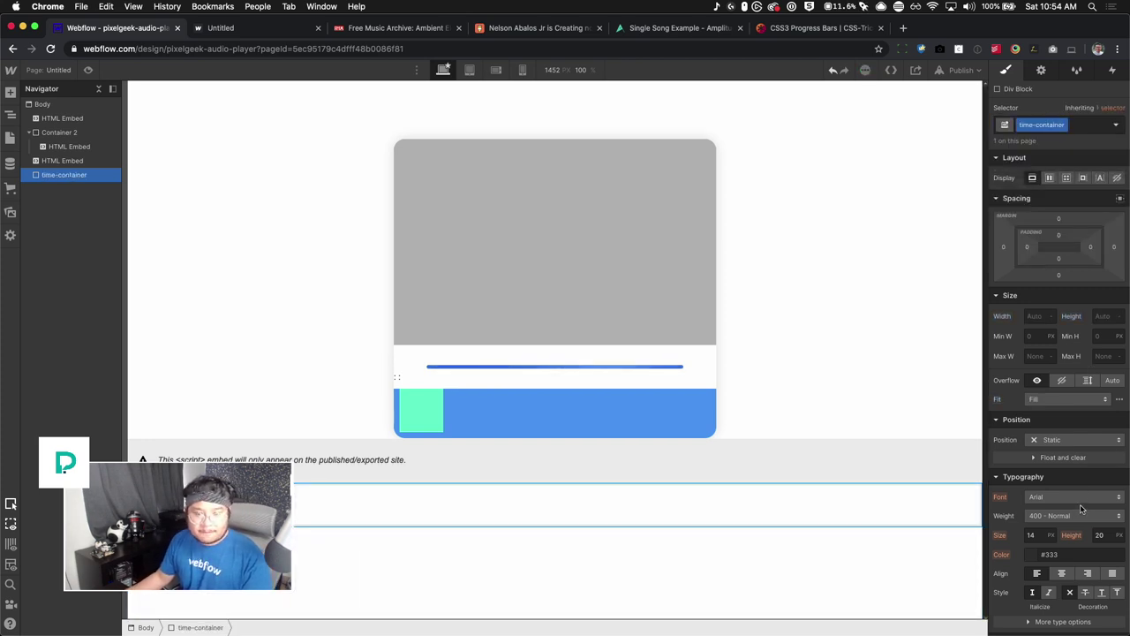
Center-align the text of the time-container class and set its font to Montserrat.
left_click(1064, 572)
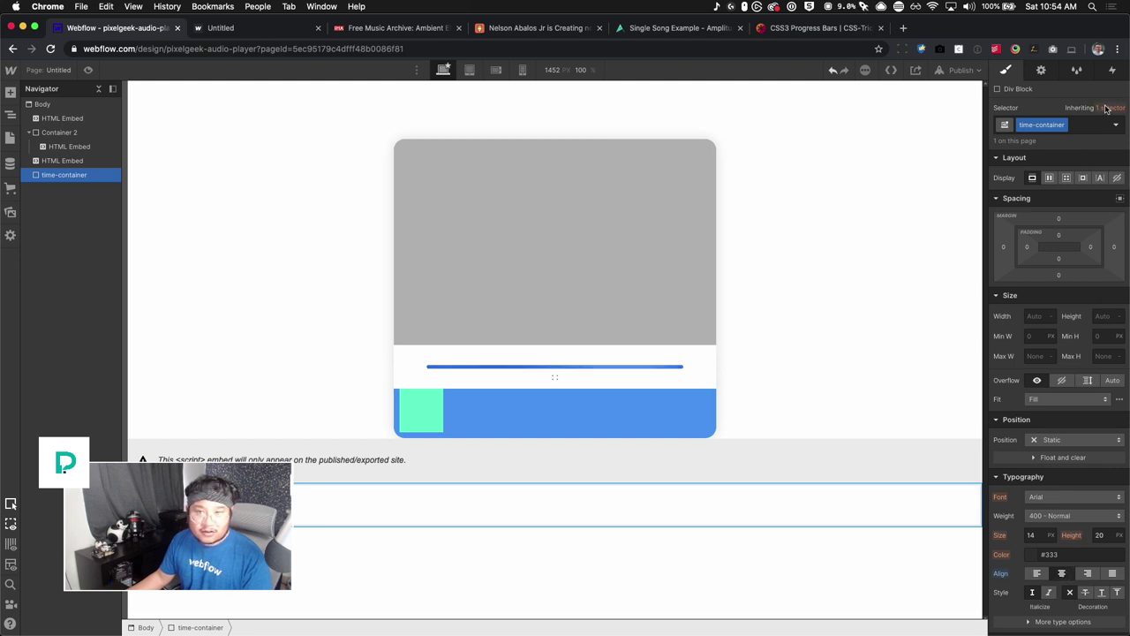
left_click(1057, 500)
left_click(1064, 430)
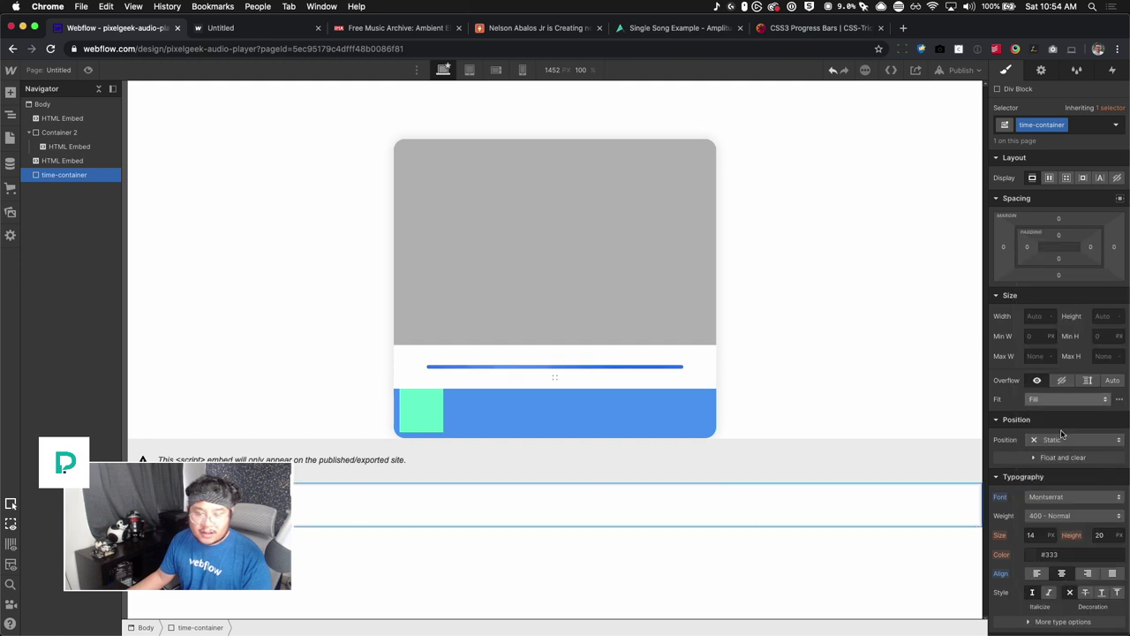
left_click(963, 71)
Set the time-container class's font size to 24 px and its line height to 1.3.
left_click(1030, 536)
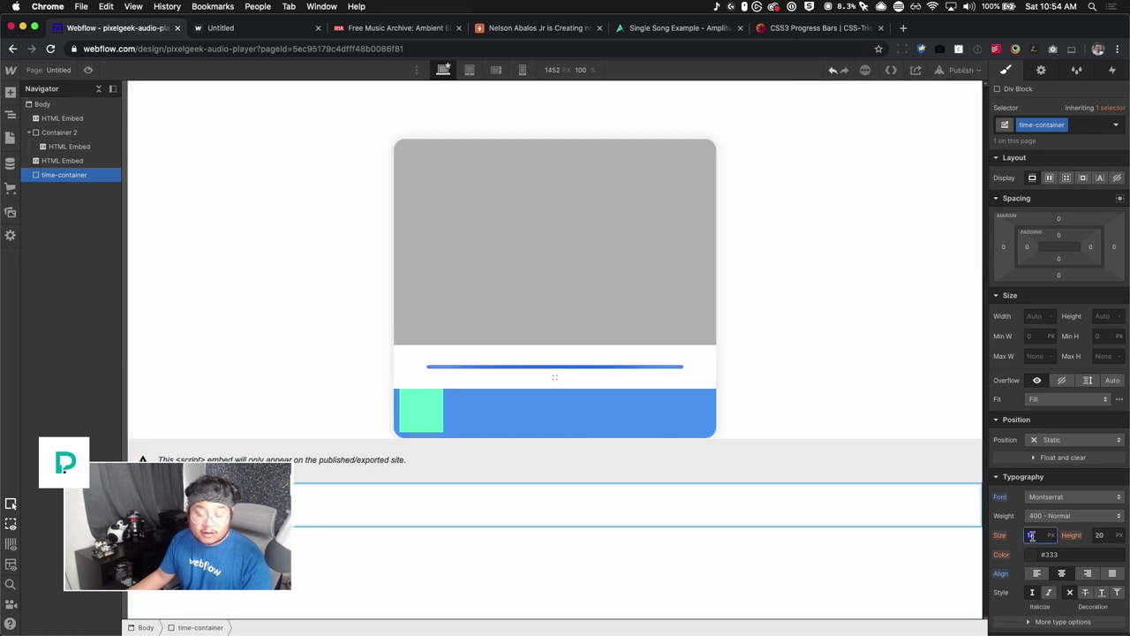
type("24")
key("Tab")
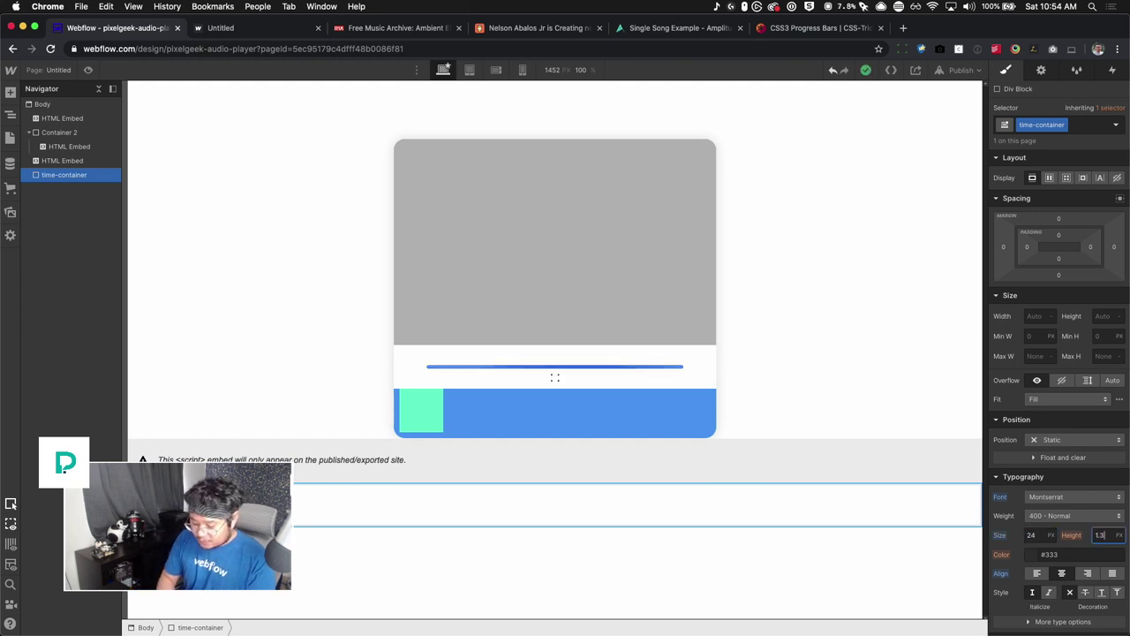
type("1.3")
Publish the site with the new time-container styling and refresh the live player page.
left_click(961, 70)
left_click(914, 219)
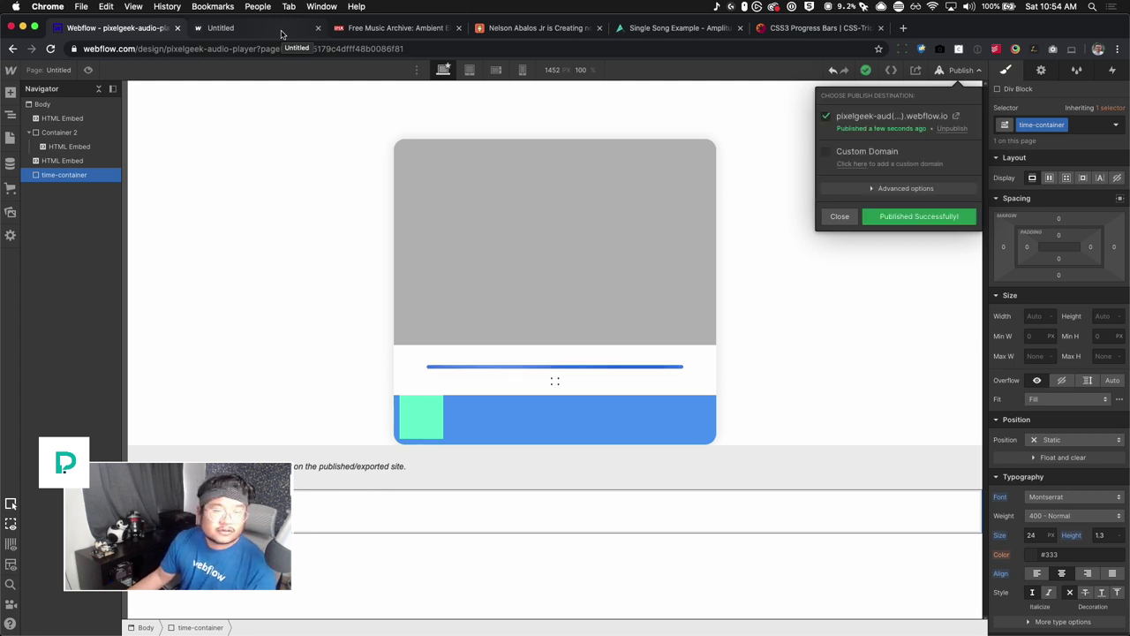
left_click(281, 34)
key("super+r")
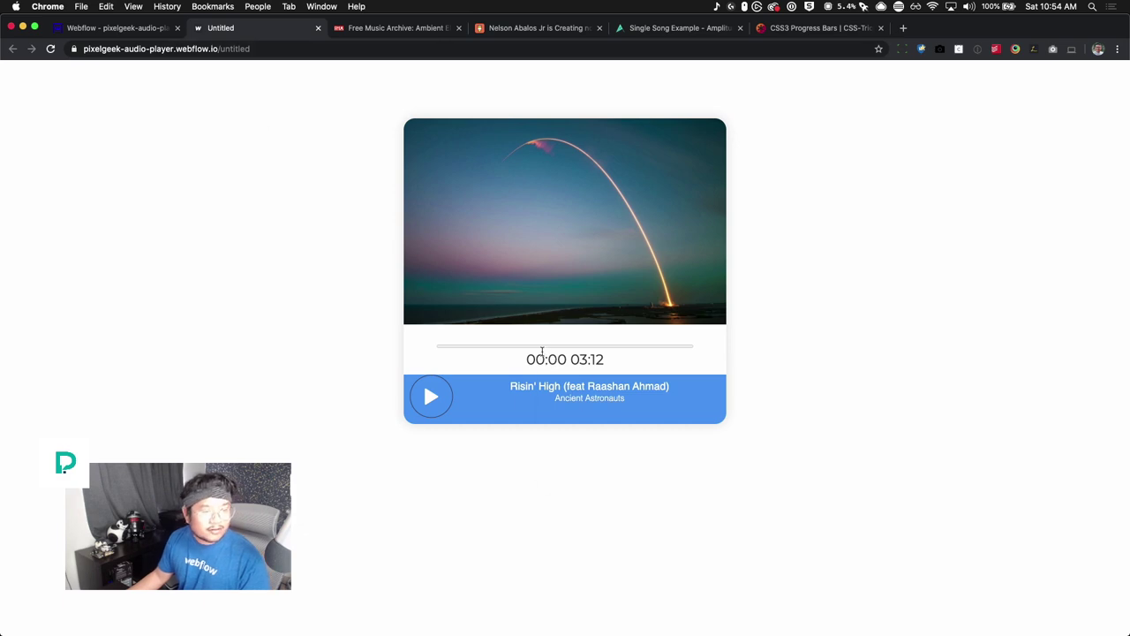
Inspect the player's time text in DevTools, dock DevTools beside the page and close its console drawer.
right_click(544, 354)
key("super+alt+i")
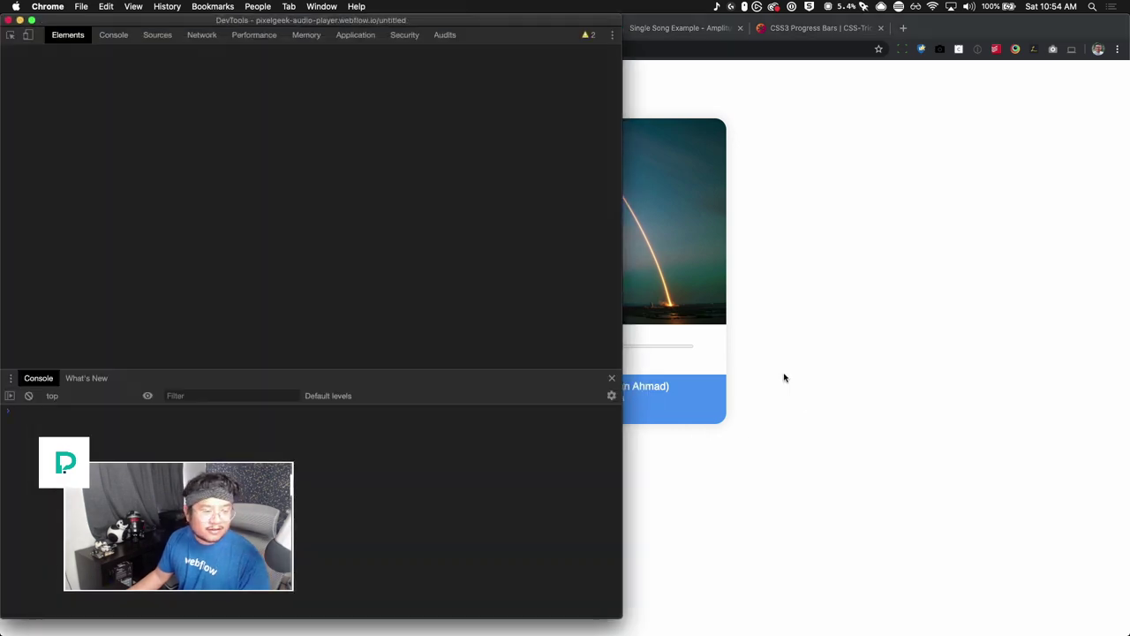
left_click_drag(427, 23, 852, 80)
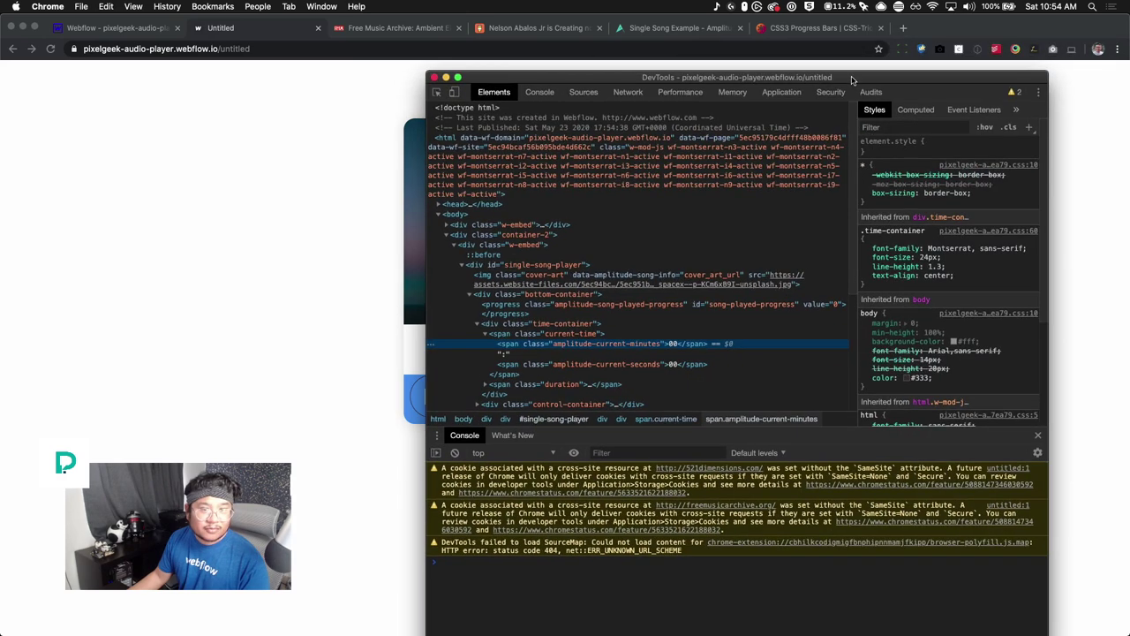
left_click(1039, 92)
left_click(1038, 118)
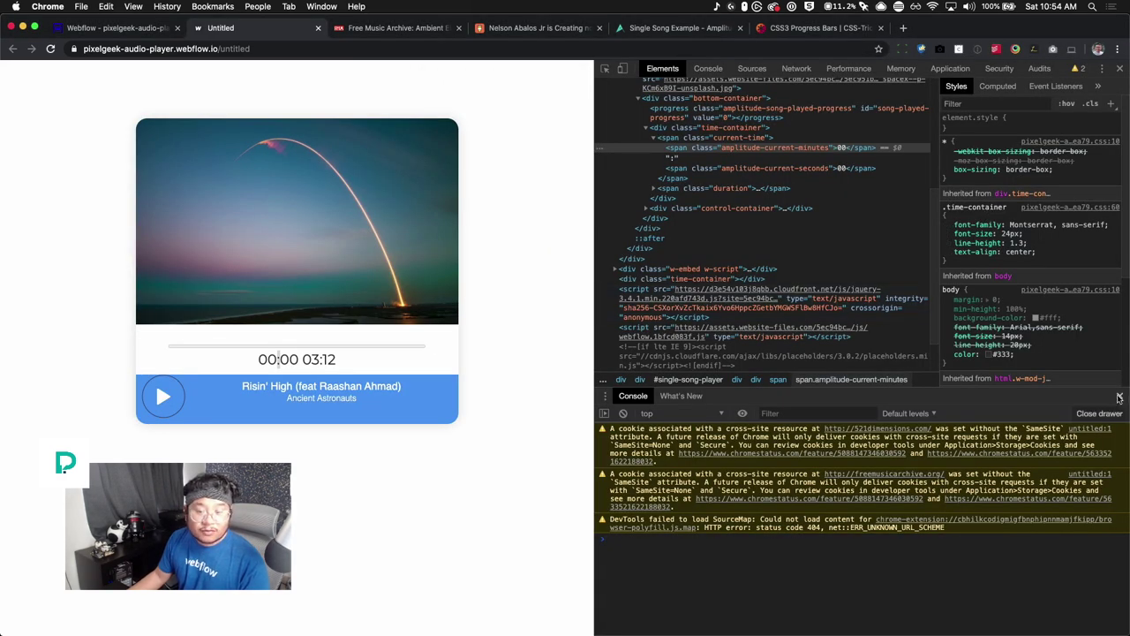
left_click(1119, 398)
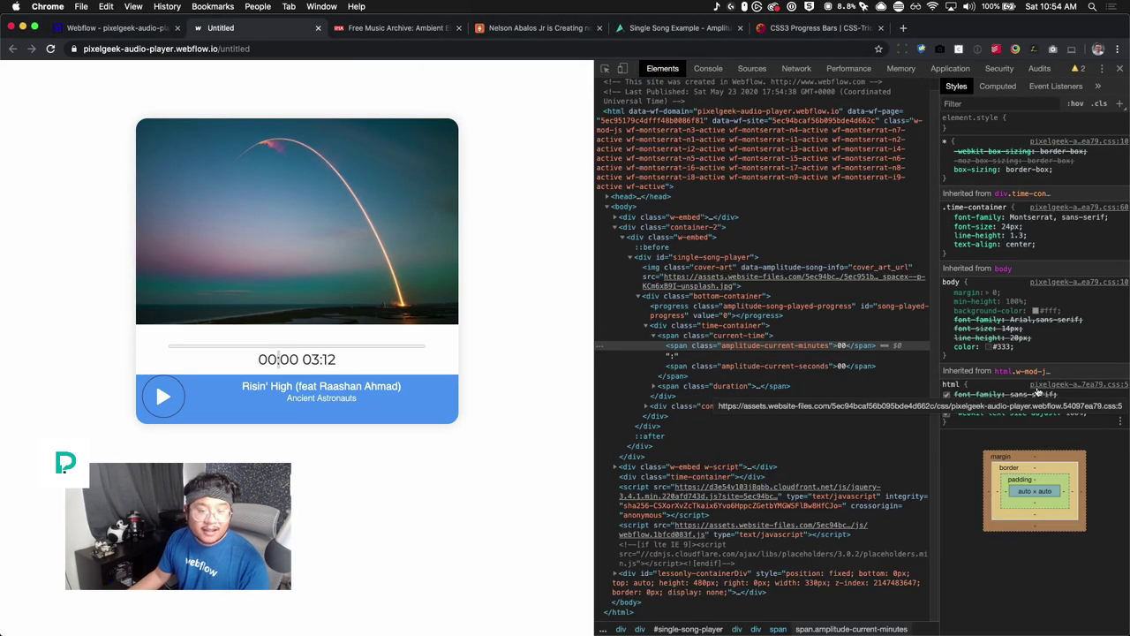
In DevTools, select the current-time span inside time-container and give it an inline margin-right of 20px.
left_click(725, 337)
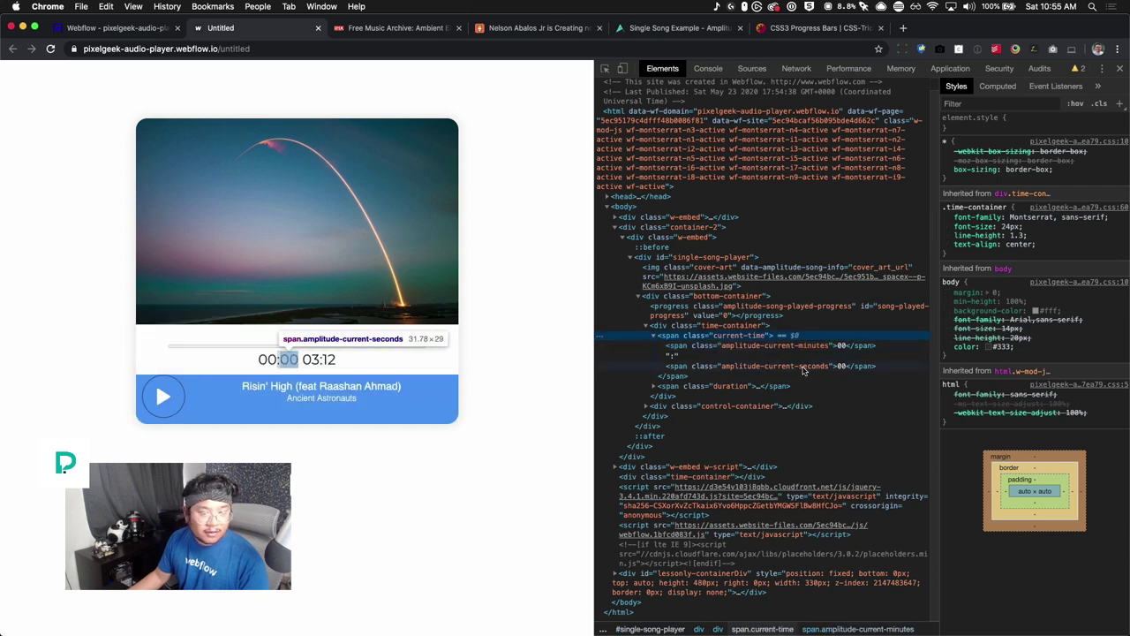
left_click(654, 336)
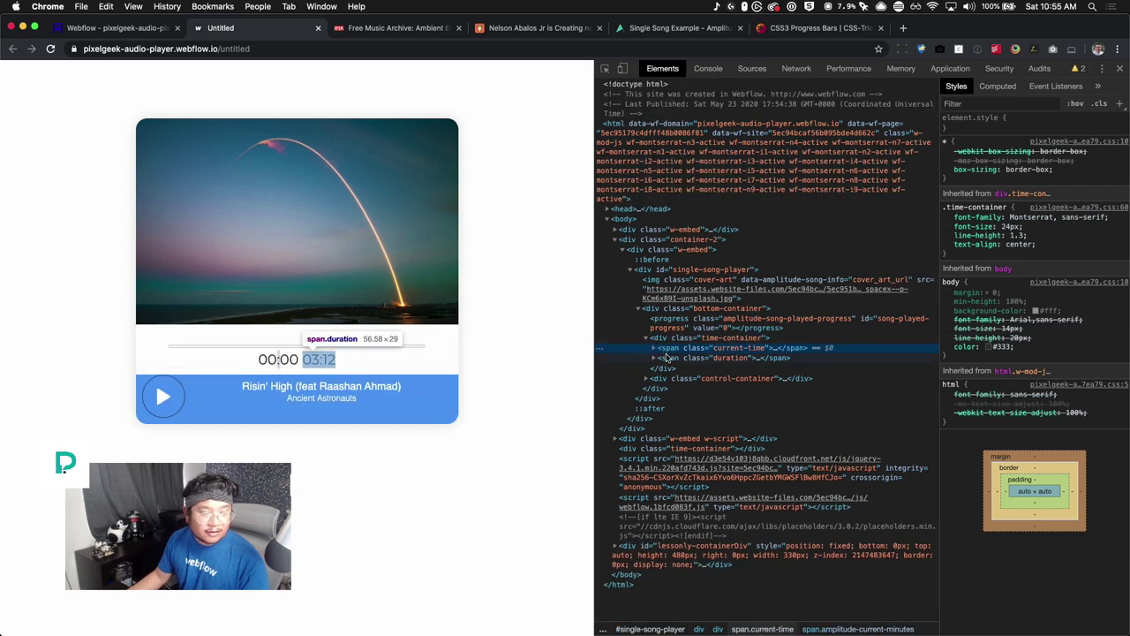
left_click(671, 356)
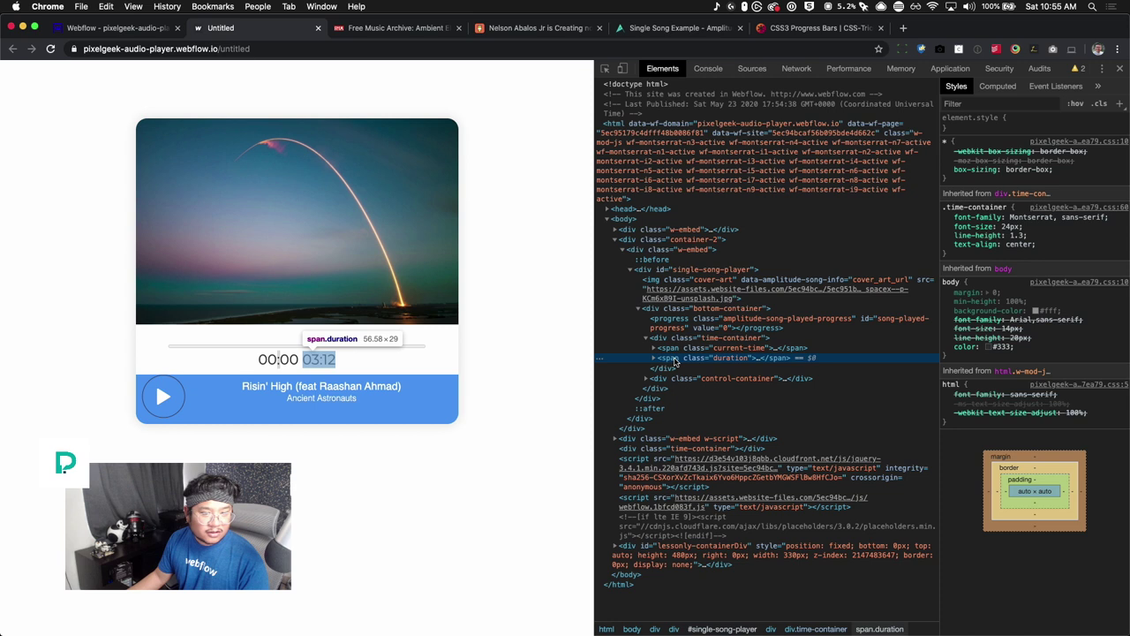
left_click(681, 349)
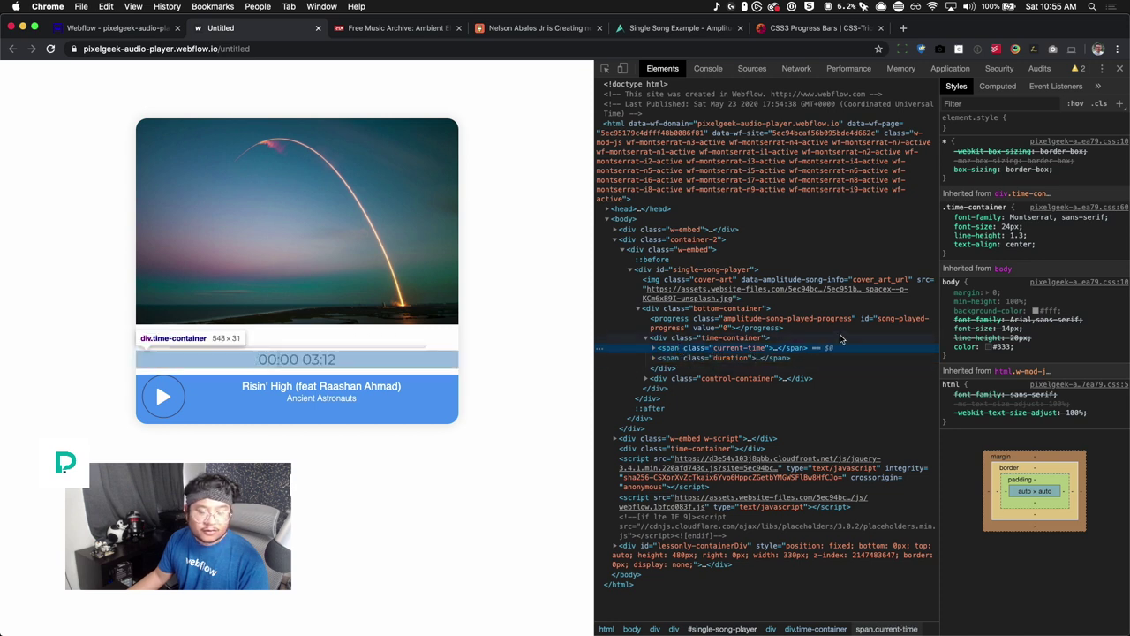
left_click(972, 124)
type("margin-r")
key("Tab")
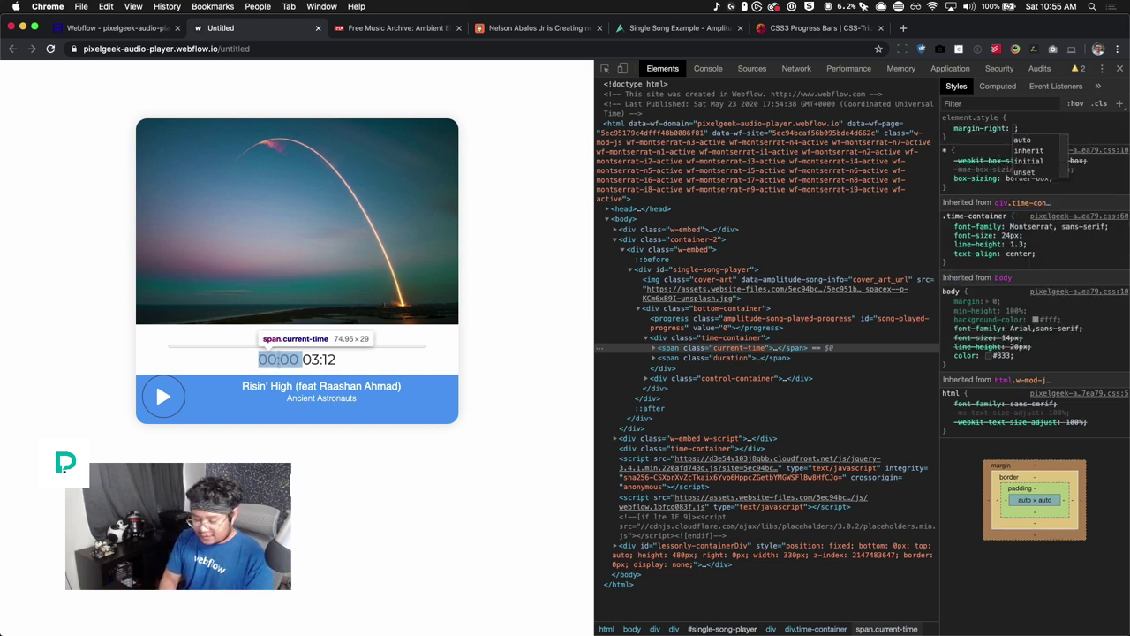
type("30px")
key("shift+Up")
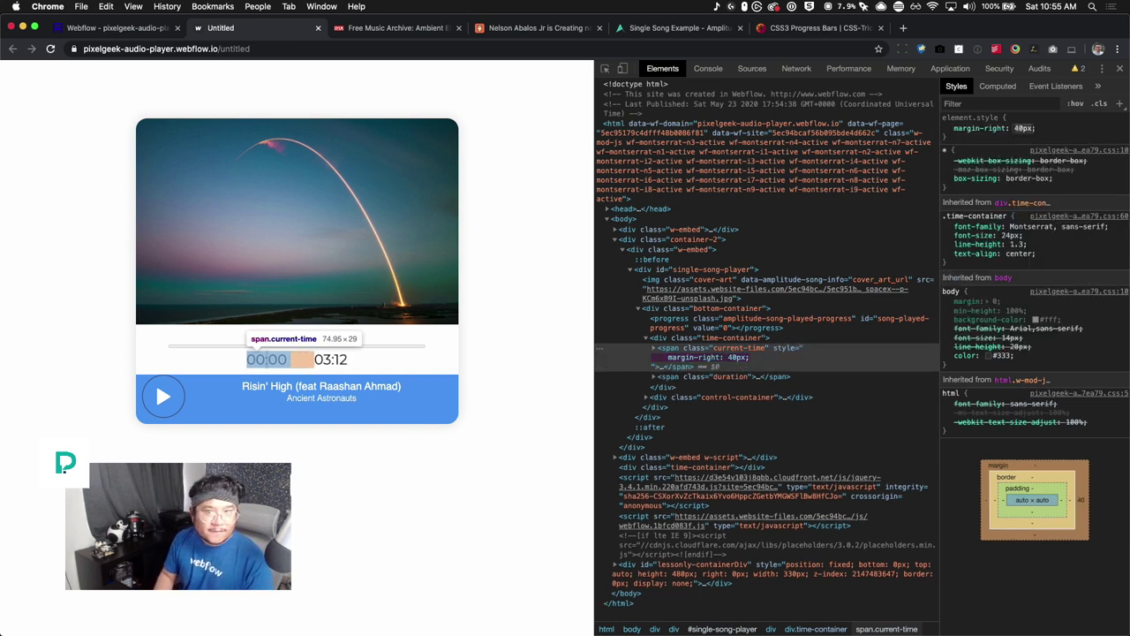
key("shift+Down")
key("shift+Down")
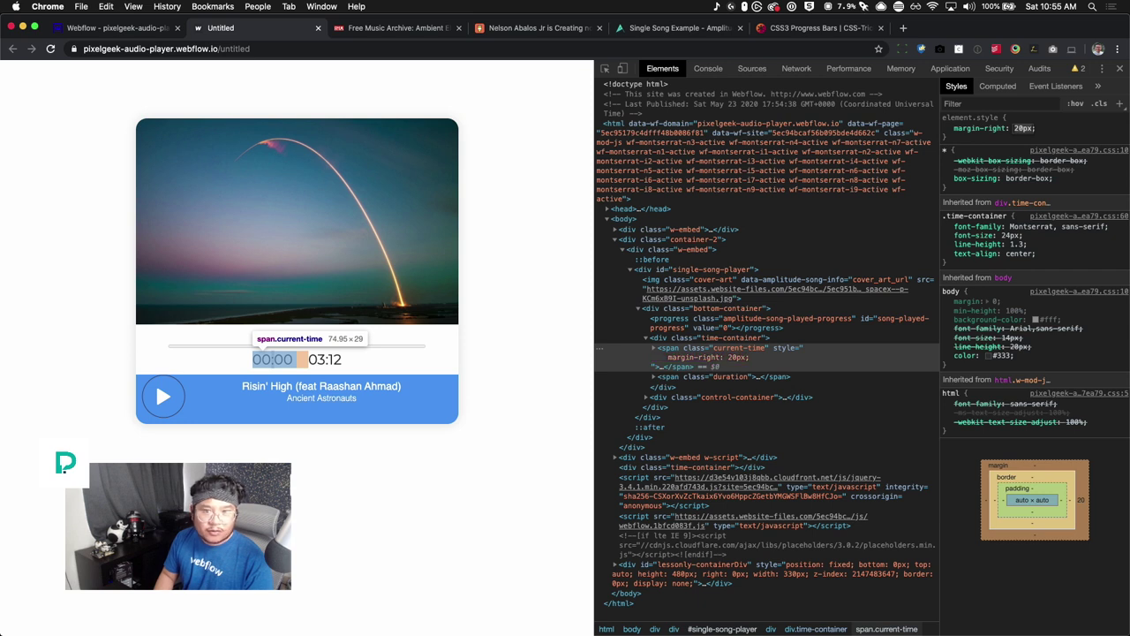
key("Return")
Add an inline padding-right of 20px to the current-time span in DevTools.
type("padding")
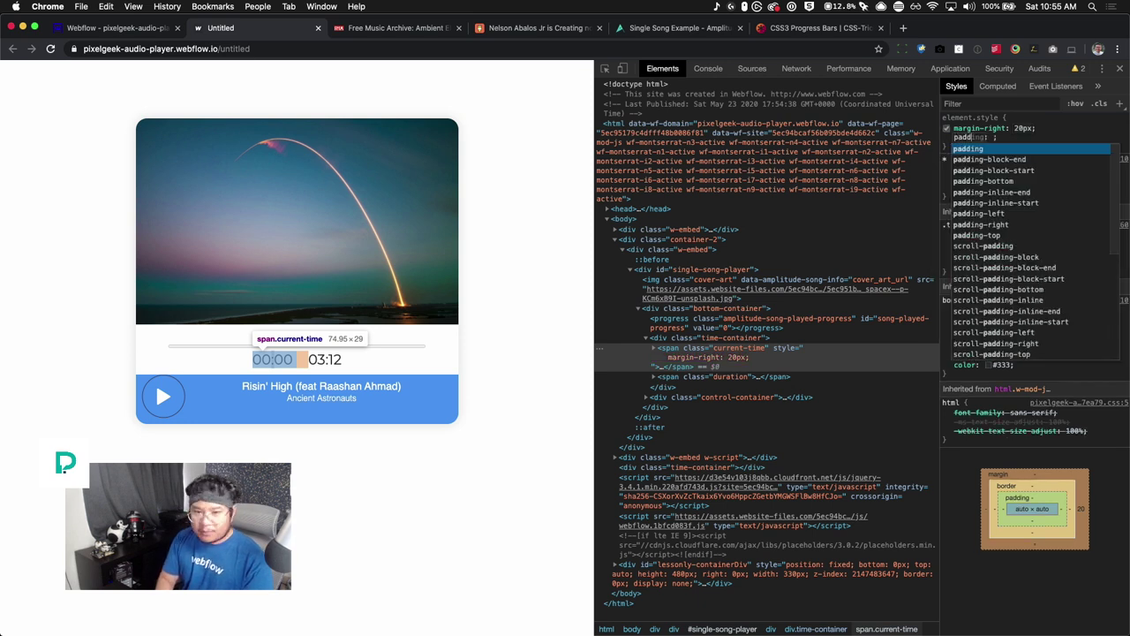
key("Down")
key("Down")
key("Down")
key("Down")
key("Down")
key("Down")
key("Down")
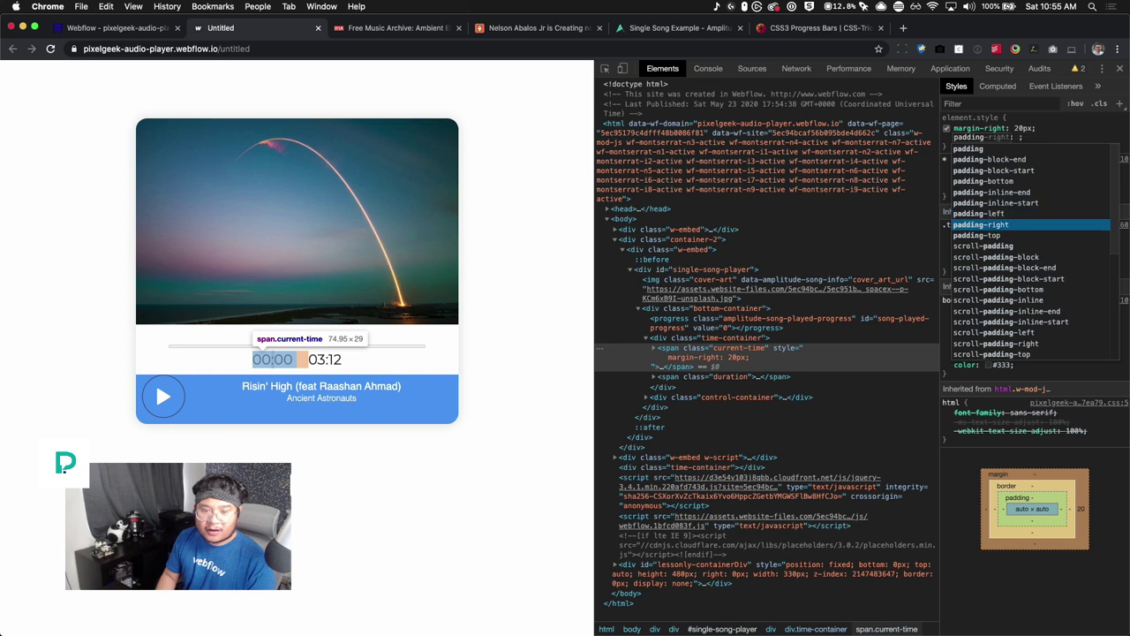
key("Tab")
type("20px")
key("Return")
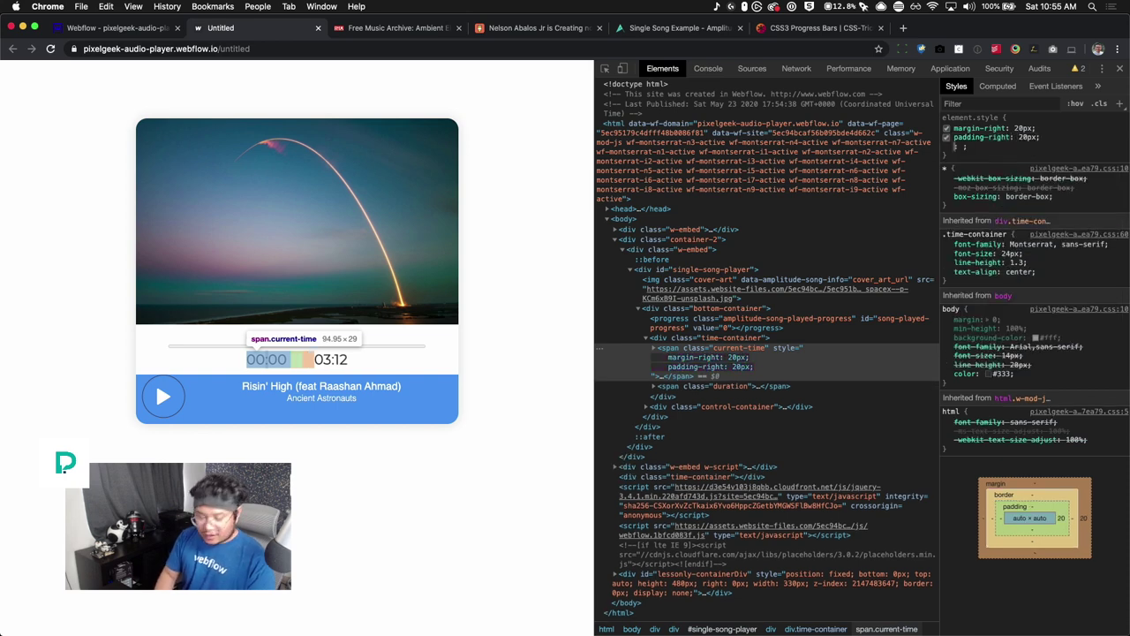
Add an inline border-right of 1px solid grey to the current-time span as a divider.
type("border")
key("Down")
key("Down")
key("Down")
key("Down")
key("Down")
key("Down")
key("Down")
key("Down")
key("Down")
key("Down")
key("Down")
key("Down")
key("Down")
key("Down")
key("Down")
key("Down")
key("Down")
key("Down")
key("Down")
key("Down")
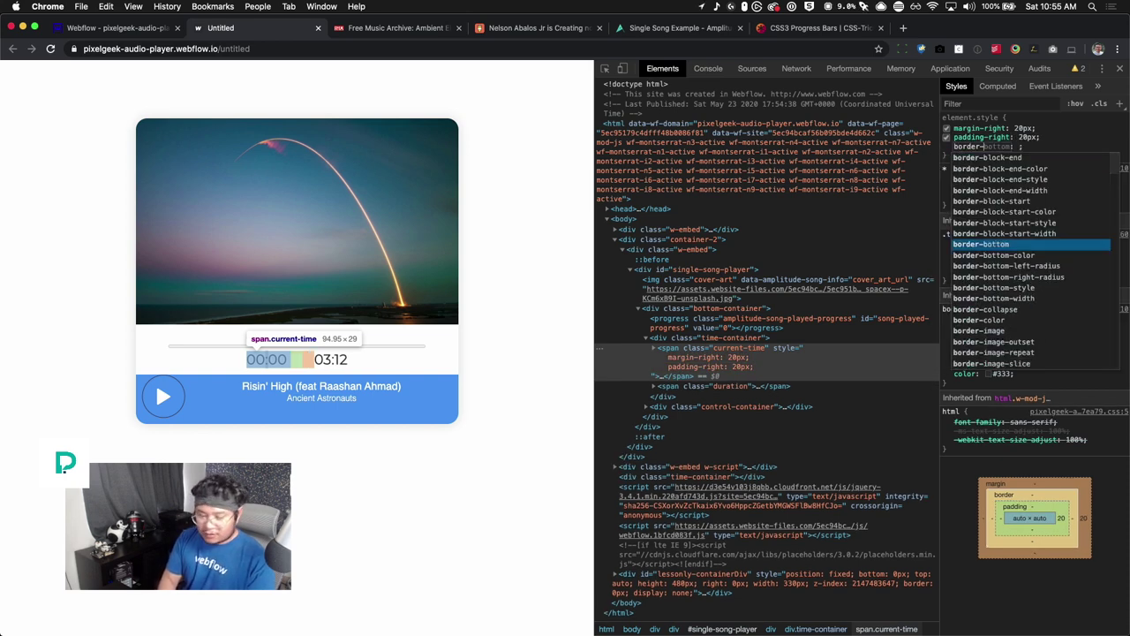
key("Tab")
type("1px solid #")
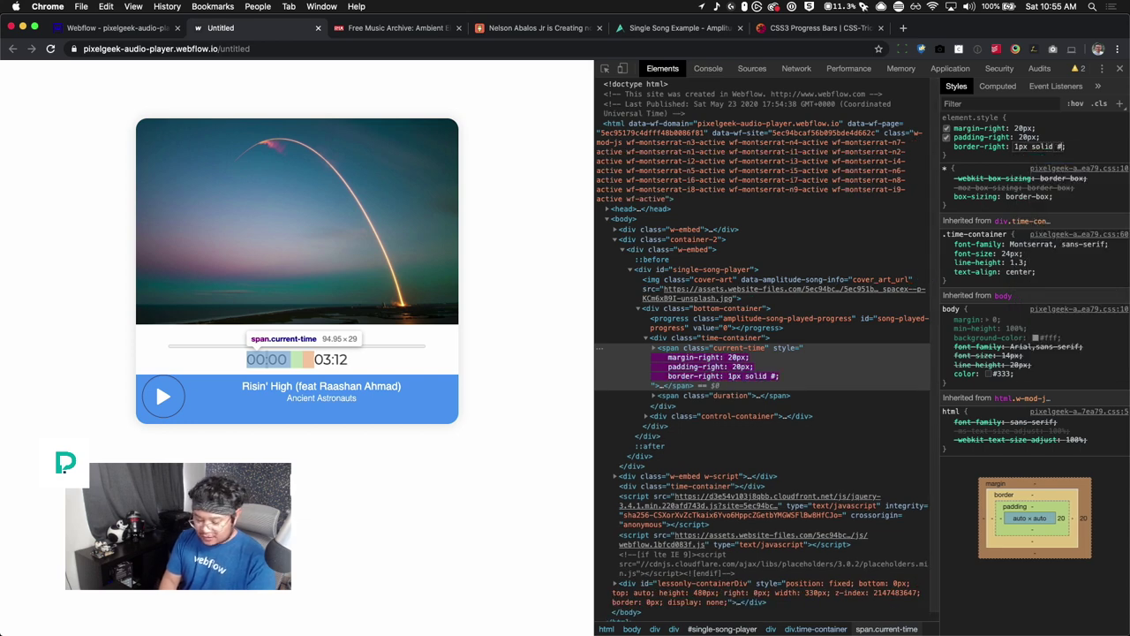
key("BackSpace")
type("grey")
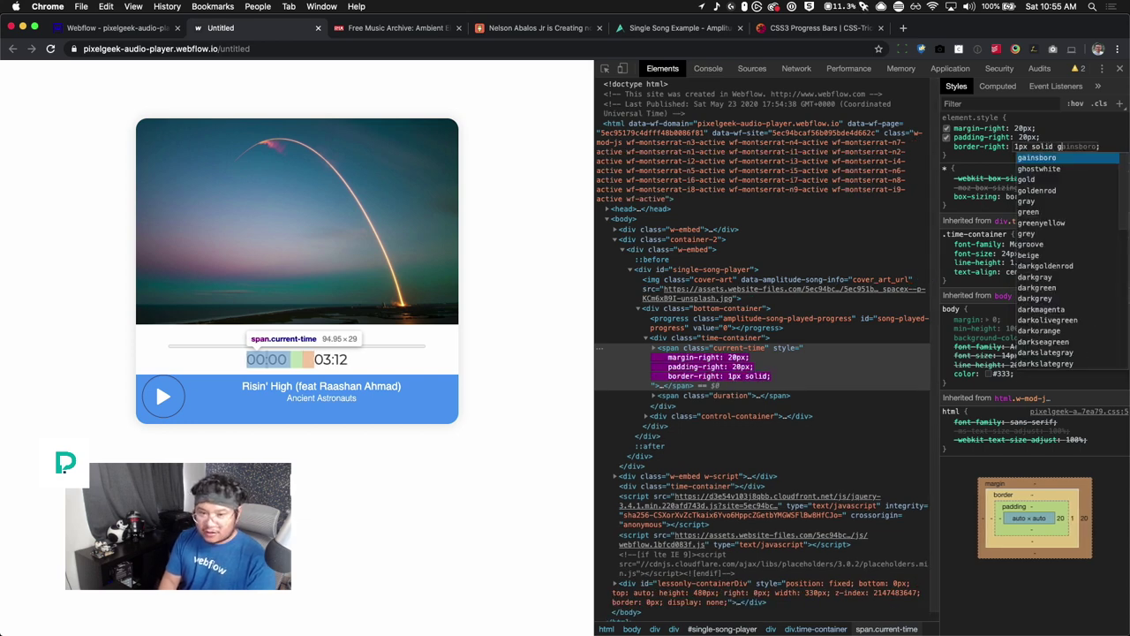
key("Return")
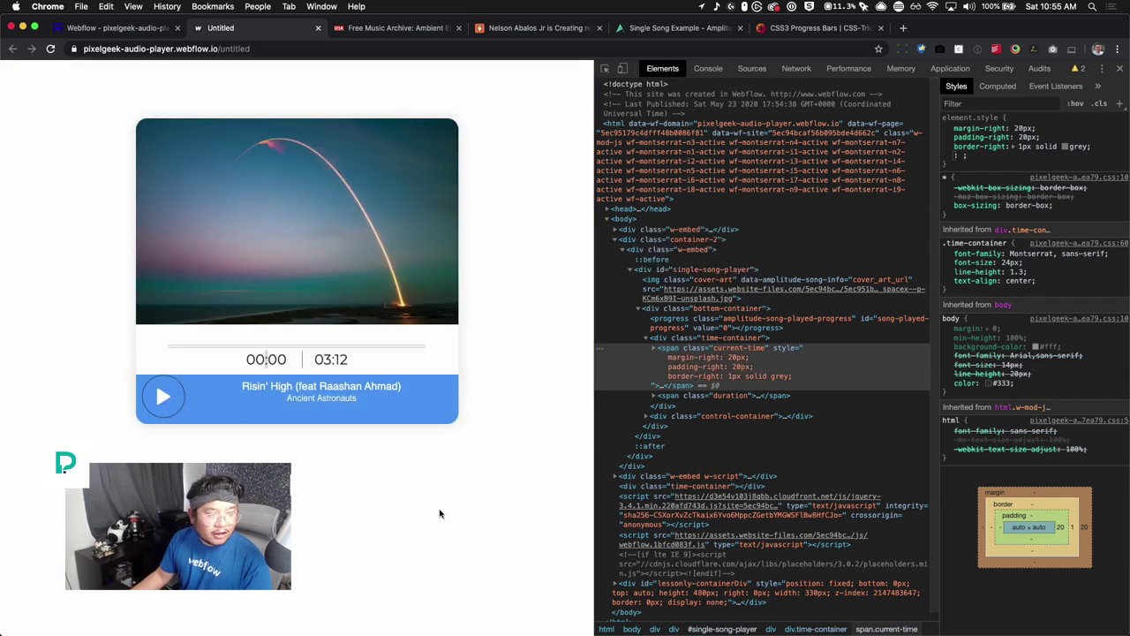
left_click(442, 515)
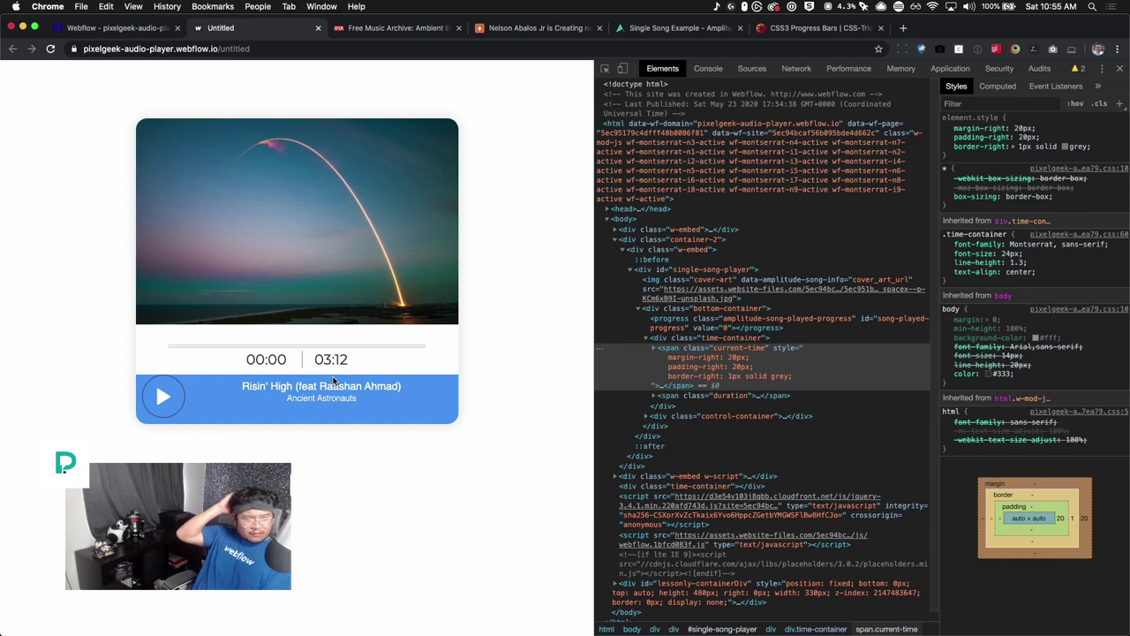
Reduce the current-time span's inline padding-right to 12px in DevTools.
left_click(1027, 137)
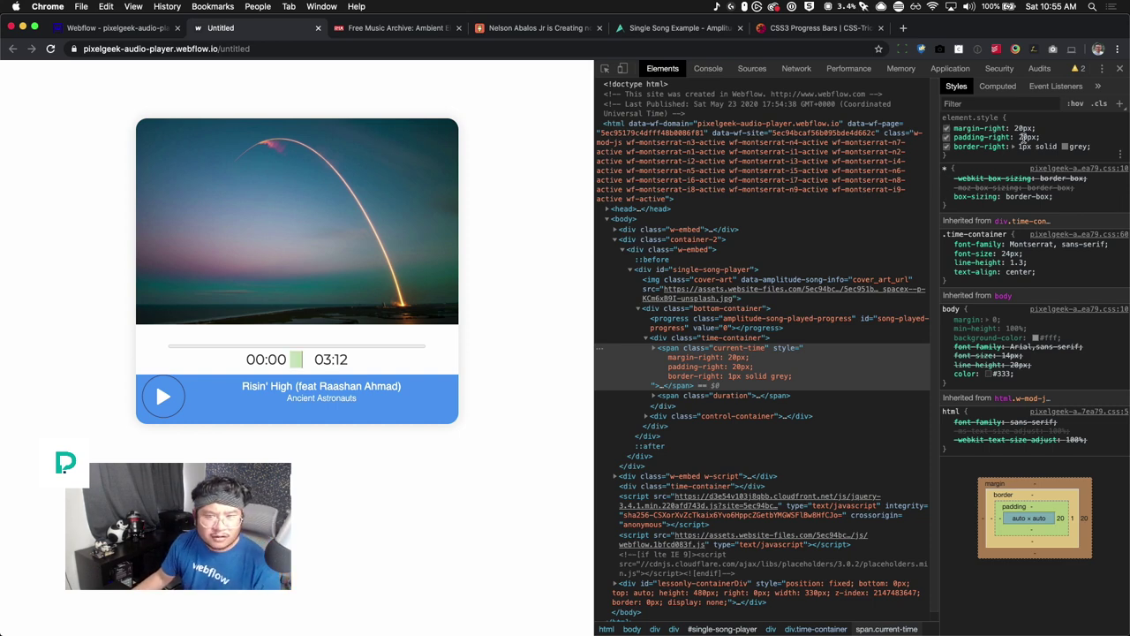
key("Down")
key("Down")
key("Down")
key("Down")
key("Down")
key("Down")
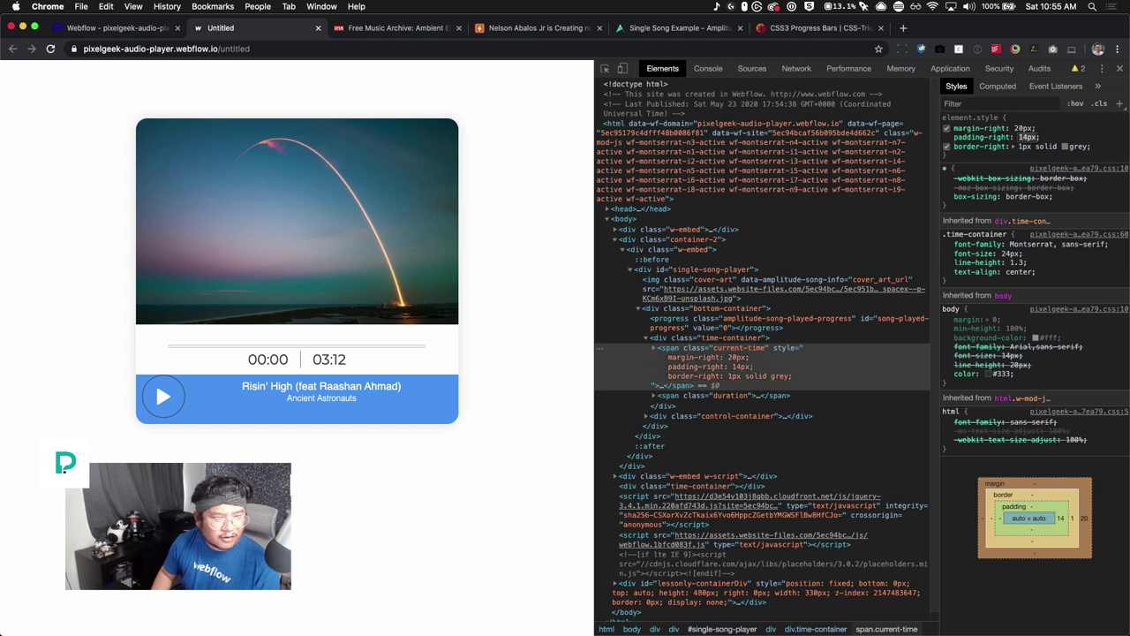
key("Down")
key("Down")
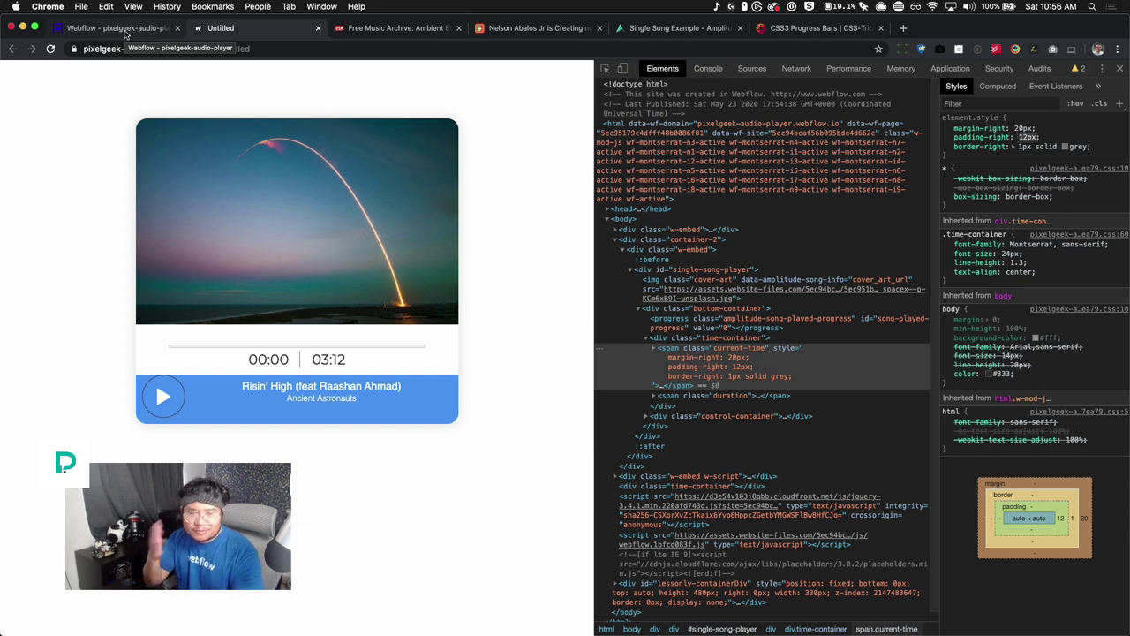
Close the Designer's publish dialog, then select the current-time class name on the span in the live page's DevTools.
left_click(125, 28)
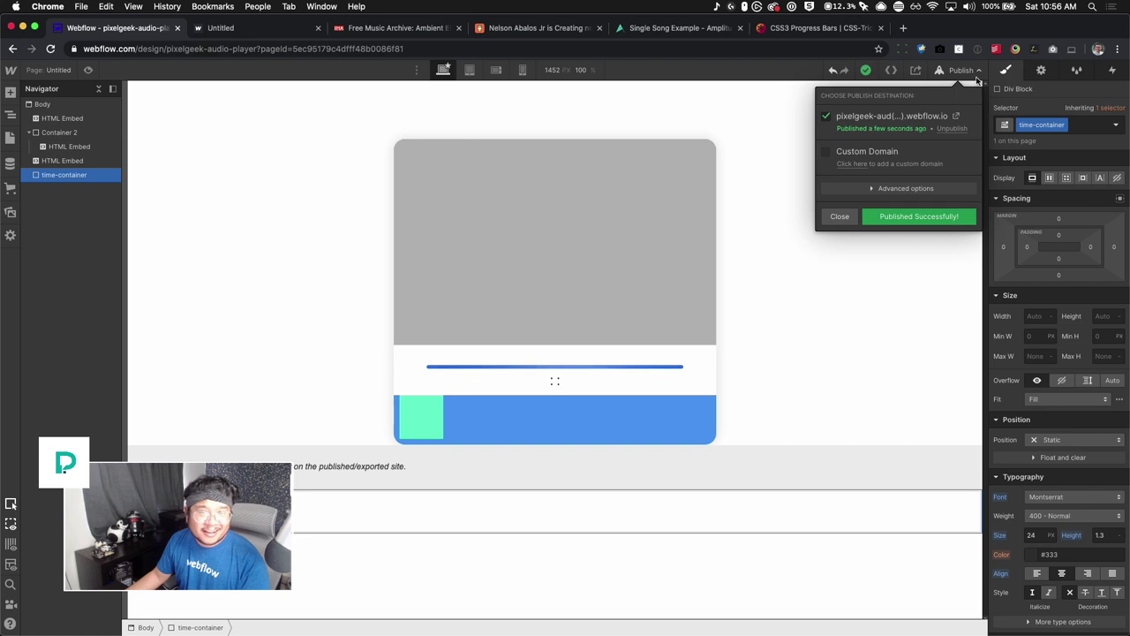
left_click(977, 78)
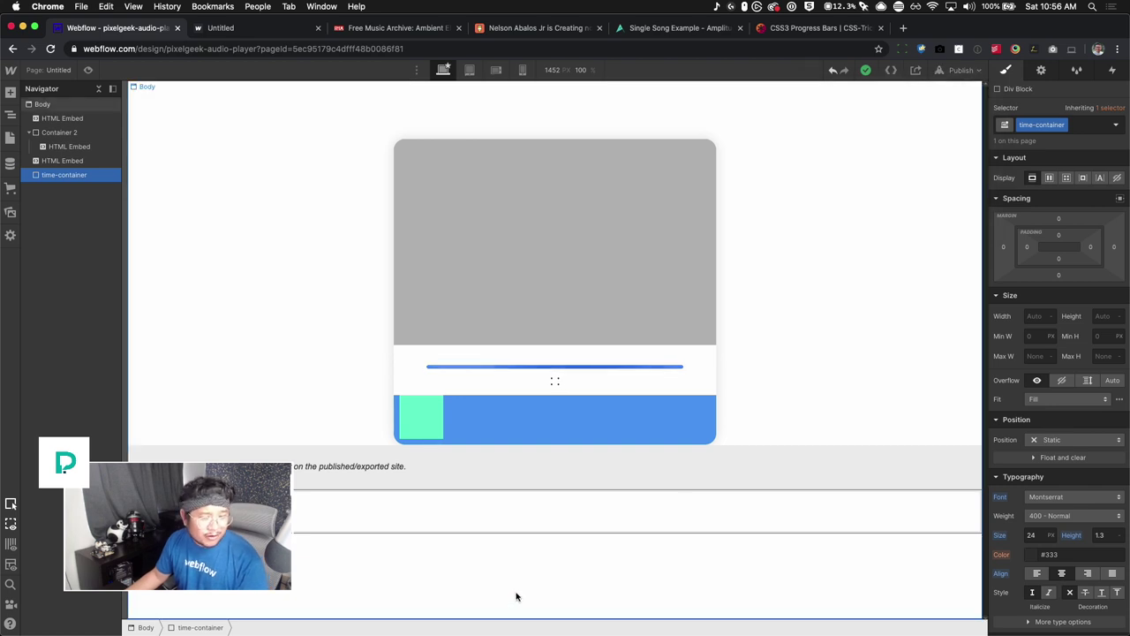
left_click(228, 28)
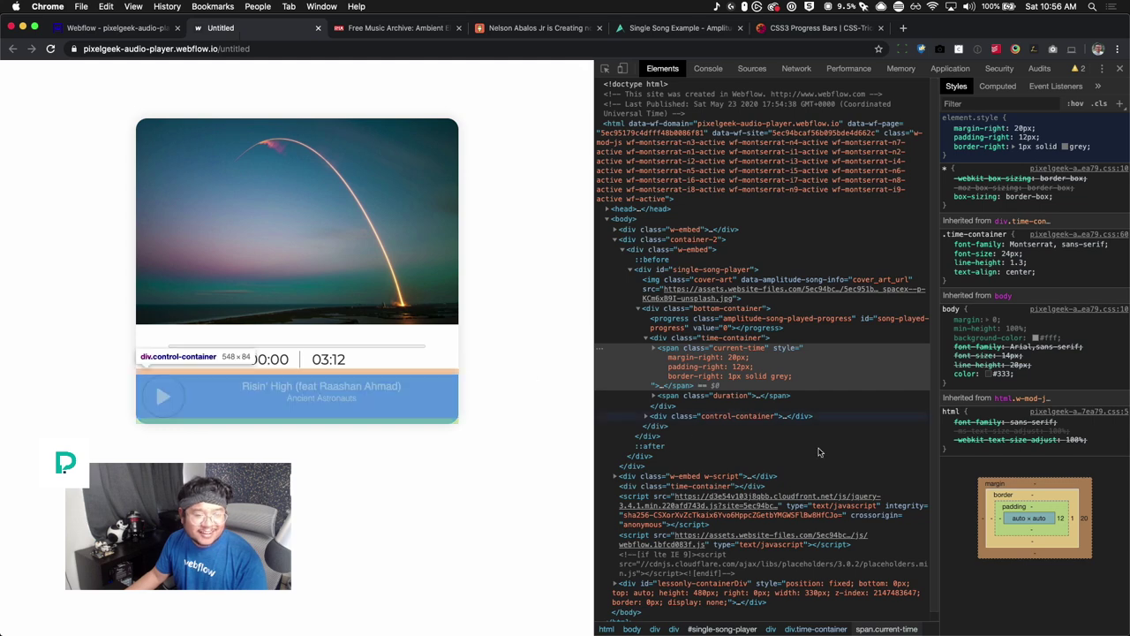
double_click(740, 348)
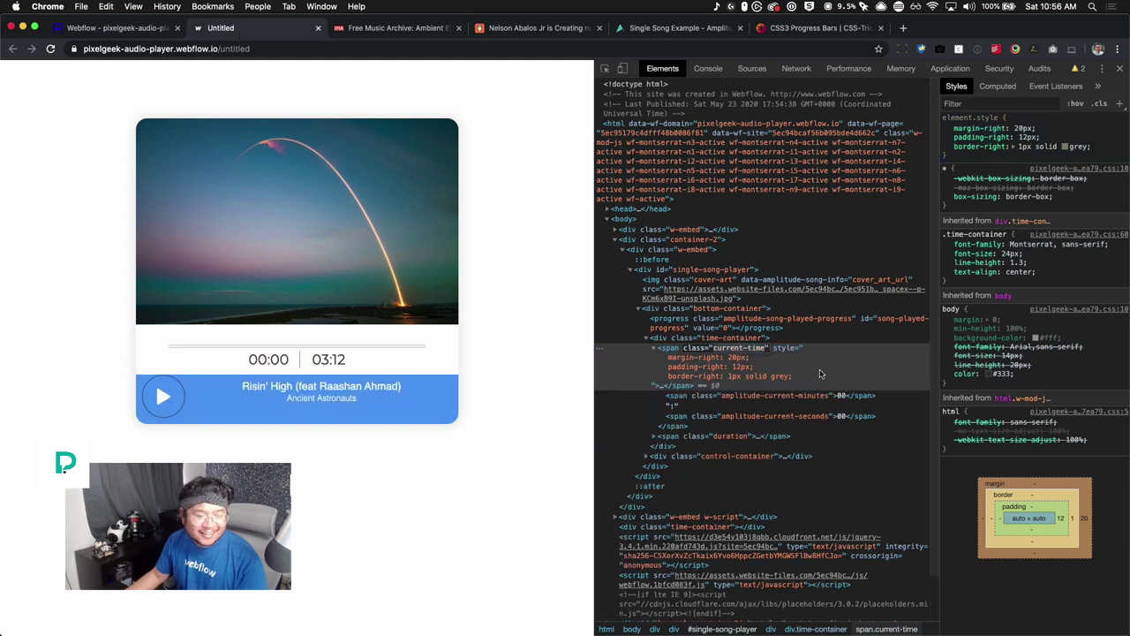
Back in the Designer, replace the helper div's time-container class with a new class named current-time.
left_click(147, 31)
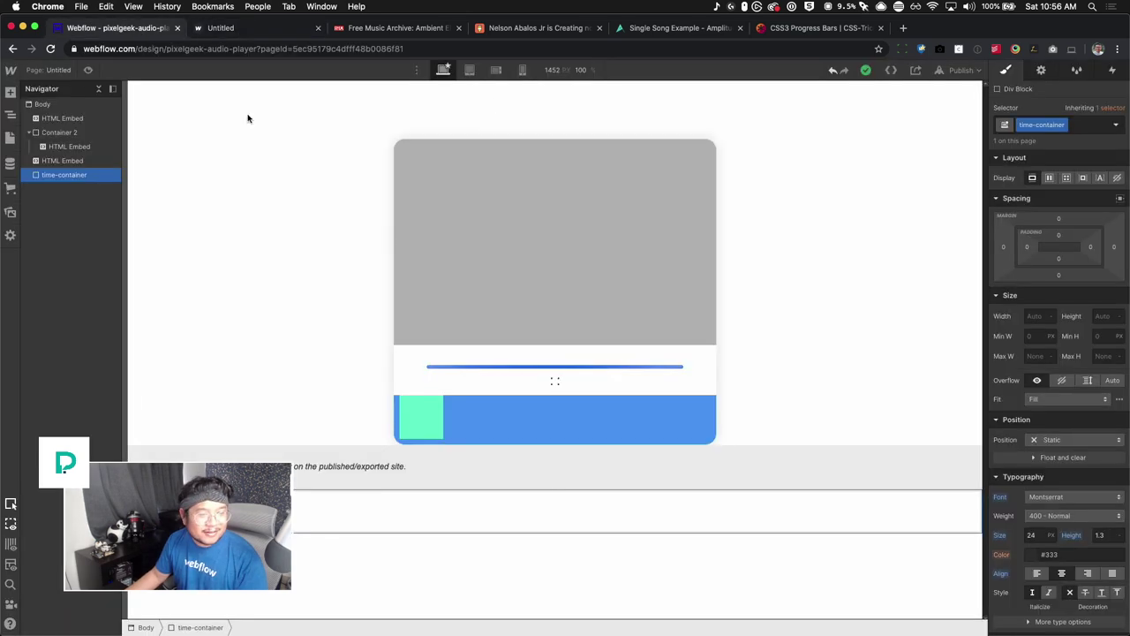
left_click(1055, 125)
key("BackSpace")
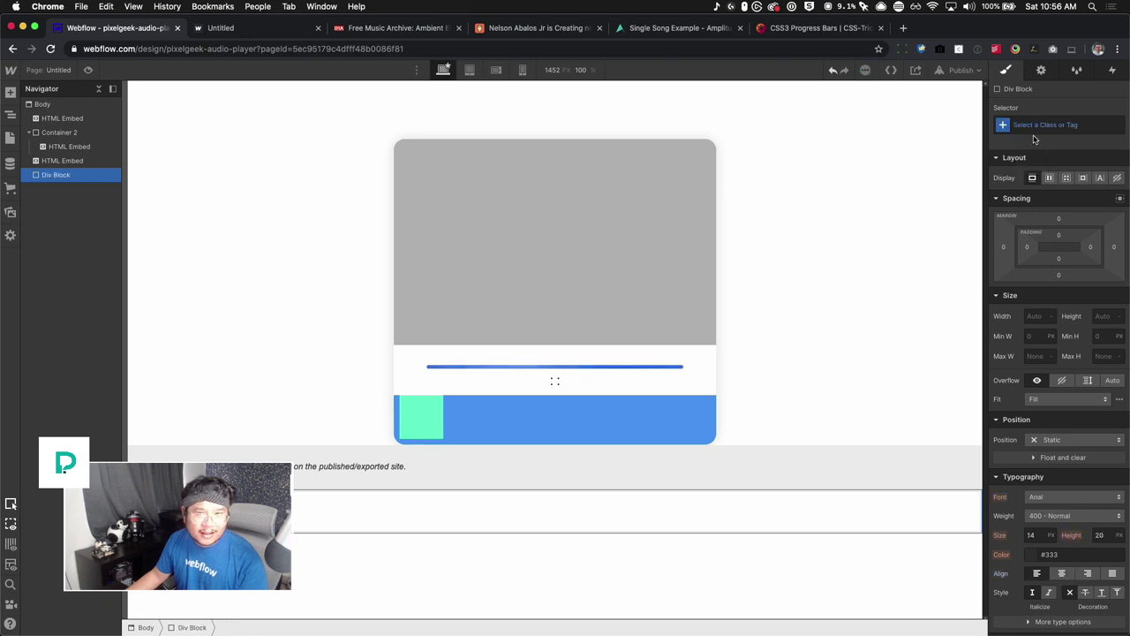
left_click(1038, 125)
type("current-time")
key("Return")
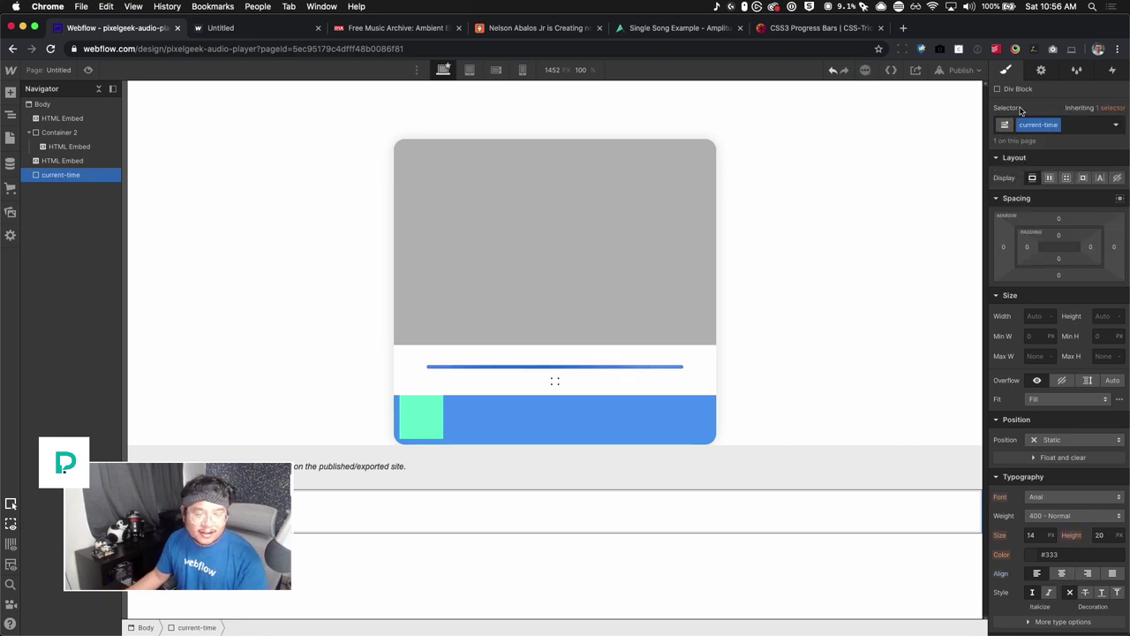
Set the current-time class's right padding to 12 px and right margin to 20 px.
left_click(1090, 249)
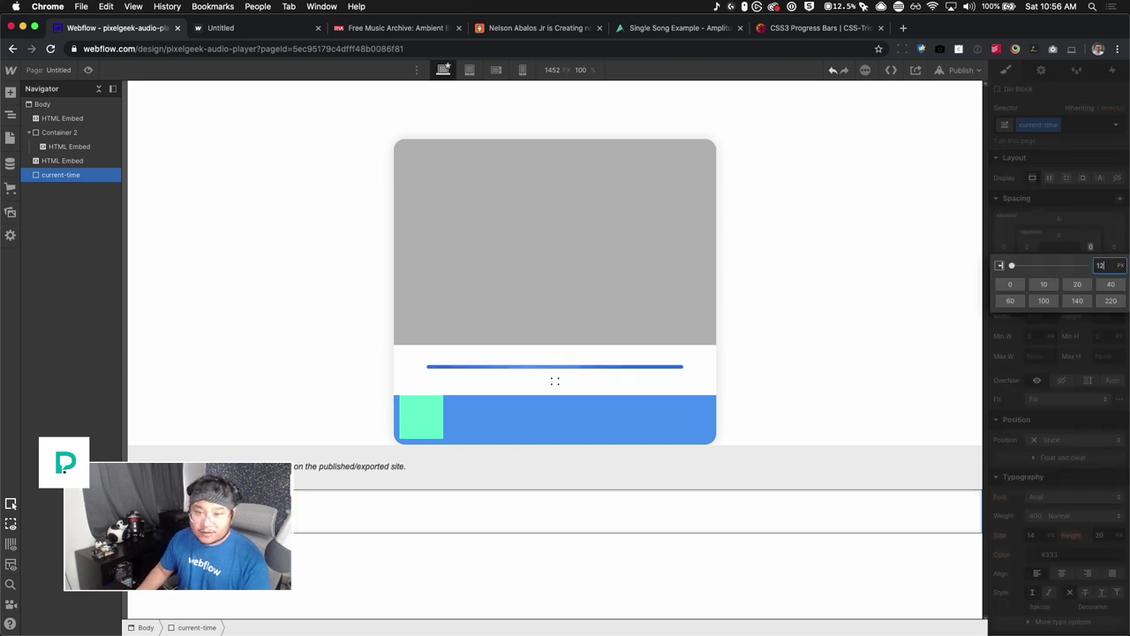
key("Return")
left_click(1116, 251)
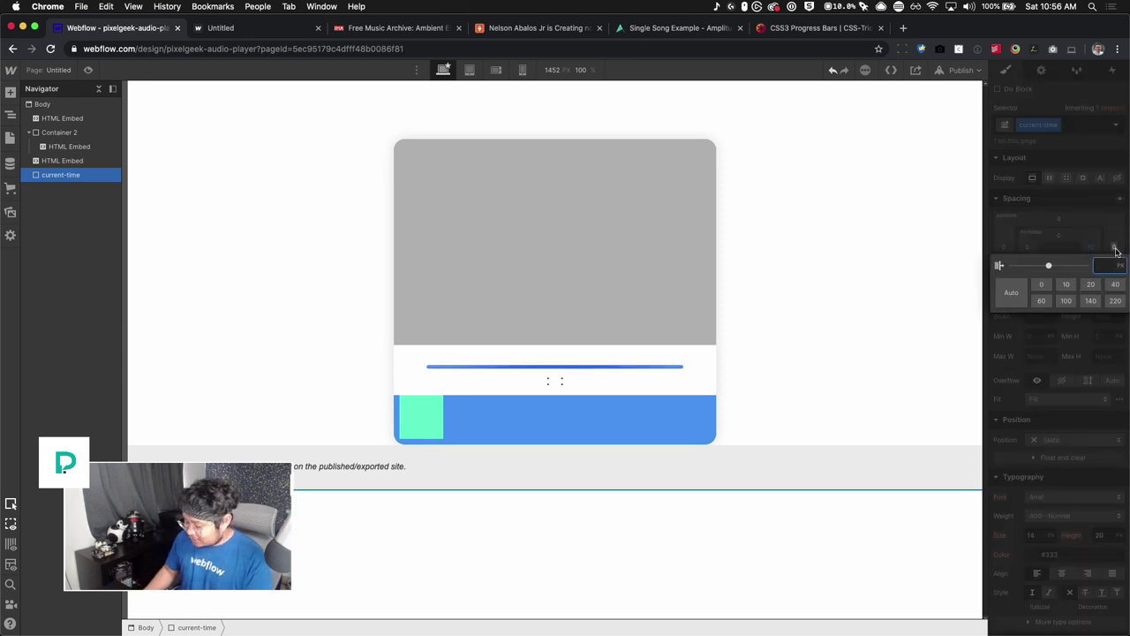
type("20")
key("Return")
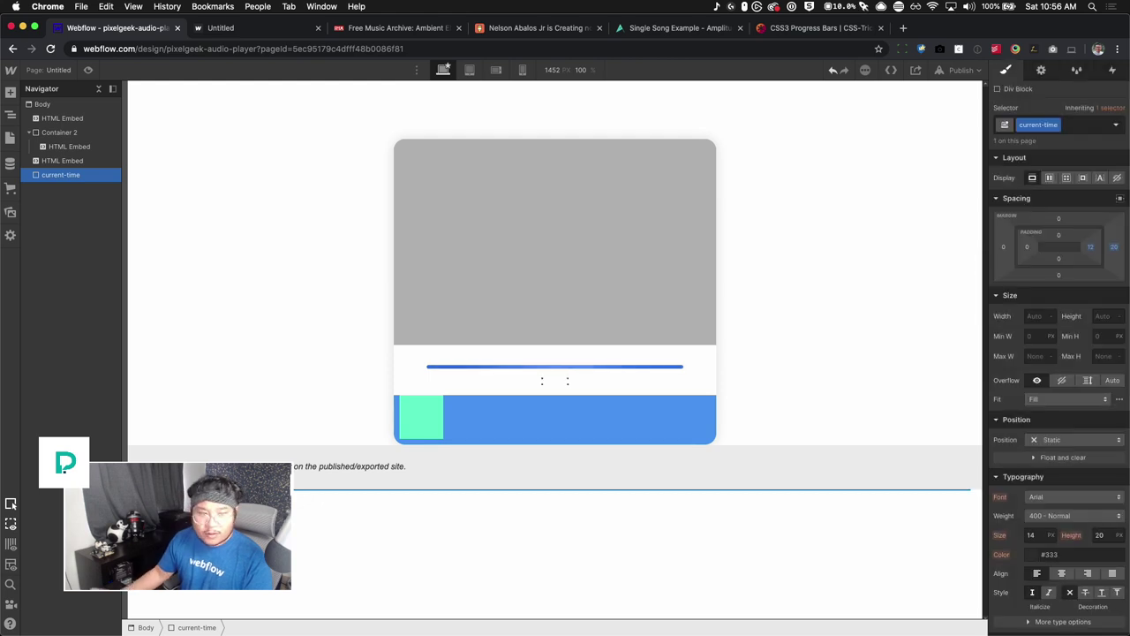
Add a 1 px dashed right border to the current-time class, coloured black at 12% opacity.
scroll(1093, 380, "down", 5)
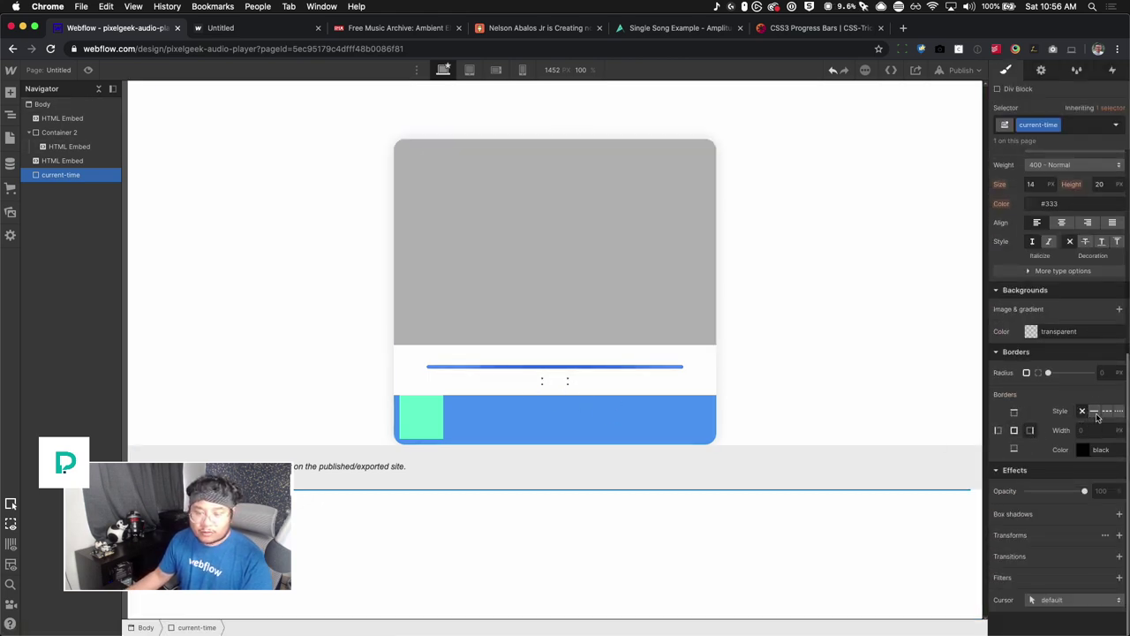
left_click(1096, 413)
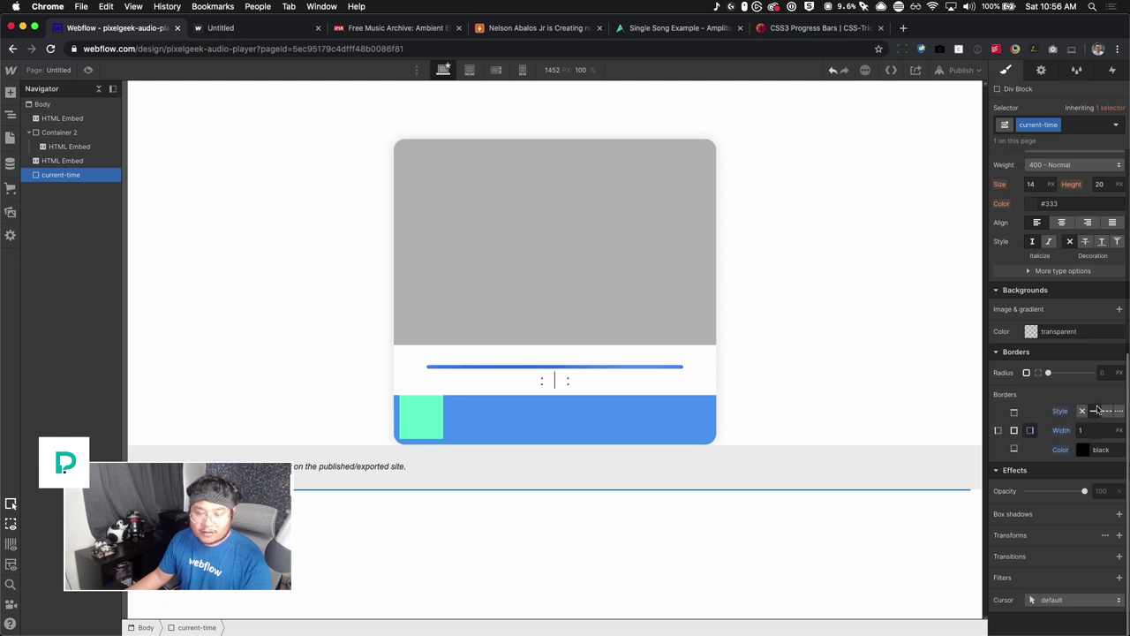
left_click(1085, 450)
left_click_drag(1118, 368, 1028, 368)
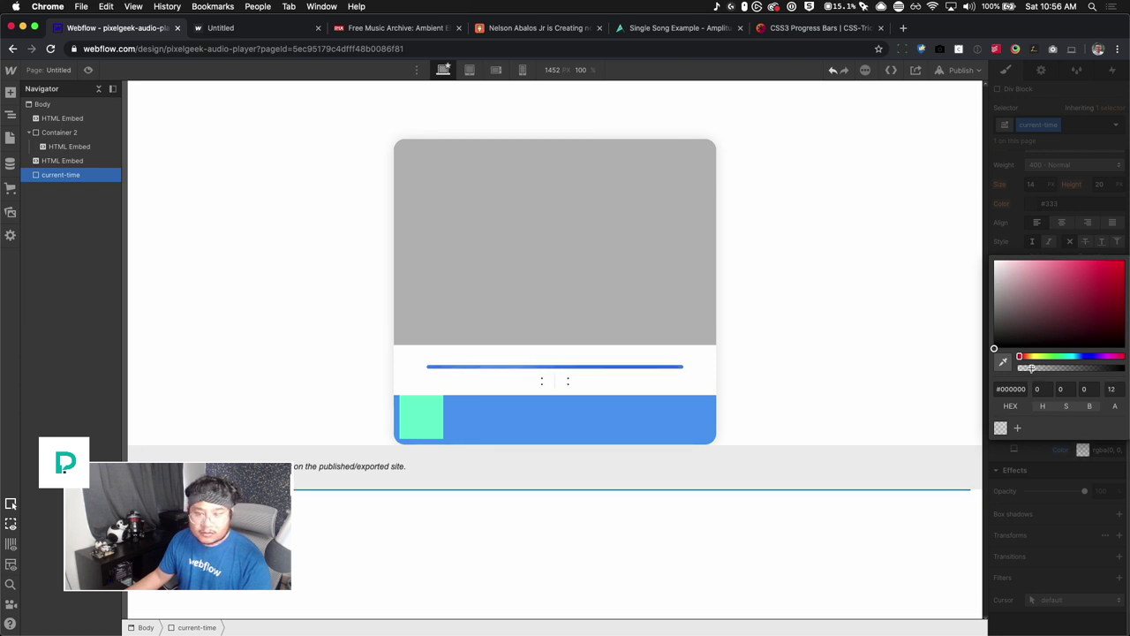
left_click(1103, 454)
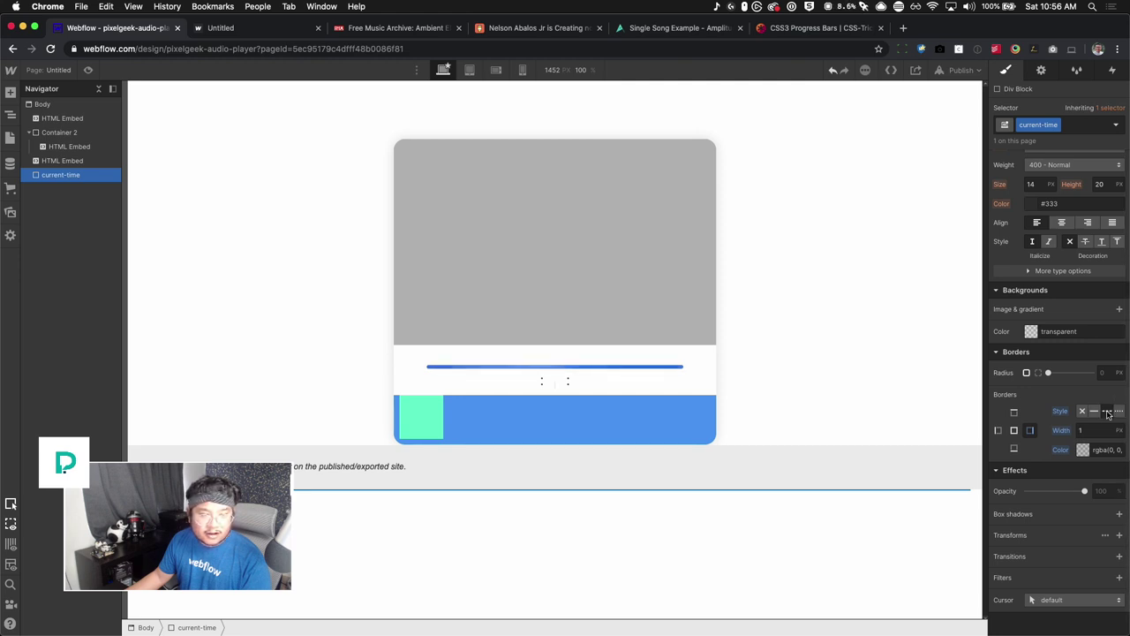
Check the site's class list, then replace the helper div's current-time class with the existing amplitude-song-played-progress class.
left_click(1078, 71)
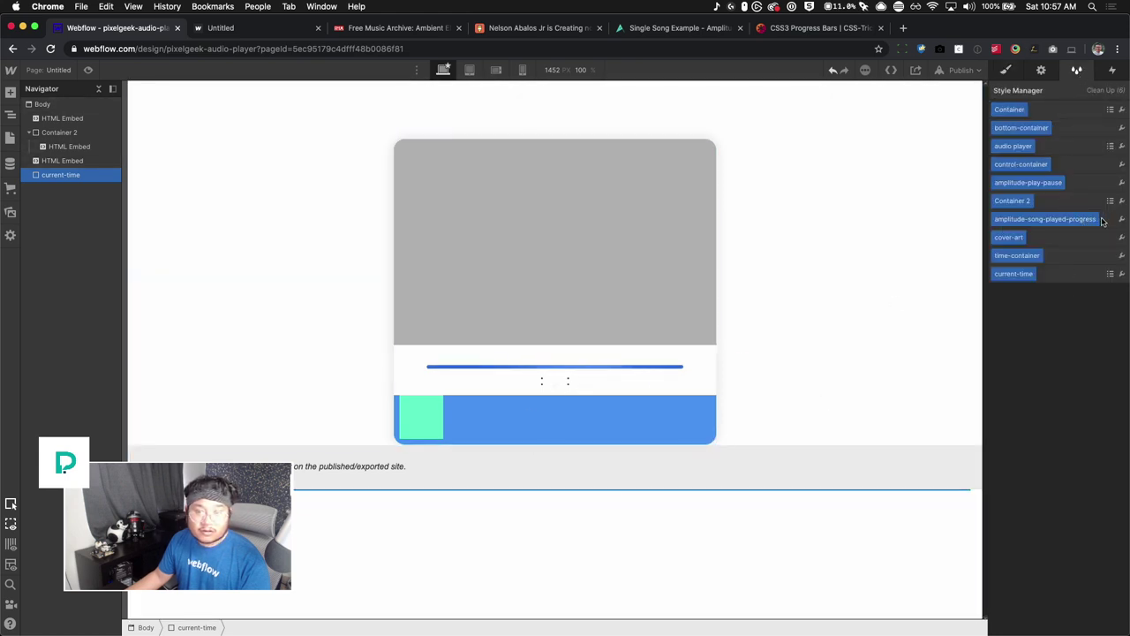
key("s")
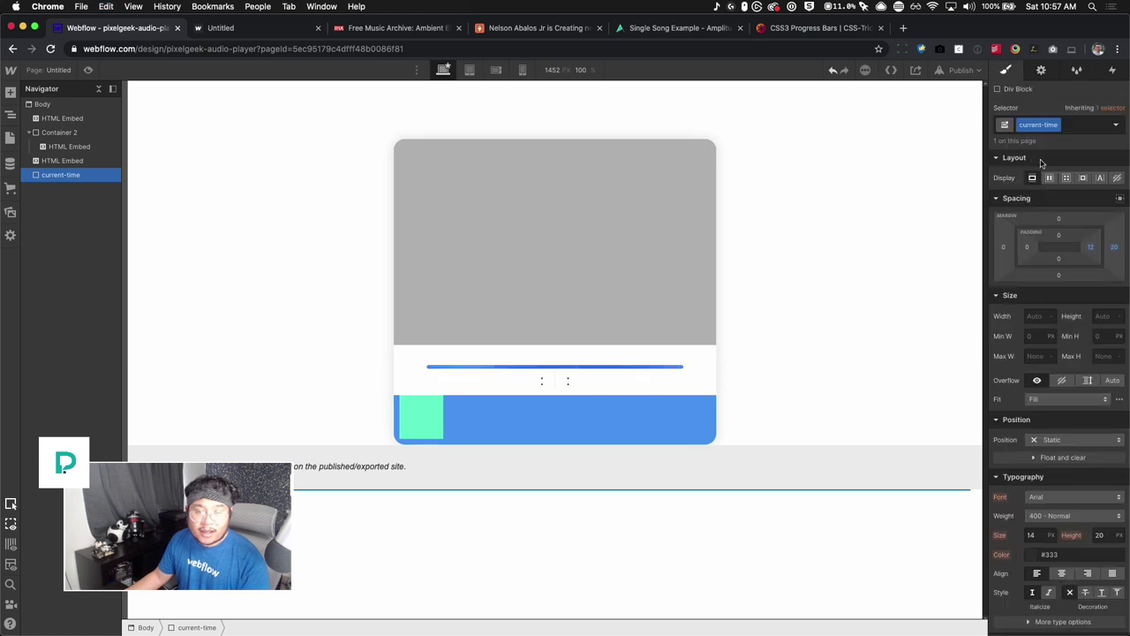
left_click(1055, 124)
key("BackSpace")
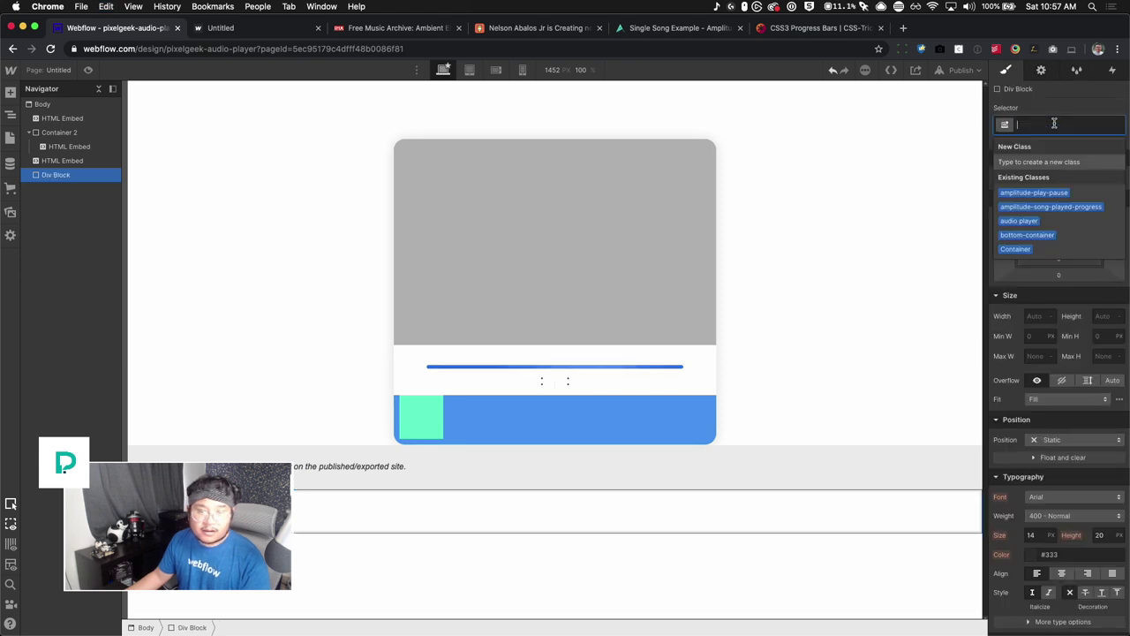
left_click(1051, 207)
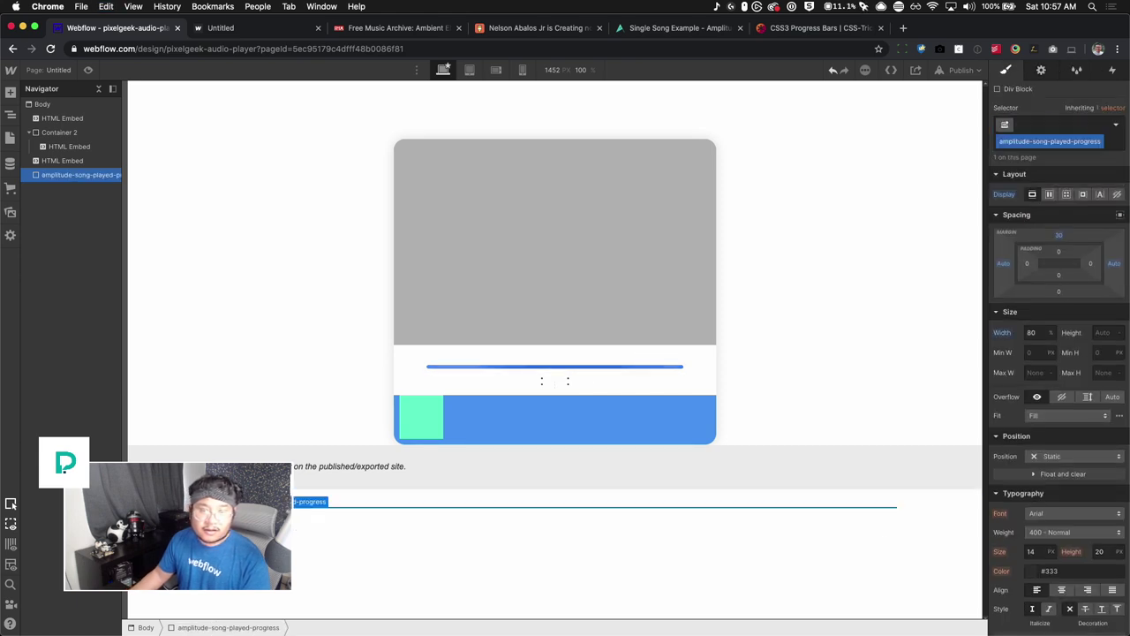
Set the bottom margin of the amplitude-song-played-progress class to 10 px.
left_click(1059, 291)
type("30")
key("Return")
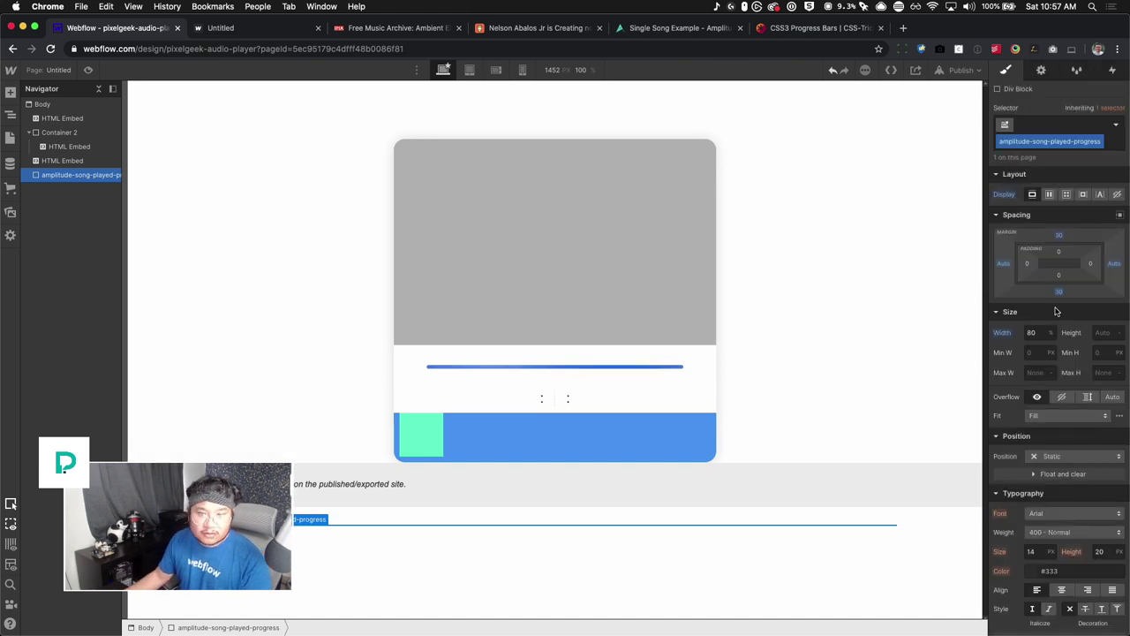
left_click_drag(1059, 292, 1061, 283)
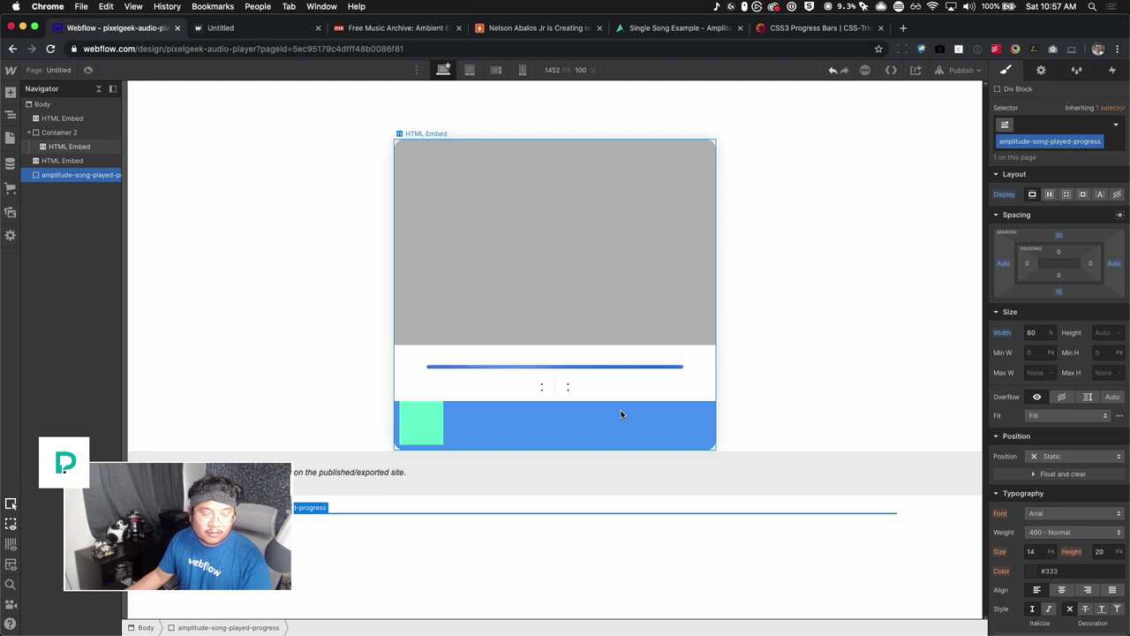
Publish the site to the selected domains and reload the live player page.
left_click(934, 115)
left_click(961, 69)
left_click(928, 222)
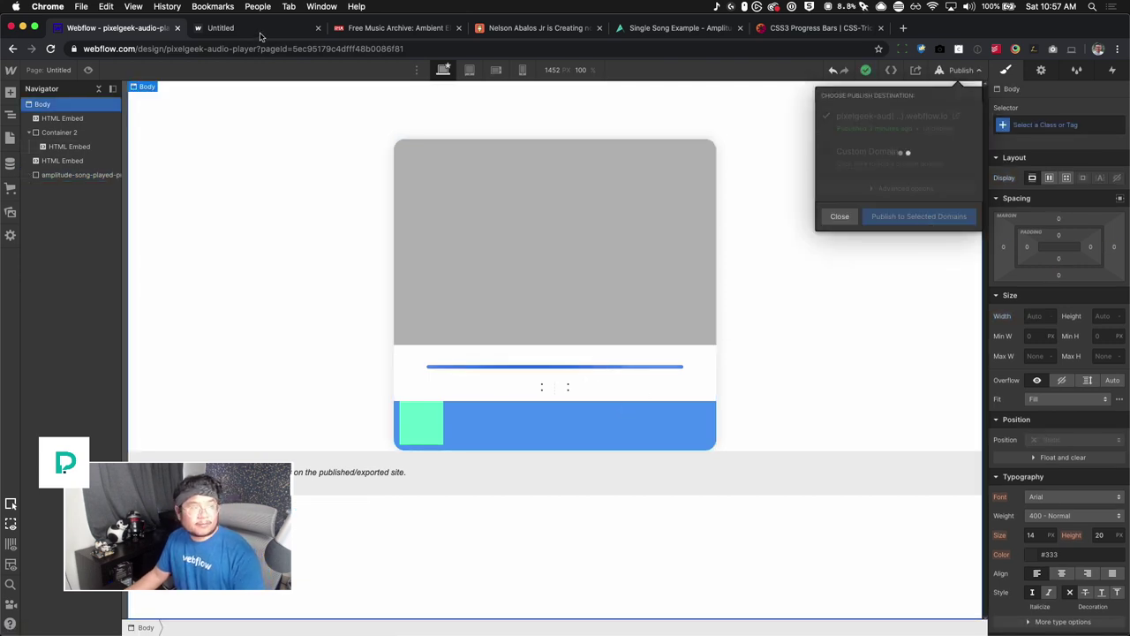
left_click(230, 28)
key("super+r")
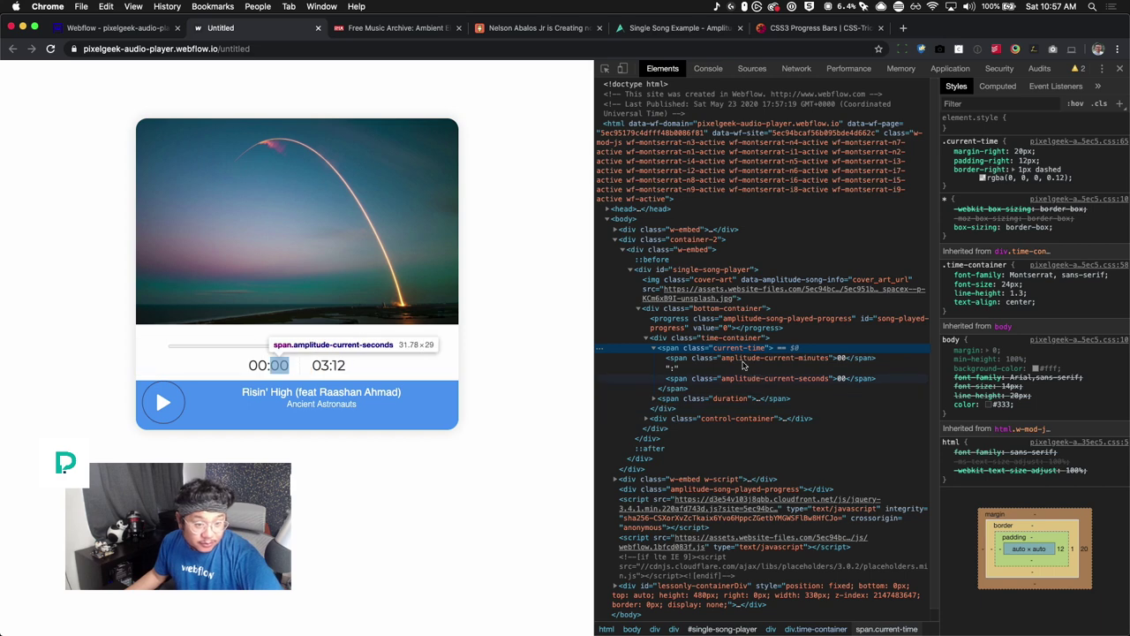
Inspect the time-container in the live page's DevTools, then select and expand the control-container div.
left_click(687, 339)
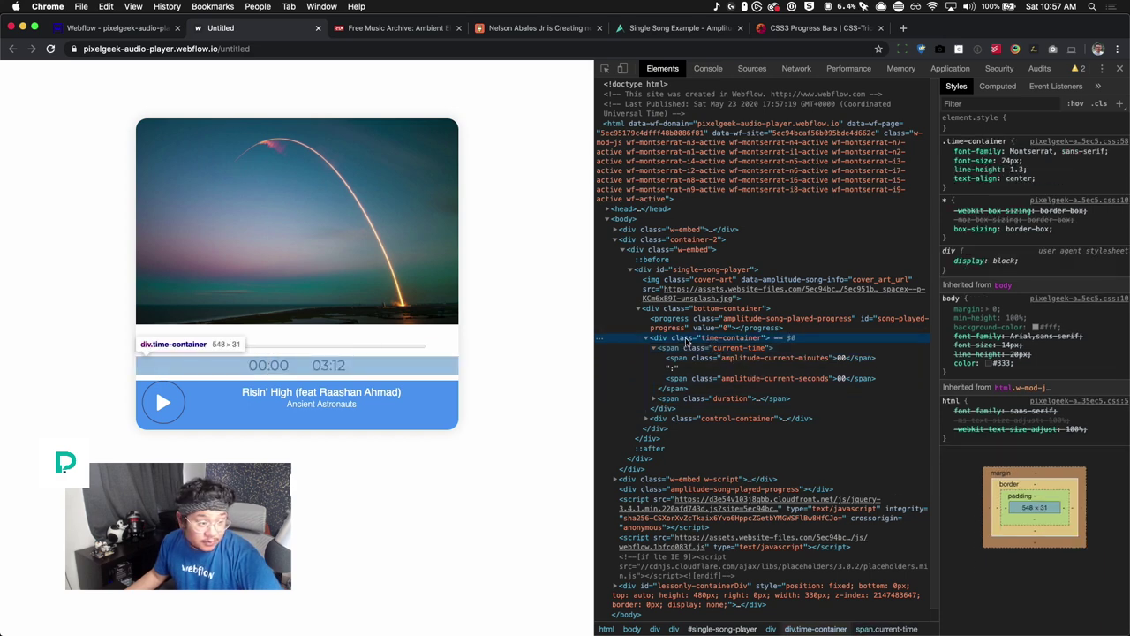
left_click(646, 338)
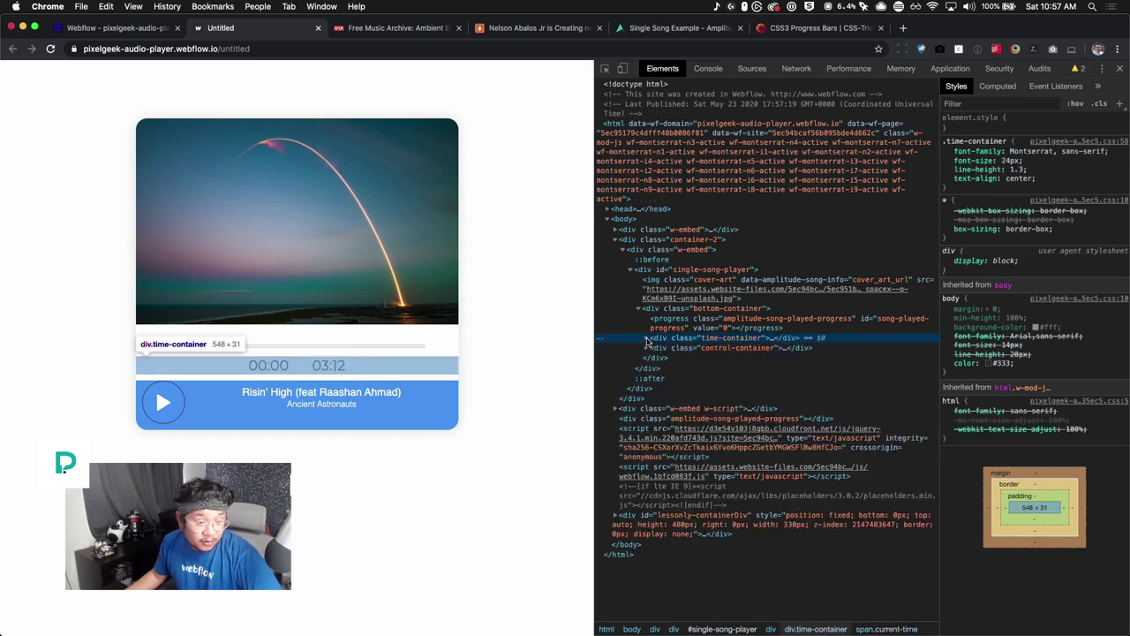
left_click(655, 348)
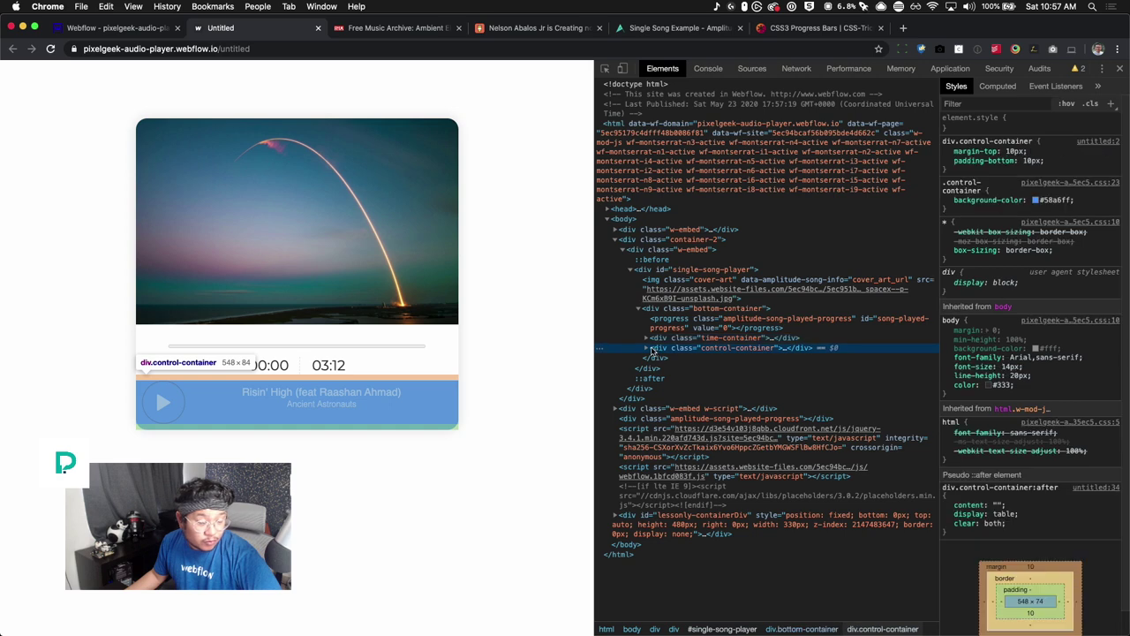
left_click(648, 349)
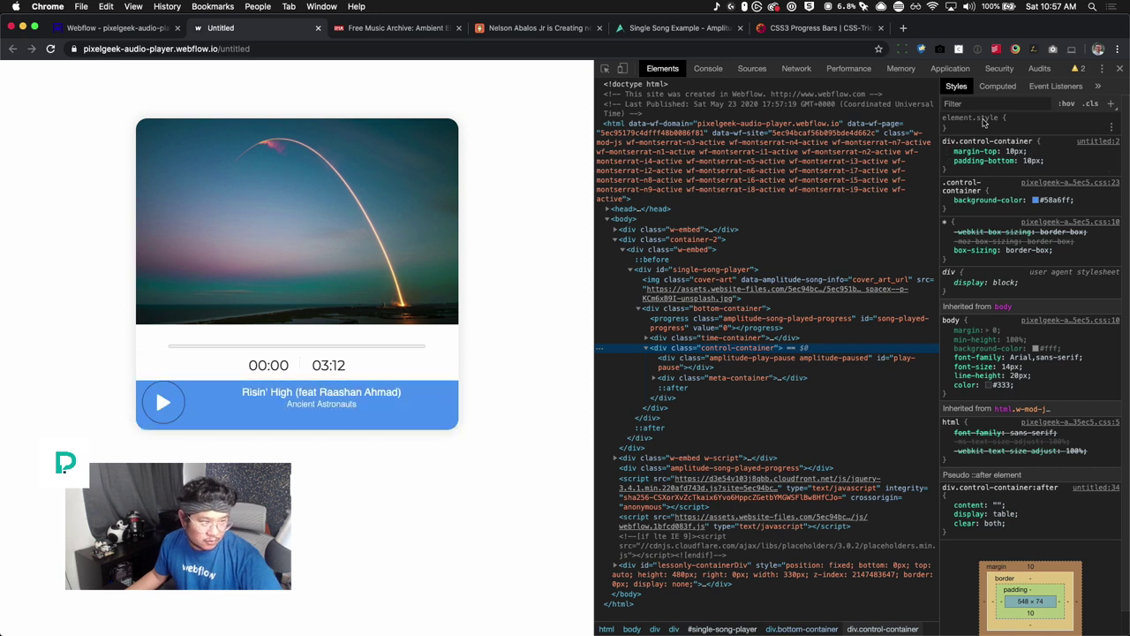
Try a padding-top of 10px in the div.control-container rule in DevTools.
left_click(1034, 161)
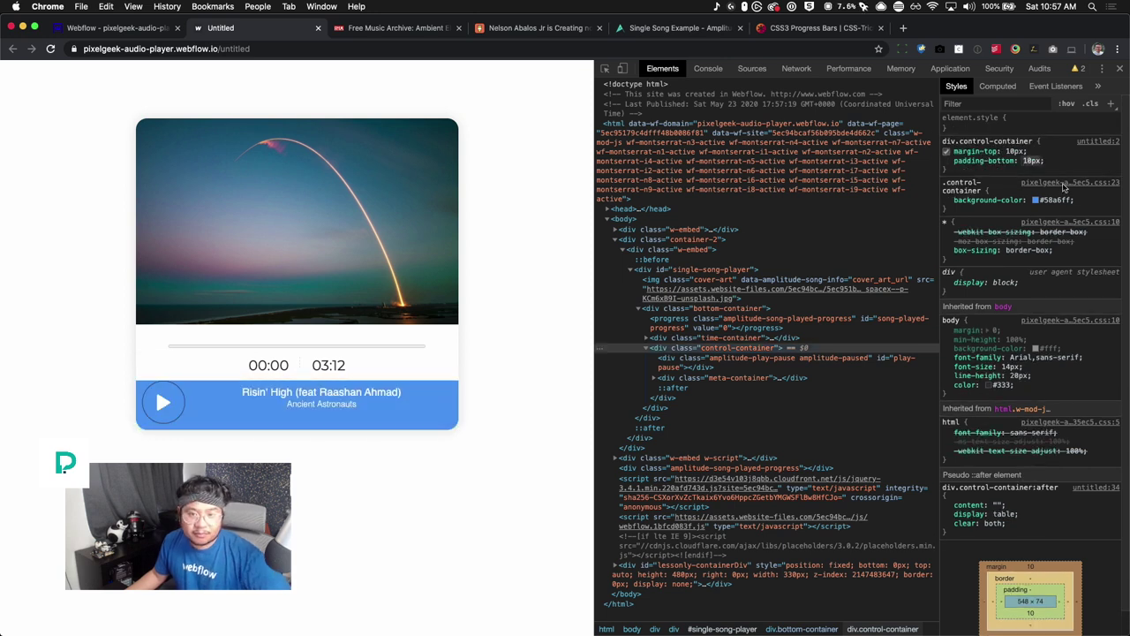
key("Return")
type("padd")
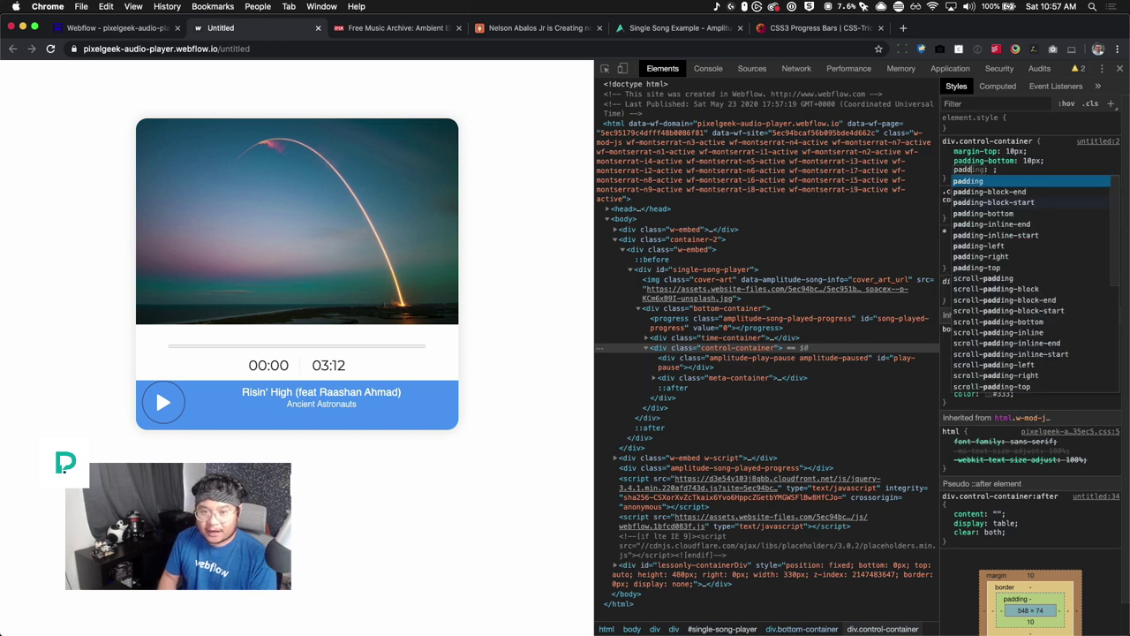
key("Right")
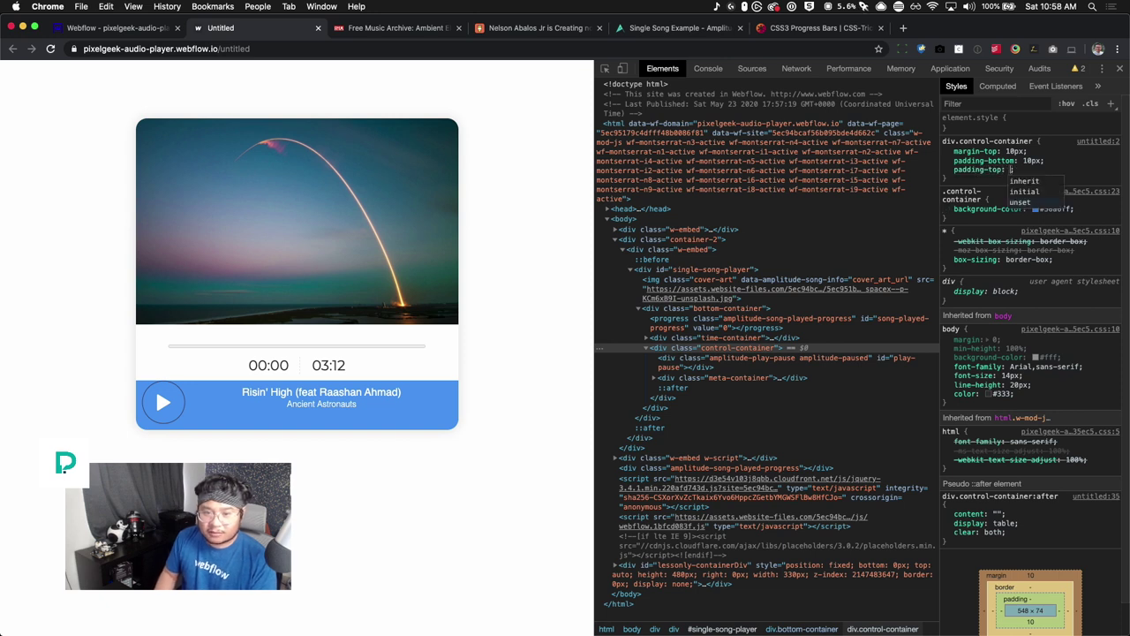
type("10px")
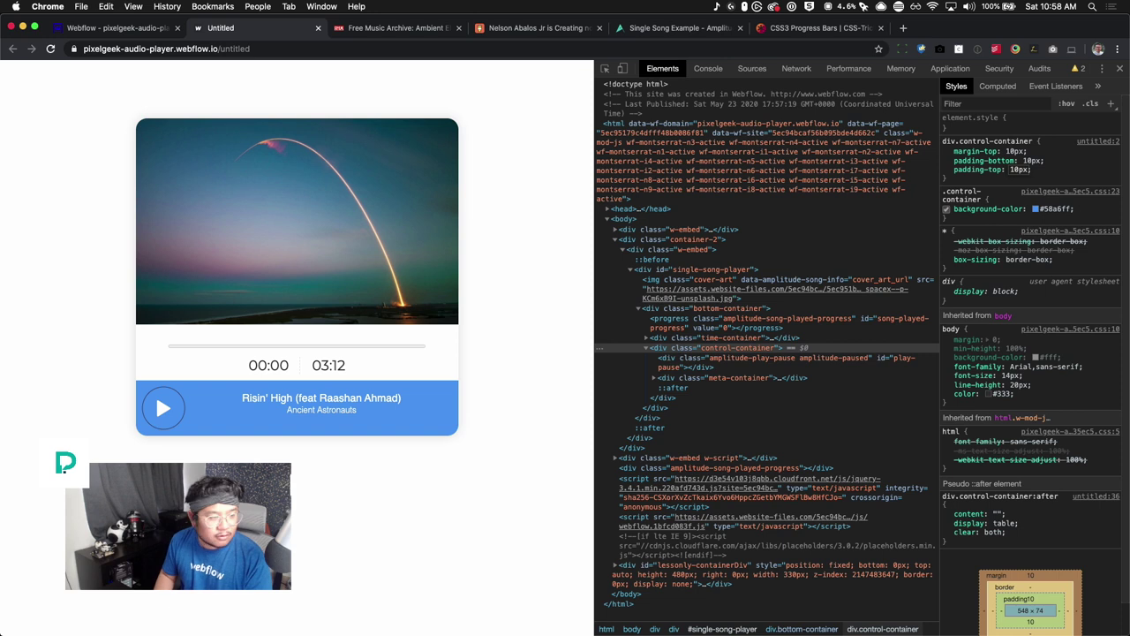
Try clearing the padding-bottom value in the div.control-container rule in DevTools.
key("shift+Tab")
key("shift+Tab")
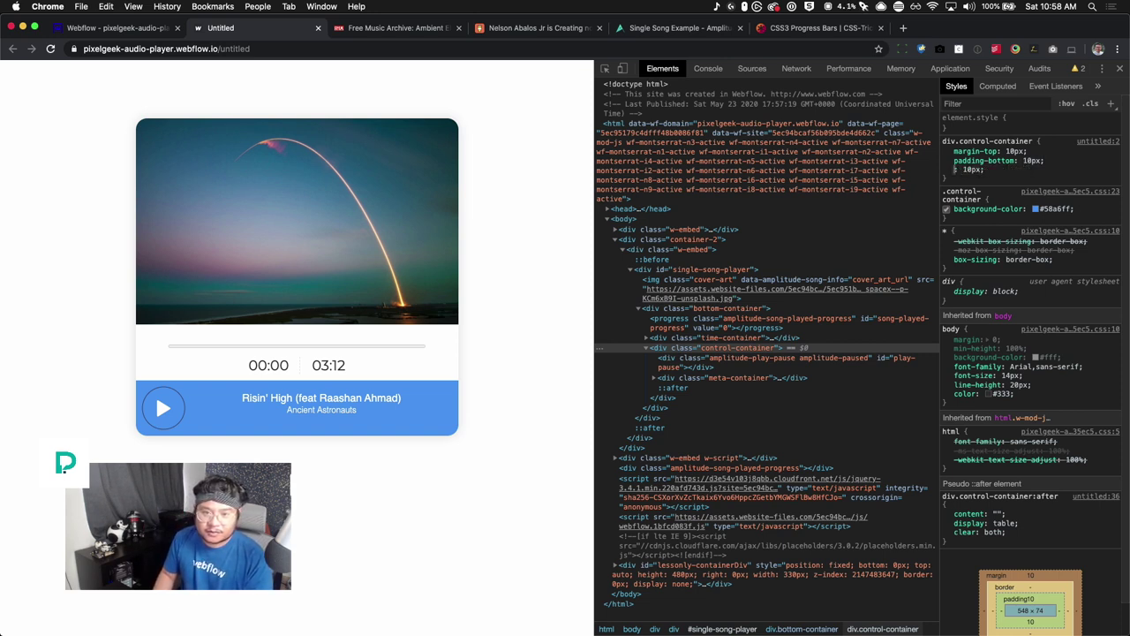
key("shift+Tab")
key("BackSpace")
type("padding-bottom")
key("Tab")
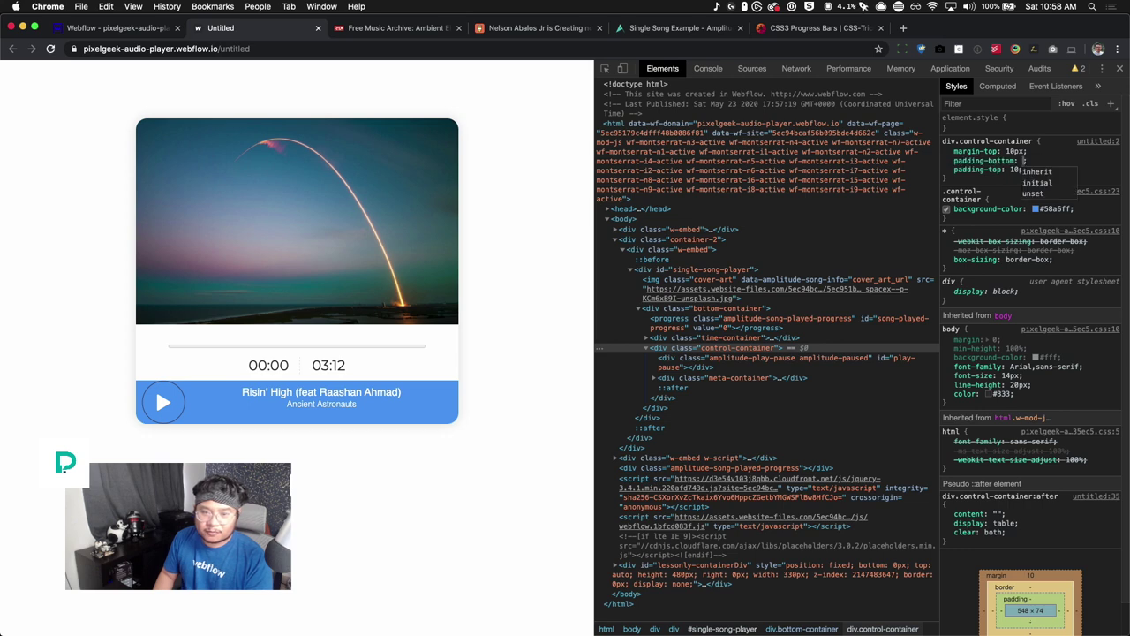
key("Escape")
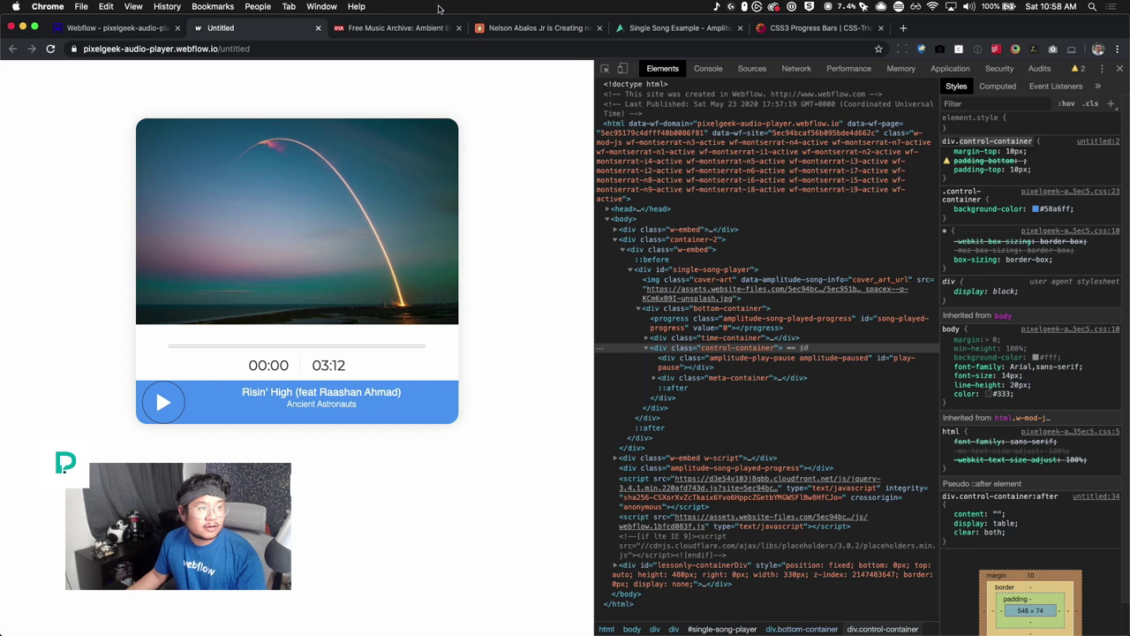
Back in the Webflow Designer, replace the helper div's amplitude-song-played-progress class with the existing control-container class.
left_click(115, 27)
left_click(633, 430)
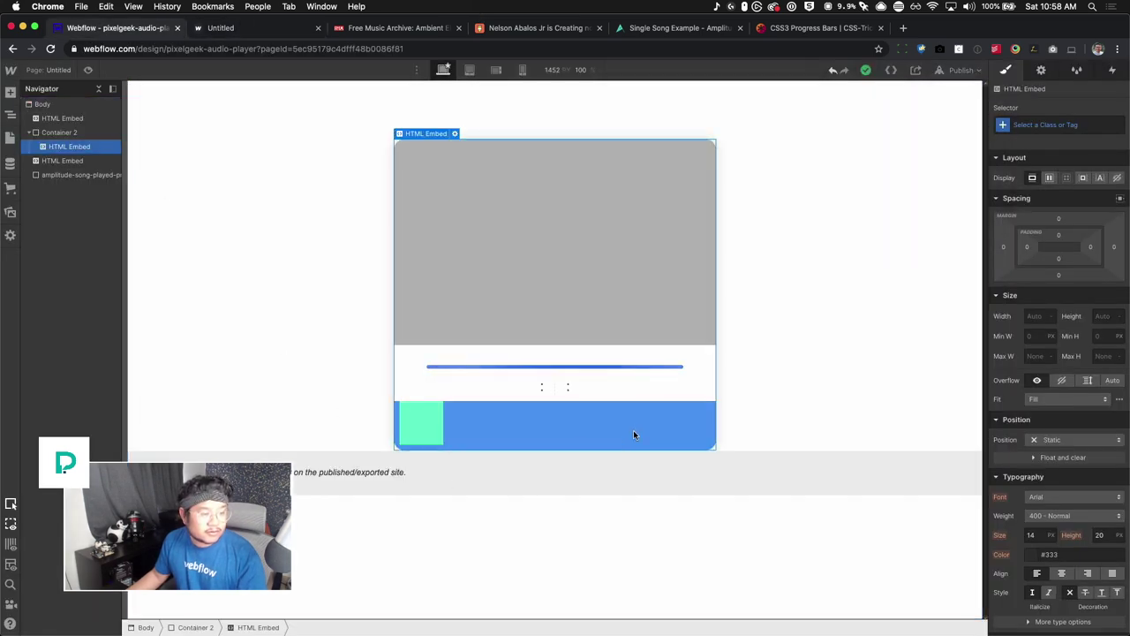
left_click(80, 174)
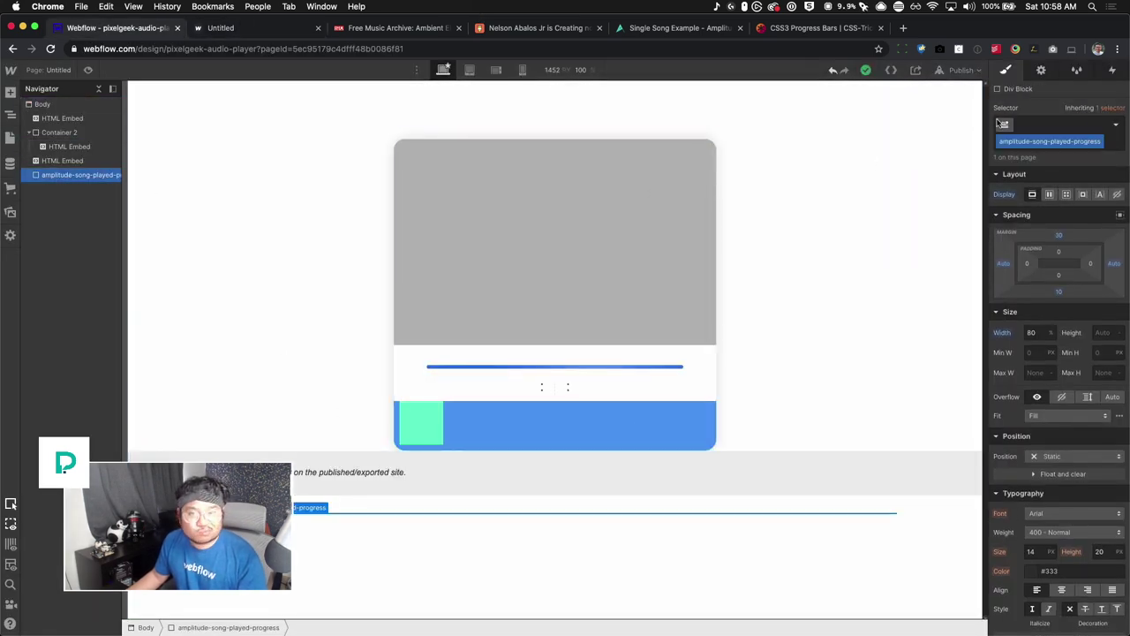
left_click(1095, 141)
left_click(1051, 190)
left_click(1041, 125)
type("control-container")
key("Return")
Set the control-container class's padding to 10 px on all four sides.
scroll(1060, 491, "down", 5)
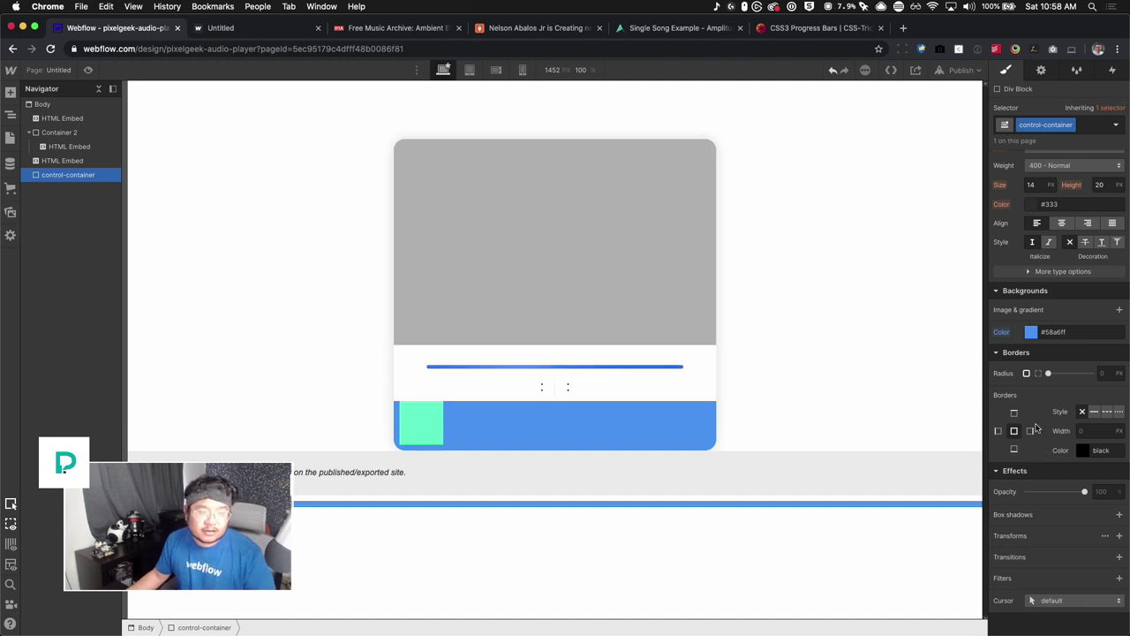
scroll(1069, 327, "up", 5)
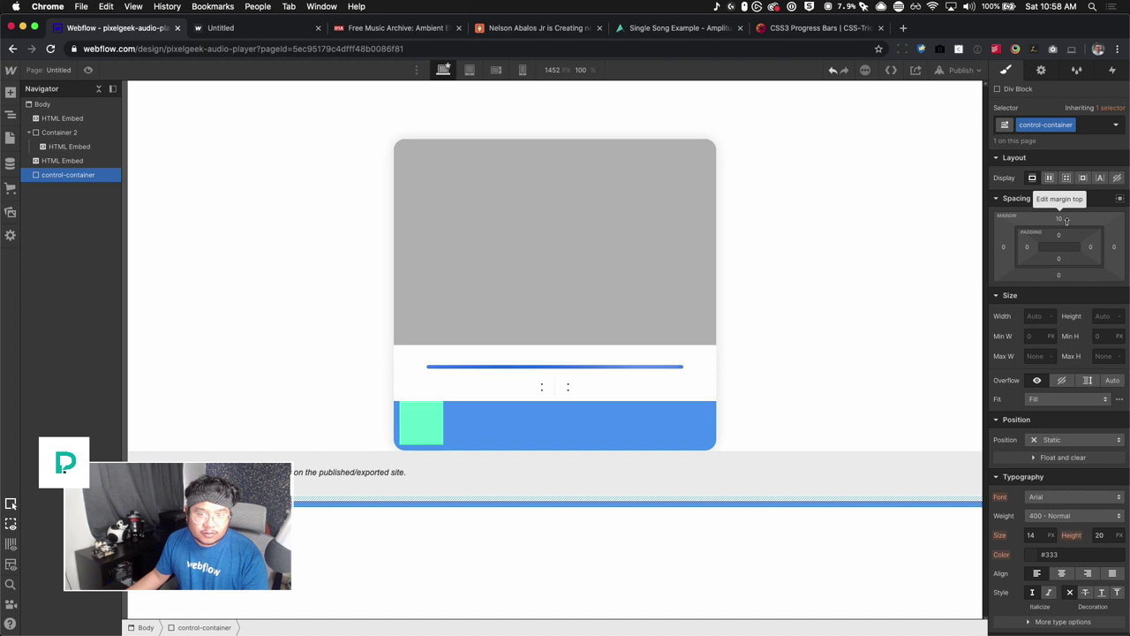
left_click_drag(1071, 233, 1072, 239)
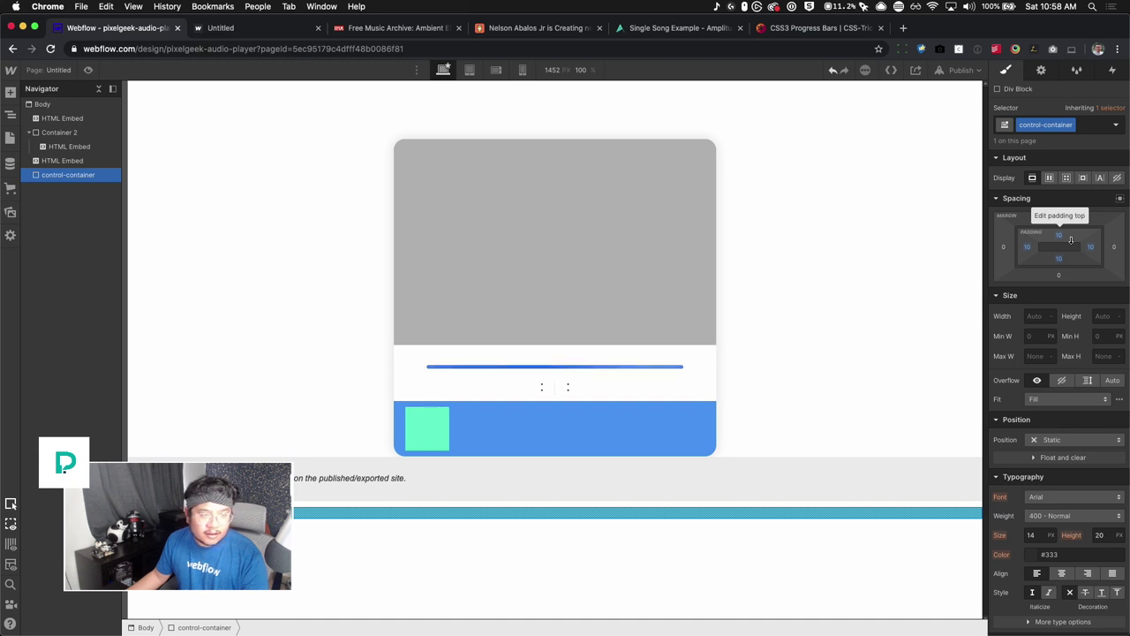
Publish the site to the selected domains and switch to the live player page.
left_click(960, 70)
left_click(920, 215)
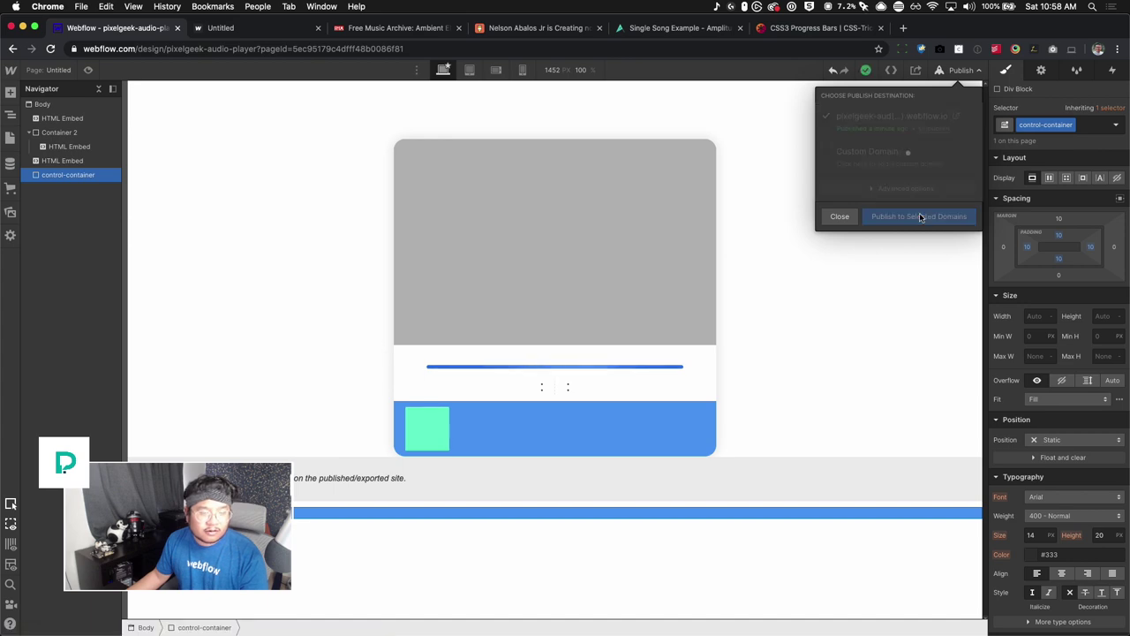
left_click(232, 28)
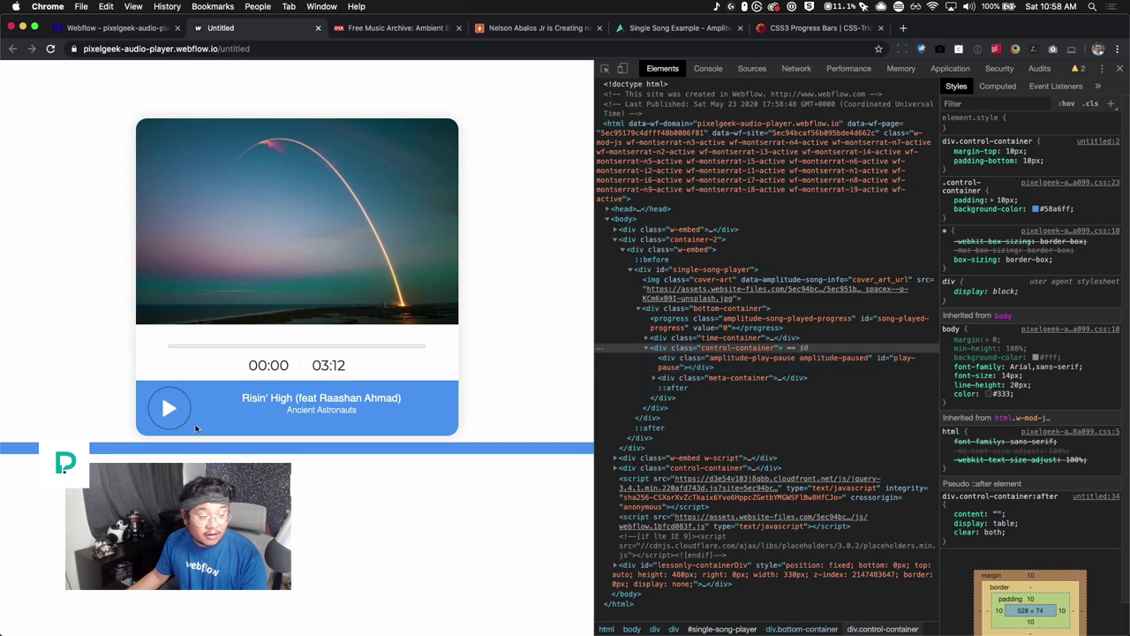
Select the play-pause div in DevTools and disable the background and background-size declarations of its amplitude-paused rule.
left_click(737, 366)
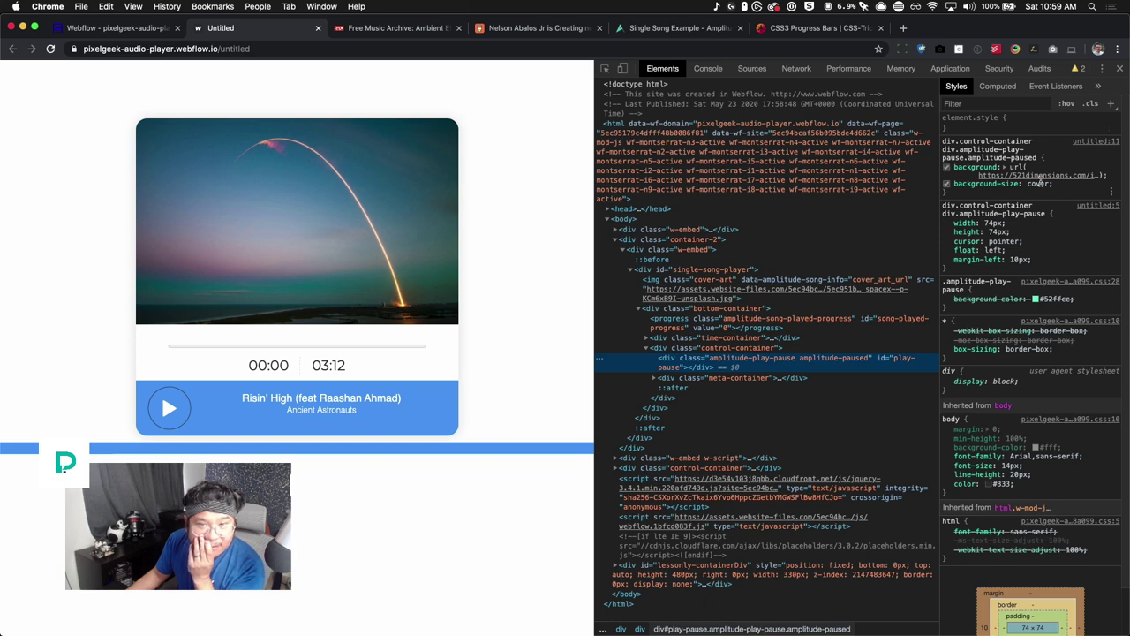
left_click(947, 168)
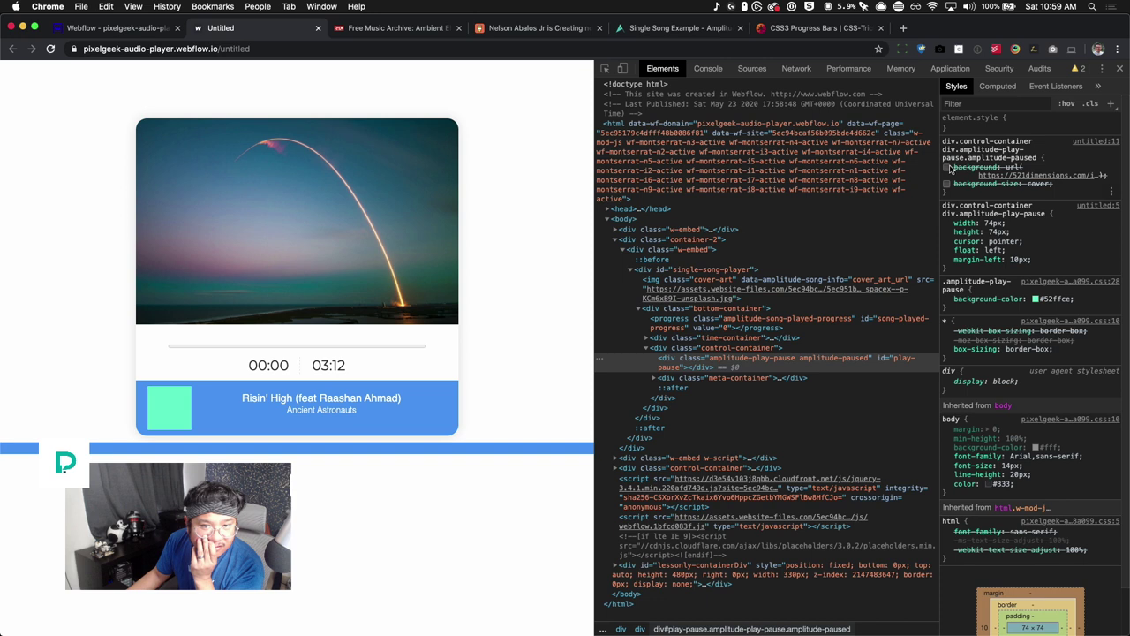
Re-enable the amplitude-paused background declarations in DevTools and inspect the song-name span inside the meta-container div.
left_click(947, 168)
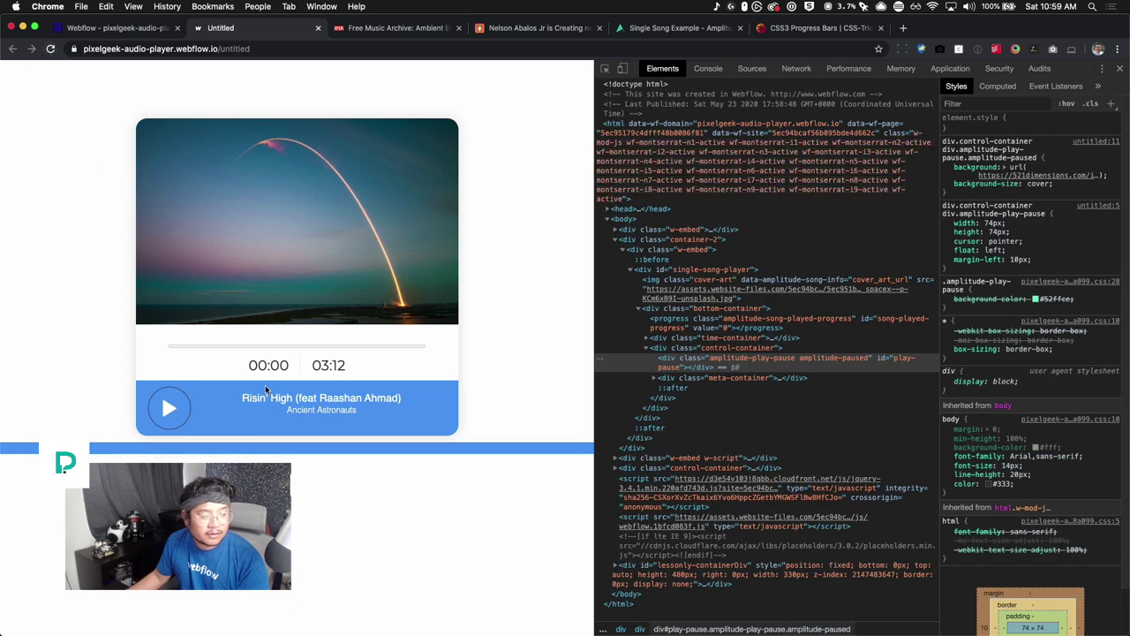
left_click(653, 379)
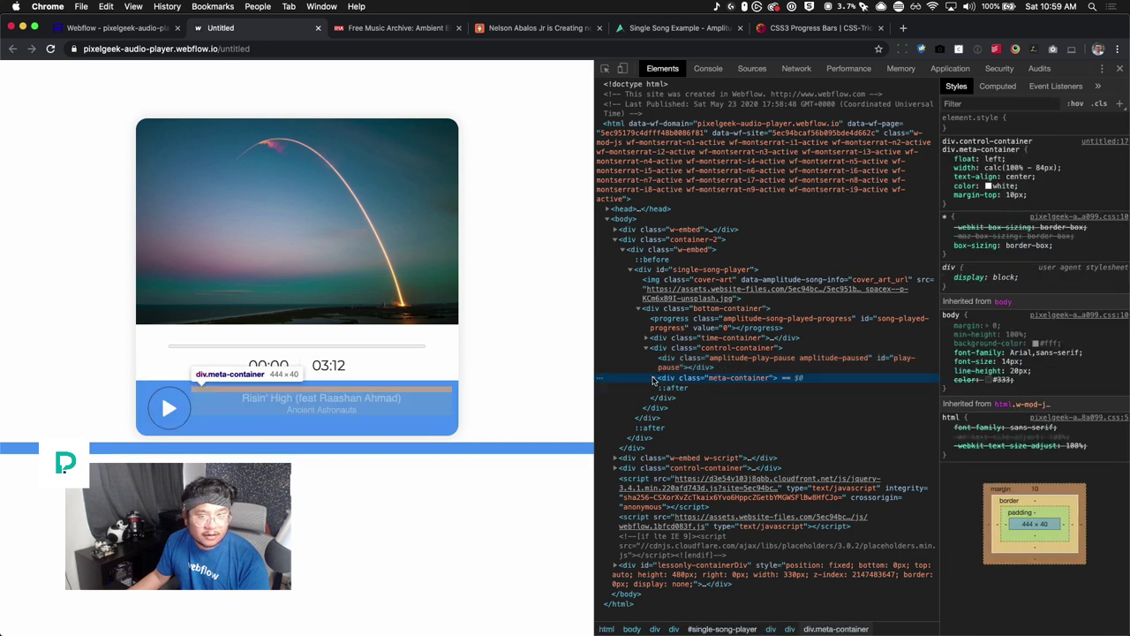
left_click(655, 378)
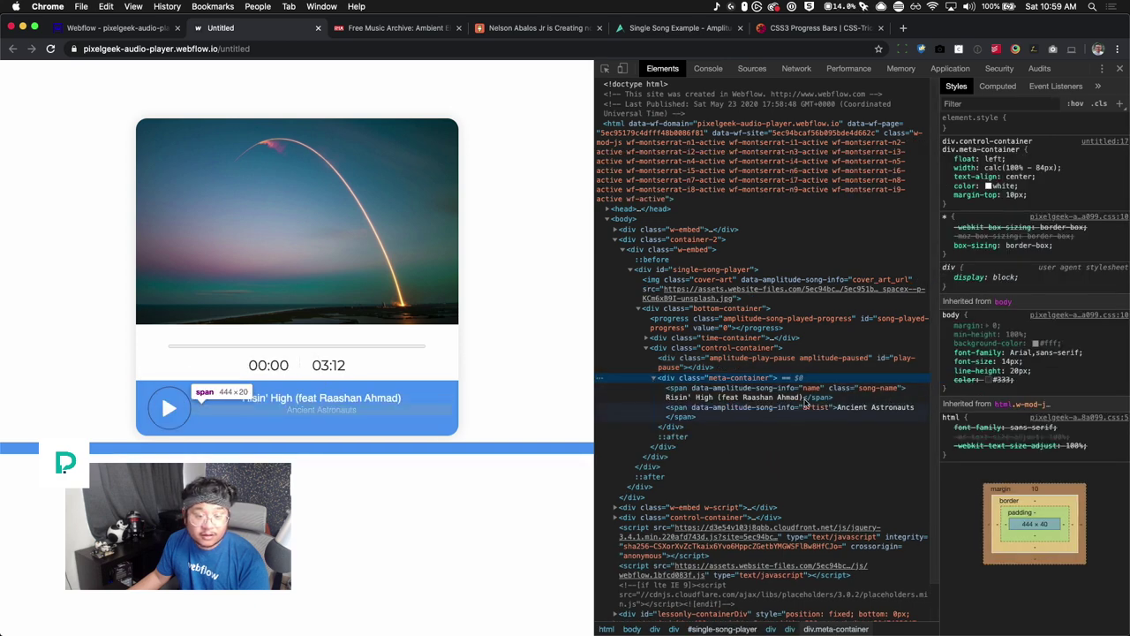
left_click(732, 398)
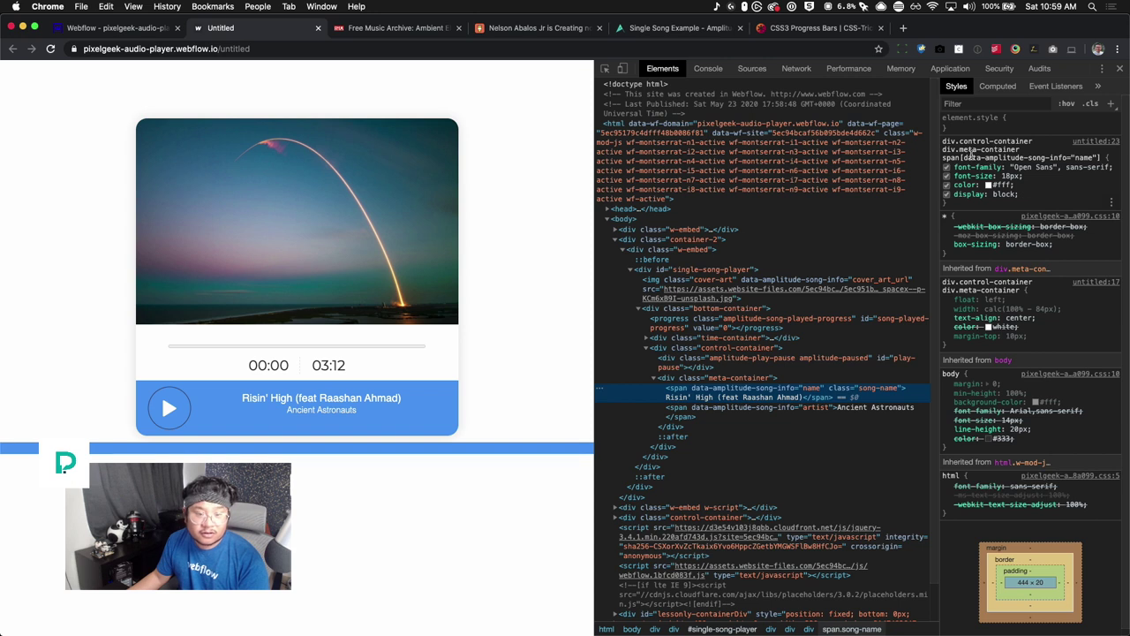
left_click(883, 393)
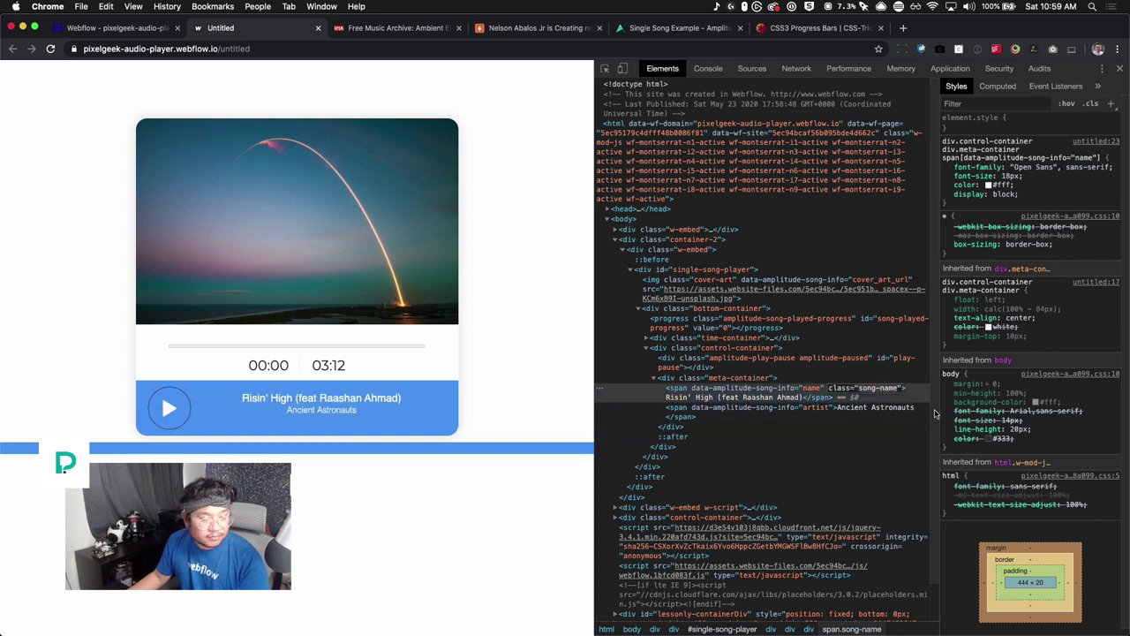
Back in the Webflow Designer, replace the helper div's control-container class with song-name.
left_click(101, 32)
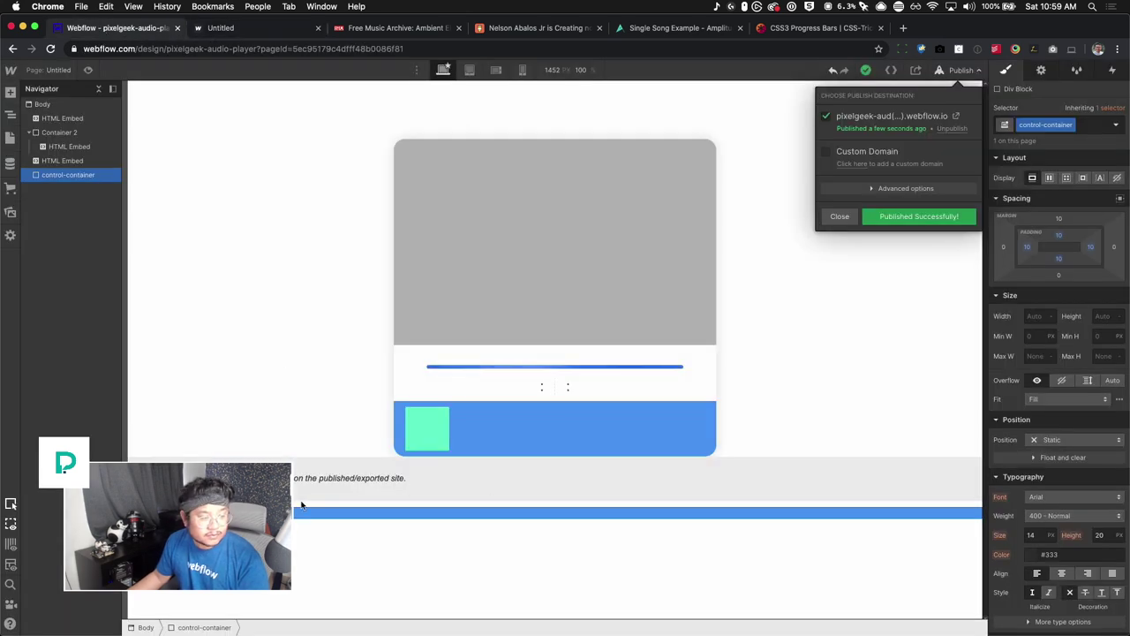
left_click(993, 91)
left_click(1043, 125)
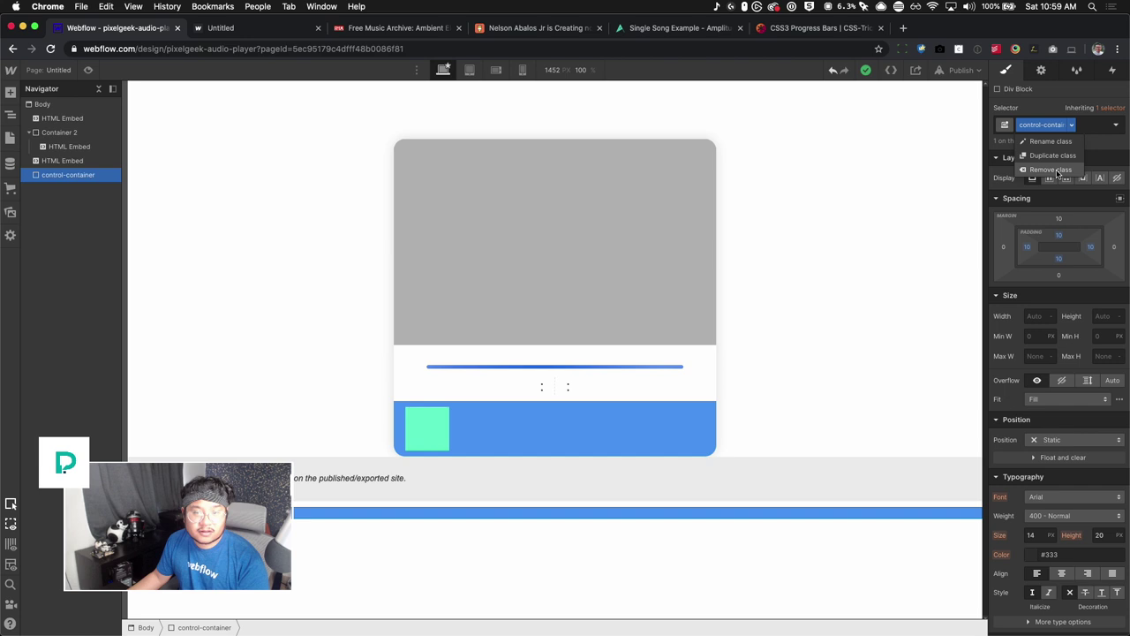
key("BackSpace")
type("song-name")
key("Return")
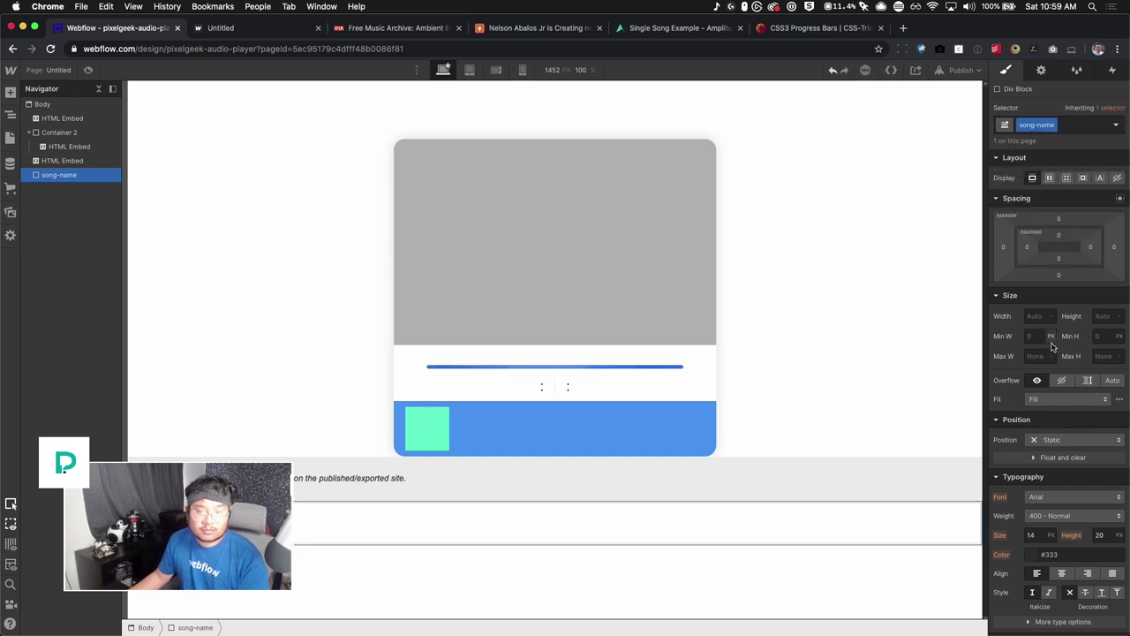
Style the song-name class with Montserrat, weight 600 - Semi Bold, size 26 px and line height 1.6.
scroll(1015, 539, "down", 1)
left_click(1073, 453)
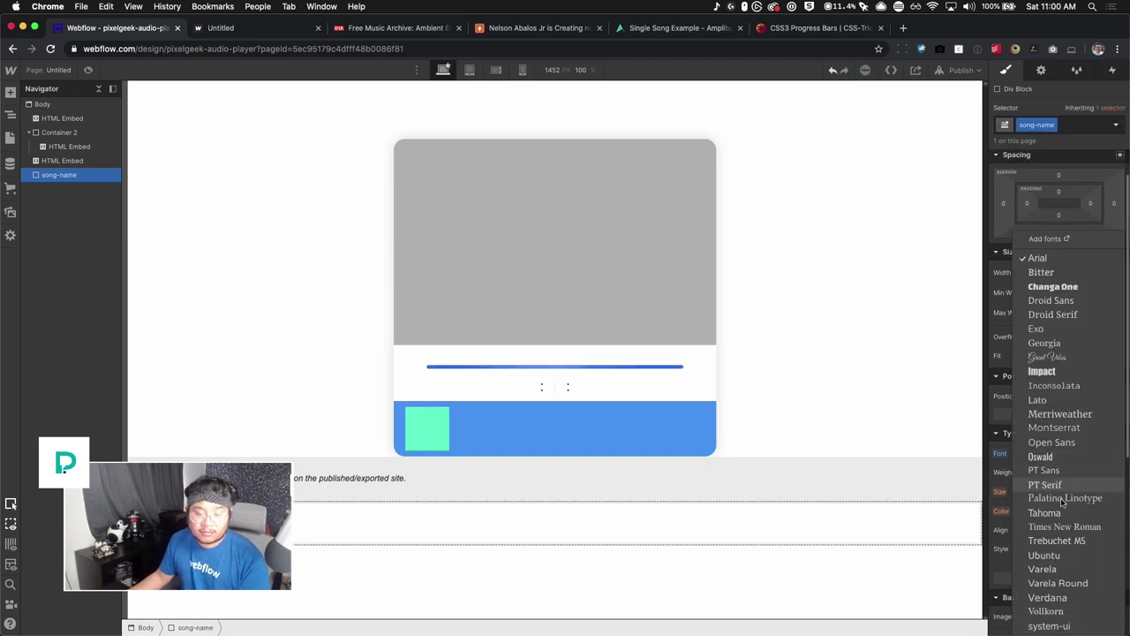
left_click(1069, 429)
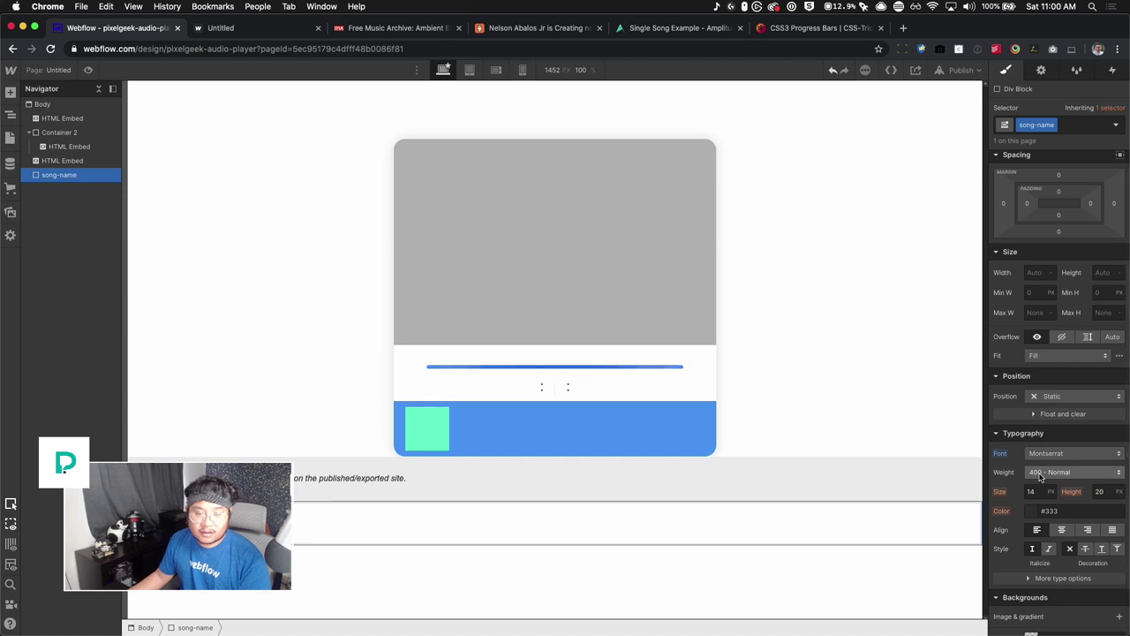
left_click(1060, 473)
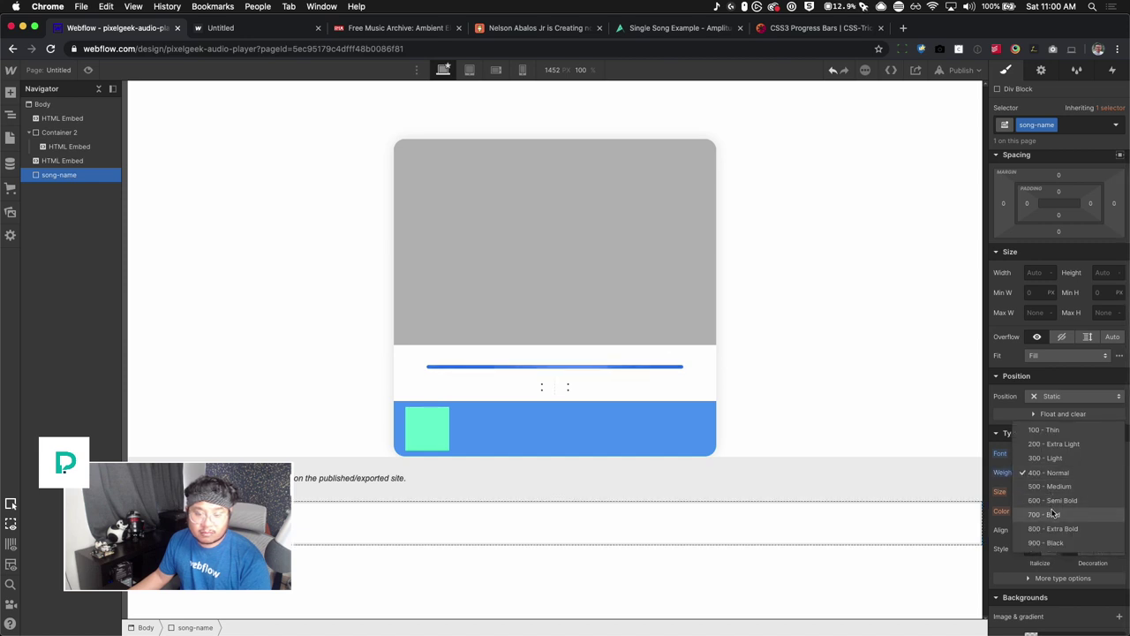
left_click(1063, 503)
left_click(1033, 491)
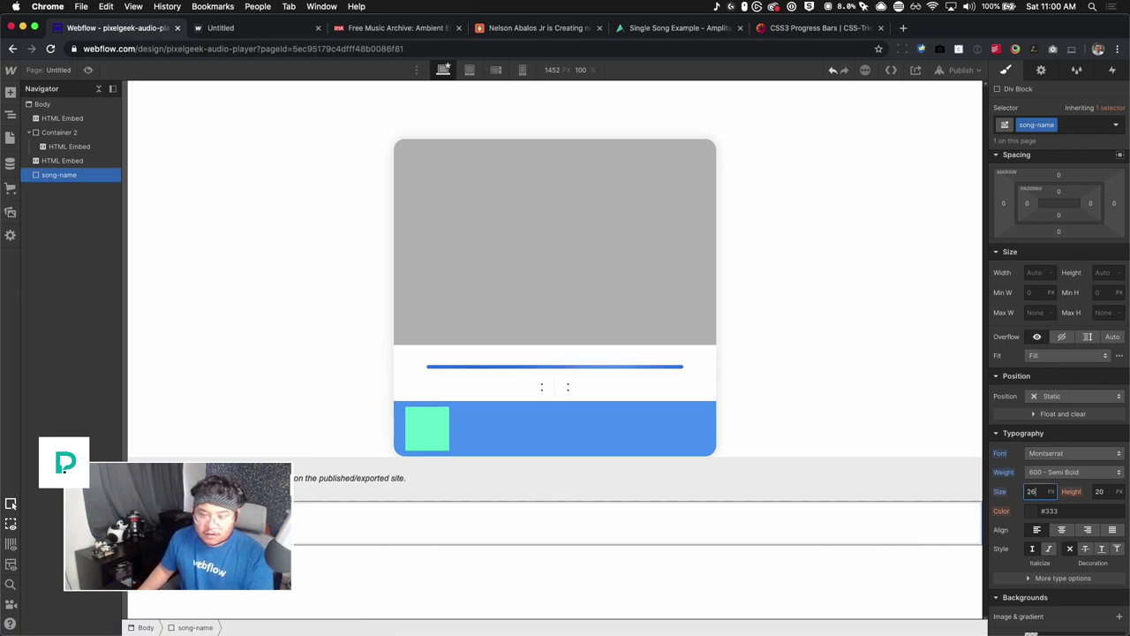
key("Tab")
type("1.6")
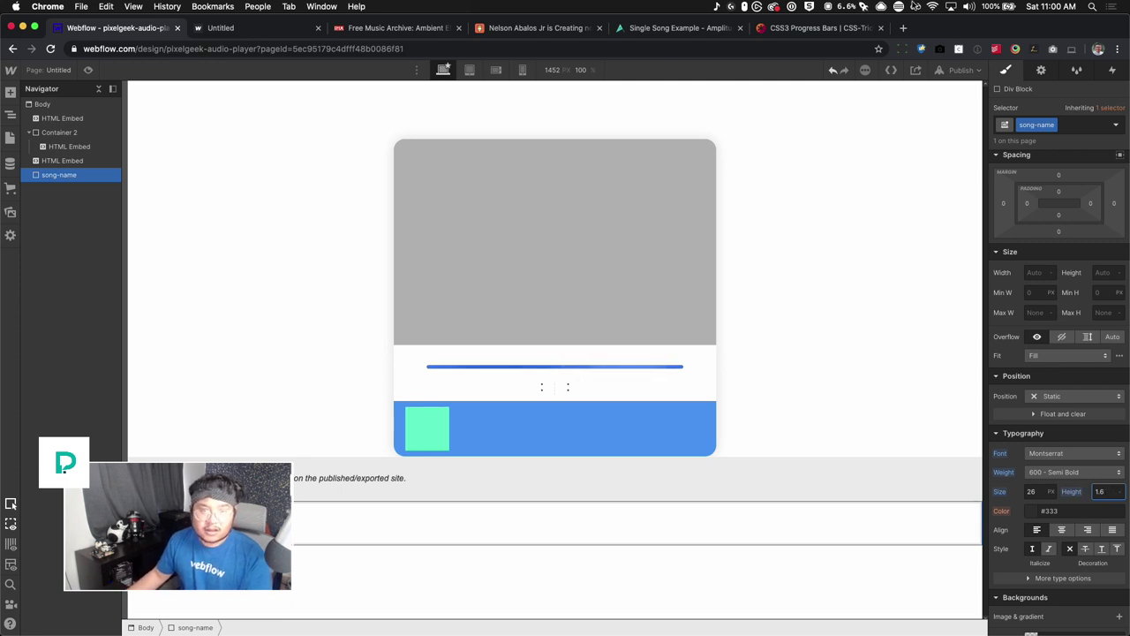
Publish the site to the selected domains and reload the live player page.
left_click(962, 71)
left_click(914, 218)
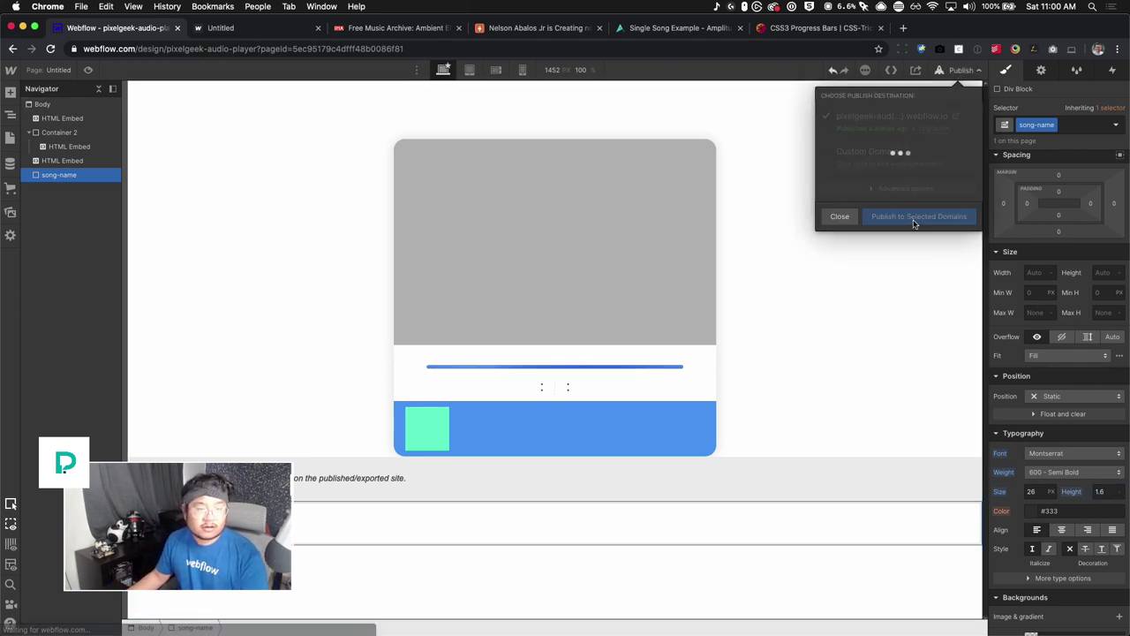
left_click(276, 31)
key("super+r")
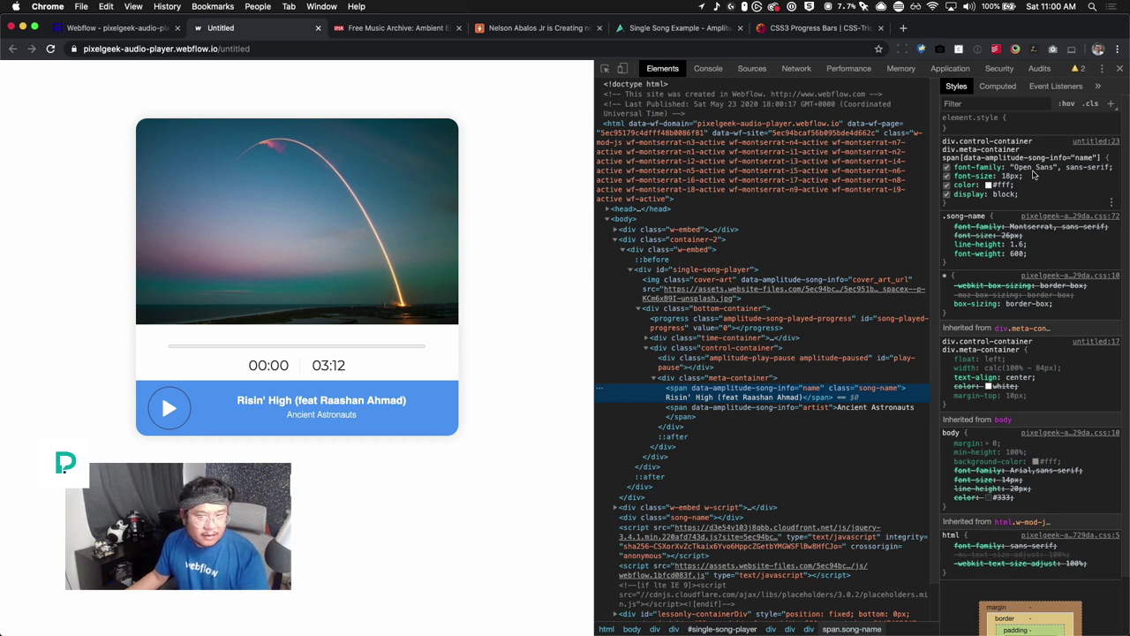
Inspect the artist span in DevTools and examine the embed rule that styles it.
left_click(730, 409)
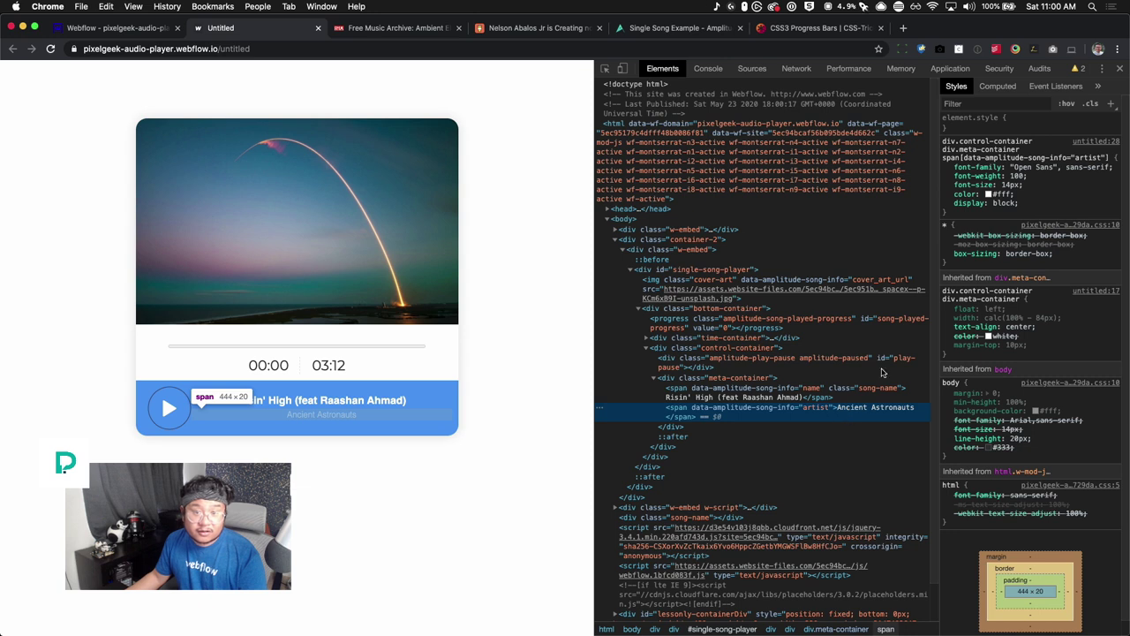
left_click(954, 151)
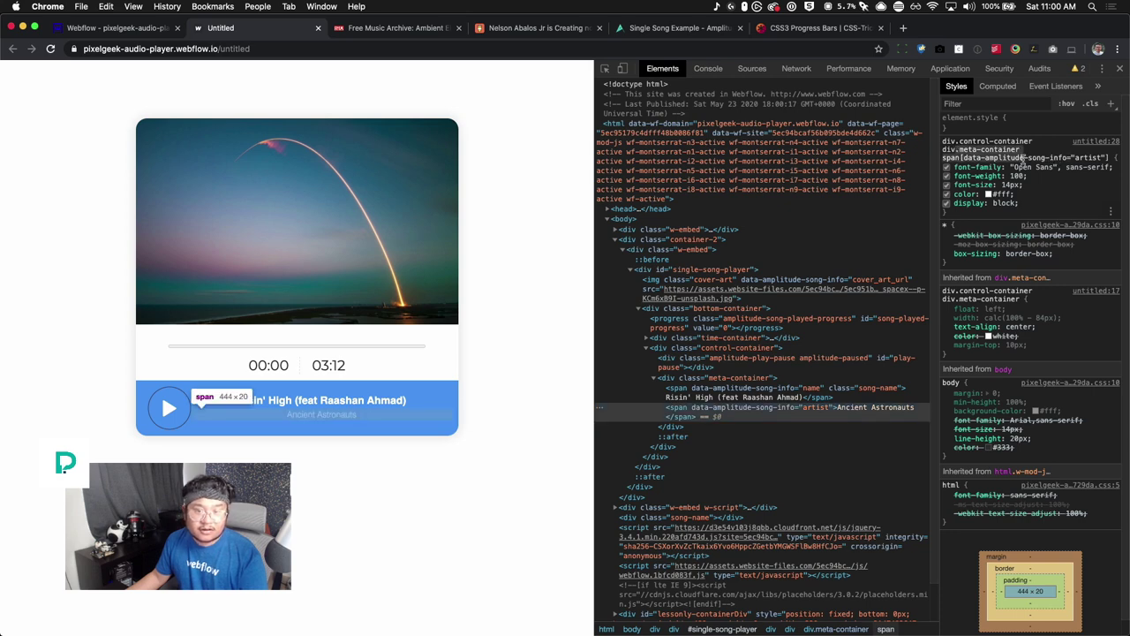
left_click(1051, 157)
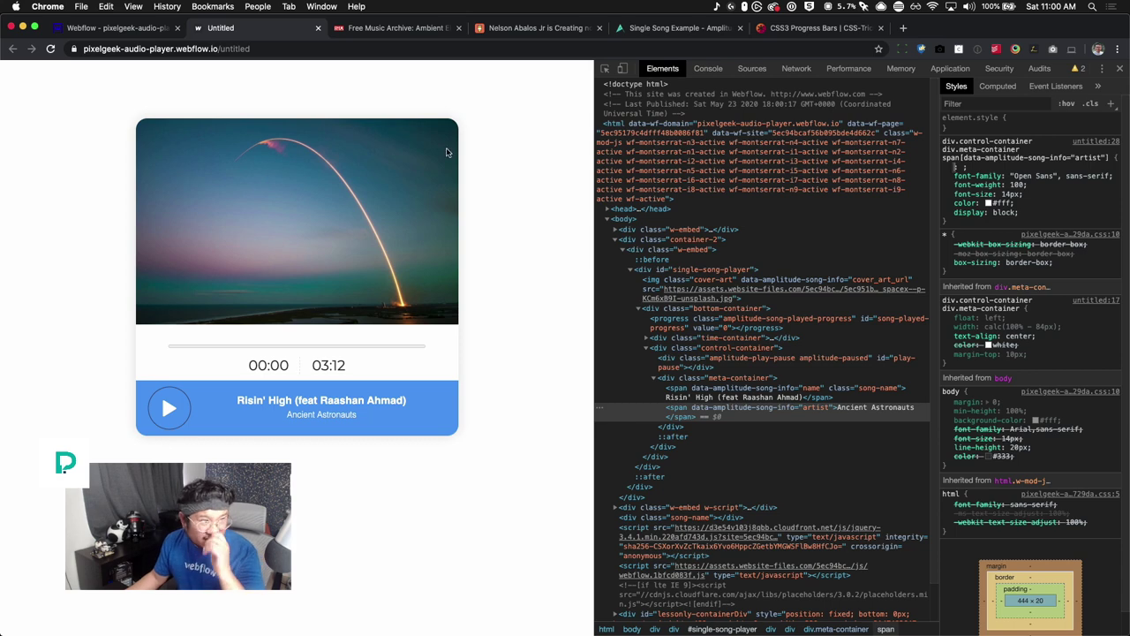
In the Webflow Designer, open the page's first HTML embed code and delete the standalone div.control-container rule with its margin-top and padding-bottom.
key("super+shift+bracketleft")
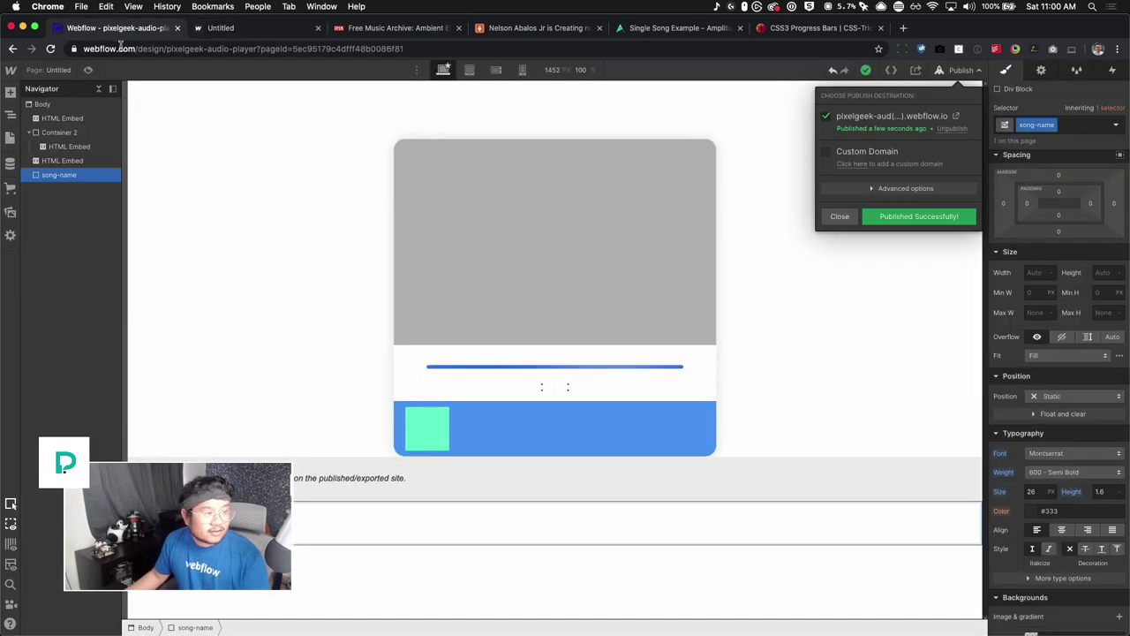
left_click(71, 110)
left_click(62, 117)
double_click(197, 109)
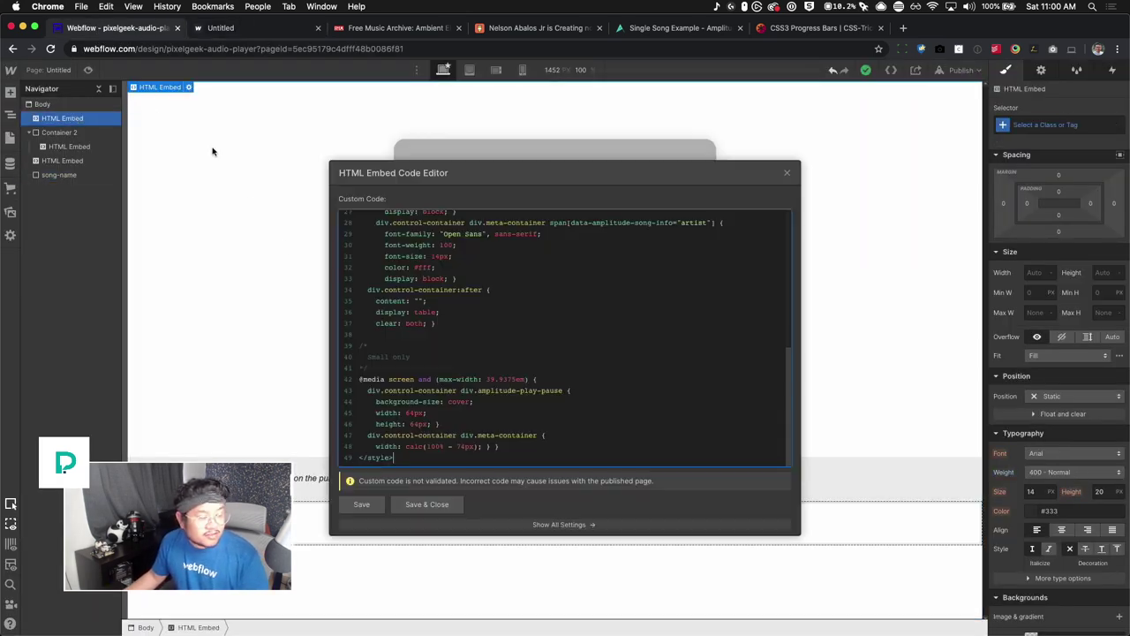
scroll(711, 379, "up", 10)
scroll(711, 380, "up", 3)
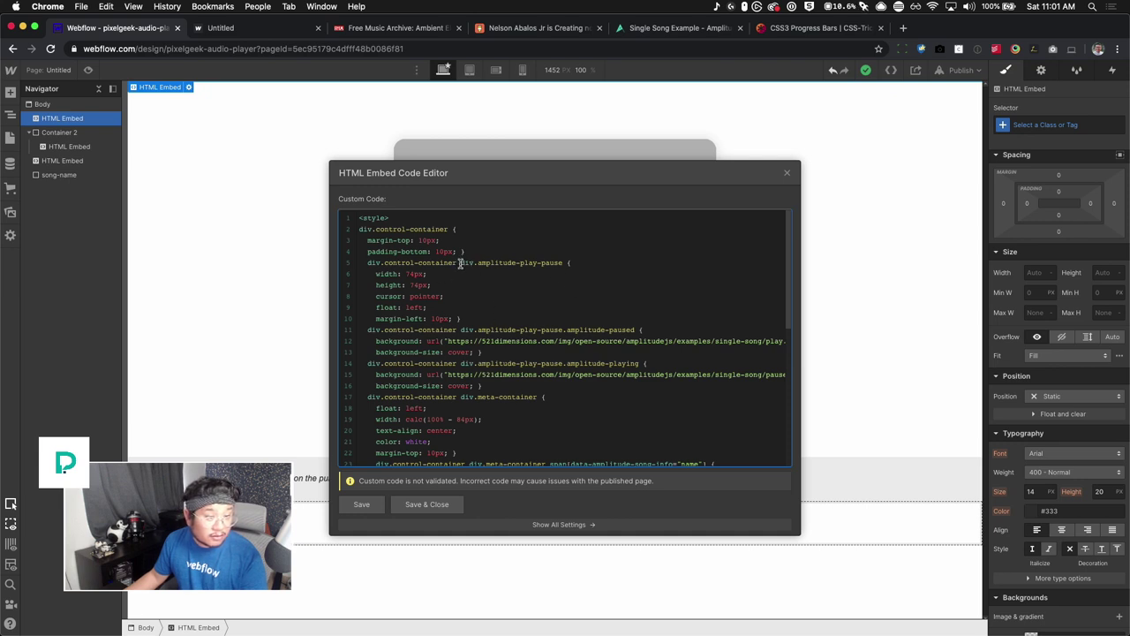
left_click_drag(457, 262, 434, 262)
left_click_drag(434, 262, 361, 262)
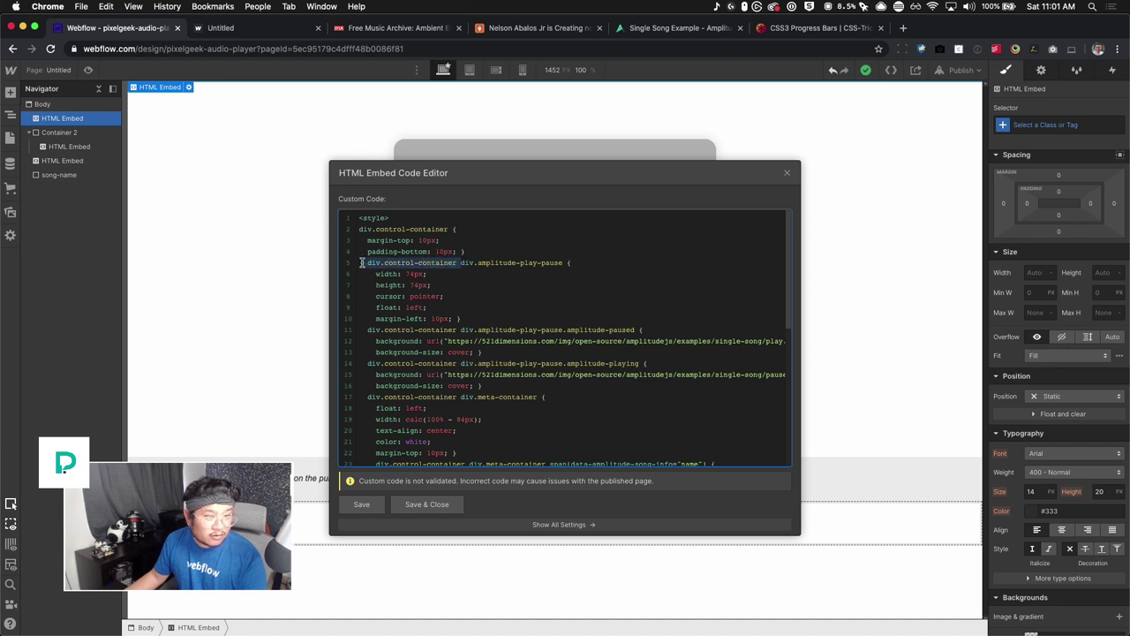
left_click(448, 252)
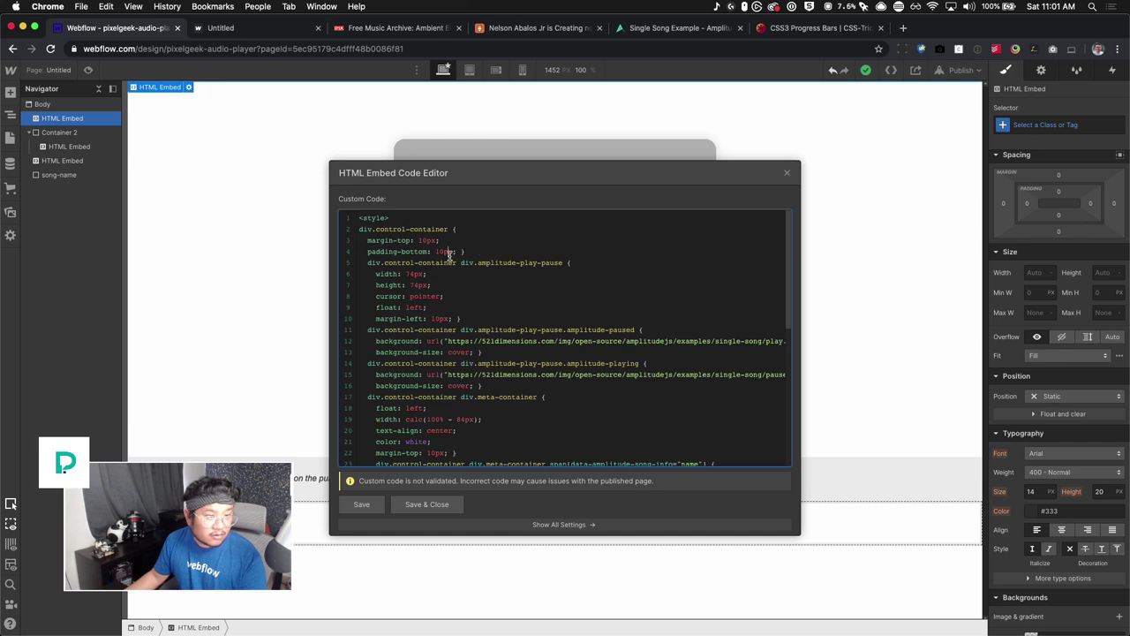
left_click_drag(473, 251, 282, 233)
key("BackSpace")
key("BackSpace")
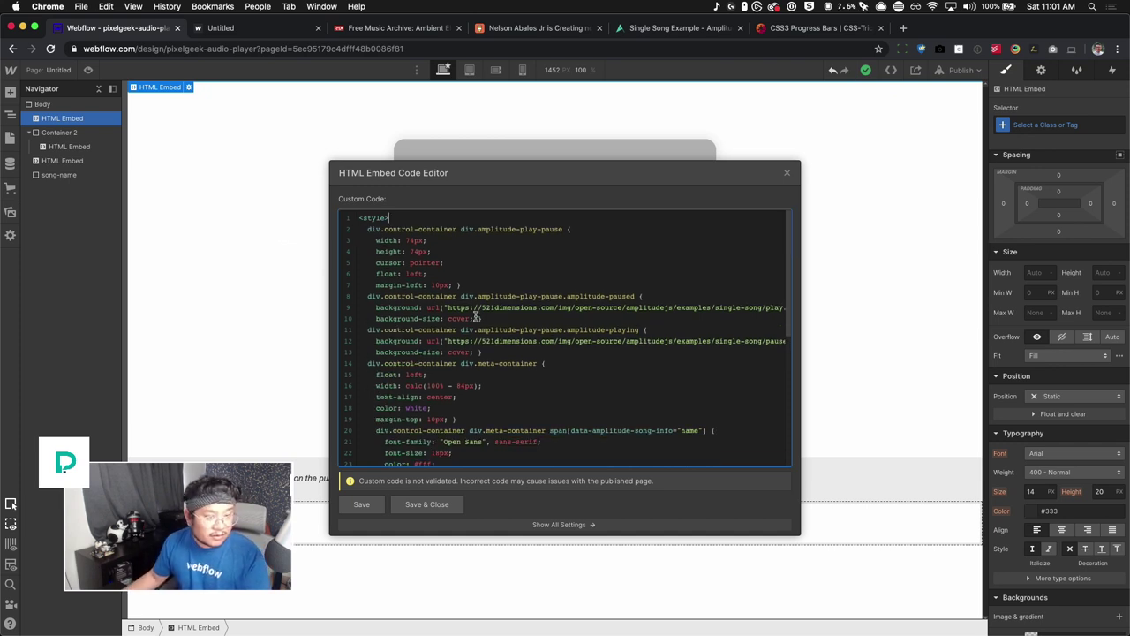
Delete the "Open Sans" font-family declarations from the song name and artist span rules in the embed code.
scroll(477, 318, "down", 3)
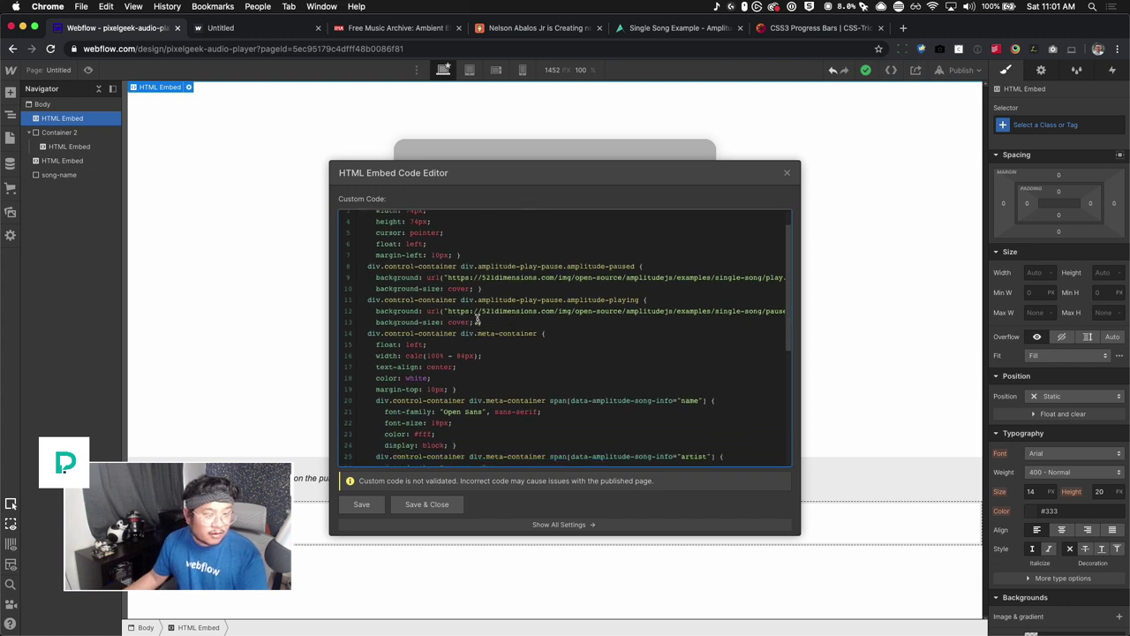
right_click(474, 330)
key("Escape")
scroll(485, 346, "down", 4)
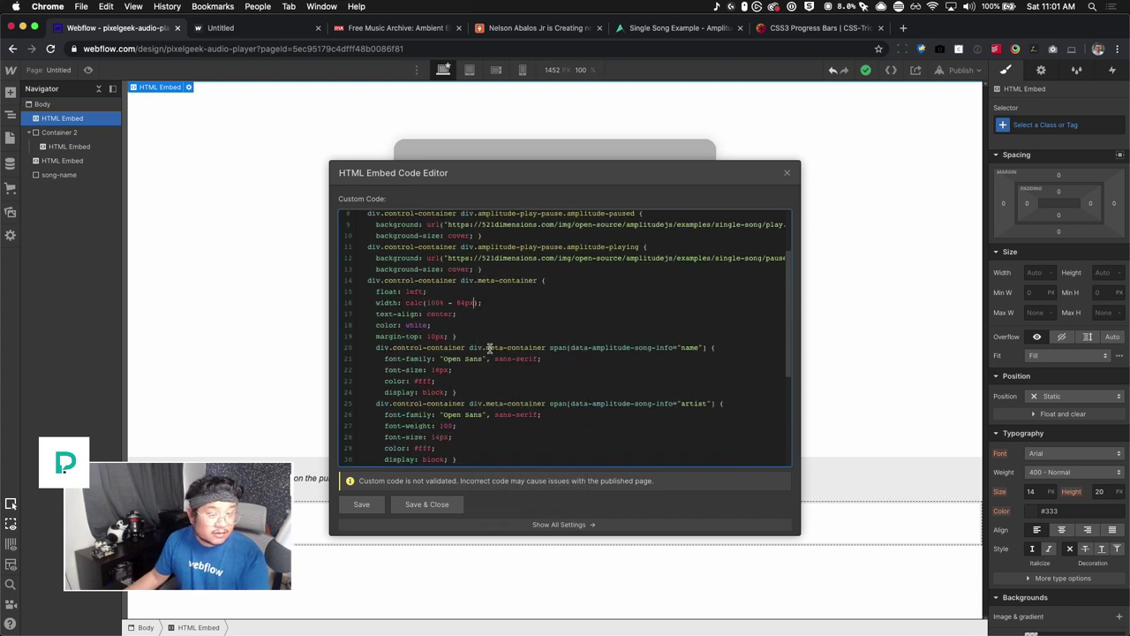
scroll(485, 346, "down", 1)
left_click_drag(554, 323, 321, 323)
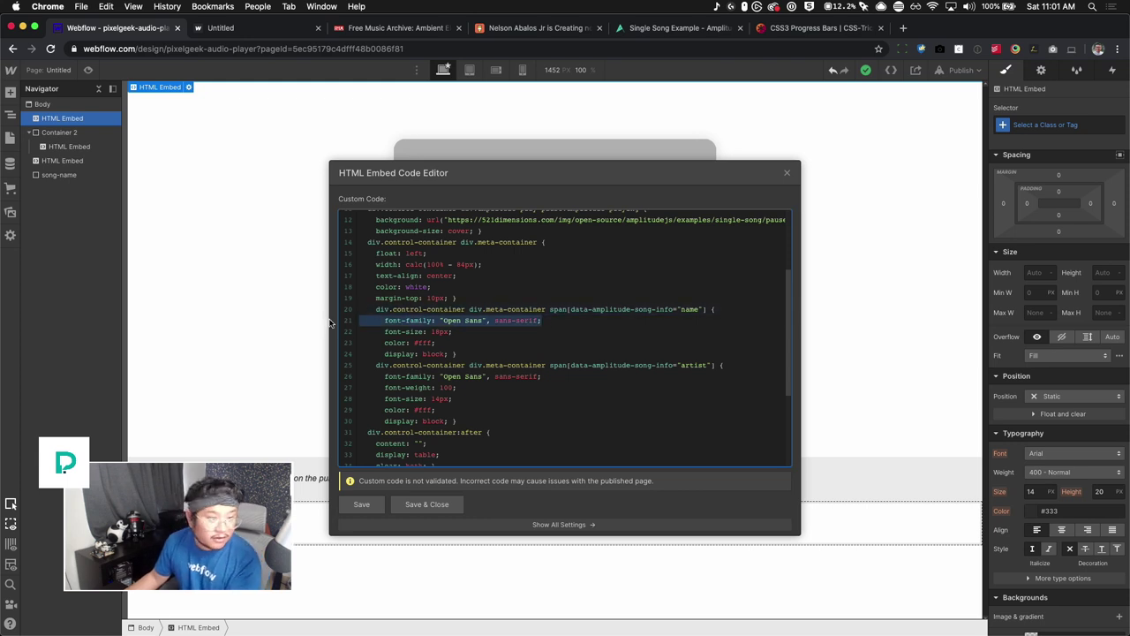
key("BackSpace")
key("BackSpace")
left_click_drag(431, 365, 315, 366)
key("BackSpace")
key("BackSpace")
Delete the font-weight declaration from the artist span rule, and save and close the embed code.
scroll(315, 366, "down", 5)
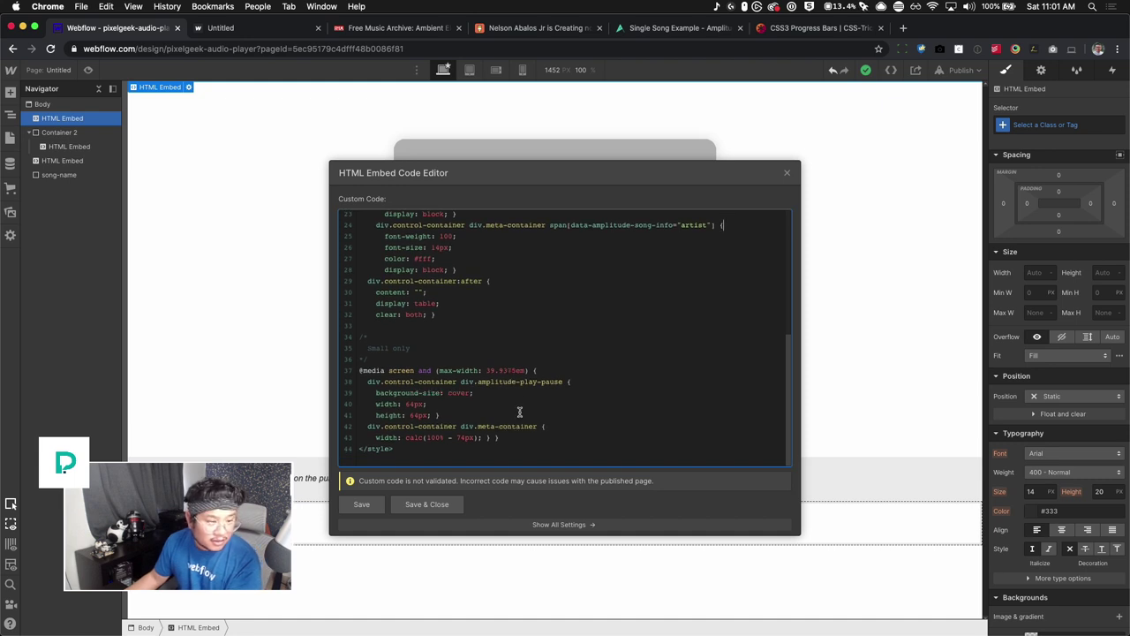
scroll(522, 414, "up", 3)
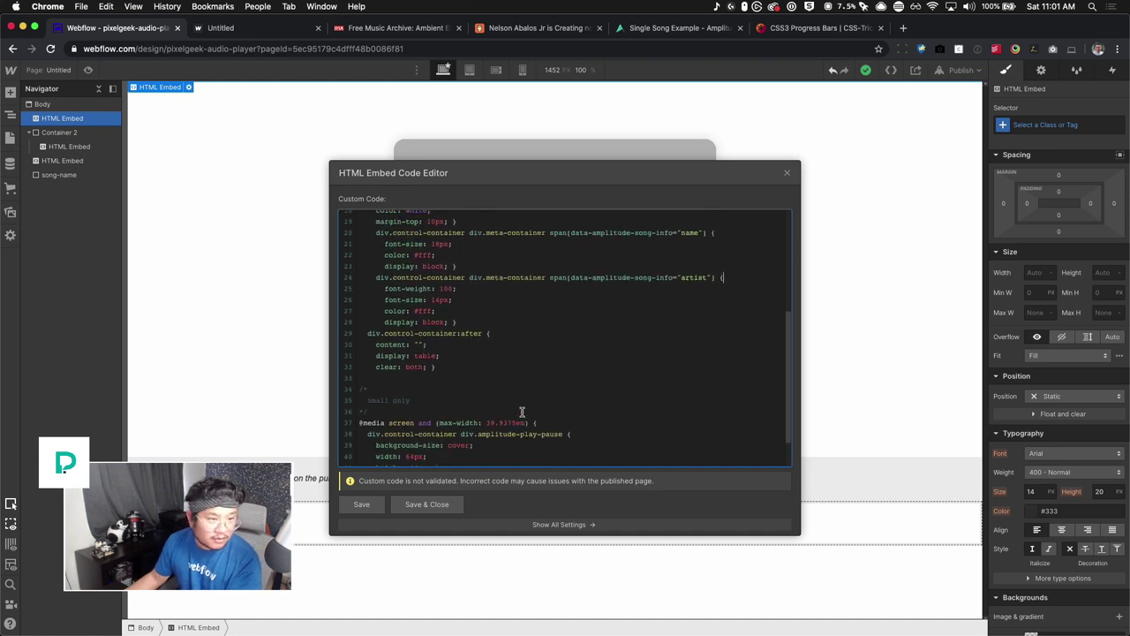
left_click_drag(457, 289, 310, 292)
key("BackSpace")
key("BackSpace")
scroll(491, 366, "up", 2)
scroll(491, 367, "up", 4)
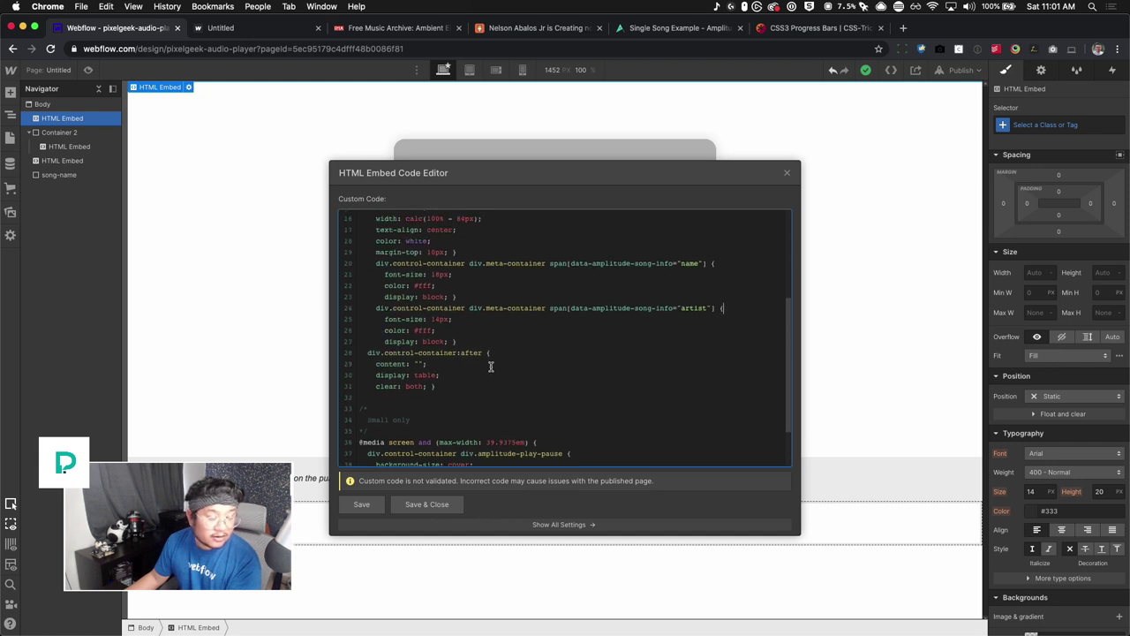
scroll(491, 366, "up", 1)
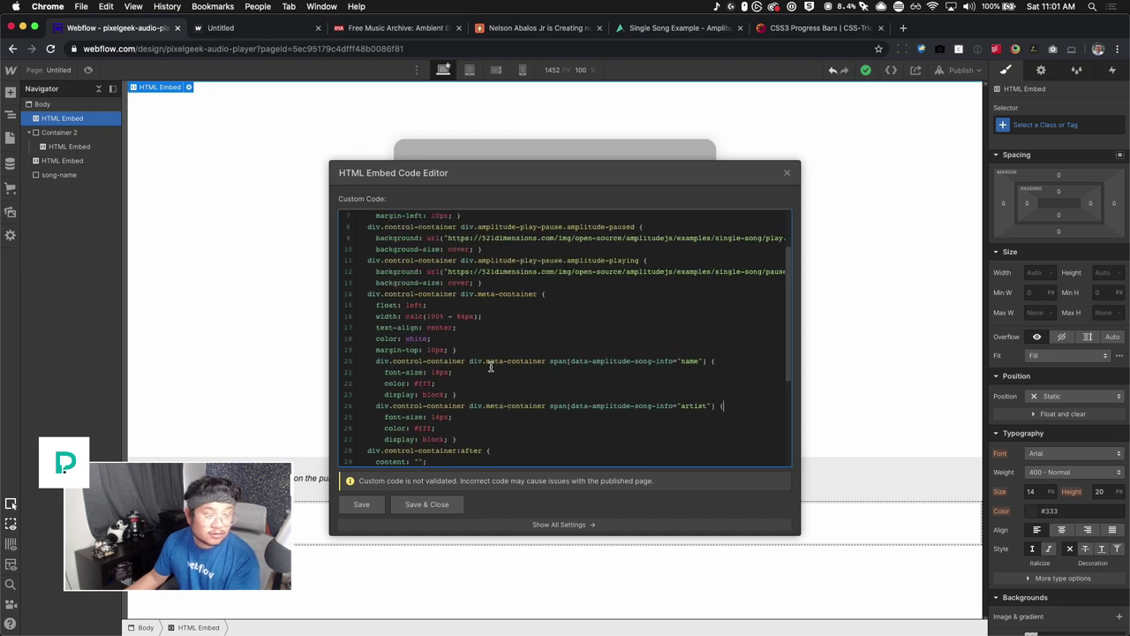
scroll(478, 353, "up", 3)
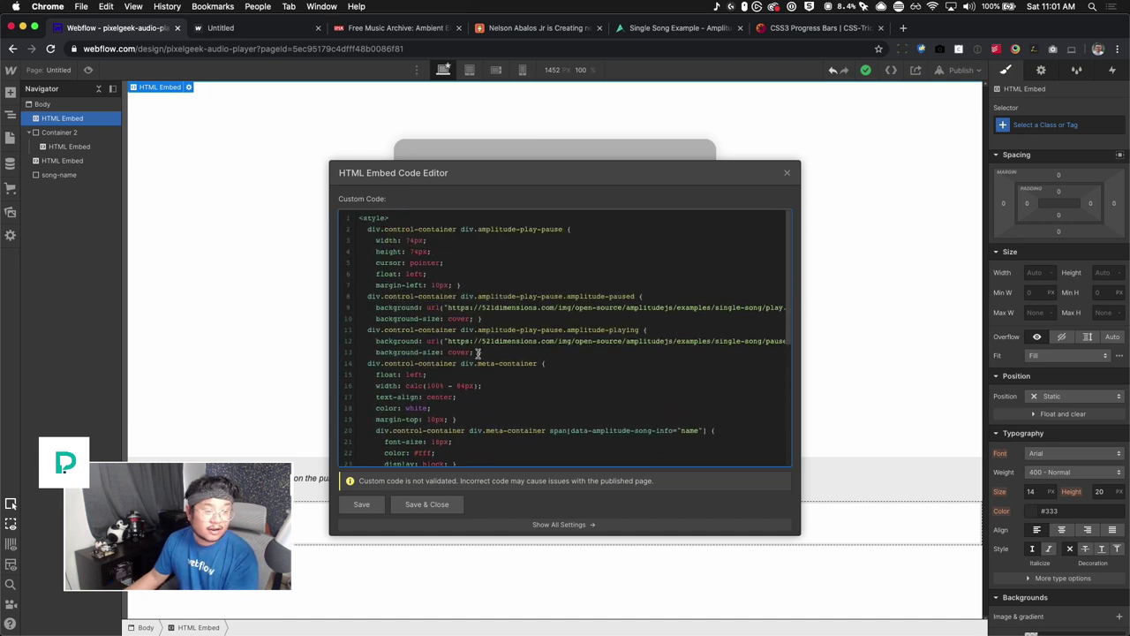
left_click(439, 508)
Delete the song-name div block at the end of the page body.
left_click(421, 528)
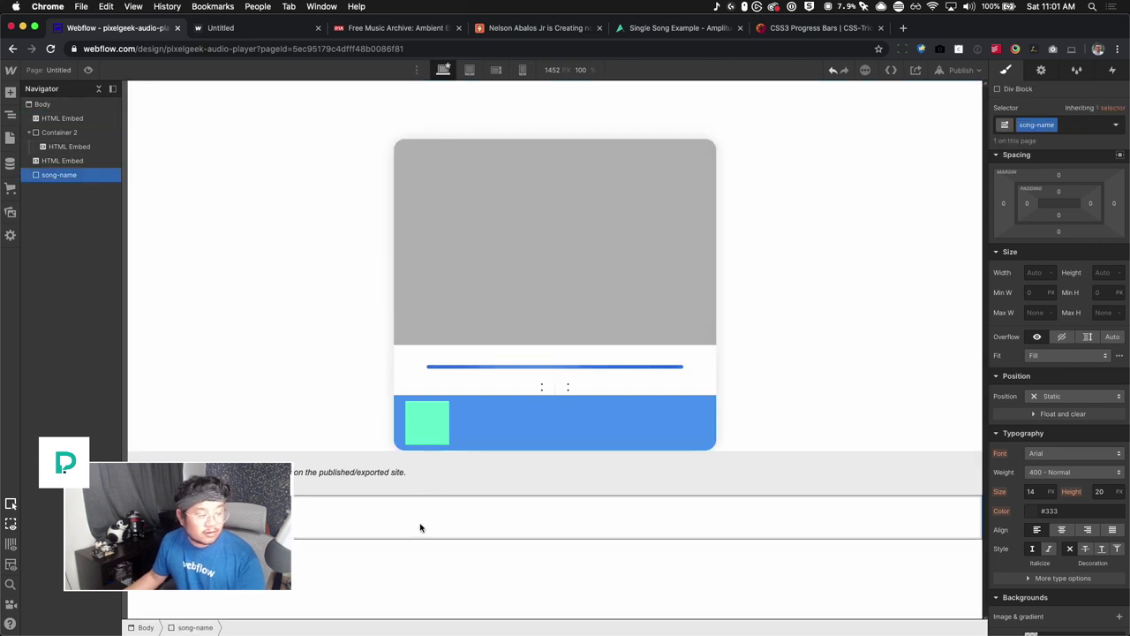
key("Delete")
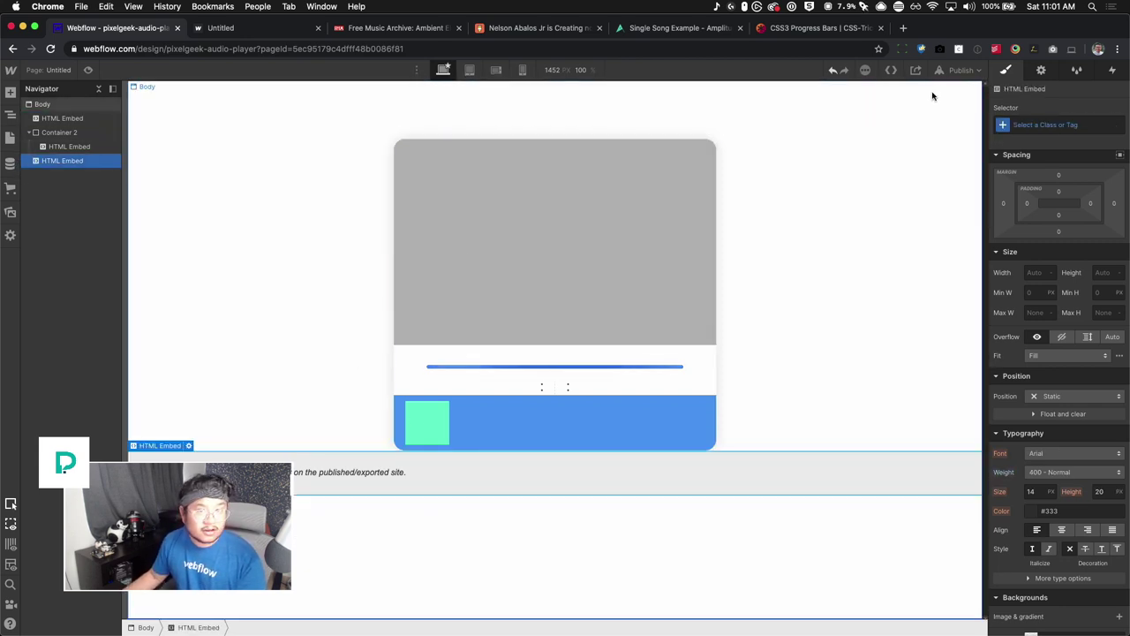
left_click(961, 70)
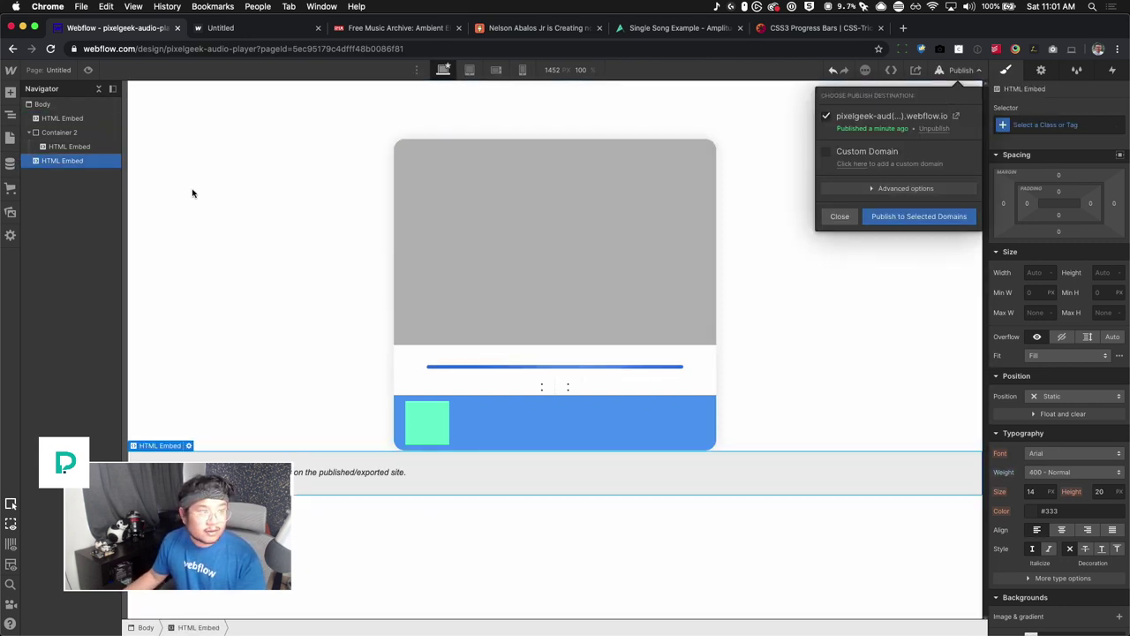
Select the page Body and set its font to Montserrat.
left_click(221, 106)
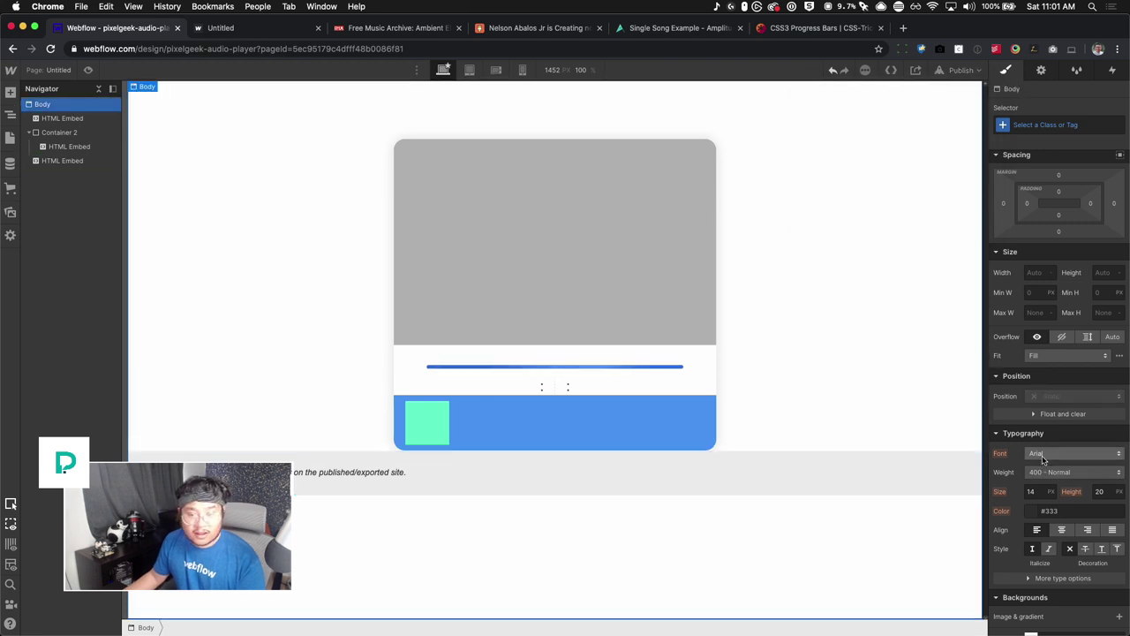
left_click(1070, 453)
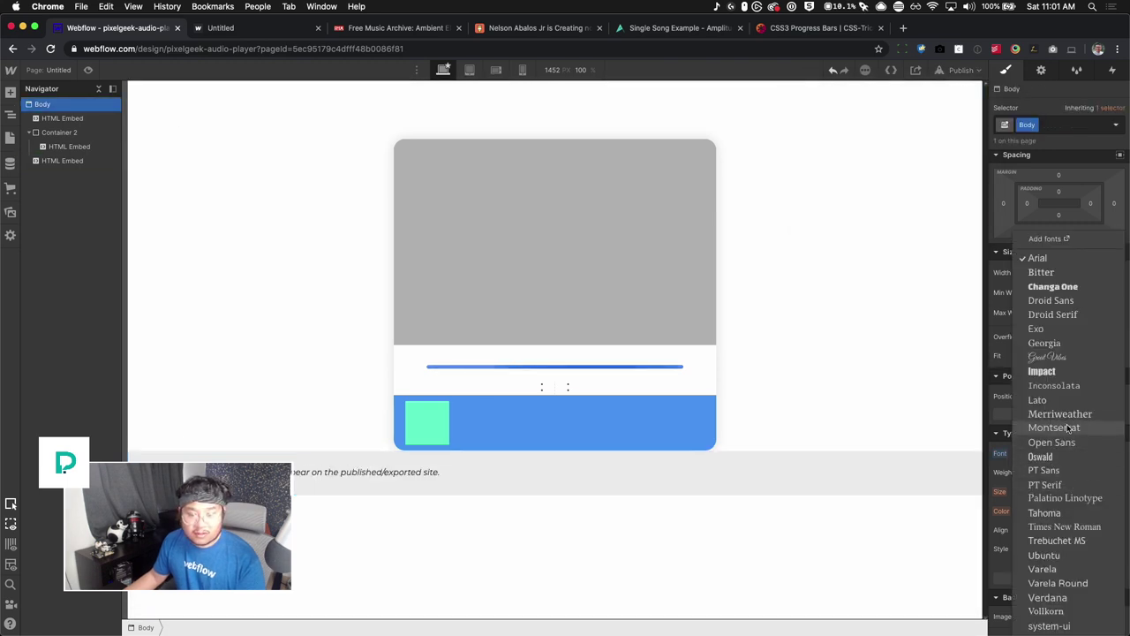
left_click(1054, 427)
Publish the site to the selected webflow.io domain and reload the published page.
left_click(961, 69)
left_click(931, 221)
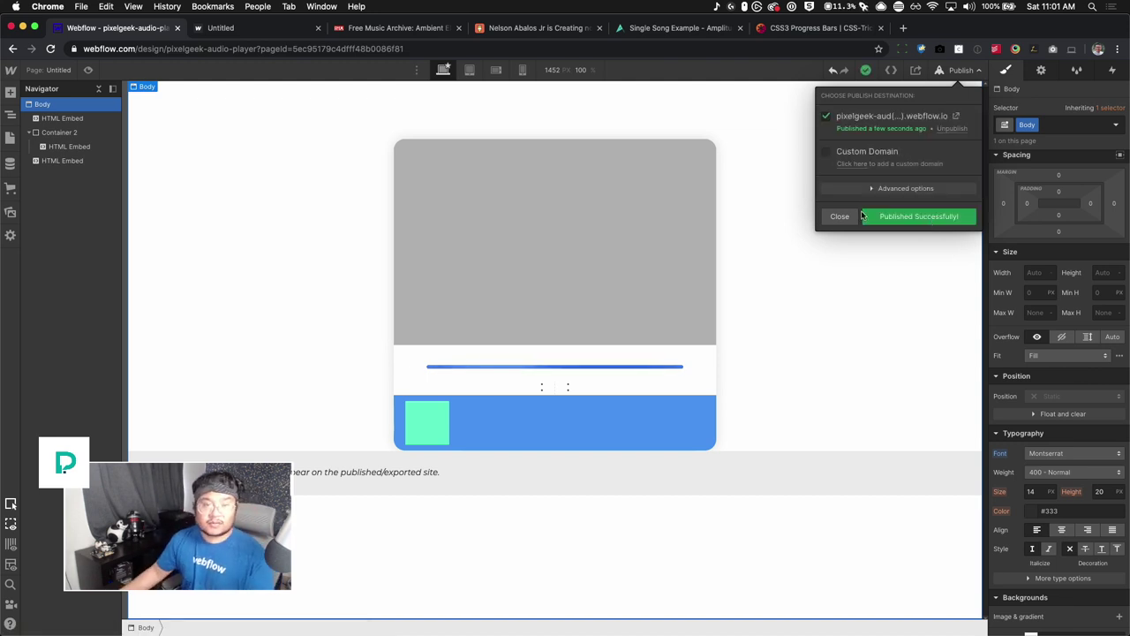
left_click(231, 28)
key("super+r")
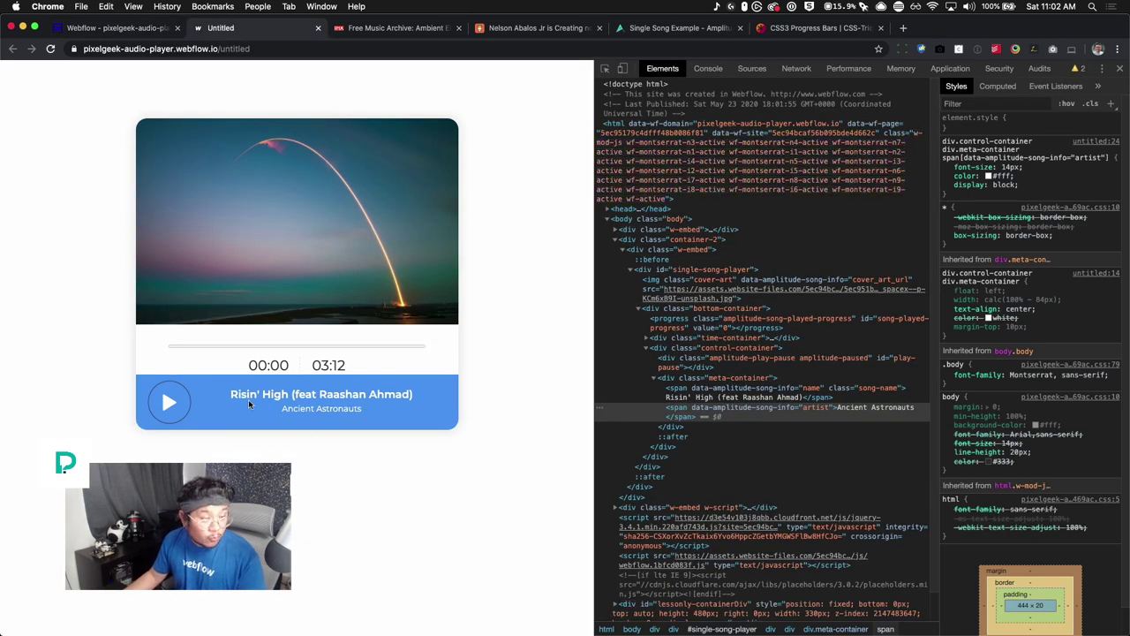
Inspect the styles of the meta-container and control-container divs in DevTools.
left_click(781, 379)
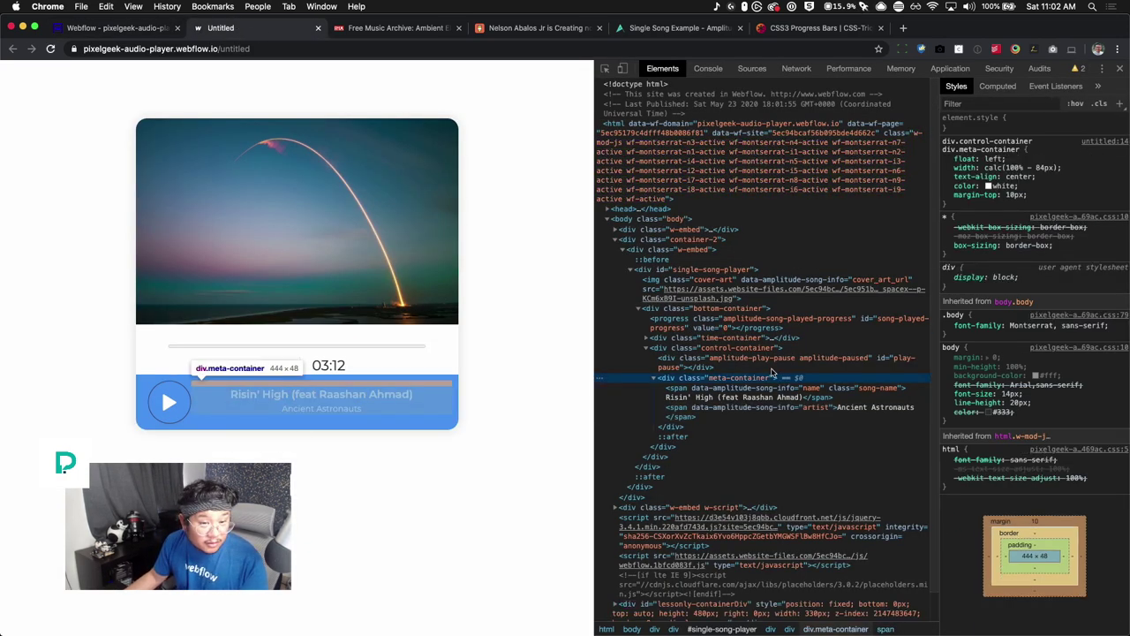
left_click(764, 350)
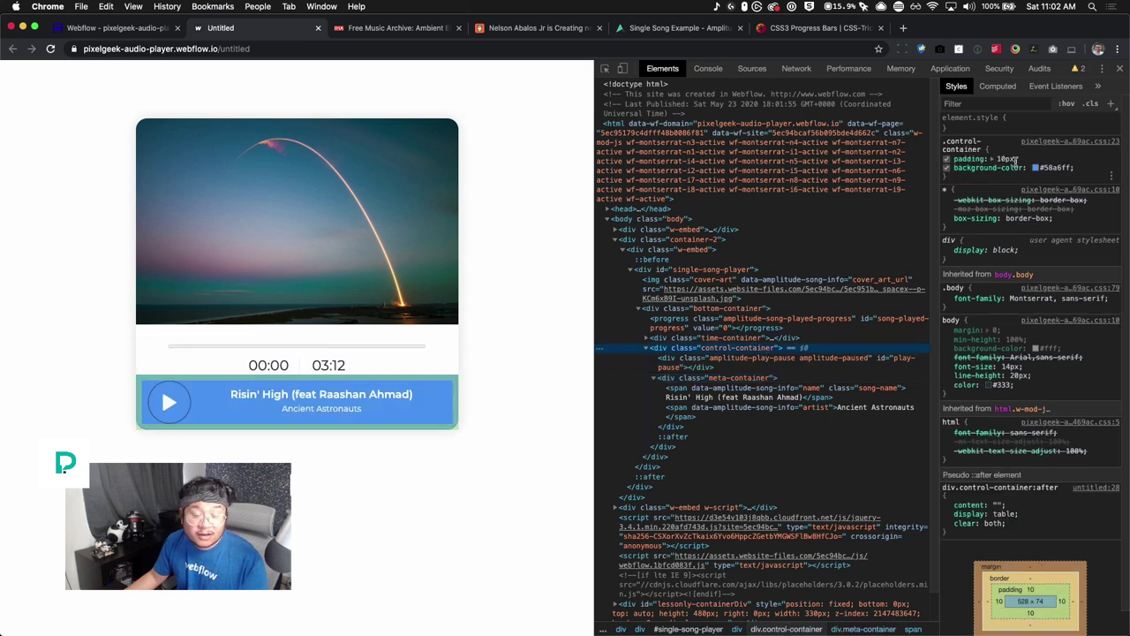
In the Webflow Designer, add a div block to the page body and give it the existing control-container class.
left_click(128, 27)
left_click(600, 417)
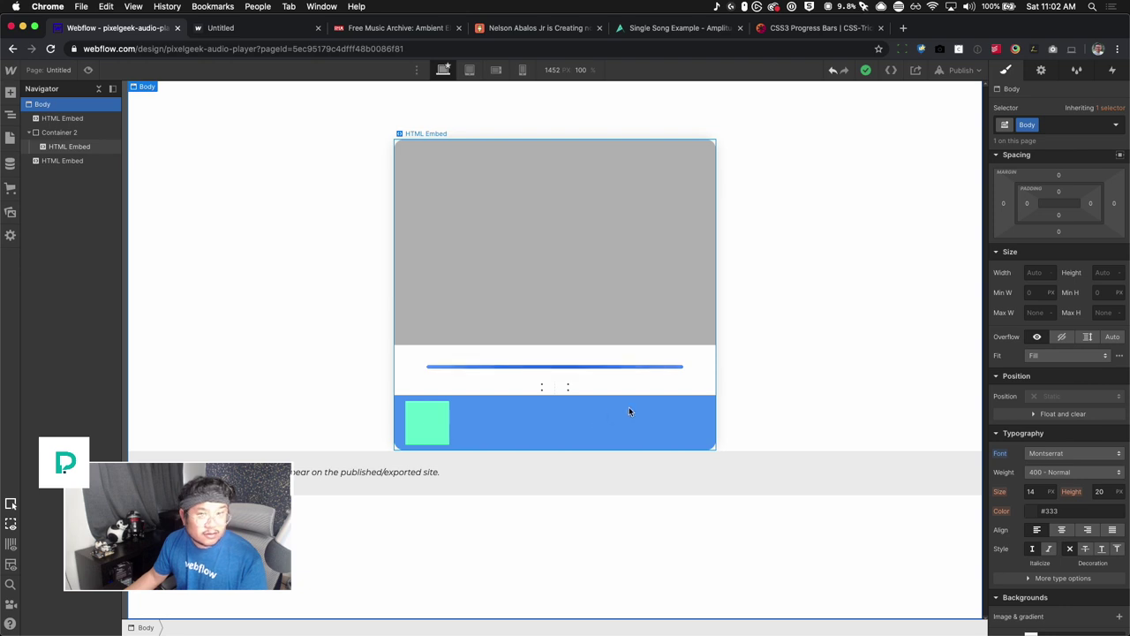
key("super+e")
type("div")
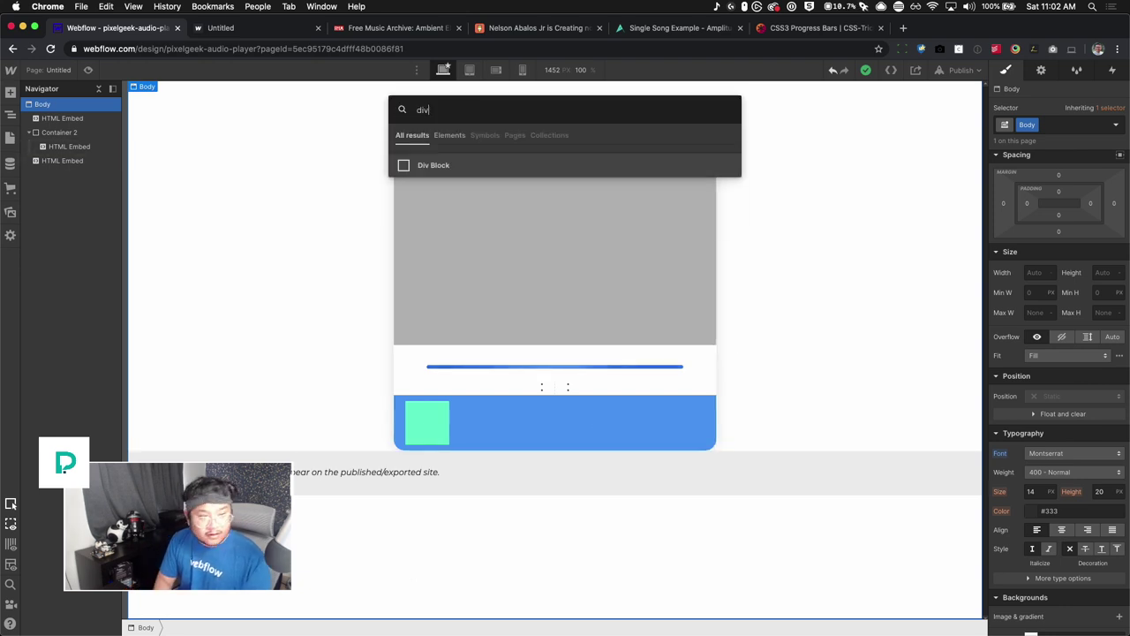
key("Return")
left_click(1065, 128)
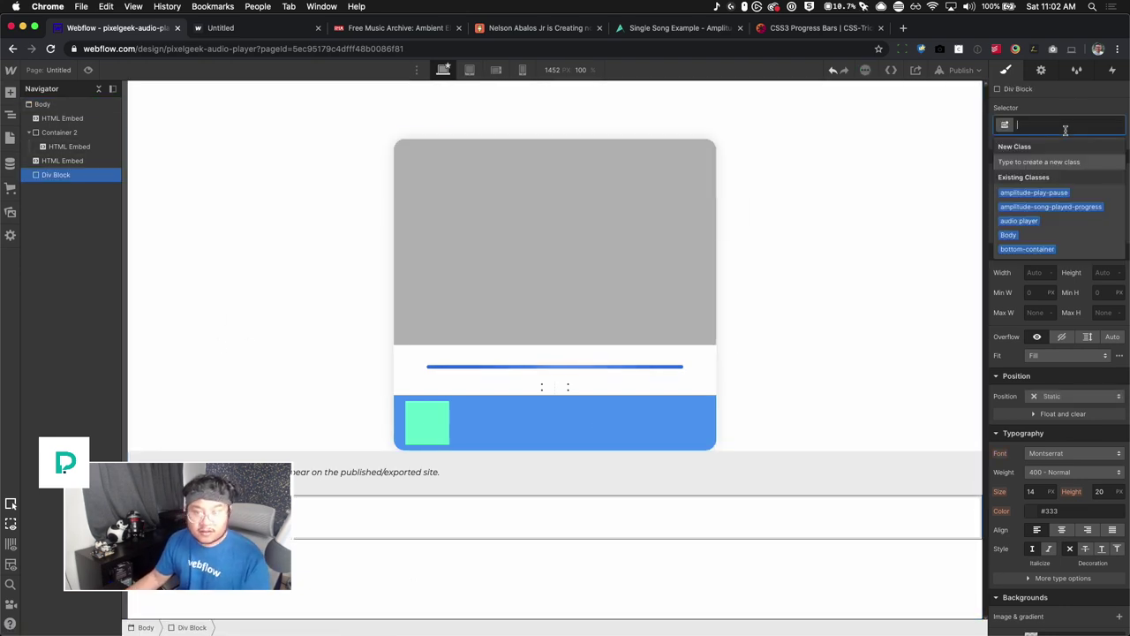
type("control-container")
key("Return")
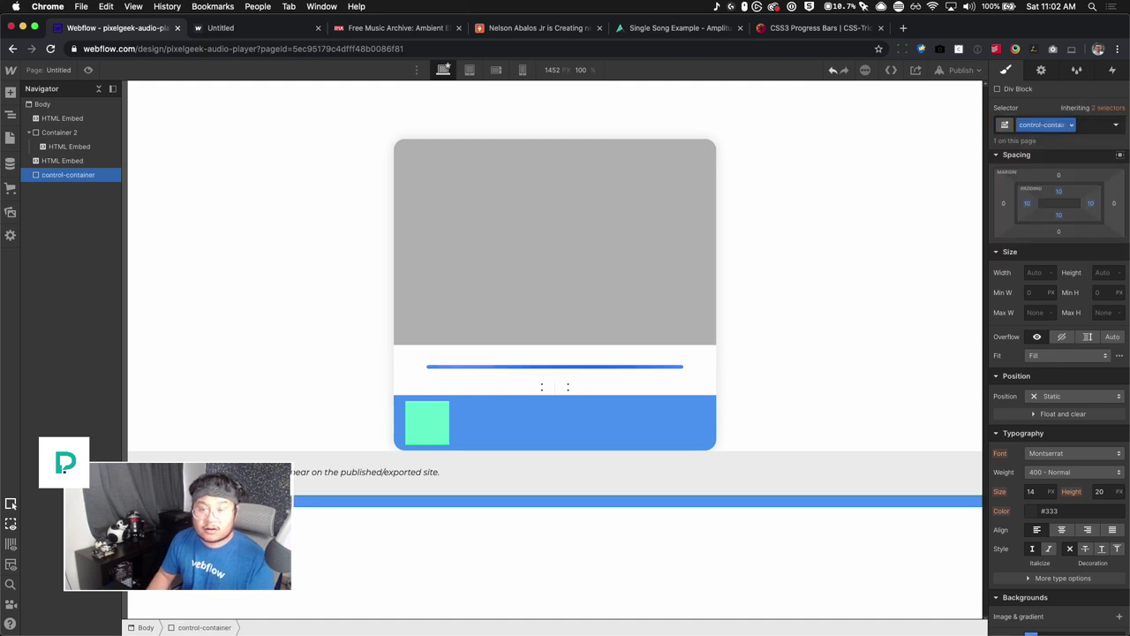
Set the control-container class's top margin to 20 px and delete the temporary div block.
left_click_drag(1058, 175, 1059, 164)
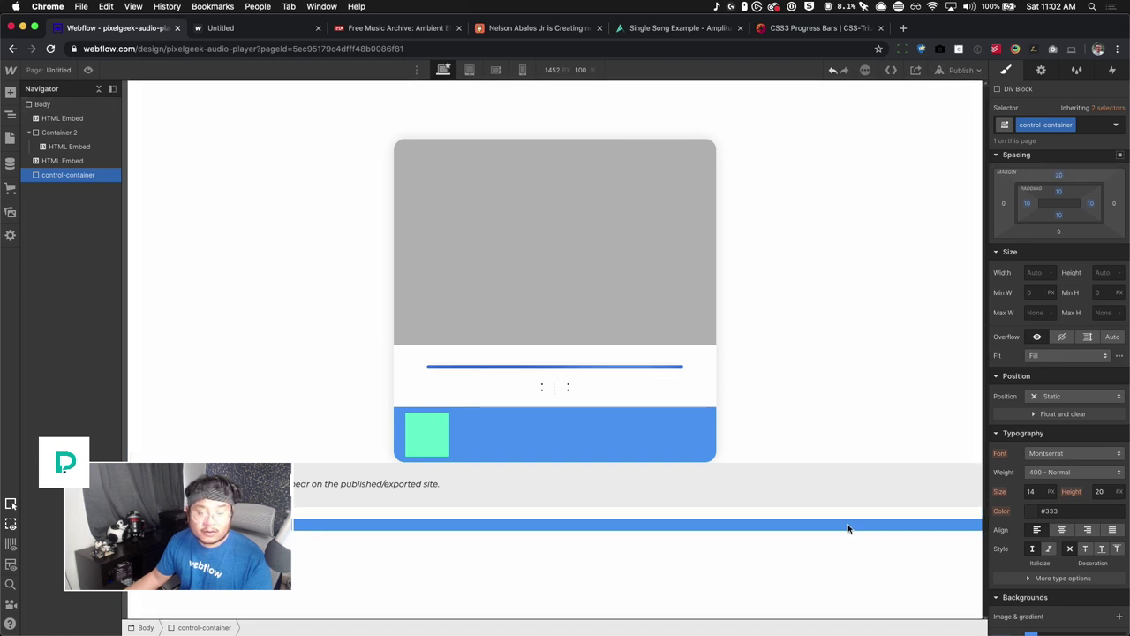
key("Delete")
Republish the site with the control-container margin change and refresh the live player page.
left_click(960, 70)
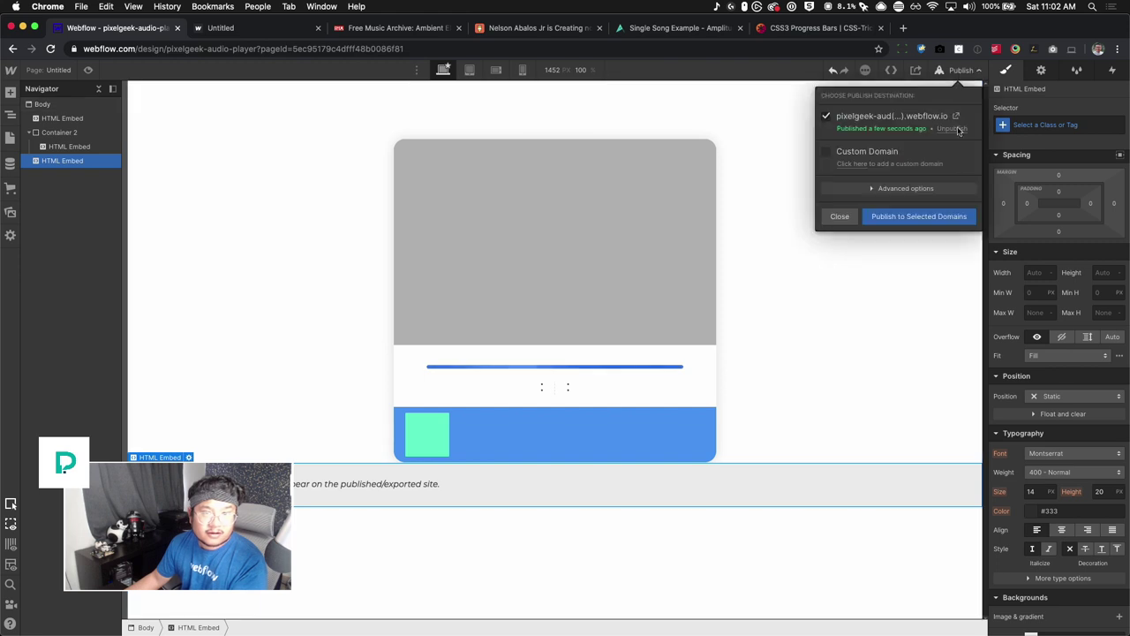
left_click(941, 215)
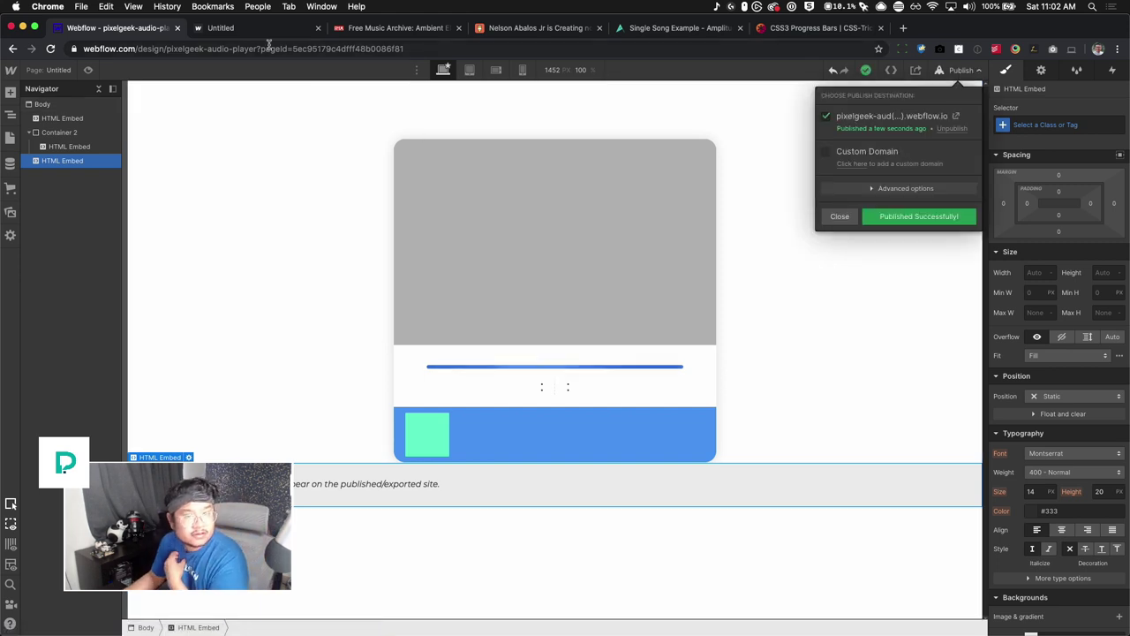
left_click(231, 28)
left_click(50, 49)
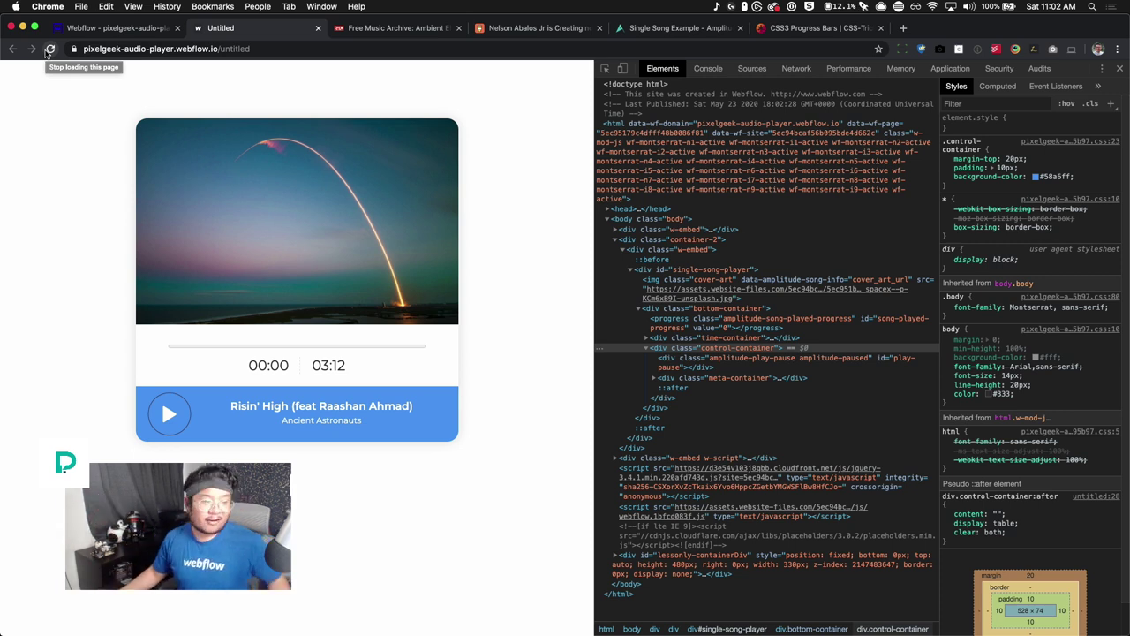
Test the published player by starting playback, seeking to about 01:29 on the progress bar, and pausing the song.
left_click(172, 416)
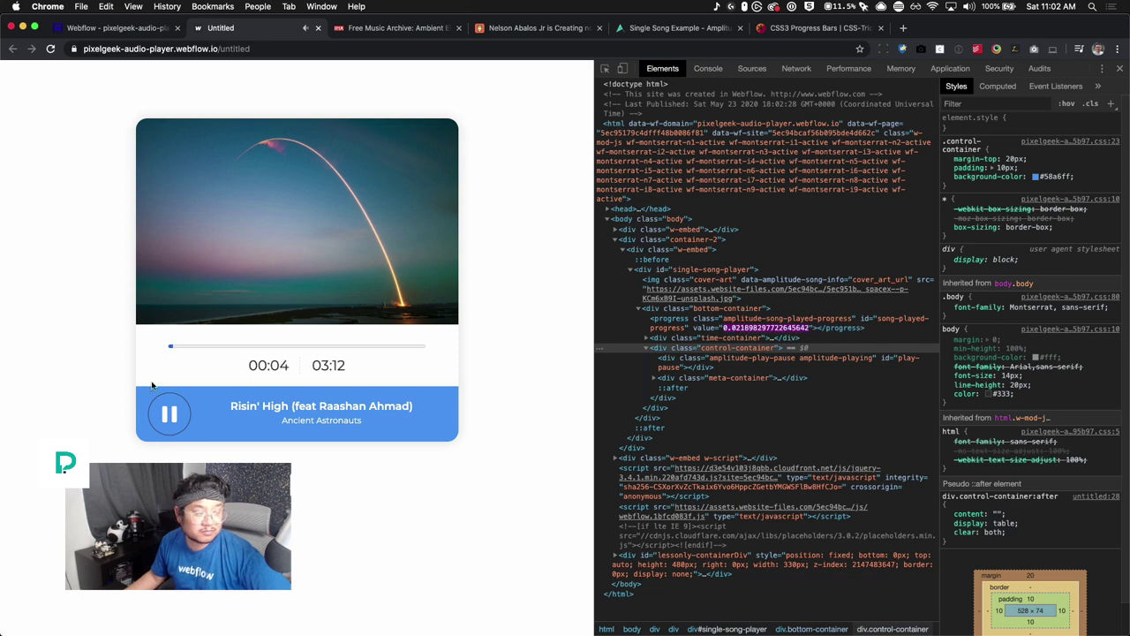
left_click(287, 347)
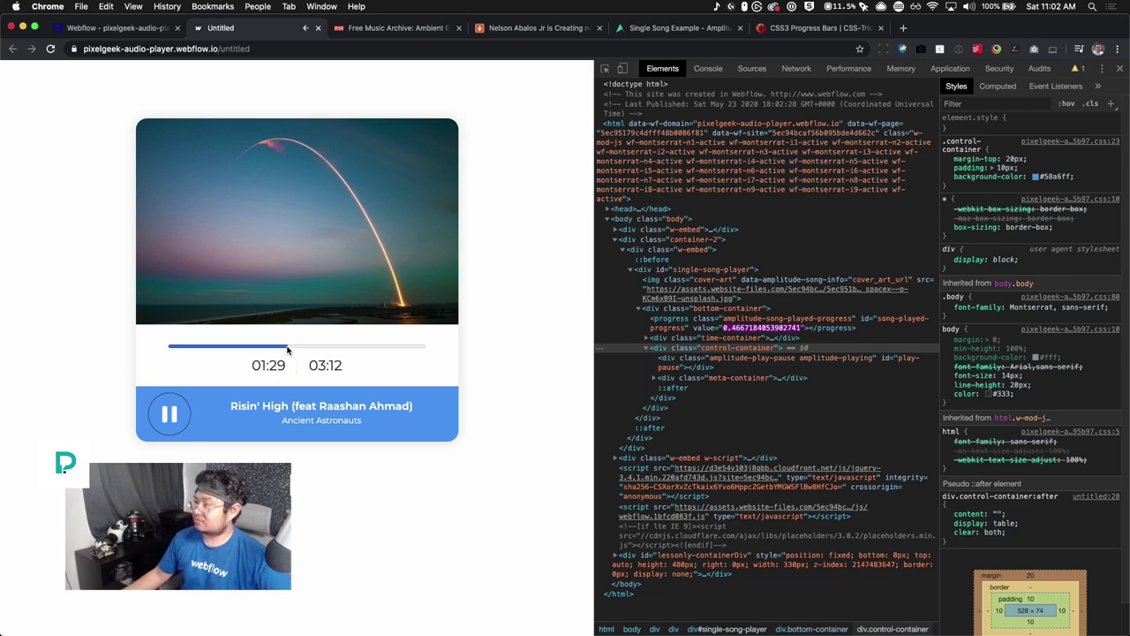
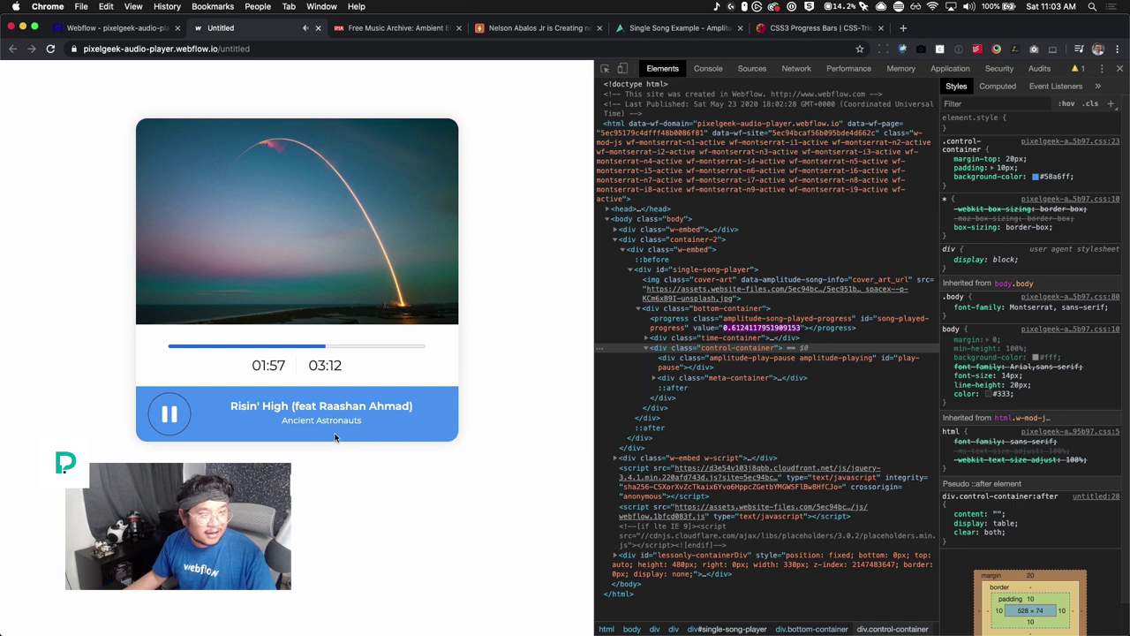
mouse_move(231, 405)
left_mouse_down()
mouse_move(407, 403)
mouse_move(415, 413)
mouse_move(222, 403)
left_mouse_up()
left_click(290, 403)
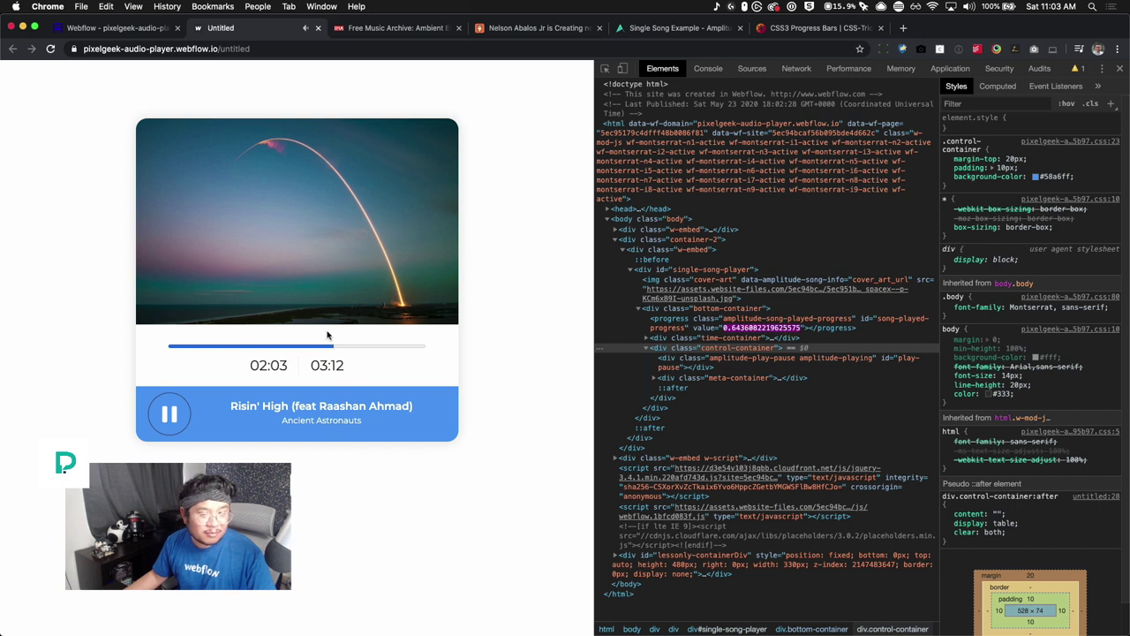
left_click(170, 422)
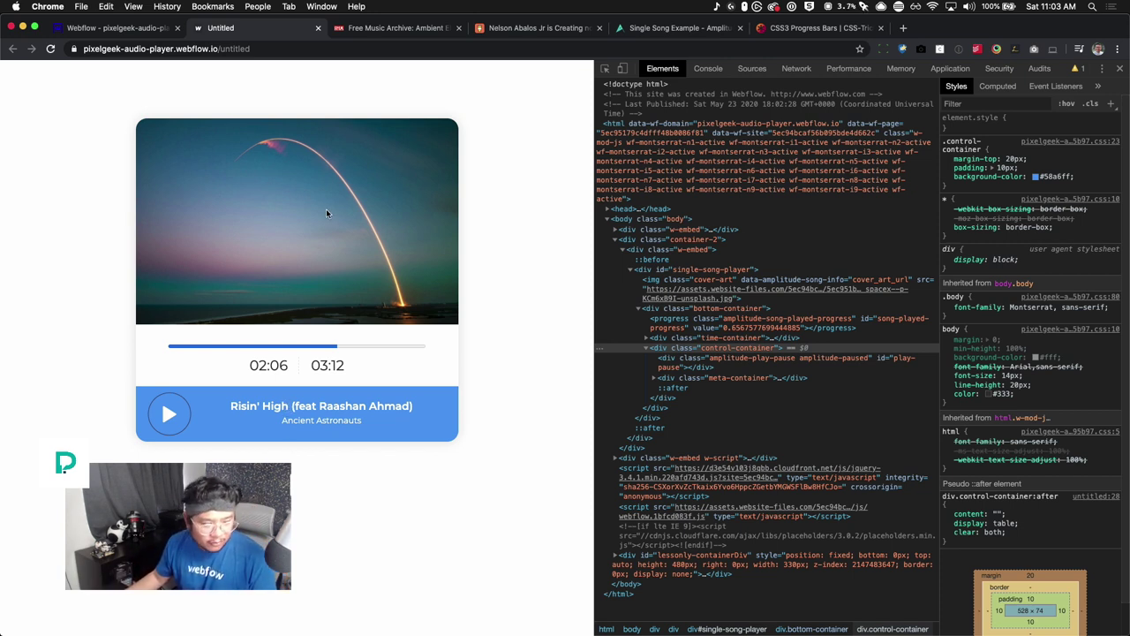
left_click_drag(229, 406, 431, 403)
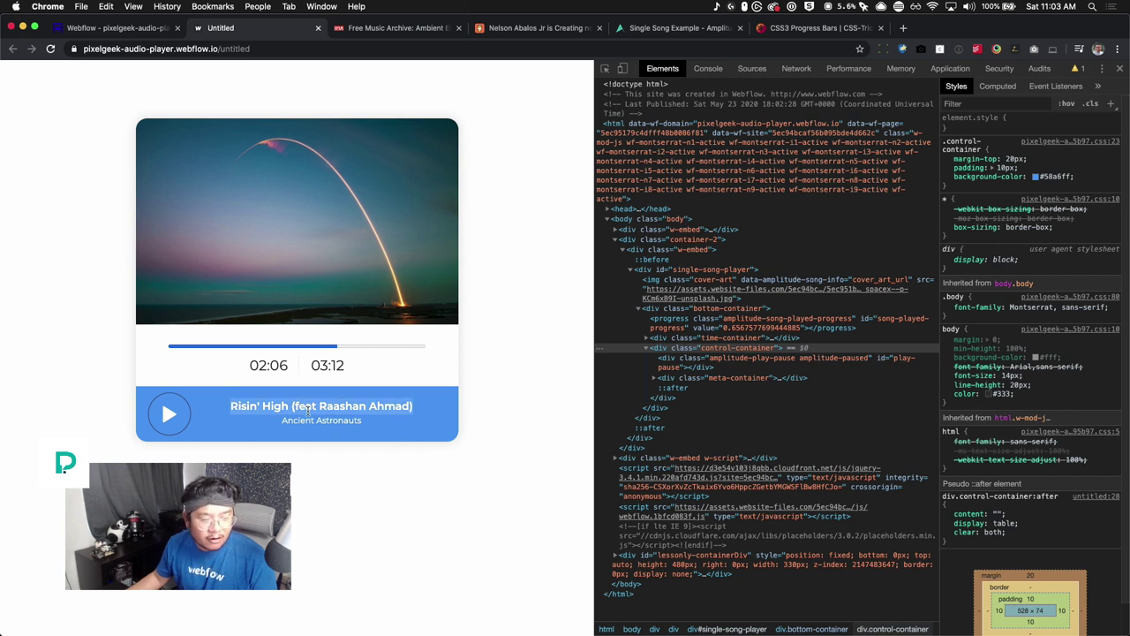
left_click_drag(234, 403, 255, 416)
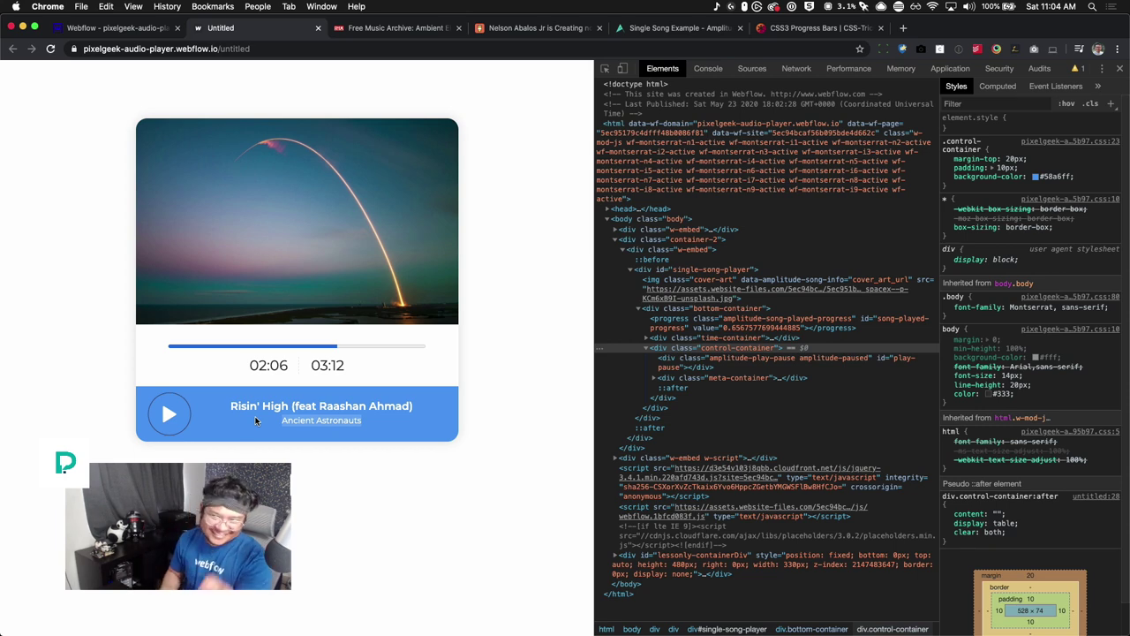
In the Webflow Designer, examine the song entry in the last HTML embed's code, and compare the JS of the AmplitudeJS single song example.
left_click(115, 27)
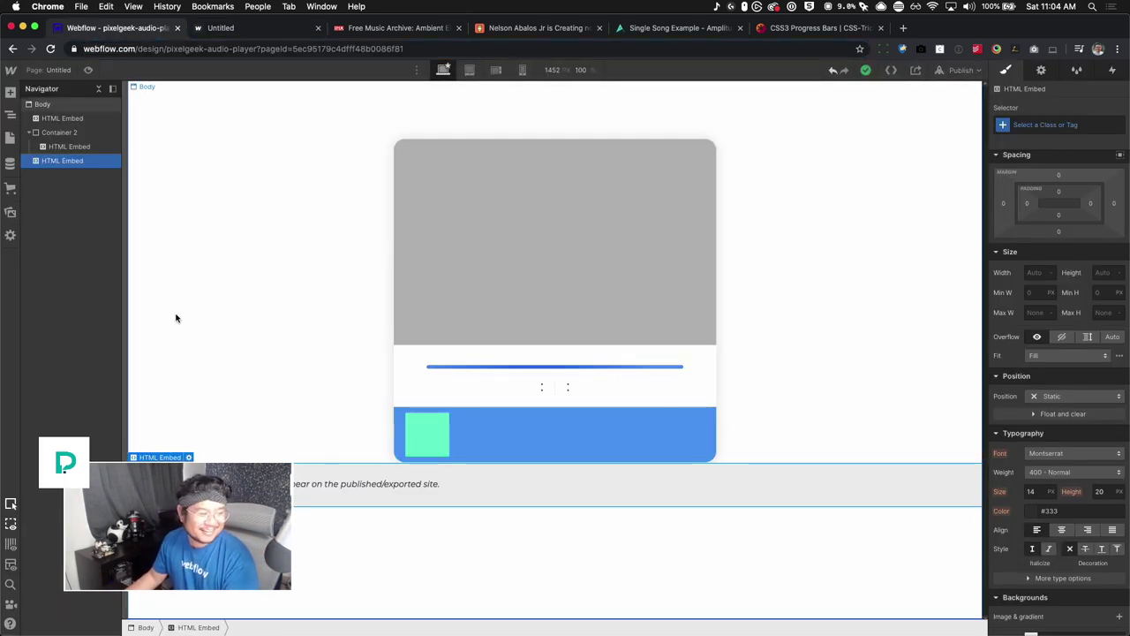
left_click(174, 136)
left_click(47, 66)
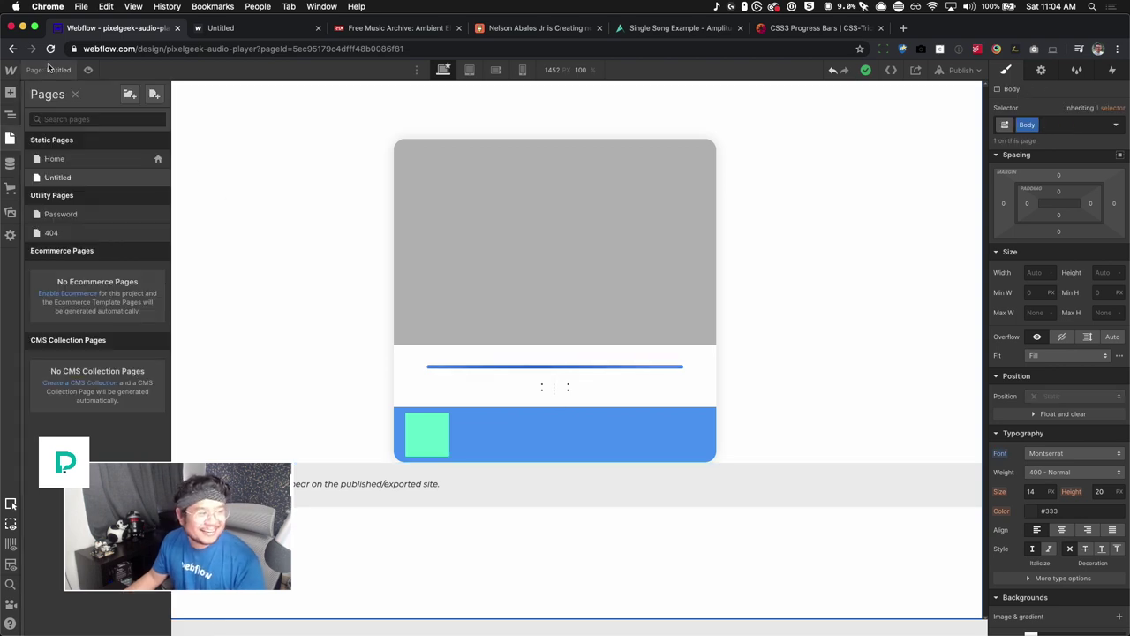
key("z")
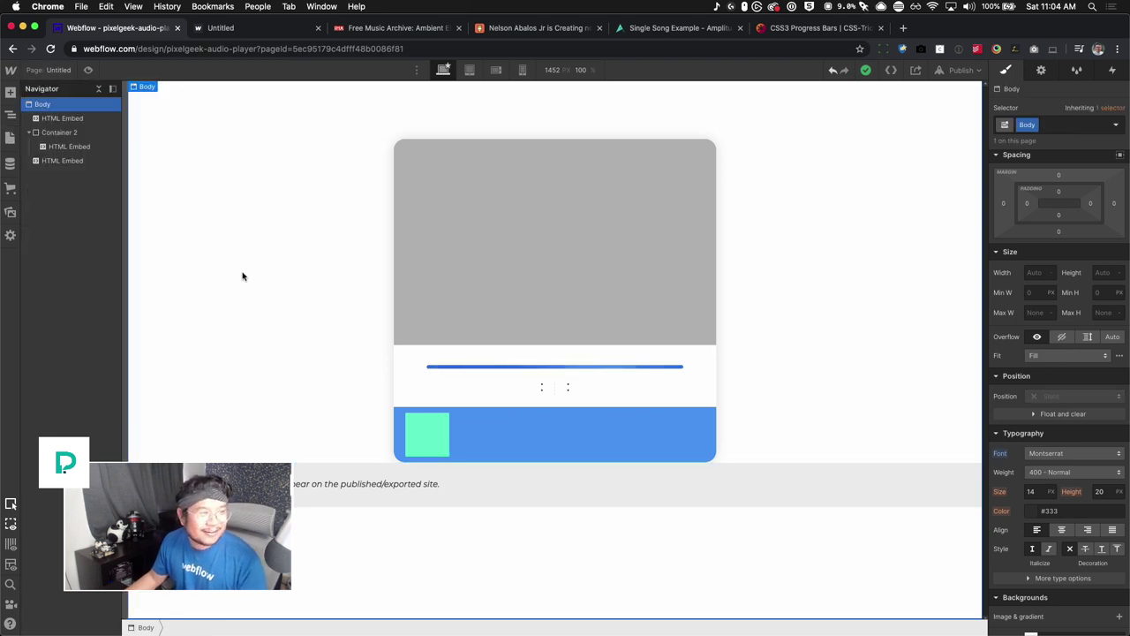
left_click(62, 158)
key("Return")
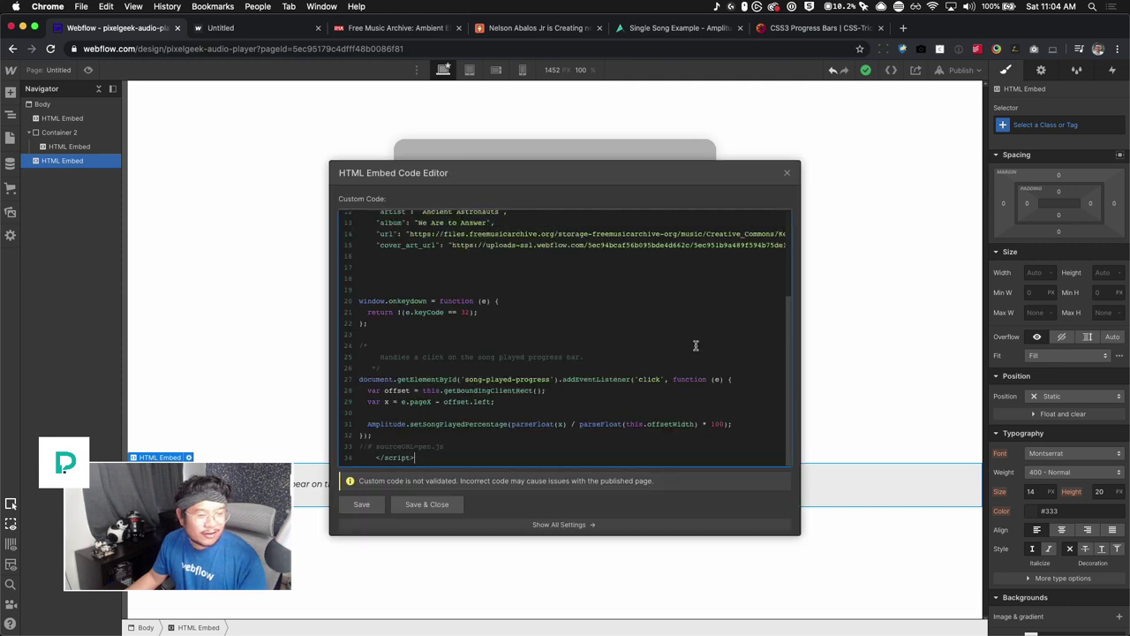
scroll(645, 366, "up", 3)
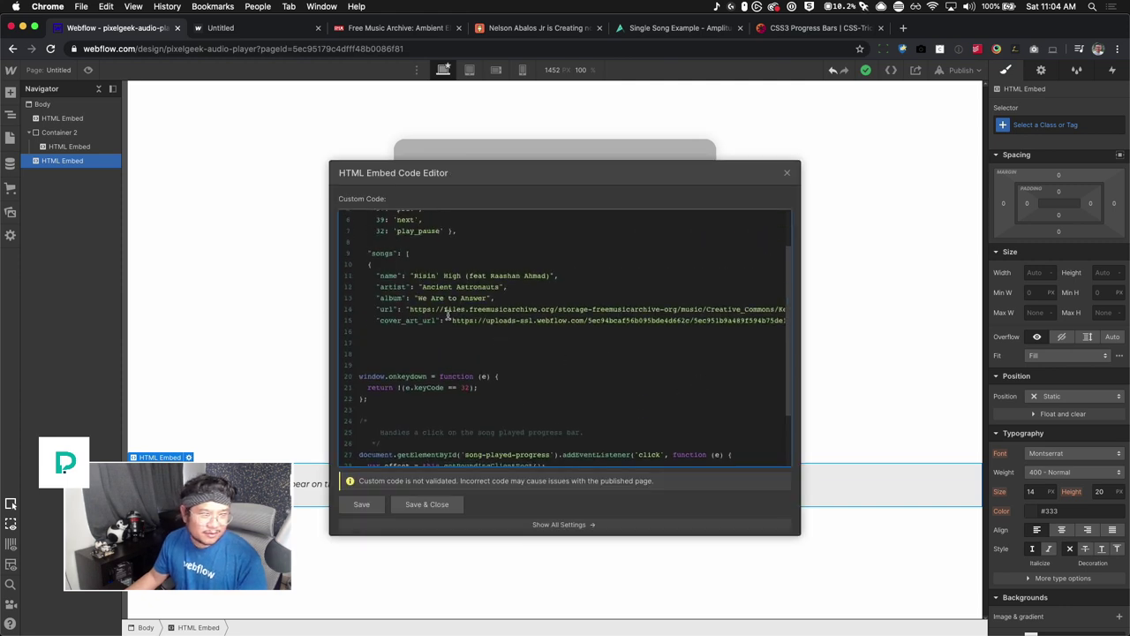
left_click_drag(386, 277, 390, 320)
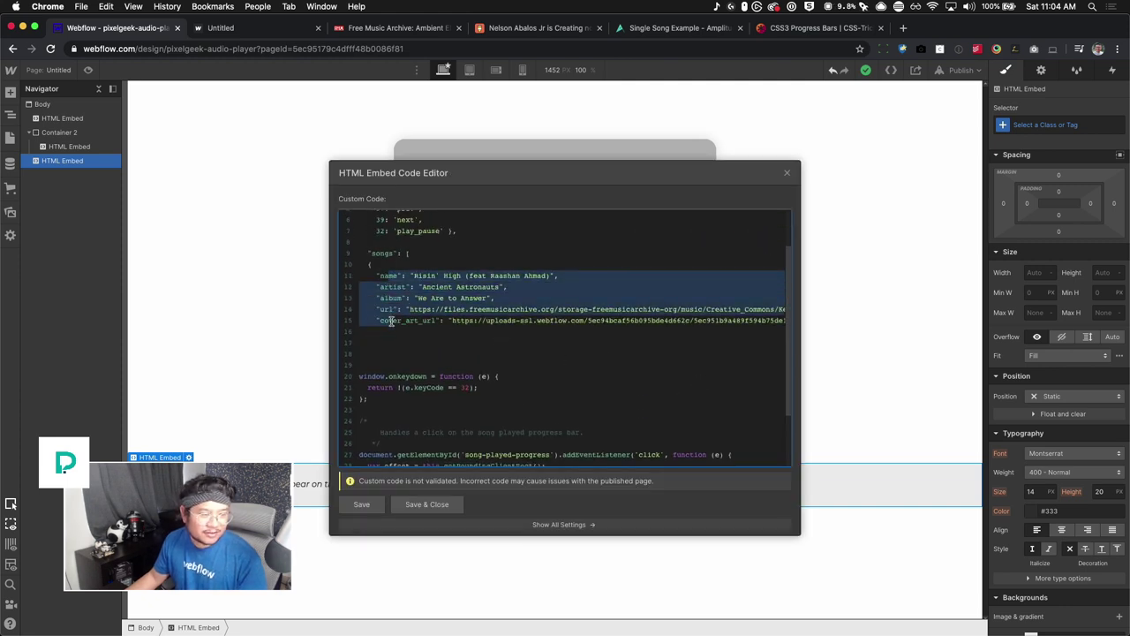
left_click(387, 278)
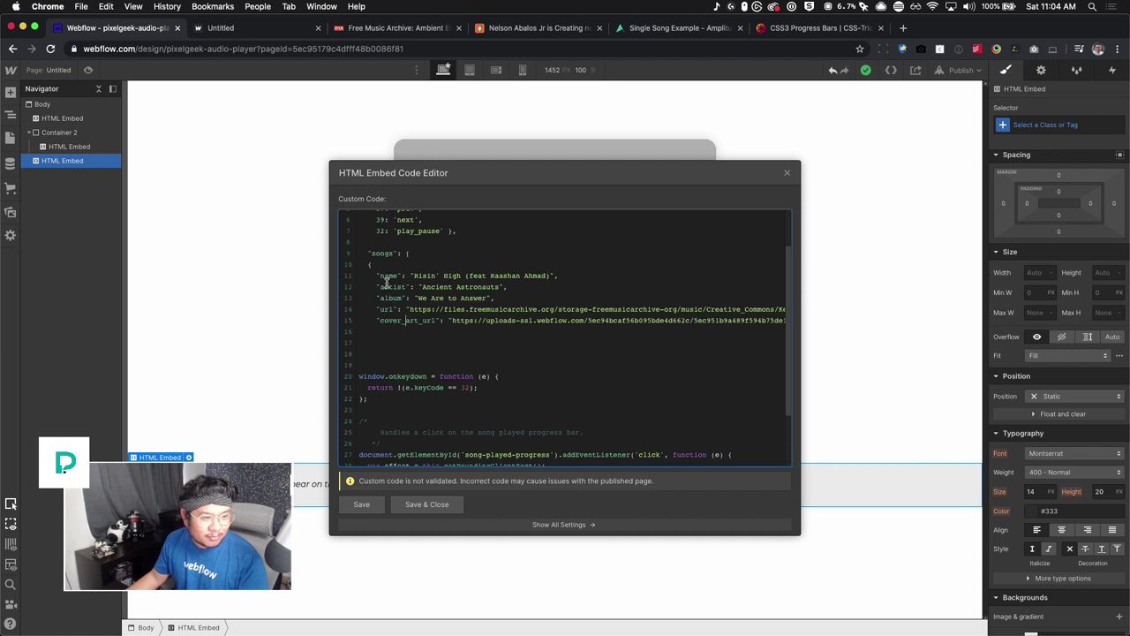
left_click(786, 174)
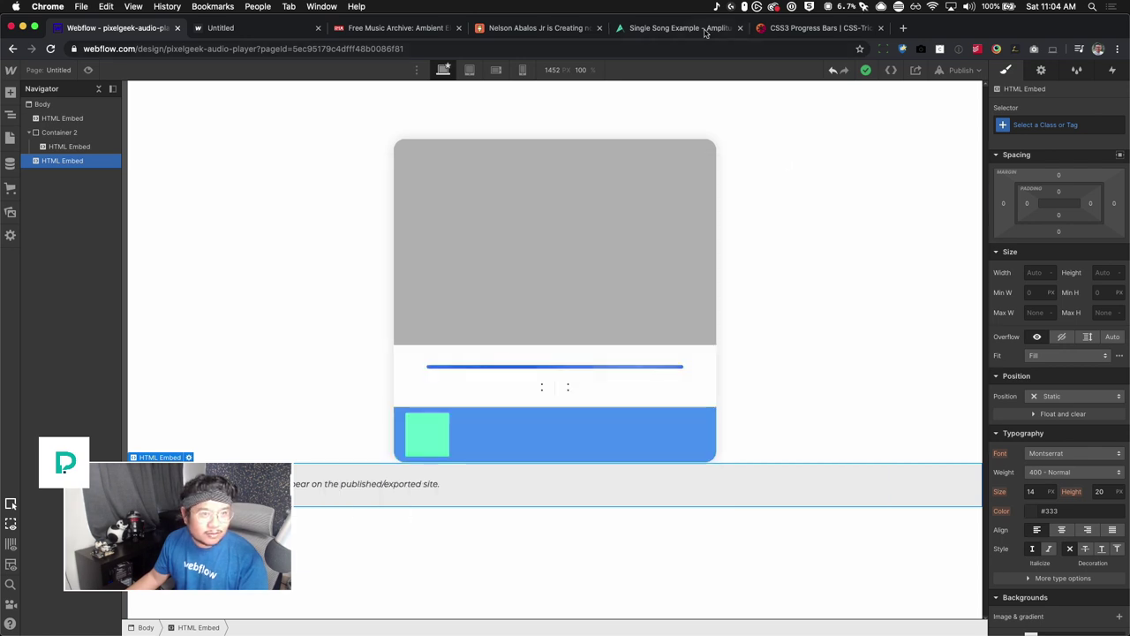
left_click(678, 27)
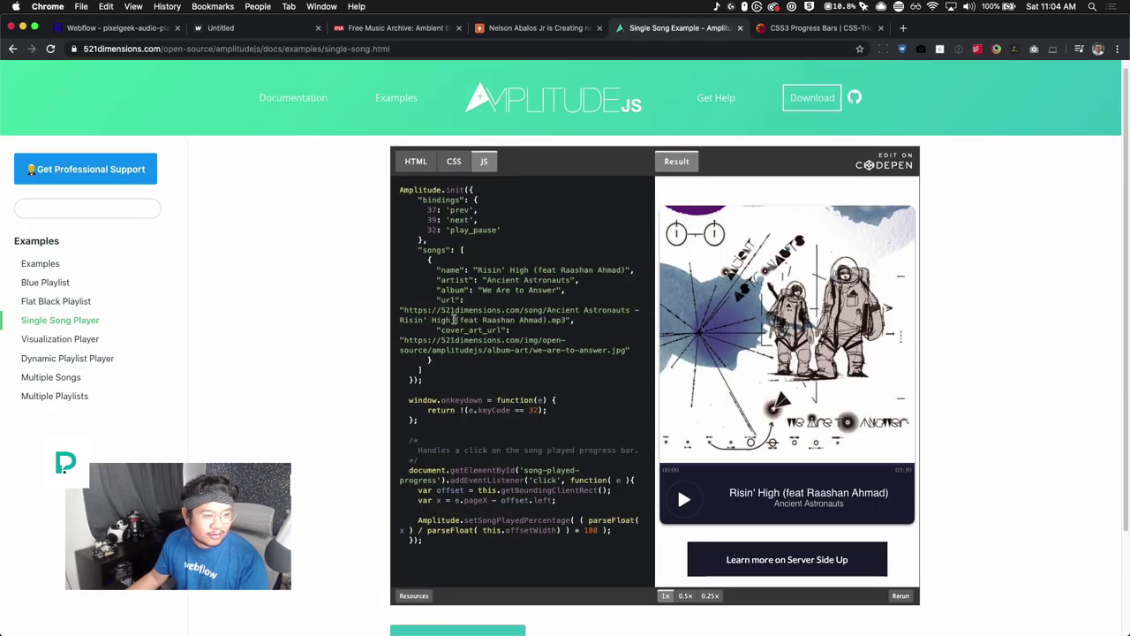
Return to the Webflow Designer and start a new CMS collection based on the Songs template.
left_click(120, 32)
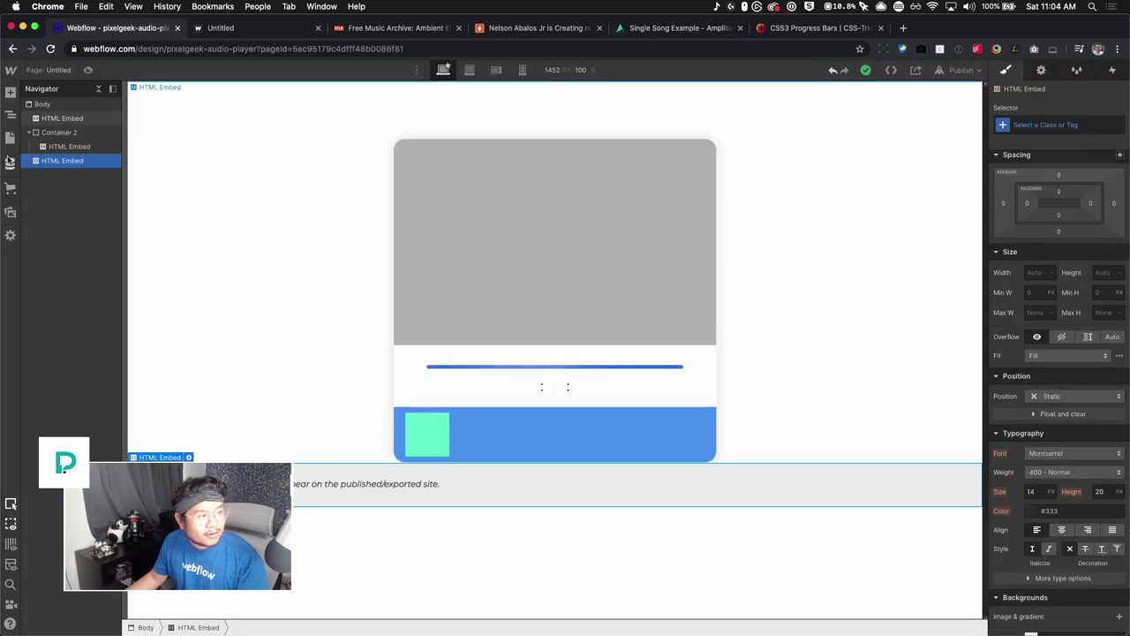
left_click(10, 163)
left_click(152, 93)
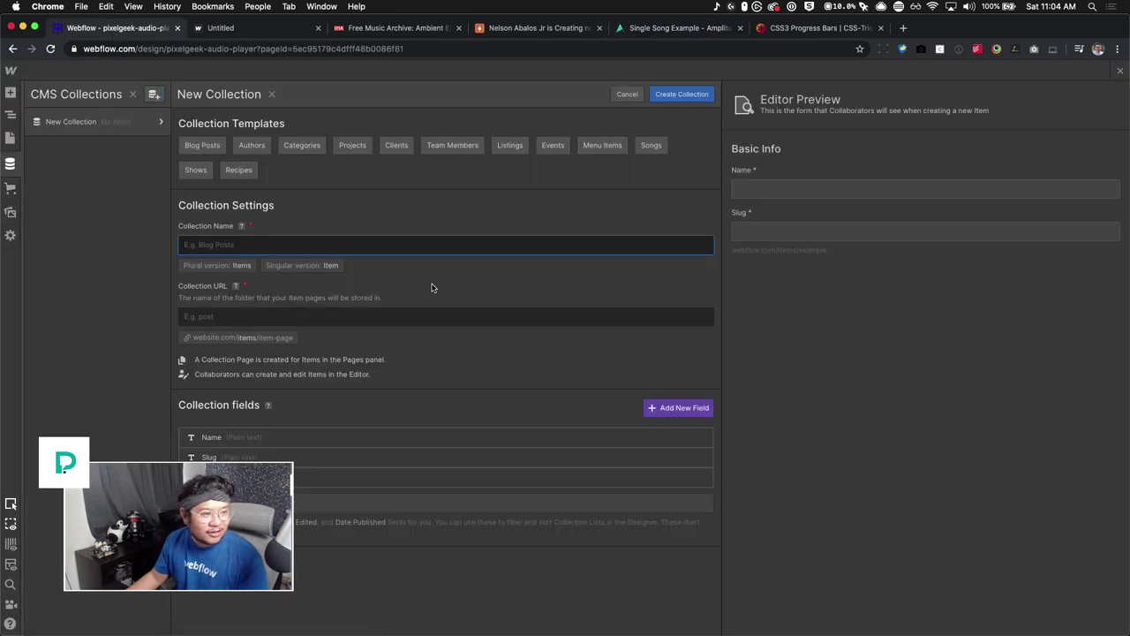
left_click(650, 148)
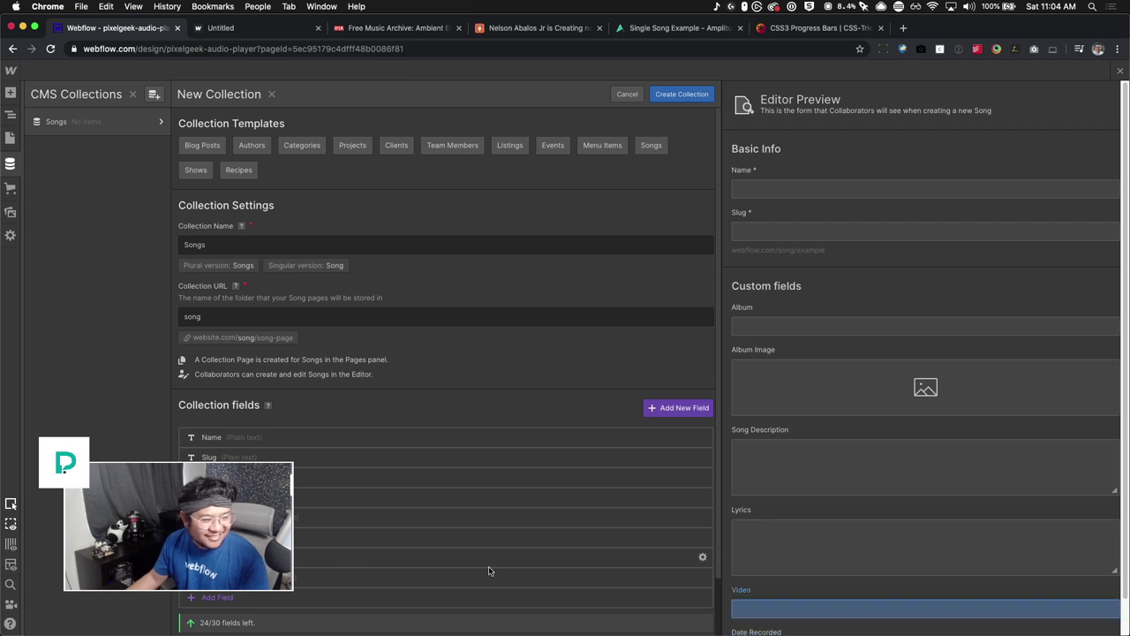
Delete the Video, Lyrics and Date Recorded fields from the new Songs collection.
scroll(480, 567, "down", 1)
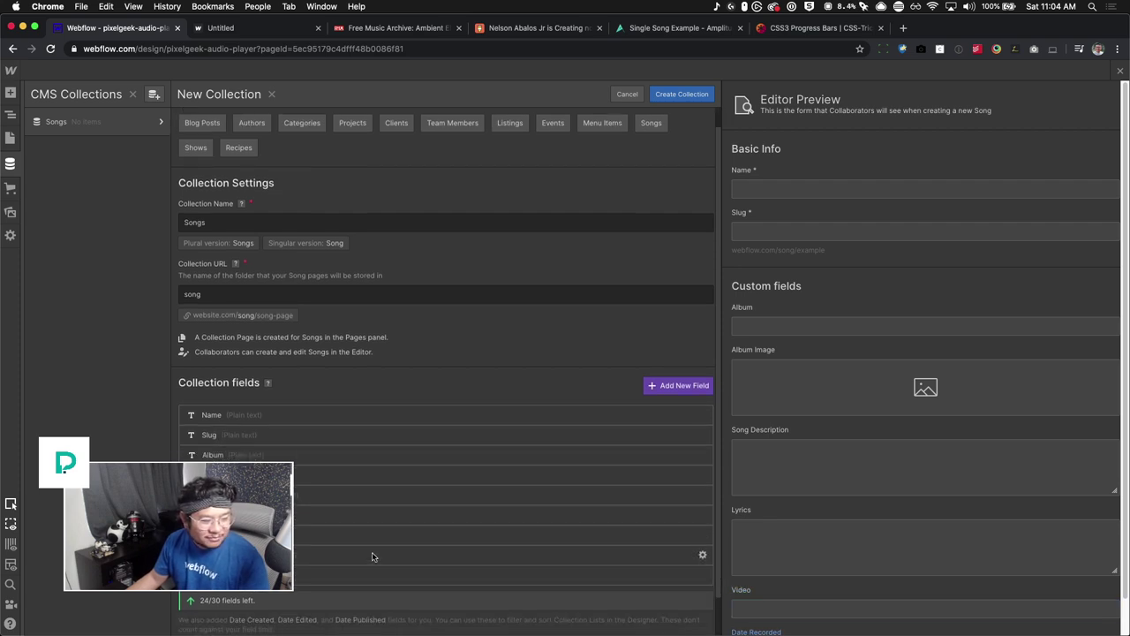
left_click(703, 536)
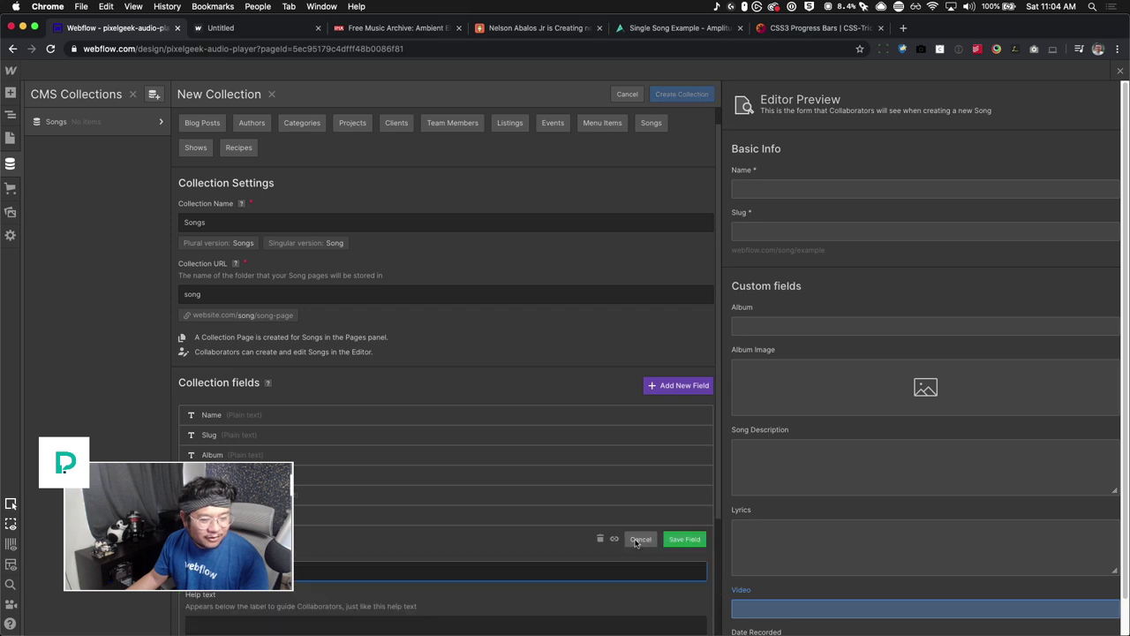
left_click(601, 540)
left_click(703, 516)
left_click(598, 521)
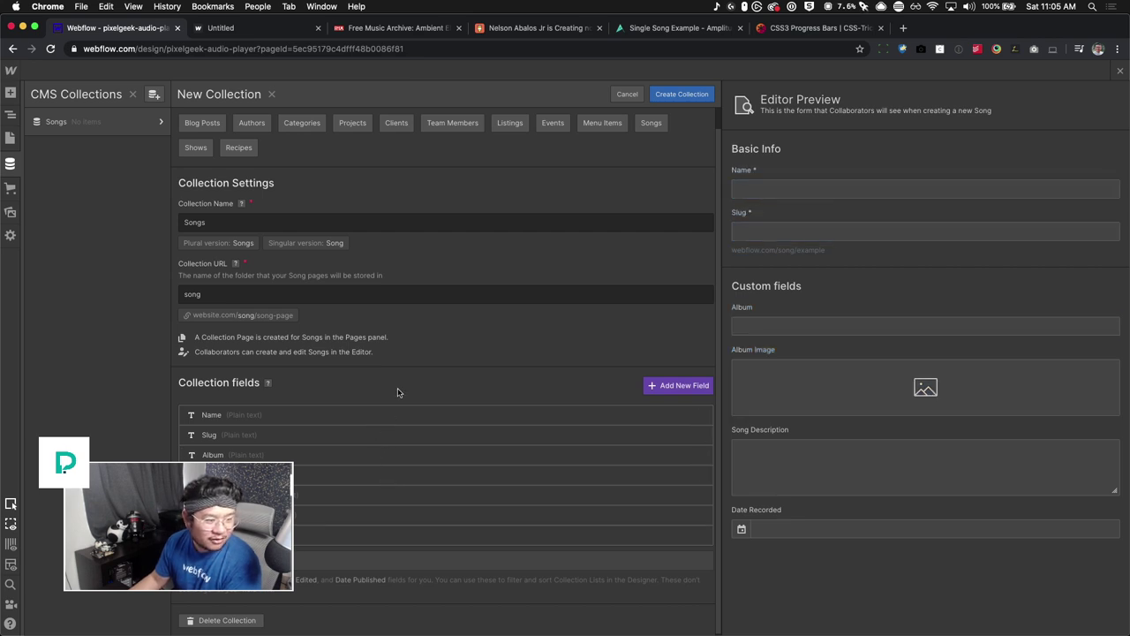
left_click(703, 517)
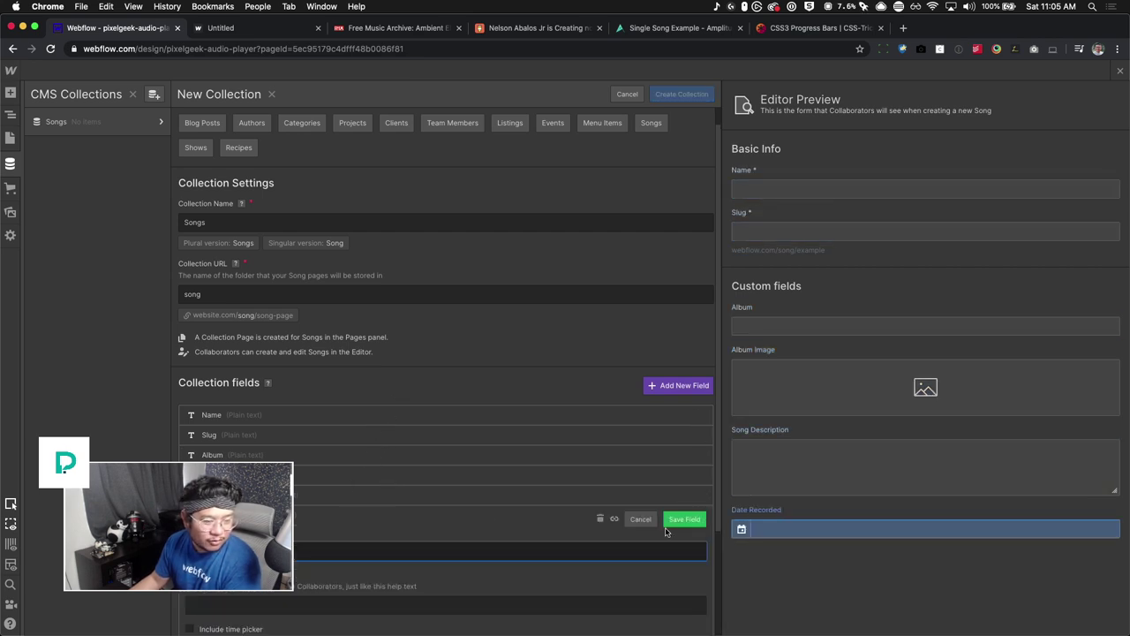
left_click(605, 520)
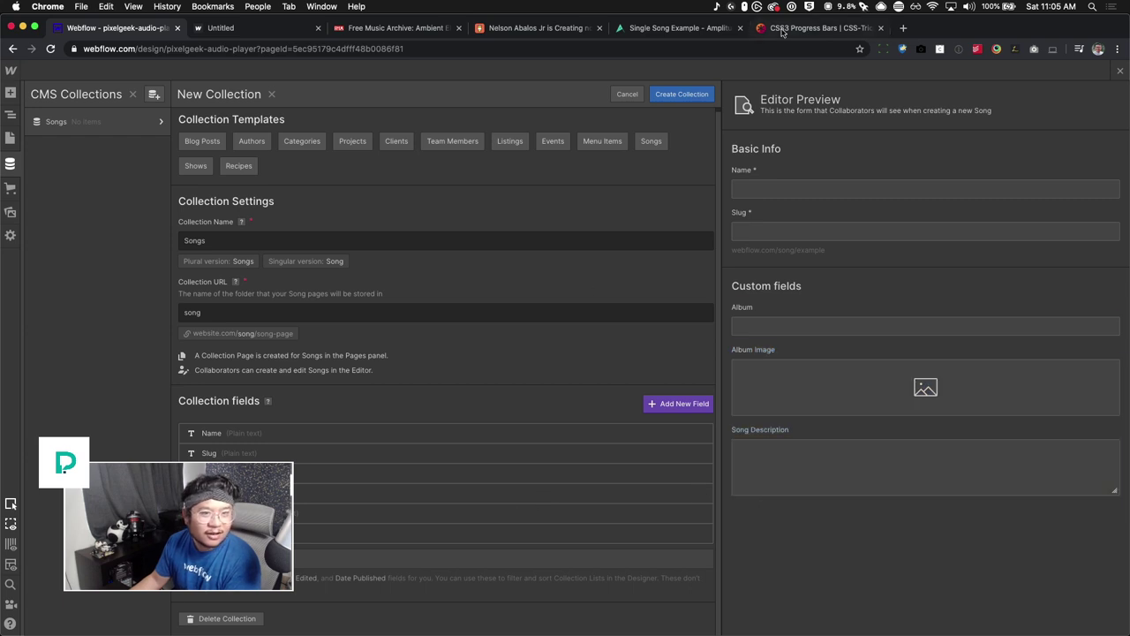
Following the song properties in the AmplitudeJS example, add a plain text field labelled Artist and place it above Album.
left_click(698, 32)
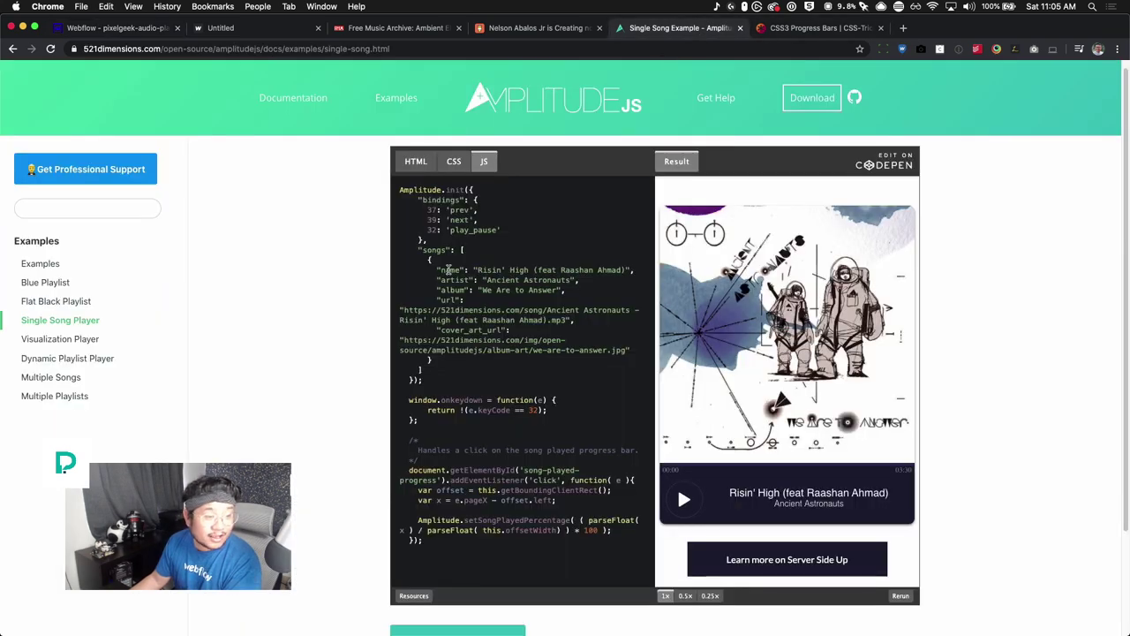
left_click(114, 28)
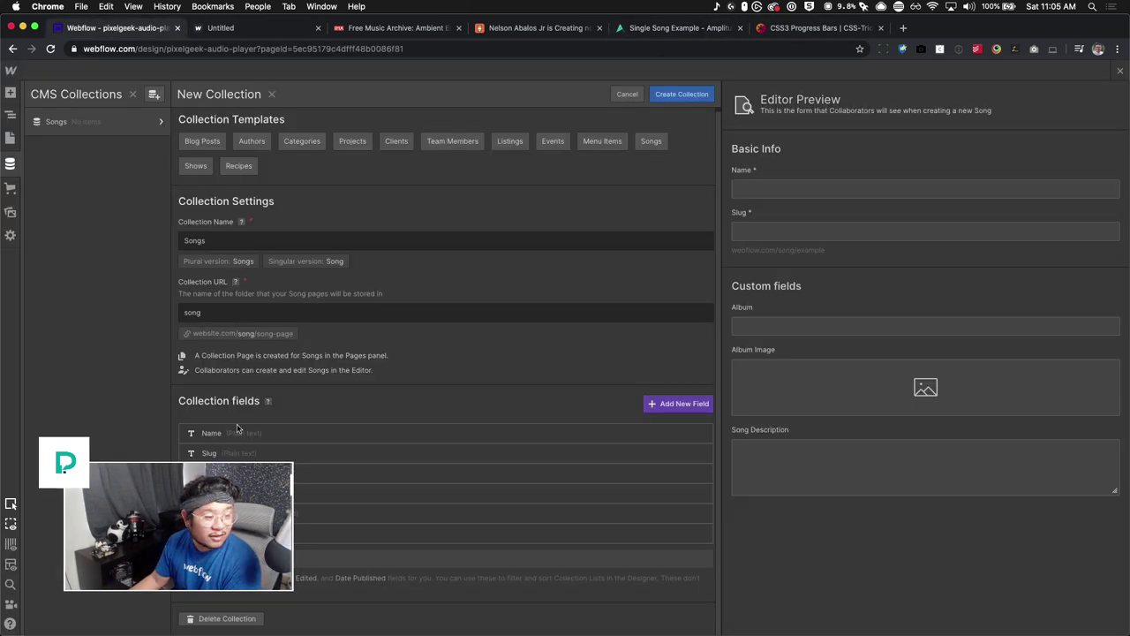
left_click(495, 533)
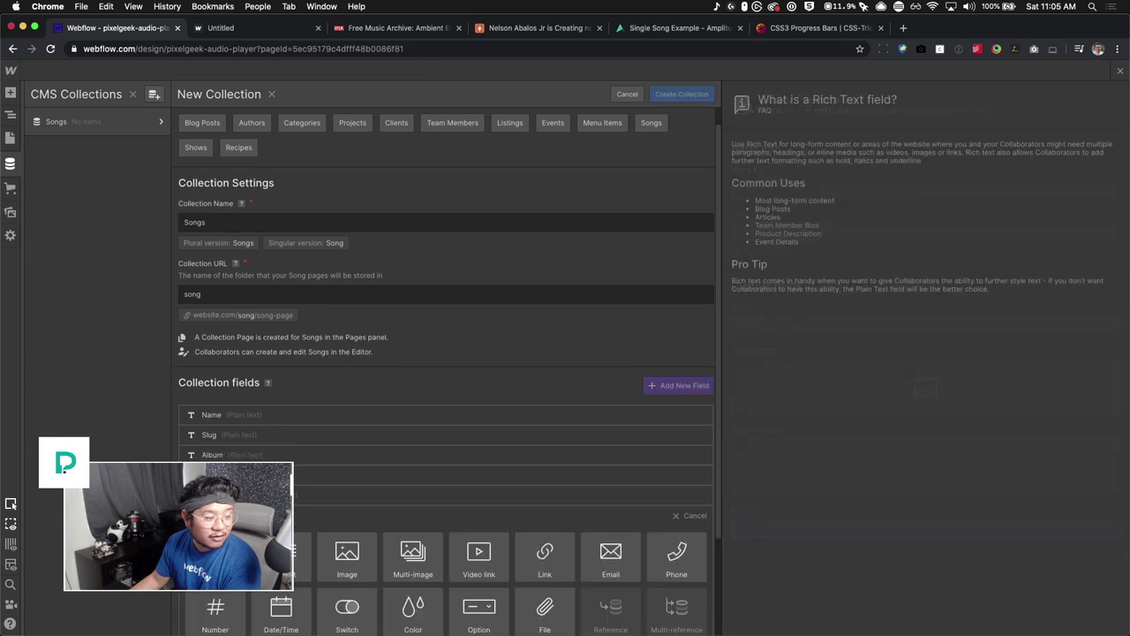
type("Artist")
key("Return")
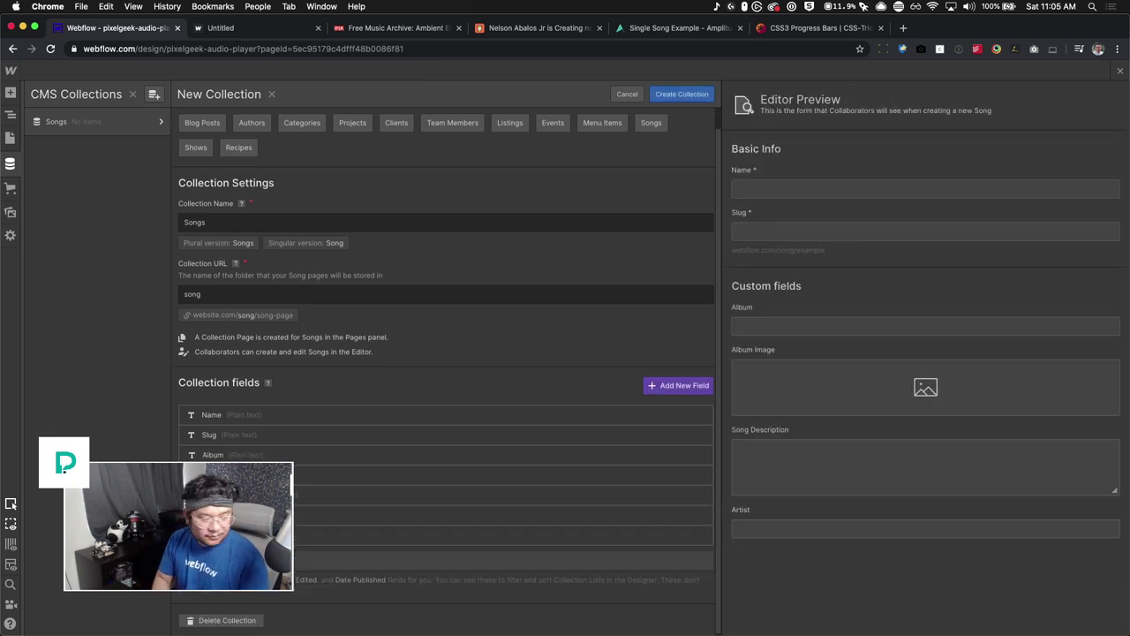
left_click_drag(190, 533, 185, 446)
Check the cover art property in the AmplitudeJS example and rename the Album Image field as Cover Art.
left_click(698, 27)
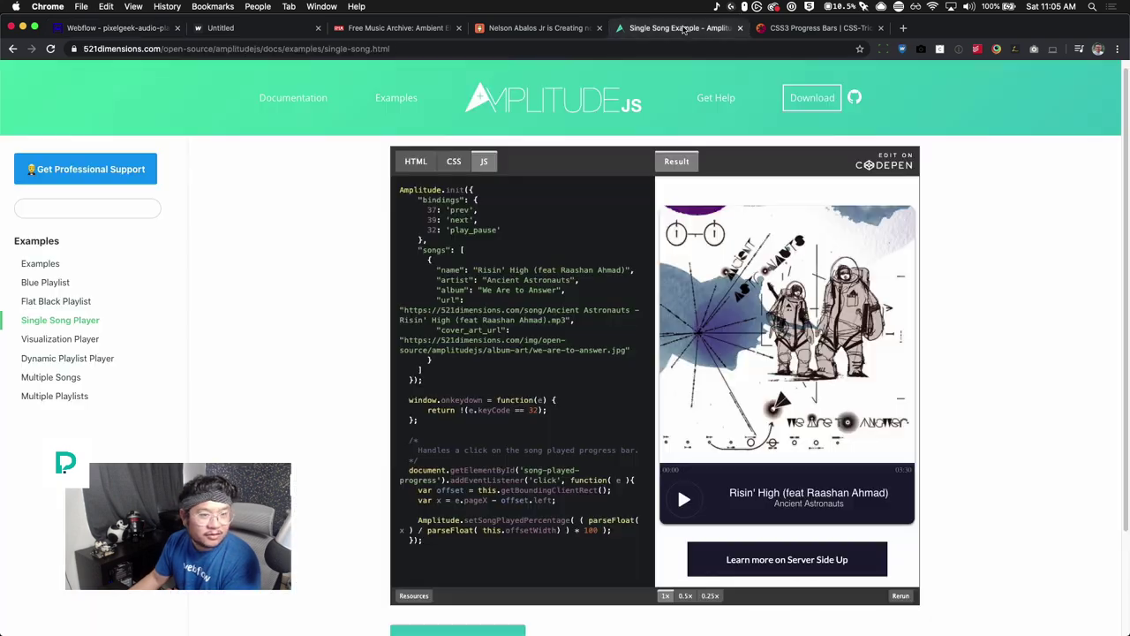
left_click(134, 28)
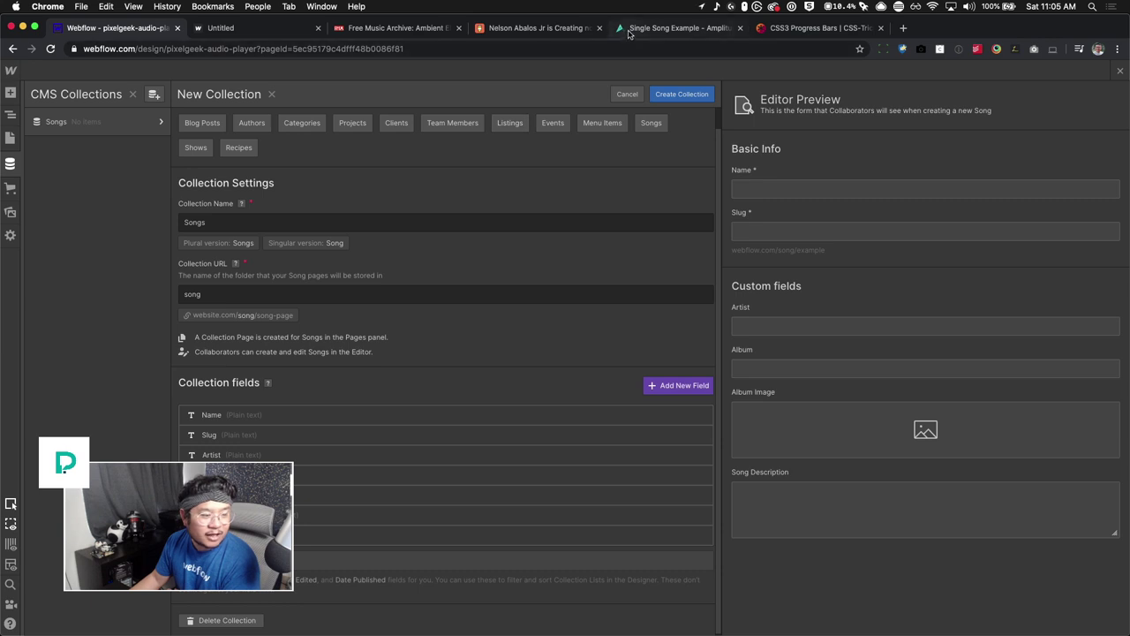
left_click(671, 27)
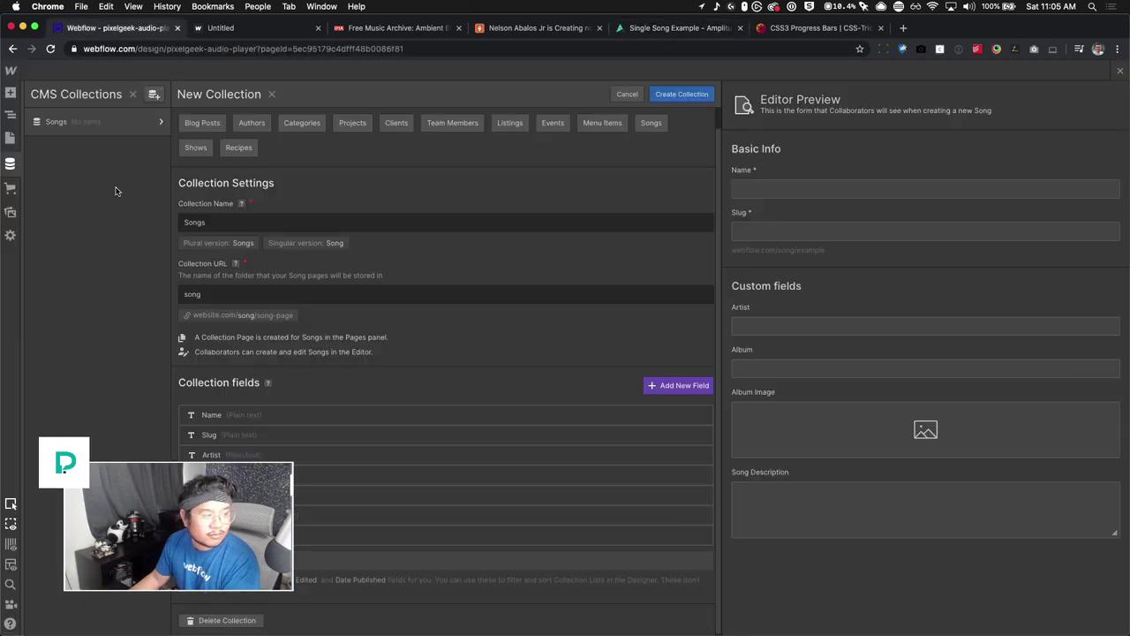
left_click(116, 27)
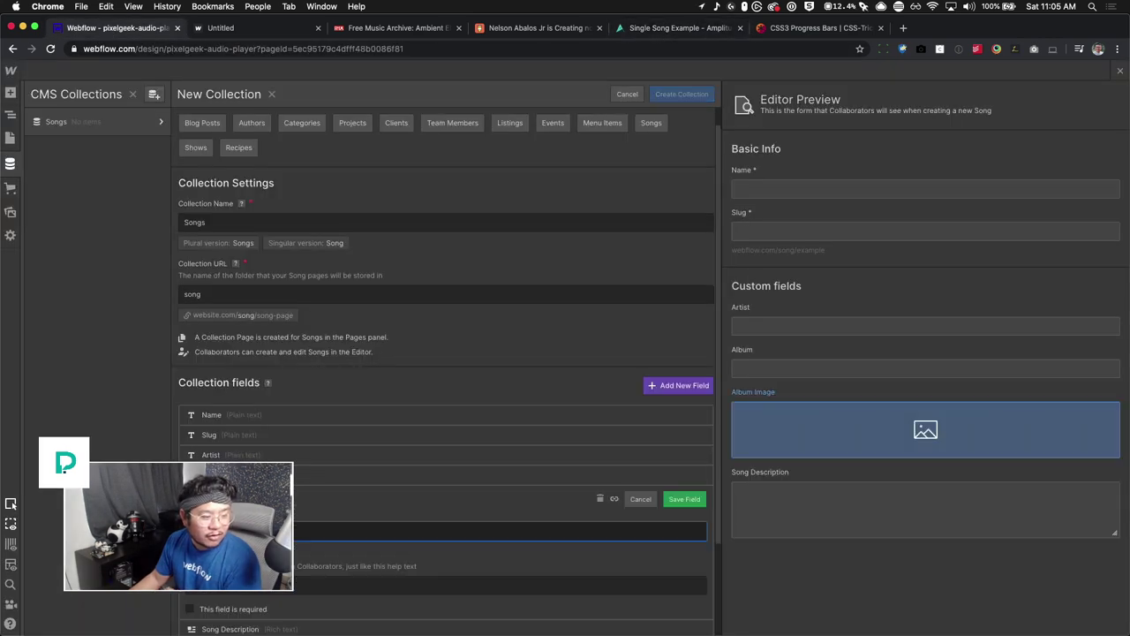
type("Cover Art")
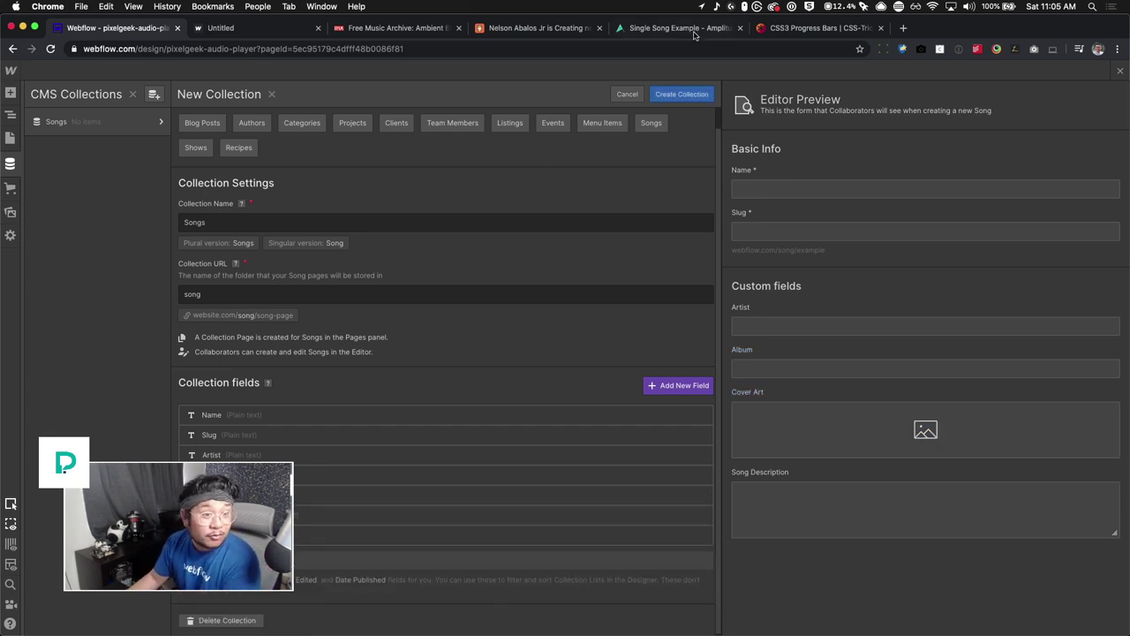
Check the example's song URL property, add a link field labelled Link to MP3, and place it above Song Description.
left_click(680, 28)
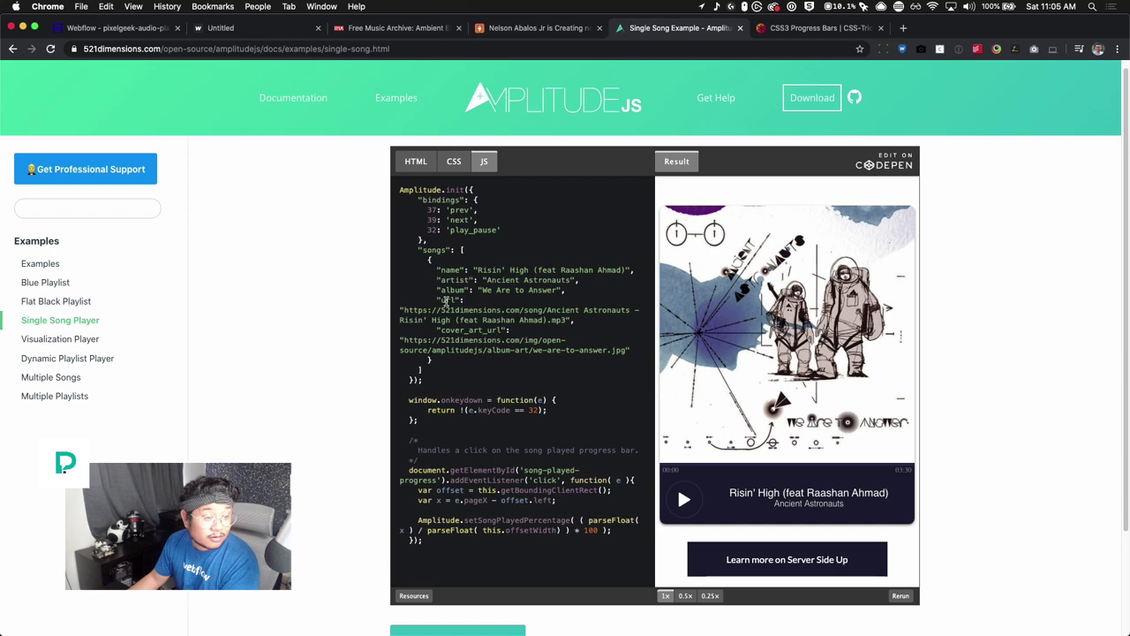
key("super+1")
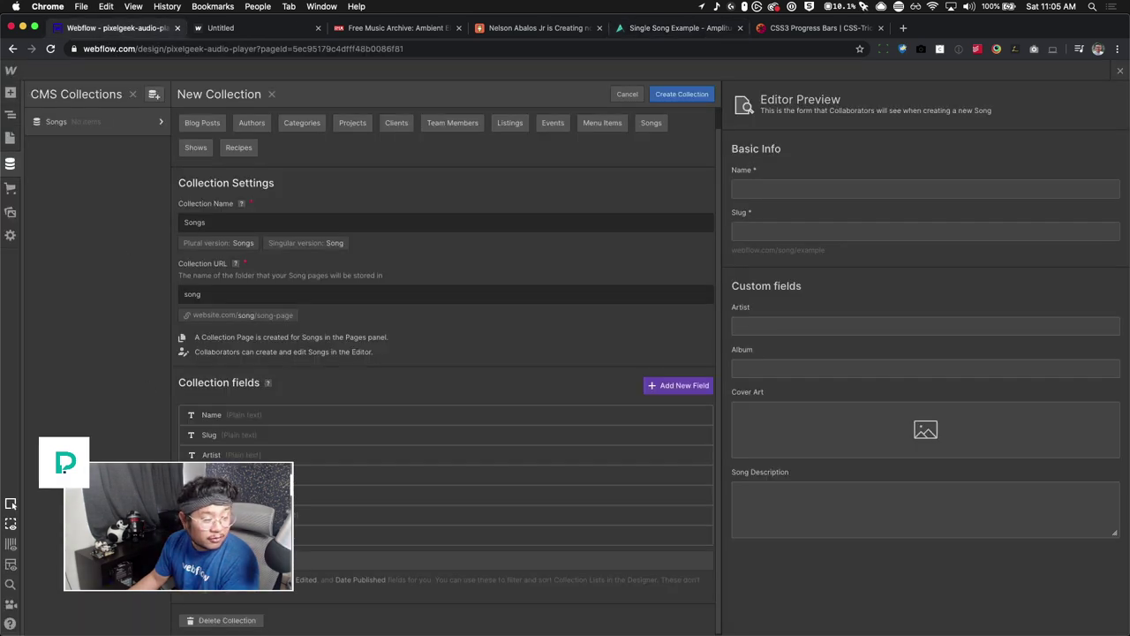
left_click(234, 559)
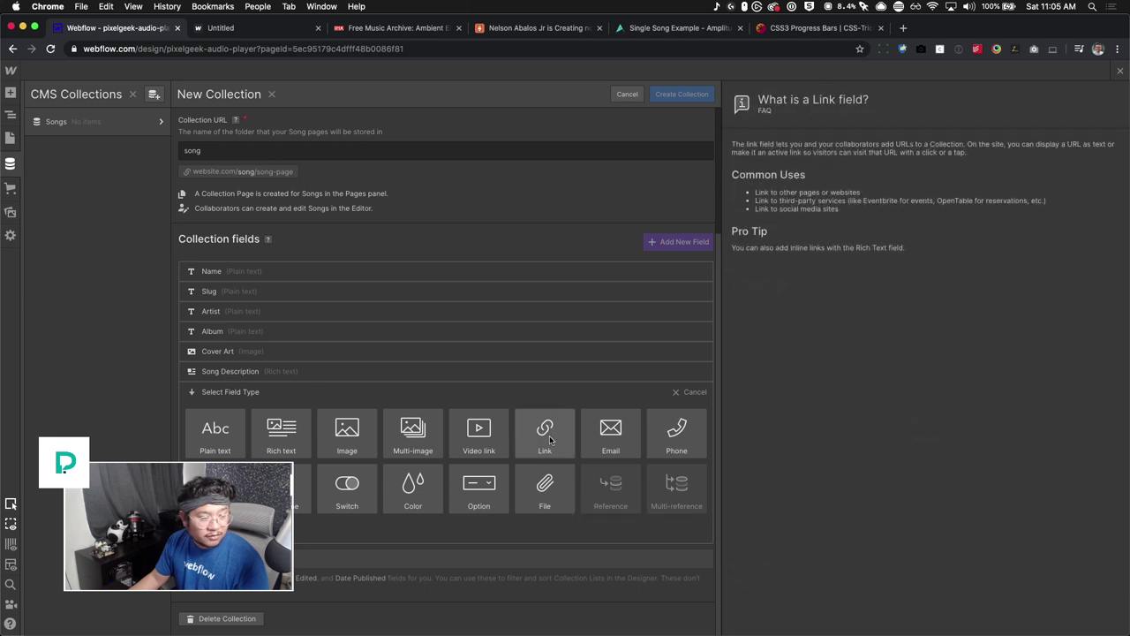
left_click(549, 436)
type("Link t")
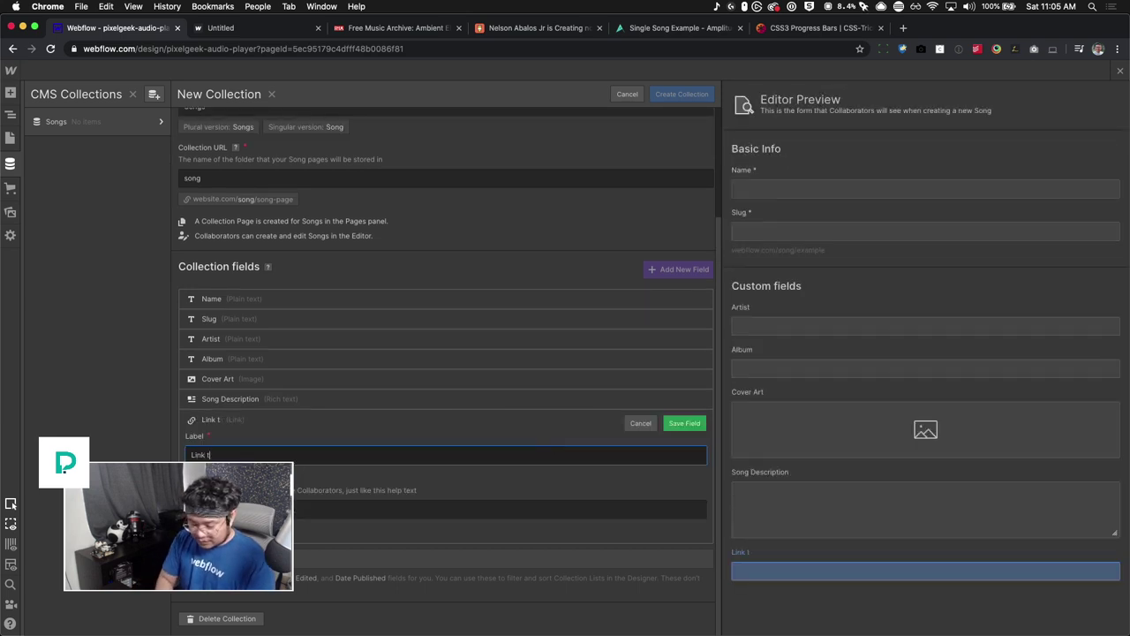
scroll(404, 497, "up", 3)
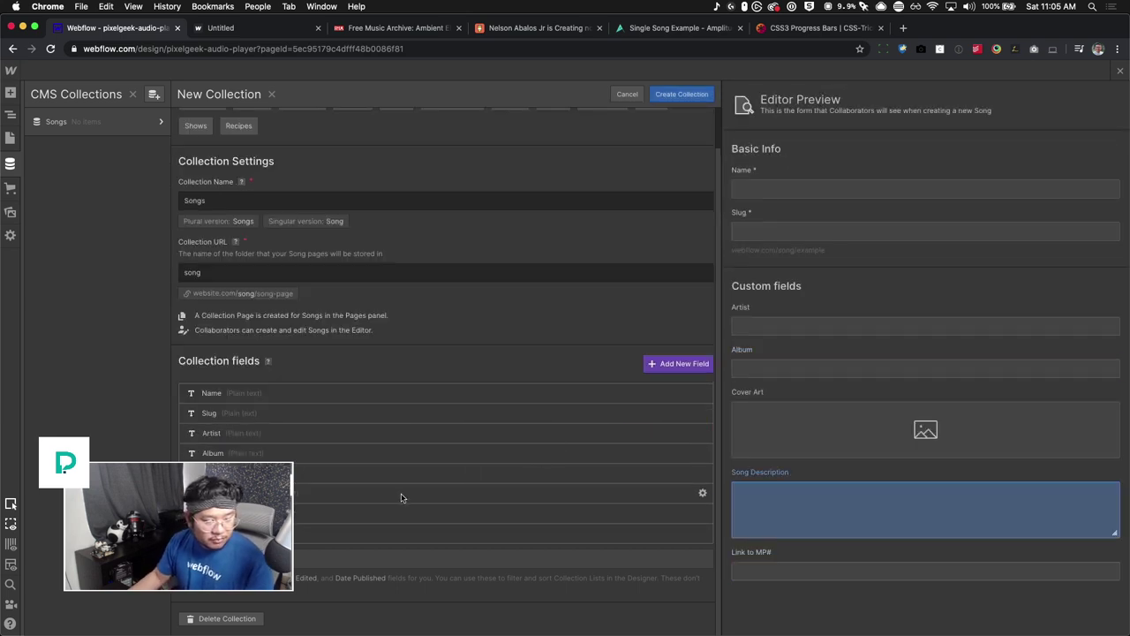
scroll(310, 510, "down", 3)
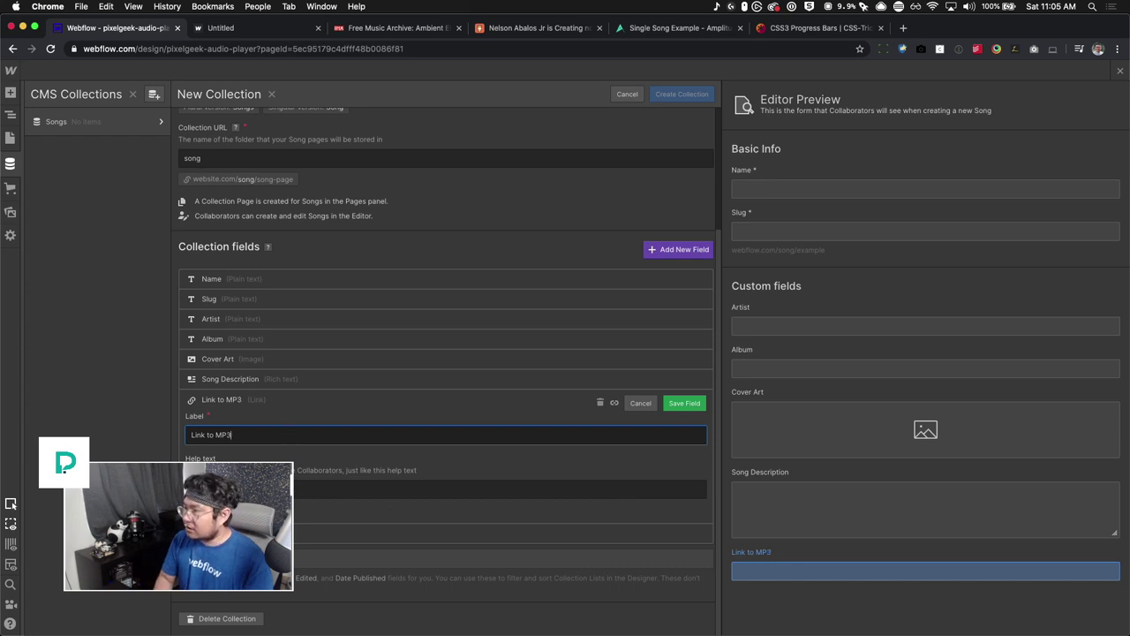
key("Return")
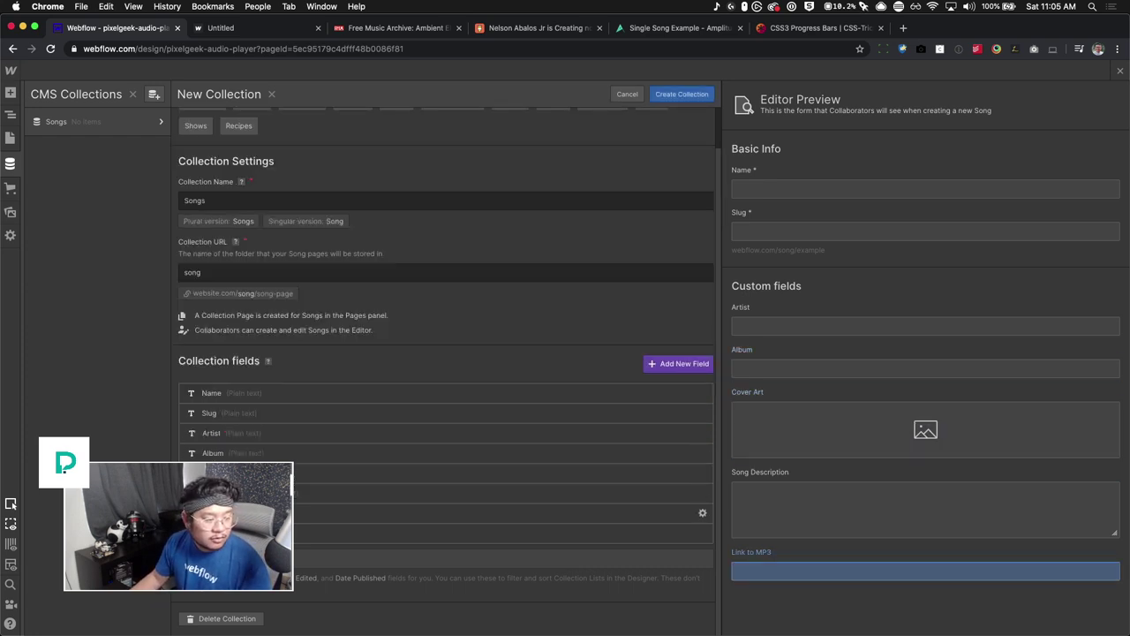
left_click_drag(265, 483, 283, 483)
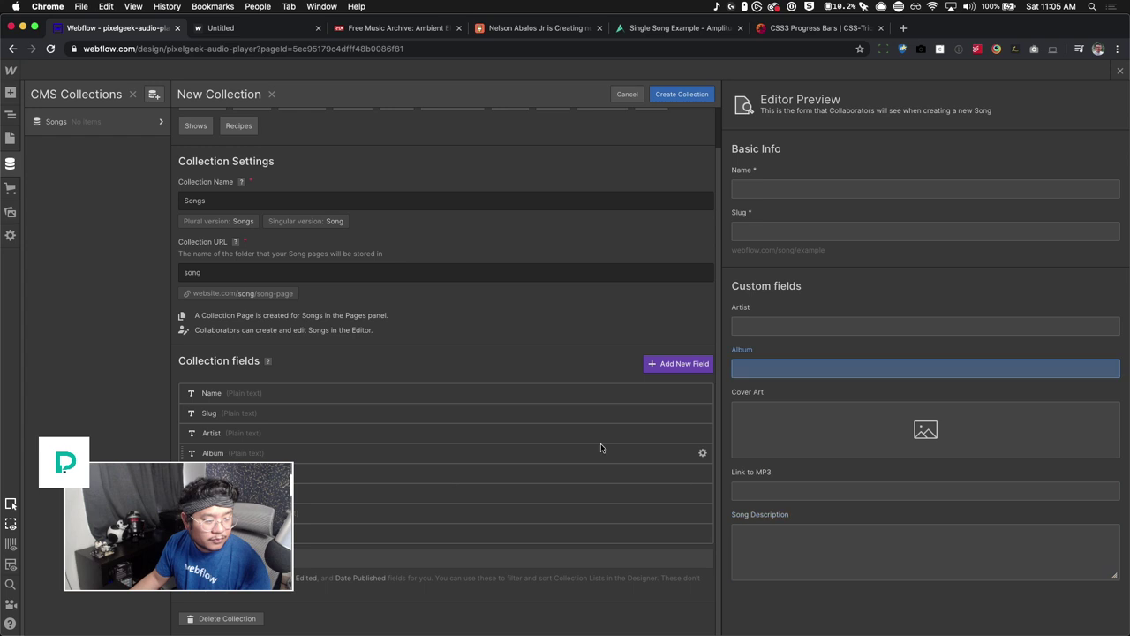
Create the Songs collection with five sample items and open the song Provident Perspiciatis Dicta Non.
left_click(689, 95)
left_click(601, 391)
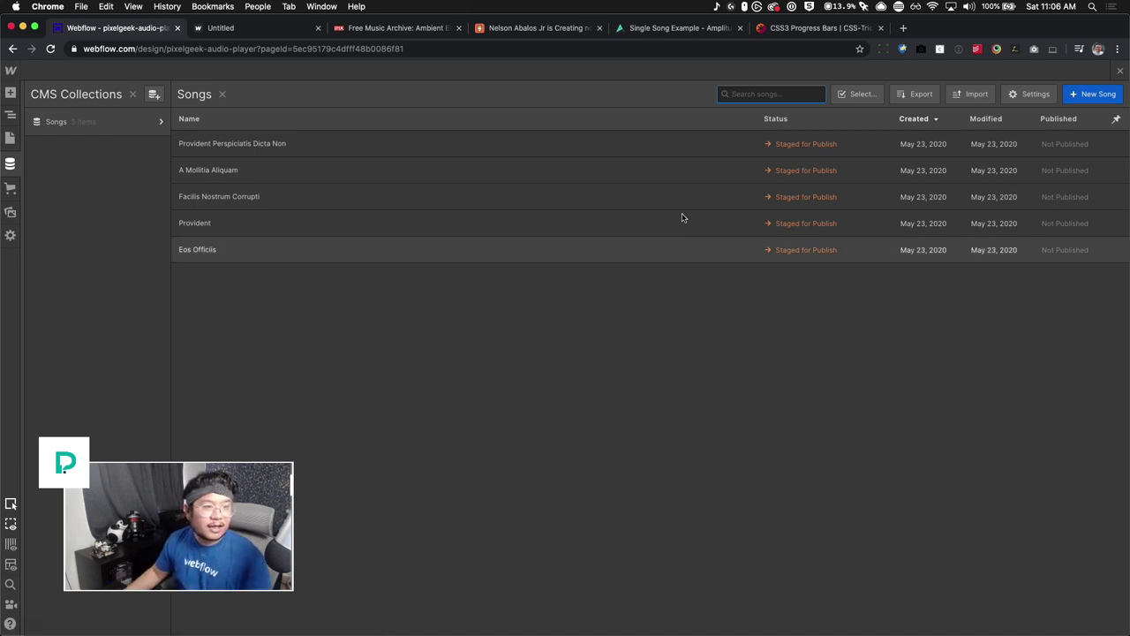
left_click(512, 144)
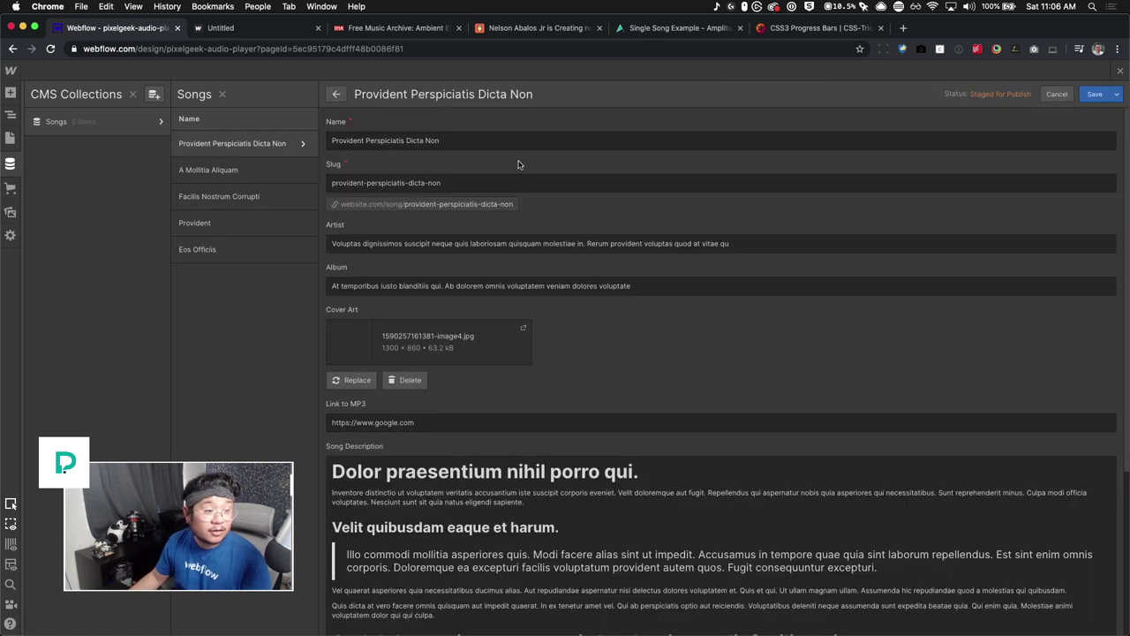
Shorten the song's album to "At temporibus iusto blanditiis qui" and its artist to "Voluptas dignissimos".
double_click(467, 286)
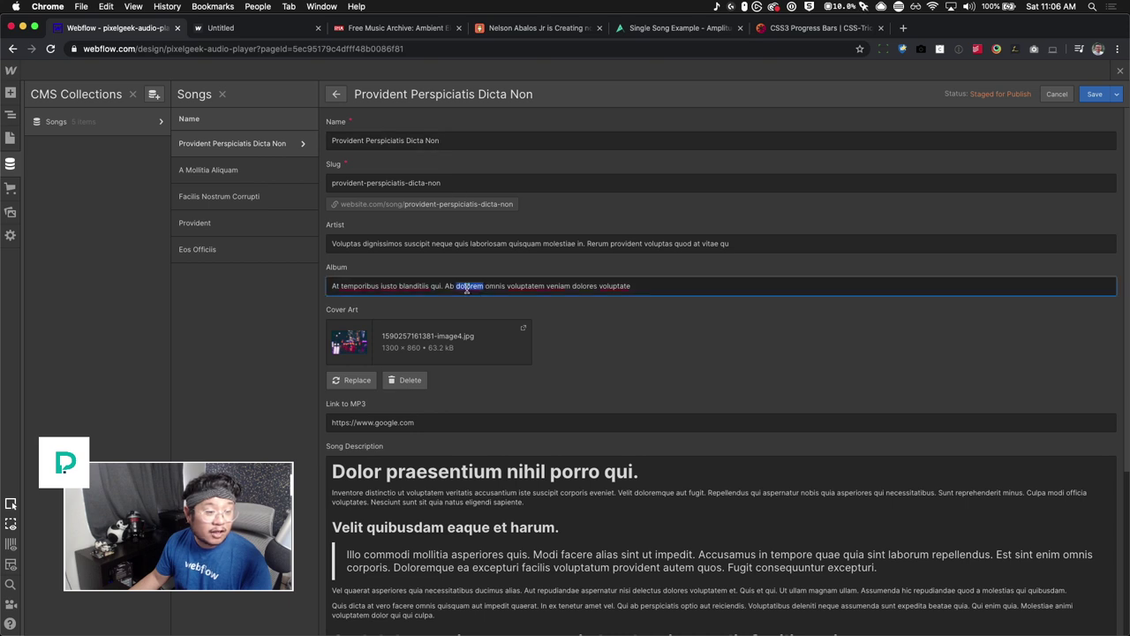
left_click_drag(446, 287, 792, 293)
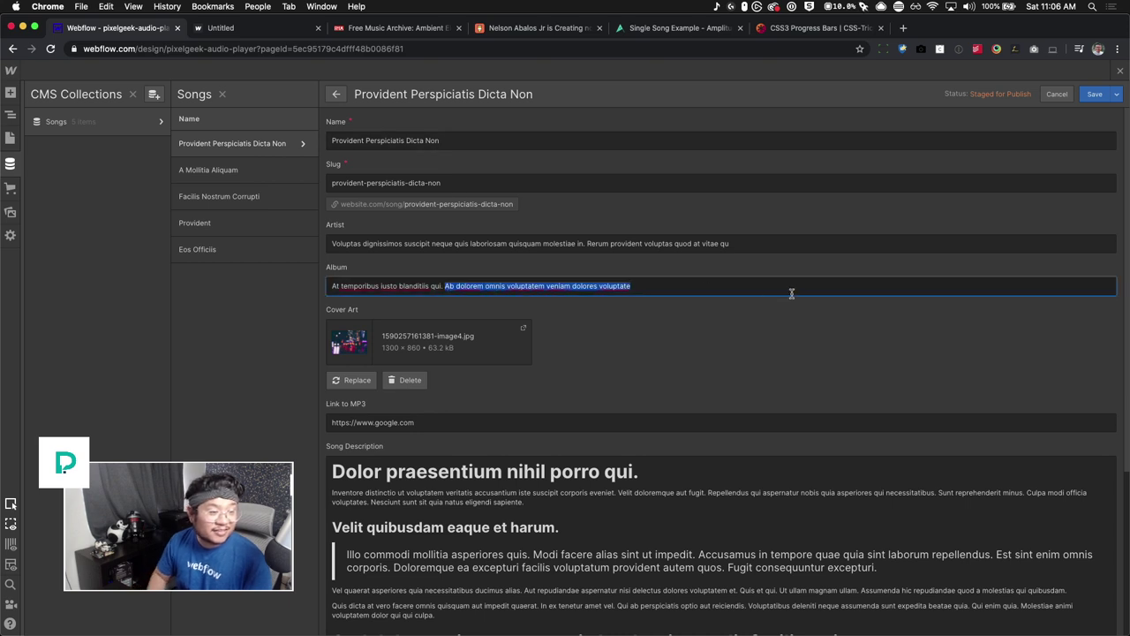
key("BackSpace")
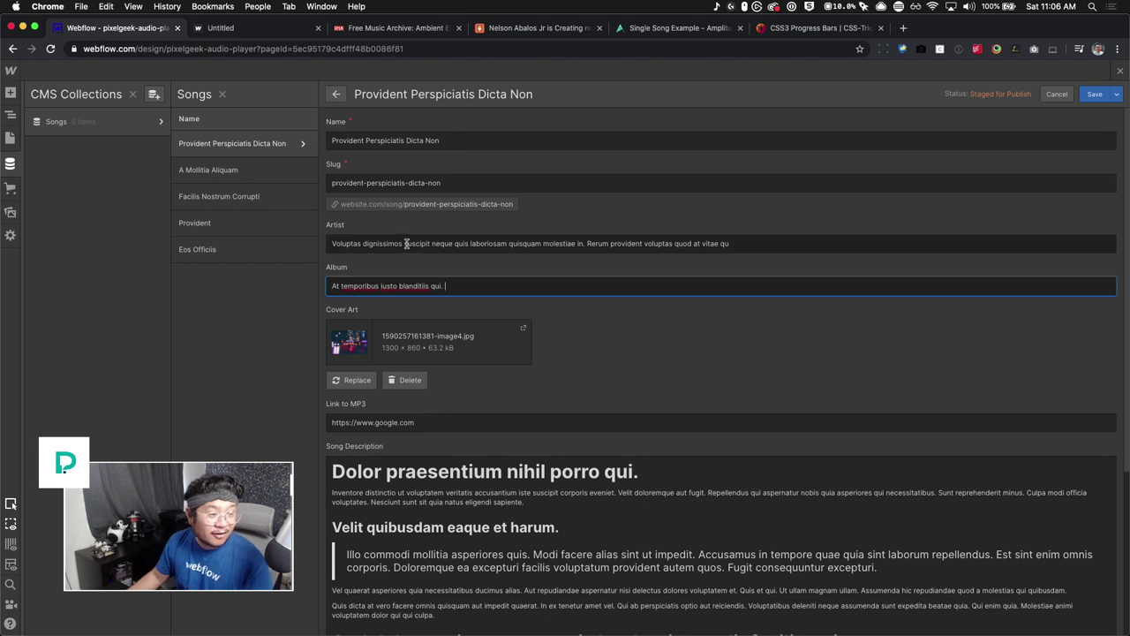
left_click_drag(406, 243, 815, 247)
key("BackSpace")
left_click(443, 287)
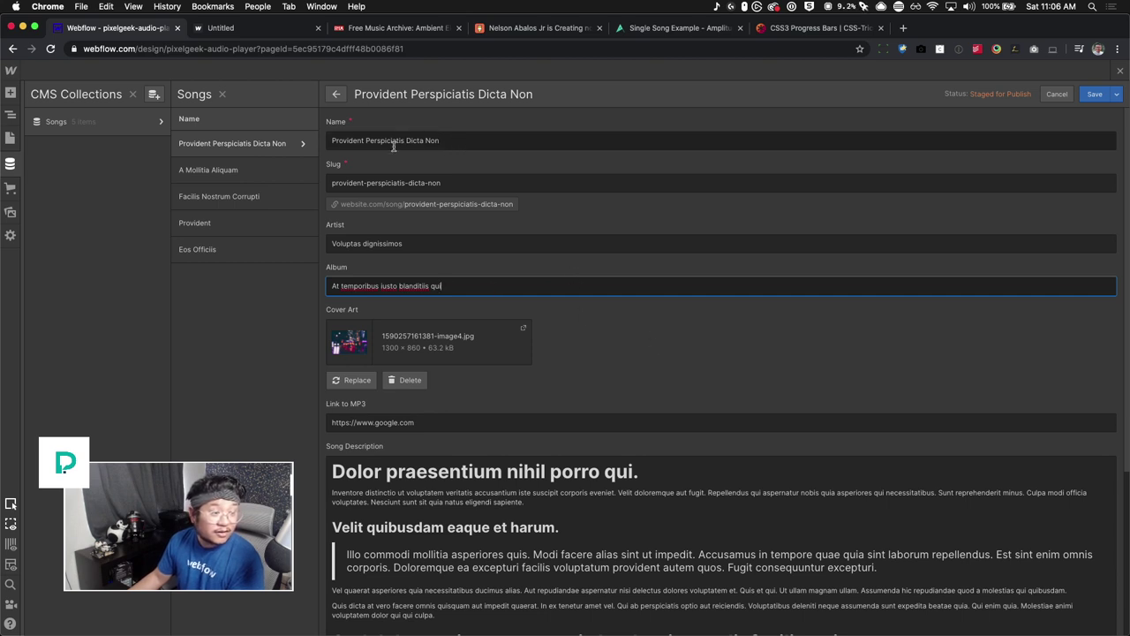
Shorten the song's name to "Provident".
left_click(366, 141)
left_click_drag(366, 140, 479, 142)
key("BackSpace")
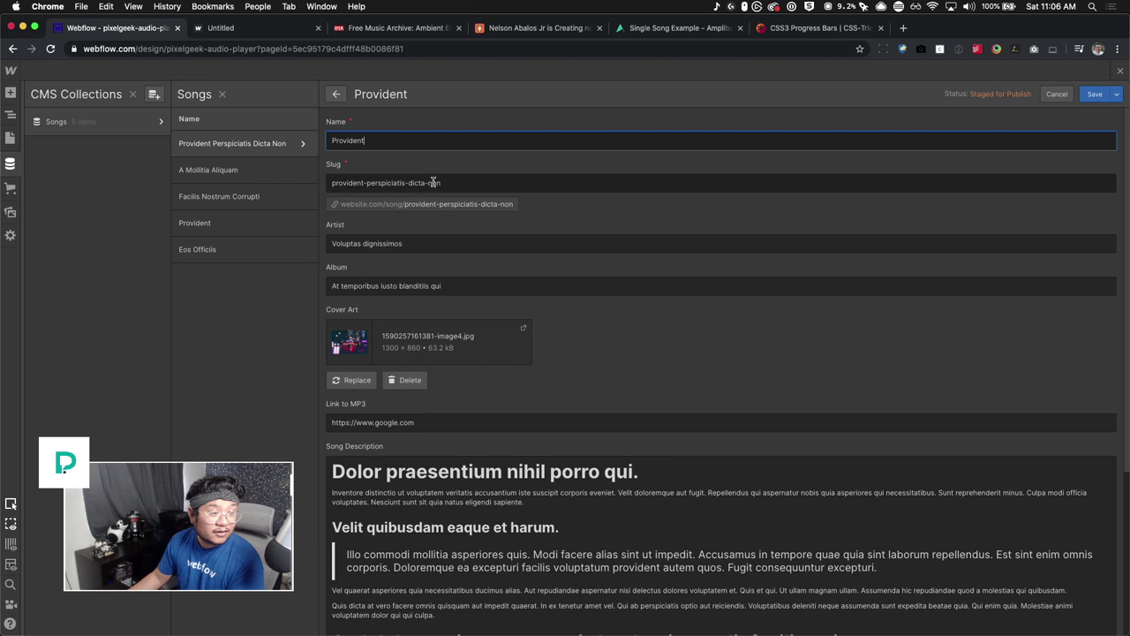
Try to shorten the song's slug to "provident" and undo that change.
left_click_drag(368, 184, 442, 182)
key("BackSpace")
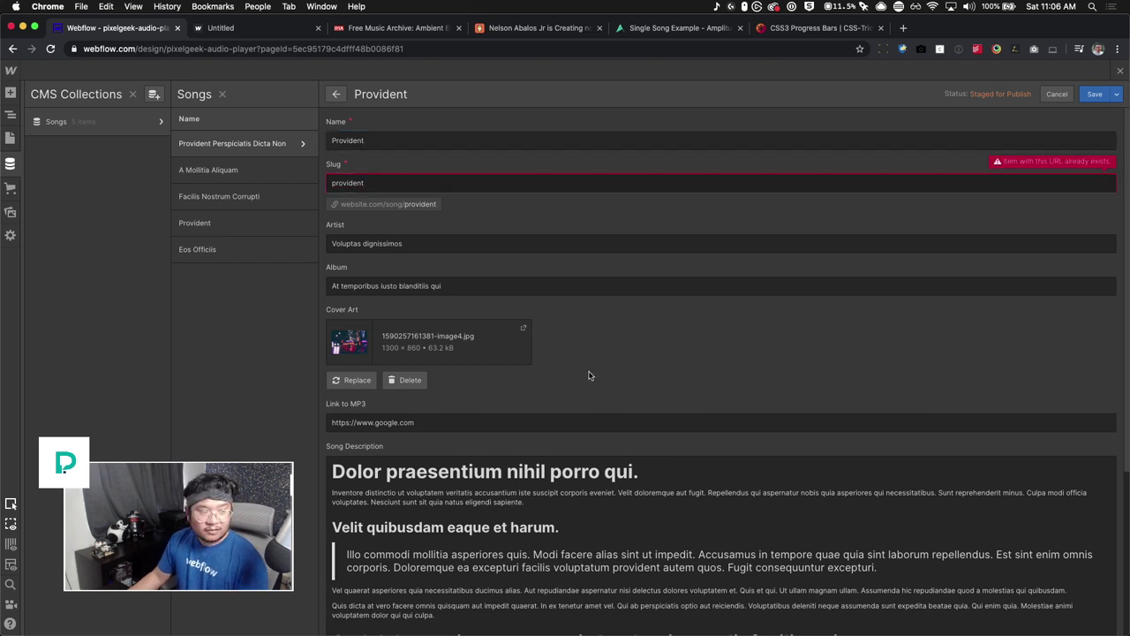
key("super+z")
scroll(638, 373, "down", 1)
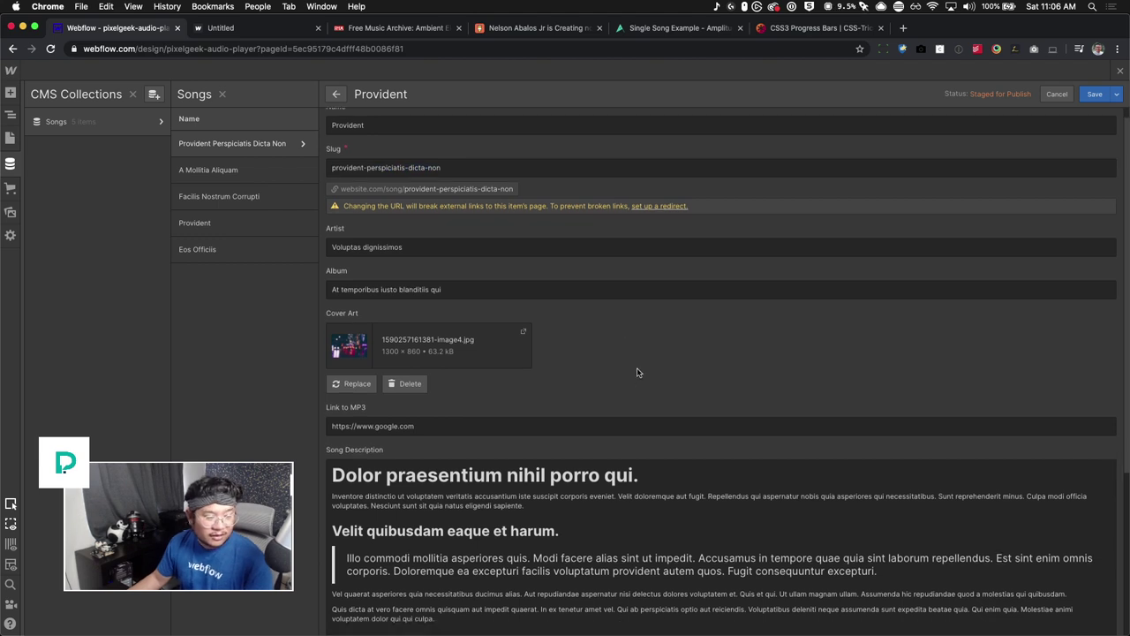
scroll(638, 373, "down", 2)
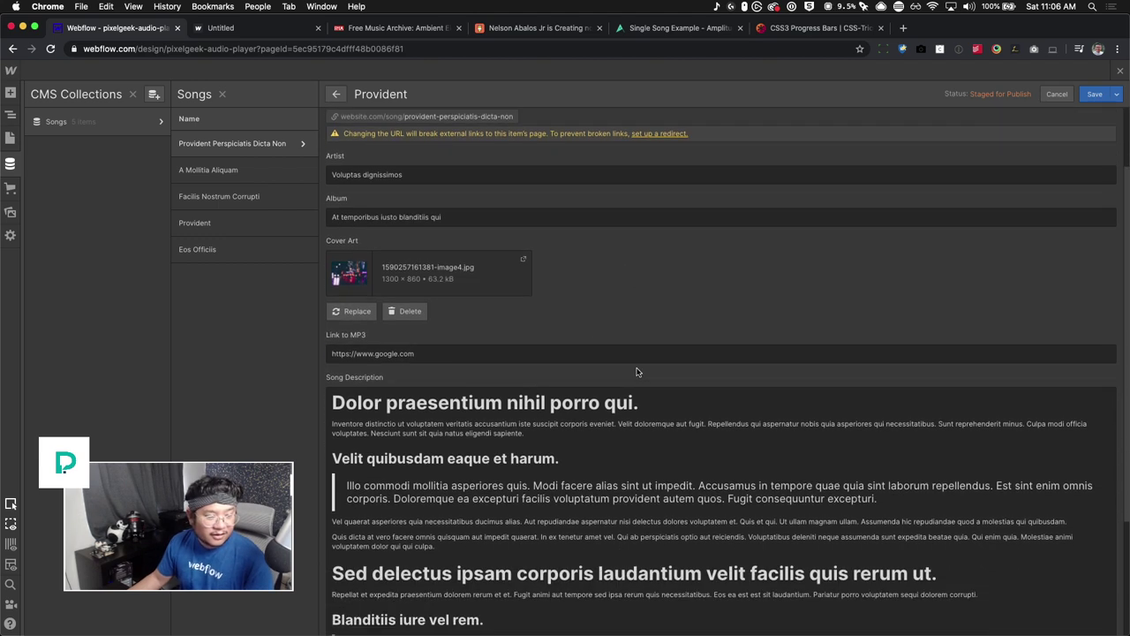
Set the Provident song's Link to MP3 to the Launch track's download address from Free Music Archive and save the song.
left_click(402, 27)
right_click(833, 333)
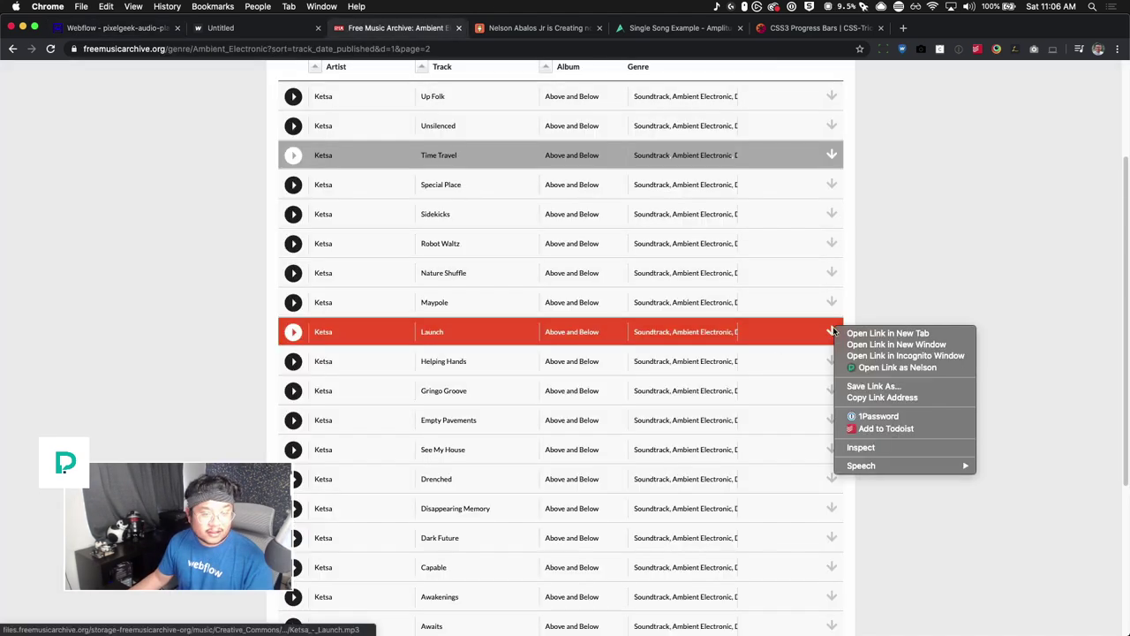
left_click(883, 397)
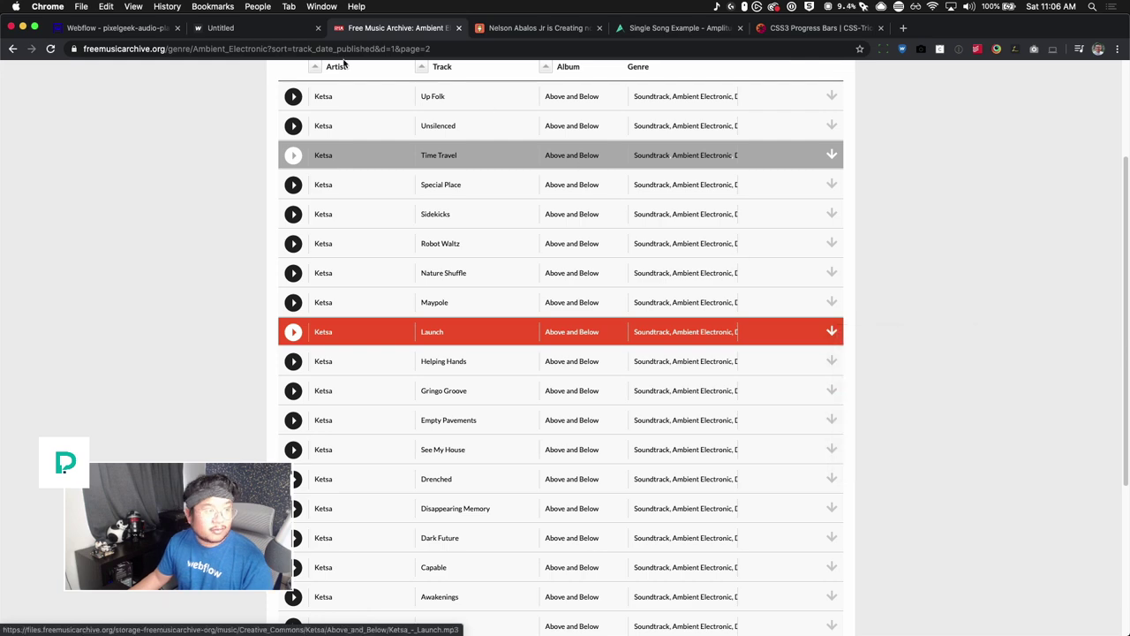
left_click(124, 28)
left_click(451, 355)
type("https://files.freemusicarchive.org/storage-freemusicarchive-org/music/Creative_Commons/Ketsa/Above_and_Below/Ketsa_-_Launch.mp3")
left_click(1095, 94)
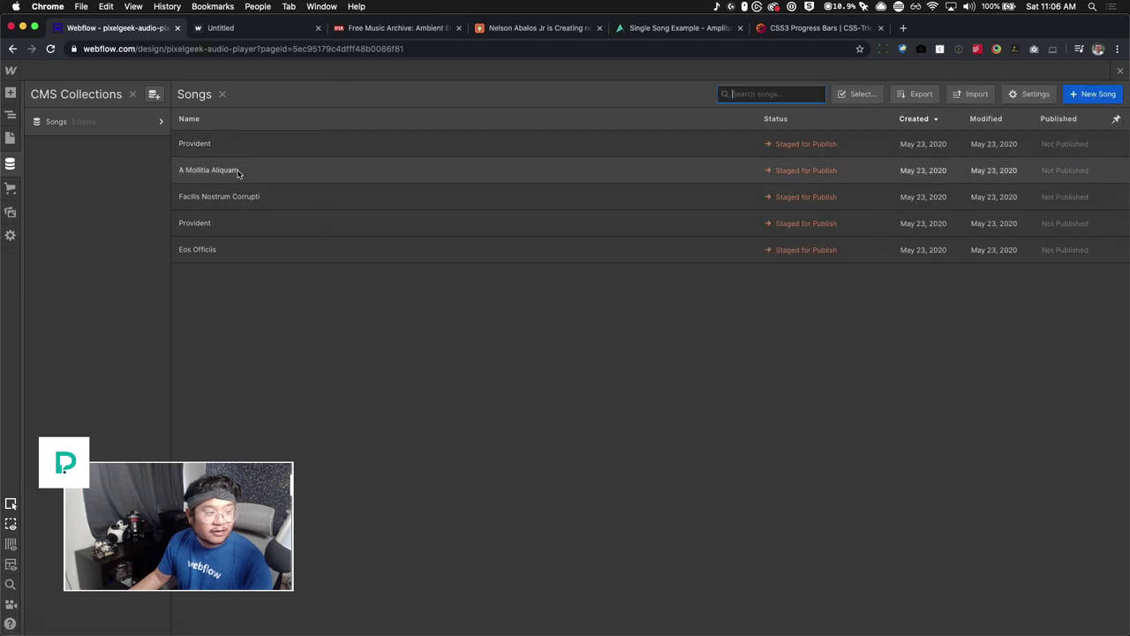
Shorten the A Mollitia Aliquam song's artist to "Neque ut ratione quia" and its album to "Labore et beata".
left_click(240, 173)
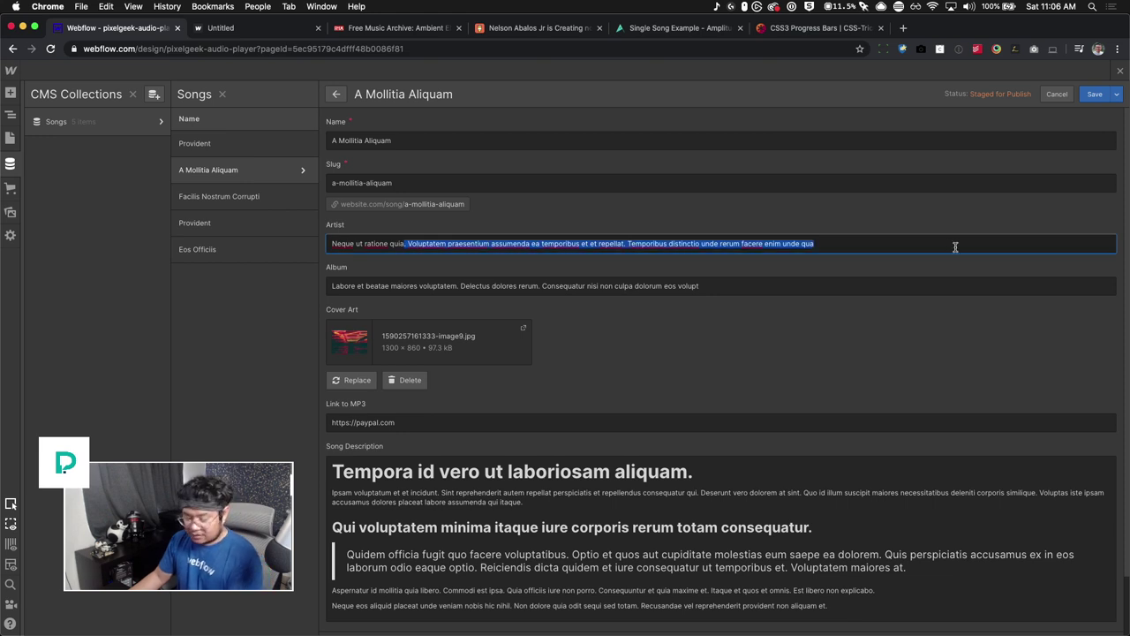
key("BackSpace")
left_click_drag(459, 286, 750, 285)
key("BackSpace")
left_click_drag(392, 286, 639, 292)
key("BackSpace")
Set this song's Link to MP3 to the Lightstream track's download address from Free Music Archive and save the song.
scroll(576, 427, "down", 2)
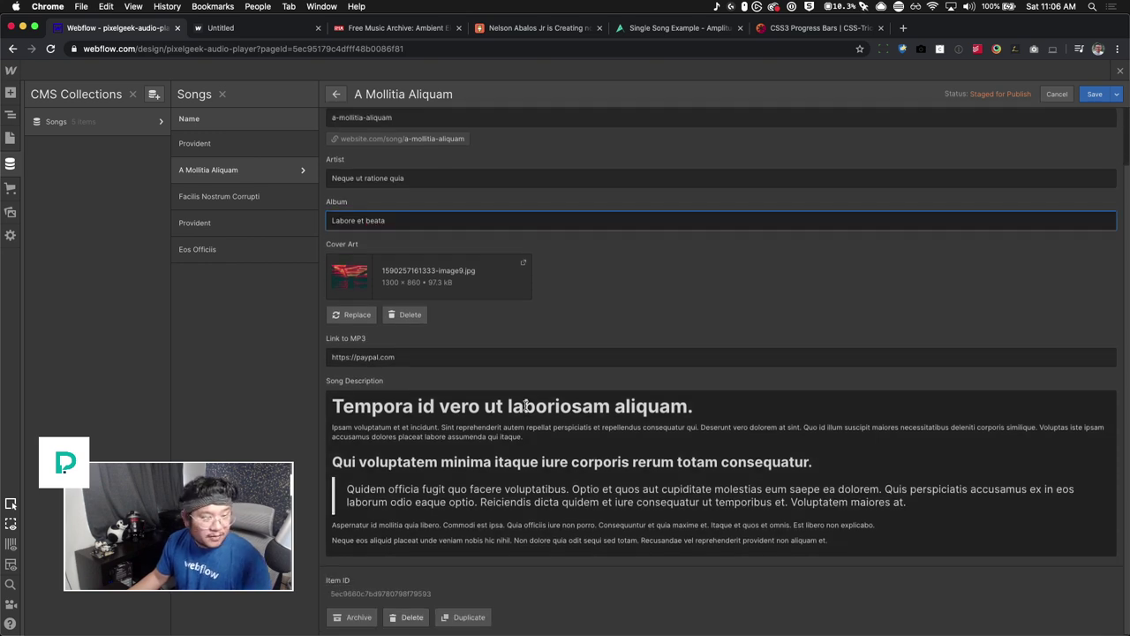
left_click(384, 29)
scroll(696, 442, "down", 4)
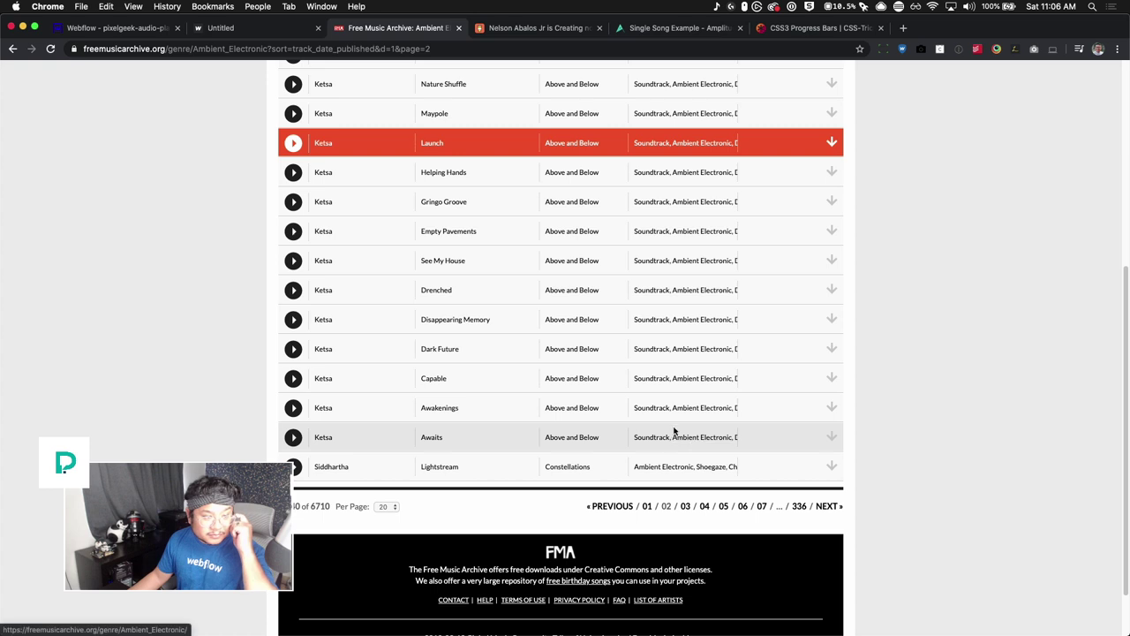
right_click(836, 465)
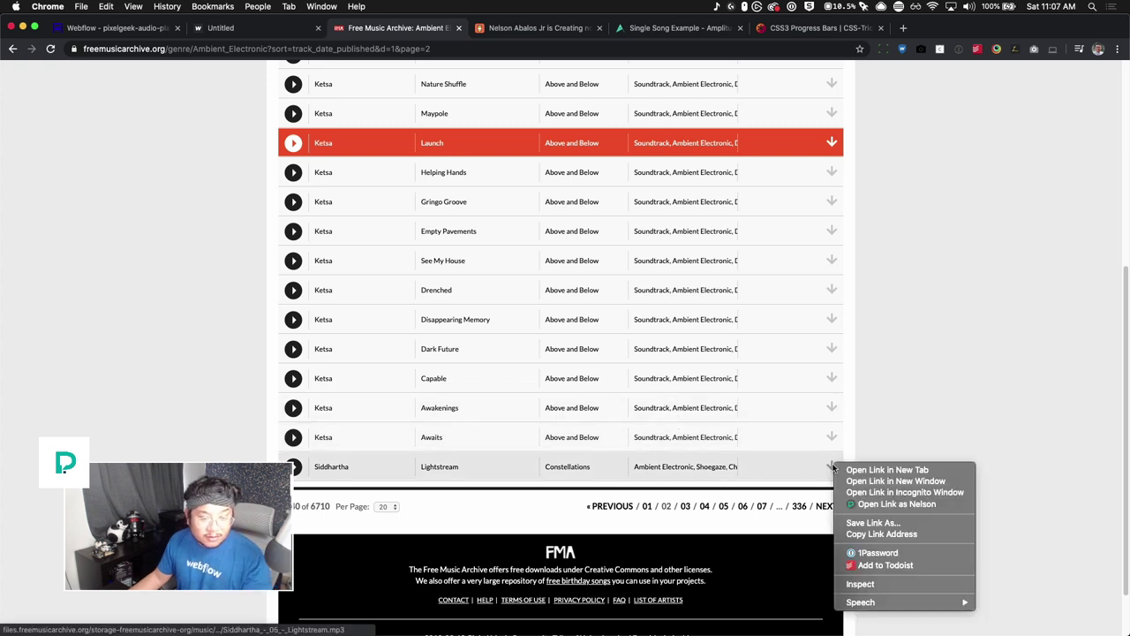
left_click(905, 538)
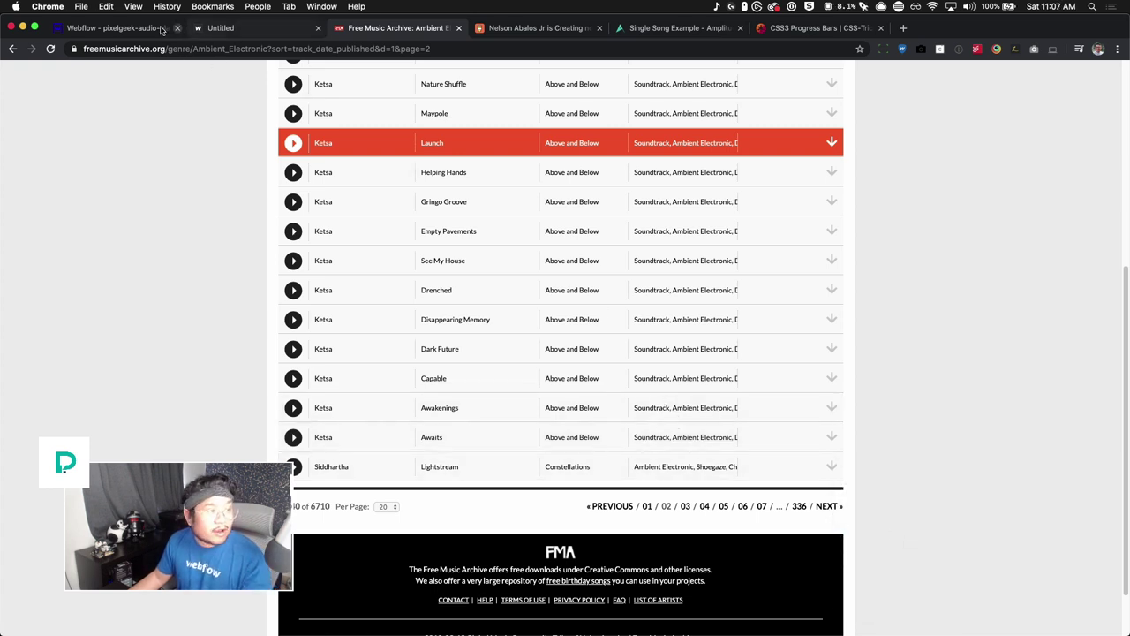
left_click(132, 27)
left_click(434, 356)
key("ctrl+a")
key("ctrl+v")
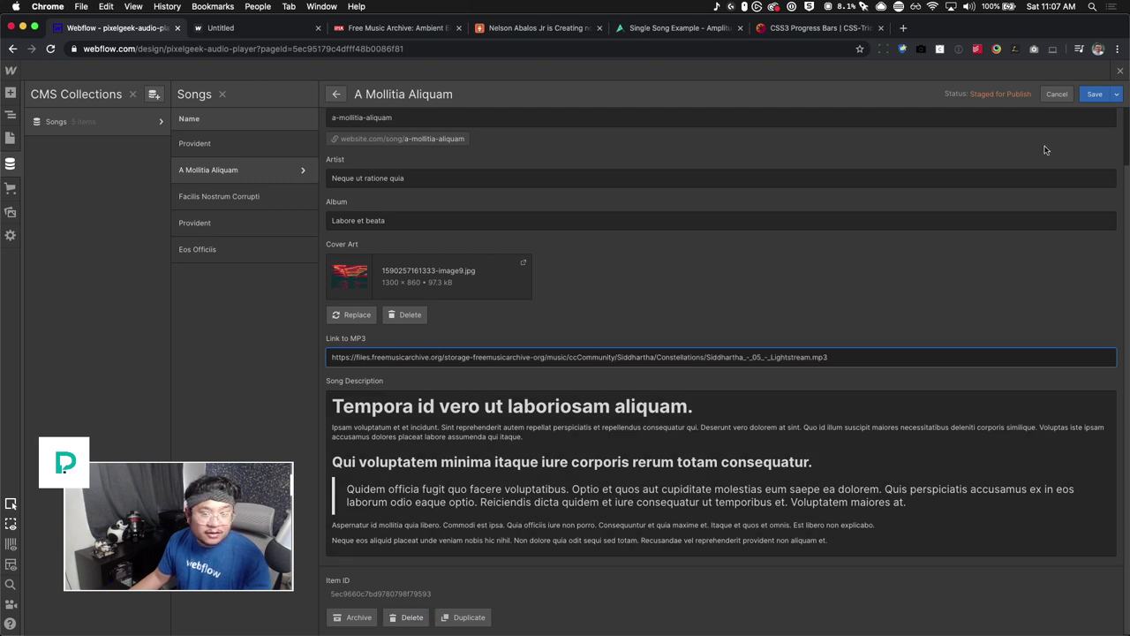
left_click(1095, 95)
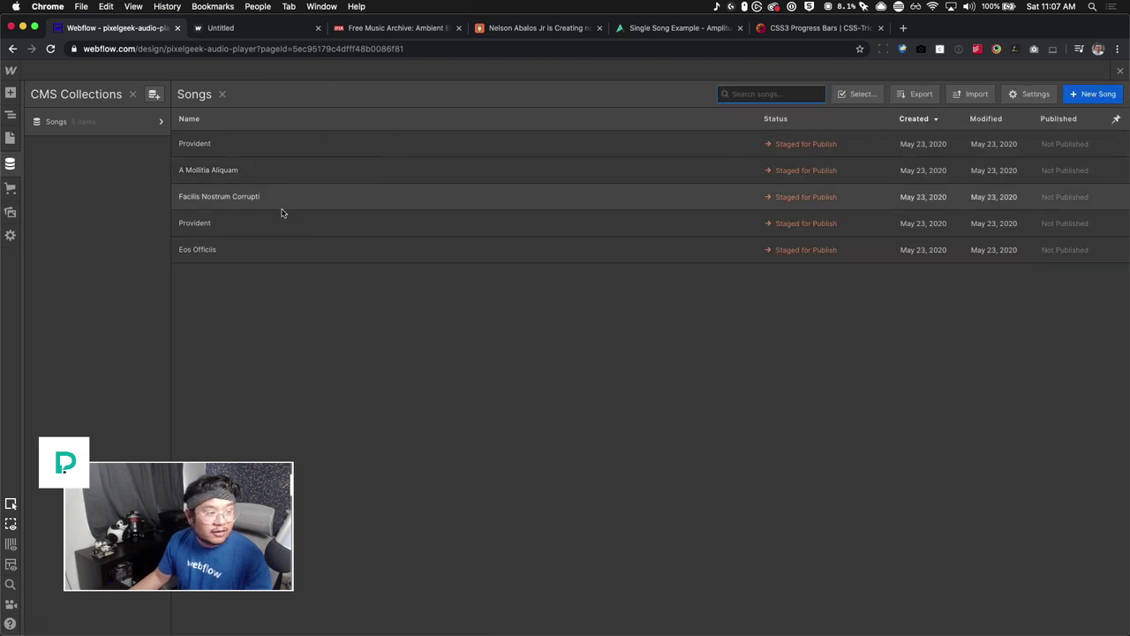
Shorten the Facilis Nostrum Corrupti song's artist to "Ea porro" and its album to "Minus molestiae".
left_click(277, 204)
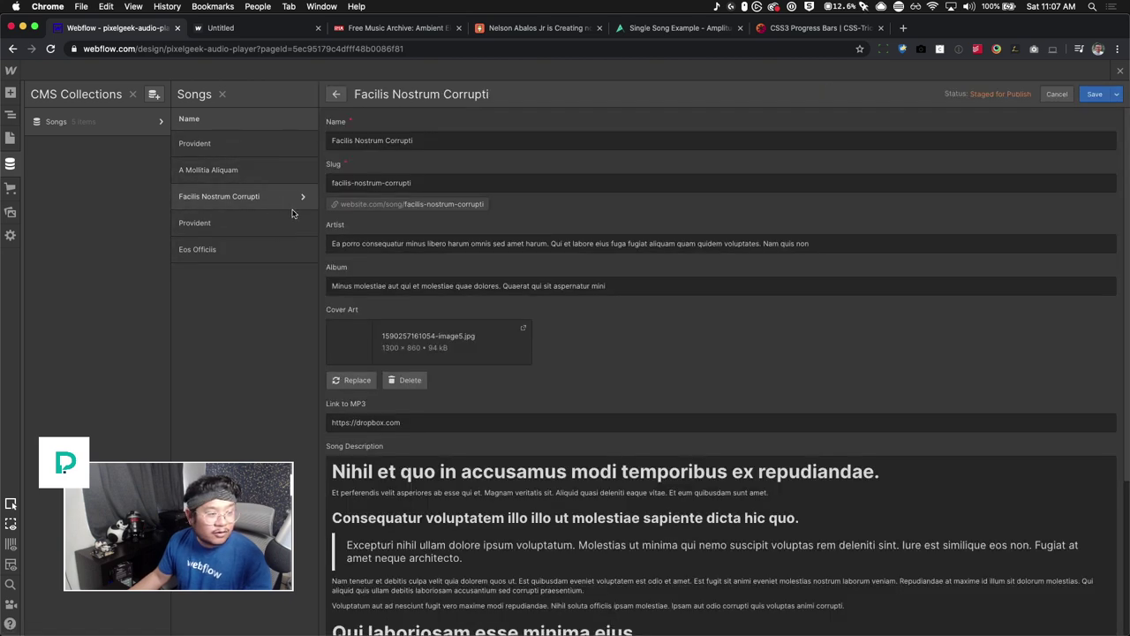
left_click_drag(366, 244, 971, 247)
key("BackSpace")
left_click_drag(387, 286, 764, 300)
key("BackSpace")
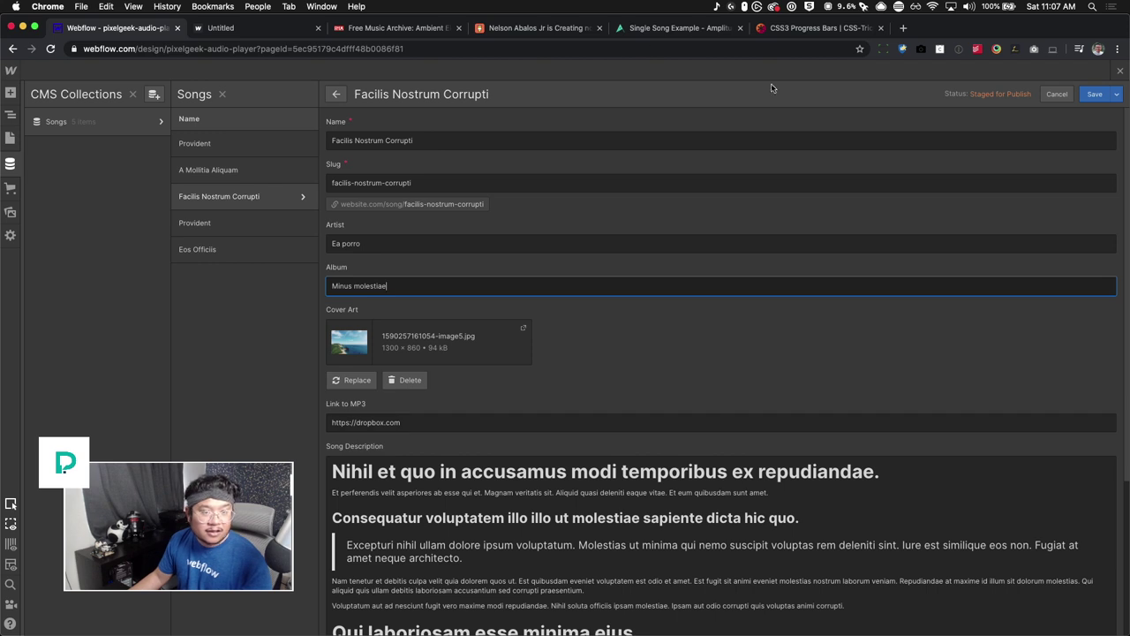
Set this song's Link to MP3 to the Cosmic track's download address from page 3 of Free Music Archive's listing and save the song.
left_click(429, 29)
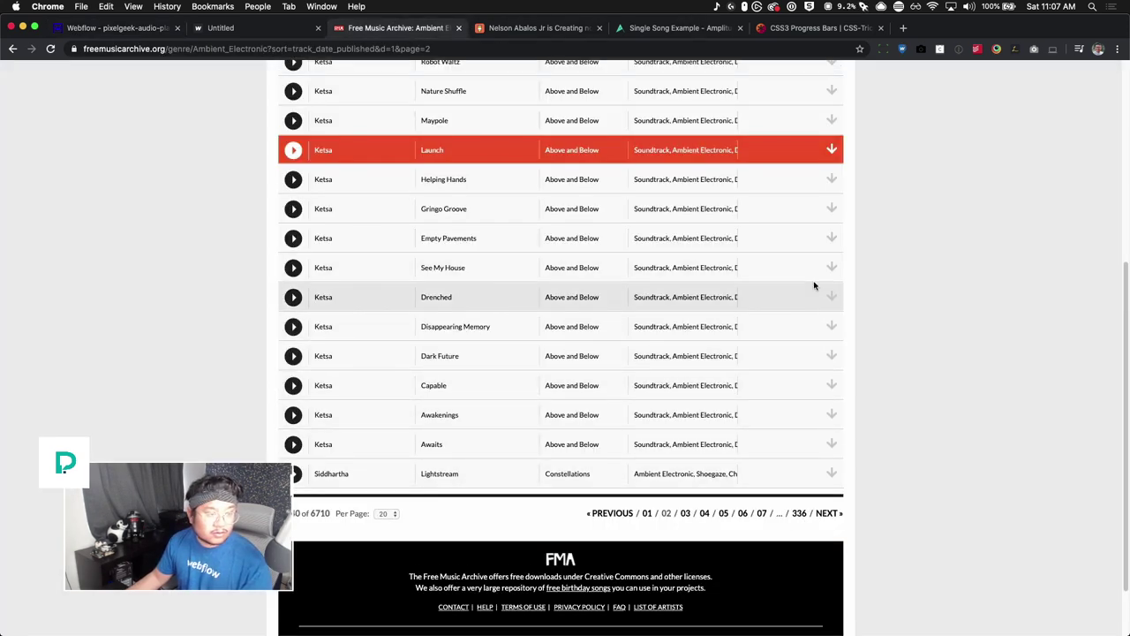
scroll(814, 285, "up", 1)
scroll(814, 285, "up", 3)
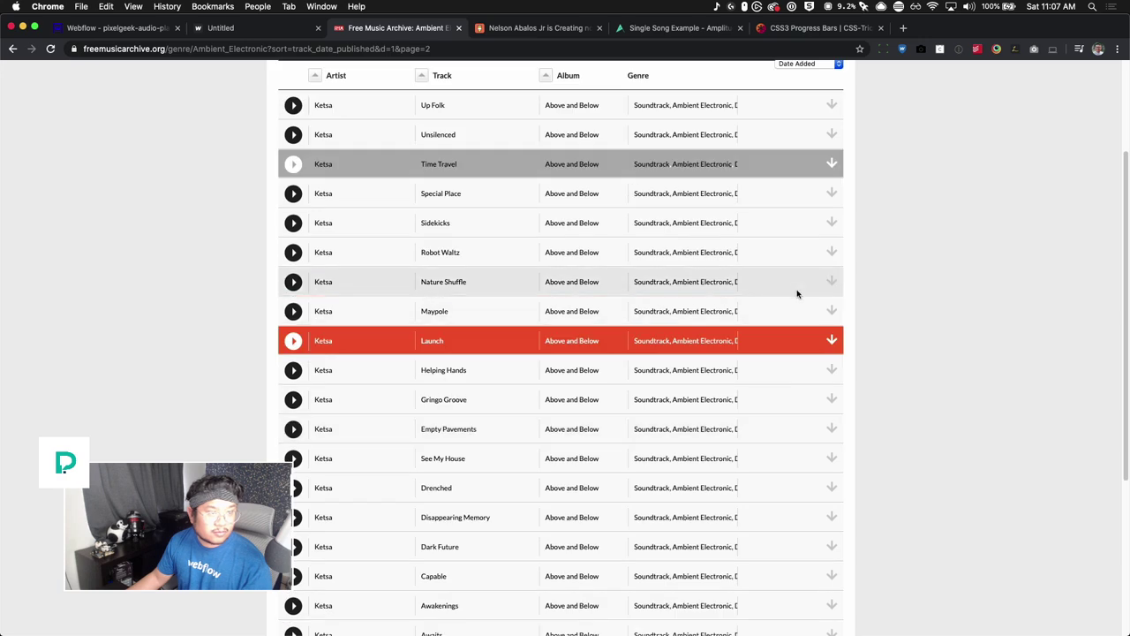
scroll(794, 352, "down", 5)
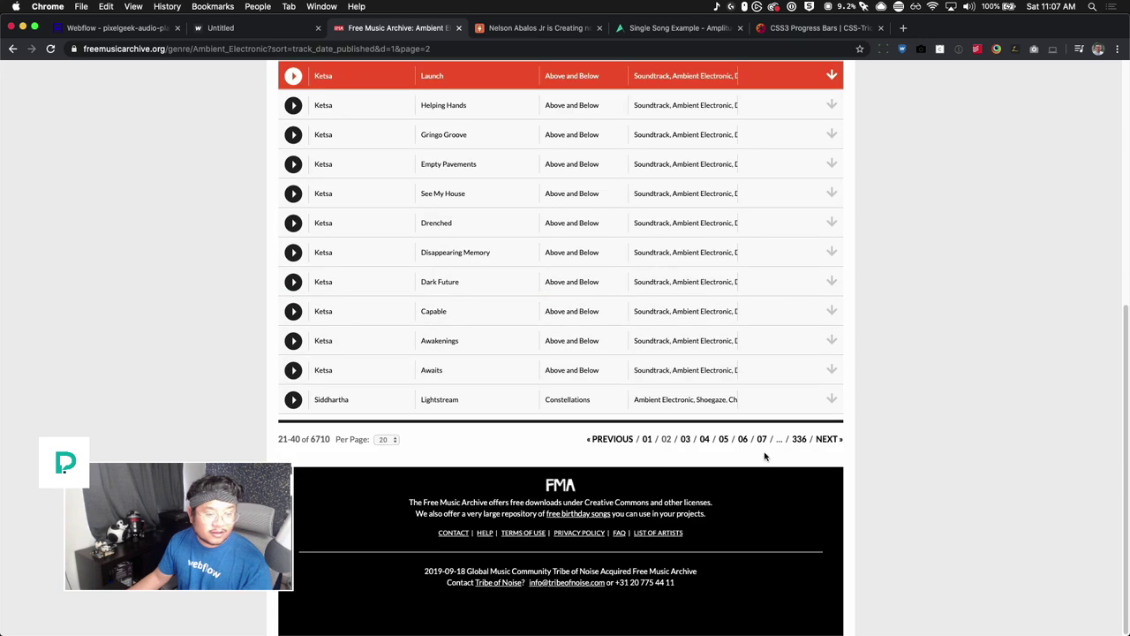
left_click(685, 439)
scroll(591, 378, "down", 3)
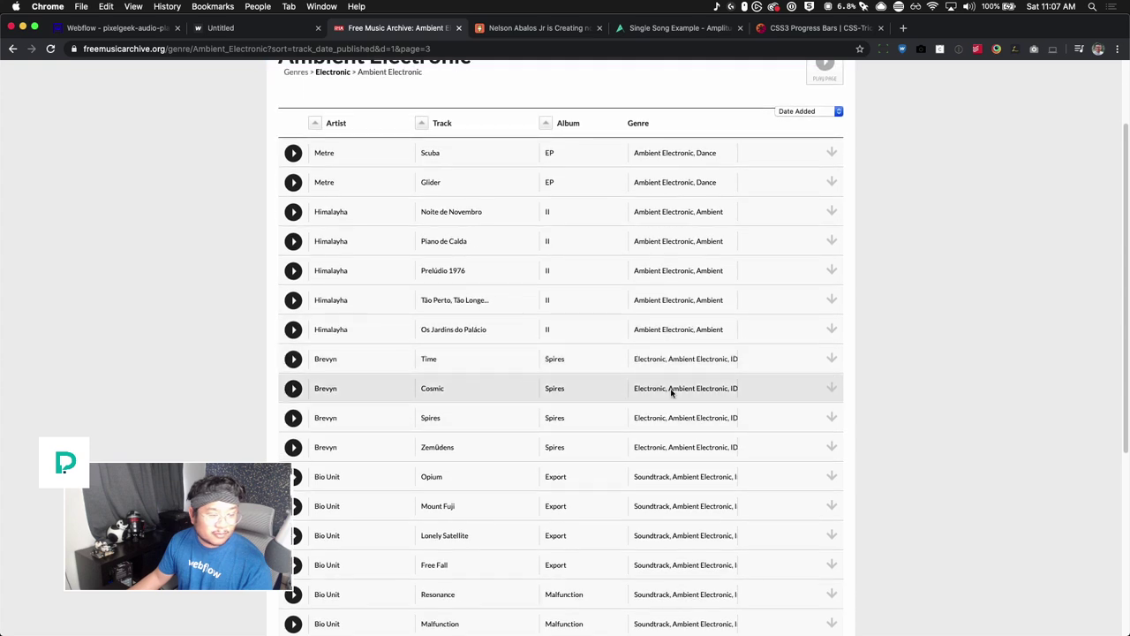
right_click(831, 389)
left_click(877, 457)
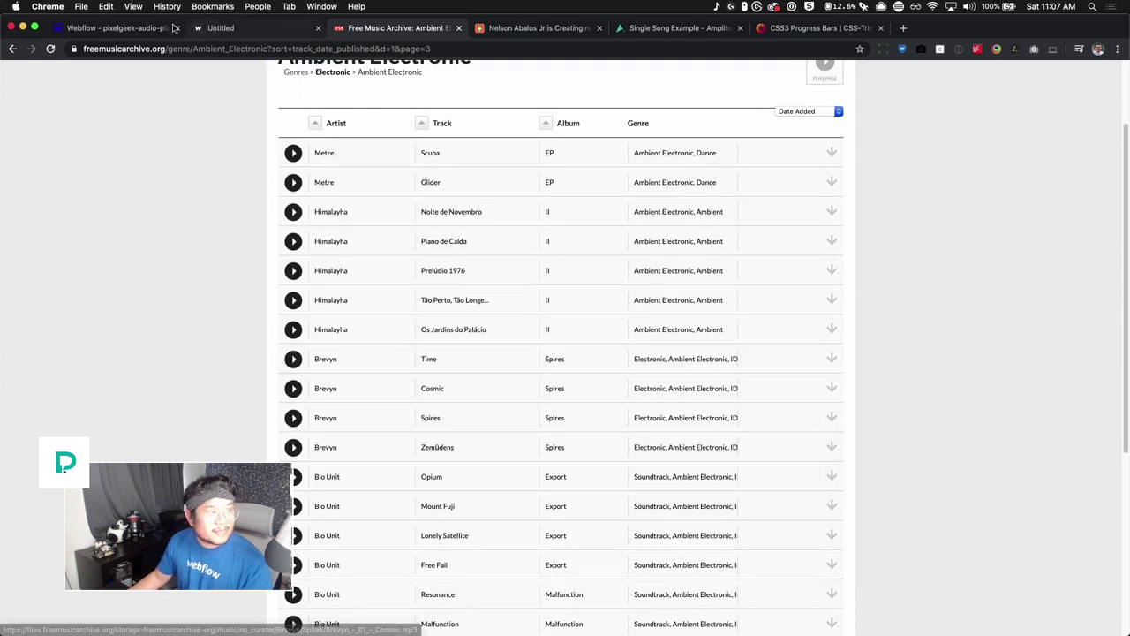
left_click(123, 27)
left_click(435, 423)
key("super+a")
key("super+v")
left_click(1097, 95)
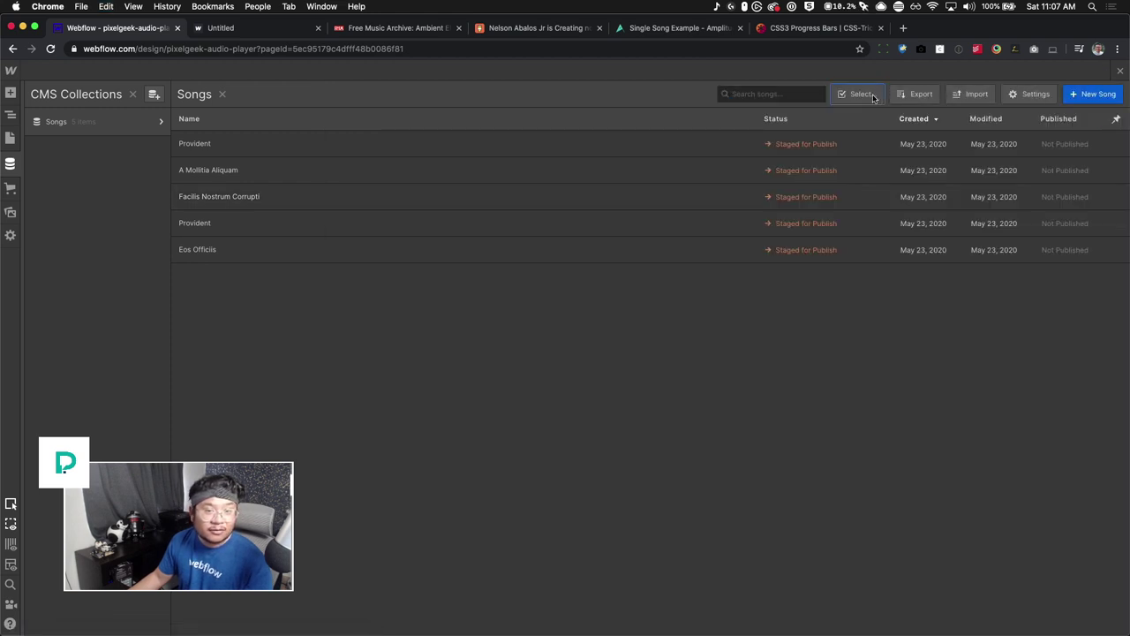
Permanently delete the Eos Officiis song and the Provident song listed just above it from the Songs collection.
left_click(859, 94)
left_click(183, 250)
left_click(183, 224)
left_click(950, 94)
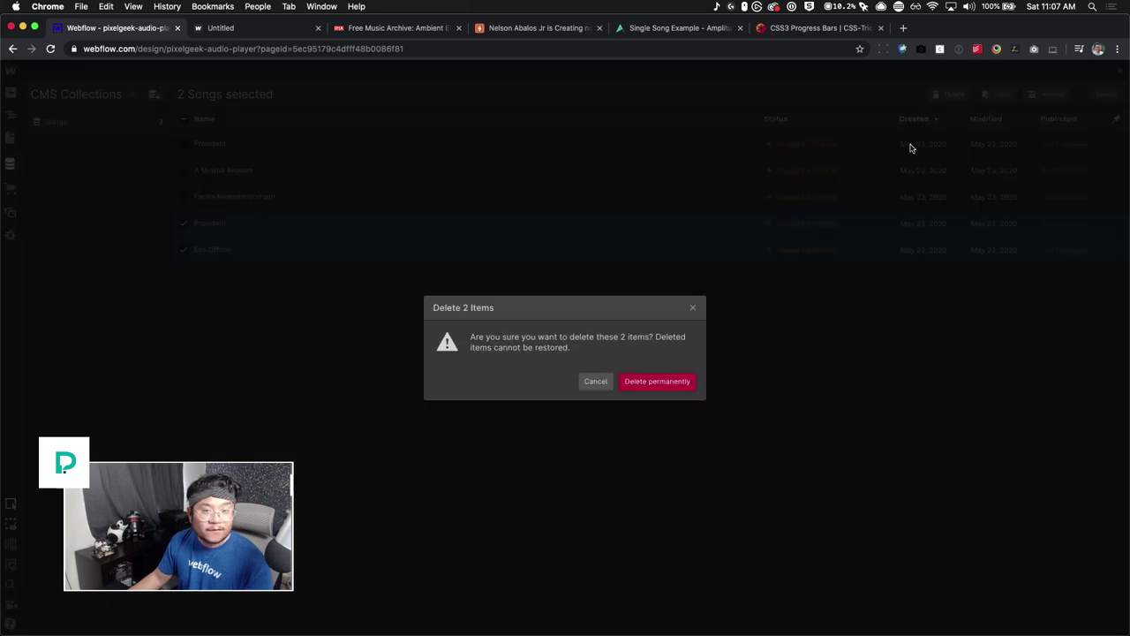
left_click(682, 380)
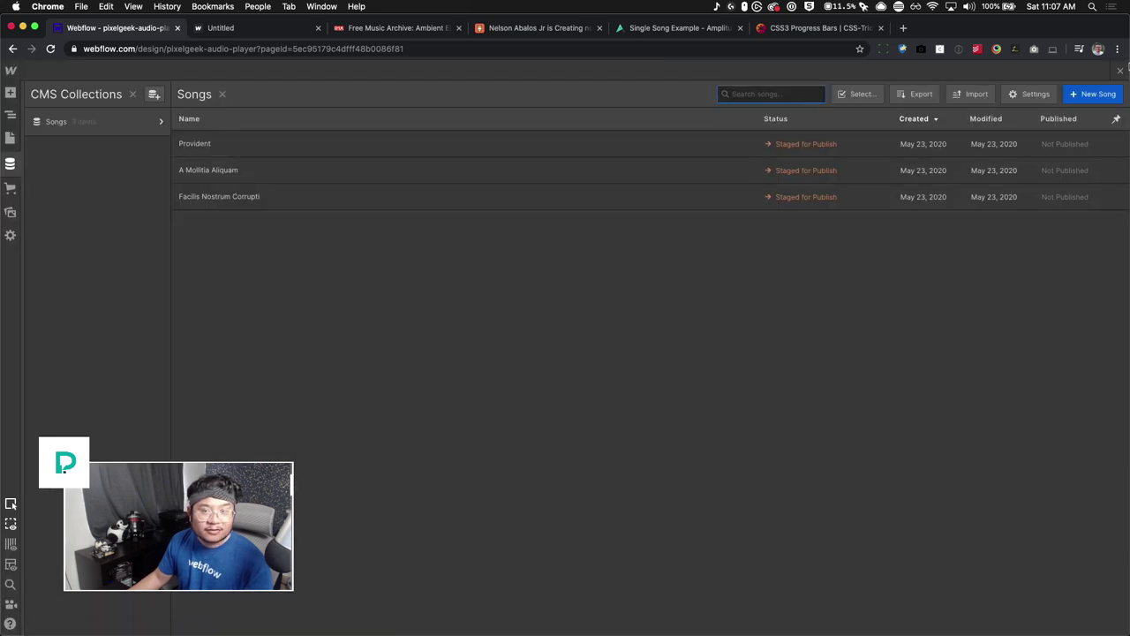
Leave the Songs collection and copy the first HTML Embed from the Untitled page onto the Songs Template page.
left_click(469, 144)
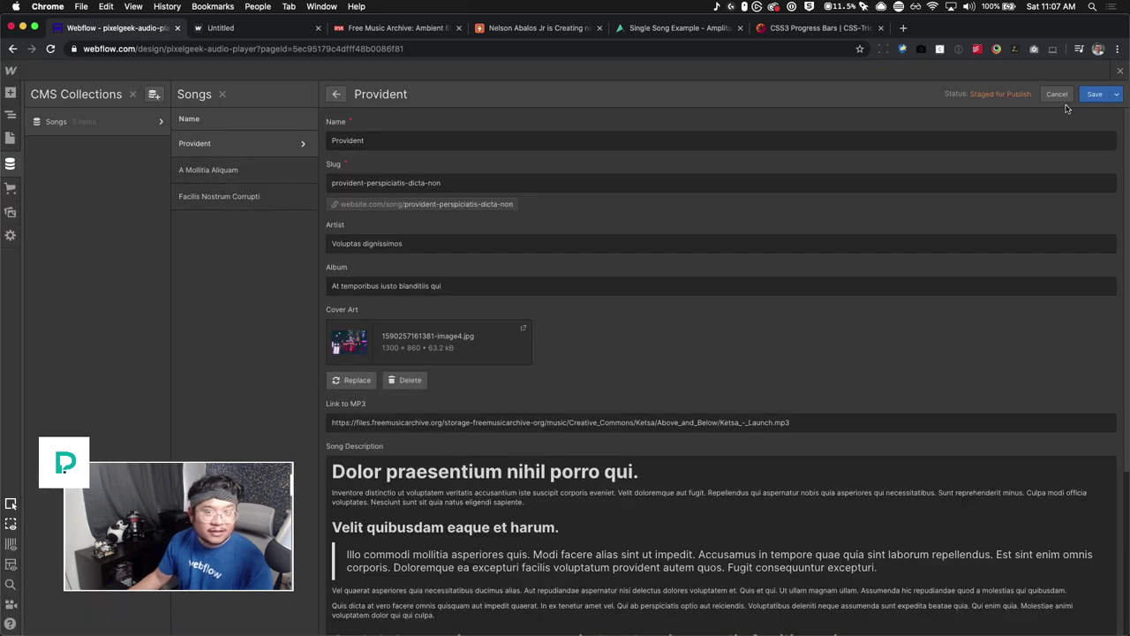
left_click(1121, 72)
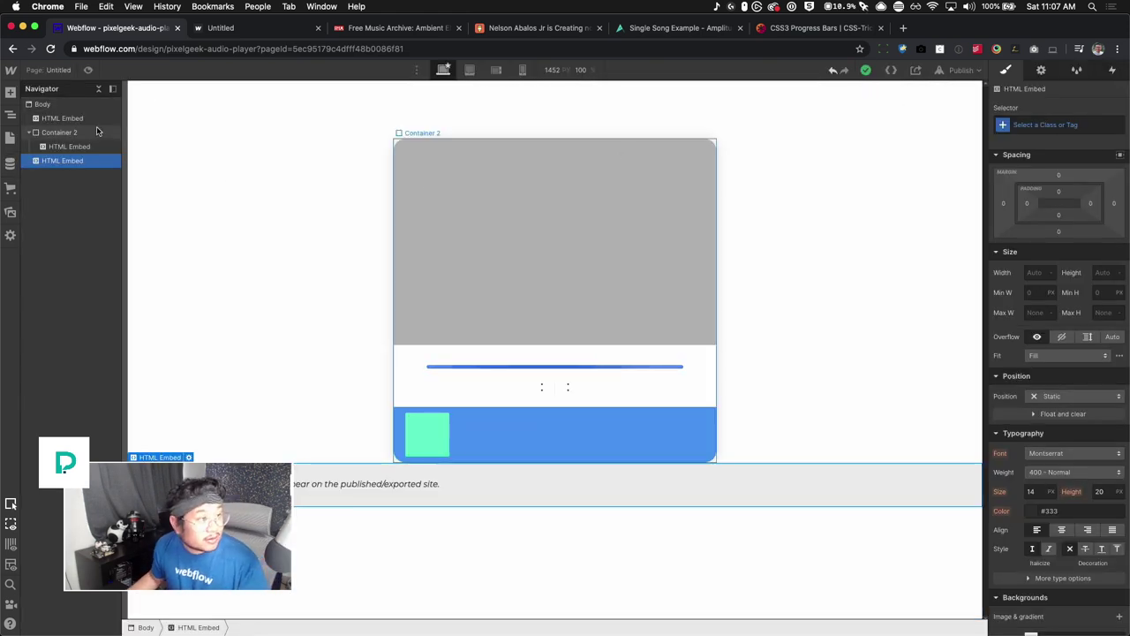
left_click(82, 120)
key("super+c")
left_click(49, 70)
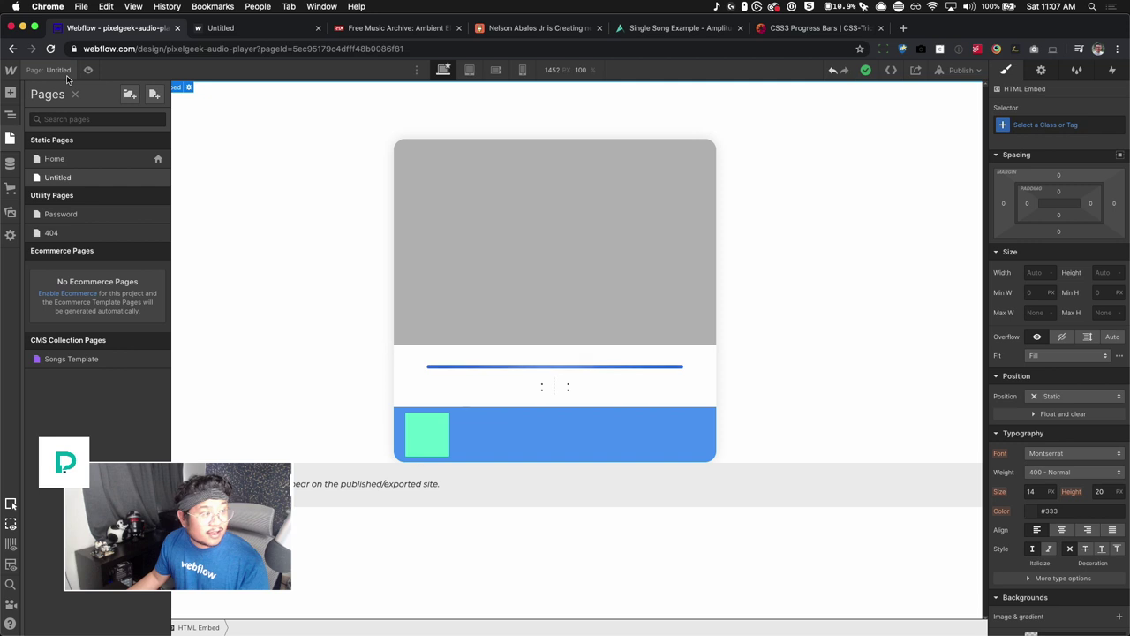
left_click(95, 362)
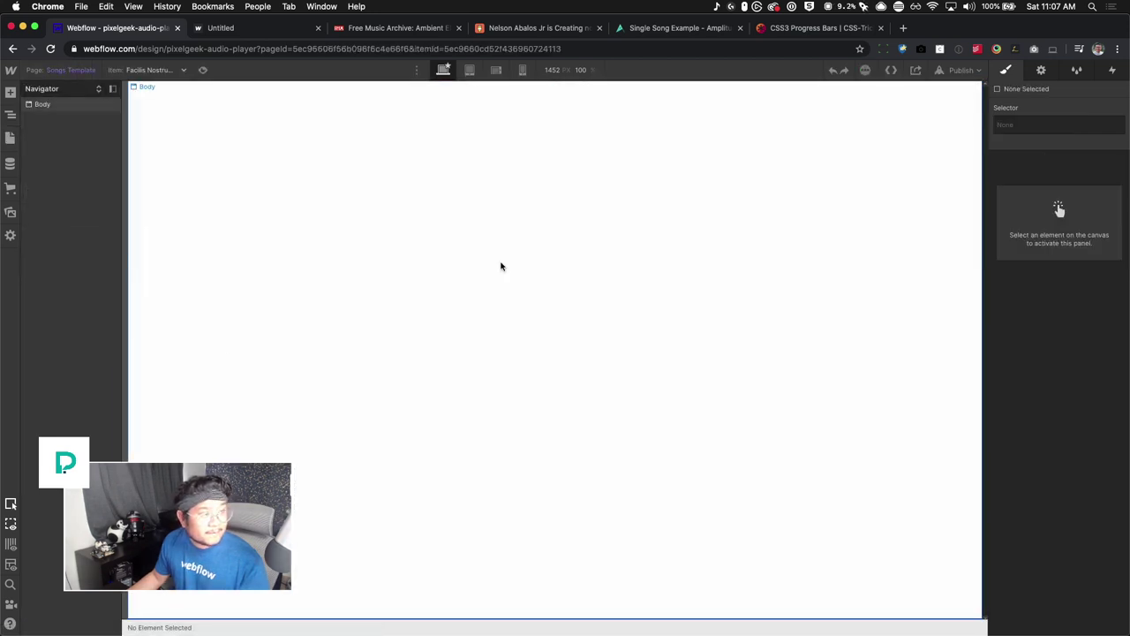
Copy the Container 2 player block from the Untitled page onto the Songs Template page.
left_click(51, 70)
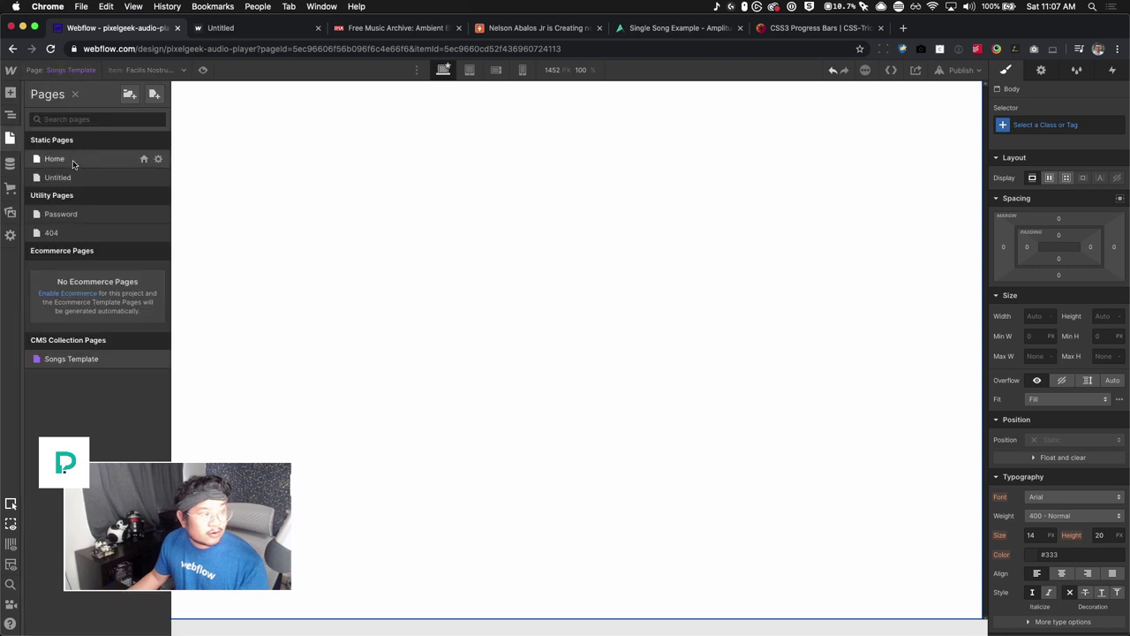
left_click(71, 177)
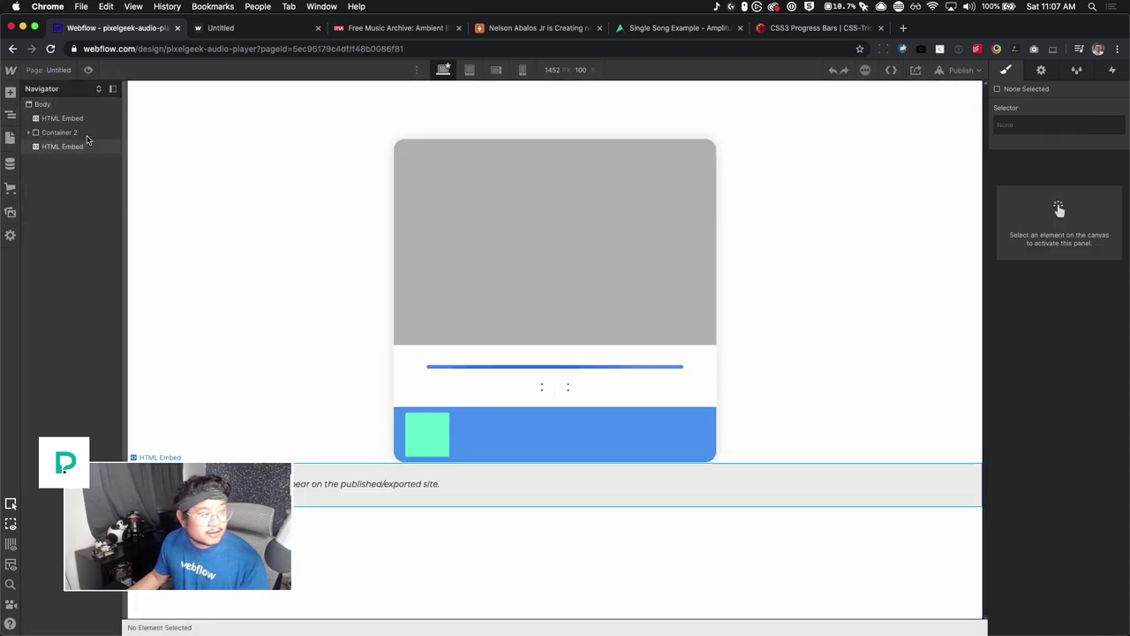
left_click(66, 132)
left_click(52, 70)
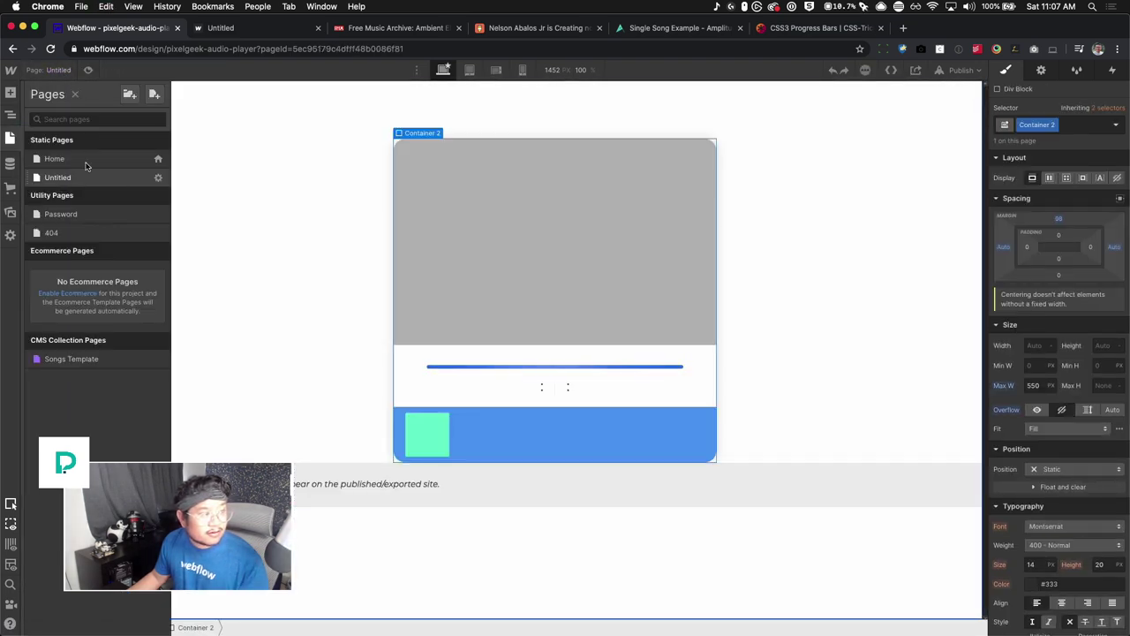
left_click(70, 358)
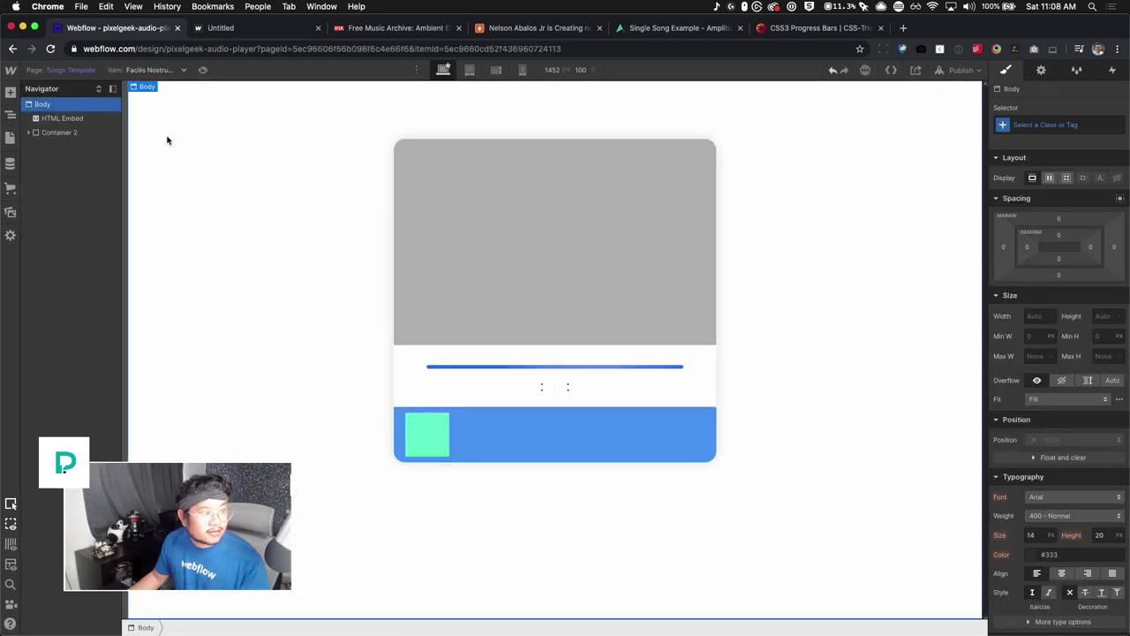
Copy the last HTML Embed, below Container 2, from the Untitled page onto the Songs Template page.
left_click(53, 70)
left_click(138, 214)
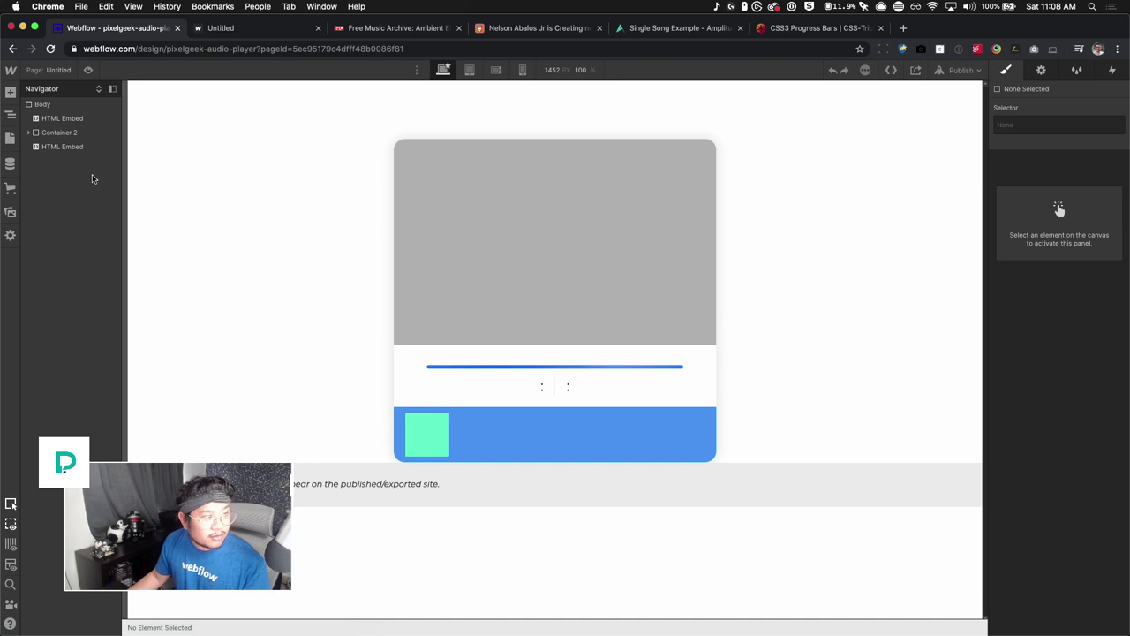
left_click(56, 75)
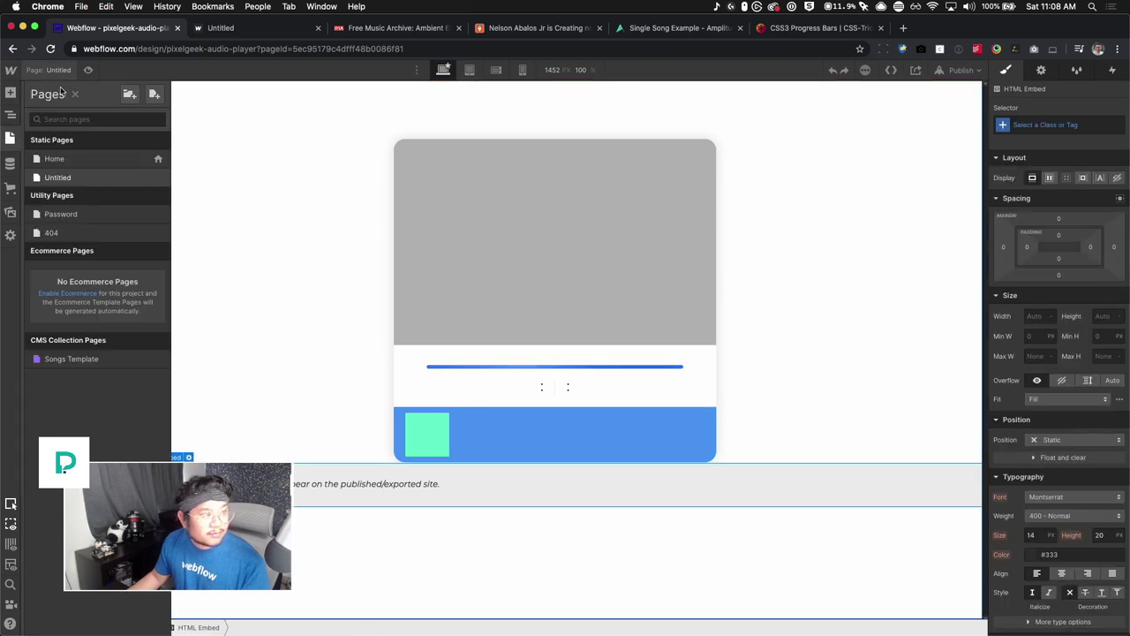
left_click(71, 359)
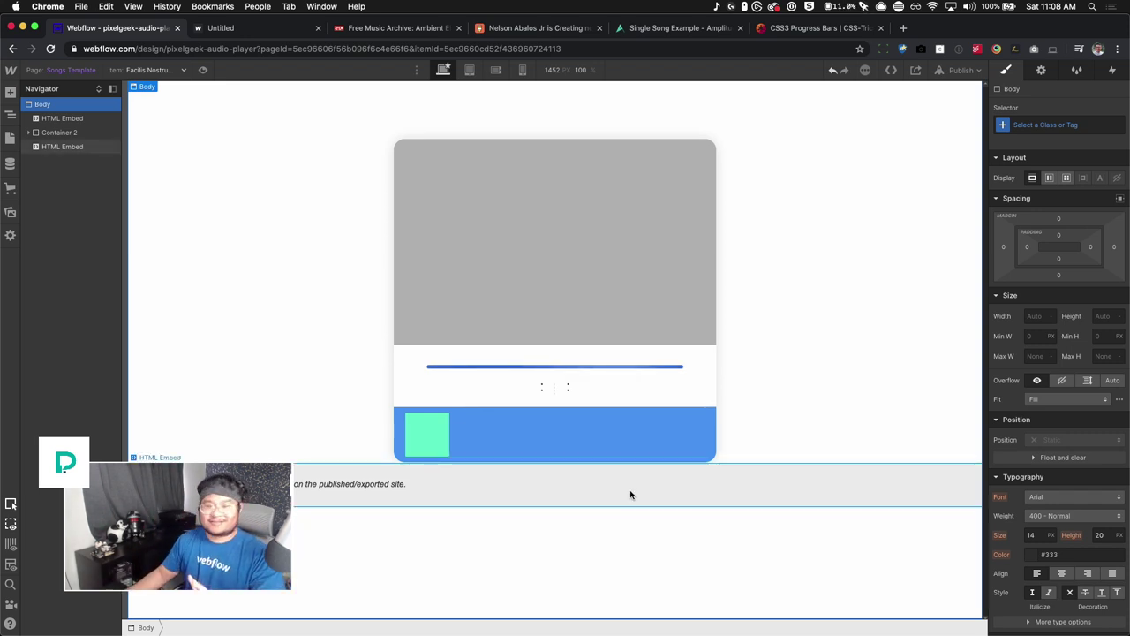
In the last HTML Embed's code, replace the hard-coded song "name" value with the collection's Name field.
double_click(630, 489)
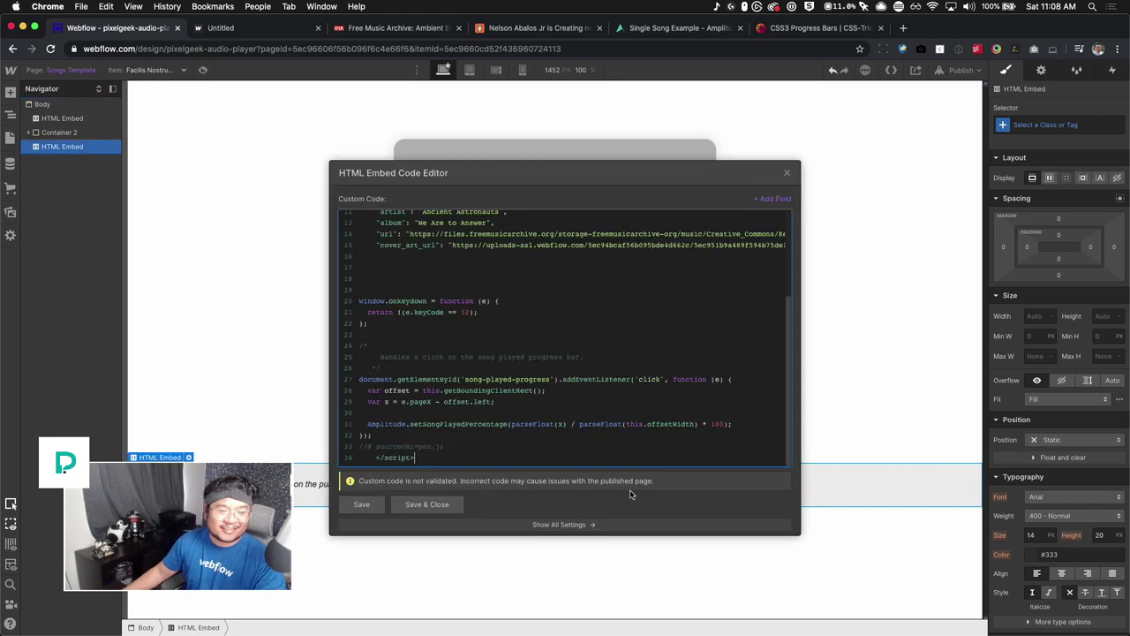
left_click_drag(568, 169, 639, 106)
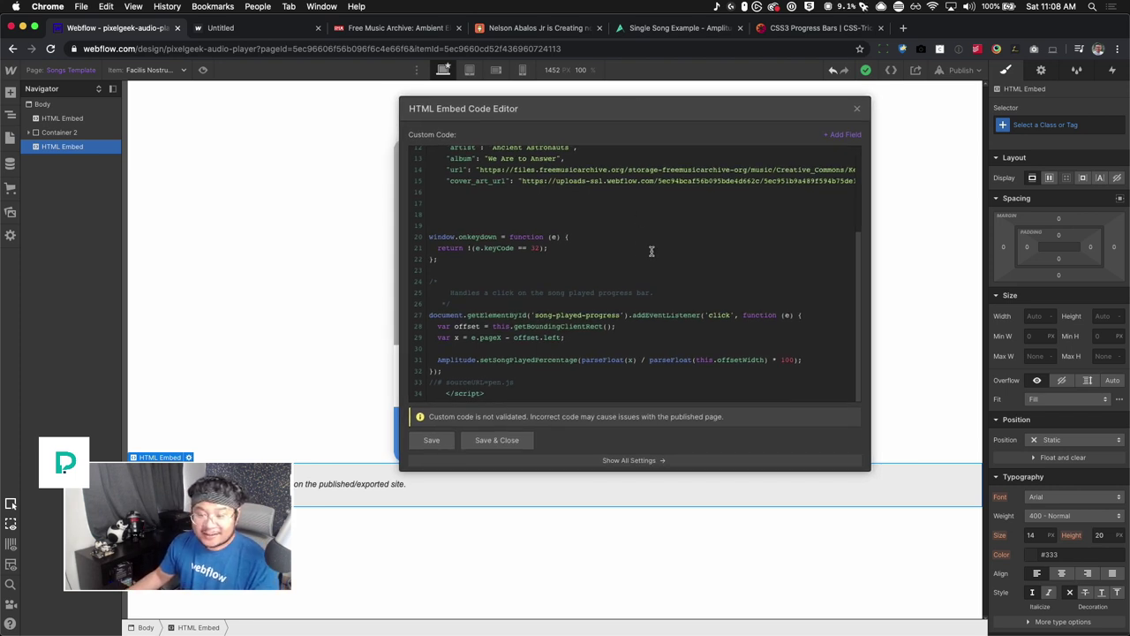
scroll(528, 248, "up", 3)
left_click_drag(483, 211, 621, 210)
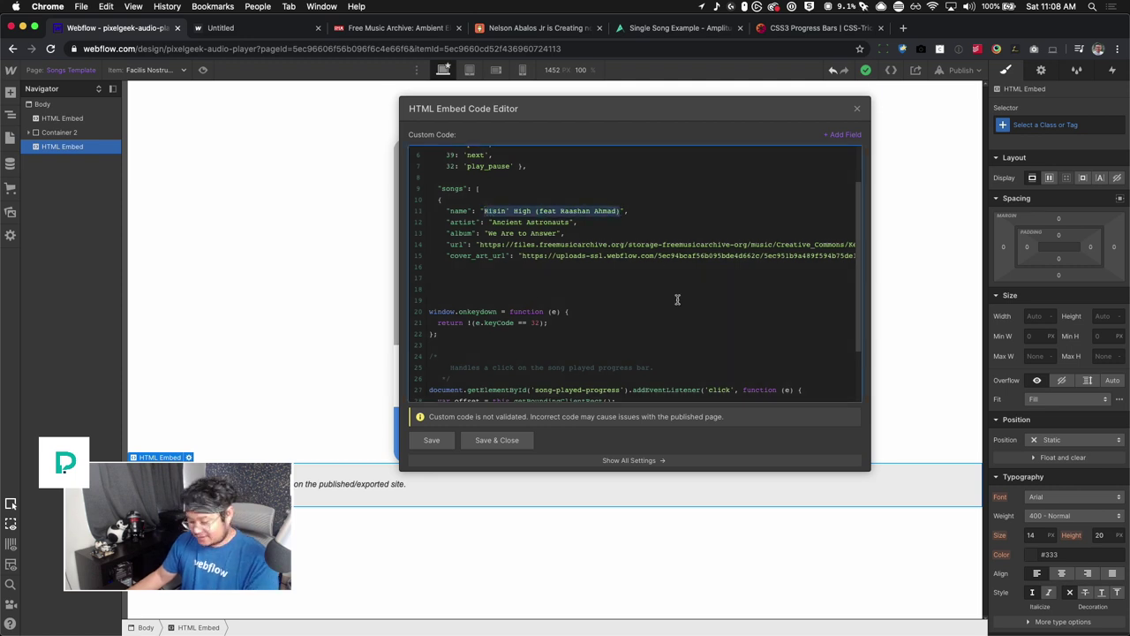
key("BackSpace")
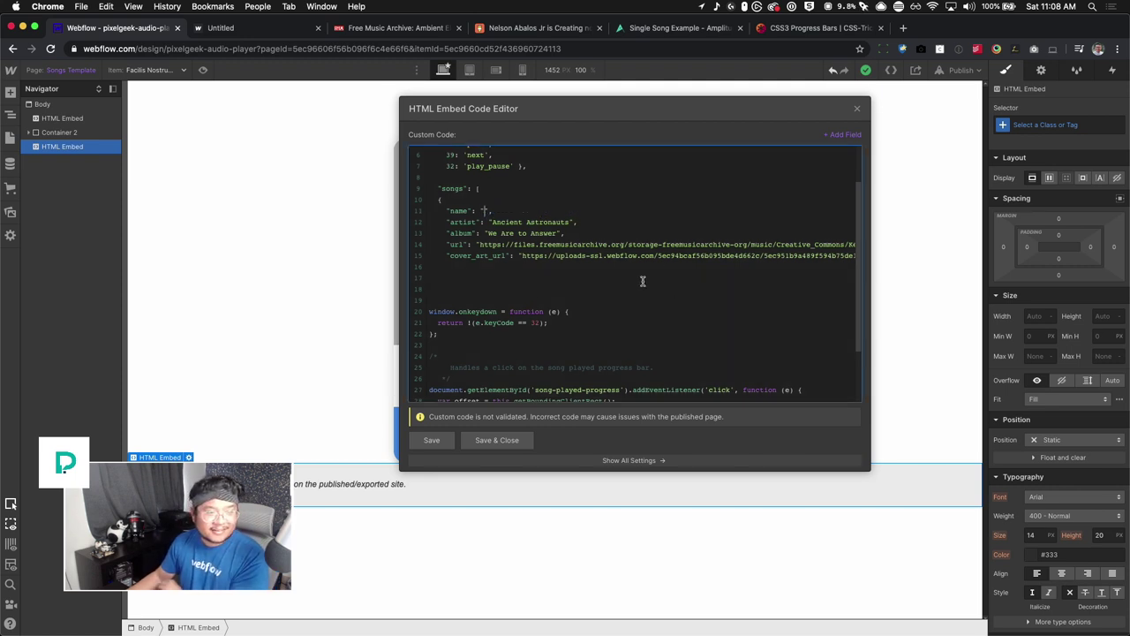
left_click(849, 135)
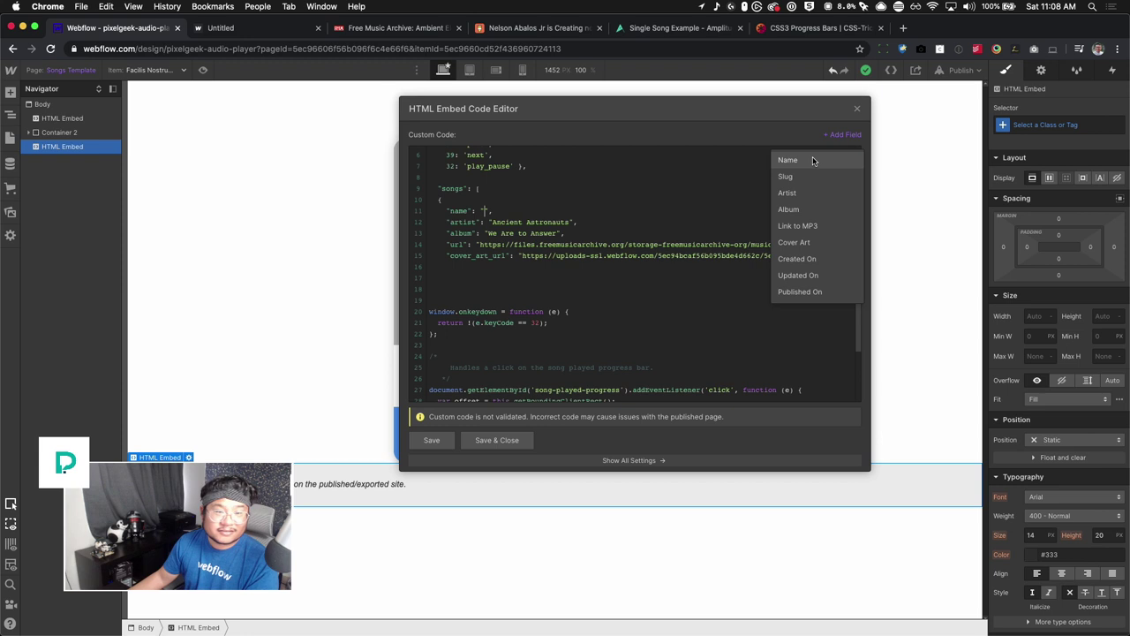
left_click(812, 160)
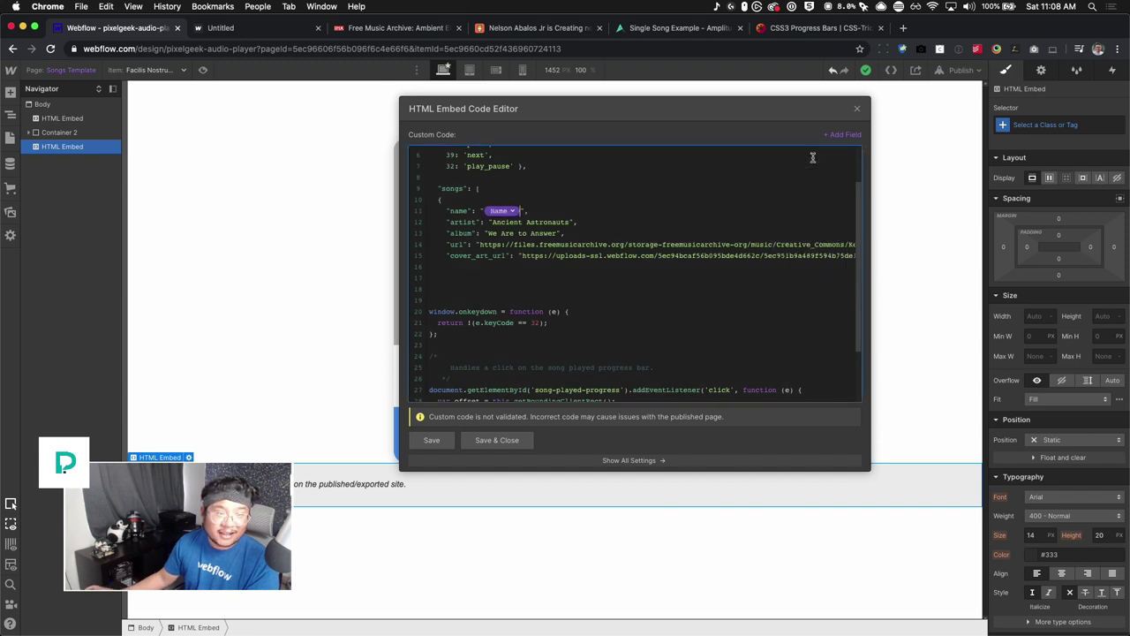
Replace the hard-coded "artist" and "album" values in the embed code with the Artist and Album fields.
left_click_drag(492, 221, 572, 221)
key("BackSpace")
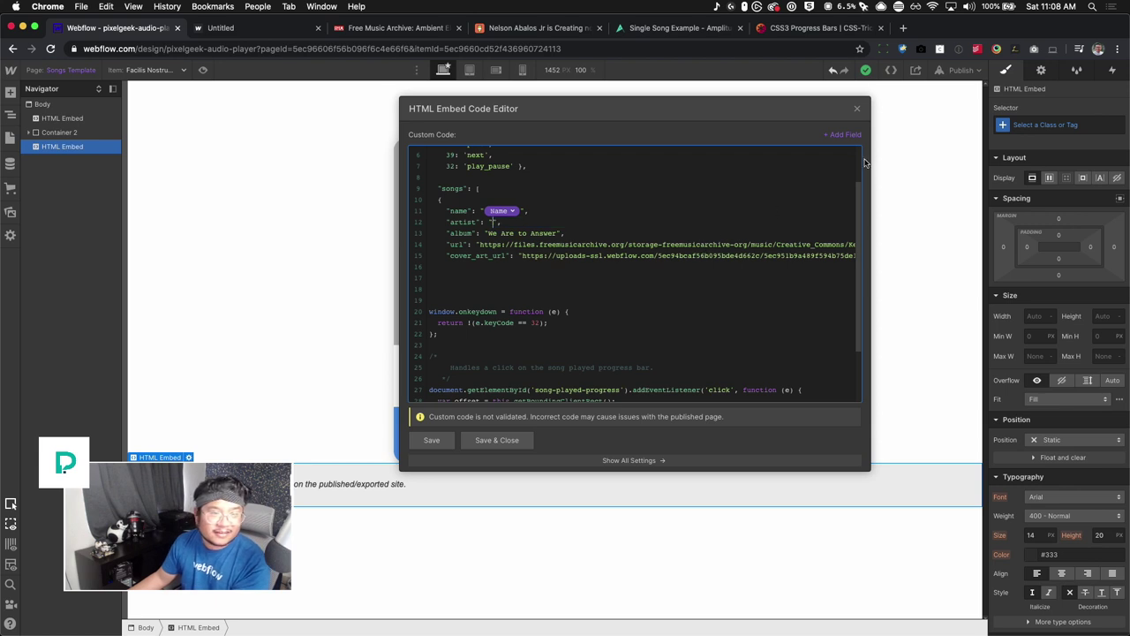
left_click(843, 134)
left_click(787, 193)
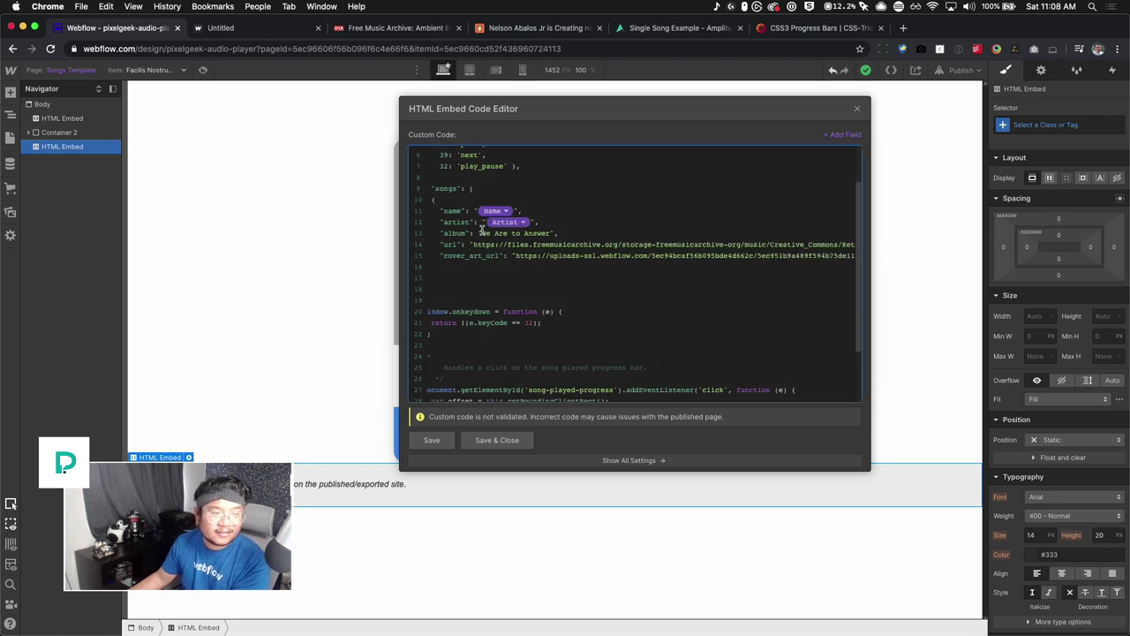
left_click_drag(481, 232, 551, 231)
left_click(844, 135)
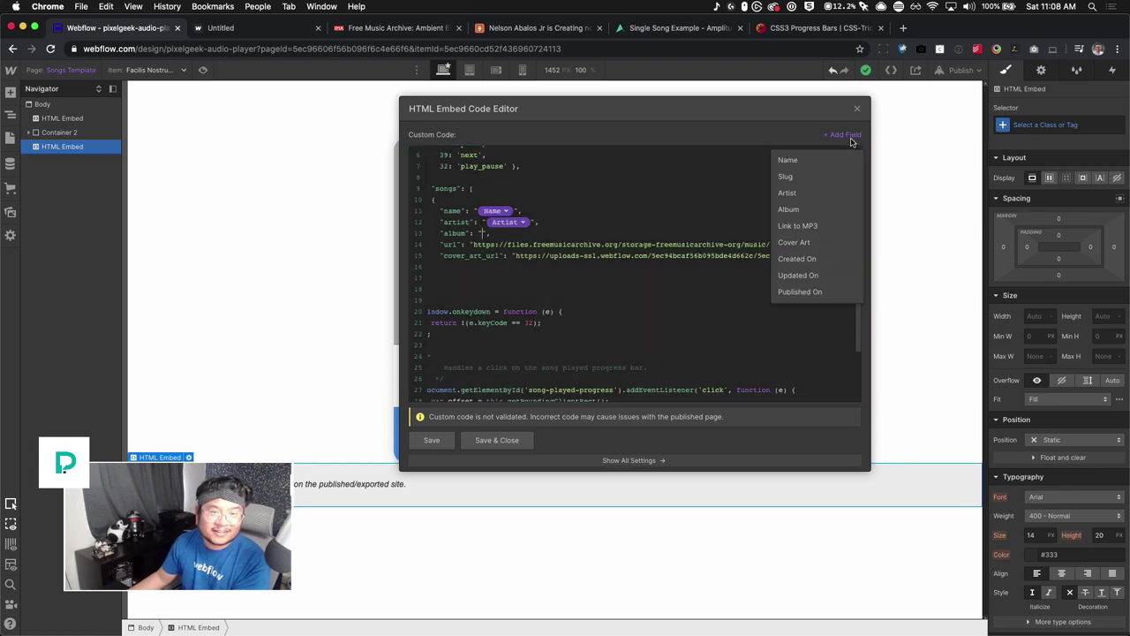
left_click(800, 212)
Replace the "url" value with the Link to MP3 field and "cover_art_url" with the Cover Art field, and save the embed code.
left_click_drag(475, 244, 832, 245)
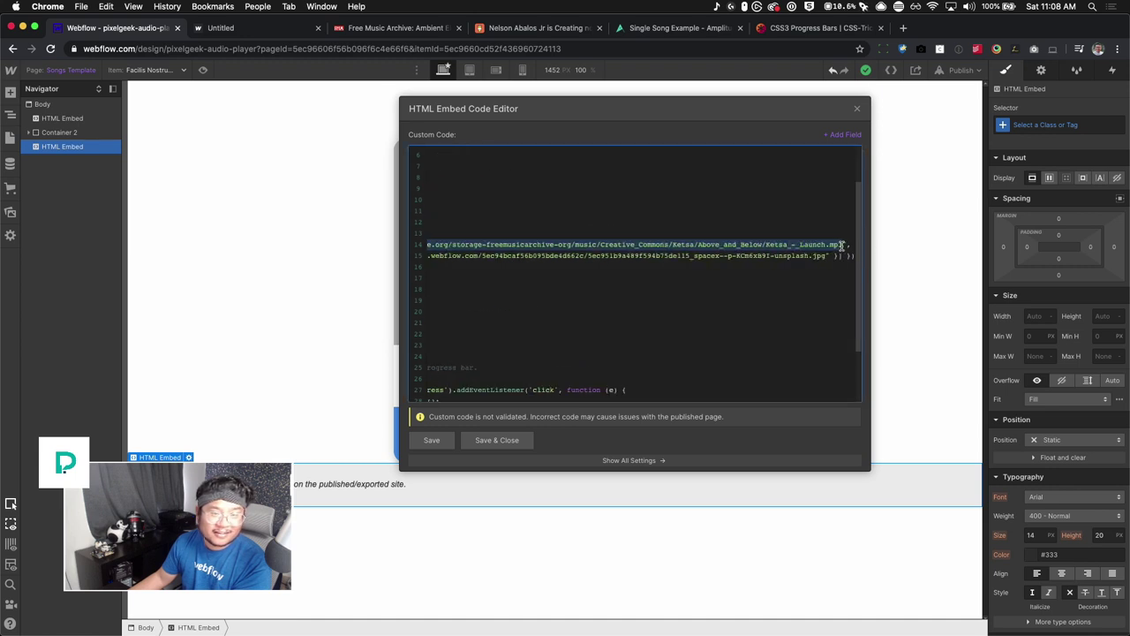
key("BackSpace")
left_click(831, 144)
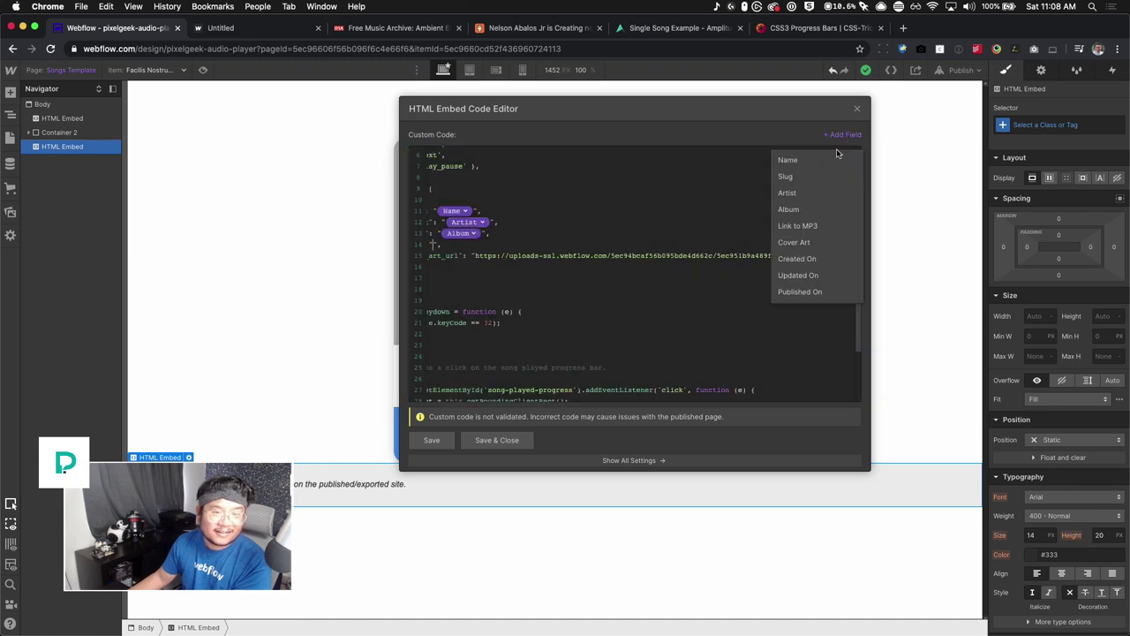
left_click(812, 226)
left_click_drag(483, 256, 823, 256)
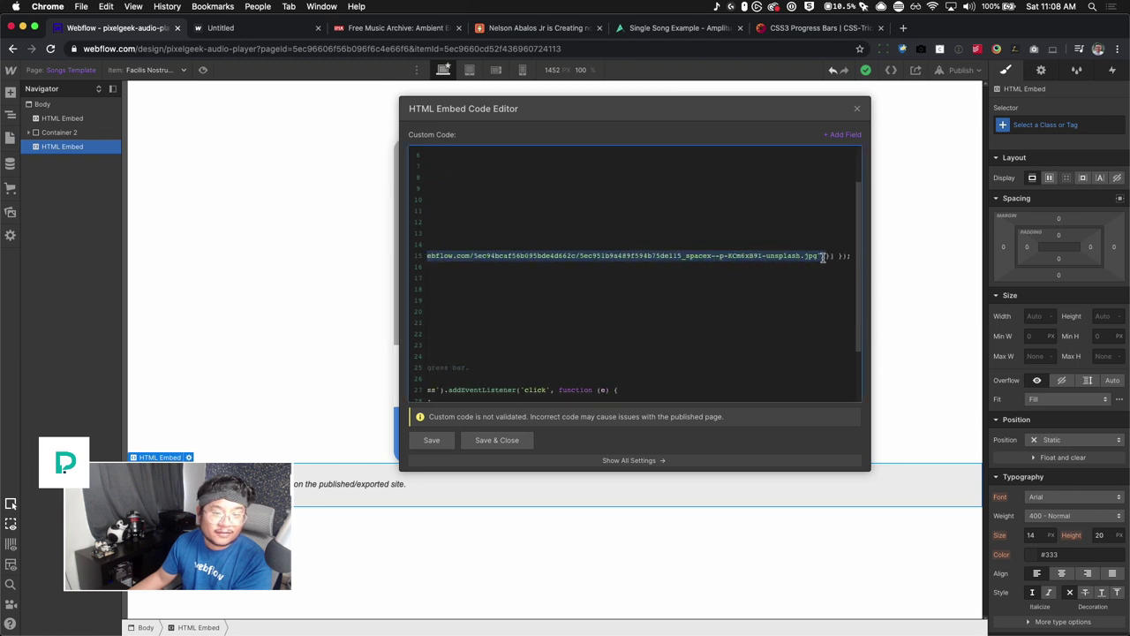
key("BackSpace")
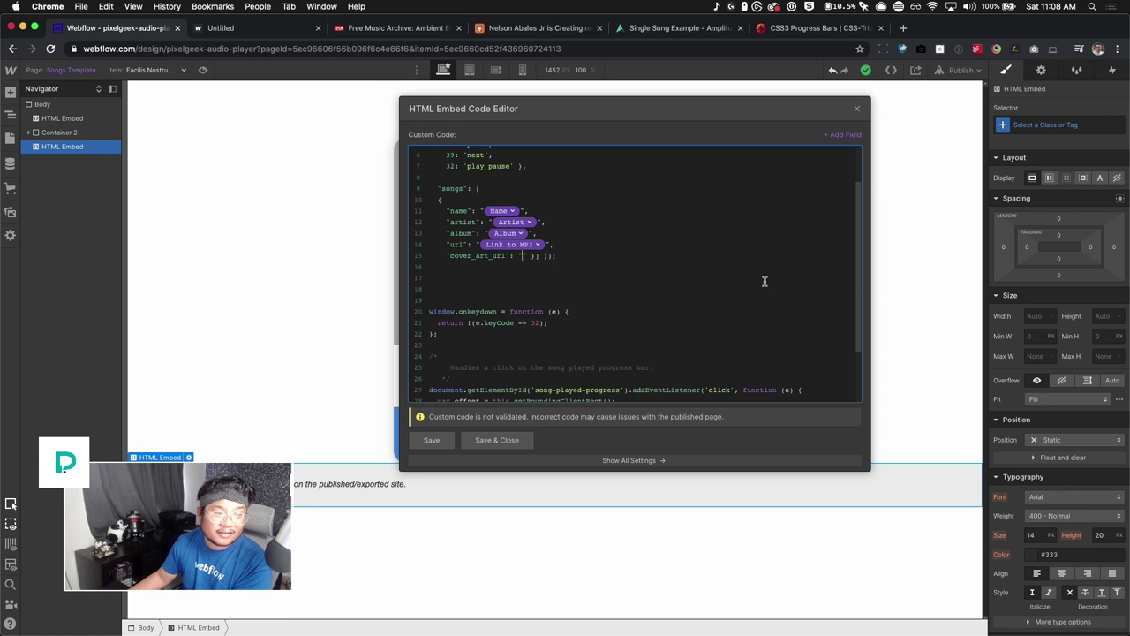
left_click(839, 136)
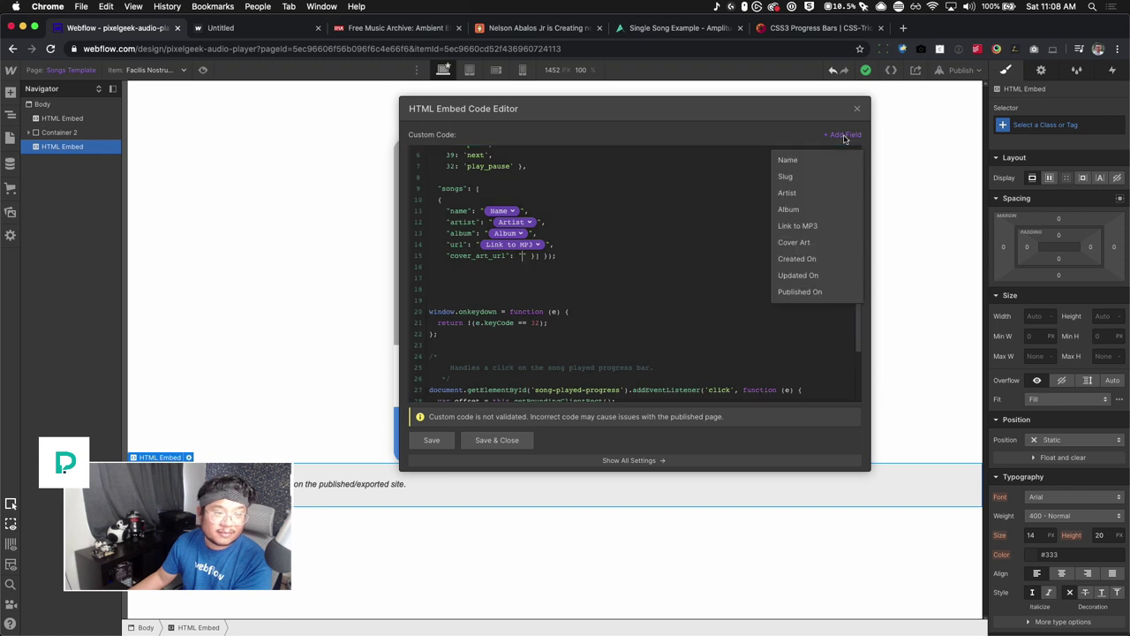
left_click(815, 241)
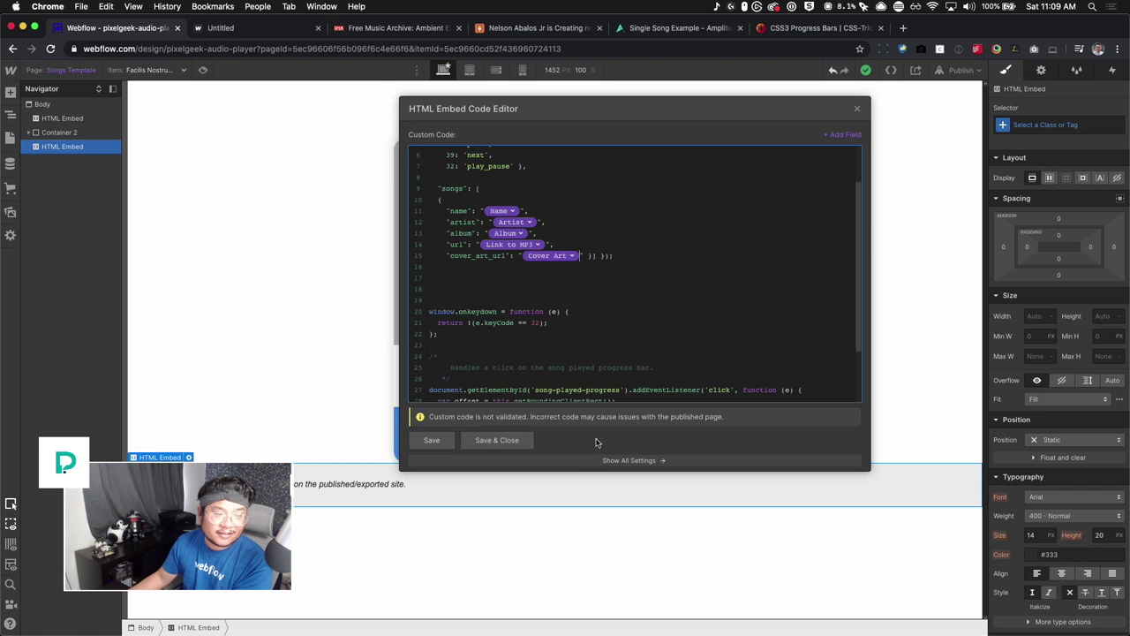
left_click(512, 440)
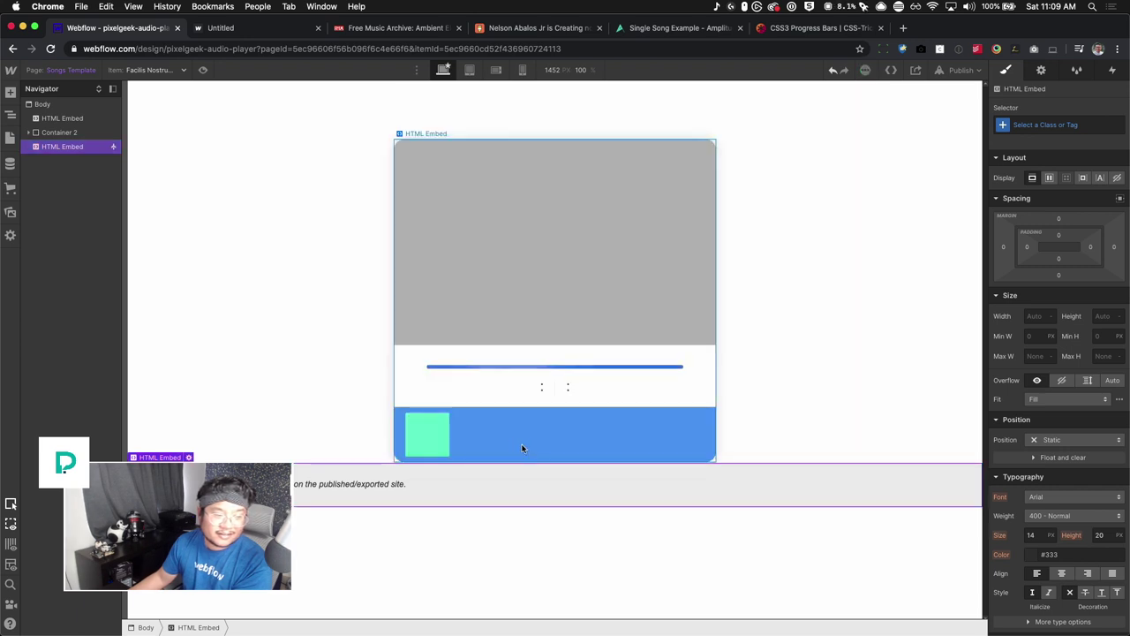
left_click(587, 562)
key("a")
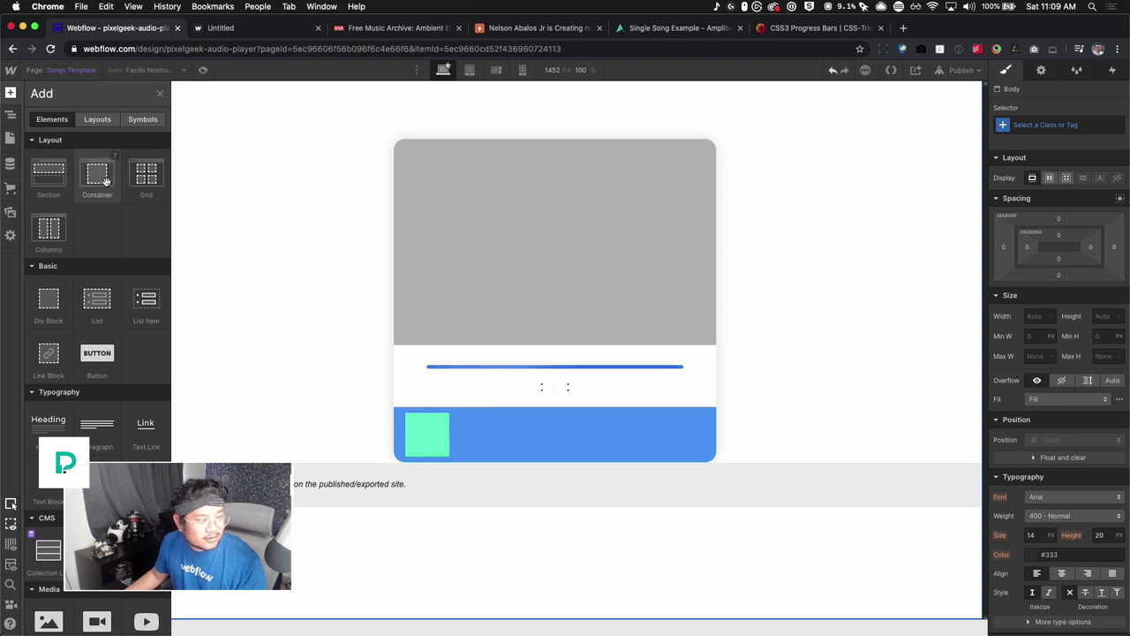
key("Escape")
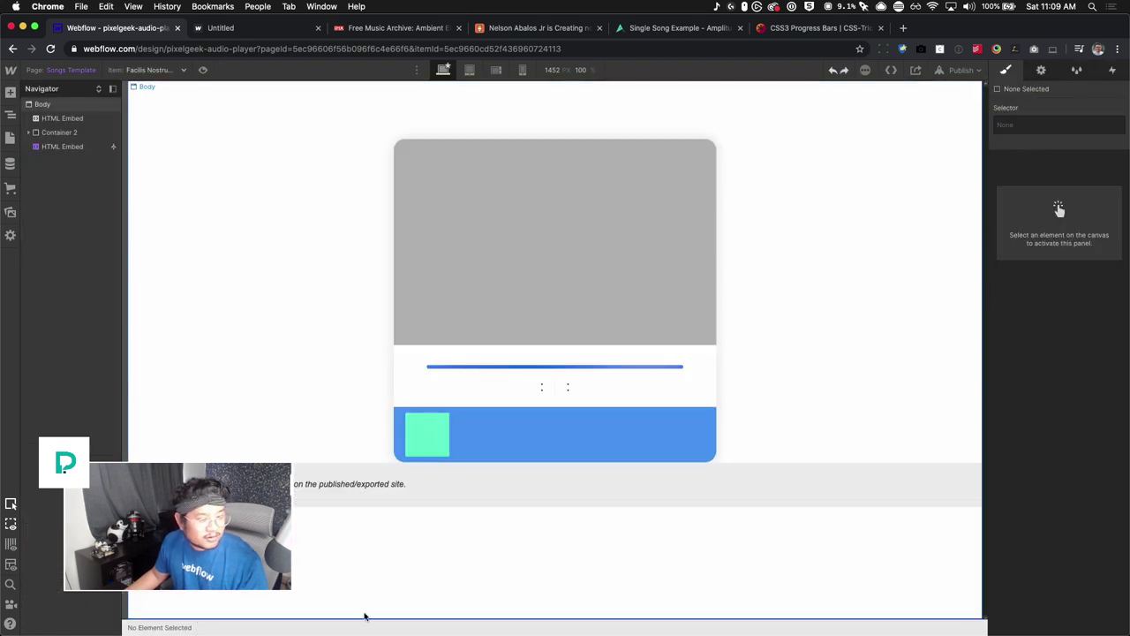
Add a Collection List below the last HTML Embed and set its source to the Songs collection.
left_click(485, 557)
key("a")
scroll(88, 309, "down", 5)
left_click_drag(44, 490, 457, 497)
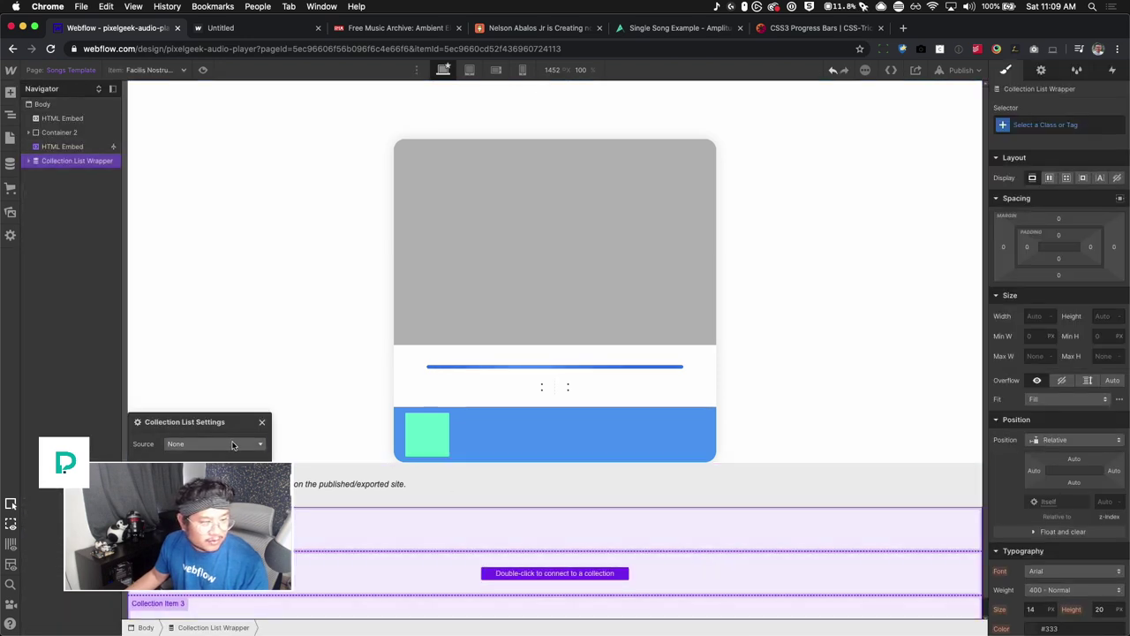
left_click(212, 444)
left_click(212, 468)
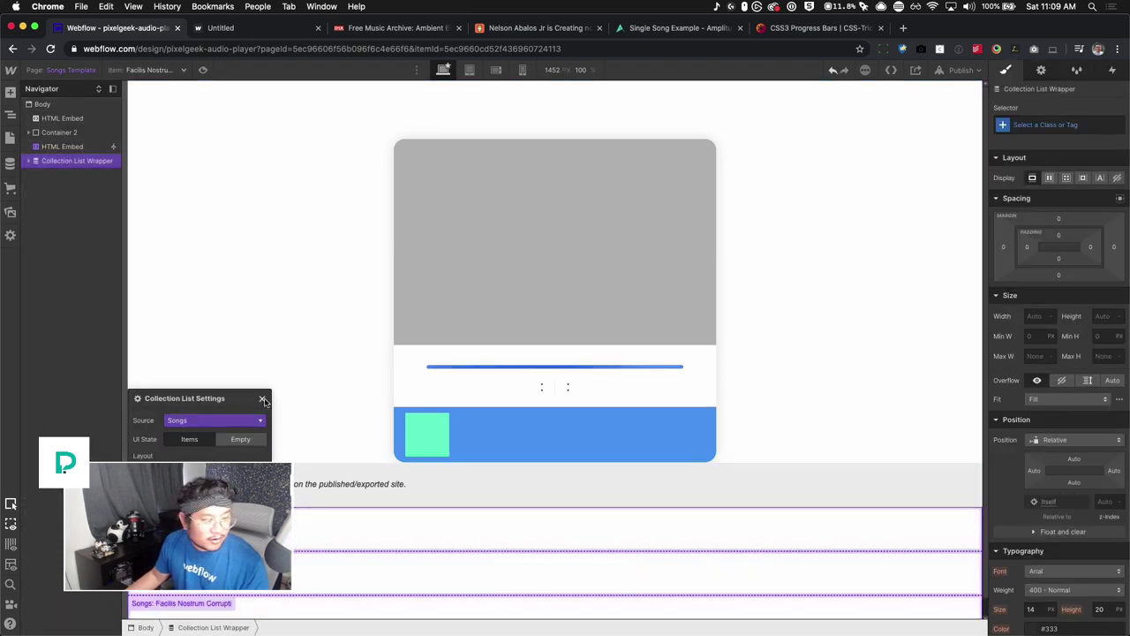
left_click(262, 401)
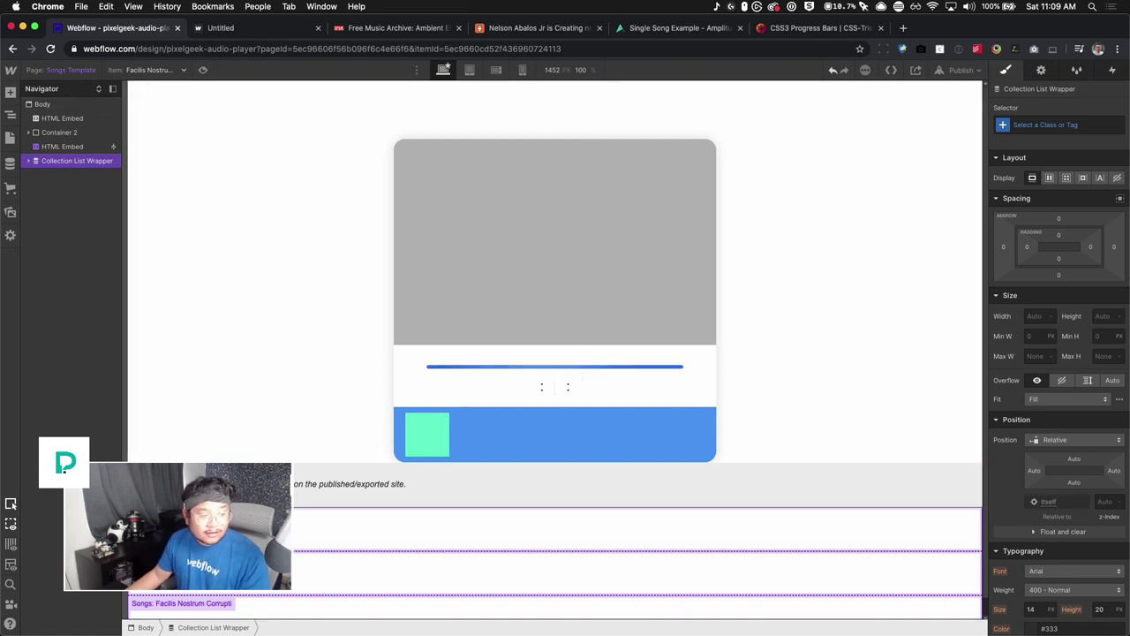
left_click_drag(218, 397, 682, 144)
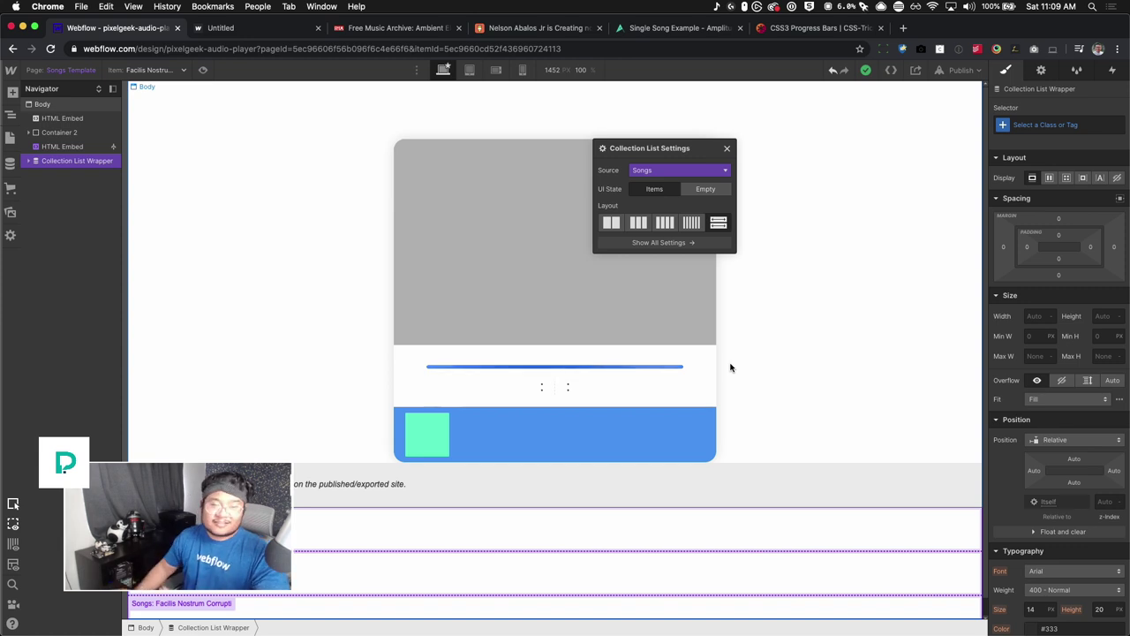
left_click(727, 147)
Display the Collection List inside the wrapper as a grid with three columns and one row.
left_click(29, 160)
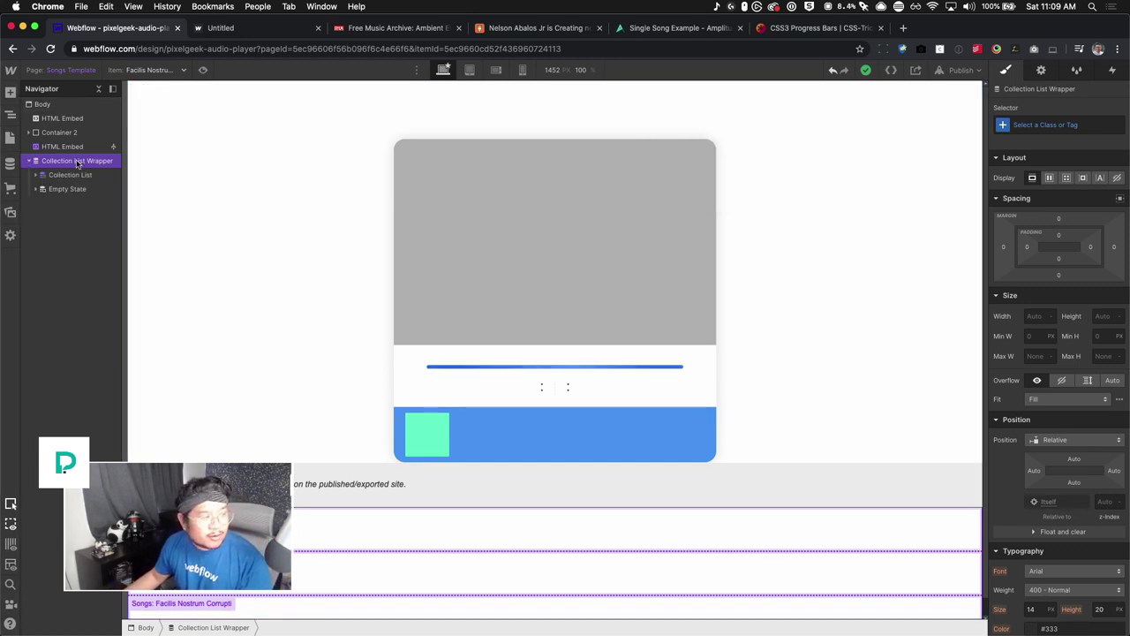
left_click(79, 177)
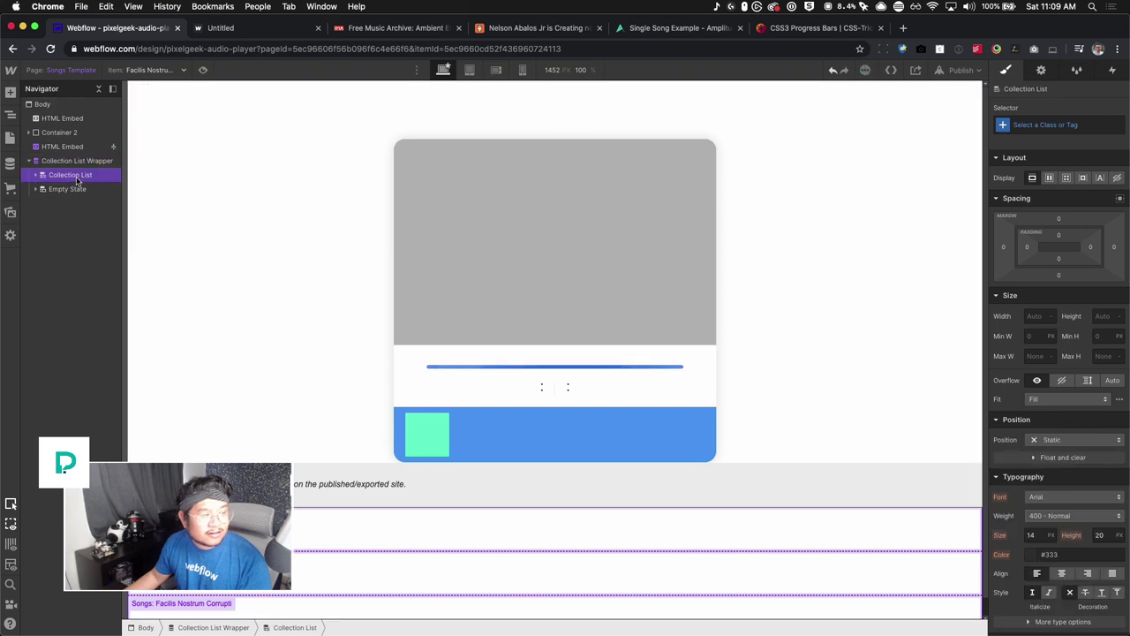
left_click(1067, 179)
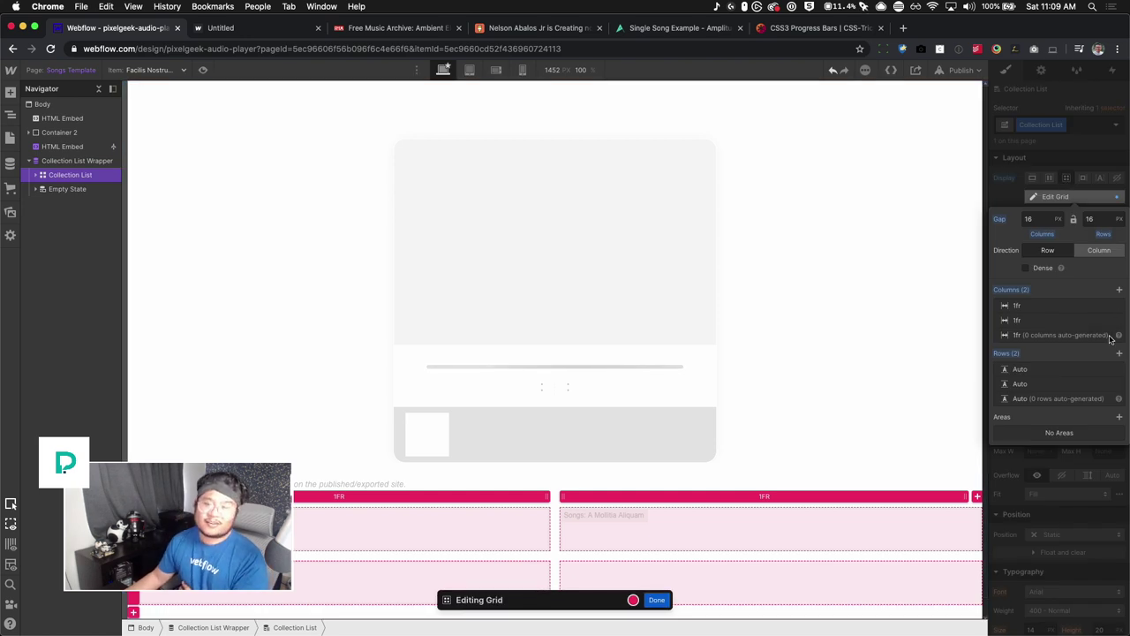
left_click(1120, 290)
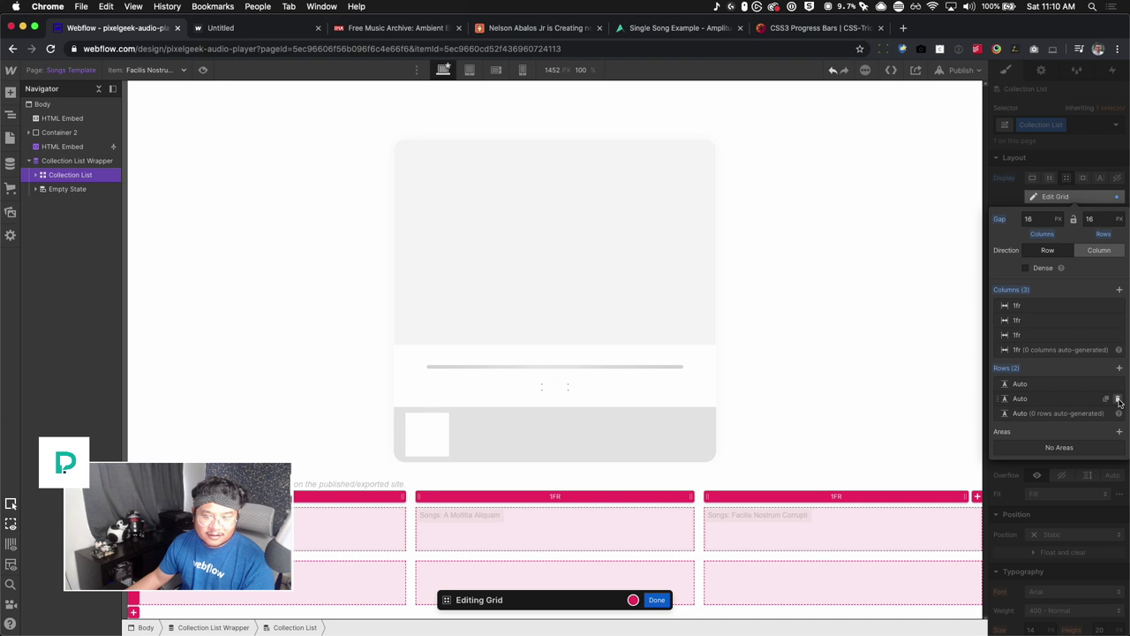
left_click(1118, 398)
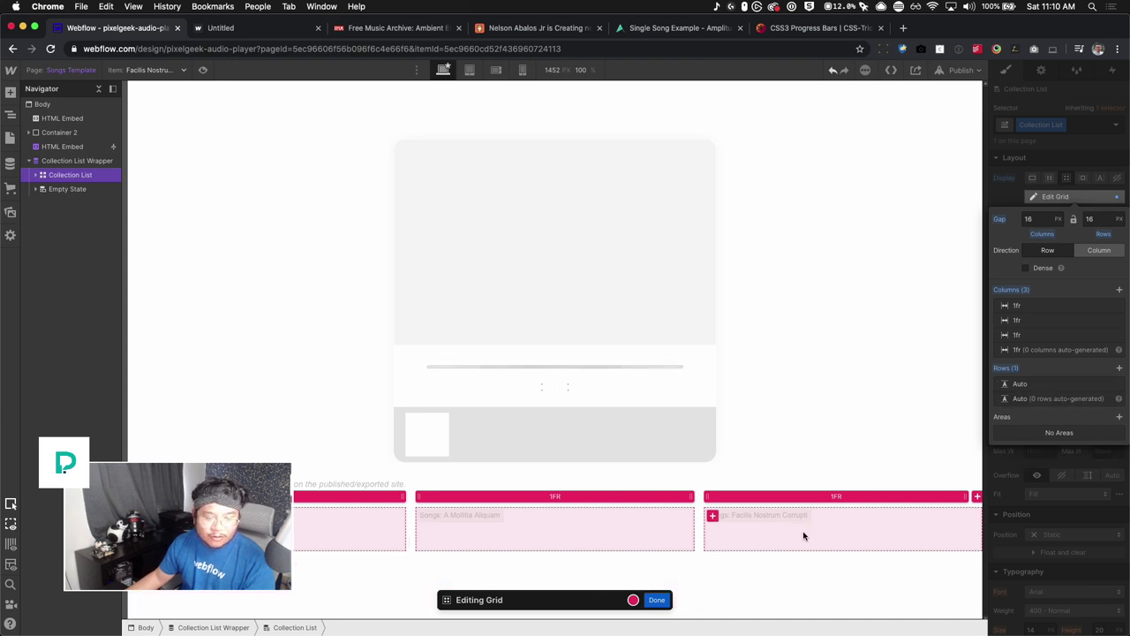
left_click(656, 601)
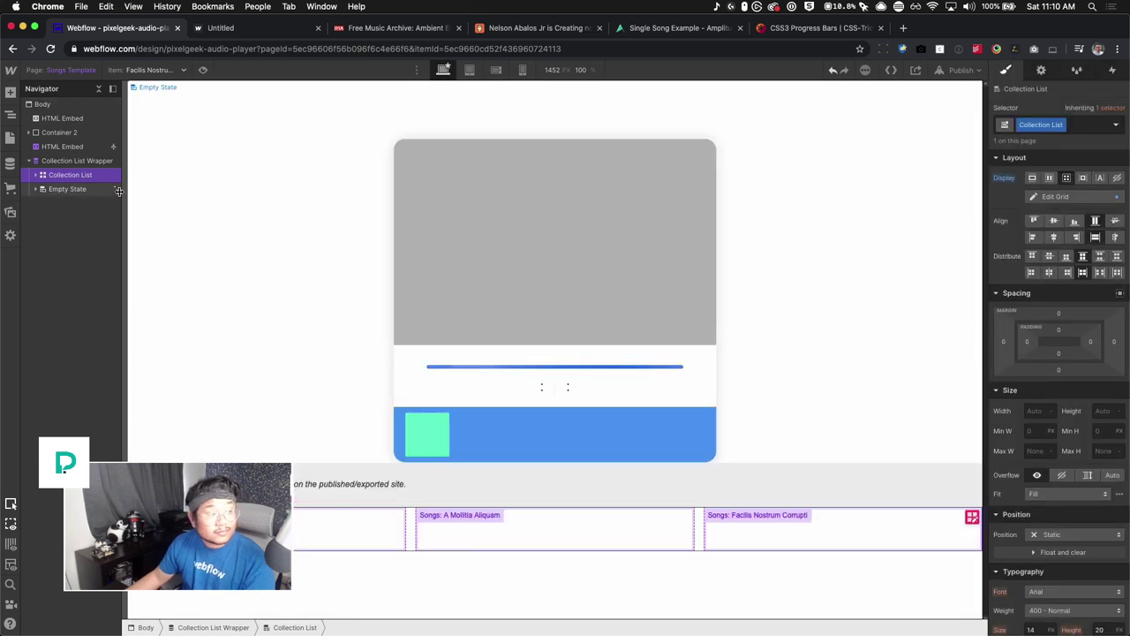
Set the Collection List Wrapper's width to 550 px and centre it horizontally with auto side margins.
left_click(78, 161)
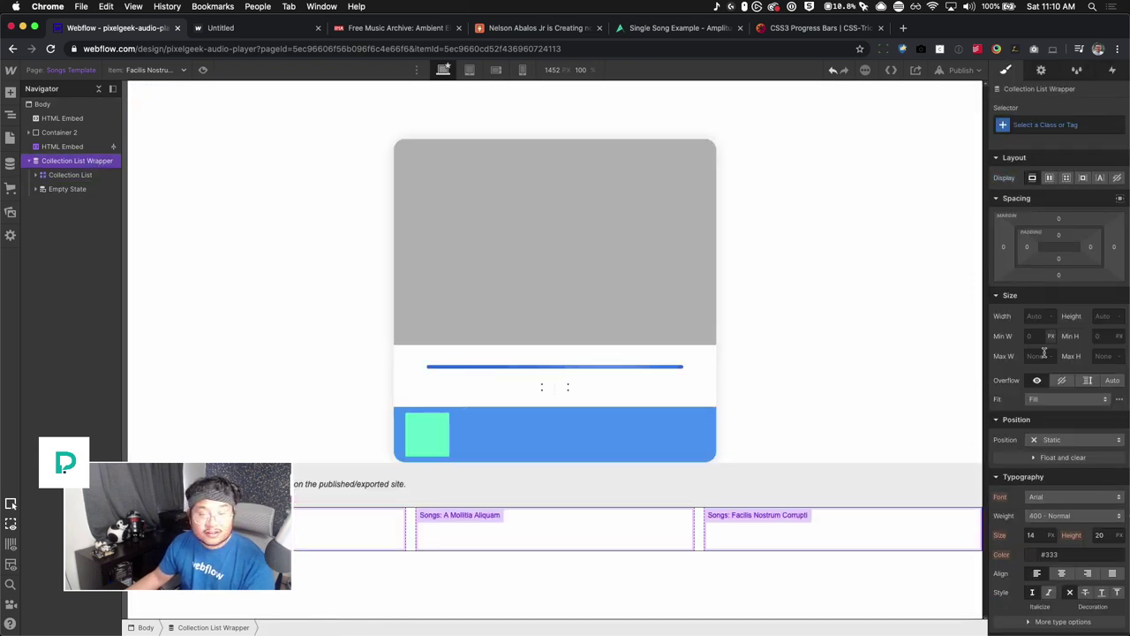
left_click(1035, 316)
type("550")
key("Return")
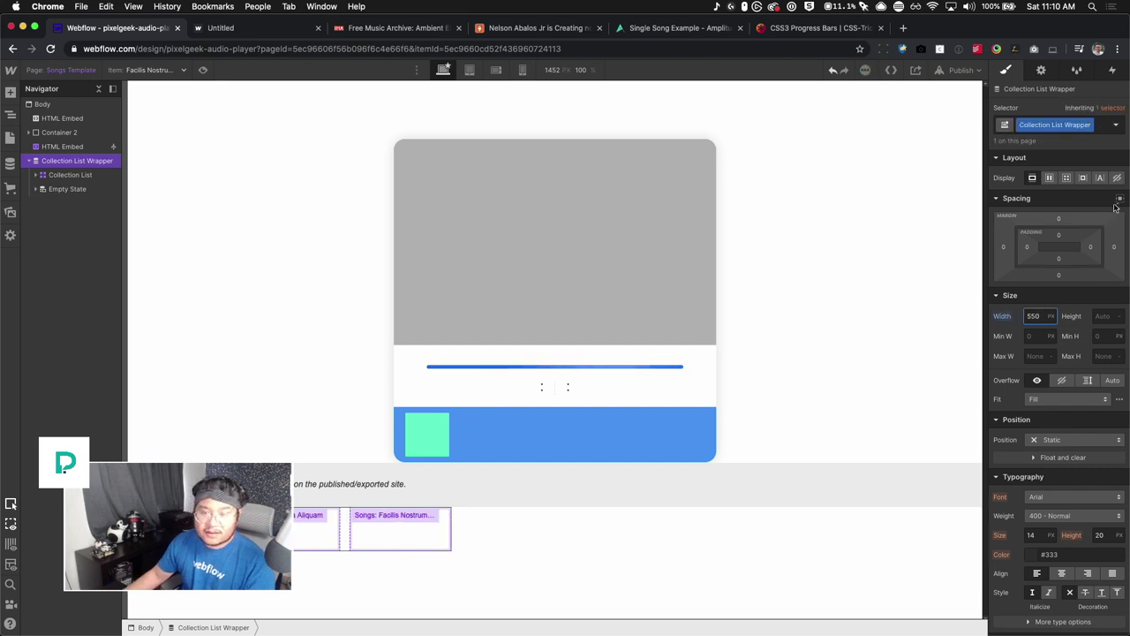
left_click(1120, 199)
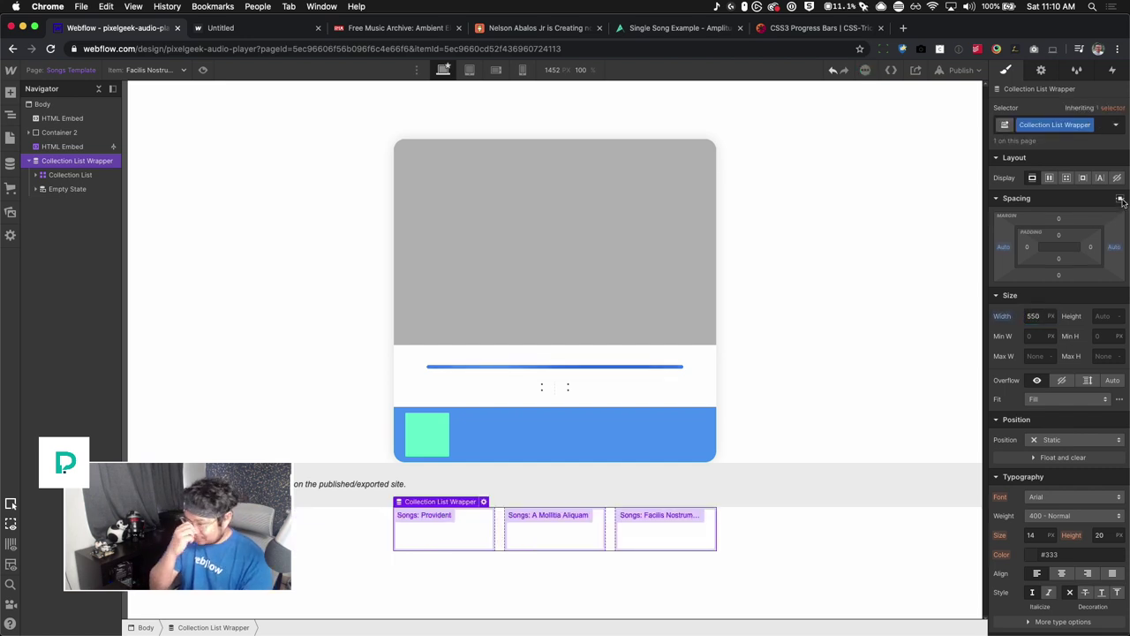
Add a Link Block inside the Collection Item and link it to the Current Song collection page.
left_click(435, 527)
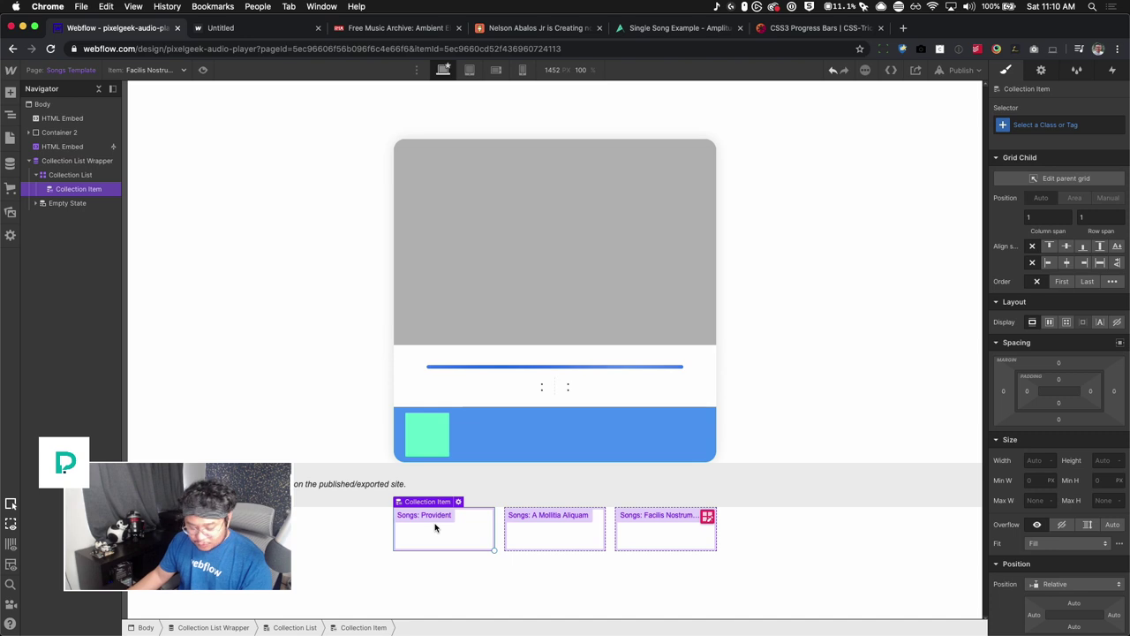
key("super+e")
type("link")
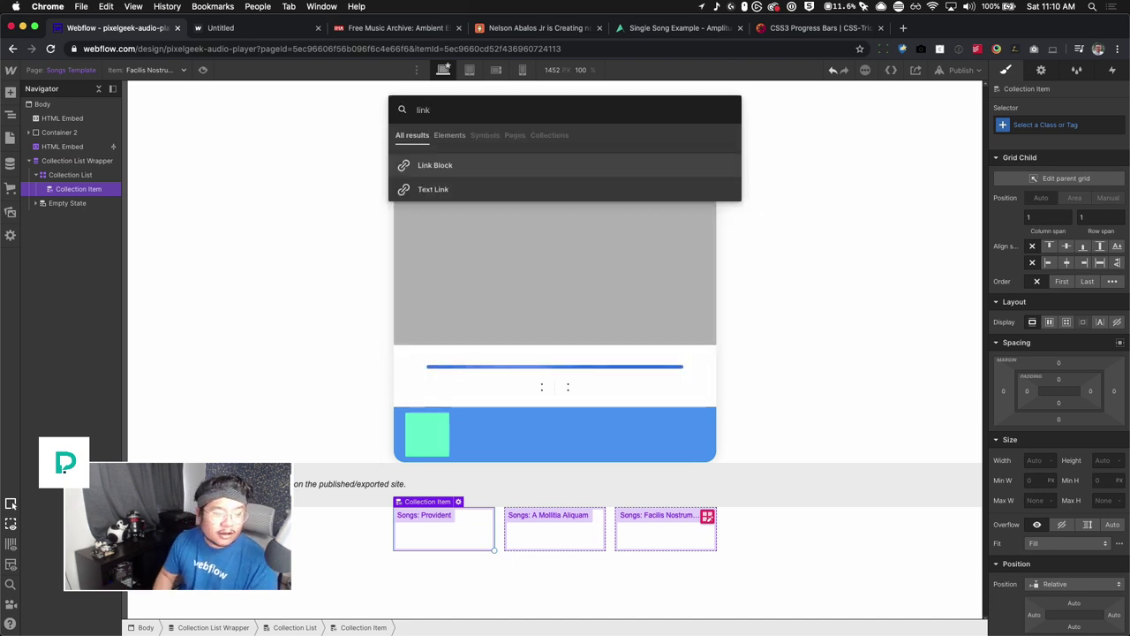
key("Return")
left_click(428, 440)
left_click(472, 461)
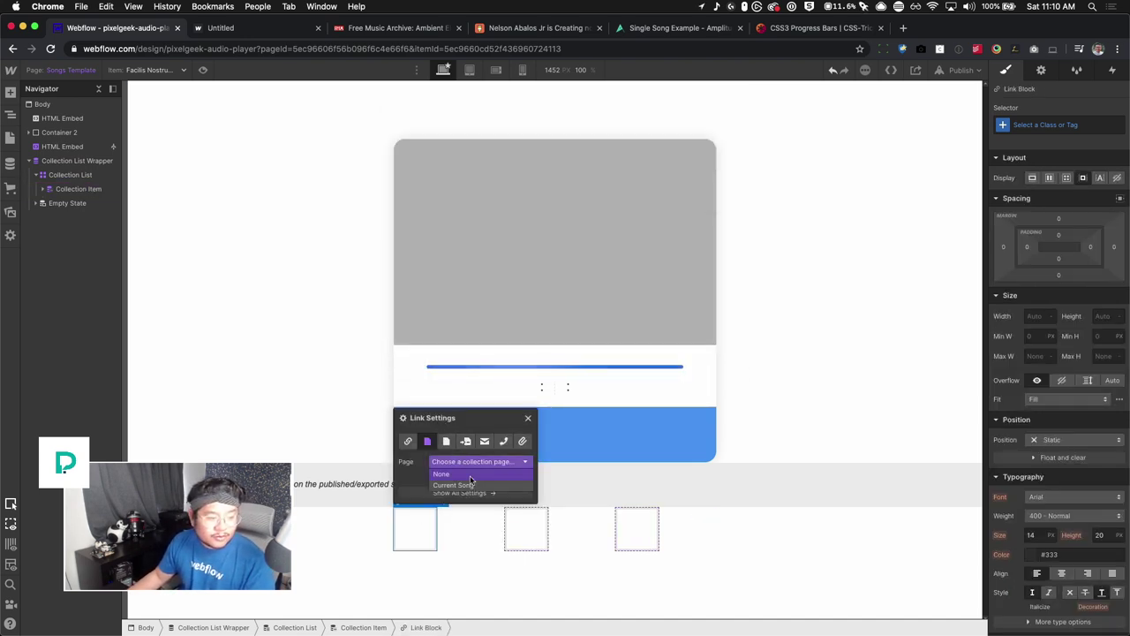
left_click(468, 484)
left_click(527, 418)
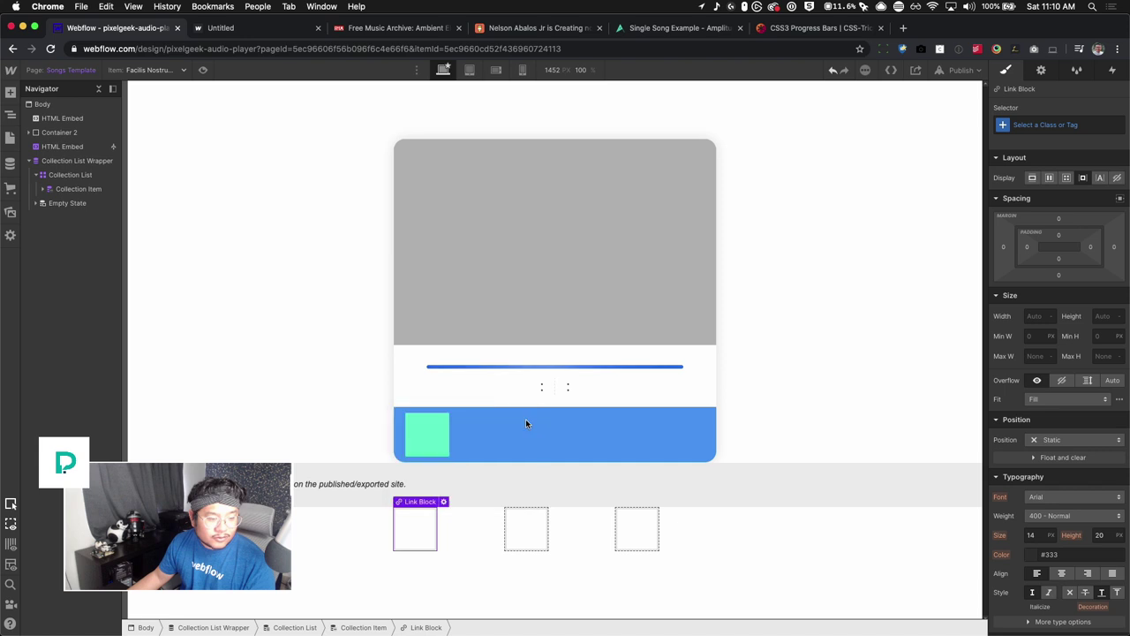
Set the Link Block's display to block and add an Image element inside it.
left_click(422, 527)
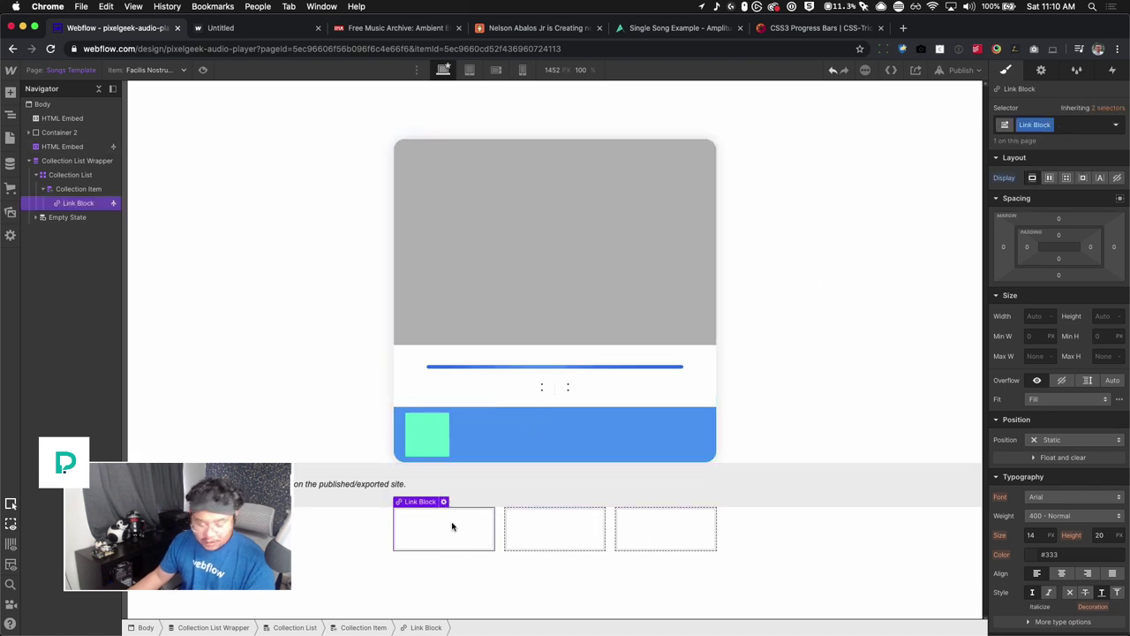
key("super+e")
type("image")
key("Return")
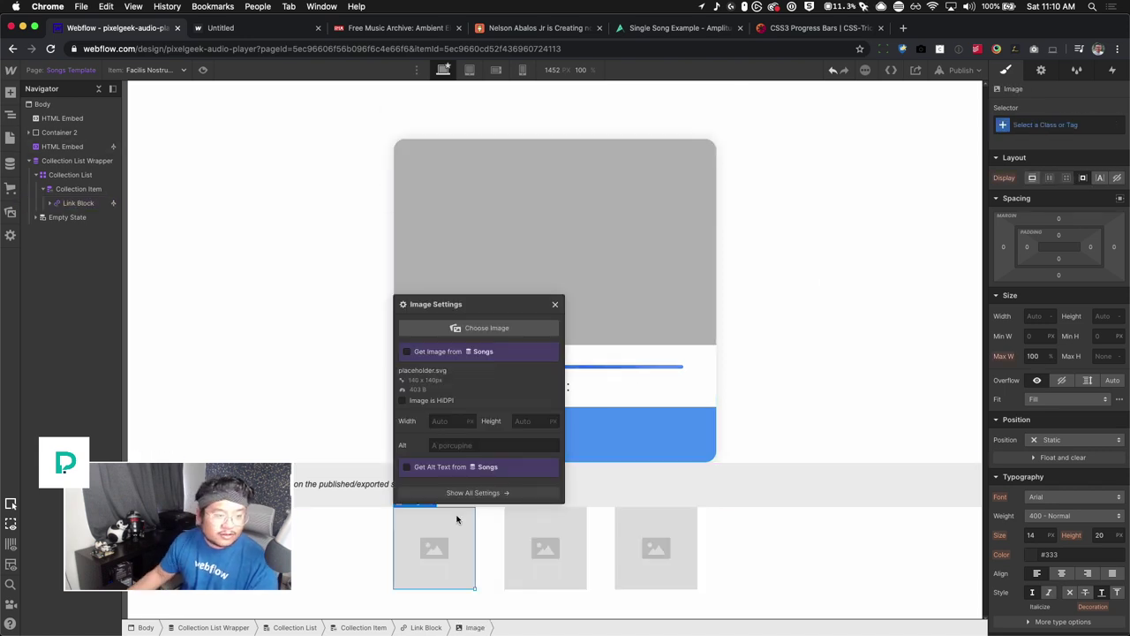
Bind the image to the Songs collection's Cover Art field and its alt text to the Name field.
left_click(477, 366)
left_click(438, 379)
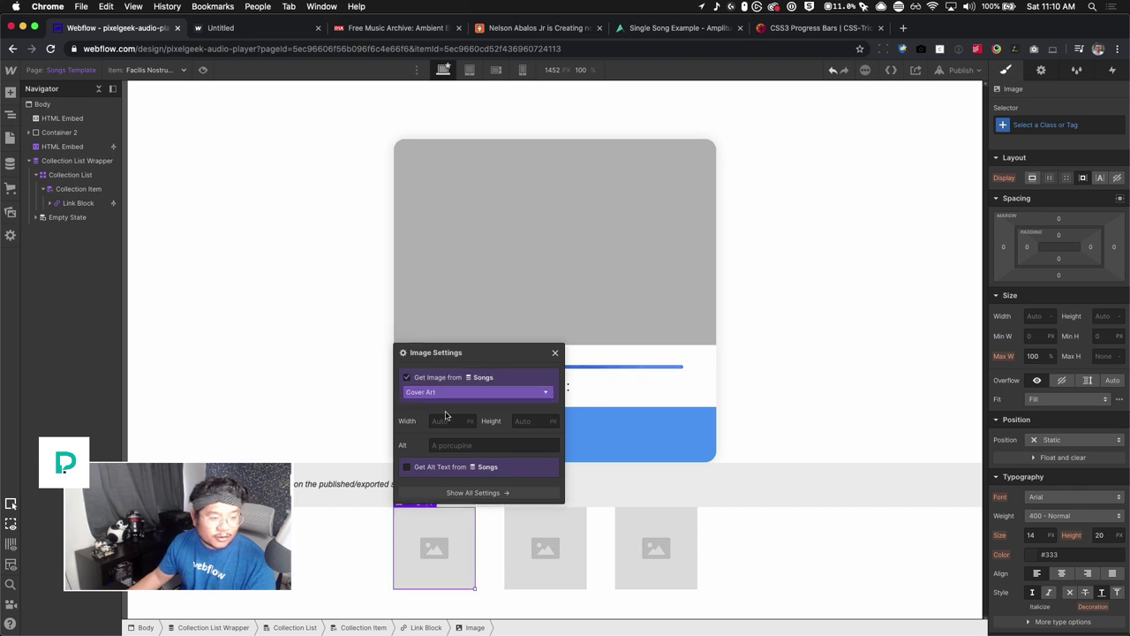
left_click(446, 467)
left_click(442, 478)
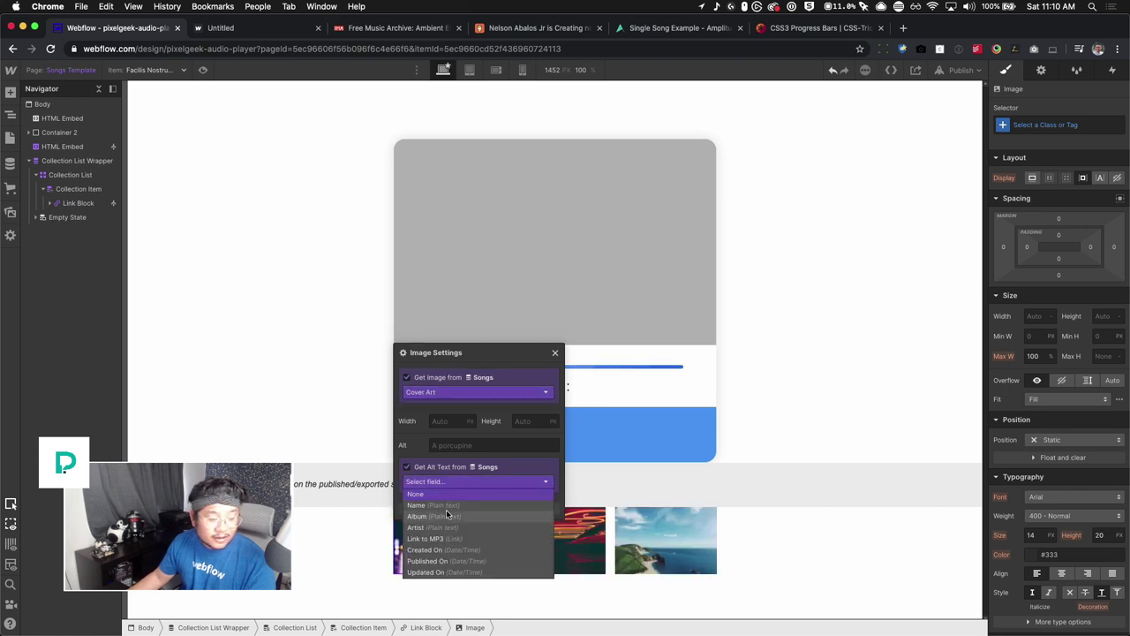
left_click(446, 506)
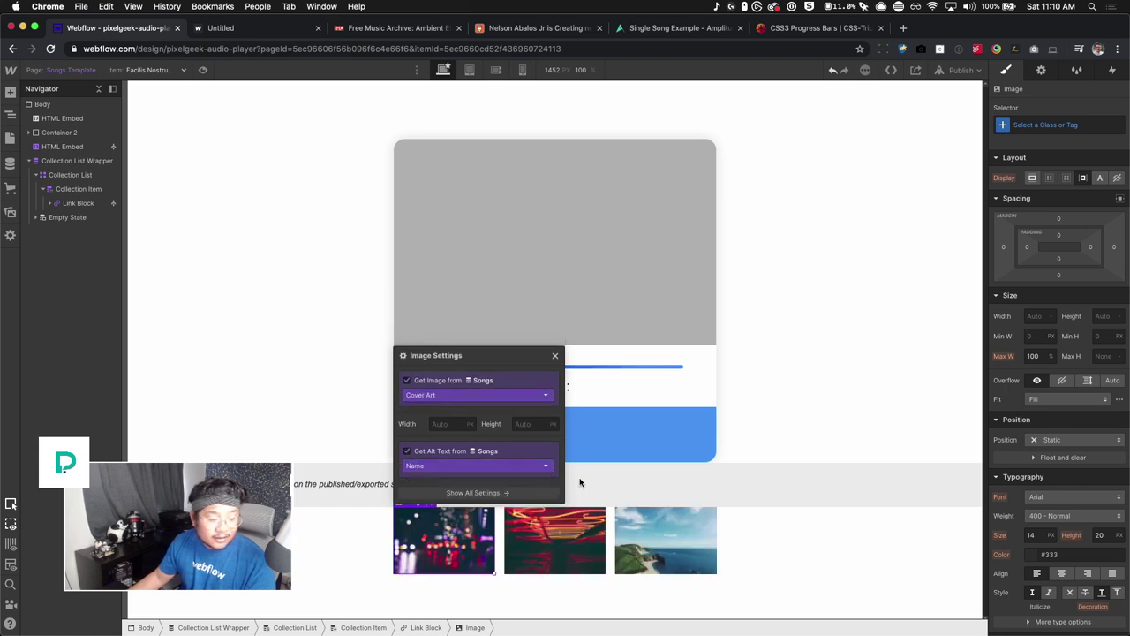
left_click(556, 356)
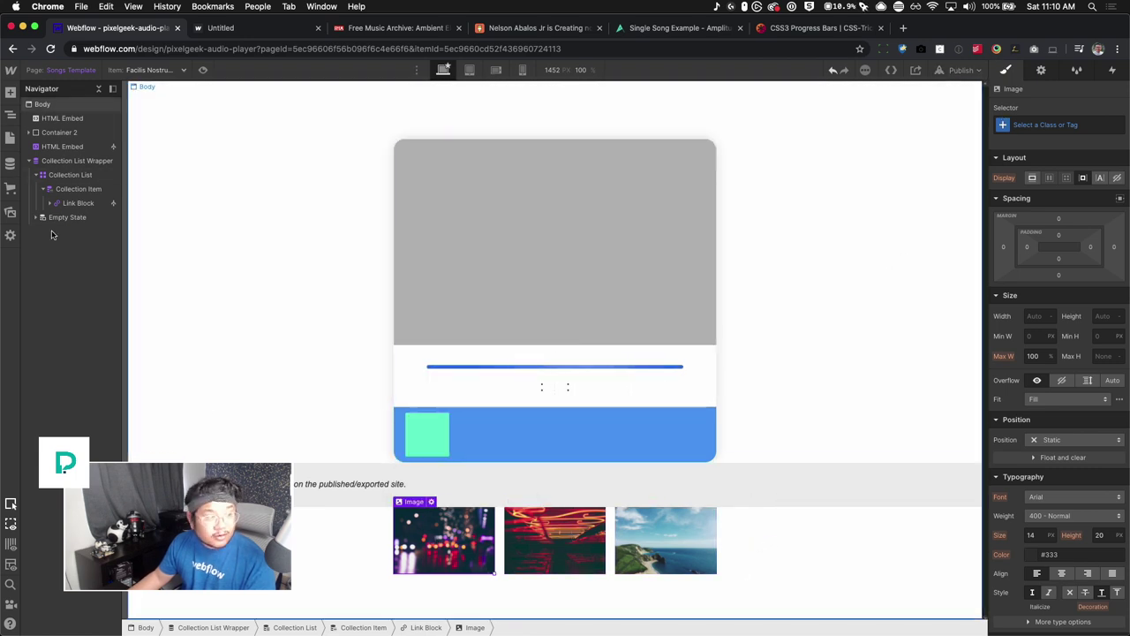
Give the Collection List Wrapper a 54 px top margin and publish the site to its webflow.io domain.
left_click(76, 161)
left_click_drag(1059, 218, 1056, 192)
left_click(960, 71)
left_click(936, 217)
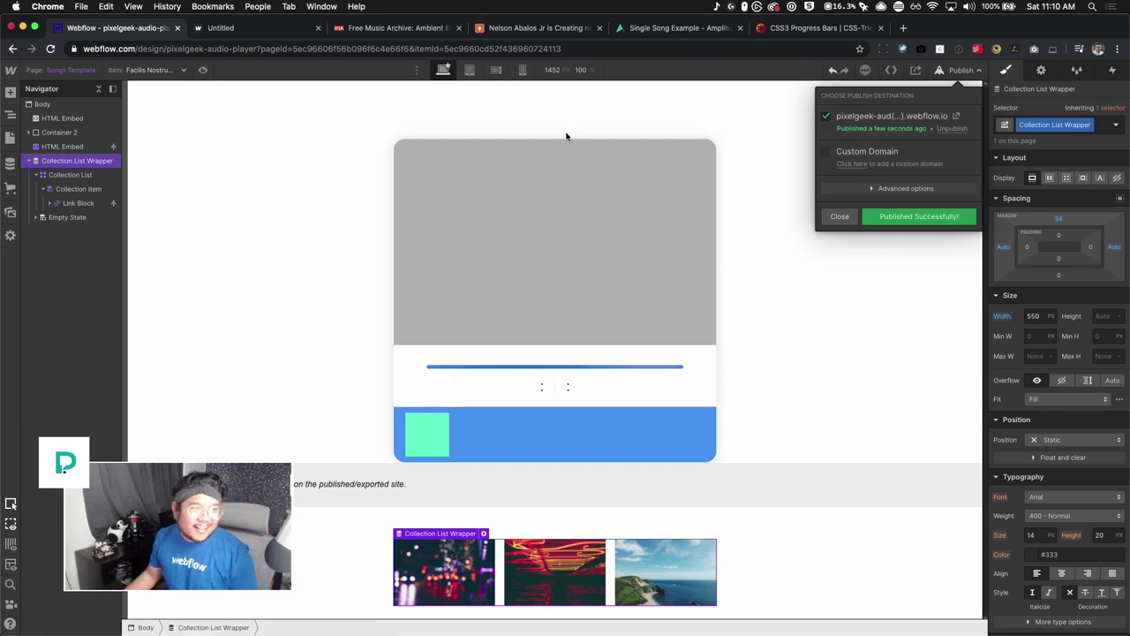
Open the published song page, post its URL in the YouTube live chat, and return to the page.
left_click(955, 117)
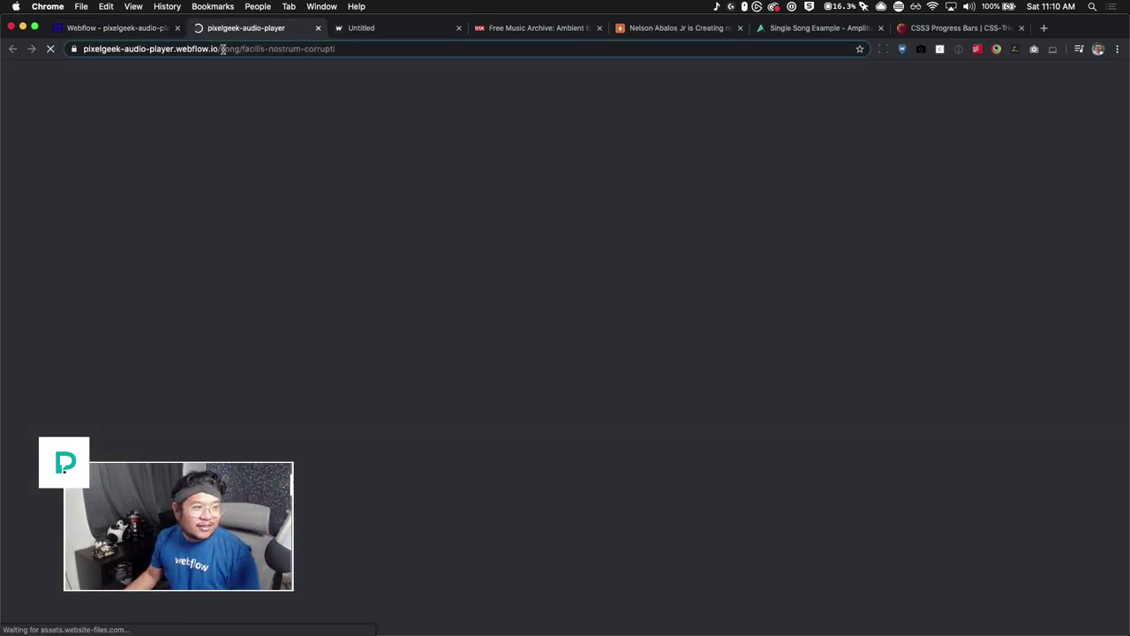
key("ctrl+Up")
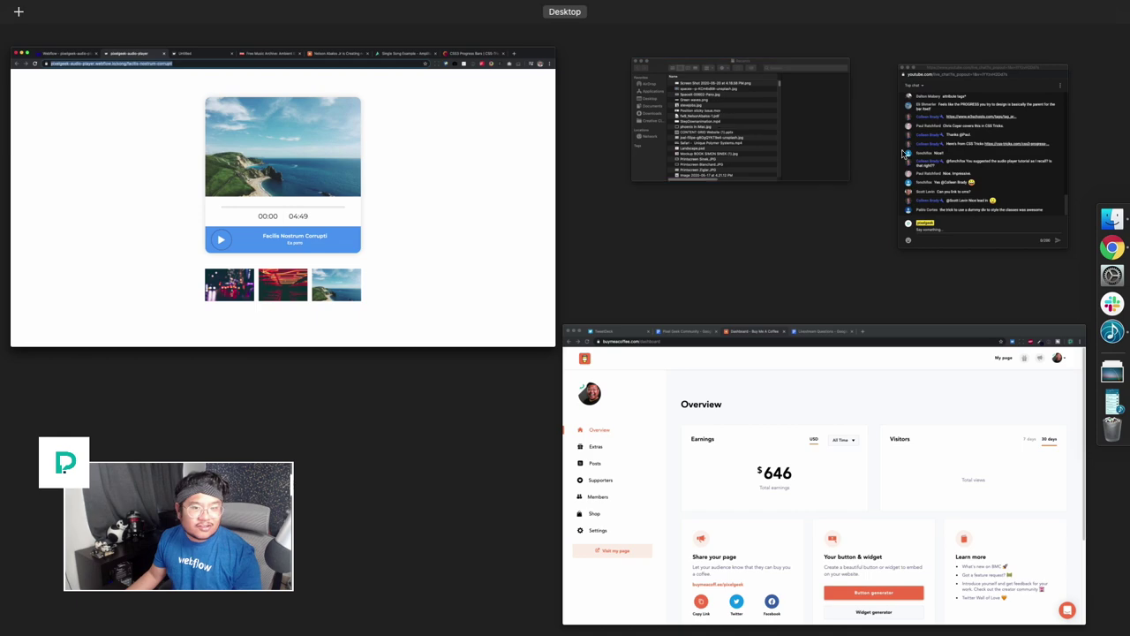
left_click(892, 154)
type("https://pixelgeek-audio-player.webflow.io/song/facilis-nostrum-corrupti")
key("Return")
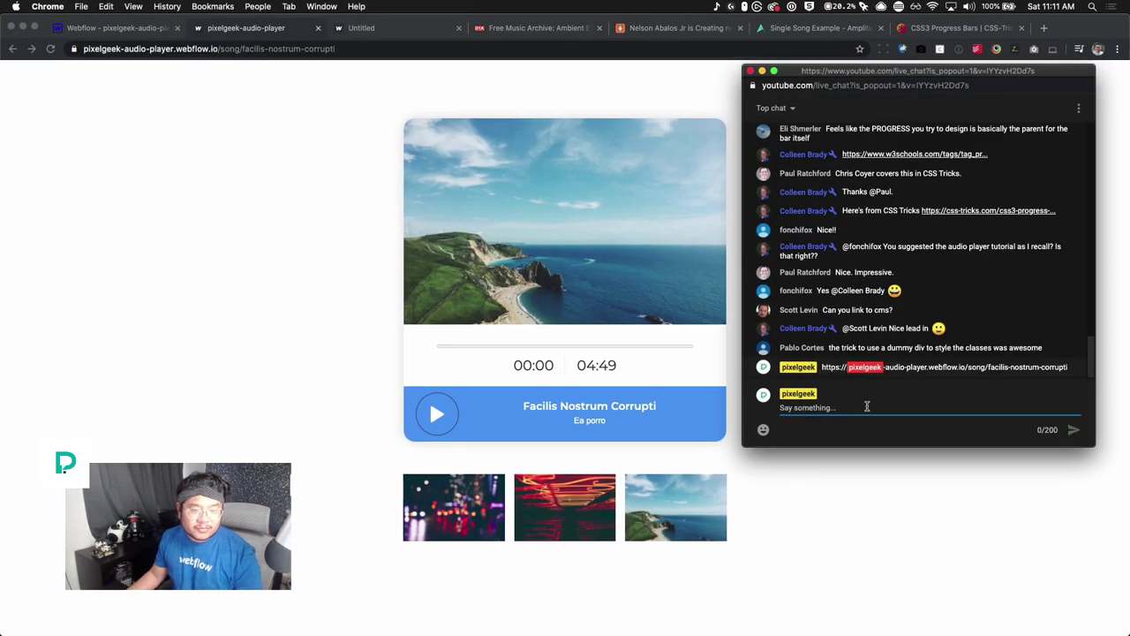
left_click(201, 201)
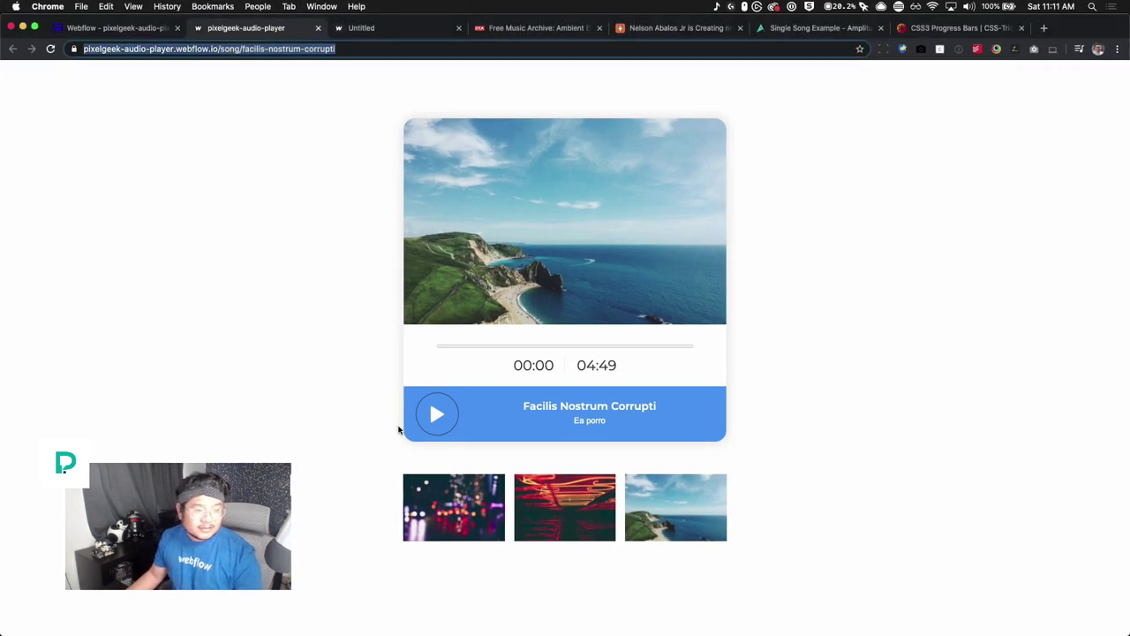
Test the Facilis Nostrum Corrupti song, follow the night-lights thumbnail to Provident, play it and seek about a quarter in.
left_click(446, 418)
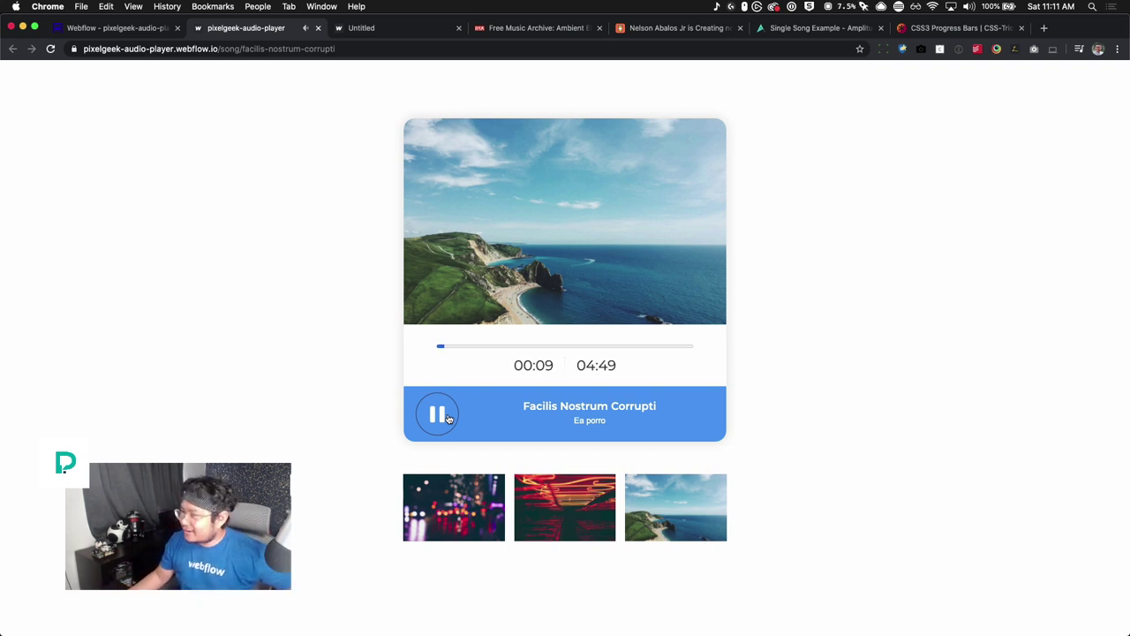
left_click(456, 512)
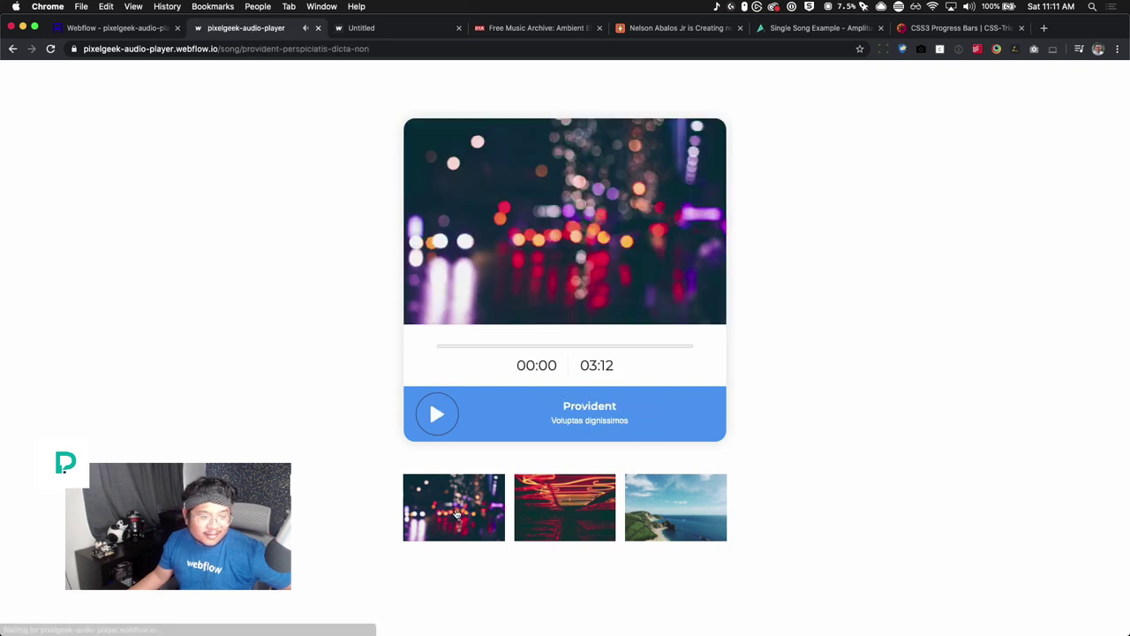
left_click(426, 415)
left_click(510, 347)
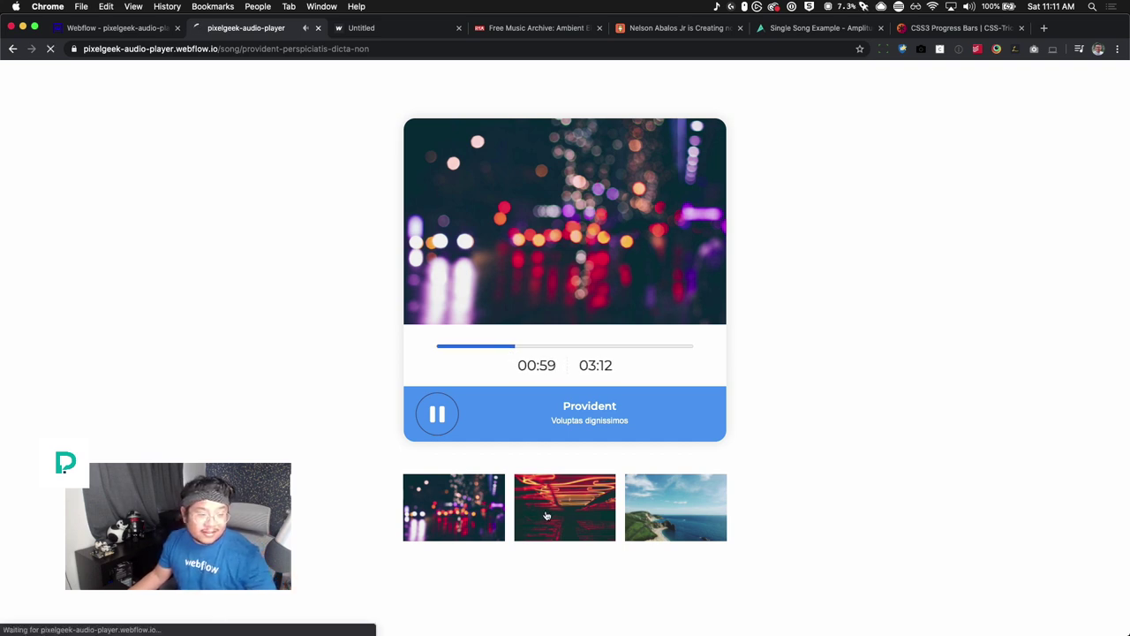
Play the A Mollitia Aliquam song from its linked thumbnail, seek to about the middle, and pause playback.
left_click(431, 393)
left_click(428, 413)
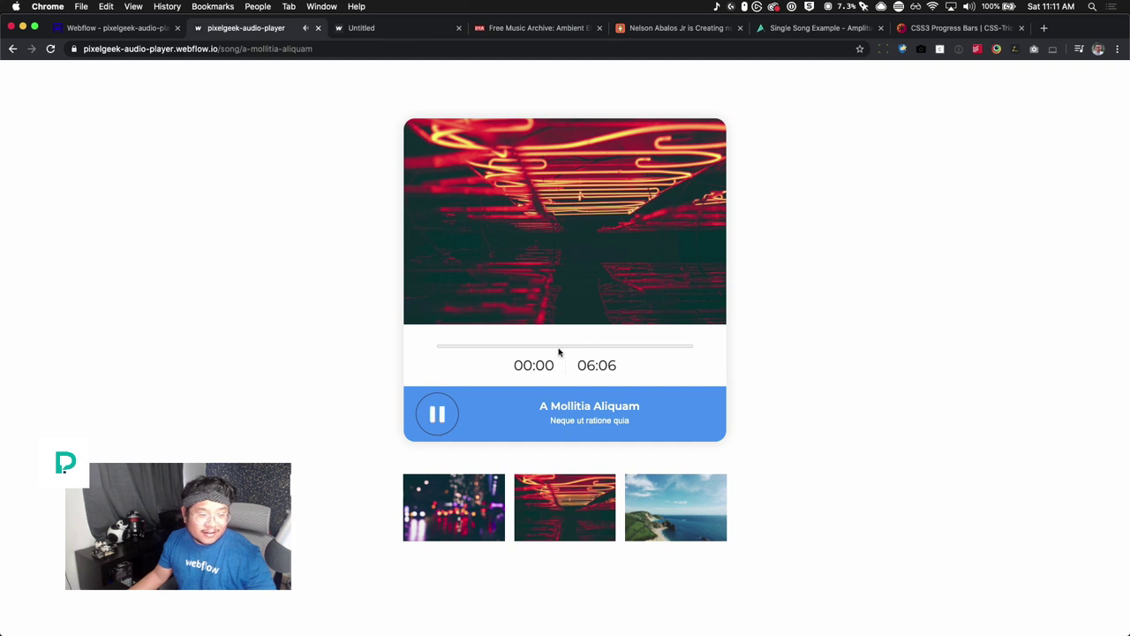
left_click(565, 346)
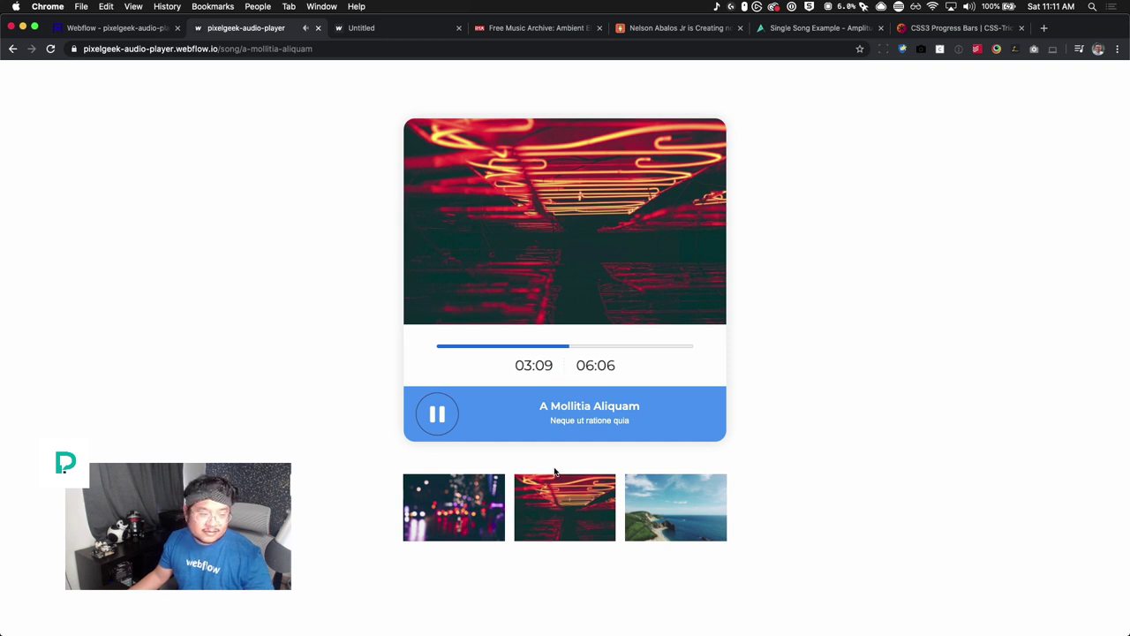
left_click(446, 416)
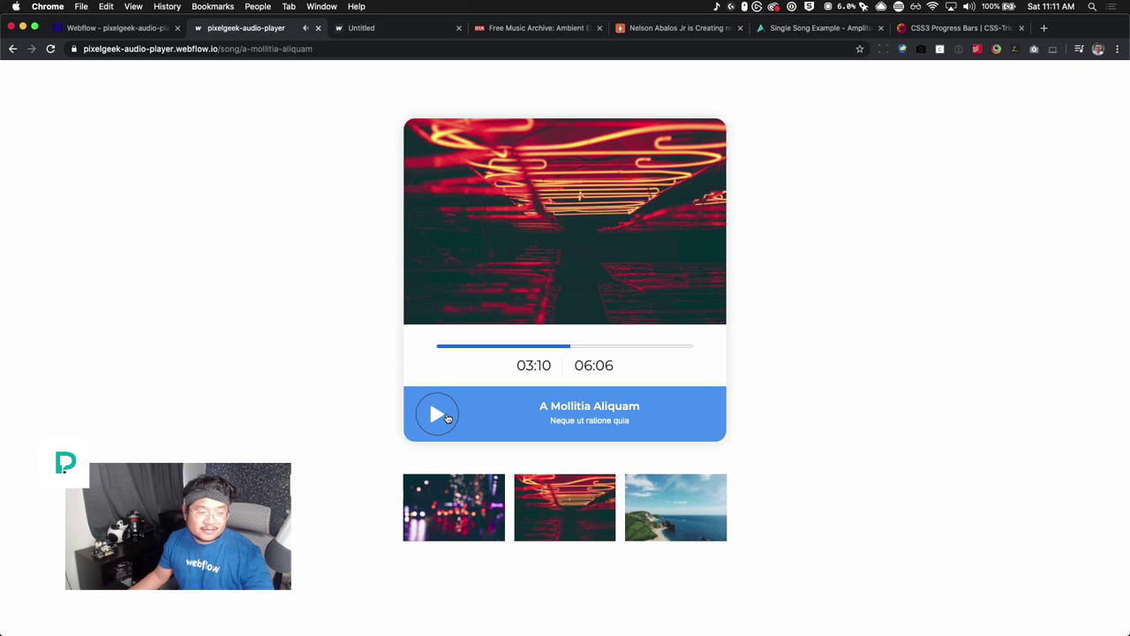